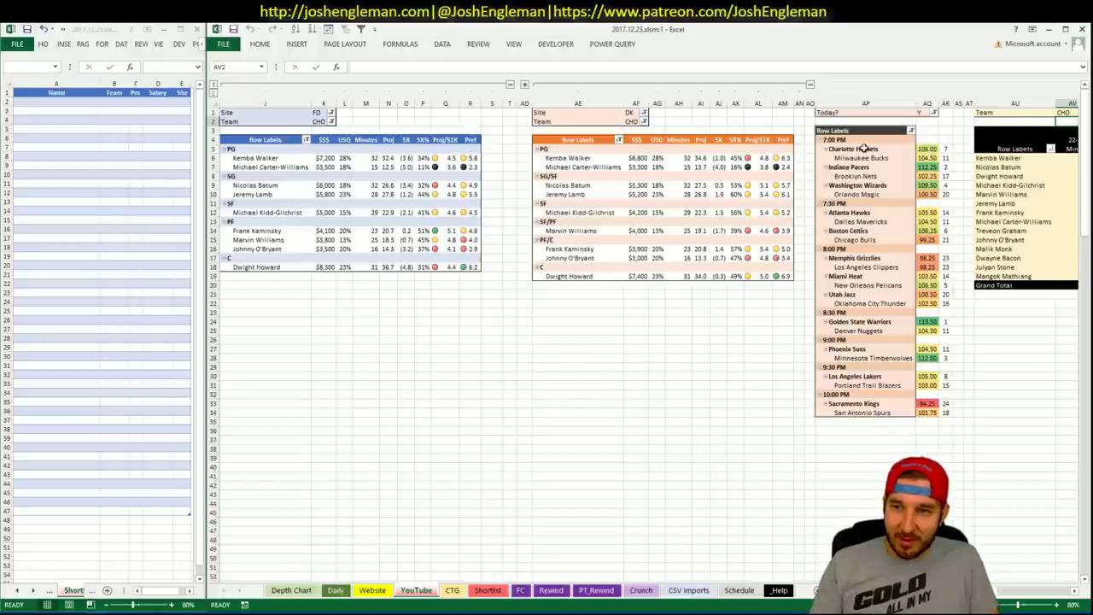
Step: Compare the Hornets' projections on the YouTube sheet with their CTG shot-frequency data and recent game minutes and points
left_click(865, 142)
left_click(635, 349)
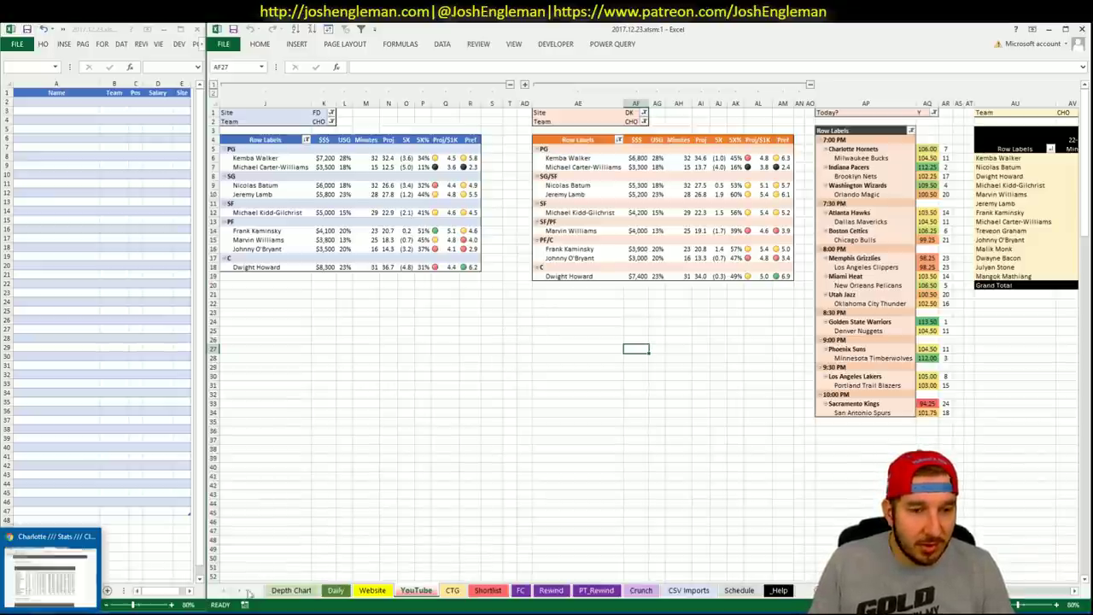
left_click(453, 590)
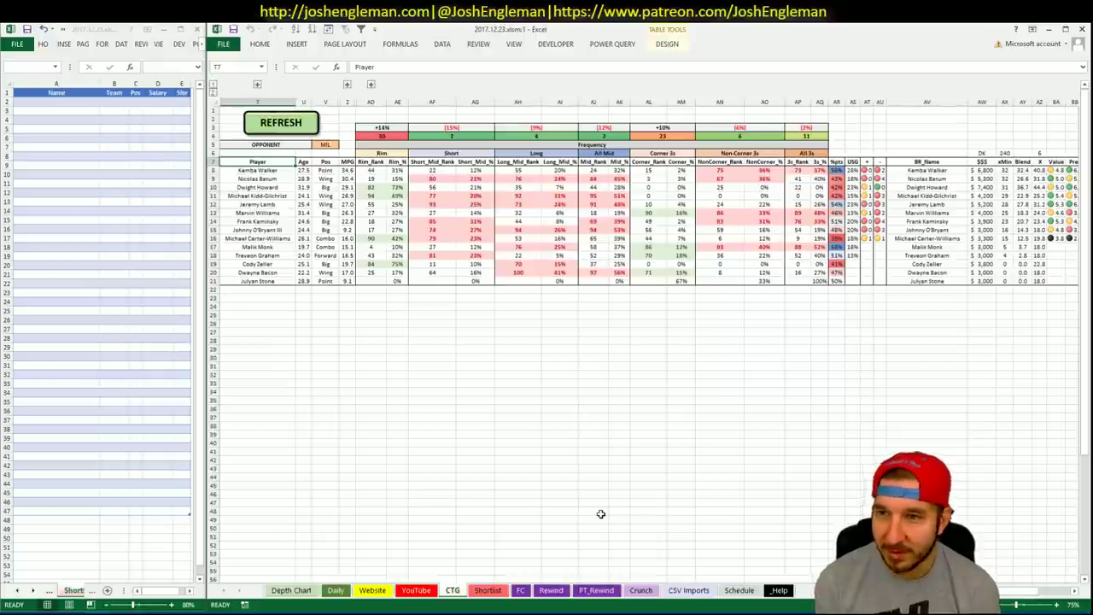
left_click(416, 590)
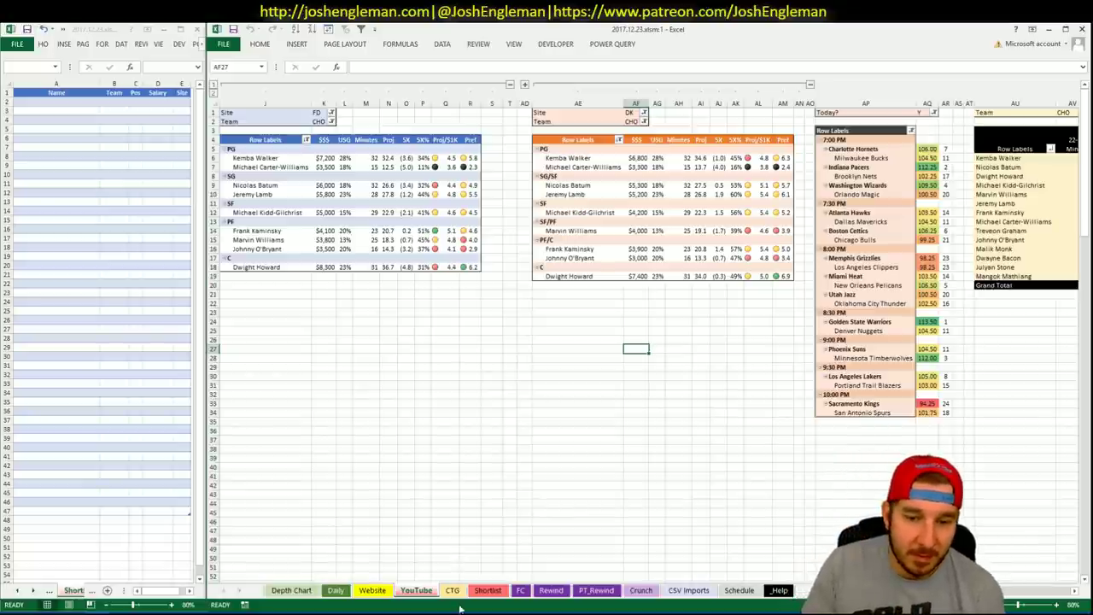
left_click(452, 590)
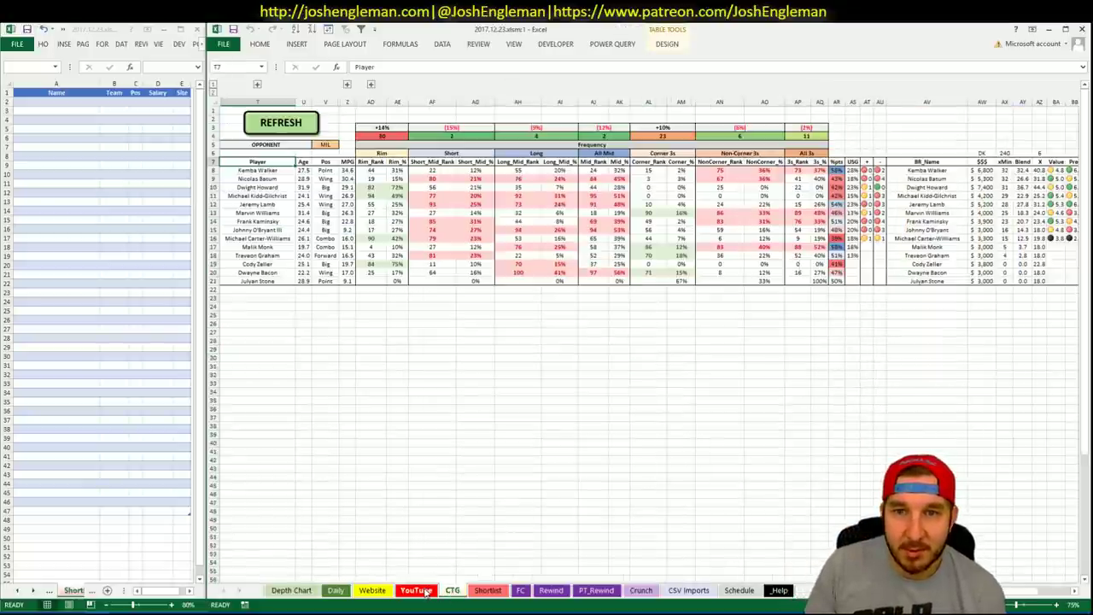
left_click(426, 592)
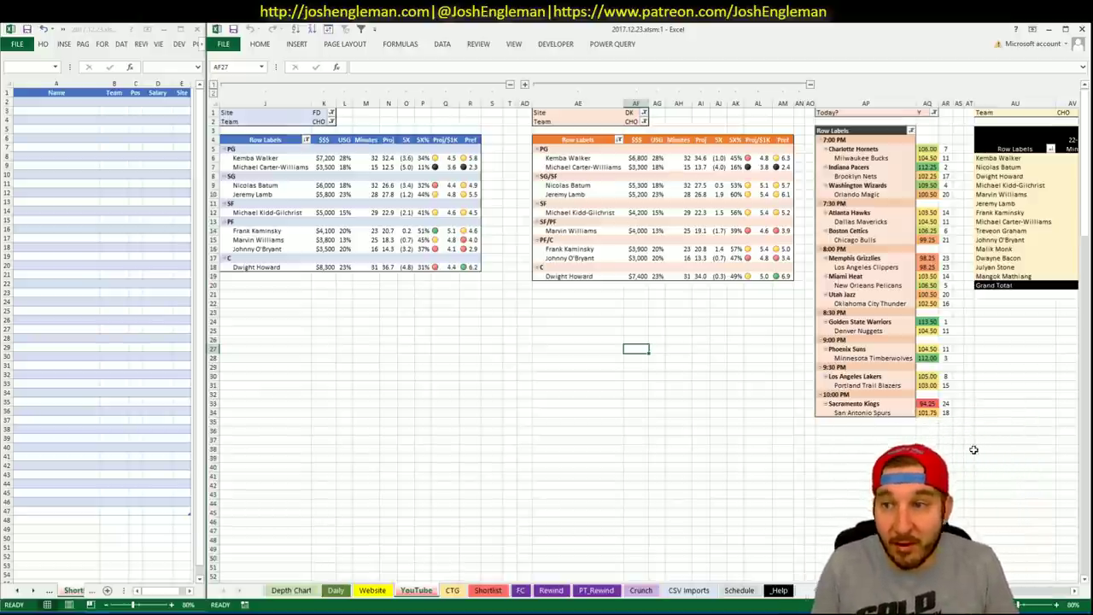
scroll(650, 341, "right", 5)
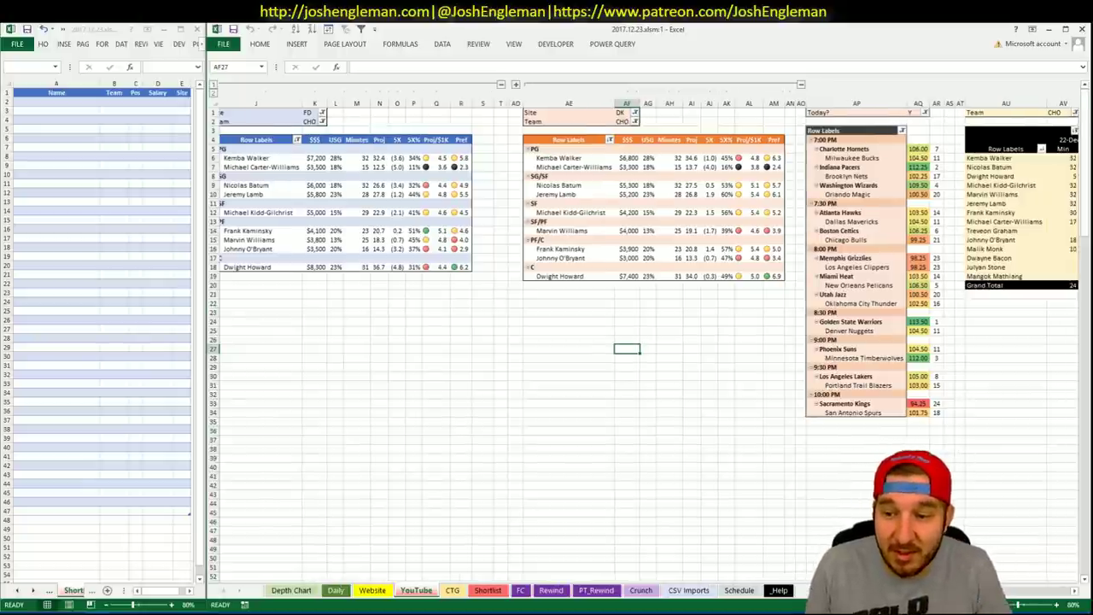
scroll(701, 163, "right", 2)
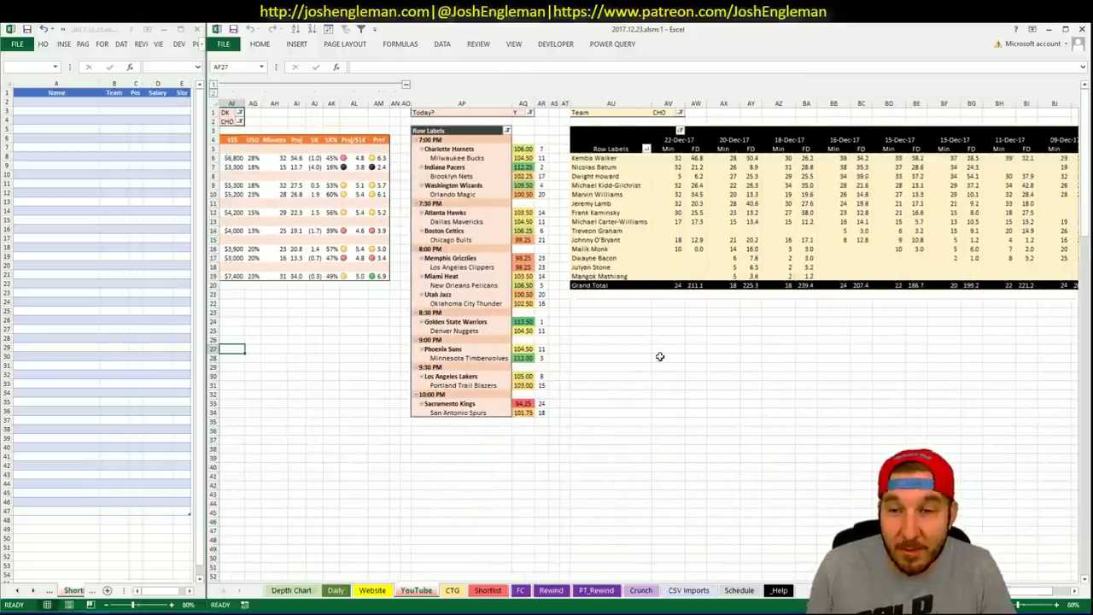
left_click(708, 158)
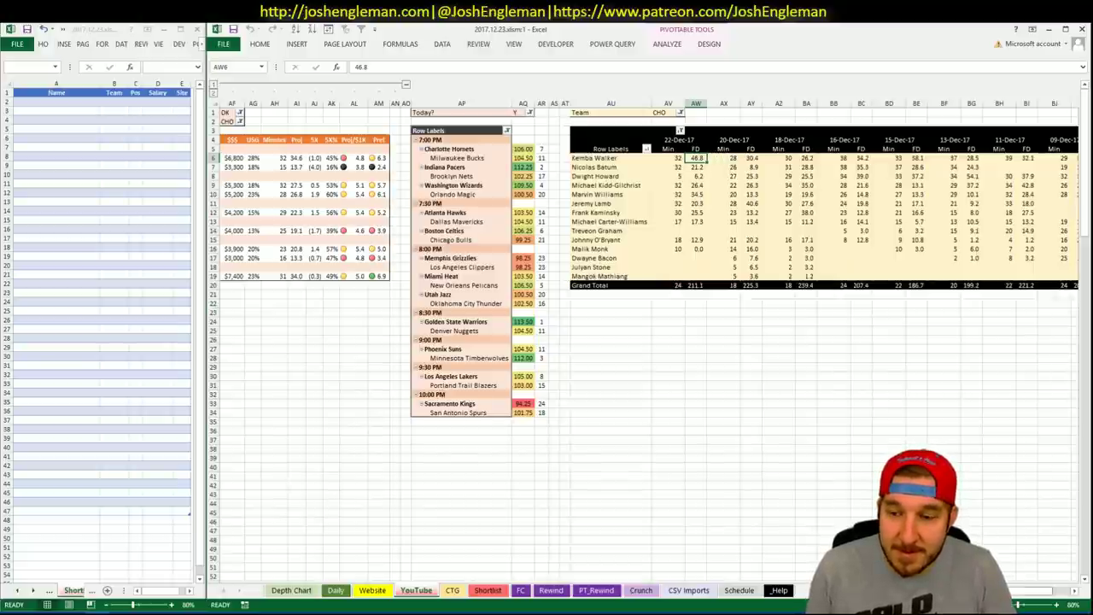
scroll(649, 265, "left", 8)
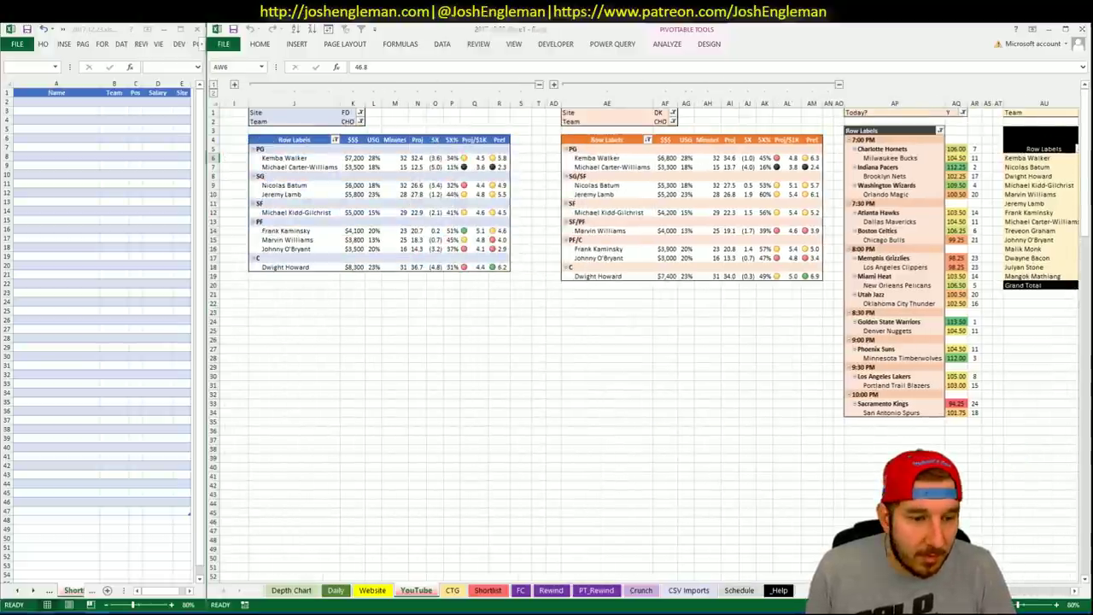
Step: Switch to the browser, examine the Charlotte Hornets' depth chart on Rotoworld, and return to the Excel workbook
key("alt+Tab")
left_click(536, 40)
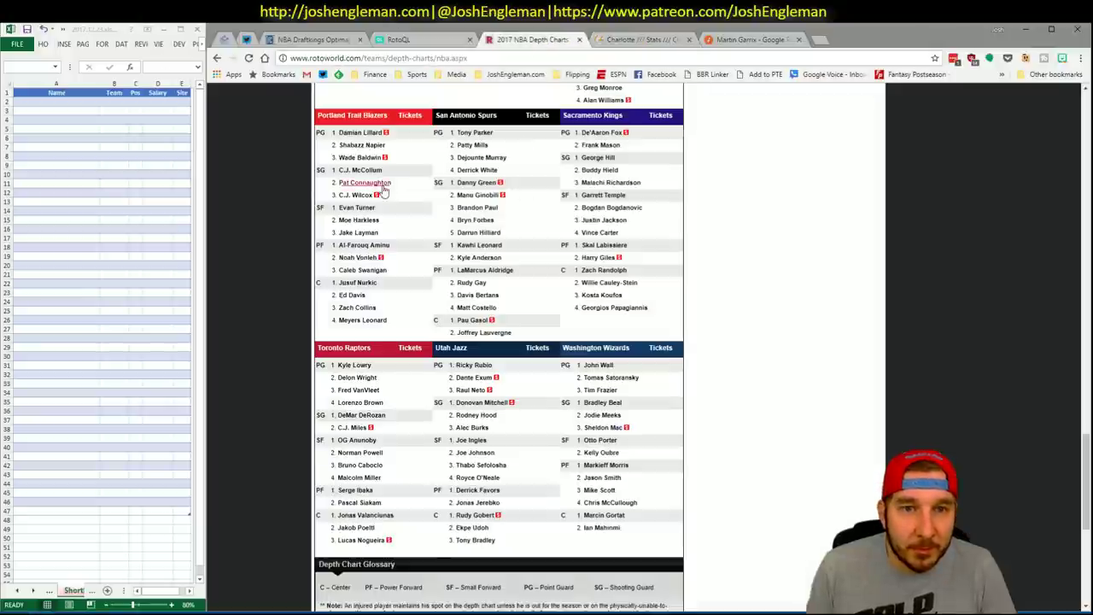
scroll(384, 192, "up", 20)
mouse_move(384, 276)
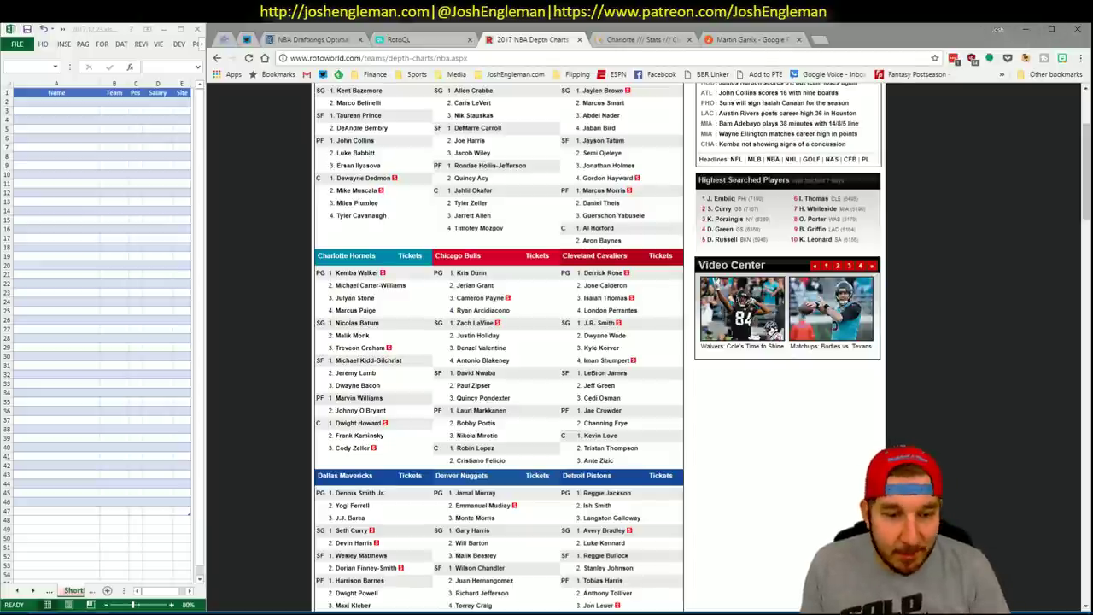
mouse_move(101, 613)
left_click(100, 571)
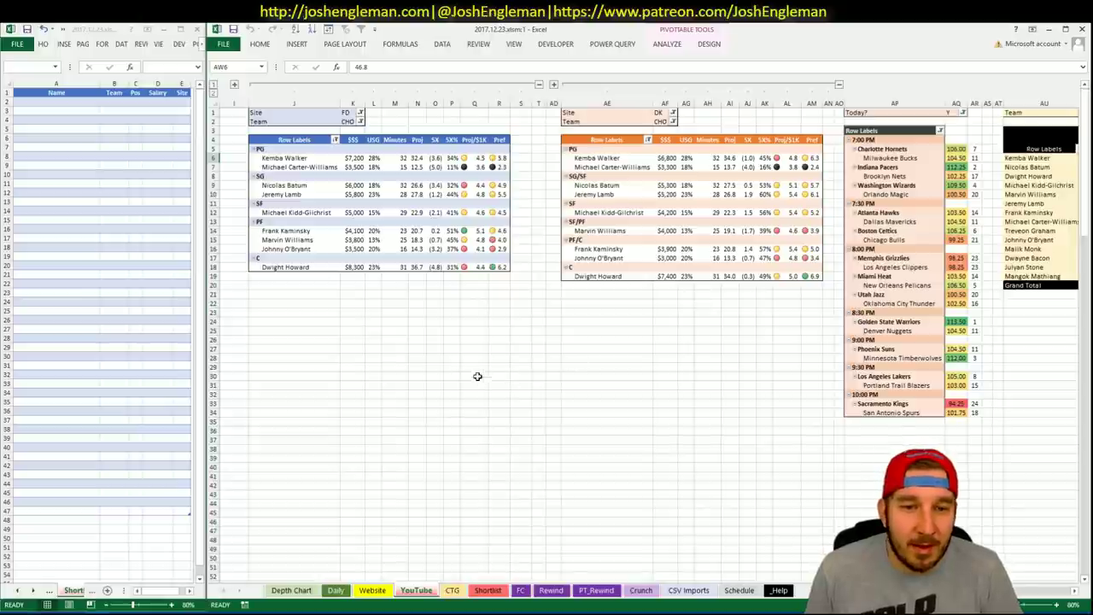
Step: Add Dwight Howard to the first empty Name row of the shortlist
left_click(77, 102)
type("Dwight Howard")
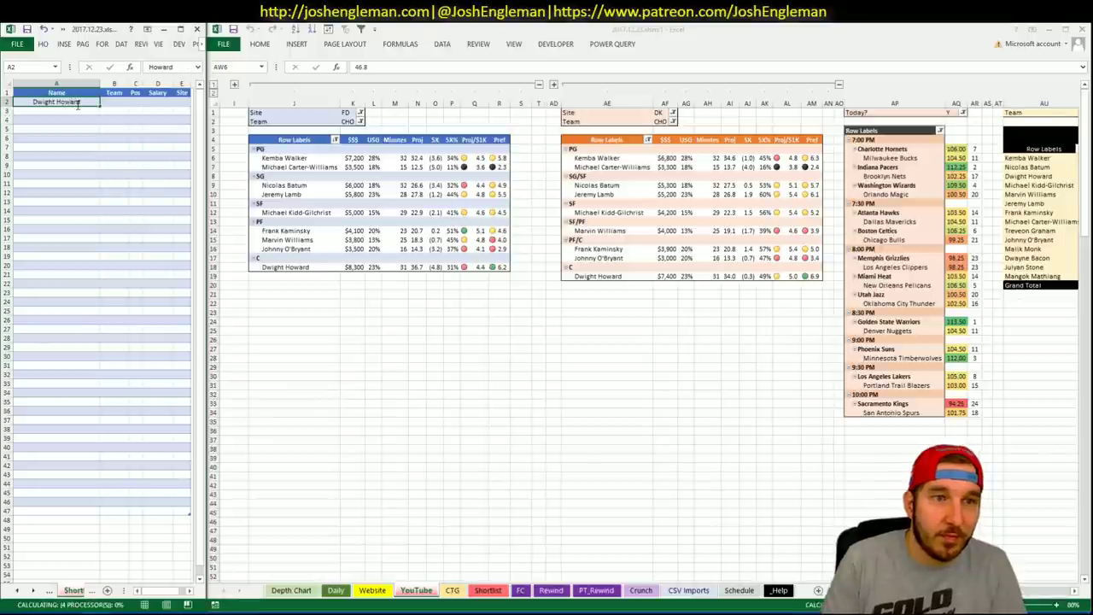
key("Return")
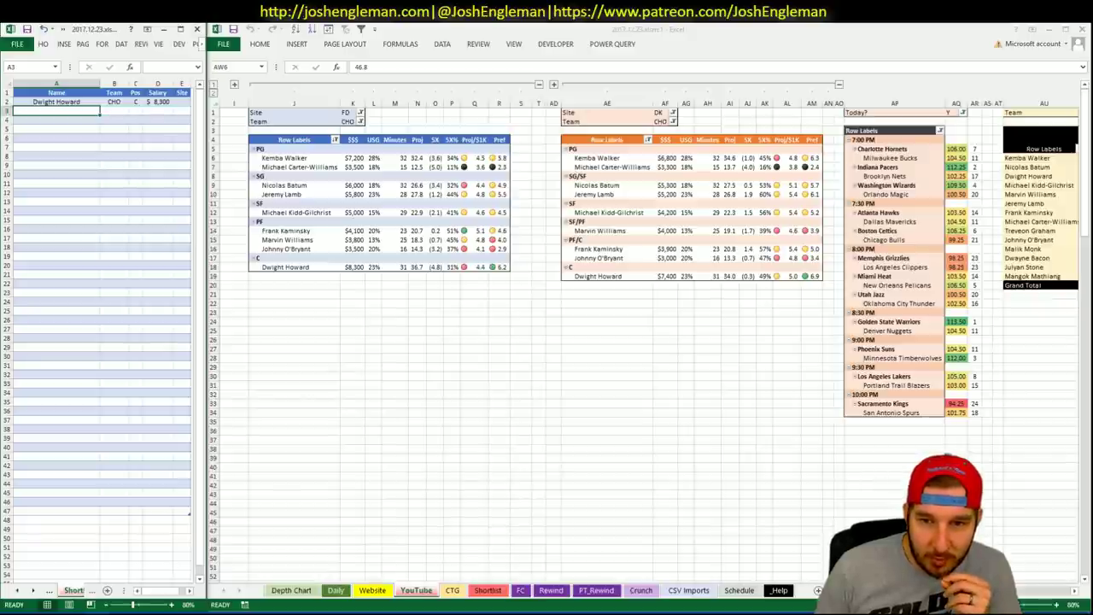
Step: Copy Michael Kidd-Gilchrist from the FD table into the next shortlist row as a value and set his site to DK
mouse_move(966, 591)
left_mouse_down()
mouse_move(1038, 603)
mouse_move(965, 598)
left_mouse_up()
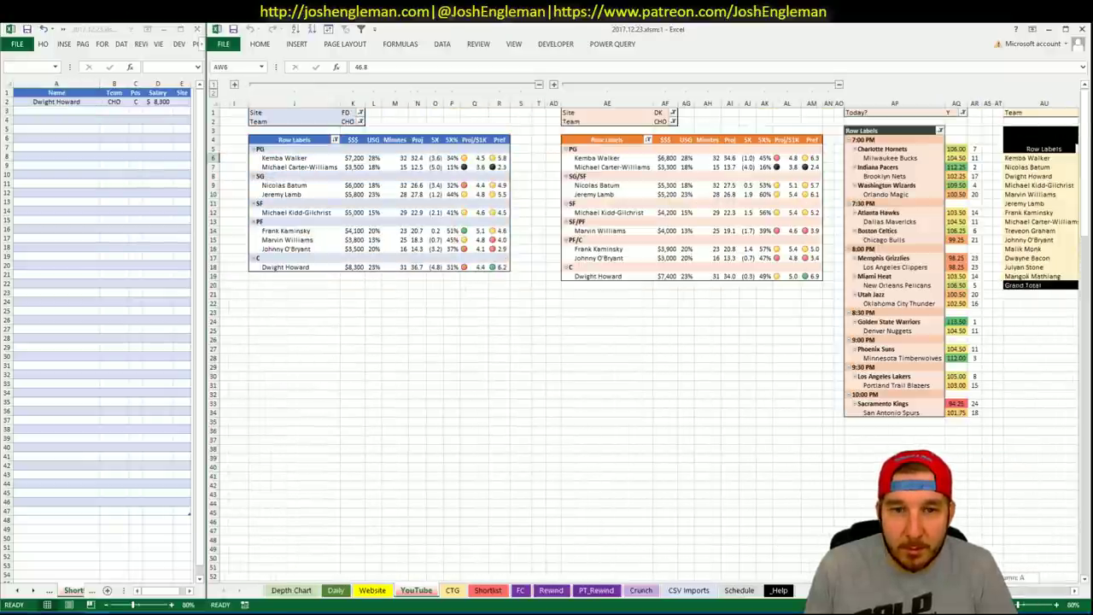
left_click(453, 590)
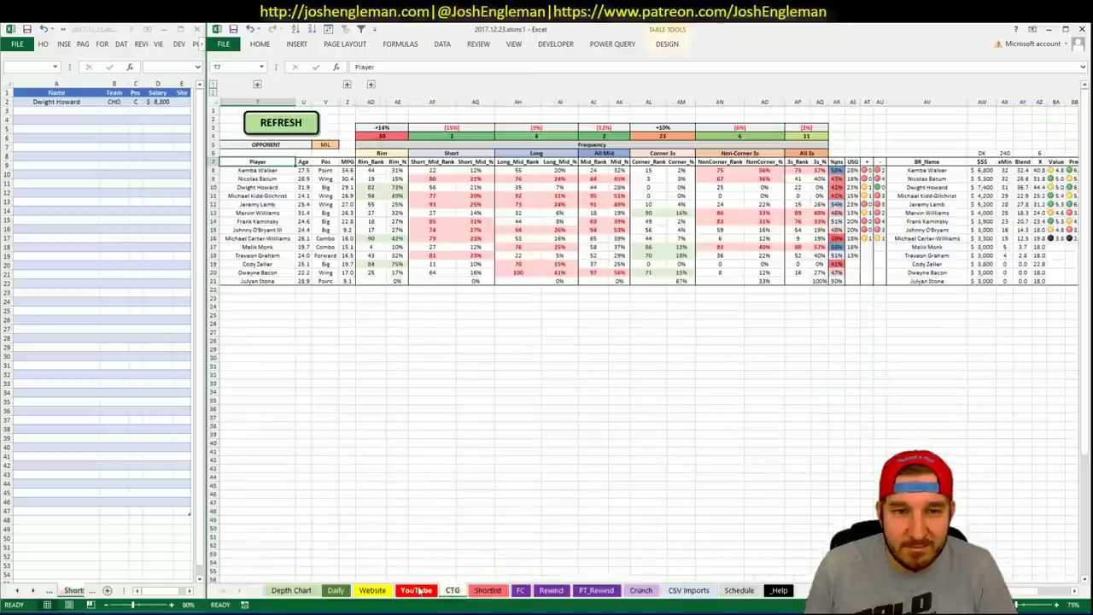
left_click(417, 591)
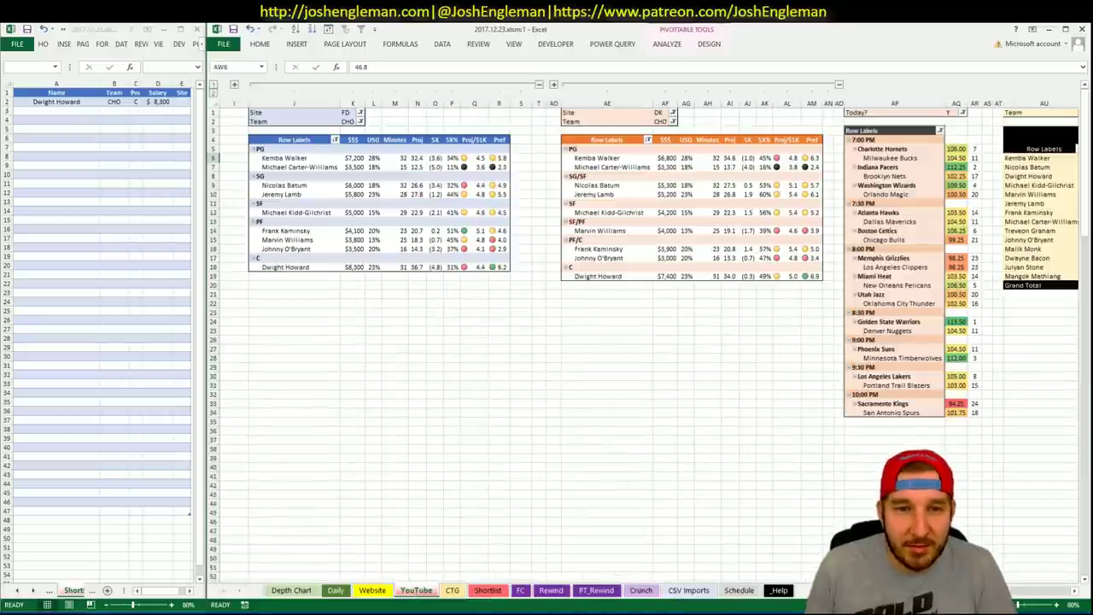
scroll(649, 341, "right", 4)
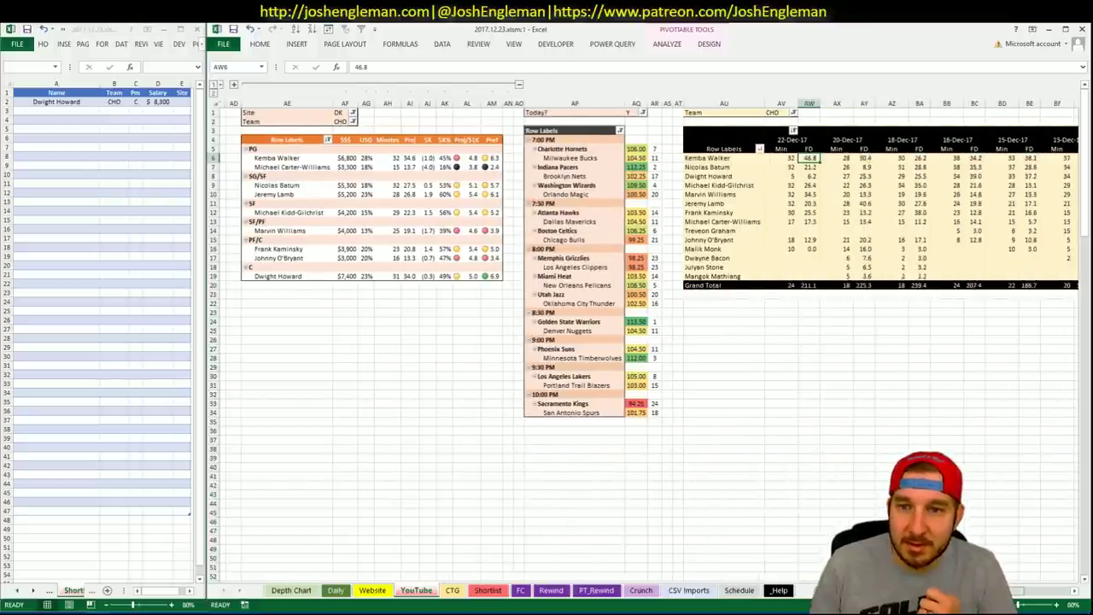
scroll(307, 213, "left", 5)
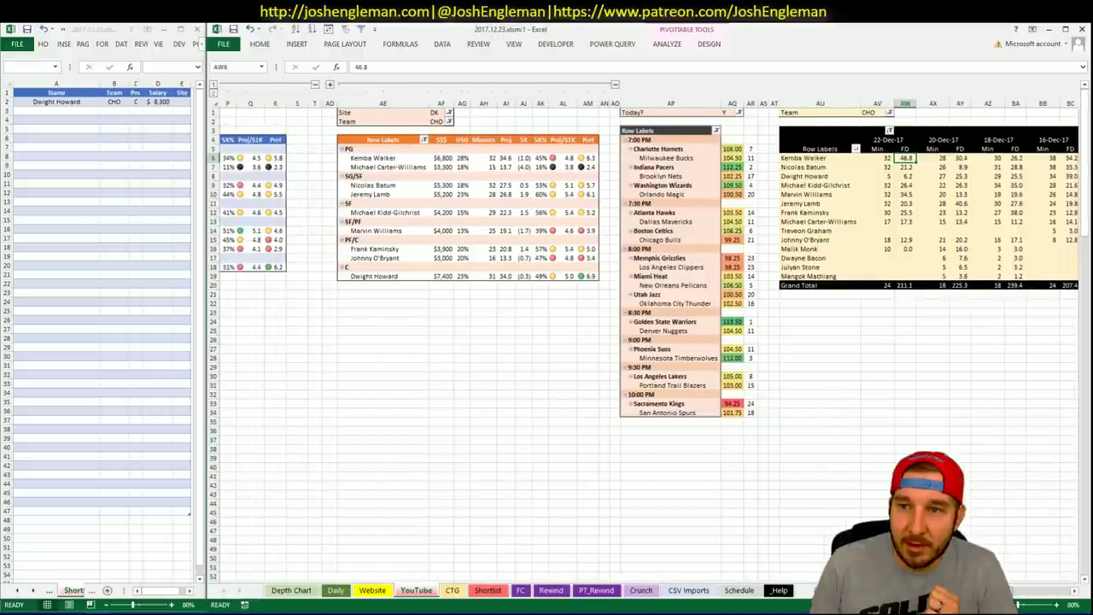
left_click(308, 214)
key("ctrl+c")
left_click(45, 112)
right_click(56, 113)
left_click(95, 162)
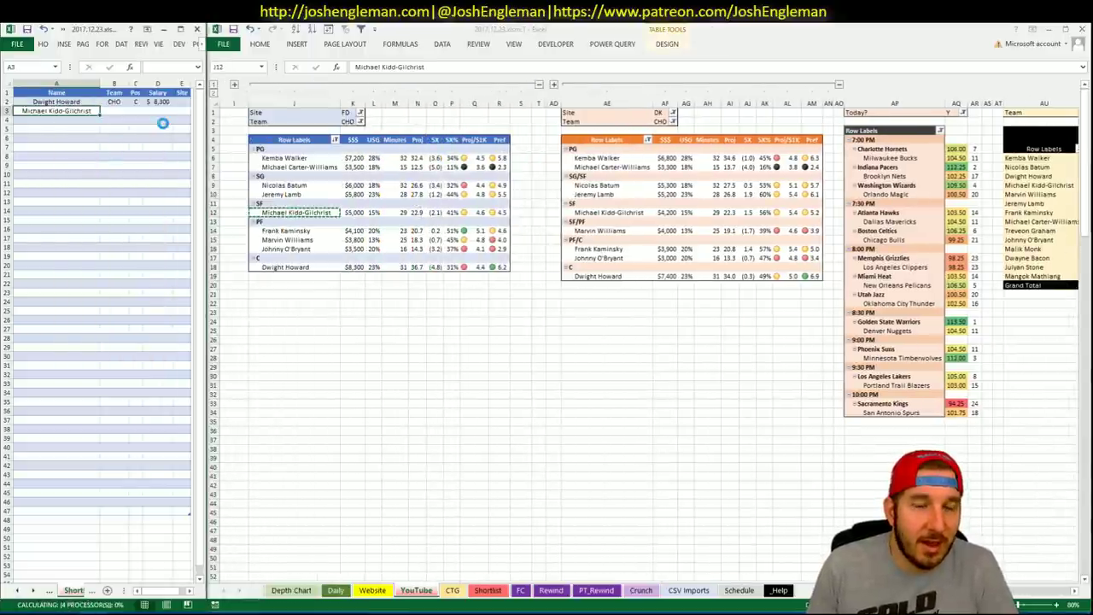
left_click(182, 117)
key("Escape")
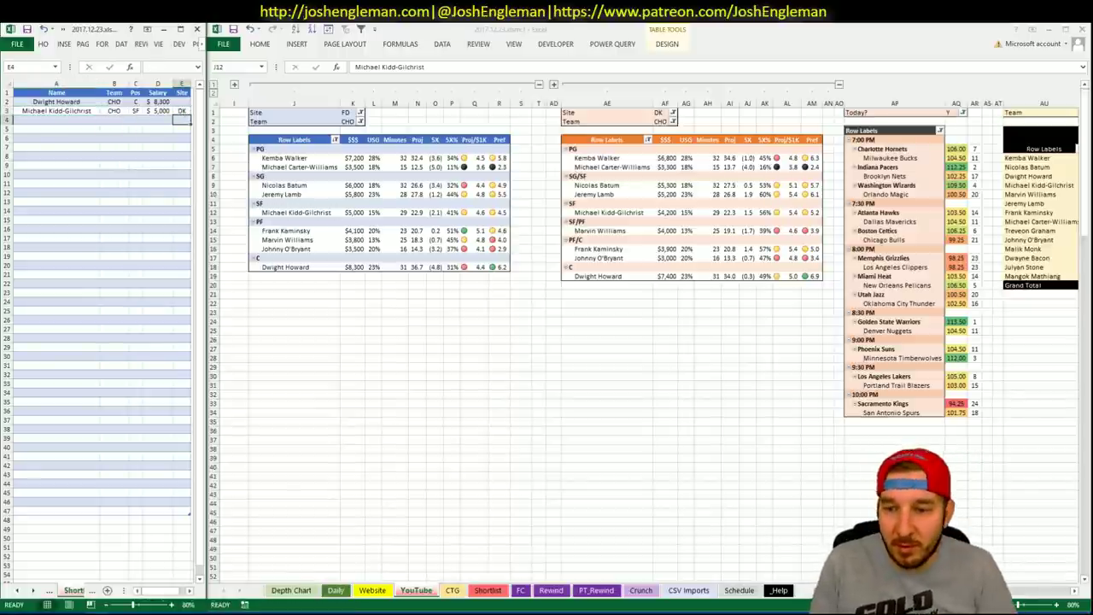
Step: Filter both the FD and DK projection tables to team MIL
left_click_drag(999, 590, 1029, 591)
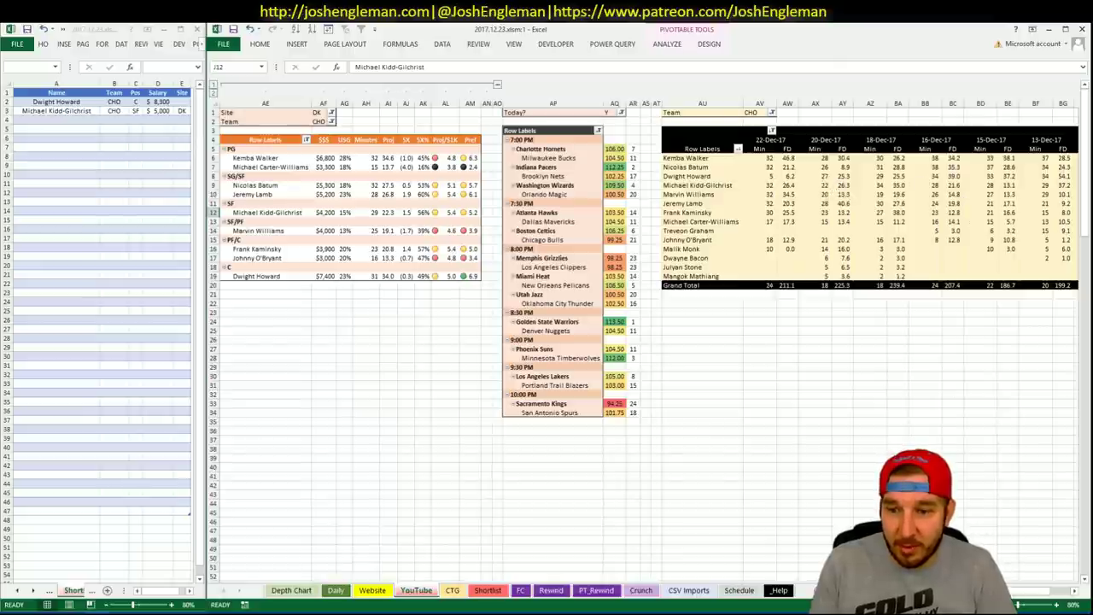
left_click_drag(1028, 591, 1000, 591)
left_click(73, 119)
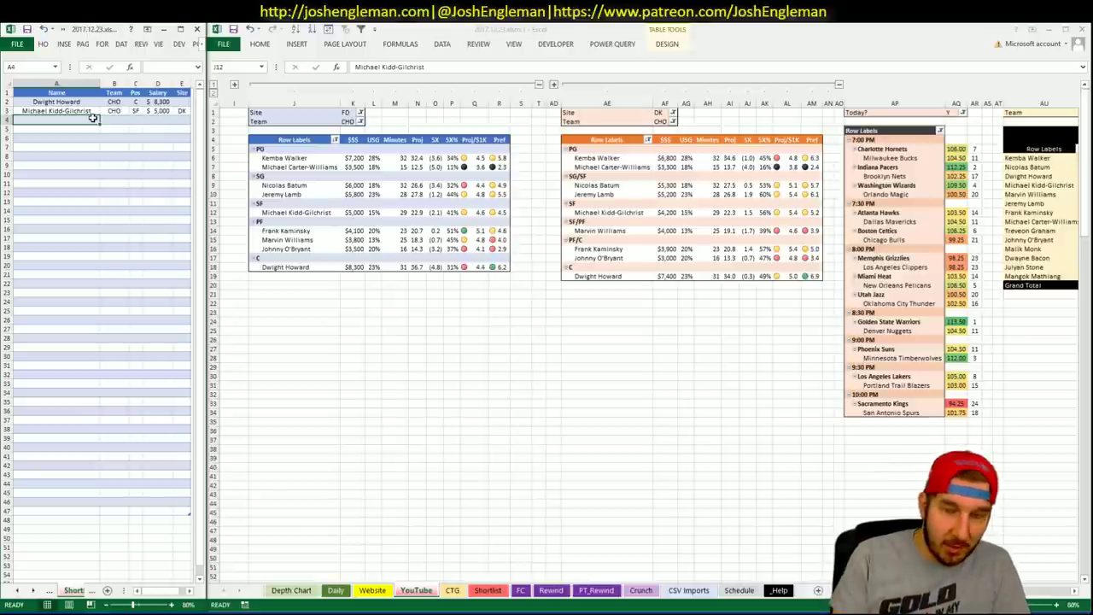
left_click(350, 122)
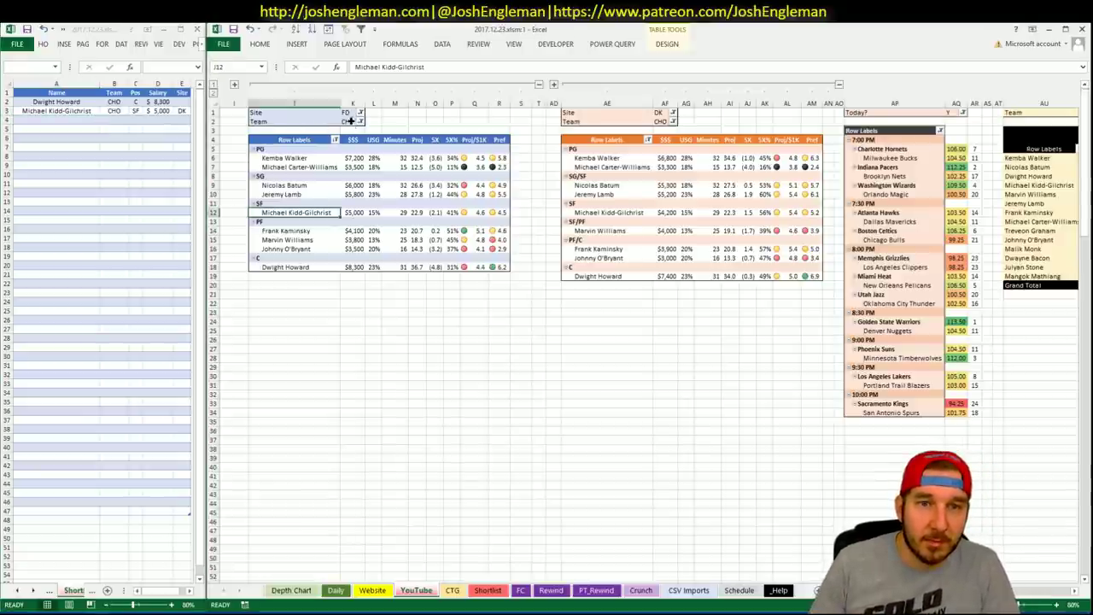
type("MIL")
key("Return")
type("MIL")
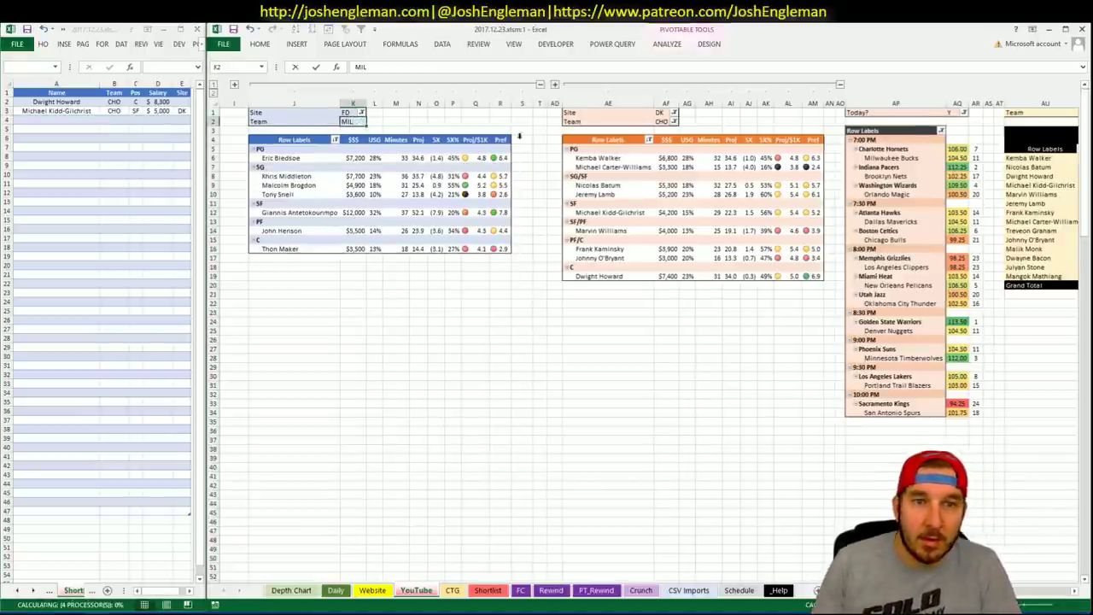
left_click(670, 122)
type("MIL")
key("Return")
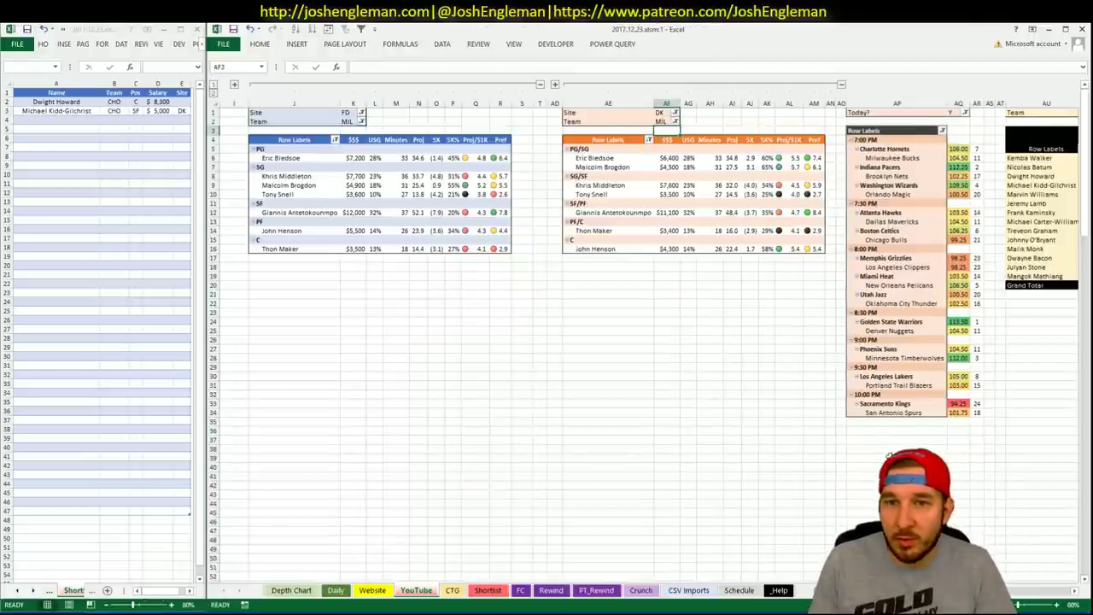
Step: Delete the empty column S between the FD and DK projection tables
left_click(527, 103)
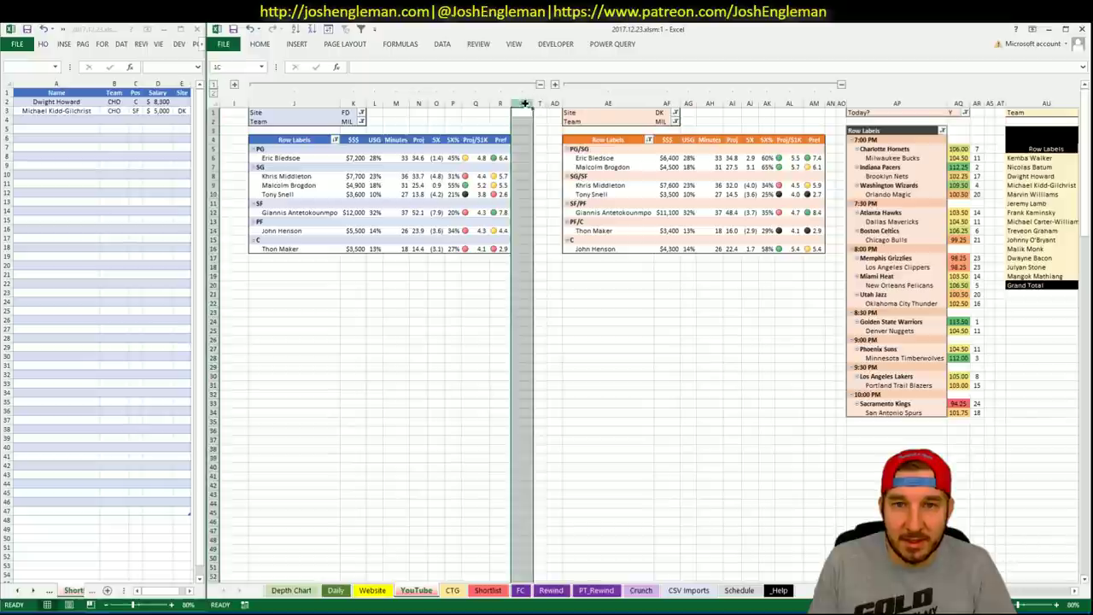
right_click(530, 104)
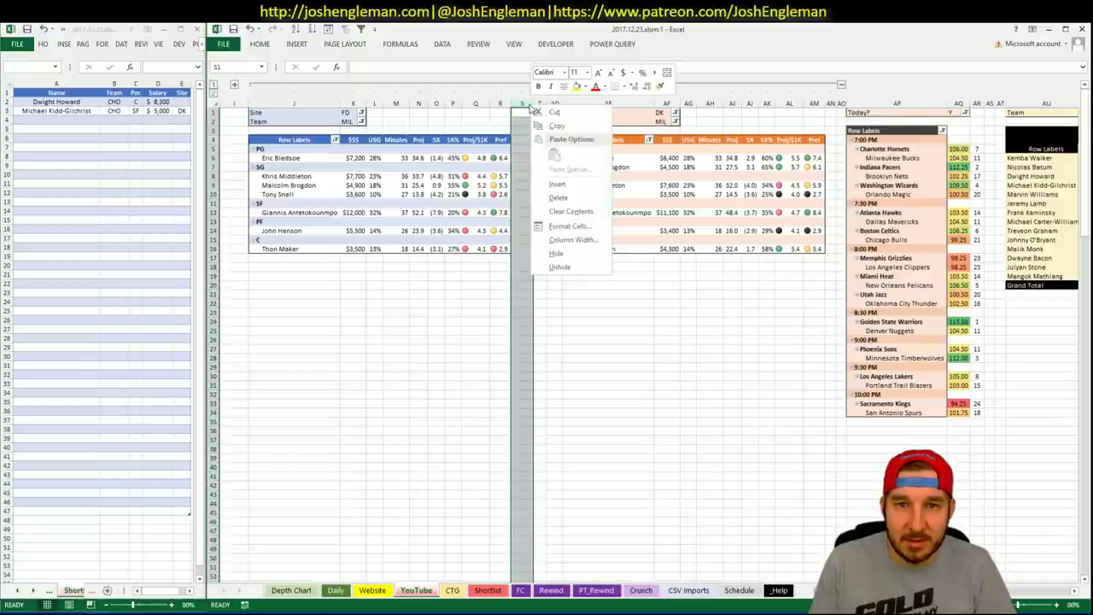
left_click(560, 205)
left_click(559, 295)
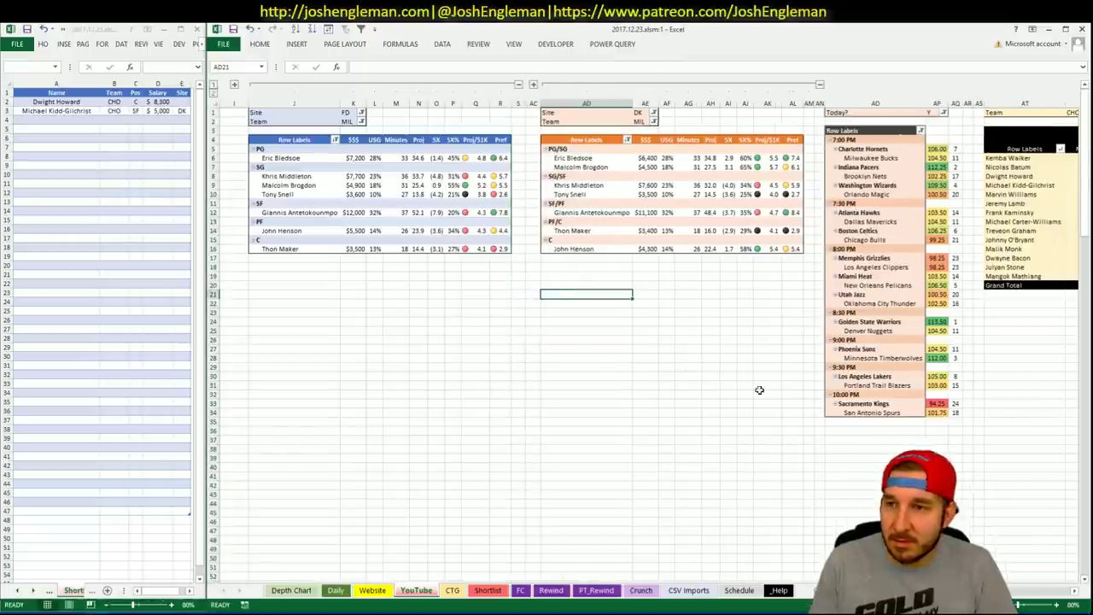
Step: Set the opponent on the CTG sheet to CHO
left_click(451, 590)
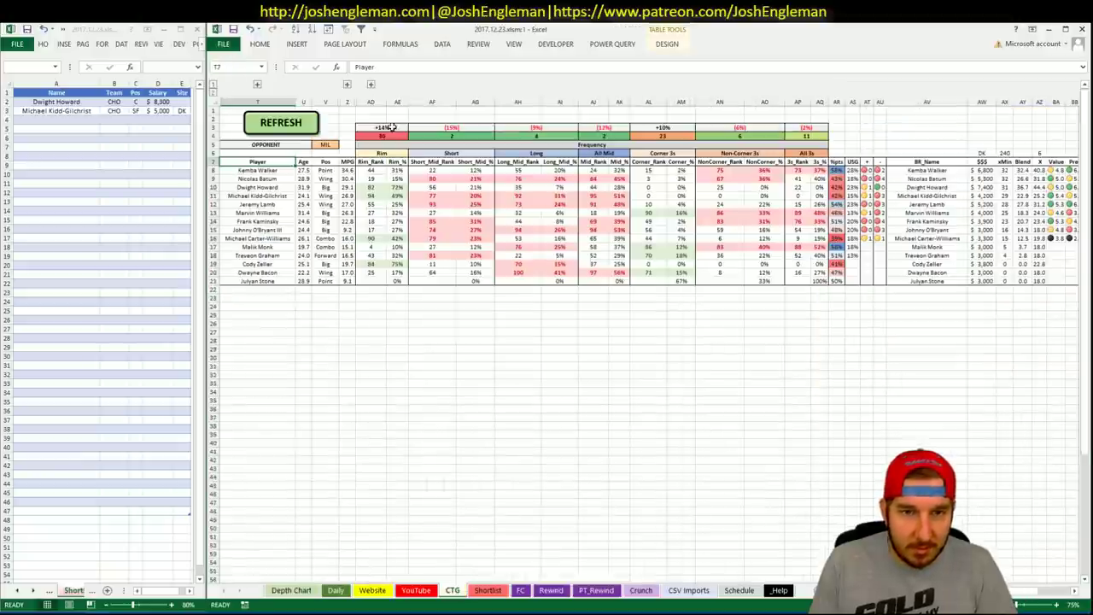
left_click(325, 146)
type("CHA")
key("Return")
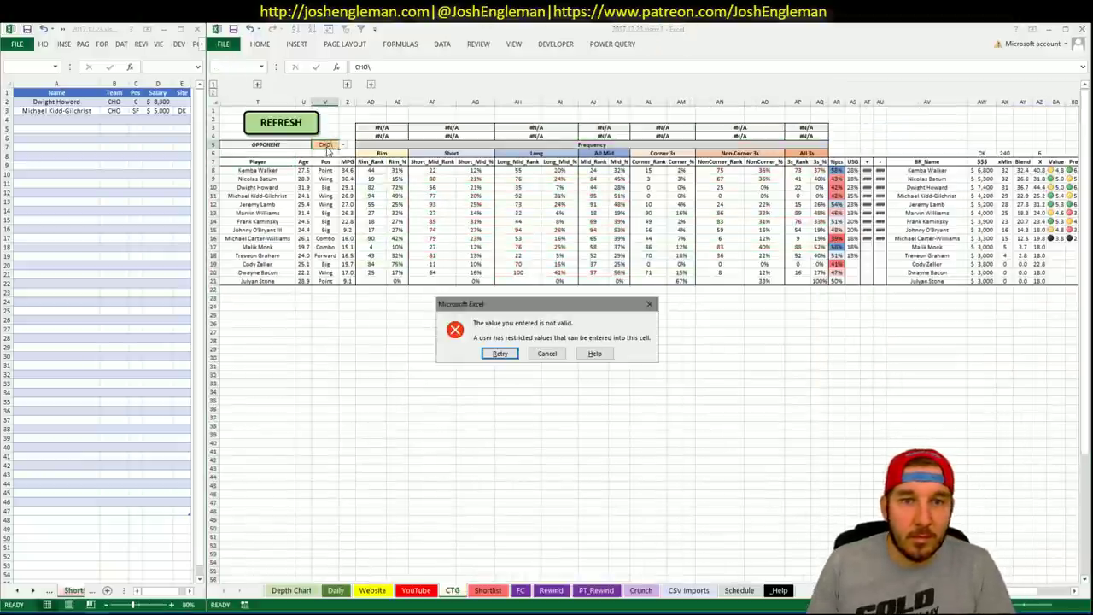
key("Escape")
type("CHO")
key("Return")
Step: Switch to the browser and open the Milwaukee Bucks stats page on Cleaning the Glass by searching for "bucks"
left_click(46, 612)
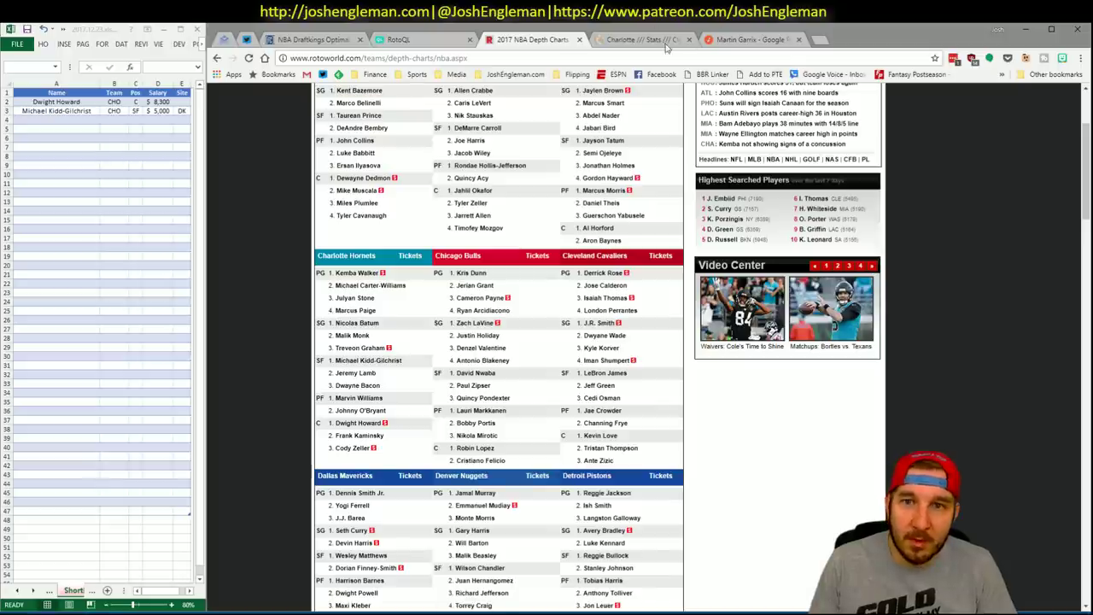
left_click(659, 43)
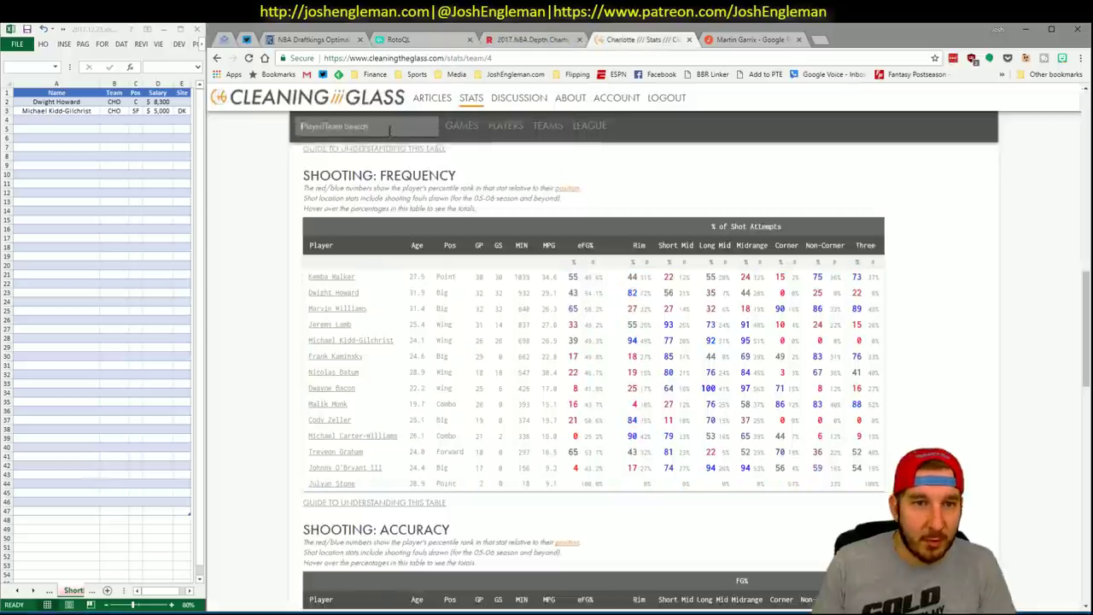
type("hornet")
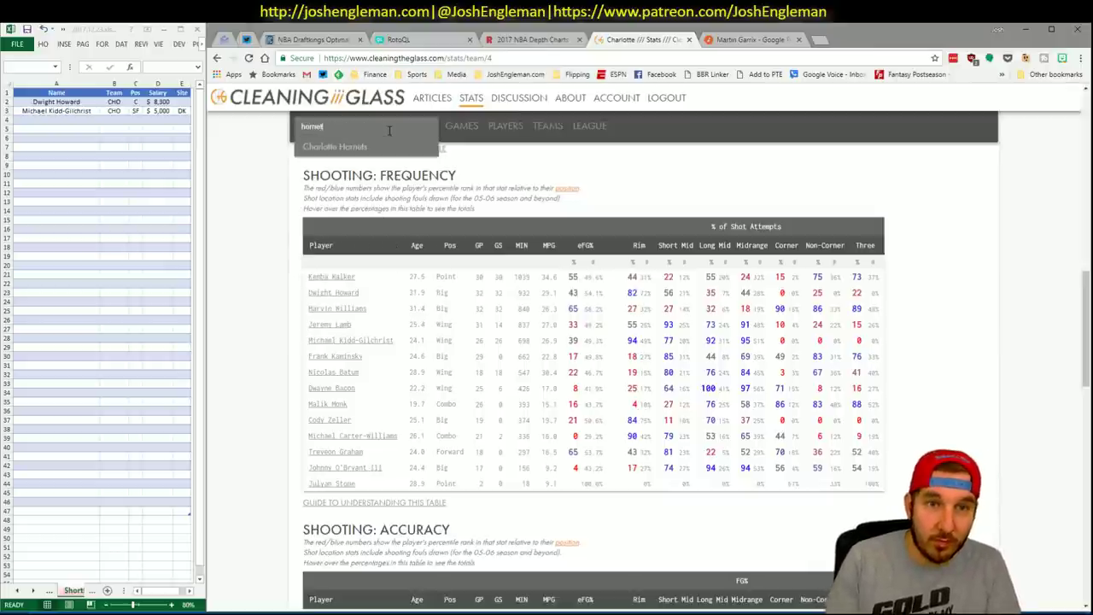
key("BackSpace")
key("BackSpace")
key("BackSpace")
key("BackSpace")
key("BackSpace")
key("BackSpace")
type("bucks")
key("Down")
key("Return")
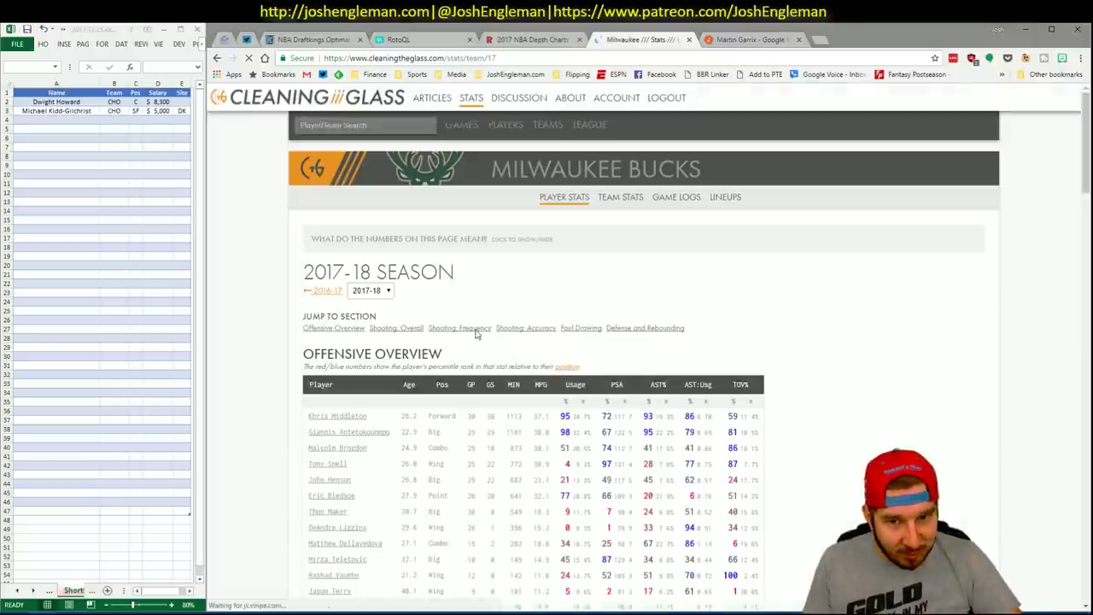
Step: Copy the player rows of the Bucks' Shooting: Frequency table, switch back to Excel and refresh the CTG sheet with them
scroll(475, 335, "down", 7)
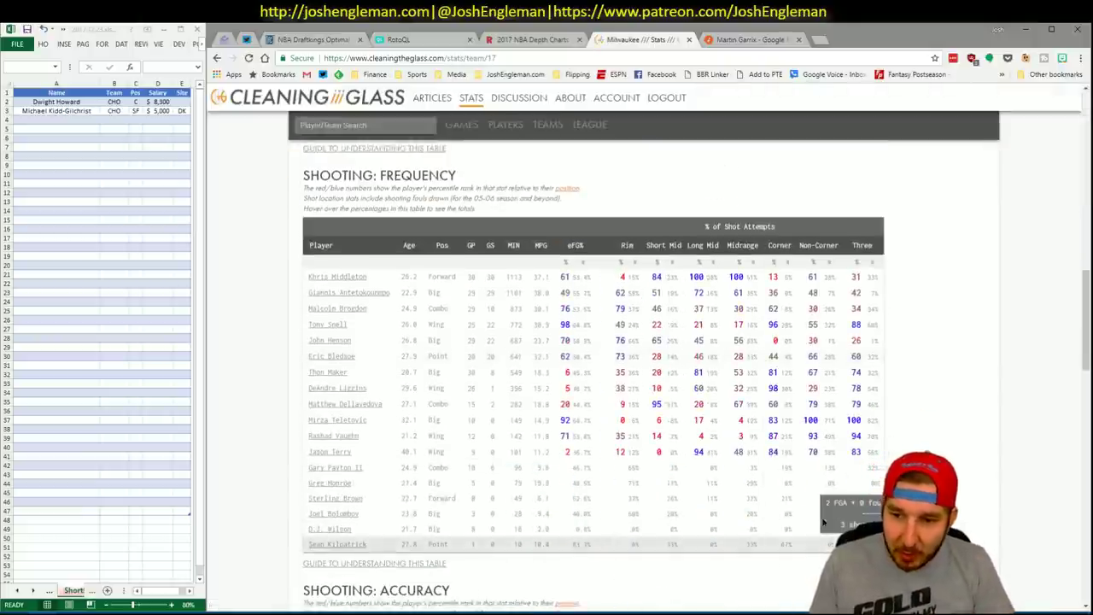
left_click_drag(814, 521, 315, 276)
key("alt+Tab")
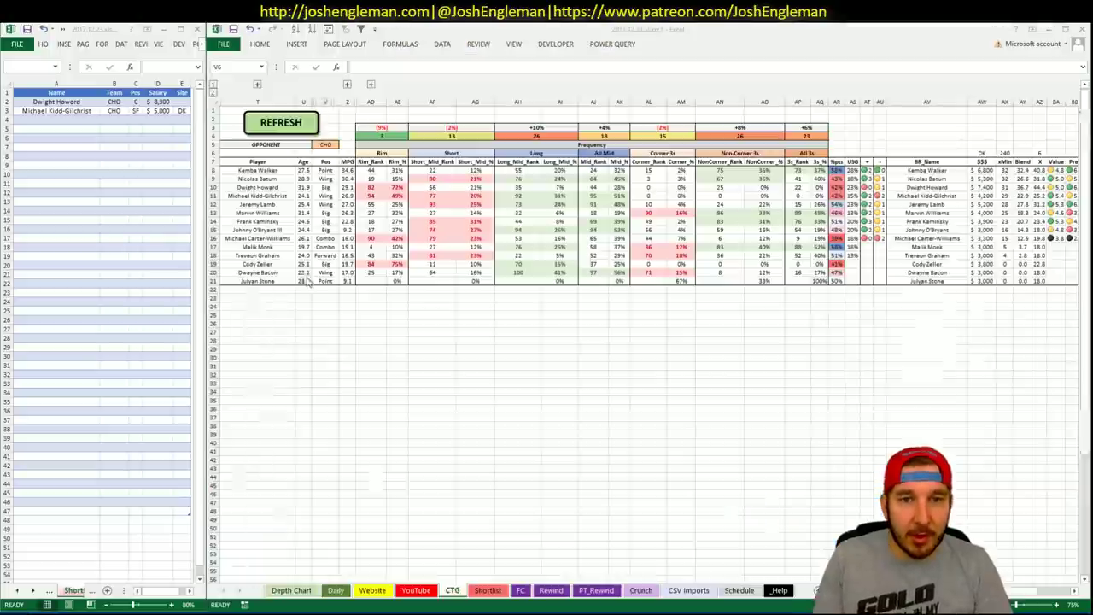
left_click(293, 124)
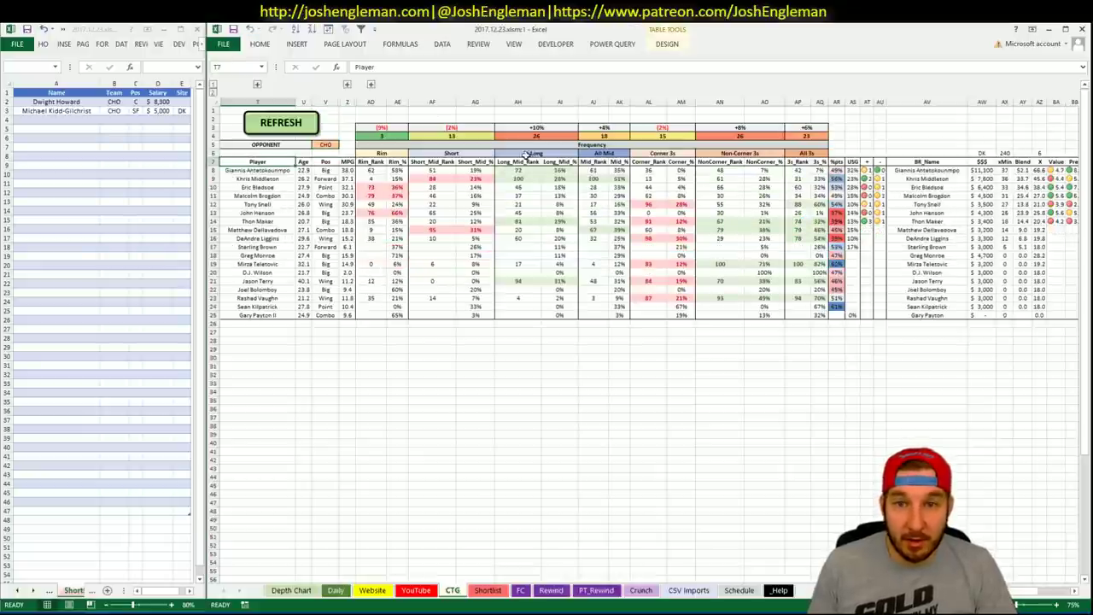
Step: Add Giannis Antetokounmpo to the first free row of the shortlist
left_click(74, 128)
left_click(80, 121)
type("Gian")
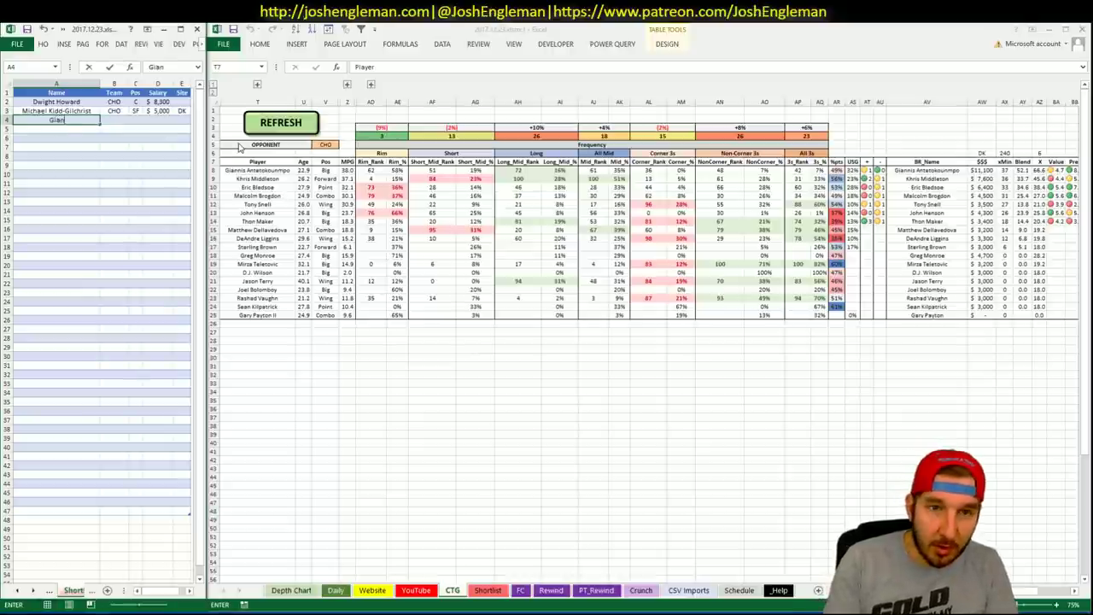
type("nis Antet")
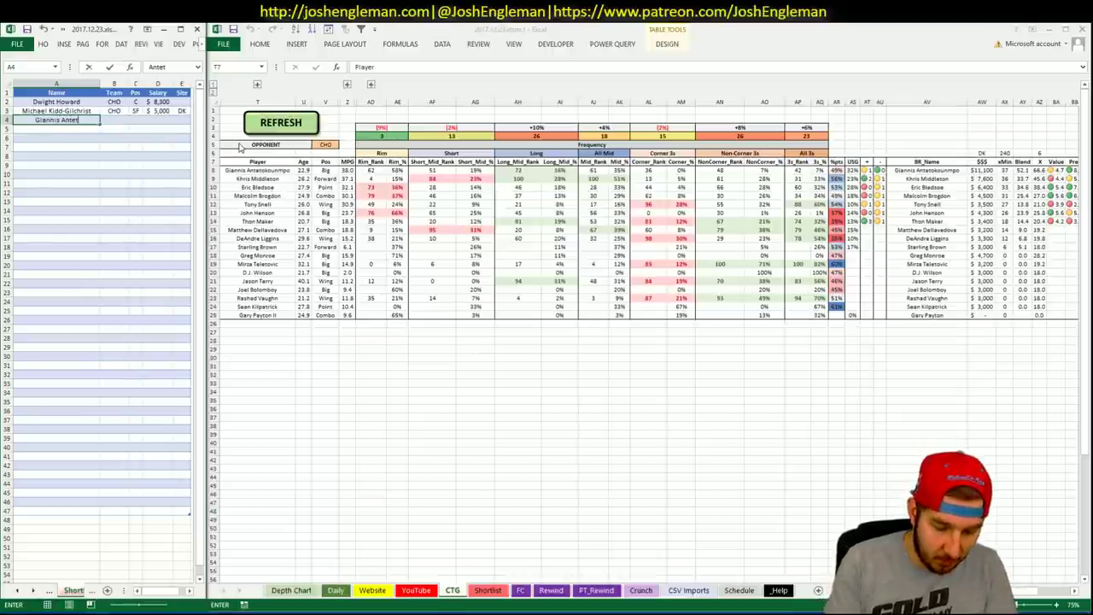
type("okounmpo")
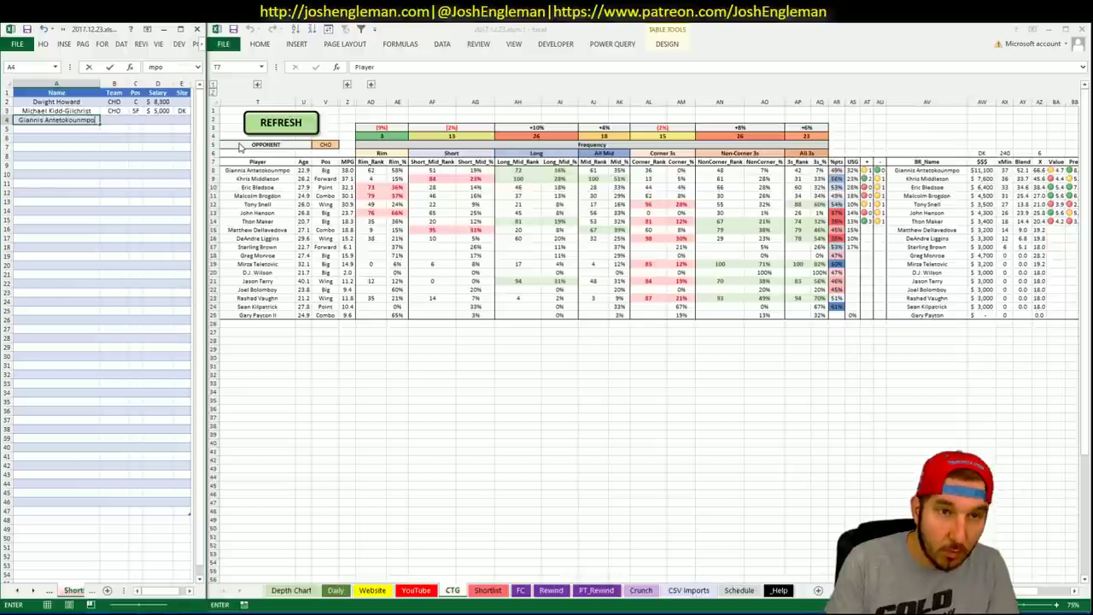
key("Return")
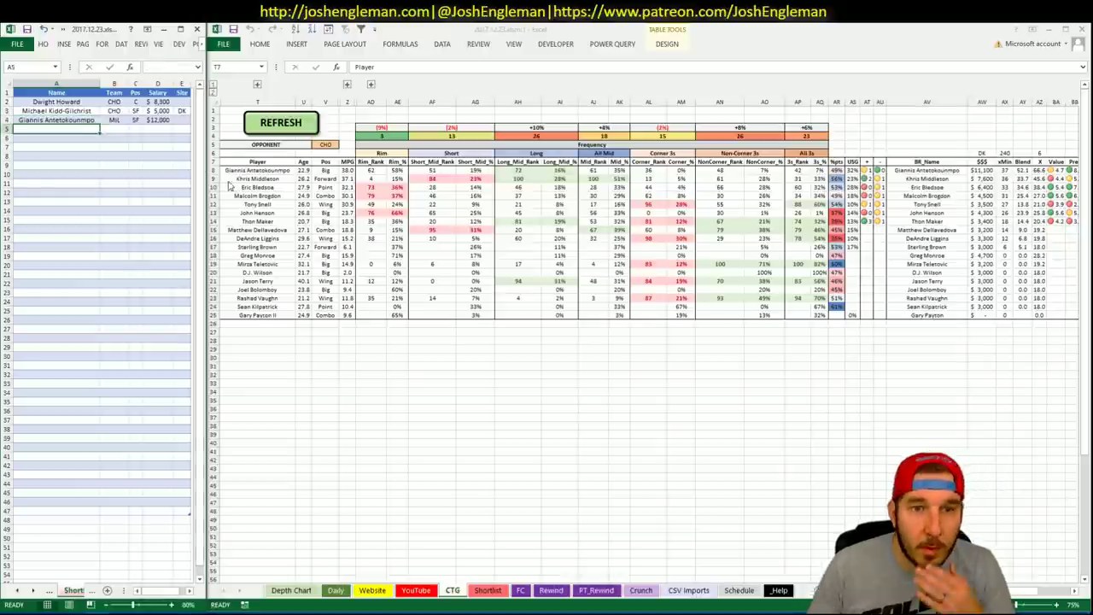
Step: Review Milwaukee's projections and shooting data, and filter the recent-games table on the YouTube sheet to team MIL
left_click(416, 591)
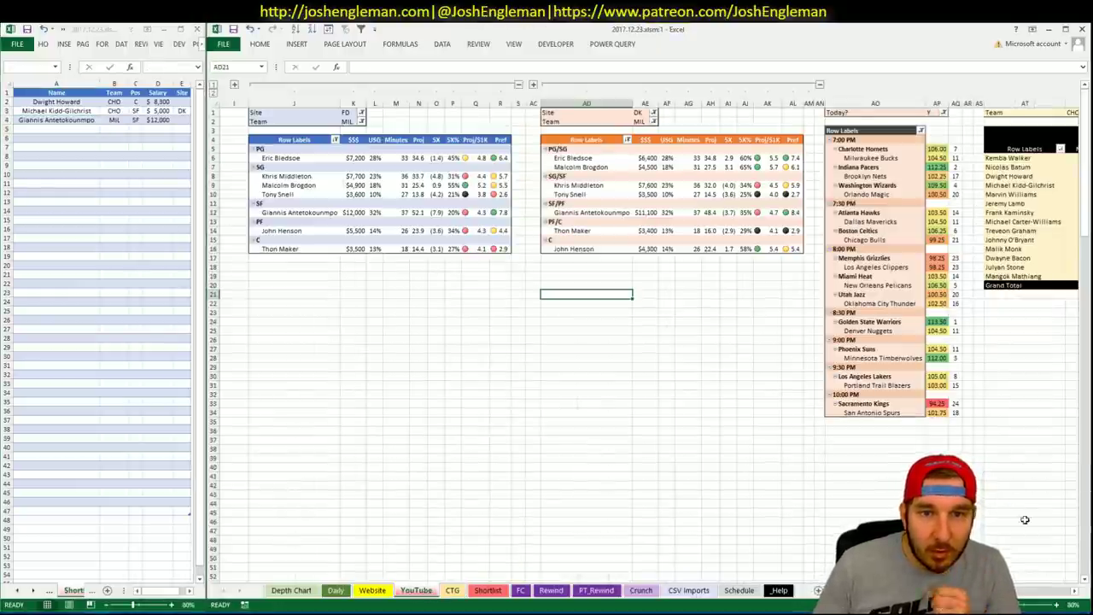
scroll(1065, 564, "right", 1)
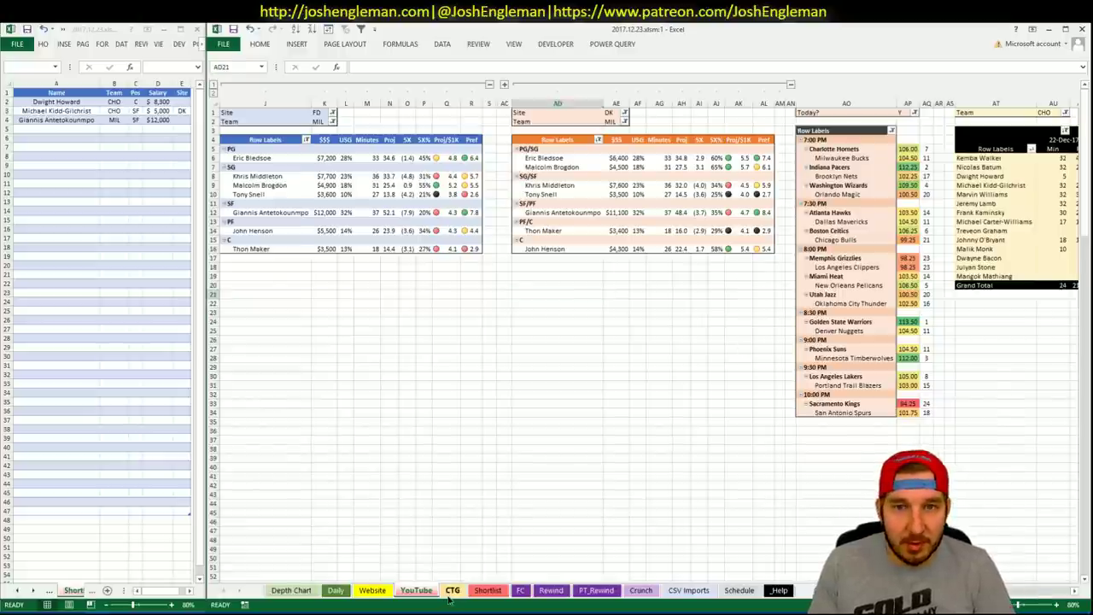
left_click(451, 593)
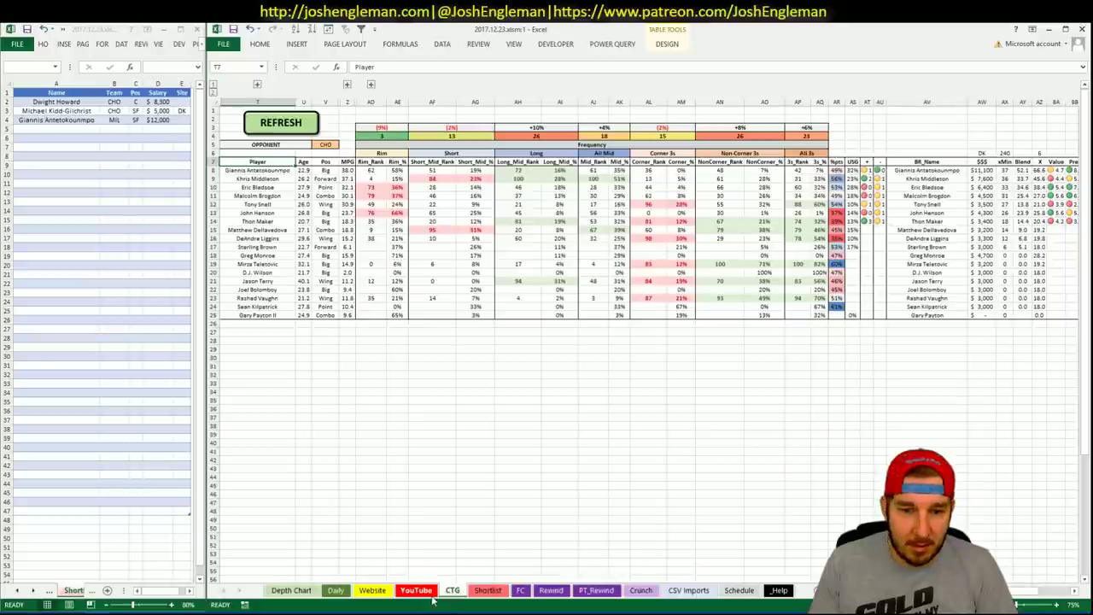
left_click(474, 591)
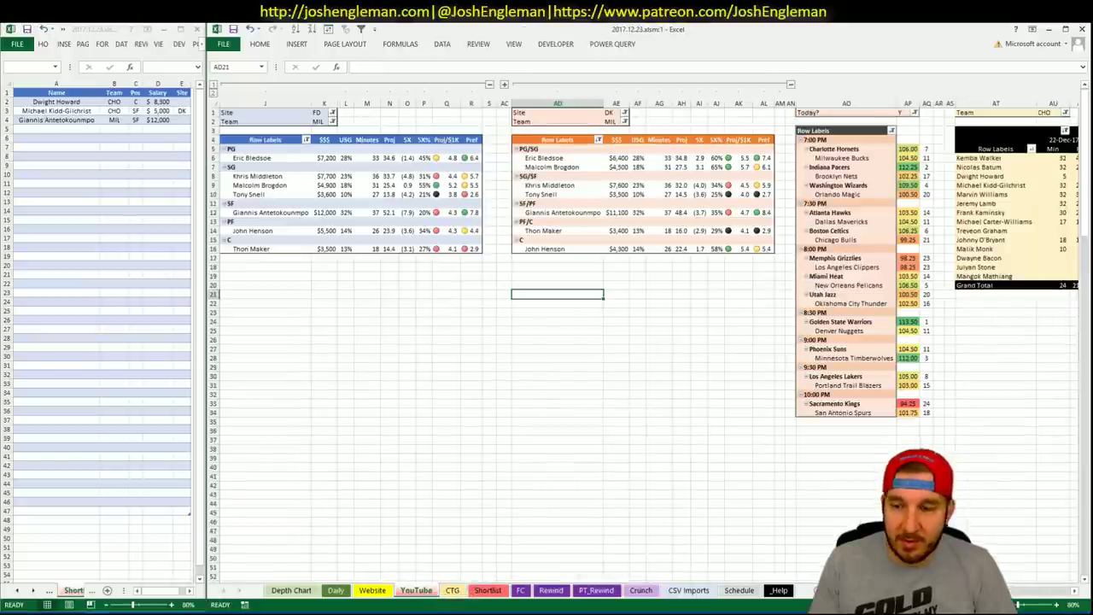
scroll(649, 334, "right", 1)
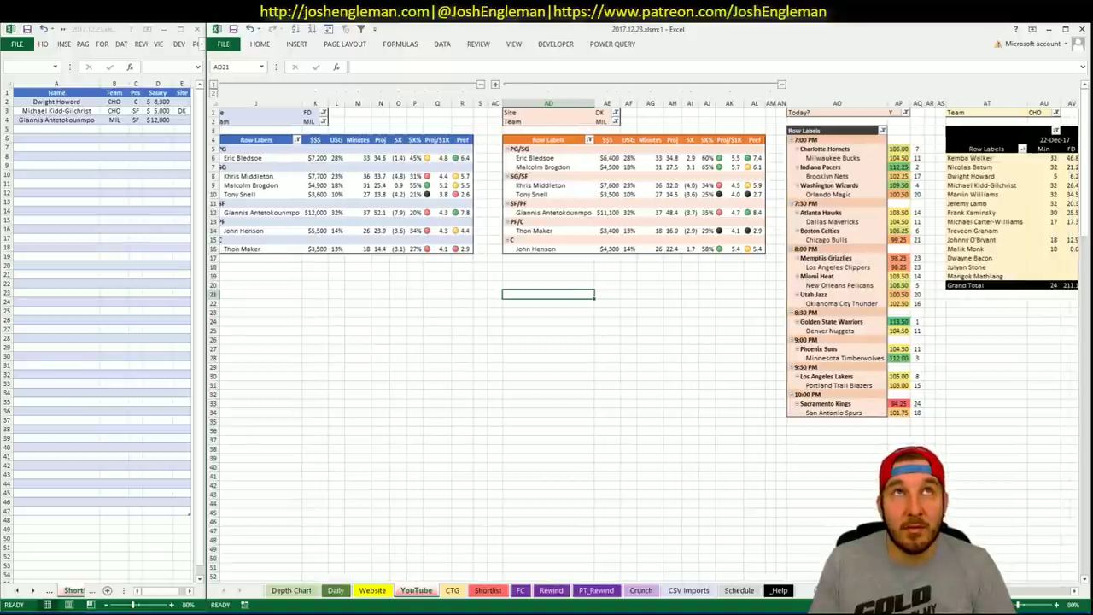
scroll(649, 331, "right", 10)
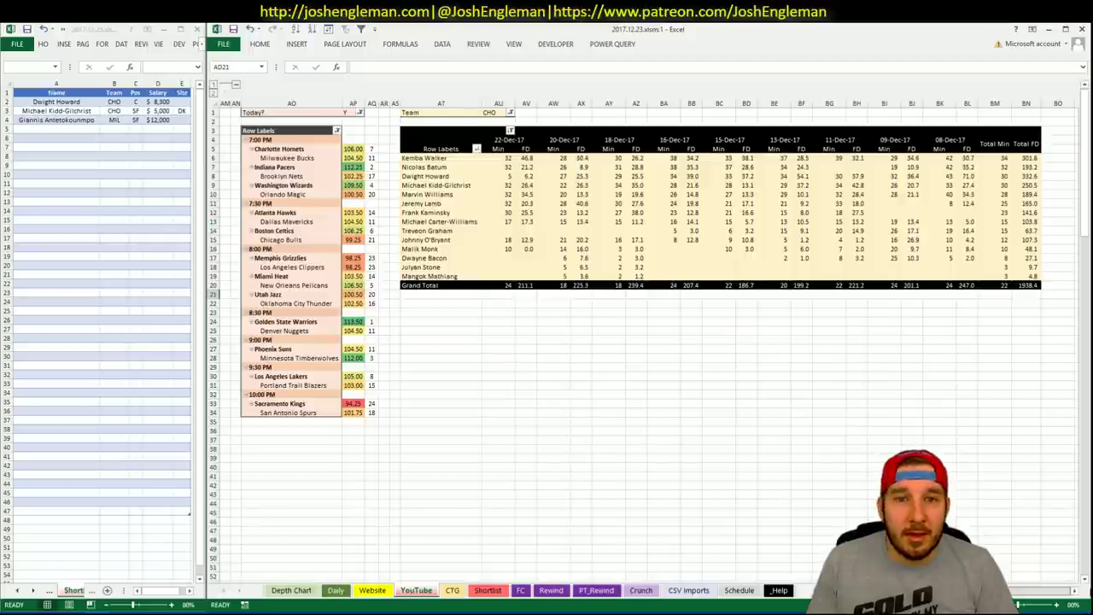
left_click(488, 113)
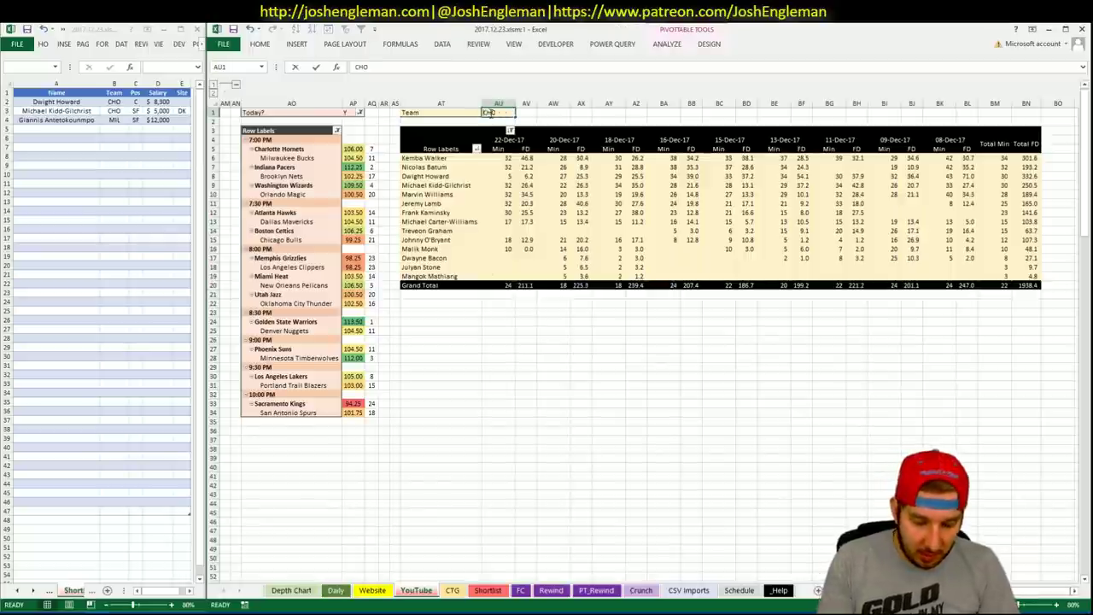
type("MIL")
key("Return")
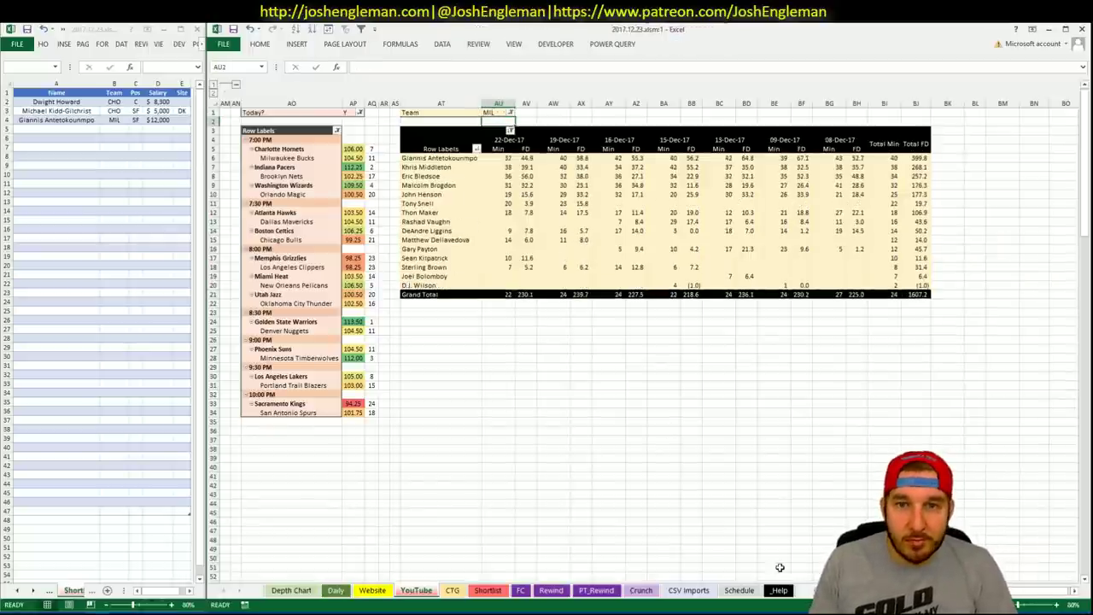
Step: Add Khris Middleton to the shortlist below Giannis Antetokounmpo
scroll(649, 333, "left", 10)
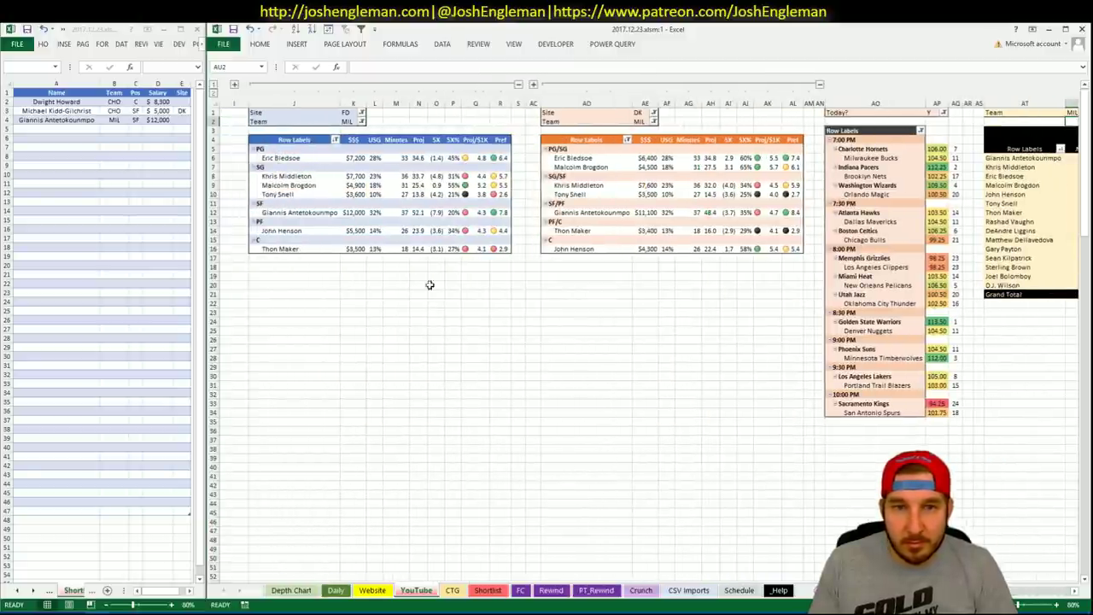
left_click(317, 220)
left_click(90, 128)
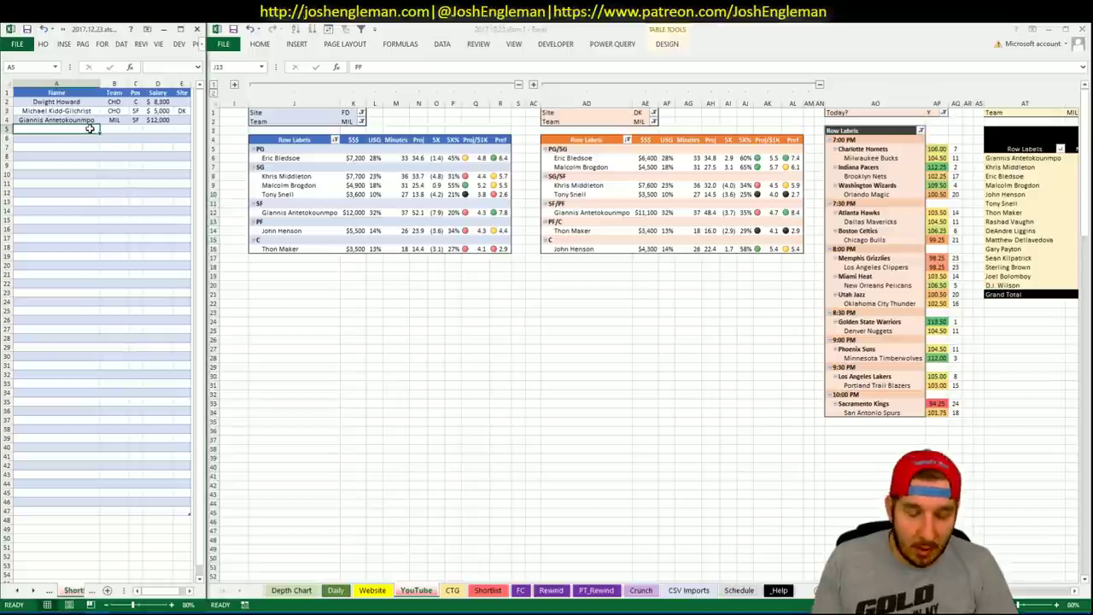
type("Khris Middlet")
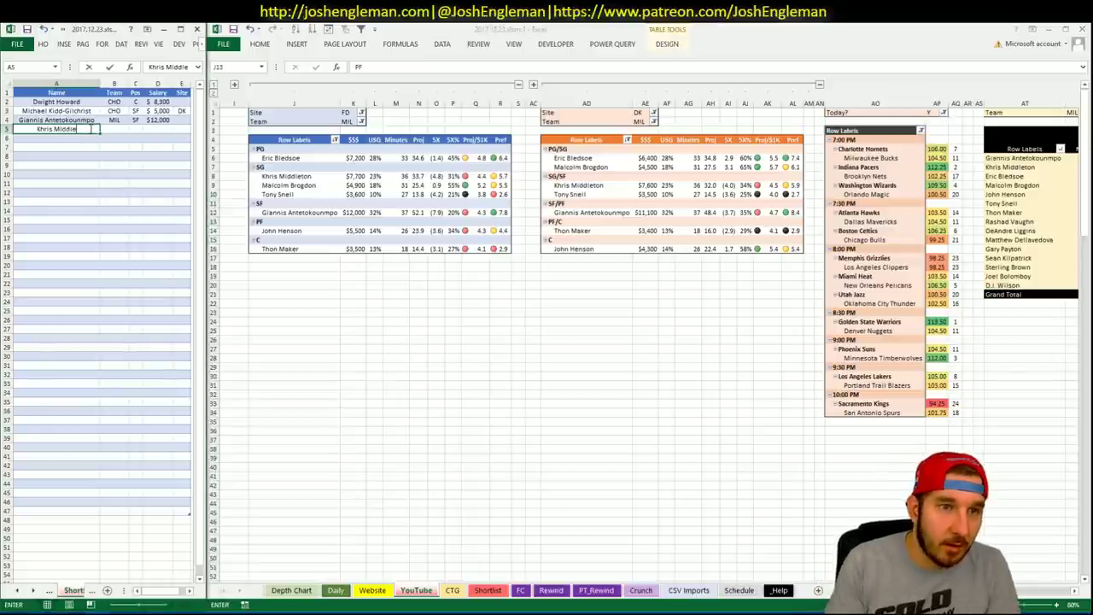
type("on")
key("Return")
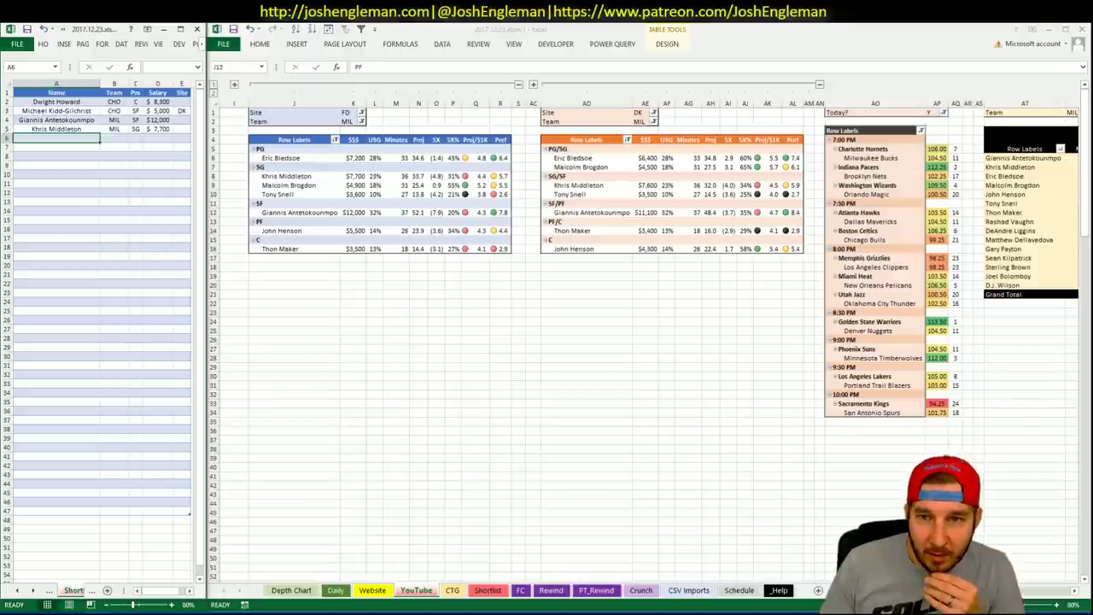
Step: Check the Milwaukee recent-games table and add Malcolm Brogdon to the shortlist below Khris Middleton
scroll(650, 342, "right", 4)
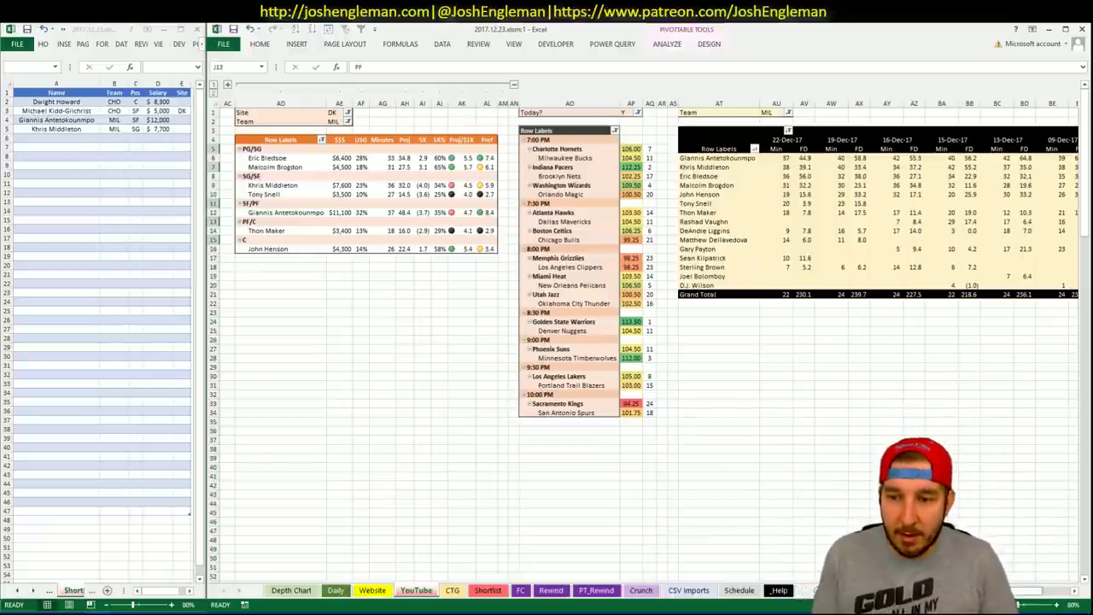
scroll(649, 256, "left", 5)
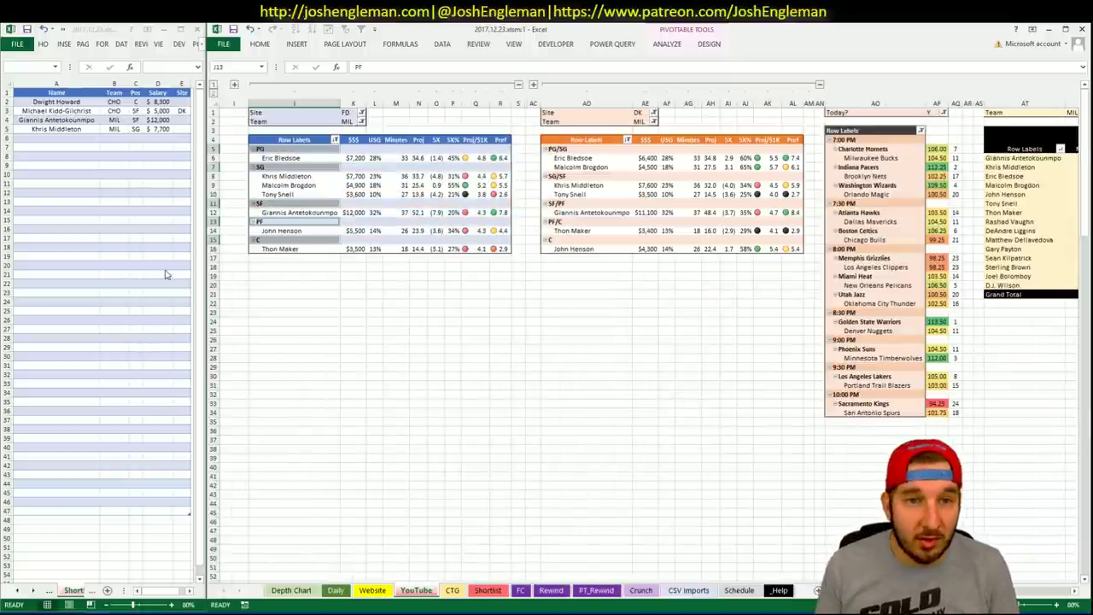
left_click(115, 174)
left_click(66, 156)
left_click(64, 141)
type("Malcolm Brogdon")
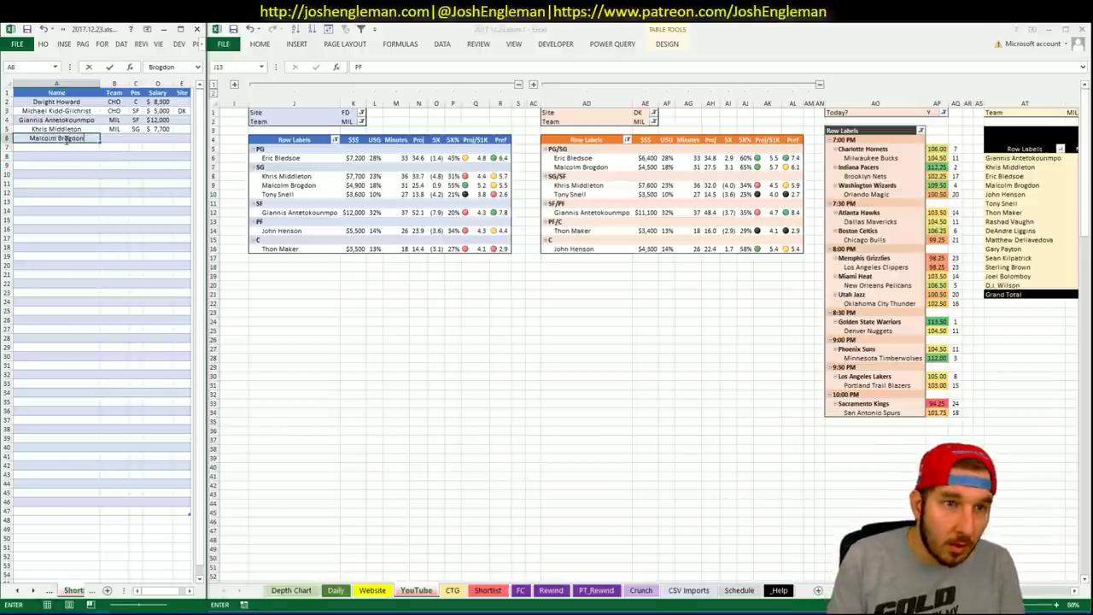
key("Return")
Step: Check the Milwaukee players' recent minutes and FD points, and add Eric Bledsoe to the shortlist below Malcolm Brogdon
left_click(472, 283)
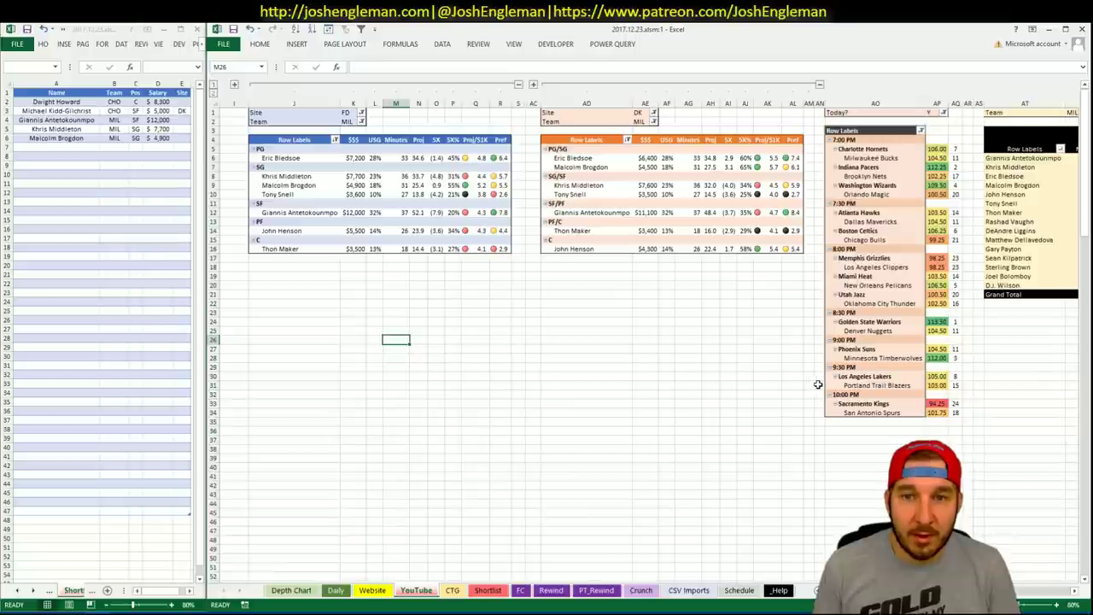
scroll(649, 342, "right", 6)
scroll(1022, 604, "right", 5)
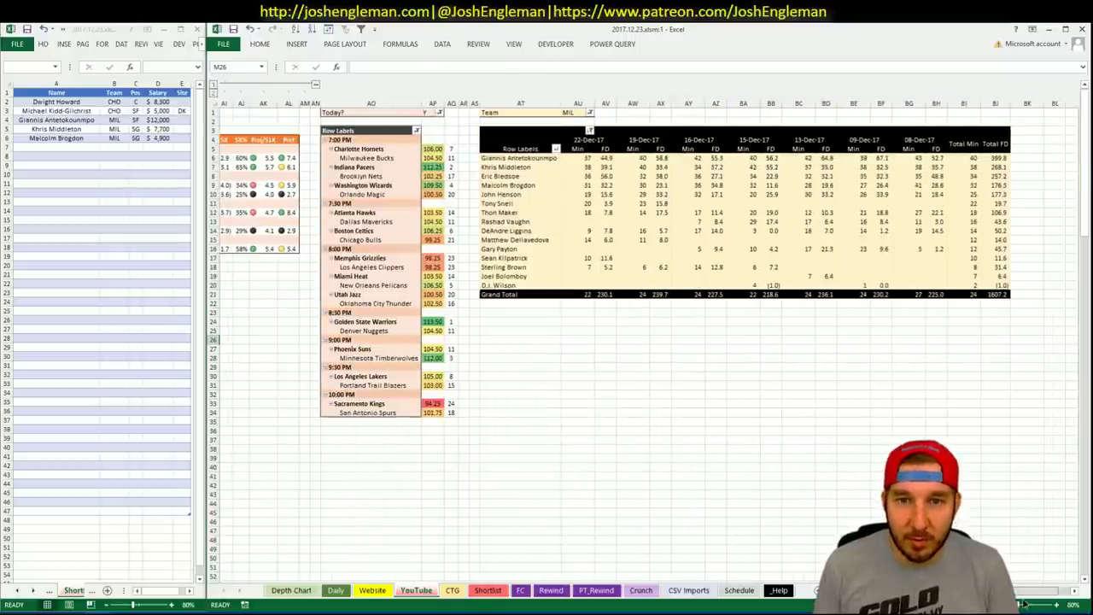
scroll(1023, 604, "left", 12)
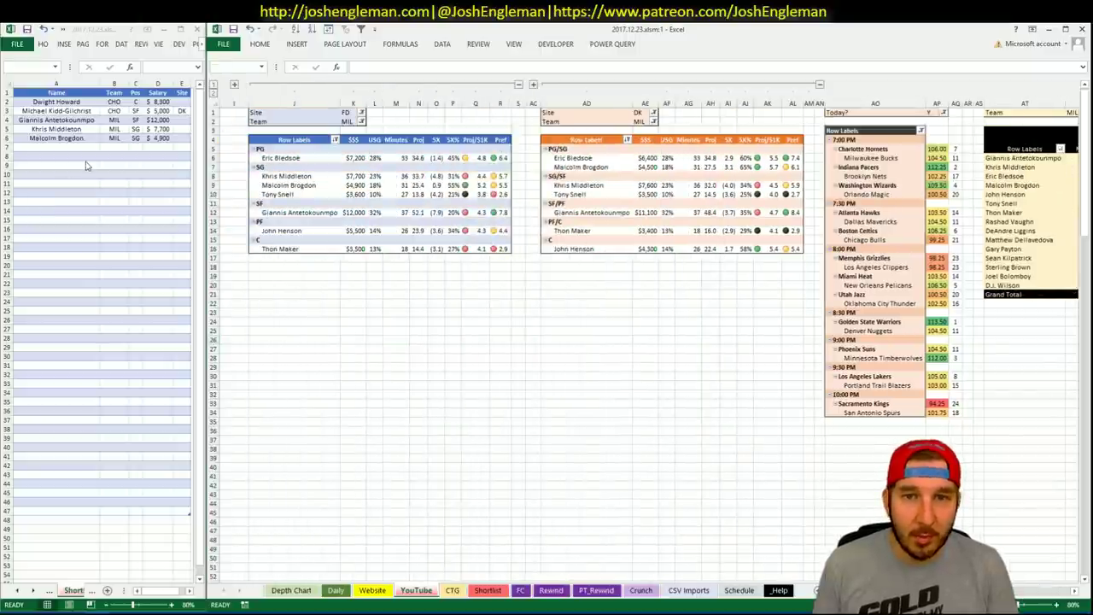
left_click(60, 148)
type("Eric Bledsoe")
key("Return")
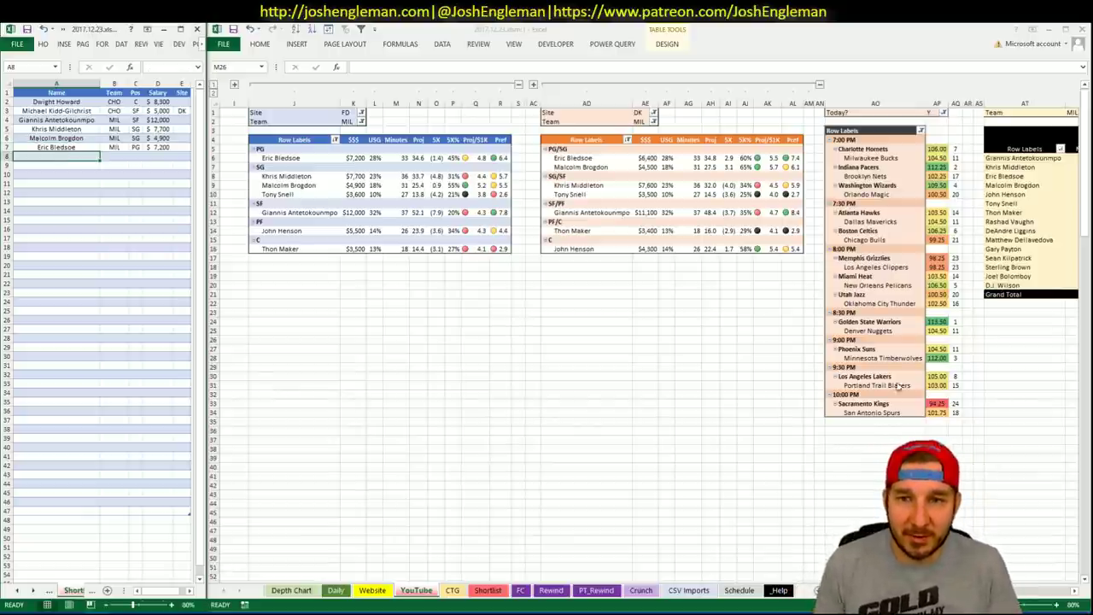
Step: Compare the Milwaukee players' FD and DK projections with their minutes and fantasy points in recent games
scroll(645, 342, "right", 5)
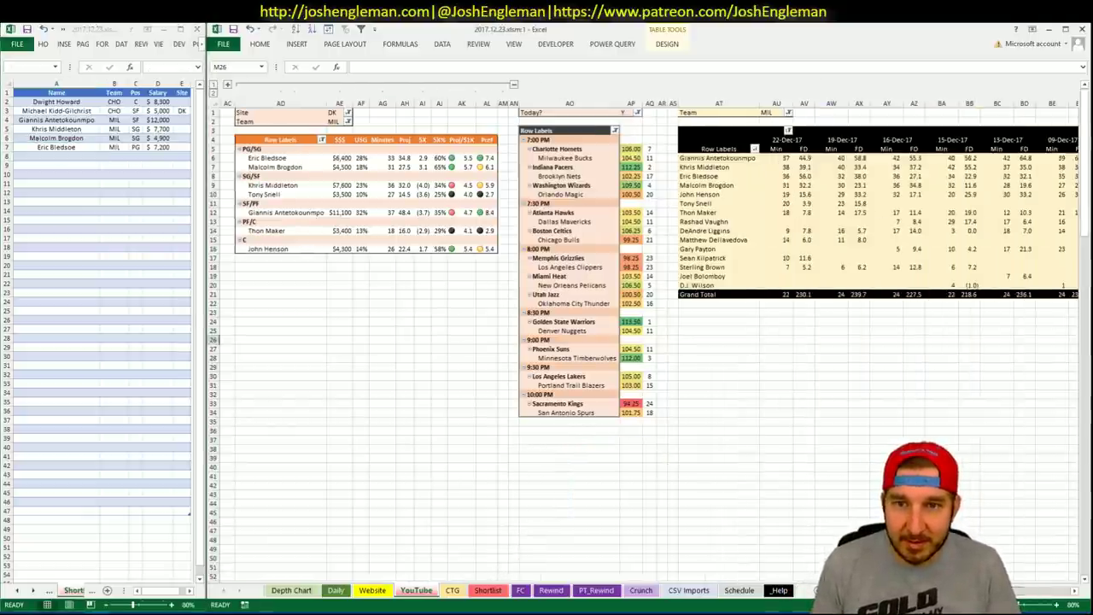
scroll(1019, 604, "left", 8)
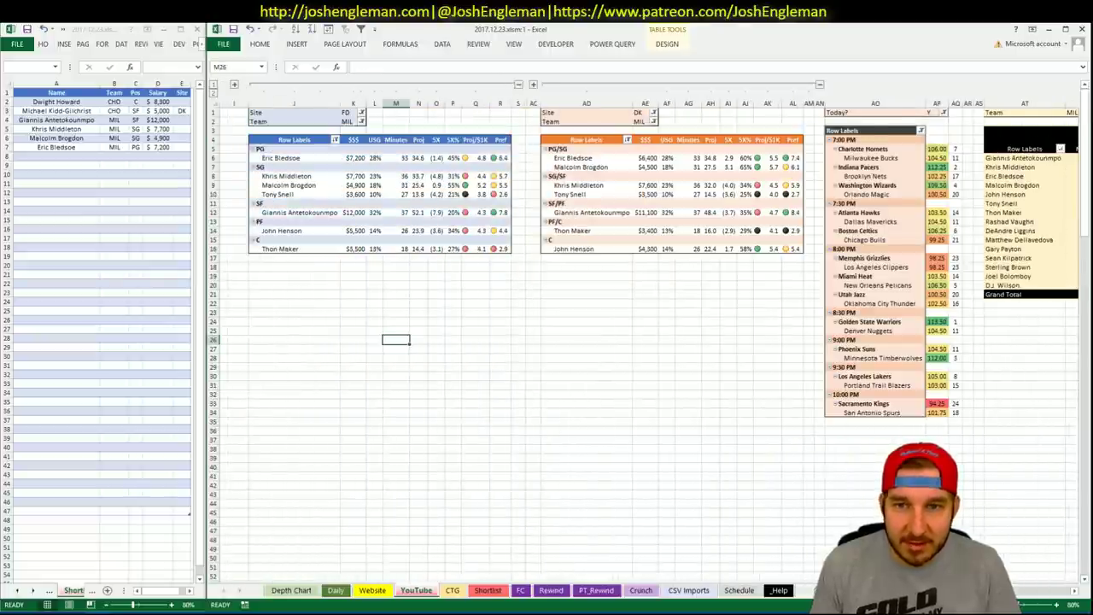
scroll(649, 342, "right", 8)
scroll(650, 342, "left", 2)
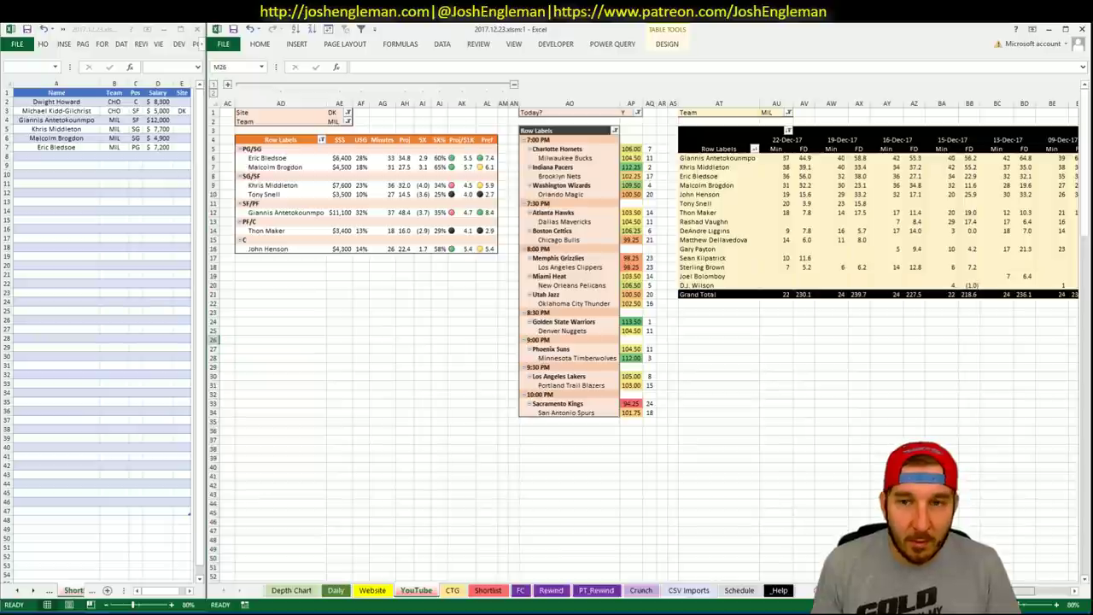
scroll(1040, 601, "right", 5)
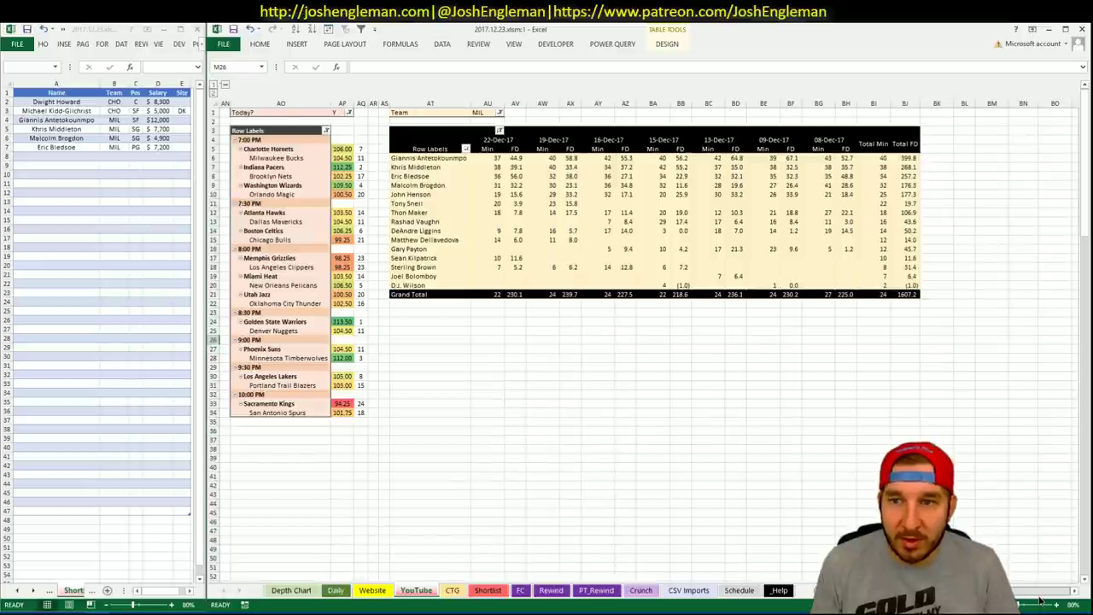
scroll(1038, 601, "left", 5)
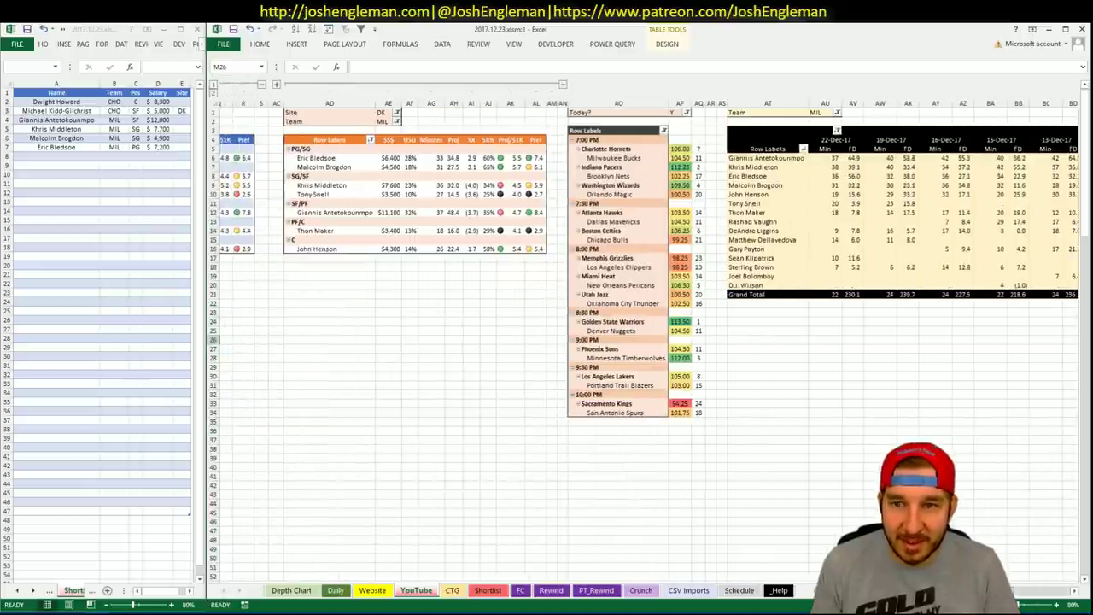
scroll(1038, 601, "left", 3)
left_click(66, 191)
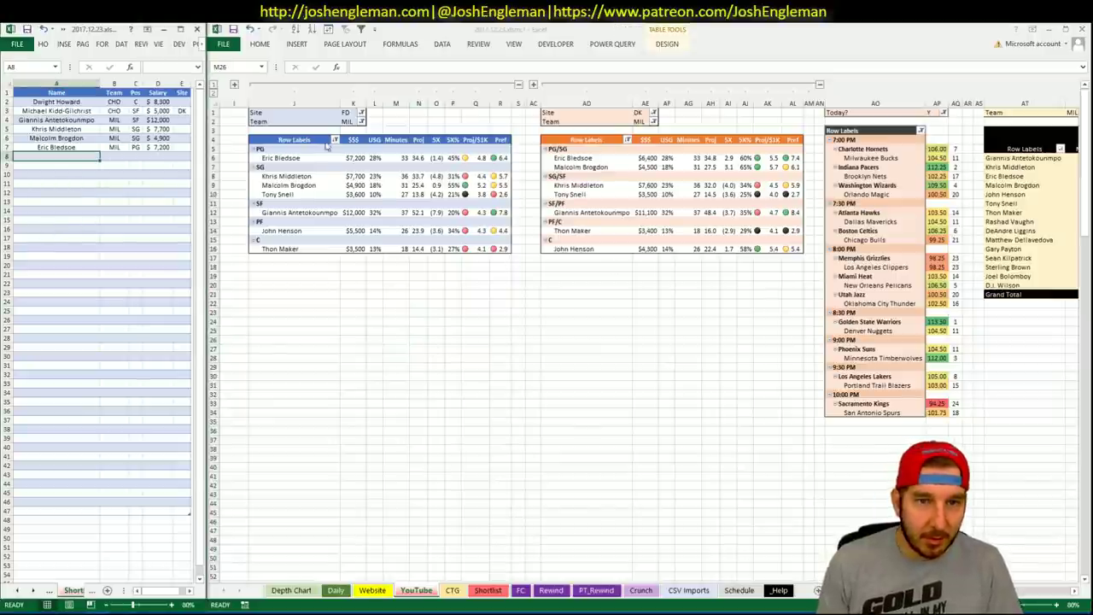
Step: Filter both the FD and DK projection tables to team IND
left_click(350, 122)
type("IND")
key("Tab")
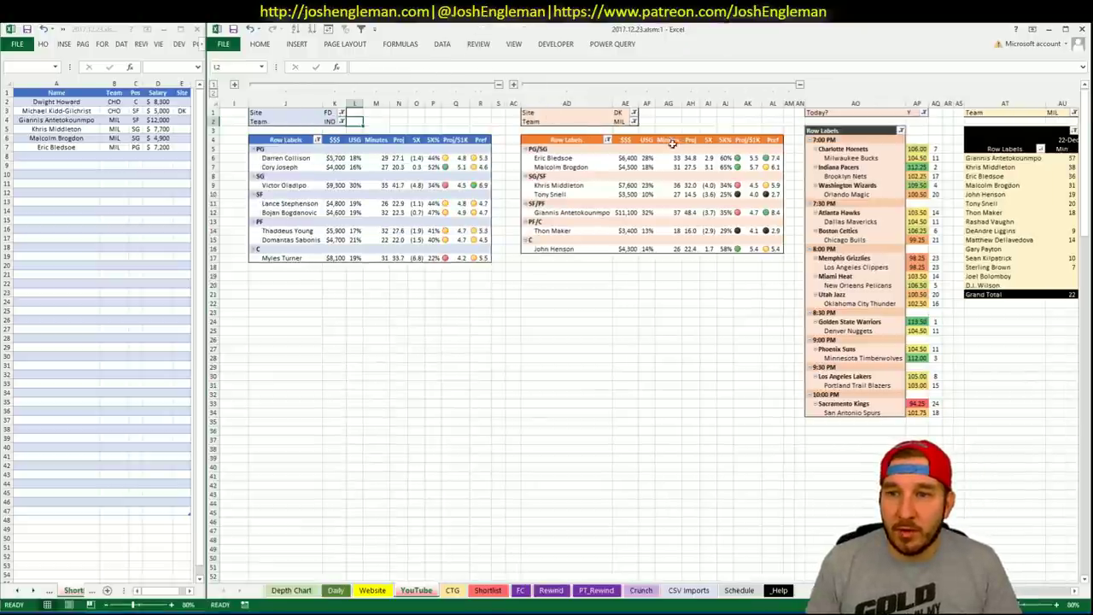
left_click(626, 121)
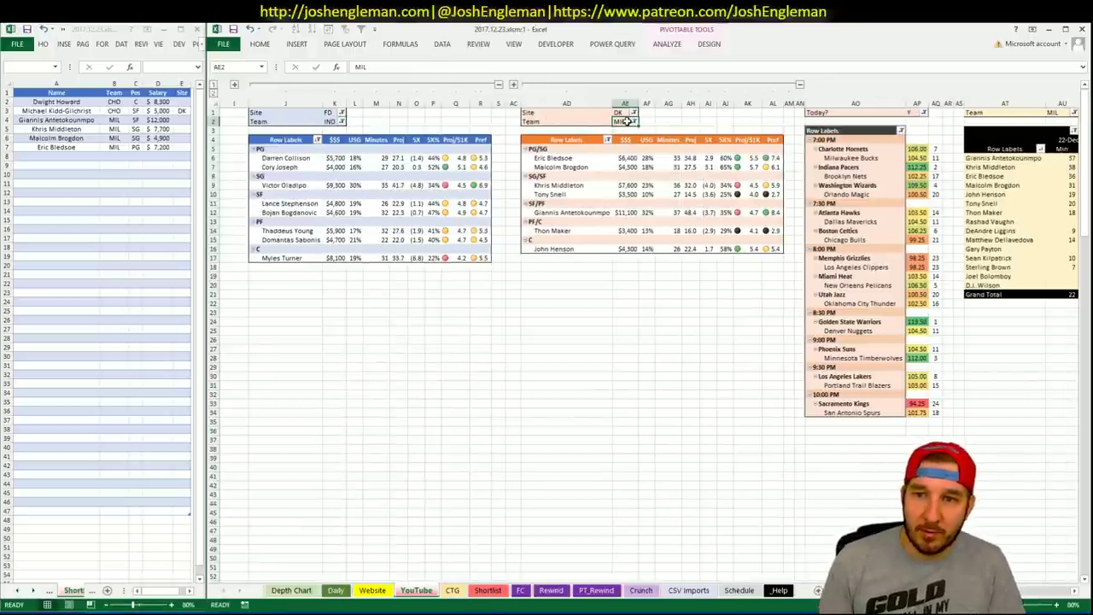
type("IND")
key("Return")
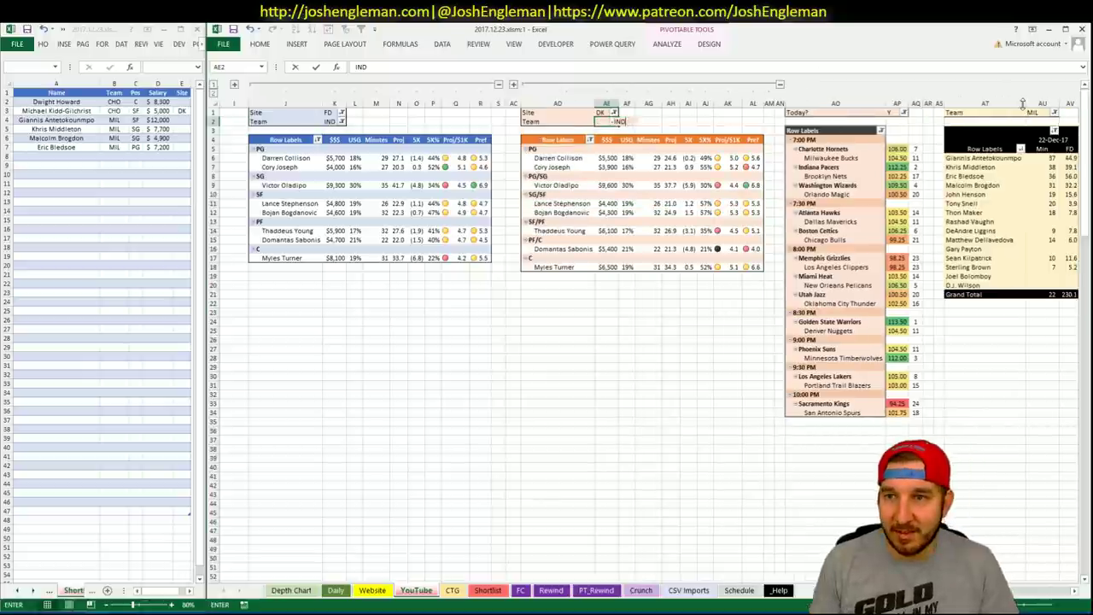
Step: Filter the recent-games table to team IND
left_click(1033, 113)
type("IND")
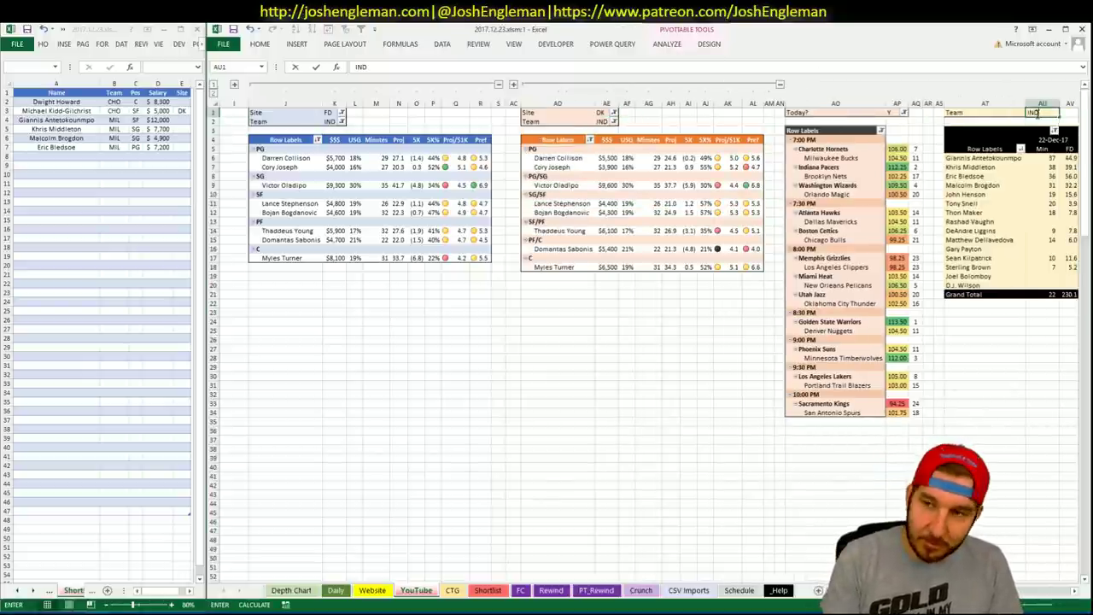
key("Return")
left_click(373, 274)
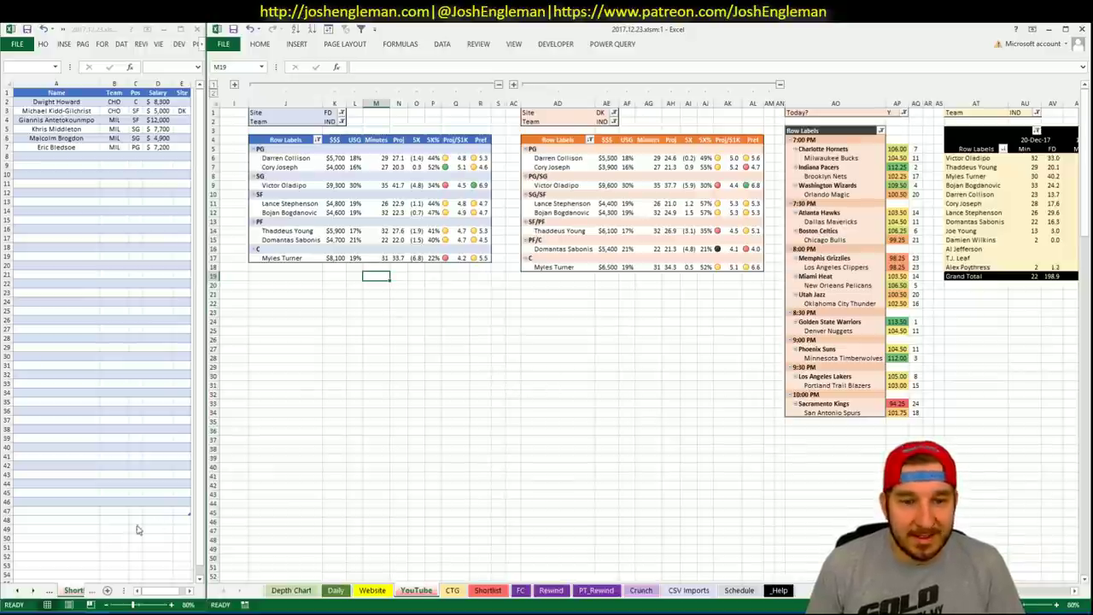
Step: Switch to the browser and open the Indiana Pacers' team stats on Cleaning the Glass at the Shooting: Frequency table
key("alt+Tab")
left_click(363, 123)
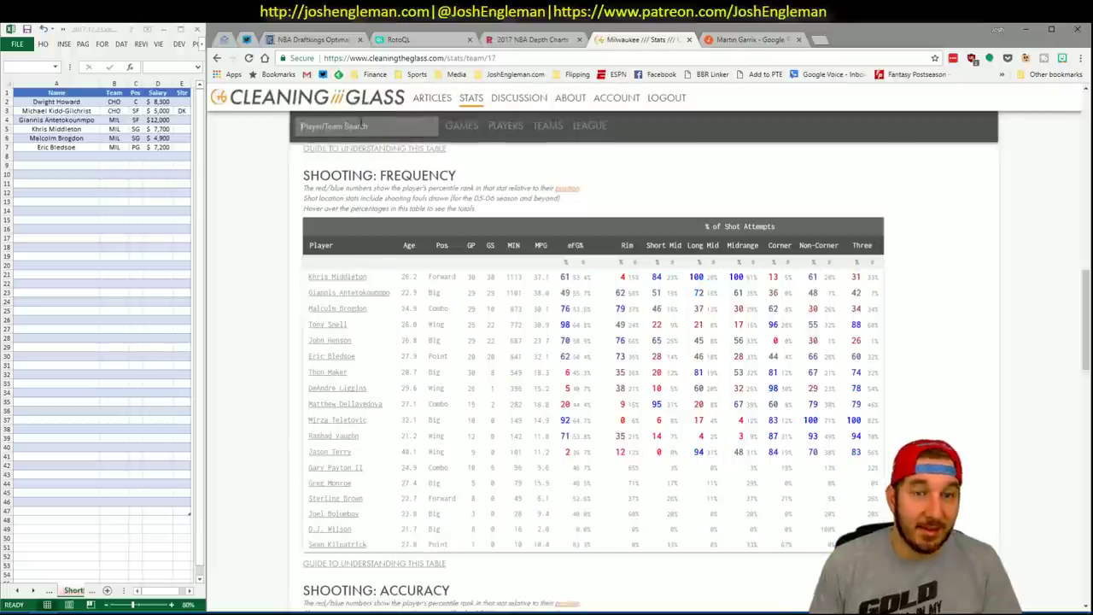
type("pacer")
key("Down")
key("Return")
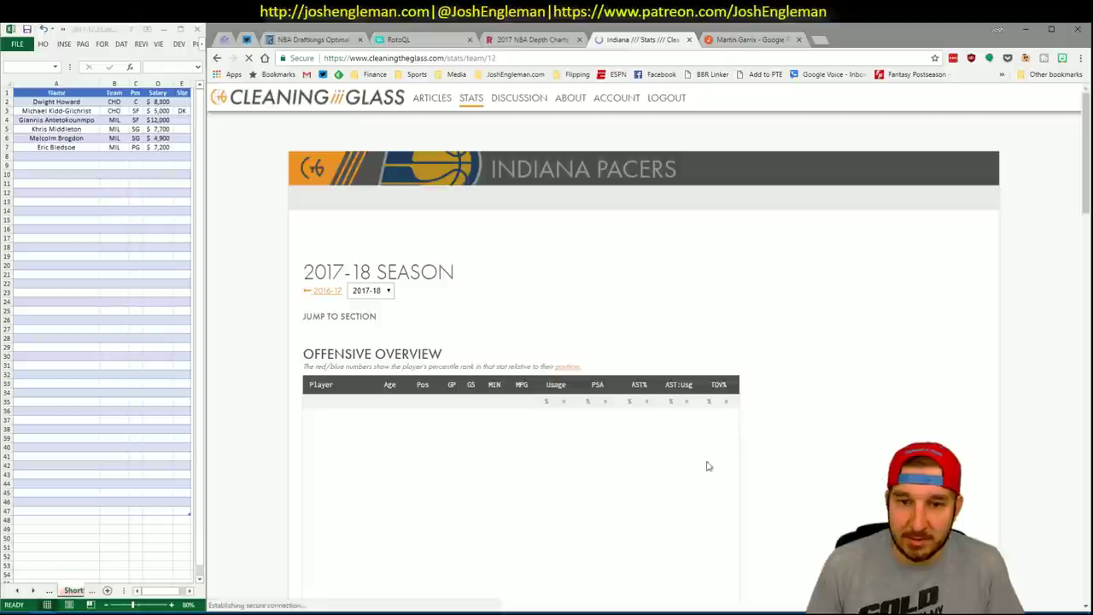
scroll(488, 341, "down", 5)
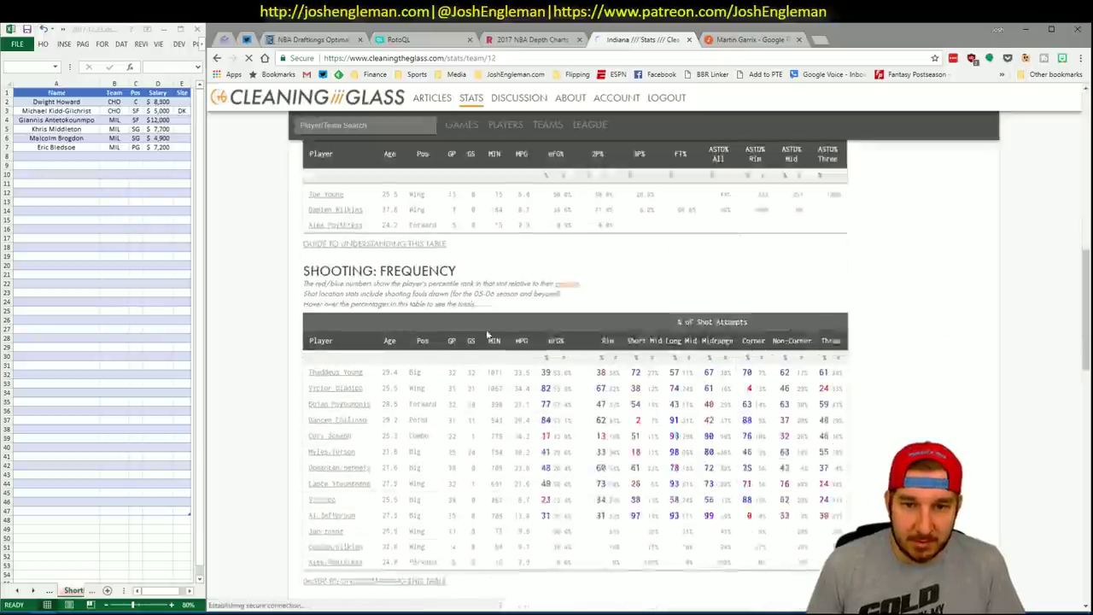
Step: Copy all Pacers player rows of the Shooting: Frequency table into the CTG sheet of the Excel workbook
left_click_drag(843, 469, 300, 264)
key("alt+Tab")
left_click(452, 590)
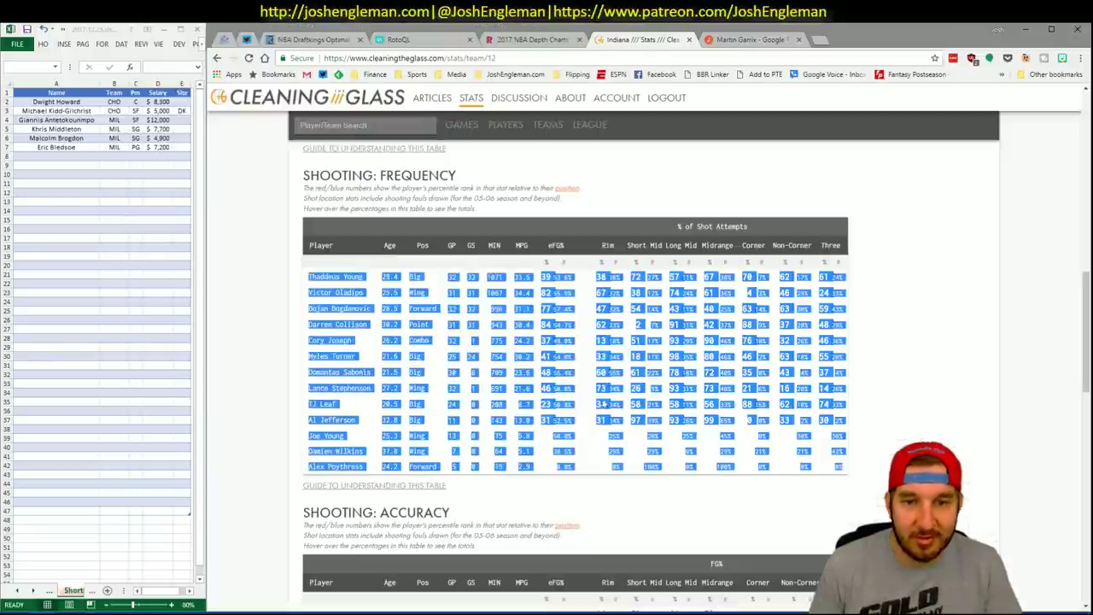
key("alt+Tab")
left_click_drag(856, 468, 312, 277)
key("alt+Tab")
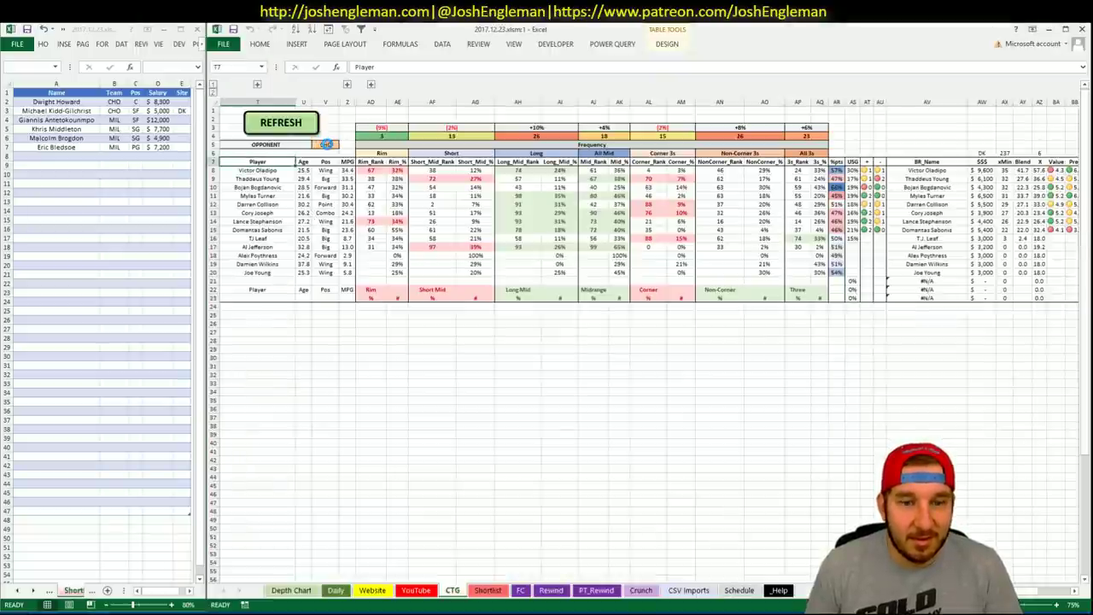
Step: Set the opponent on the CTG sheet to BRK
left_click(326, 144)
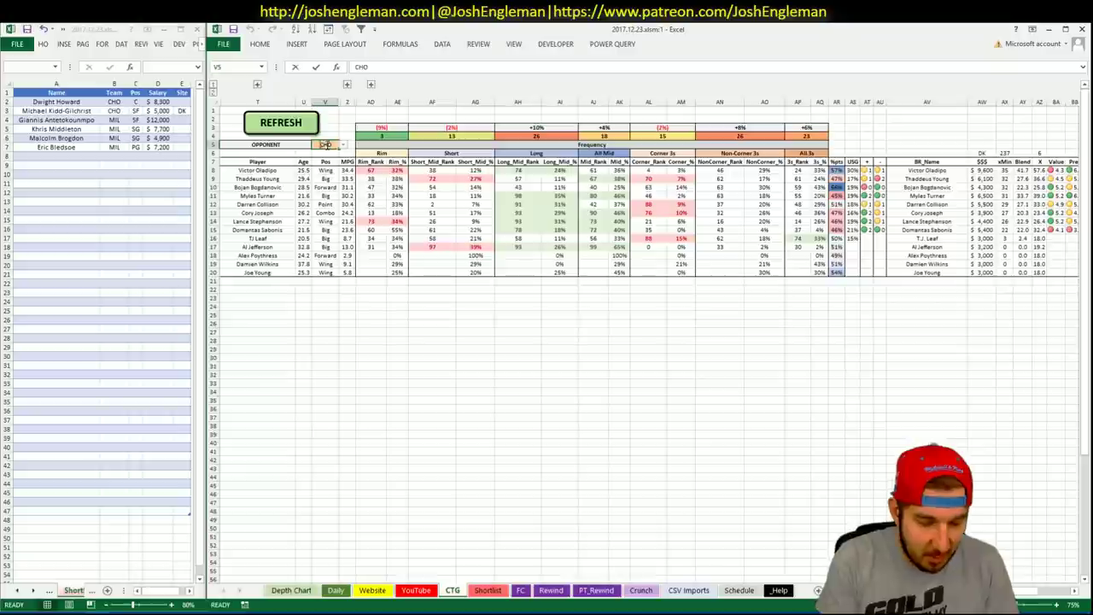
type("BRK")
key("Return")
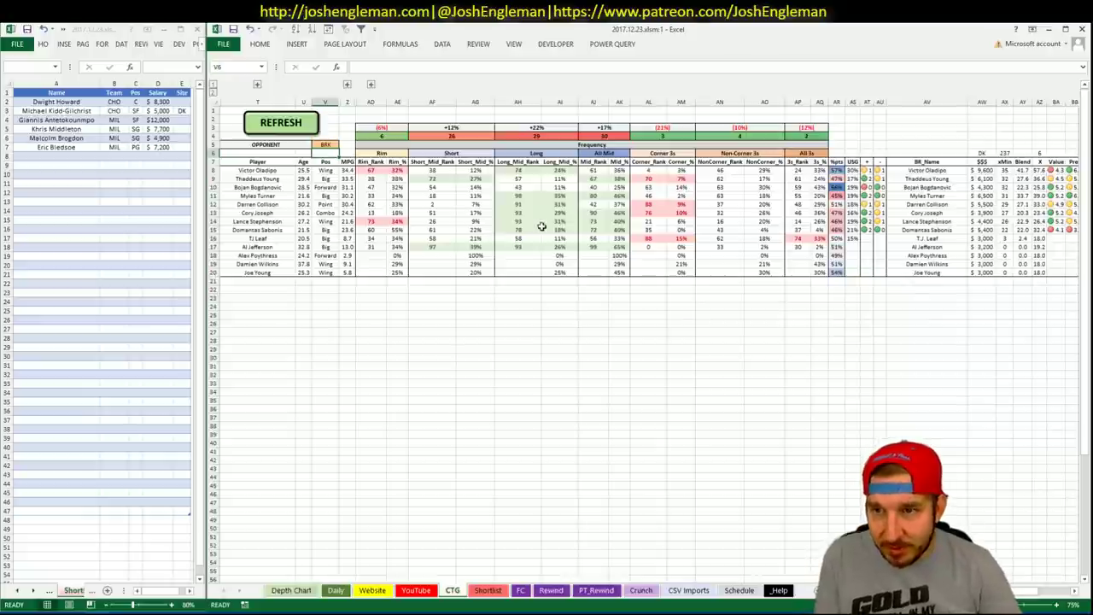
Step: Check the Indiana recent-games table on the YouTube sheet and add Victor Oladipo to the shortlist below Eric Bledsoe
left_click(420, 590)
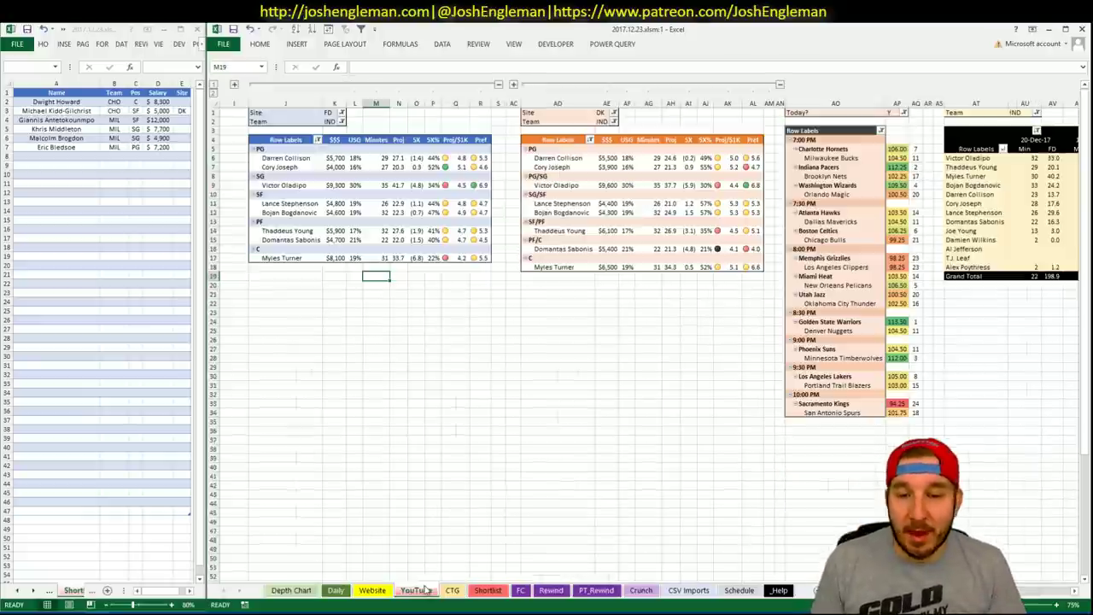
left_click(1076, 591)
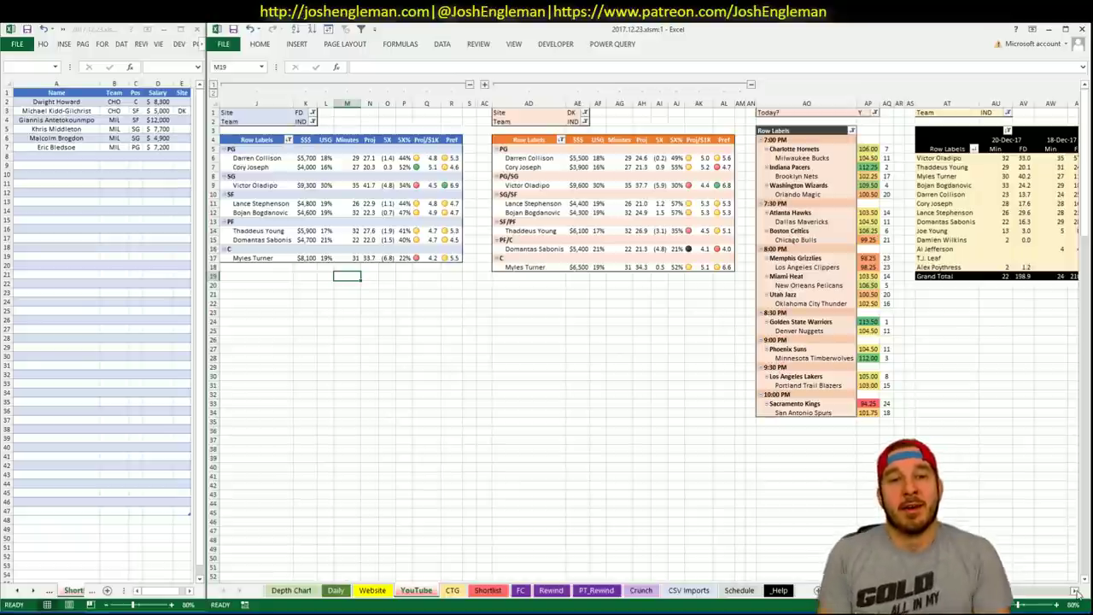
scroll(641, 256, "right", 5)
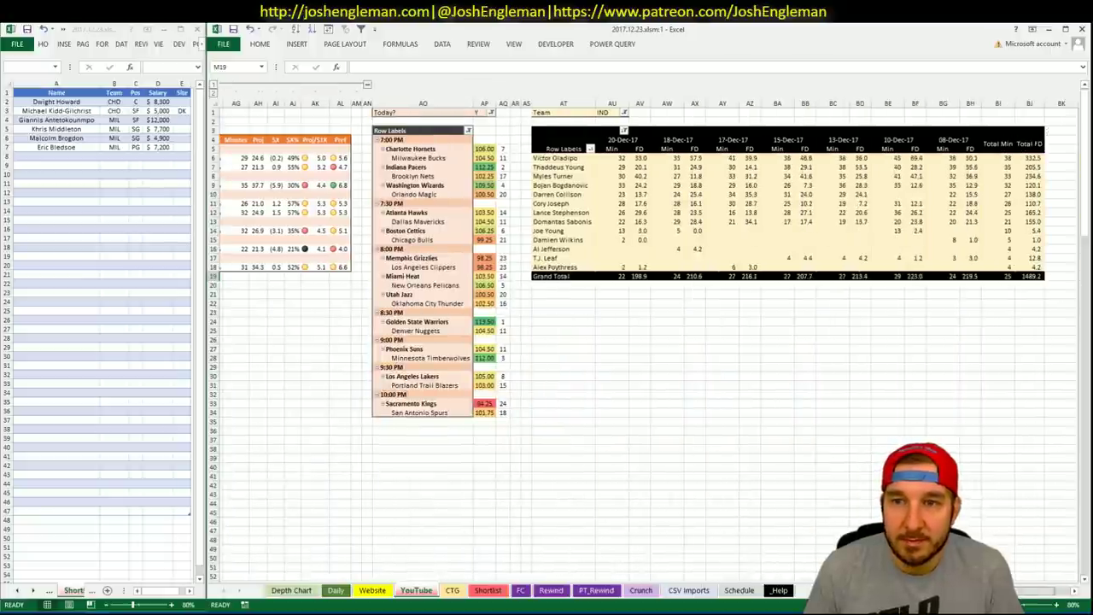
scroll(640, 257, "right", 1)
scroll(641, 257, "right", 1)
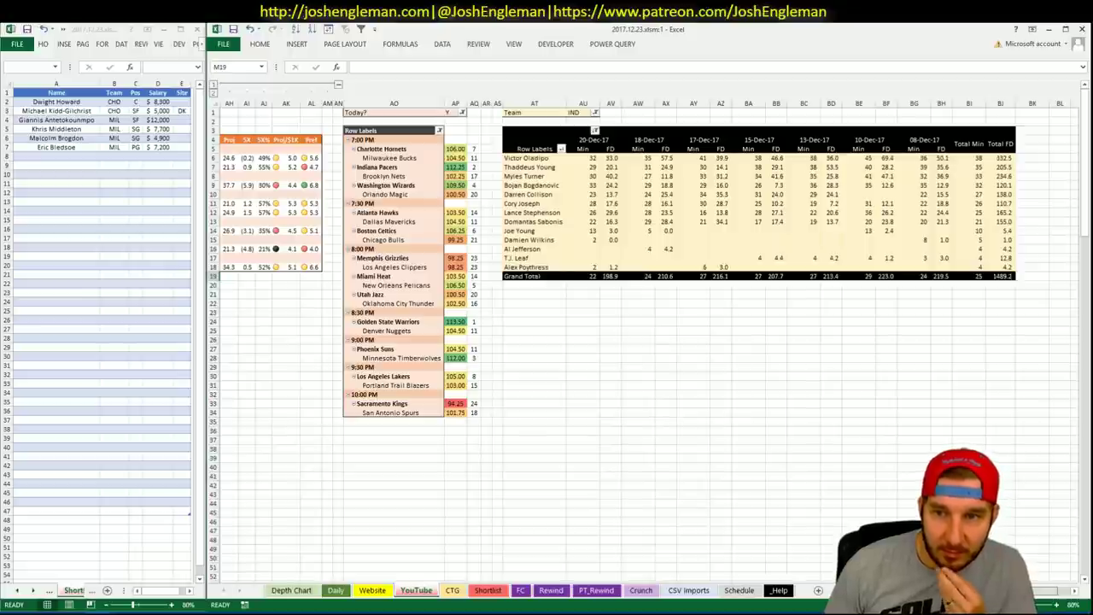
scroll(641, 256, "left", 10)
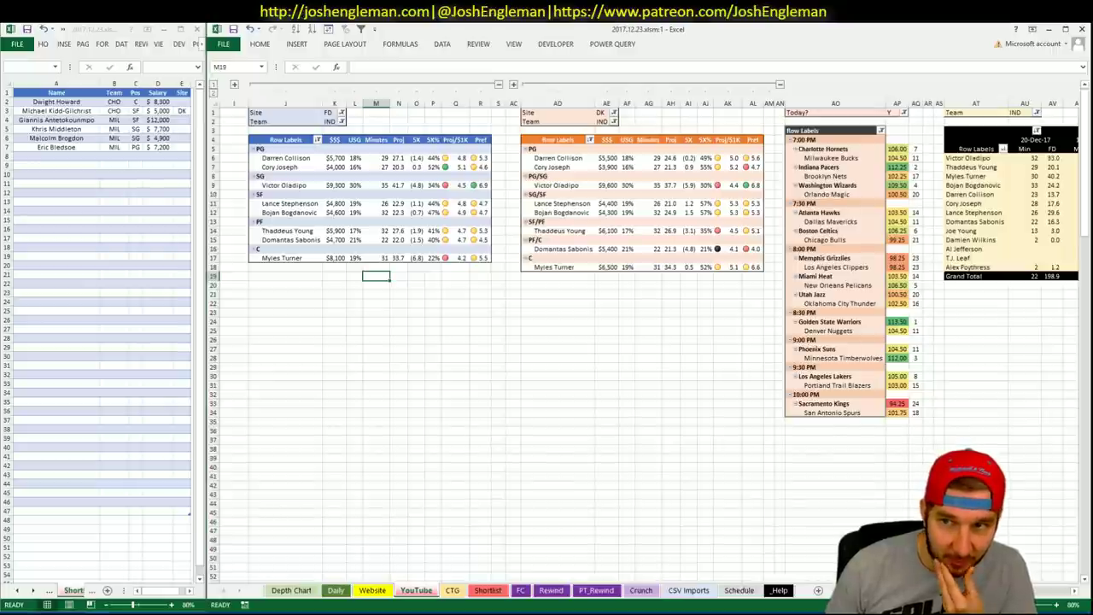
left_click(86, 158)
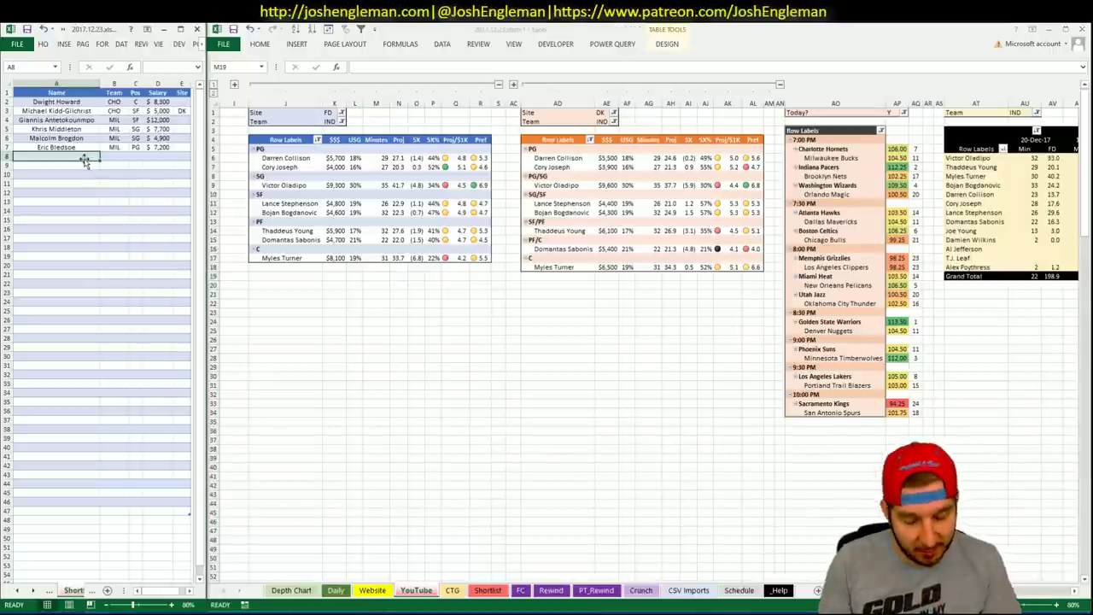
type("Victor Olad")
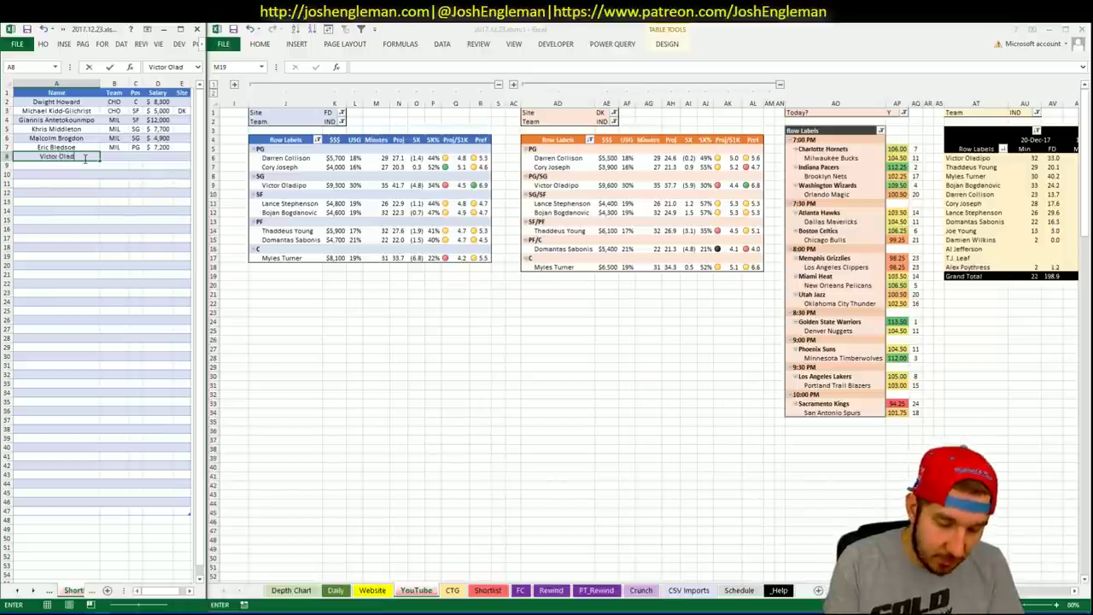
type("ipo")
key("Return")
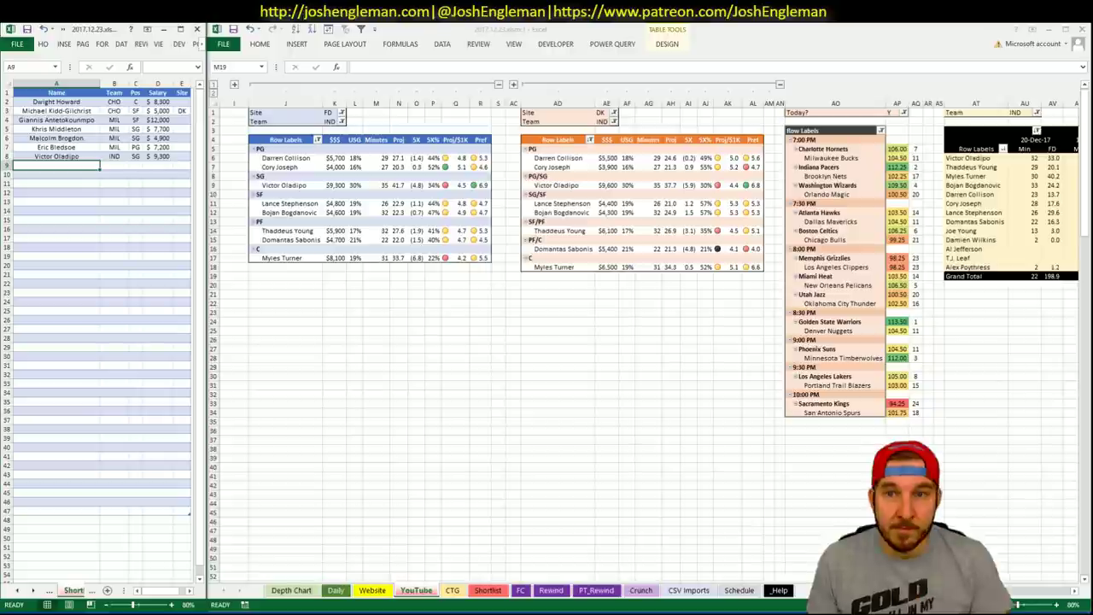
Step: Check the Indiana players' shot frequencies against the Brooklyn opponent figures on the CTG sheet and return to the YouTube sheet
left_click(1075, 590)
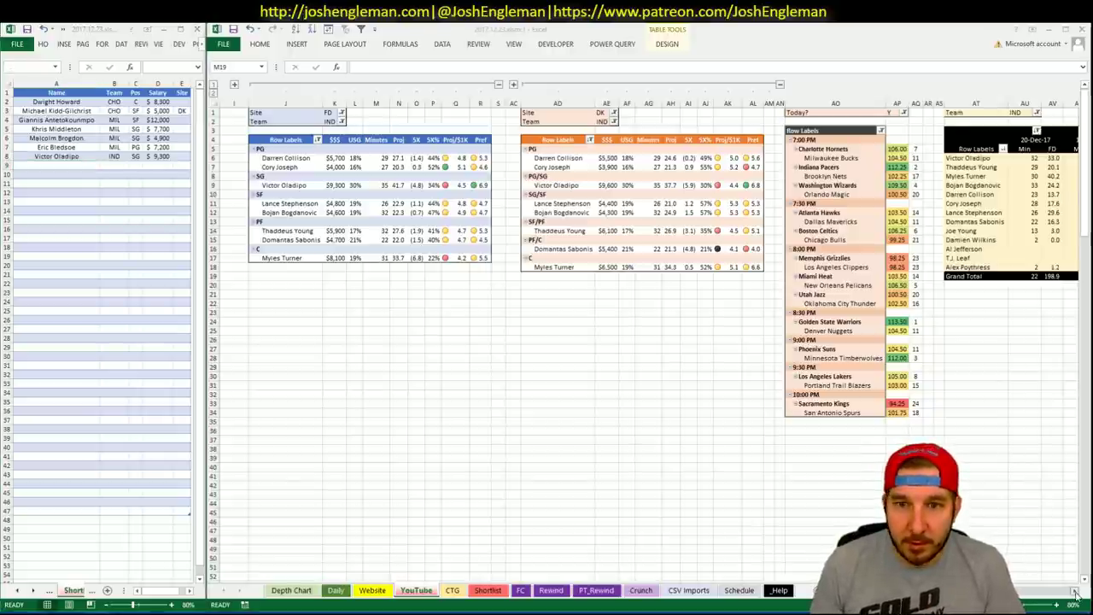
left_click(1074, 590)
scroll(384, 532, "left", 2)
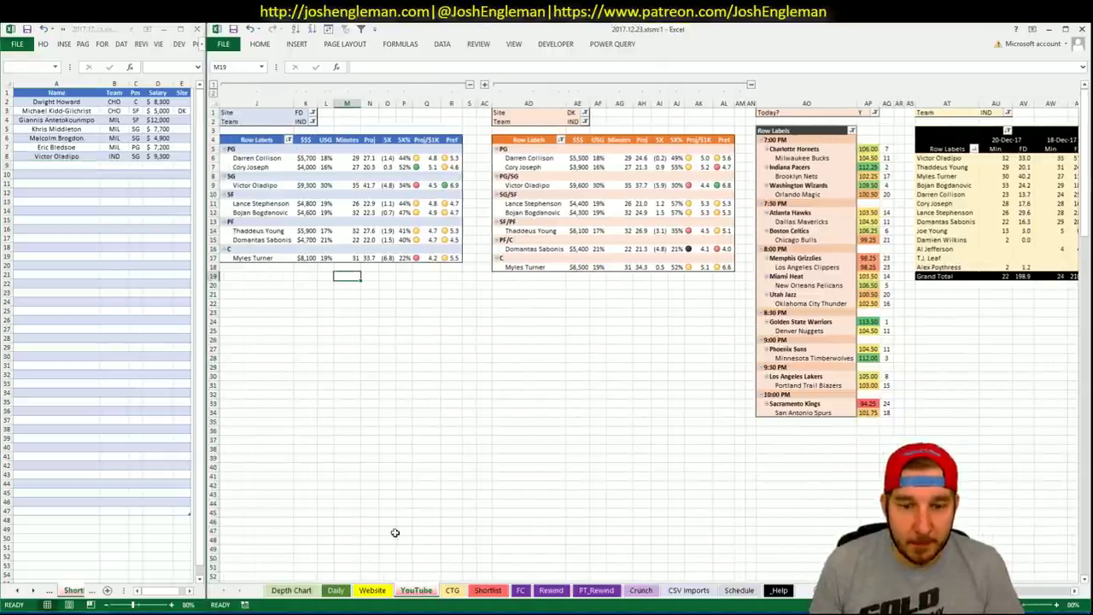
left_click(453, 590)
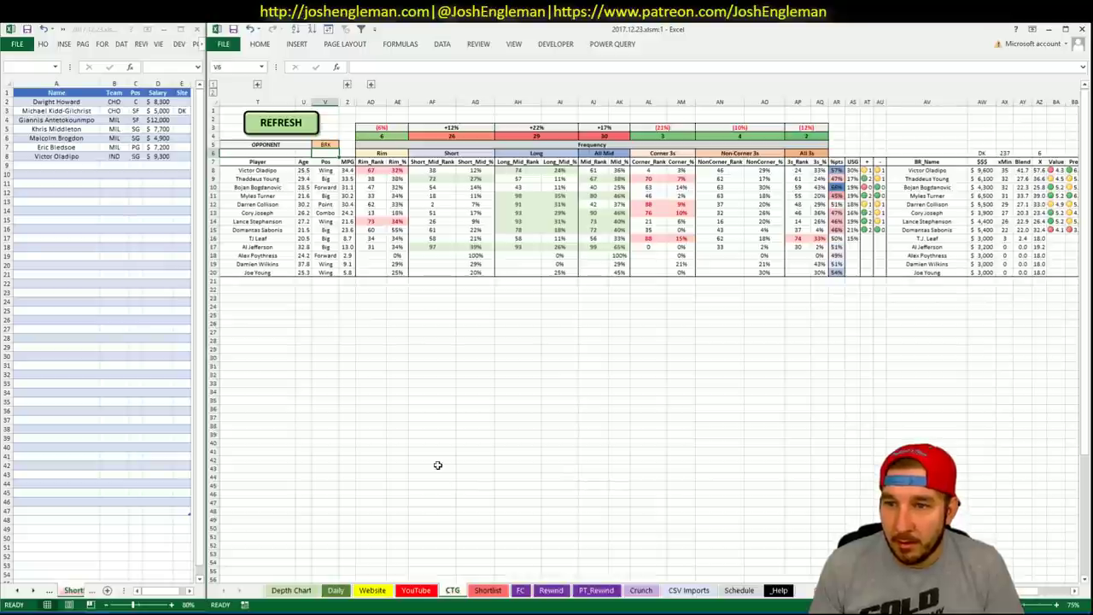
left_click(416, 591)
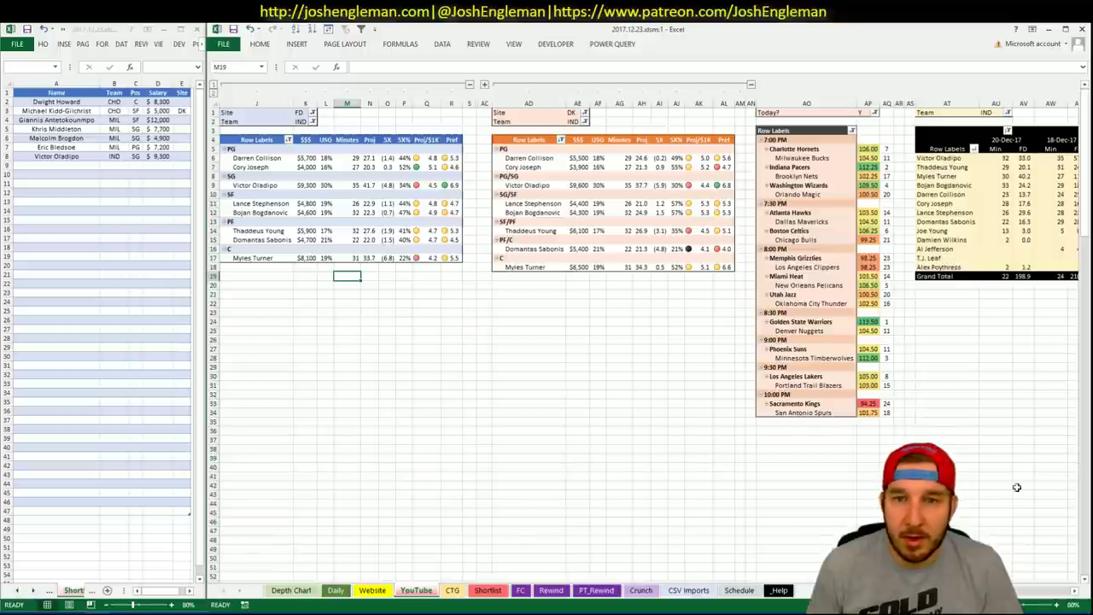
Step: Compare the Indiana players' FD and DK projections with their minutes and fantasy points in recent games
scroll(649, 342, "right", 5)
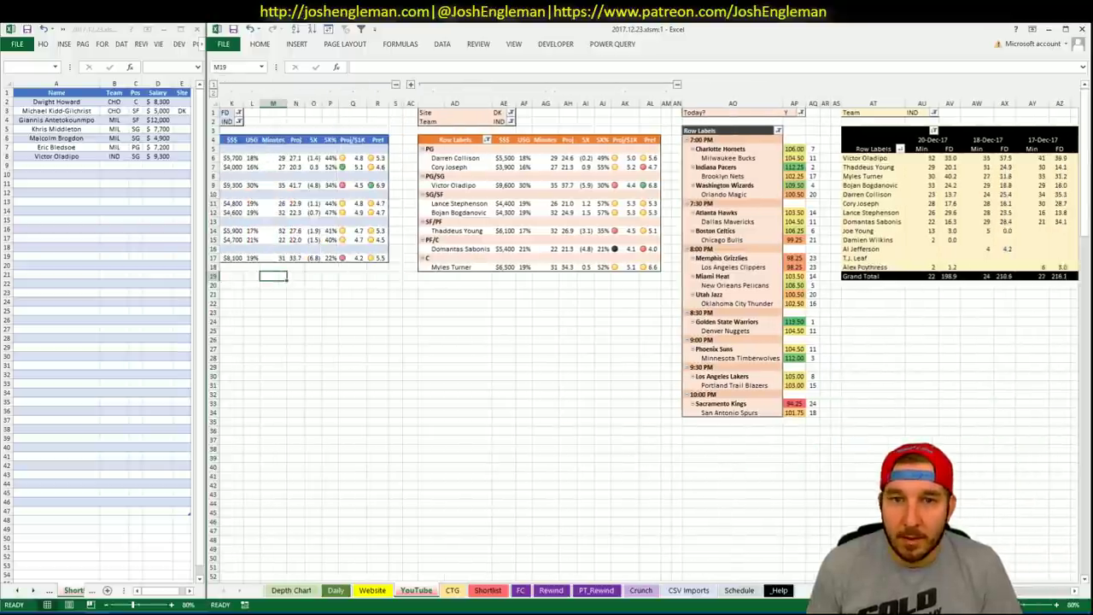
scroll(649, 342, "left", 5)
scroll(650, 341, "left", 1)
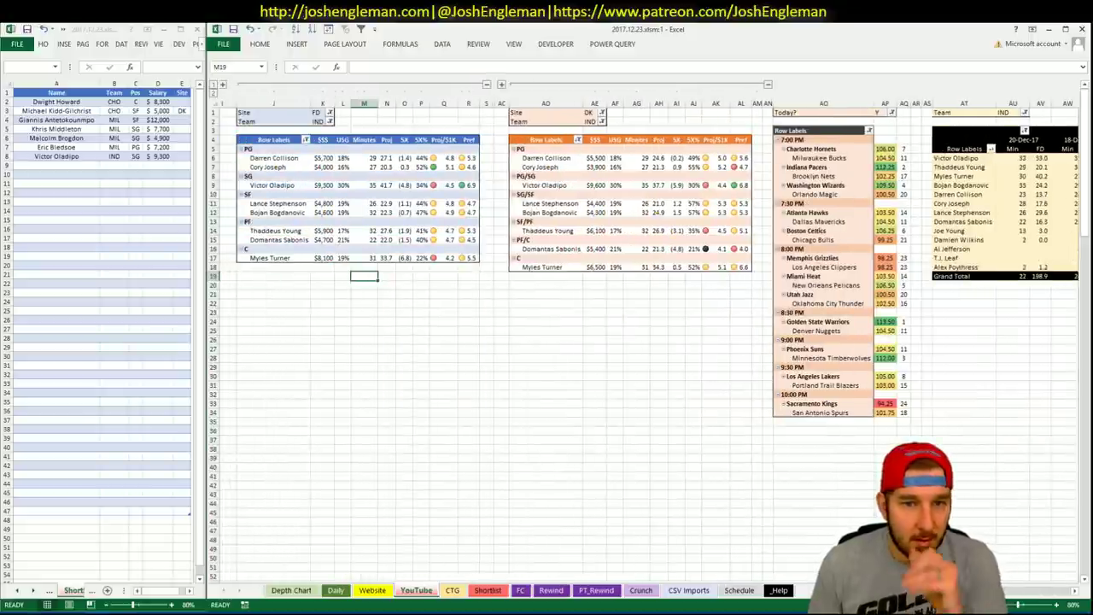
scroll(650, 342, "left", 1)
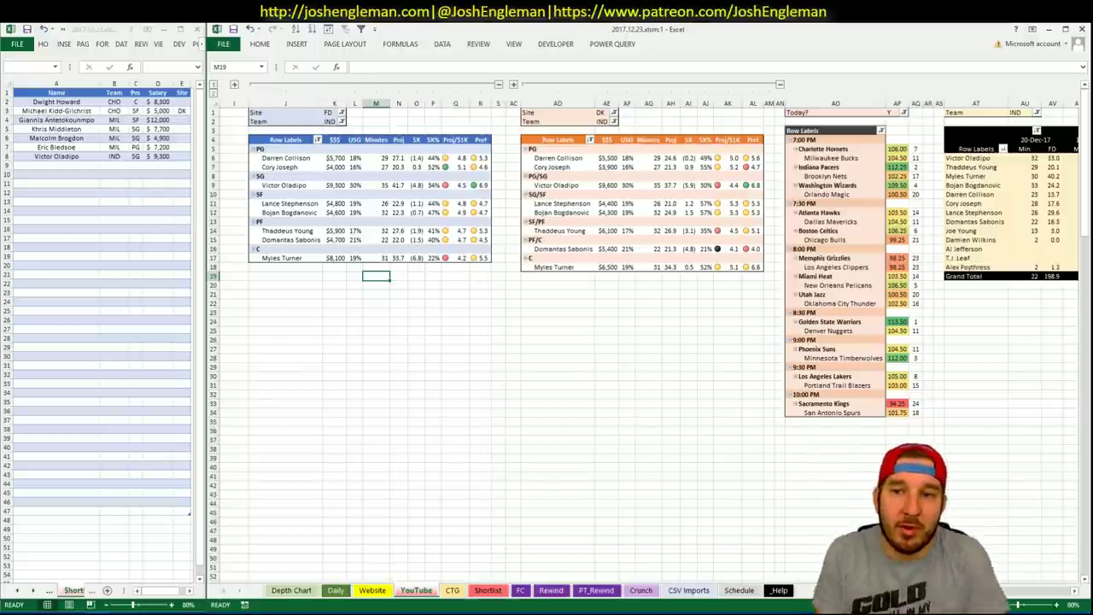
scroll(649, 341, "right", 4)
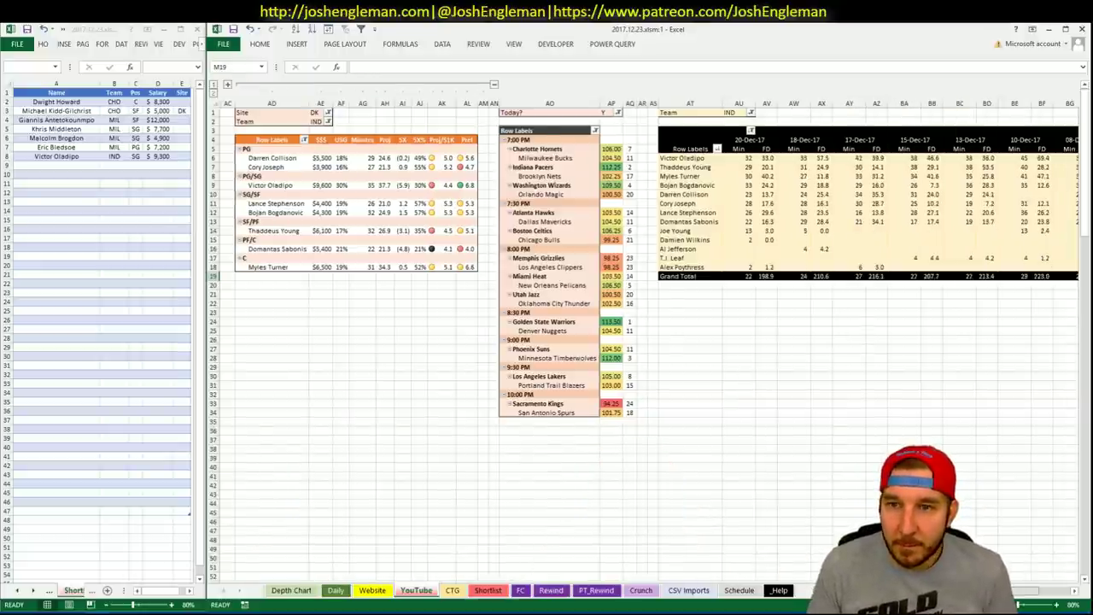
scroll(1029, 594, "right", 3)
scroll(1029, 602, "left", 8)
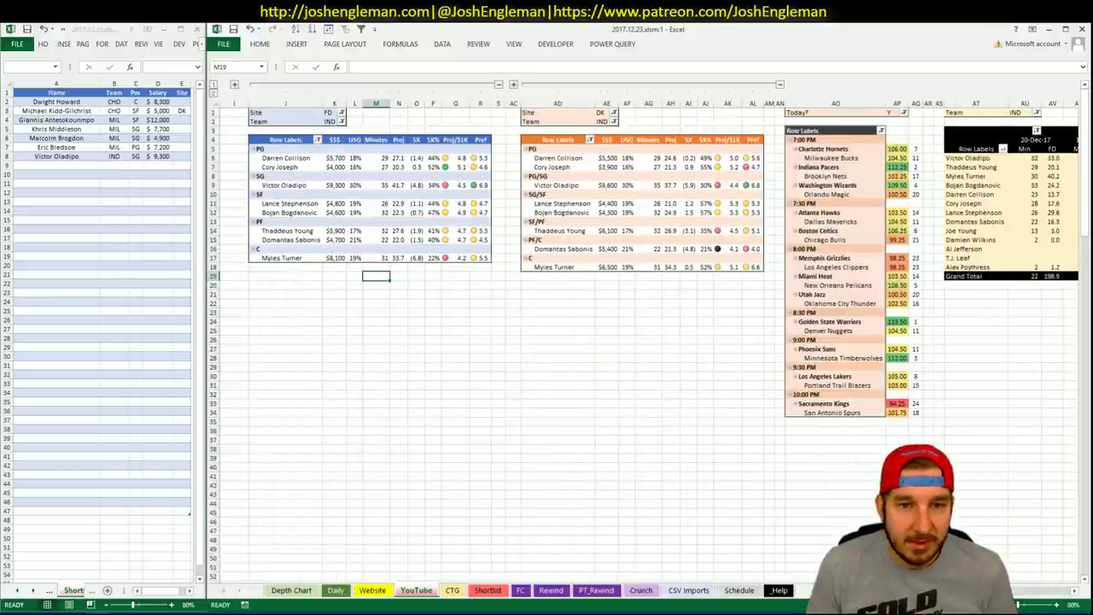
scroll(650, 341, "right", 1)
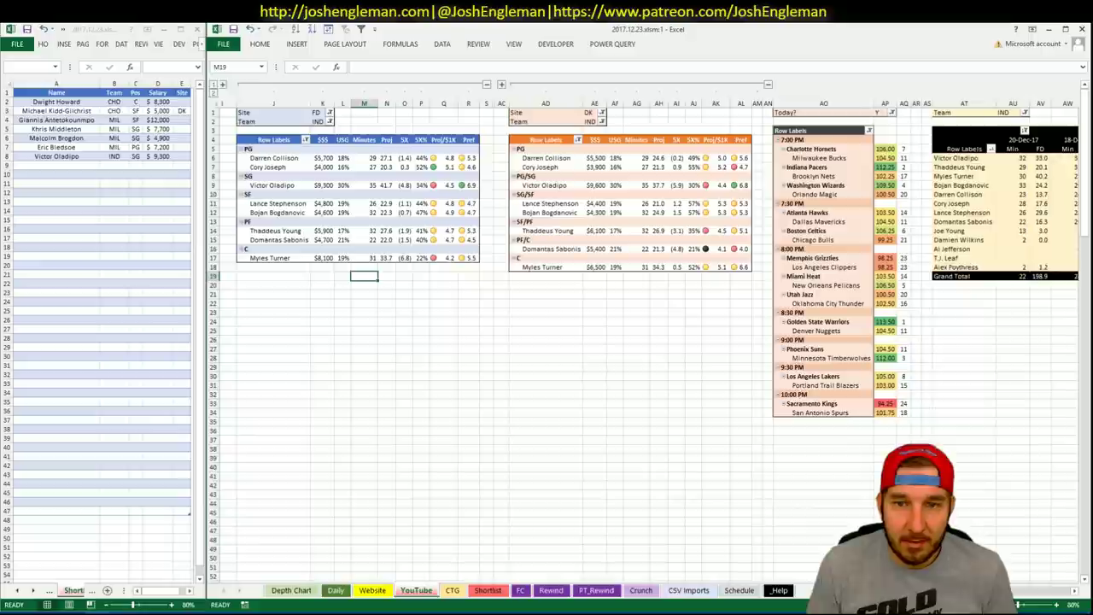
scroll(1032, 591, "right", 8)
scroll(1032, 591, "left", 8)
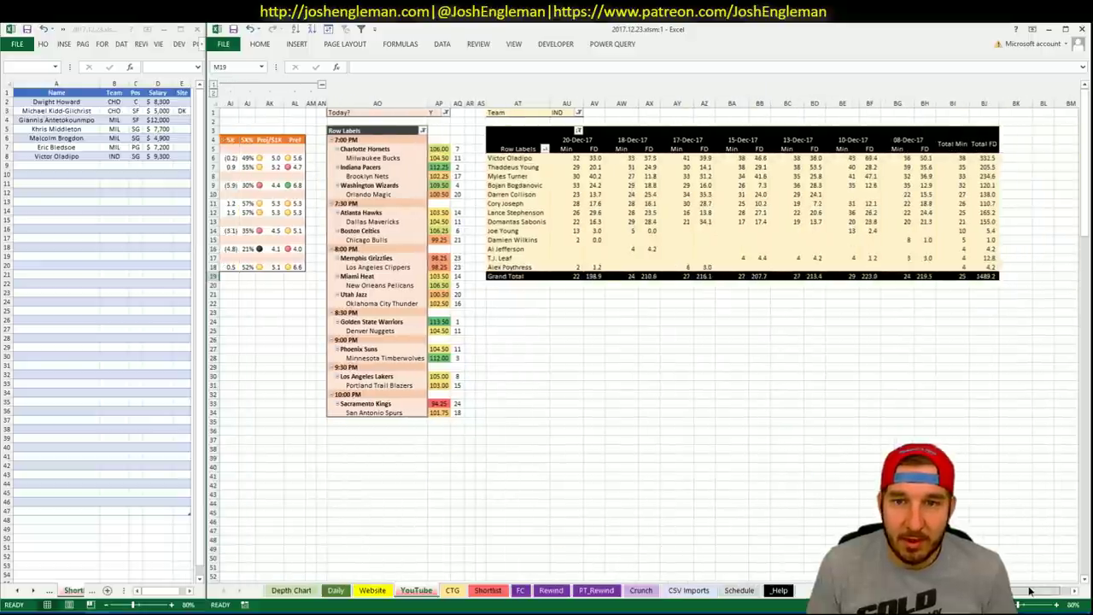
scroll(649, 333, "left", 1)
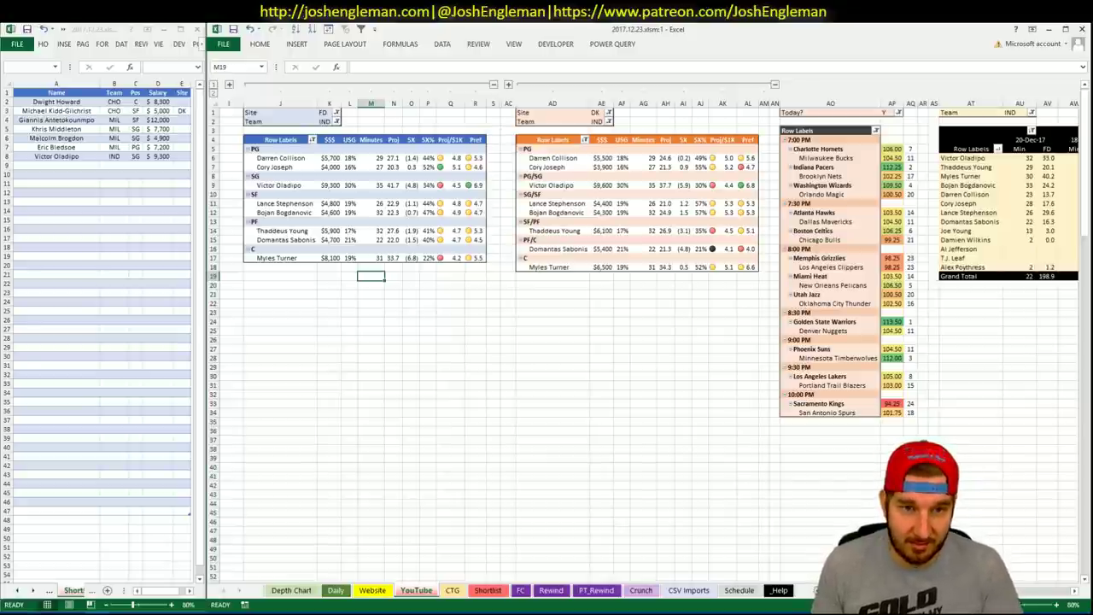
scroll(649, 333, "right", 3)
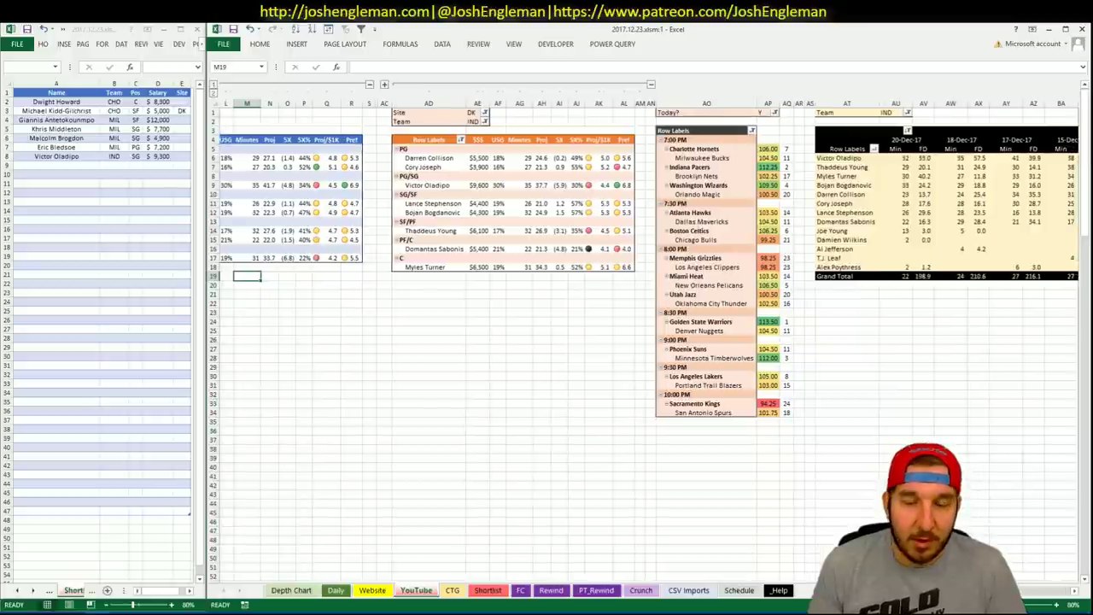
scroll(649, 333, "left", 2)
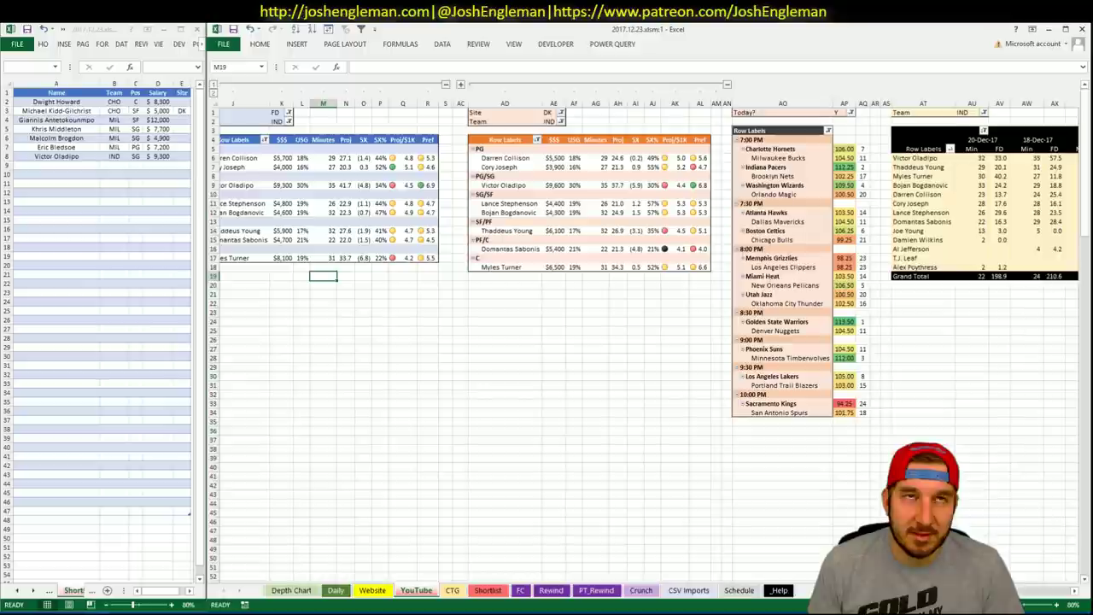
scroll(649, 333, "left", 2)
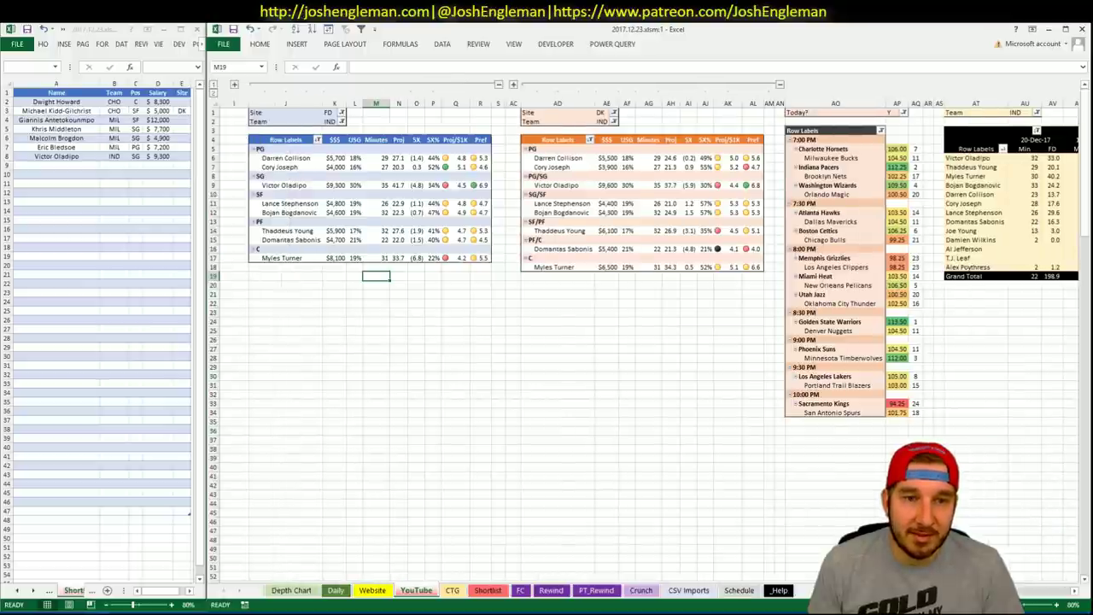
Step: Check the Indiana recent-games table, add Myles Turner to the shortlist below Victor Oladipo and set his site to DK
left_click(1076, 590)
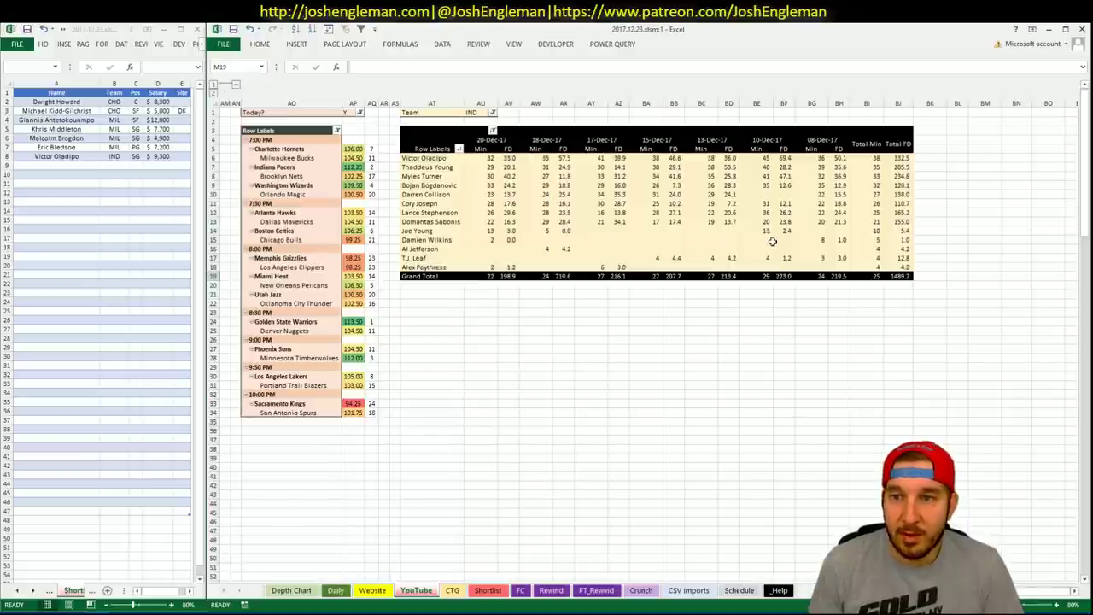
left_click(40, 166)
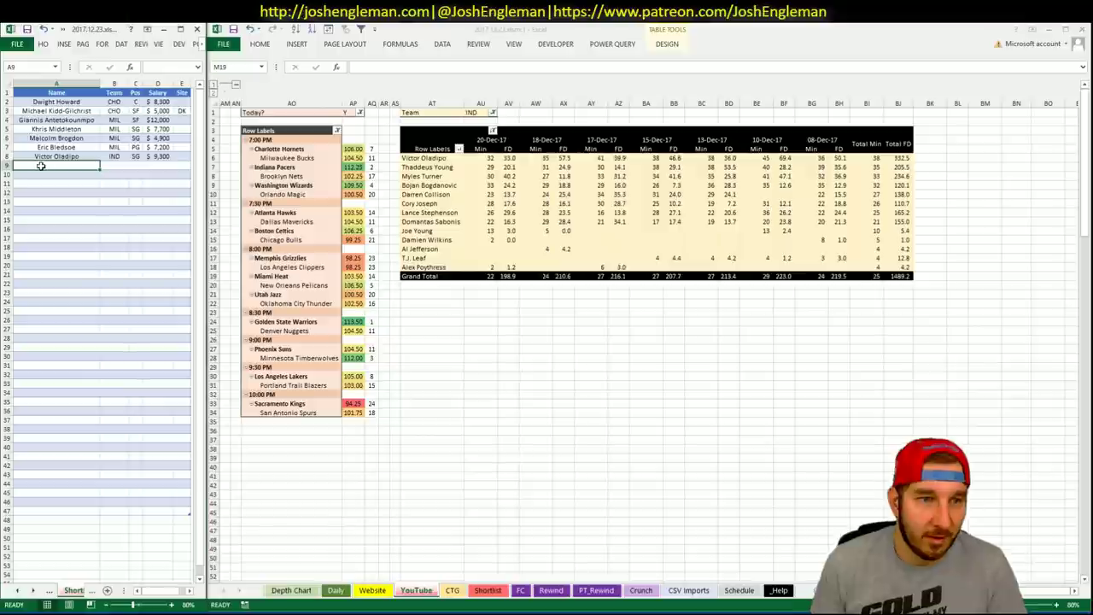
type("Myles Tu")
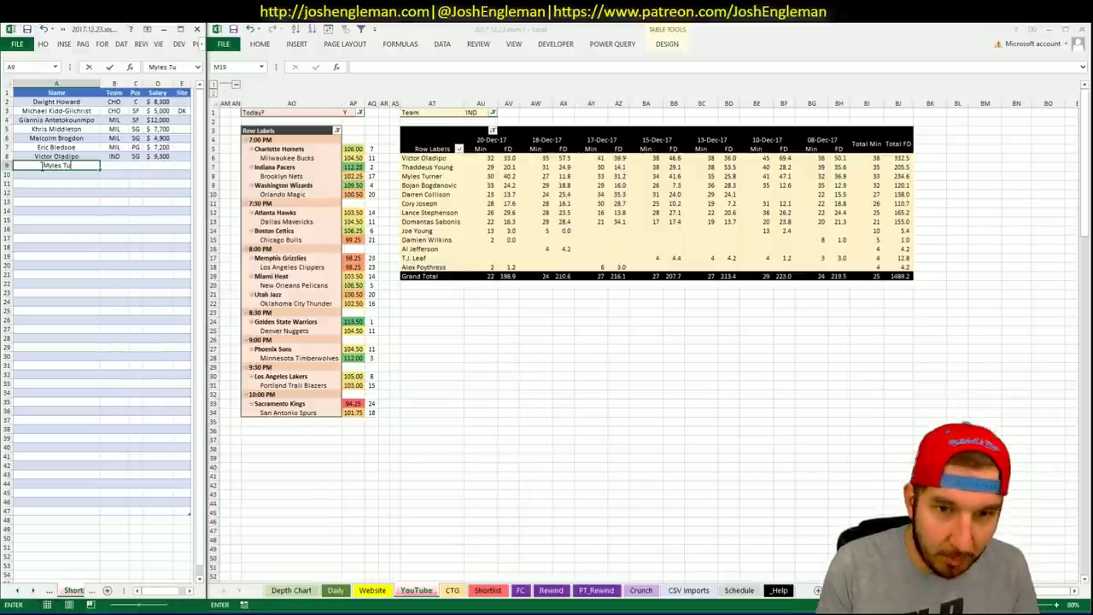
type("rner")
key("Return")
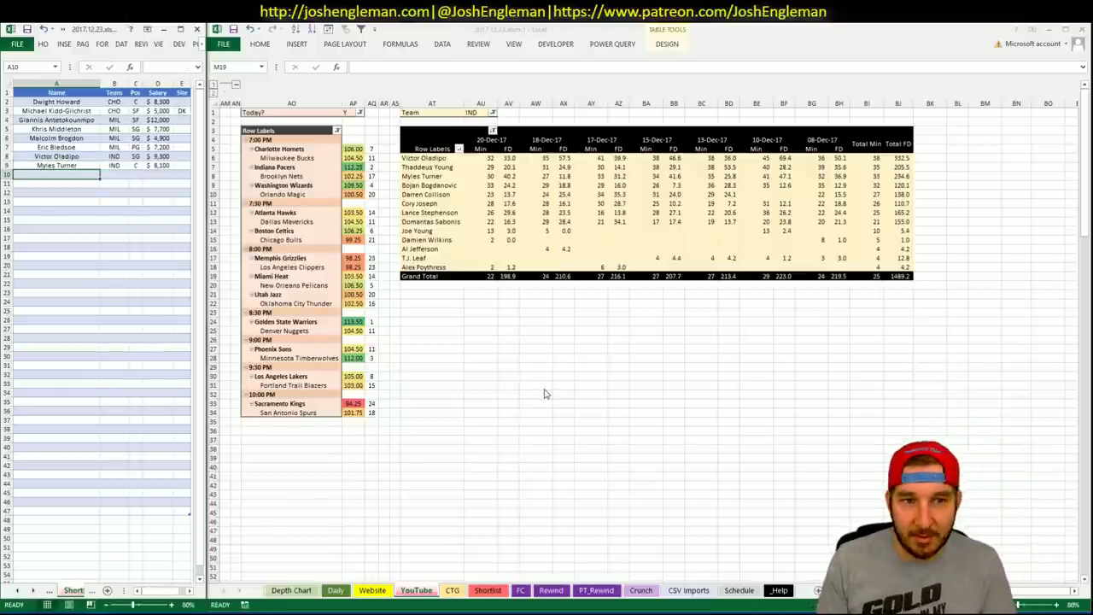
left_click(544, 390)
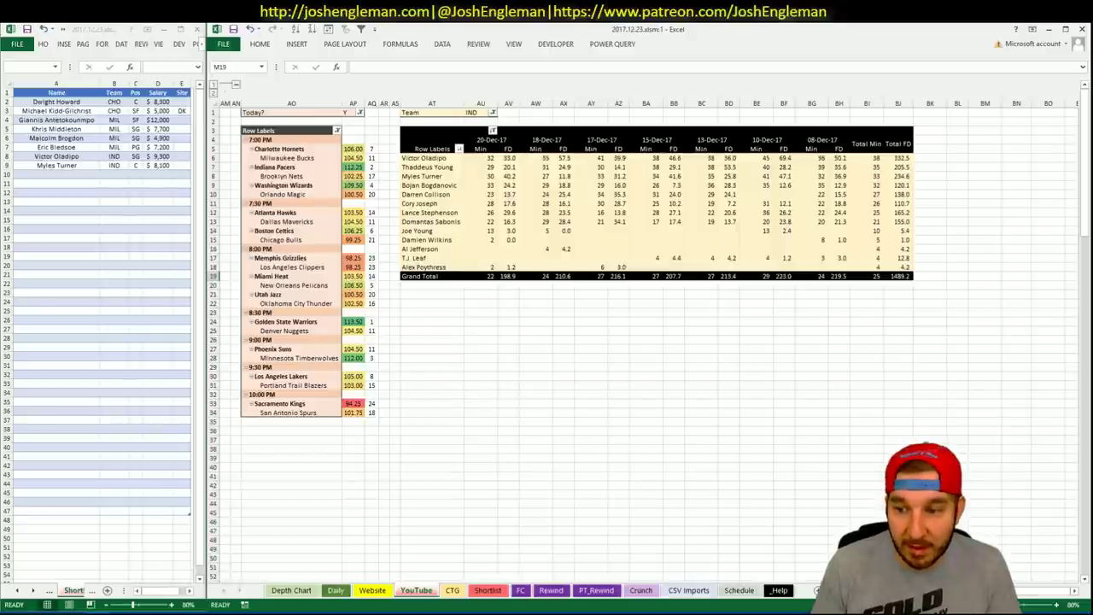
left_click(181, 165)
type("DK")
key("Return")
key("Return")
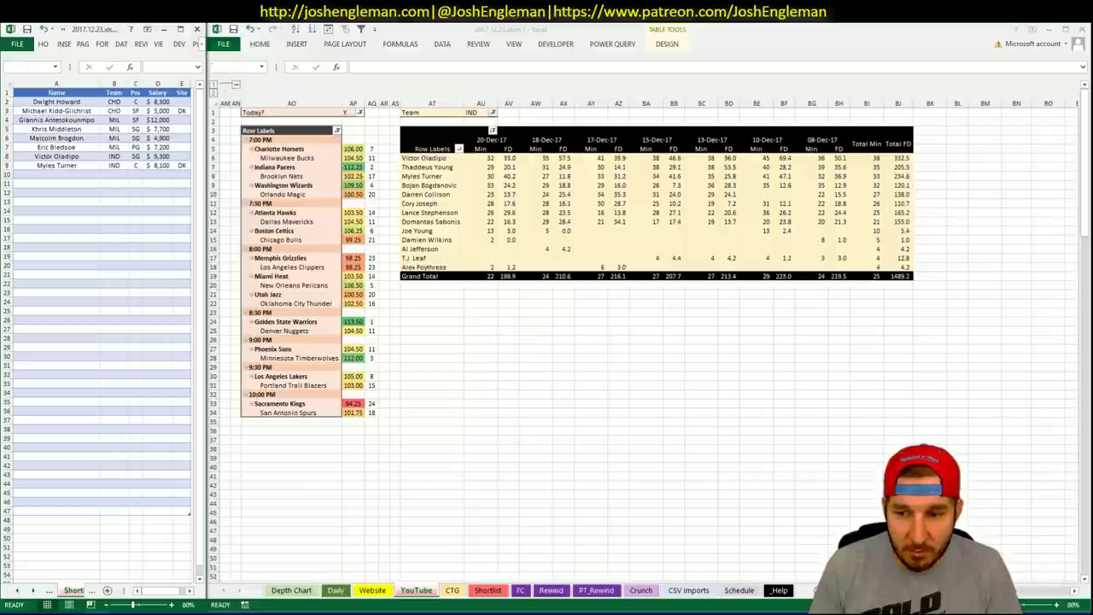
Step: Set the team filters of the FD and DK projection tables on the YouTube sheet to BRK
scroll(649, 342, "left", 7)
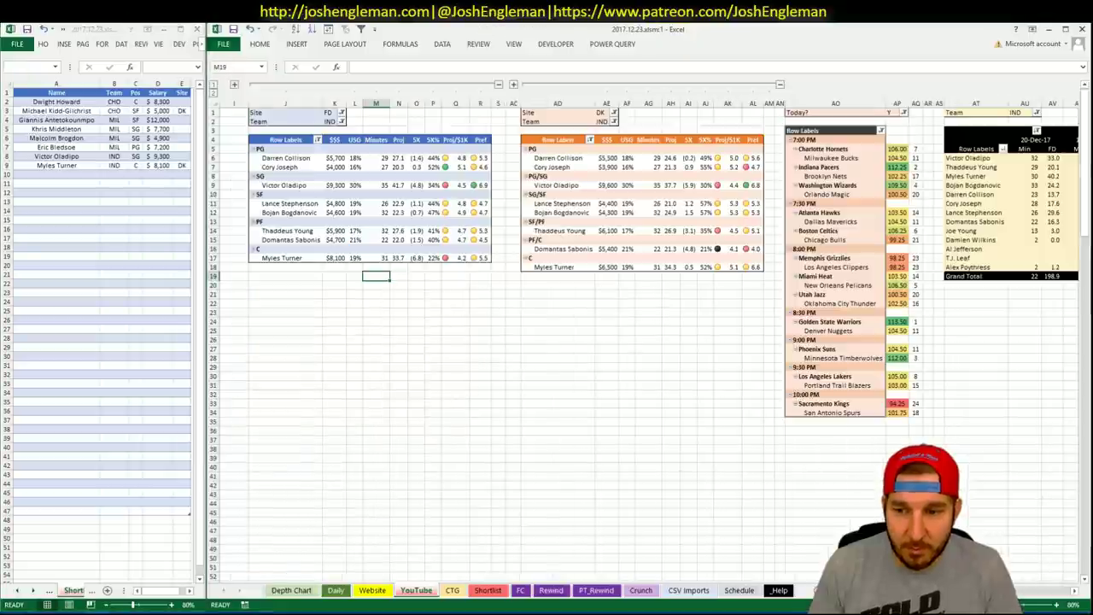
left_click(331, 120)
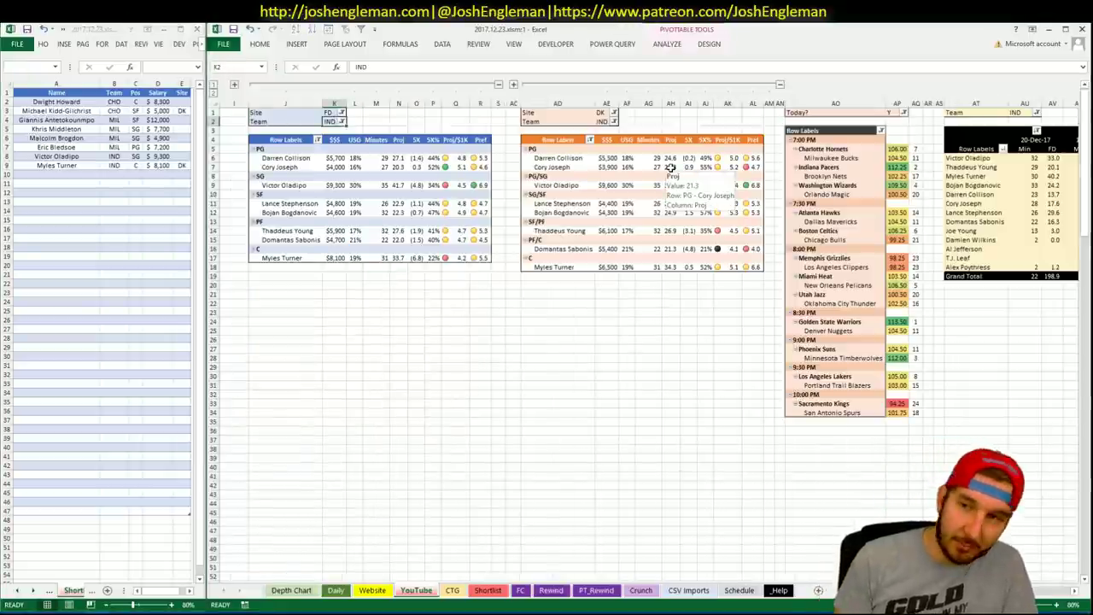
type("B")
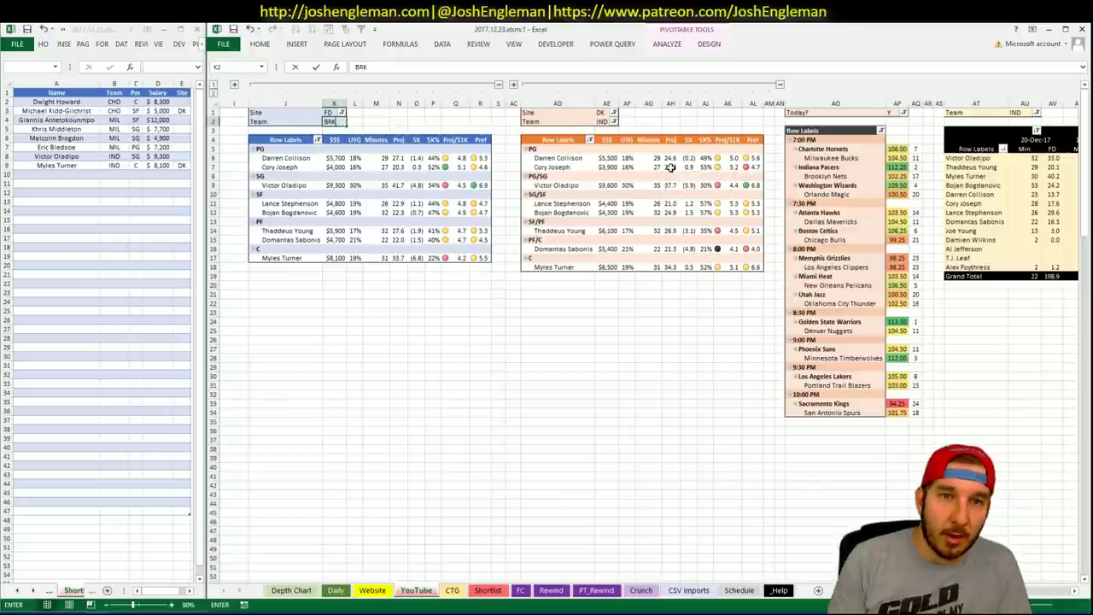
type("RK")
key("Return")
left_click(621, 120)
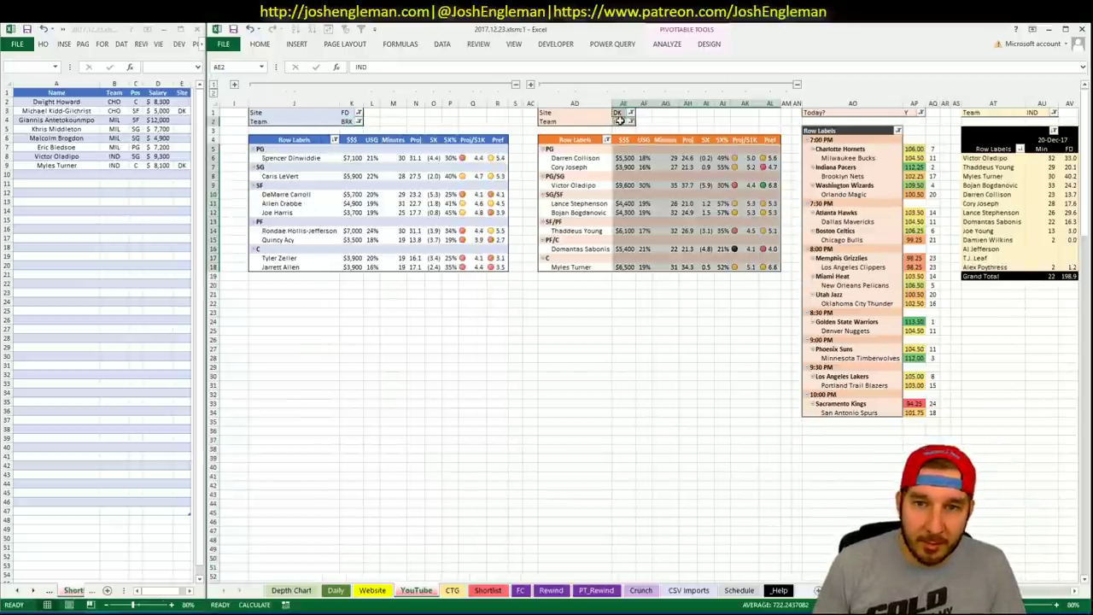
left_click(621, 120)
type("BRK")
key("Return")
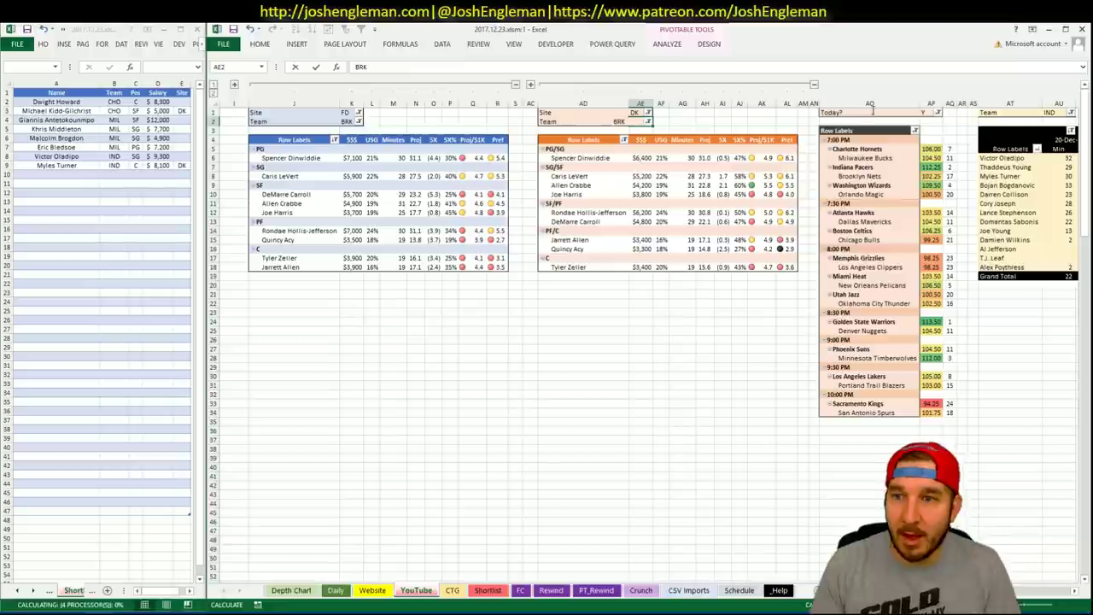
Step: Set the team filter of the recent-games table on the YouTube sheet to BRK
left_click(1052, 112)
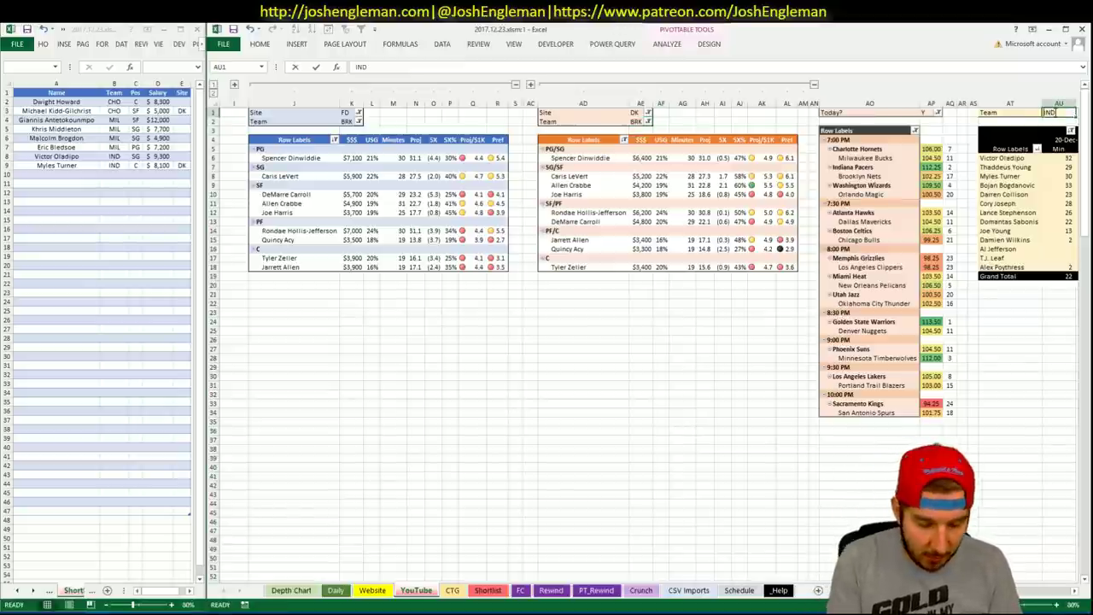
type("BRK")
key("Return")
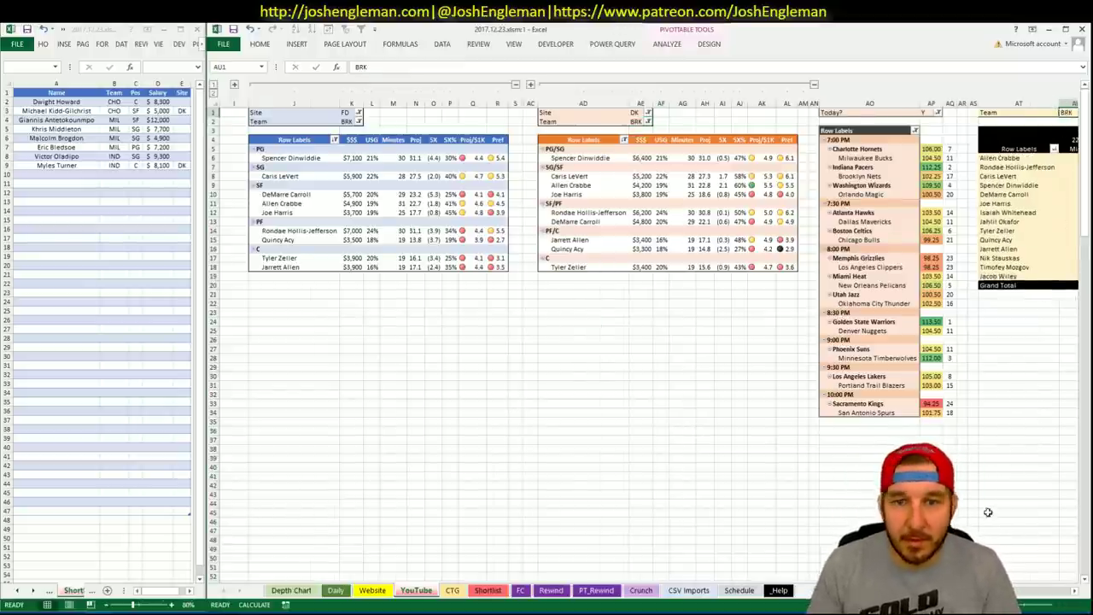
left_click(555, 322)
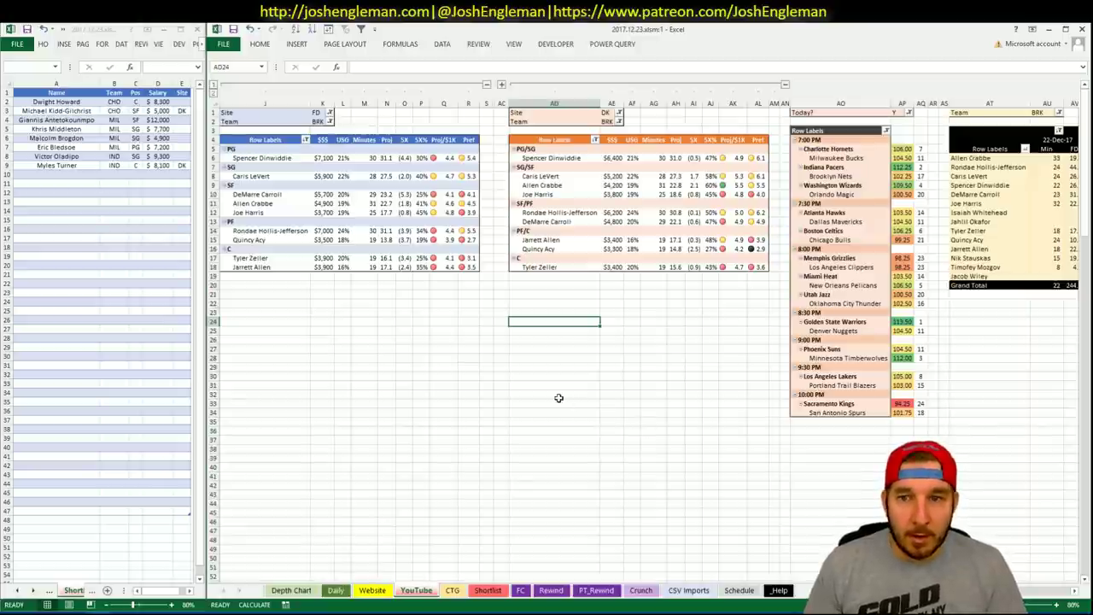
Step: Switch to Cleaning the Glass in the browser, keep the shortlist window beside it and open the Brooklyn Nets team page
key("alt+Tab")
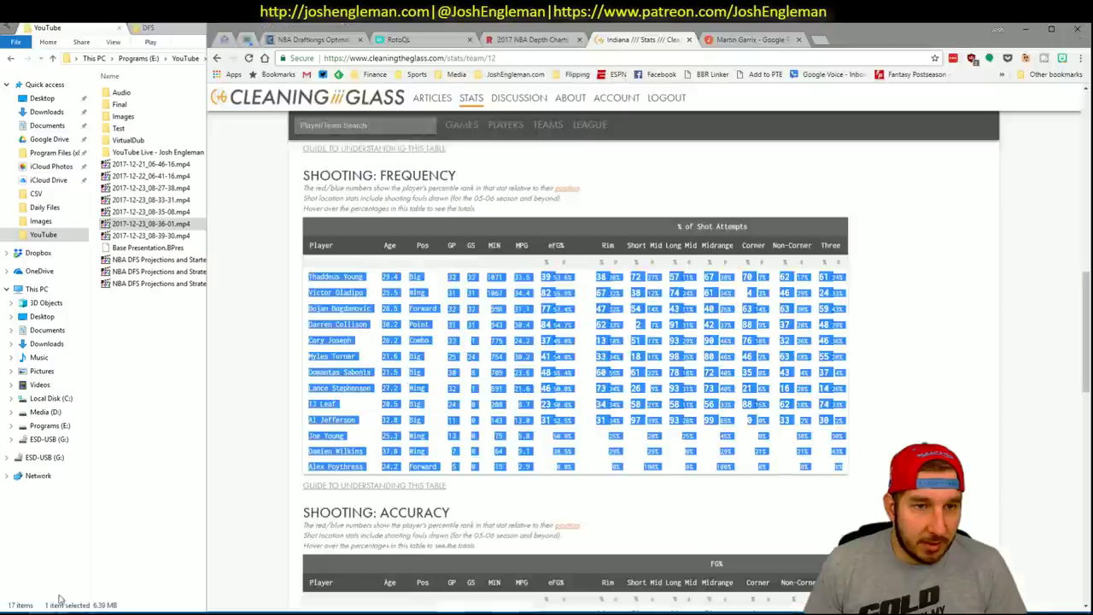
left_click(98, 613)
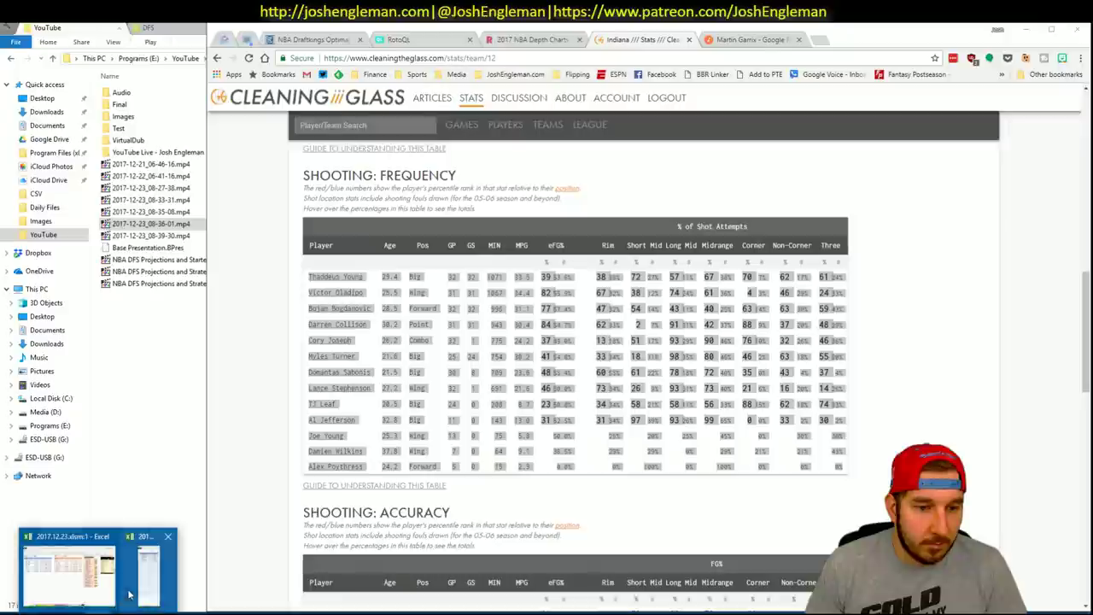
left_click(147, 587)
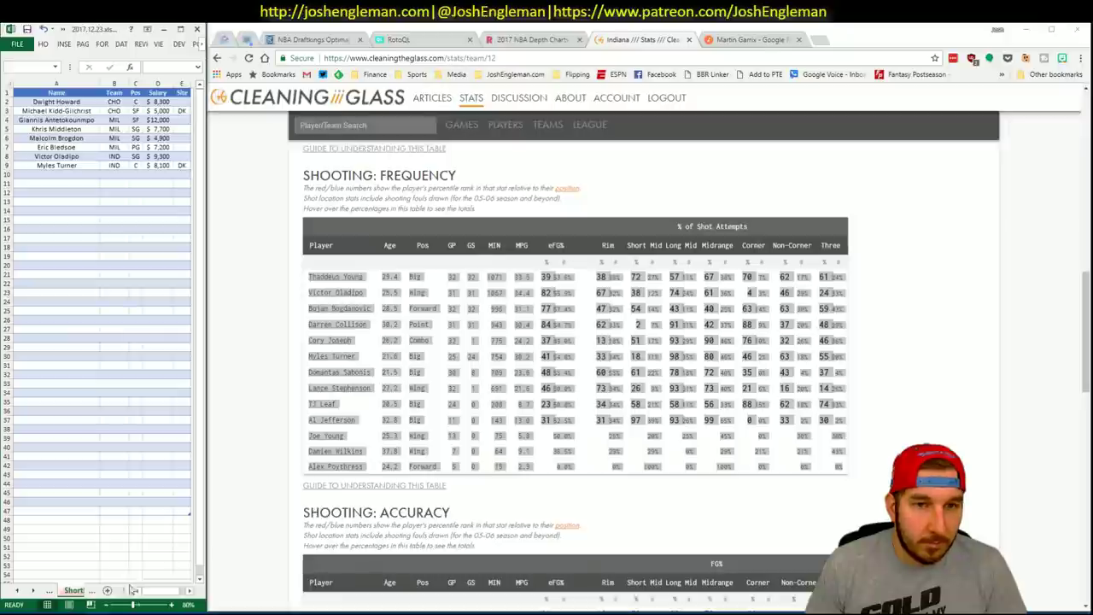
left_click(419, 125)
type("nets")
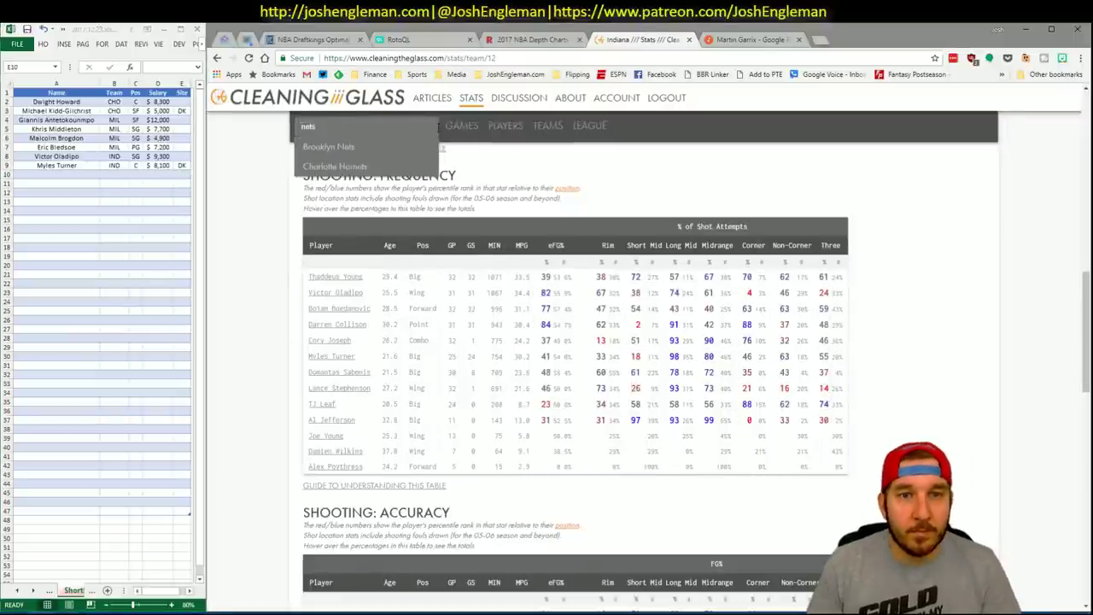
left_click(328, 146)
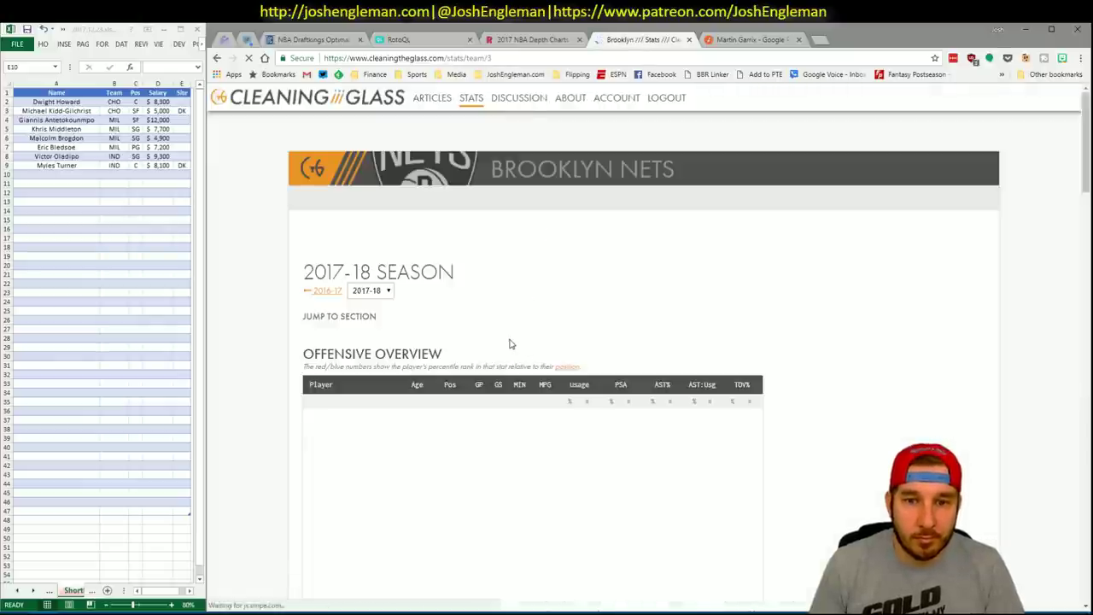
Step: Copy all Brooklyn player rows of the Shooting: Frequency table
left_click(471, 329)
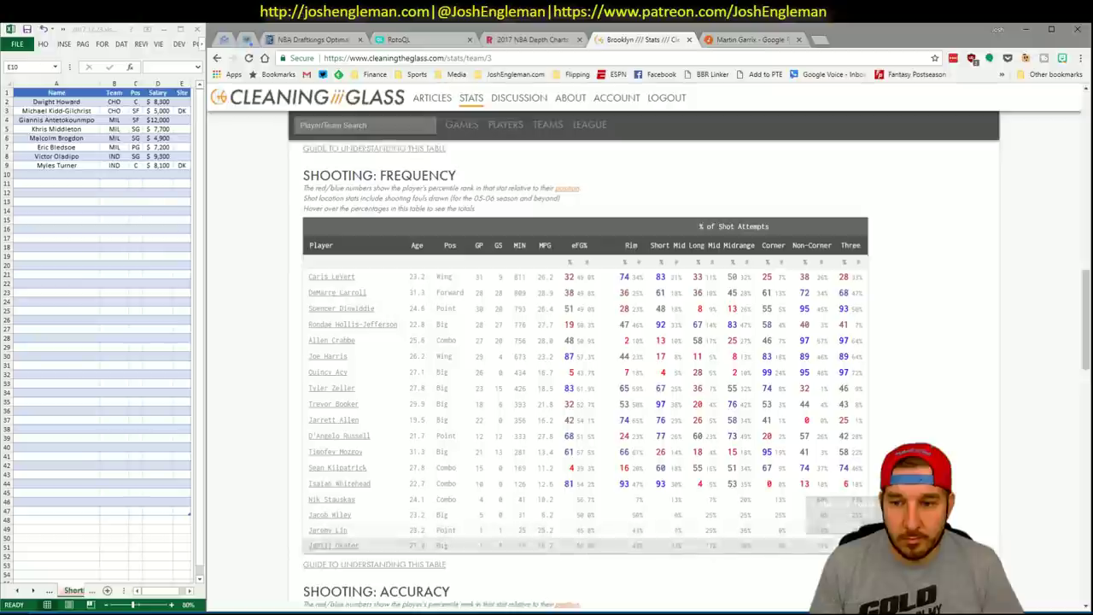
left_click_drag(845, 547, 313, 283)
left_click(577, 390)
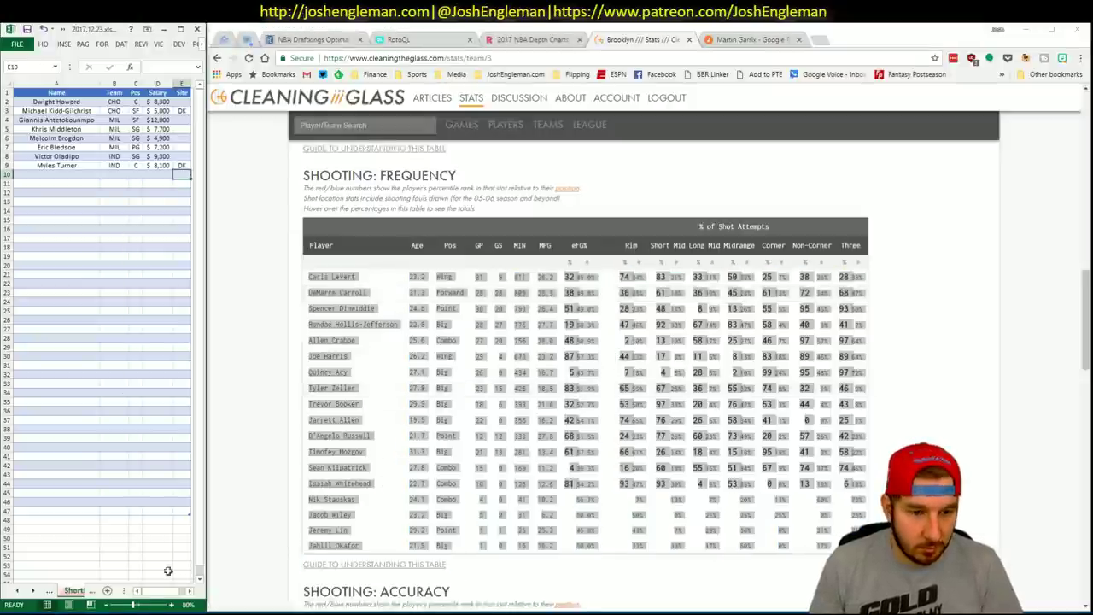
Step: Switch to the Excel workbook, refresh the CTG sheet with the copied Brooklyn data and set the opponent to IND
mouse_move(101, 611)
left_click(107, 580)
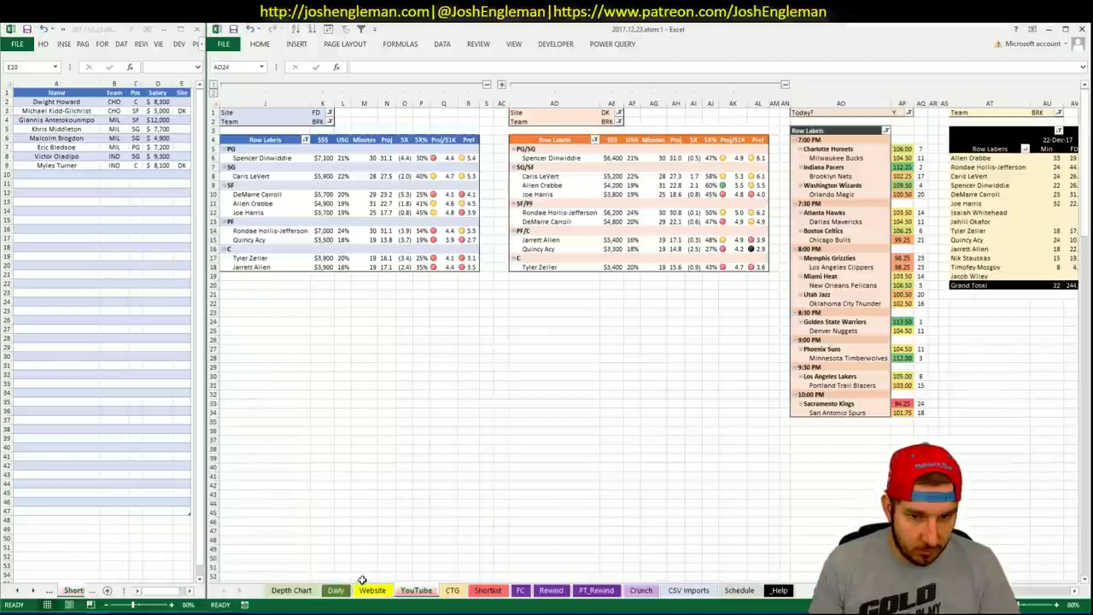
left_click(452, 590)
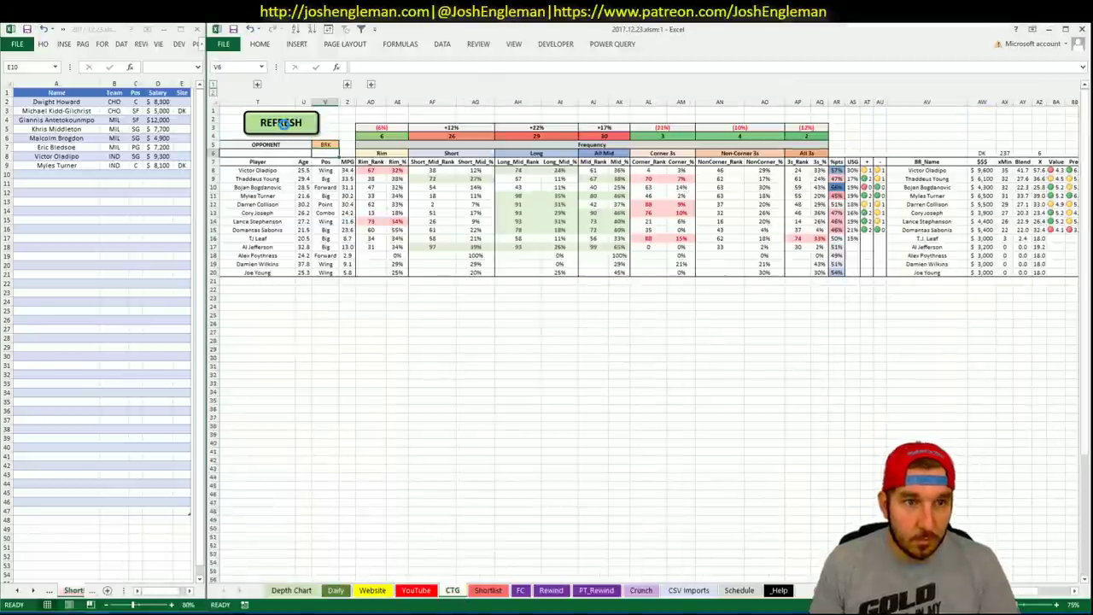
left_click(325, 145)
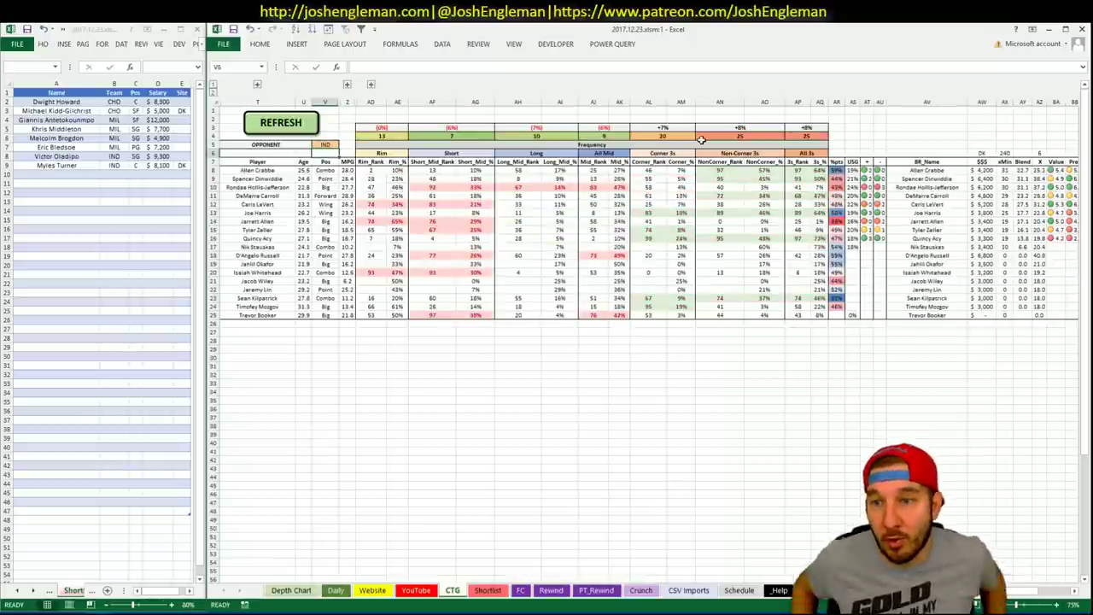
key("Down")
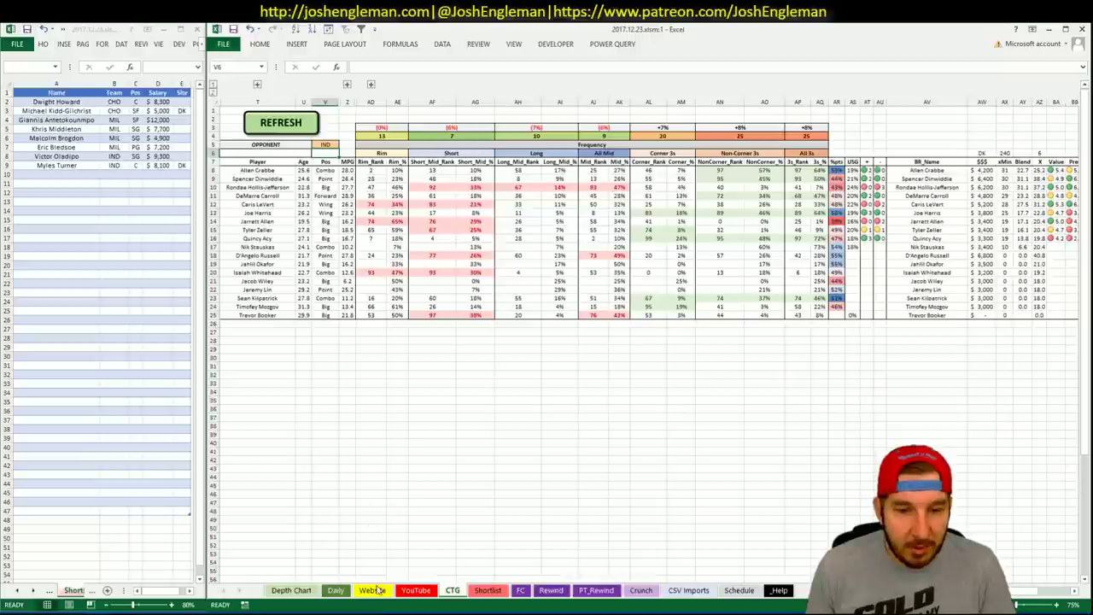
Step: Compare the Brooklyn players' FD and DK projections on the YouTube sheet with their minutes and fantasy points in recent games
left_click(412, 592)
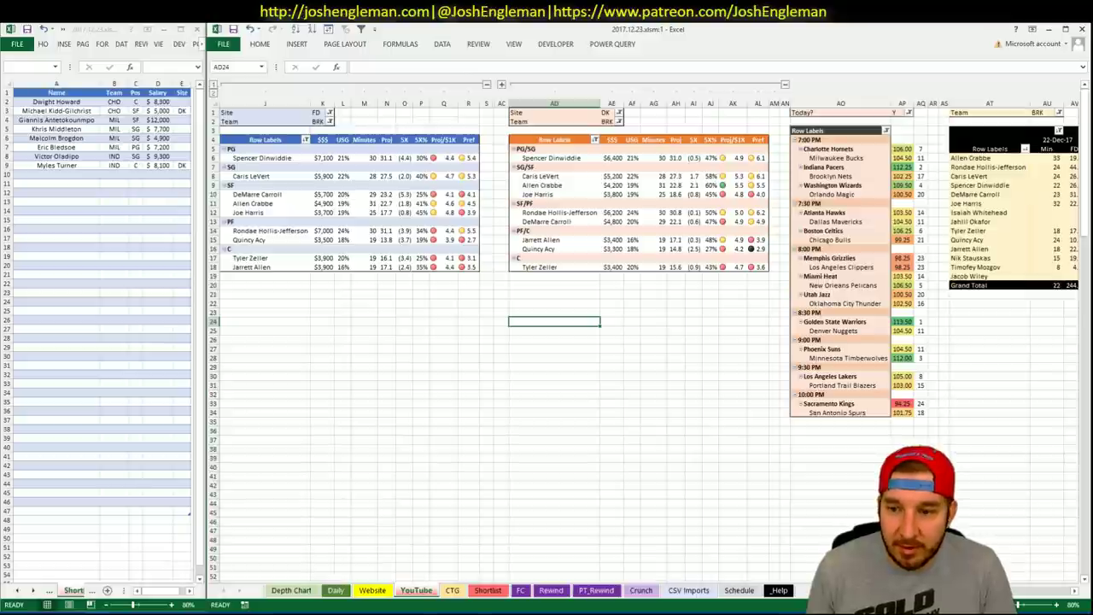
scroll(650, 342, "right", 6)
scroll(649, 342, "left", 3)
scroll(650, 342, "left", 3)
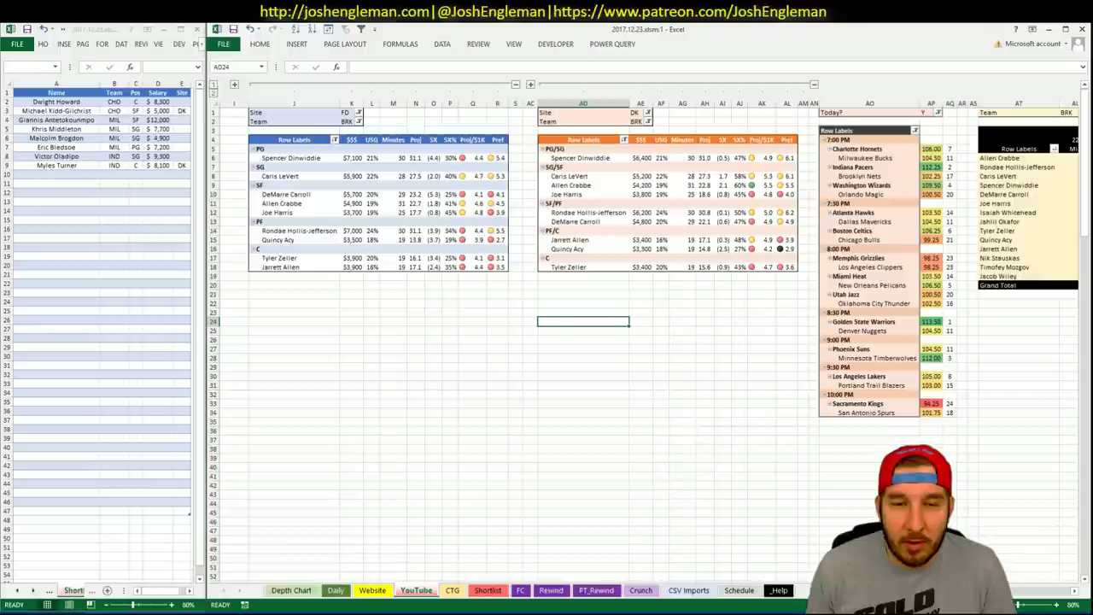
scroll(1030, 599, "right", 4)
scroll(1029, 600, "right", 3)
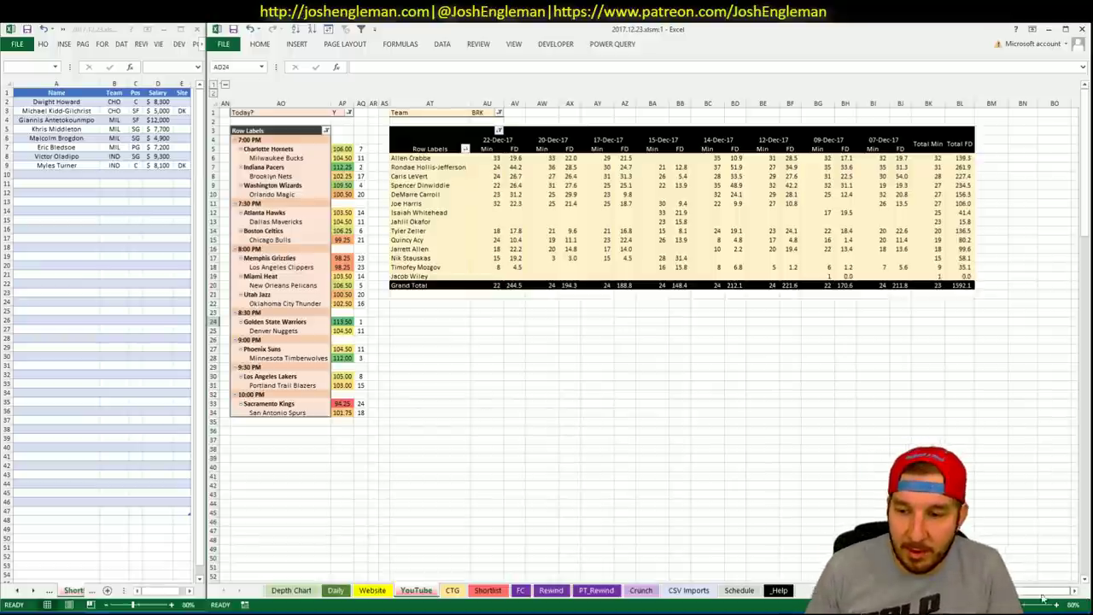
left_click_drag(1039, 592, 919, 592)
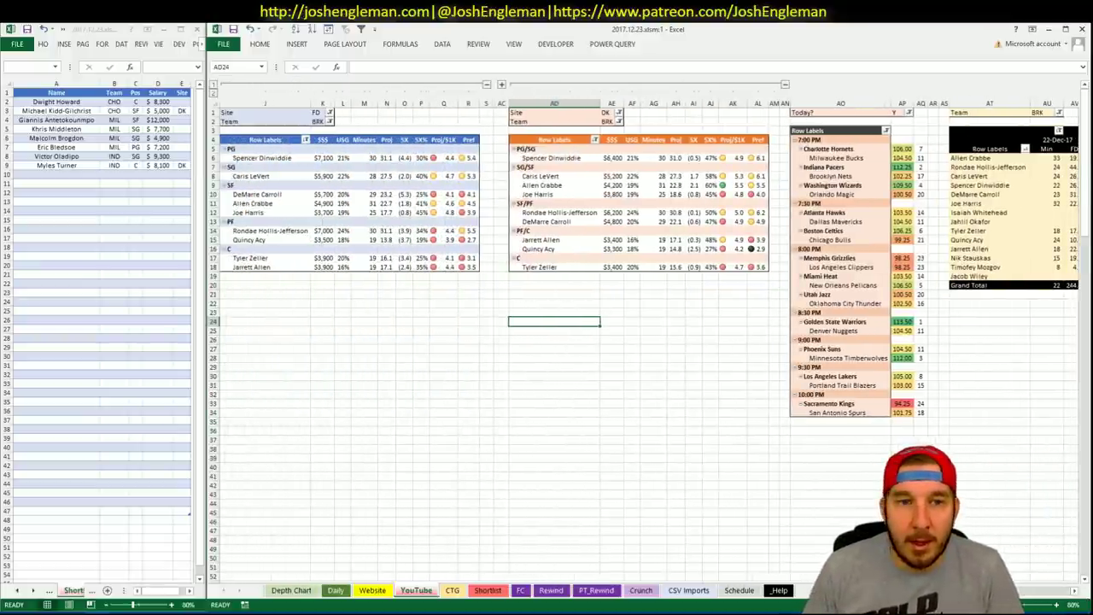
Step: Add Spencer Dinwiddie to the shortlist below Myles Turner
left_click(68, 173)
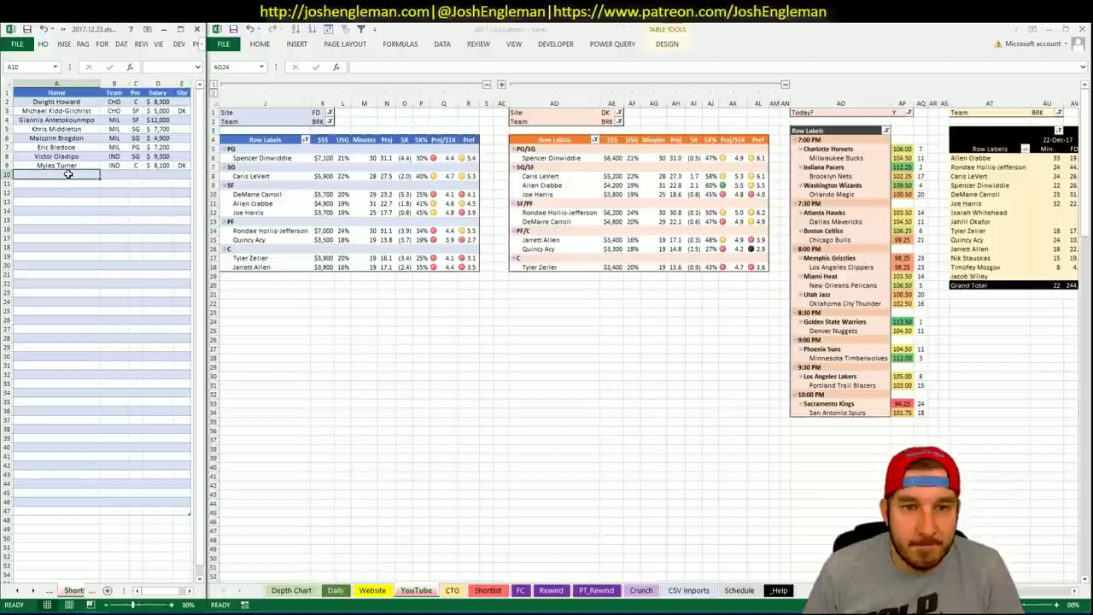
type("Spencer")
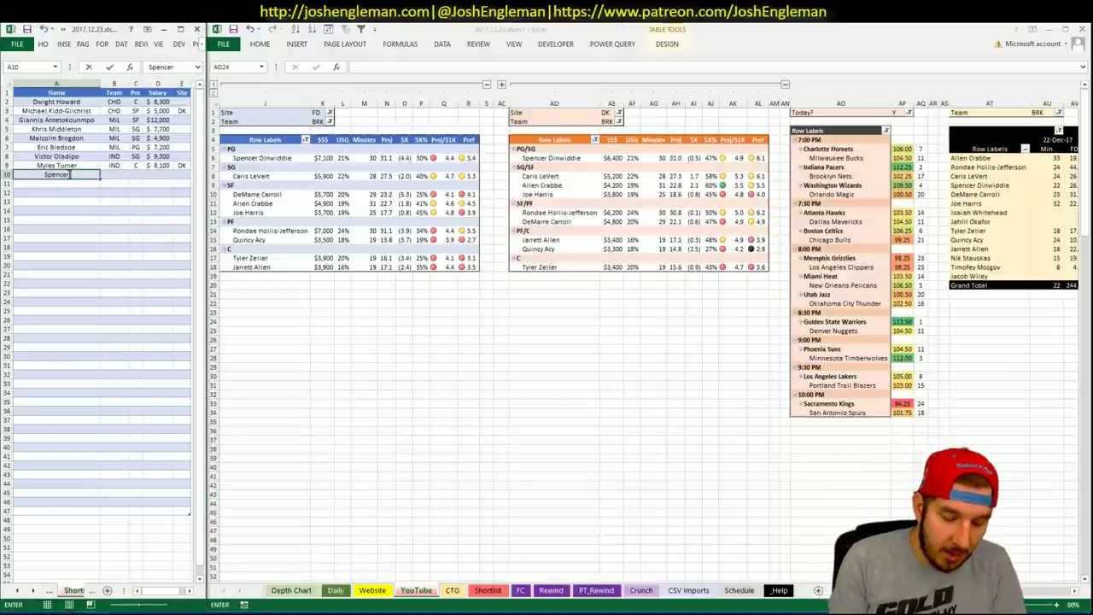
type(" Dinwiddie")
key("Return")
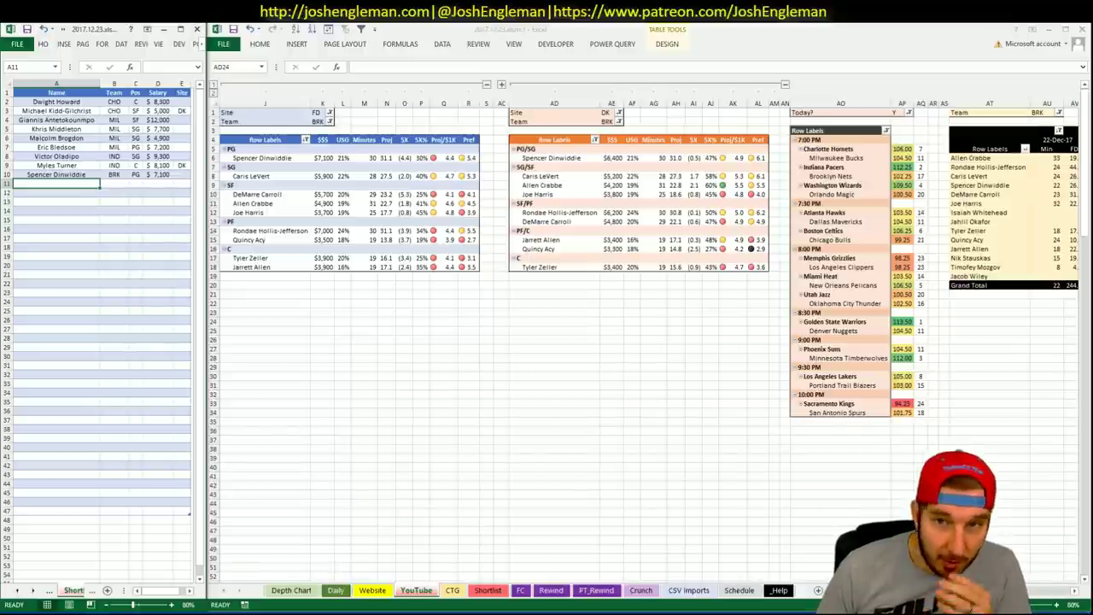
Step: Review the Brooklyn recent-games table and projections once more and return to the shot frequencies on the CTG sheet
scroll(650, 342, "right", 4)
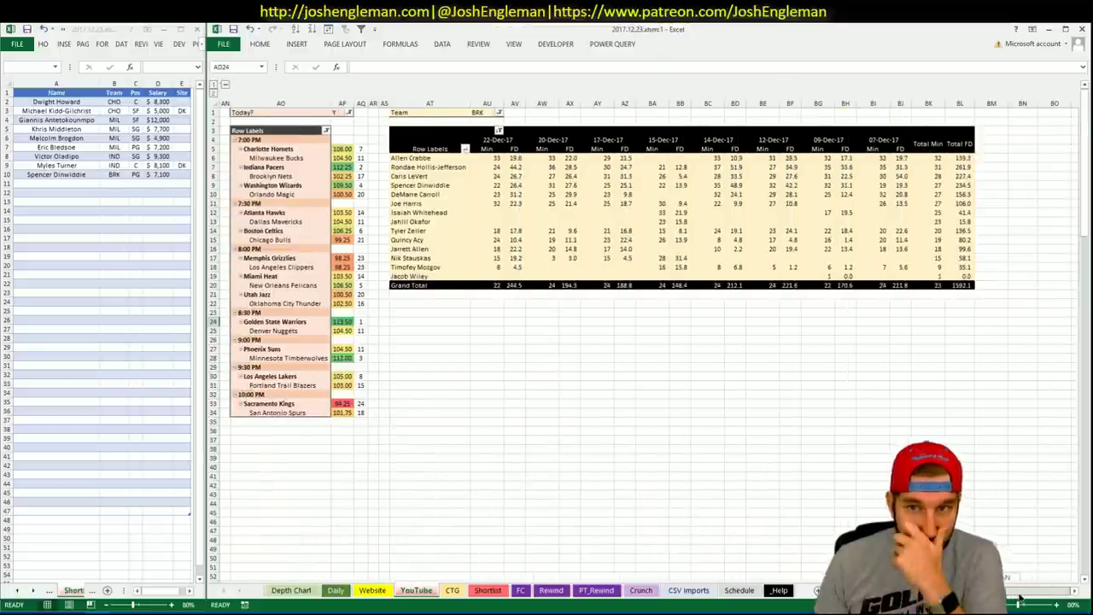
scroll(1022, 598, "left", 10)
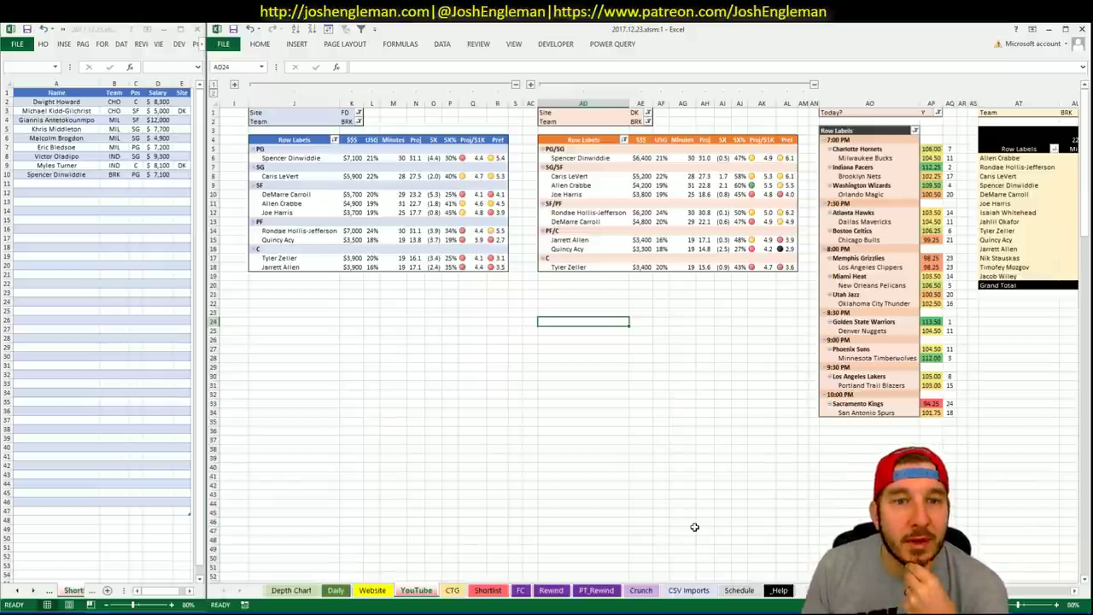
left_click(453, 590)
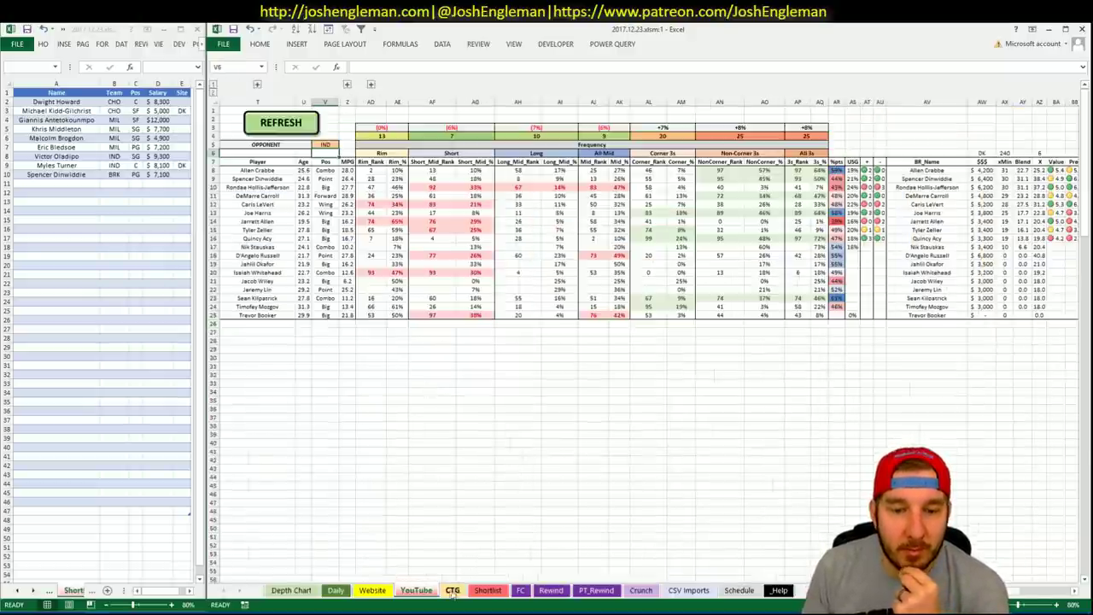
Step: Find the Brooklyn block in the Daily sheet's projection table and examine Allen Crabbe's full row of figures
left_click(385, 581)
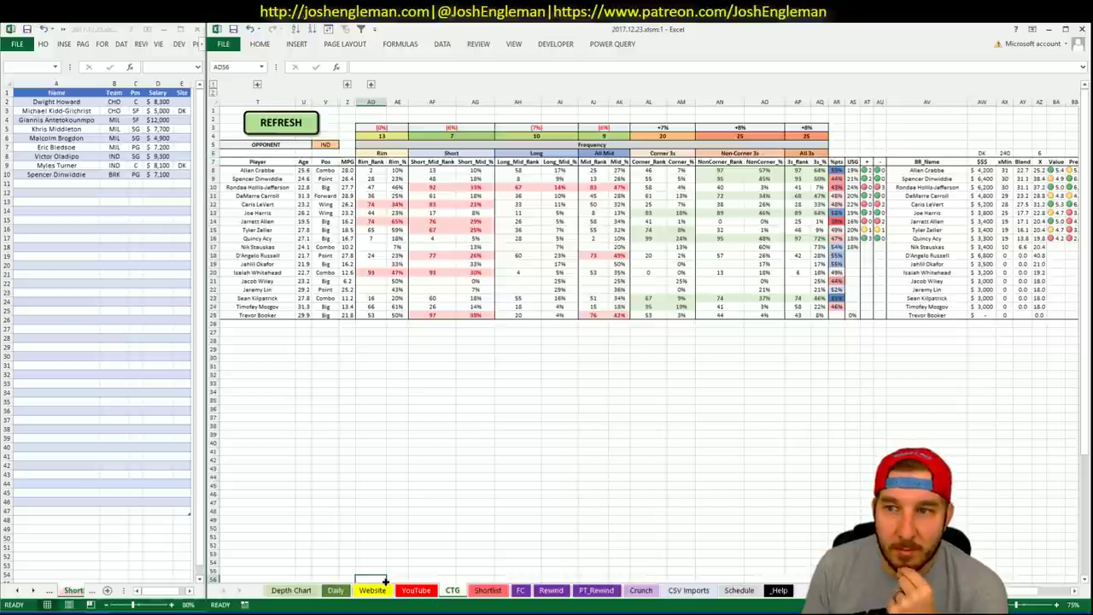
left_click(414, 591)
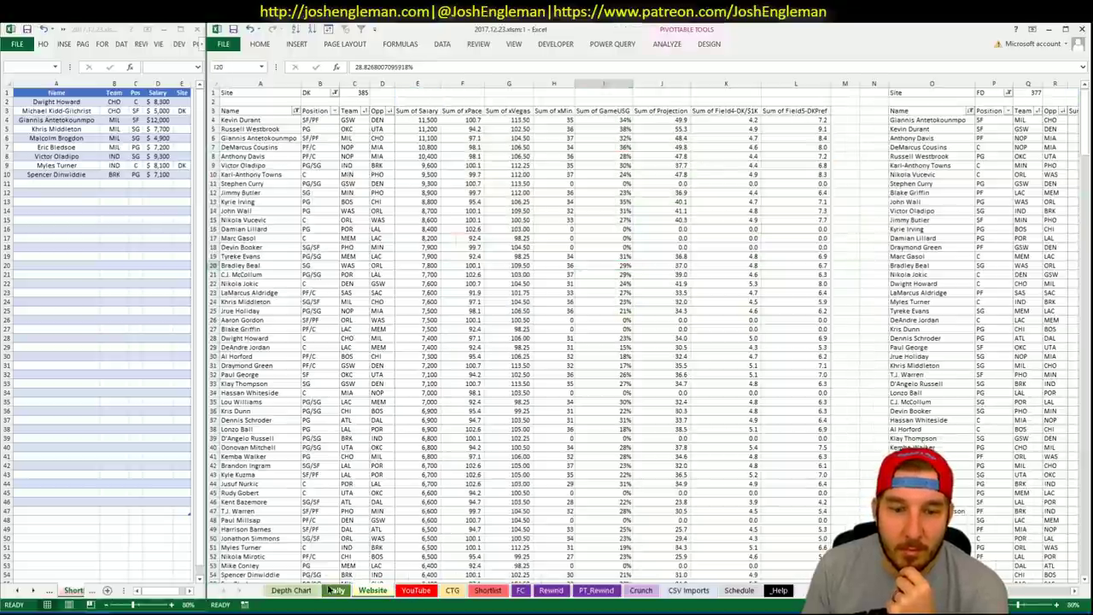
left_click(333, 590)
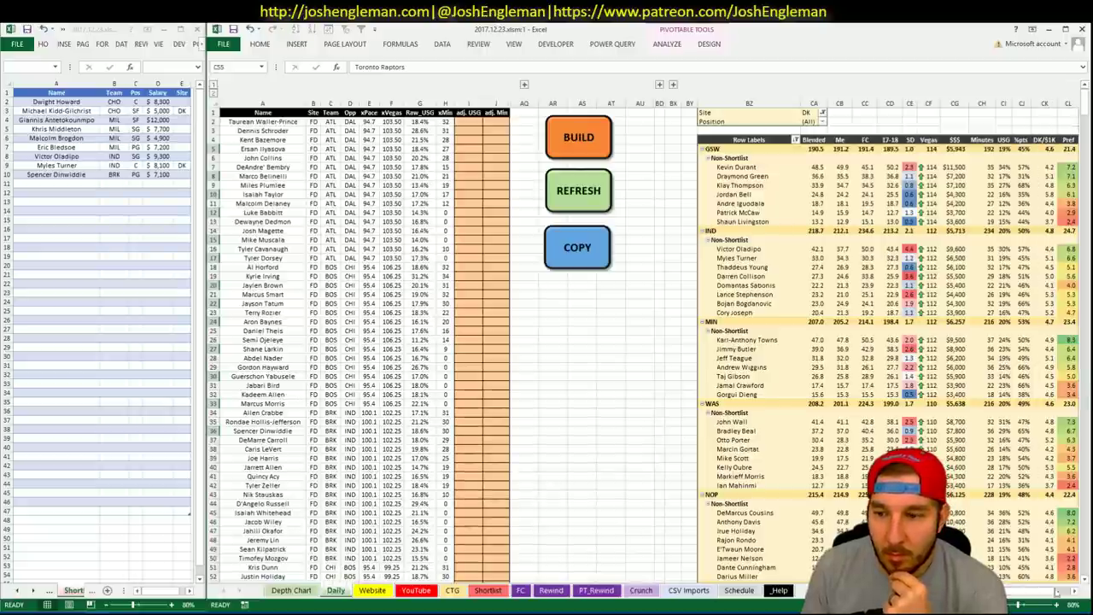
left_click_drag(1018, 591, 1038, 591)
scroll(683, 429, "down", 10)
scroll(683, 428, "down", 20)
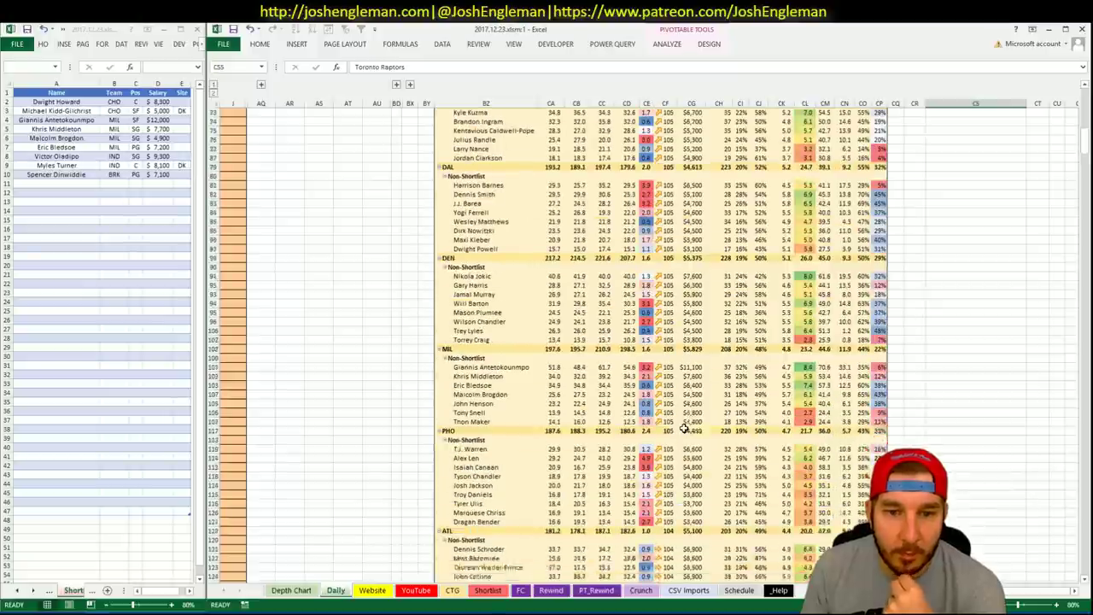
scroll(683, 427, "down", 12)
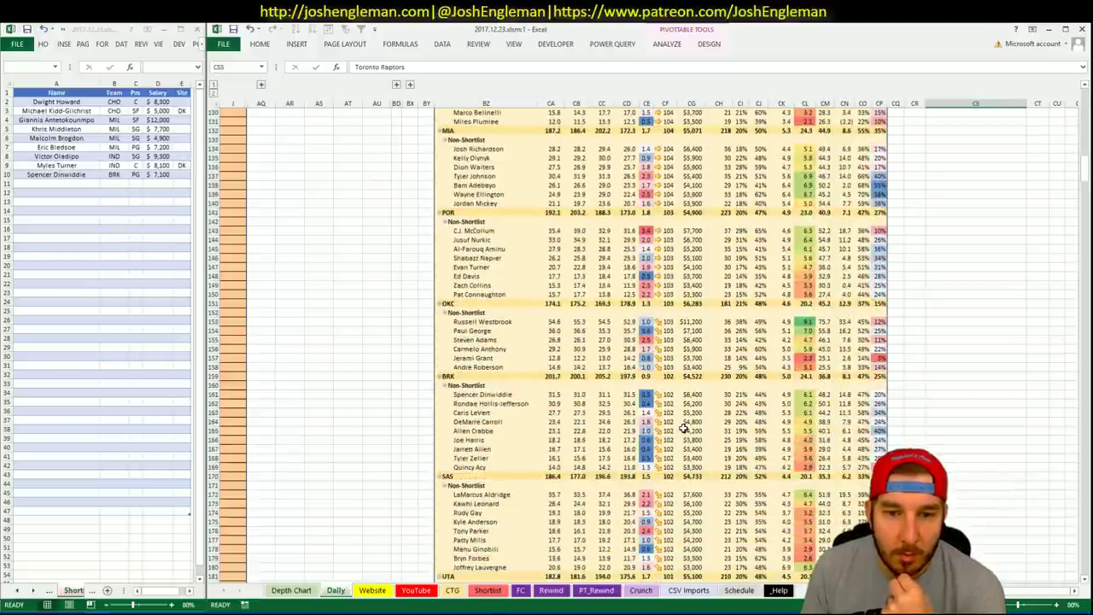
left_click_drag(490, 431, 881, 433)
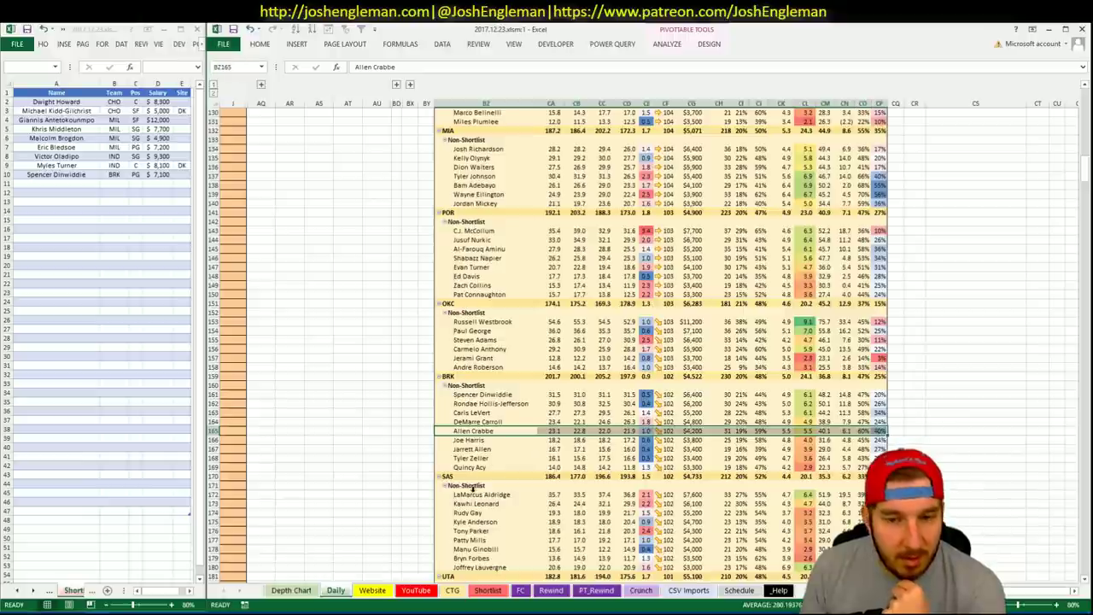
Step: Return to the CTG sheet and add Allen Crabbe to the shortlist below Spencer Dinwiddie
left_click(453, 590)
left_click(100, 190)
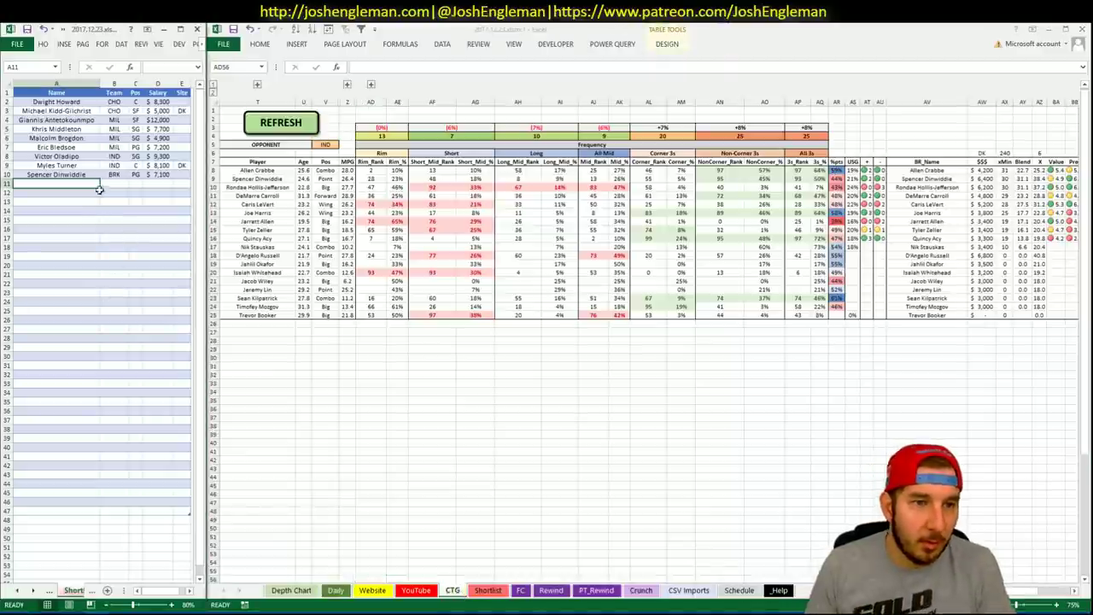
type("Allen Crabbe")
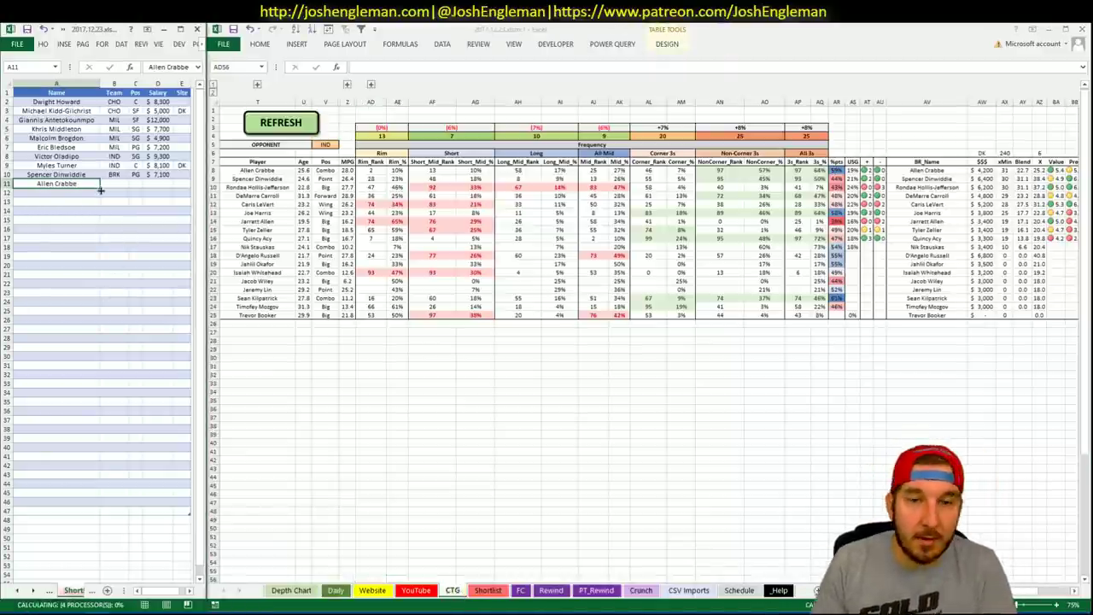
key("Return")
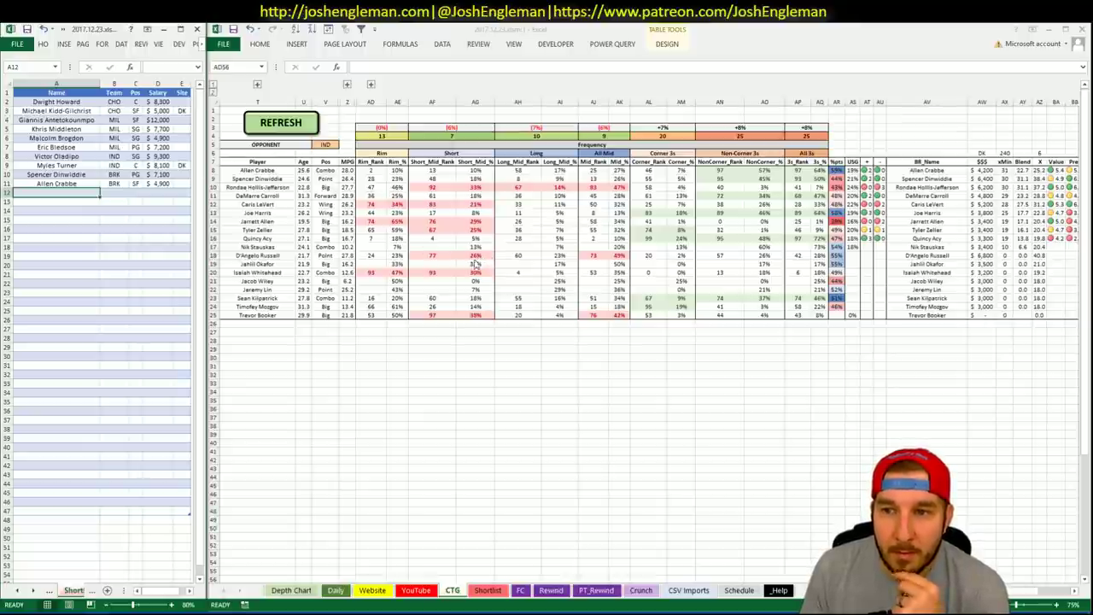
Step: Compare the Brooklyn players' FD and DK projections on the YouTube sheet with their recent-games minutes and fantasy points
left_click(416, 590)
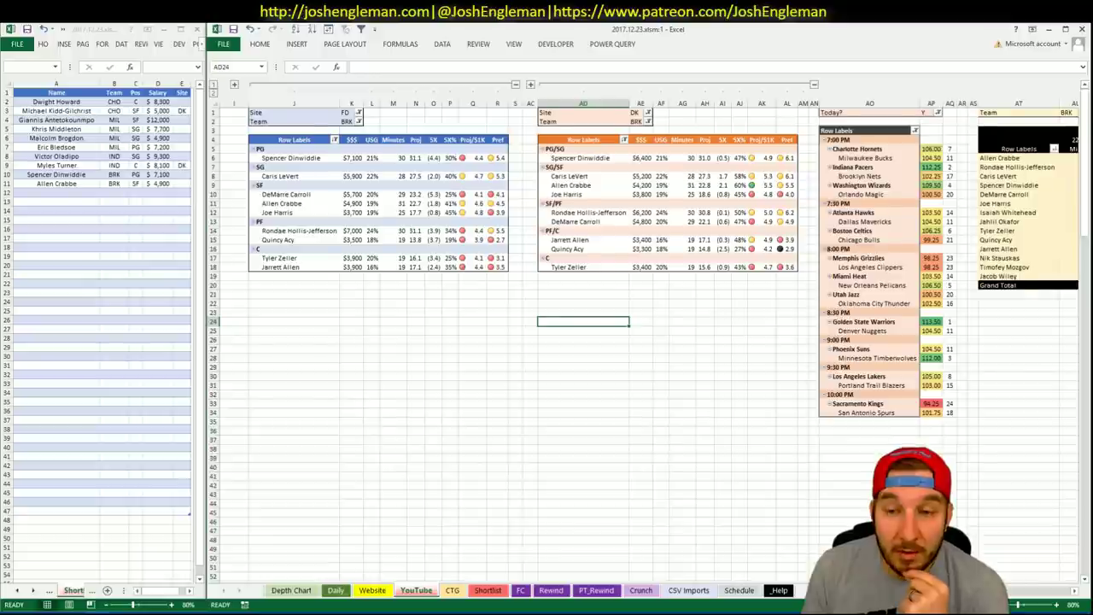
scroll(649, 341, "right", 3)
scroll(650, 342, "left", 5)
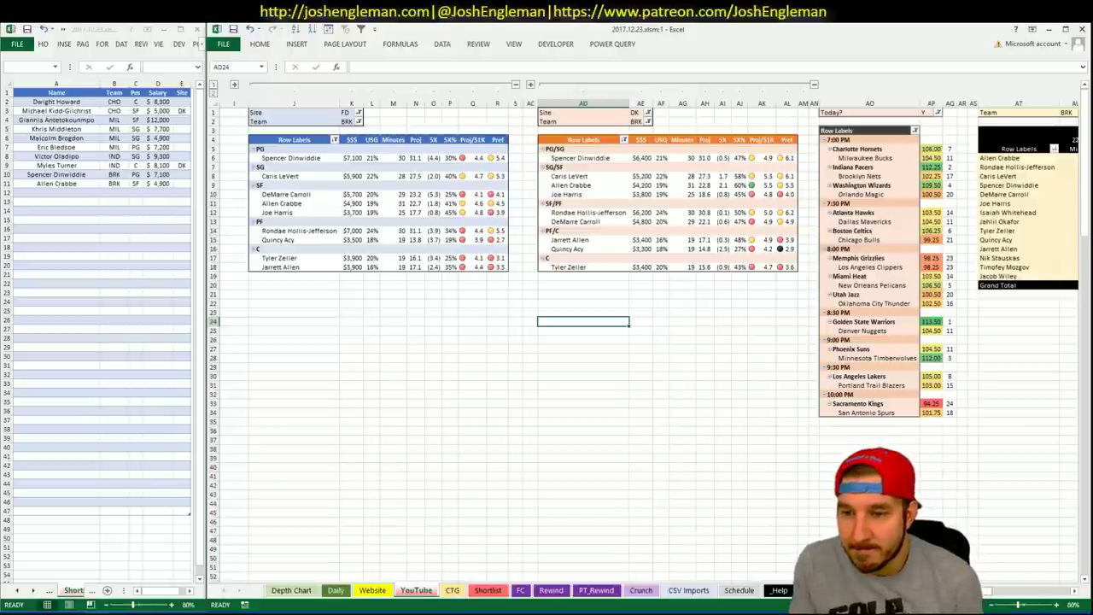
left_click_drag(987, 590, 1077, 601)
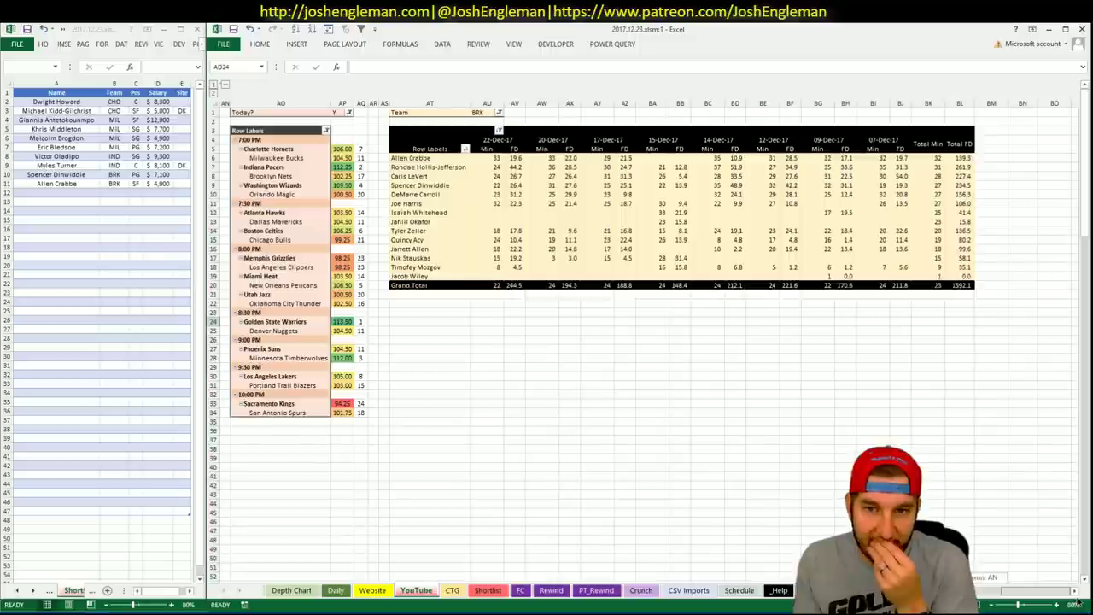
scroll(1078, 602, "left", 10)
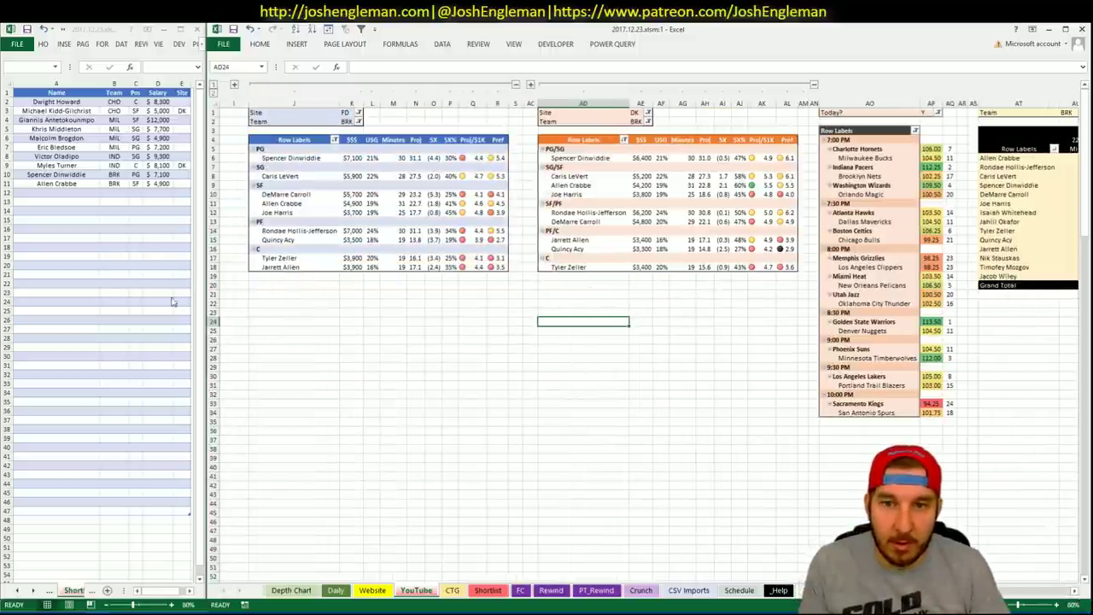
Step: Add DeMarre Carroll to the shortlist below Allen Crabbe and set his site to DK
left_click(57, 194)
type("DeMarre C")
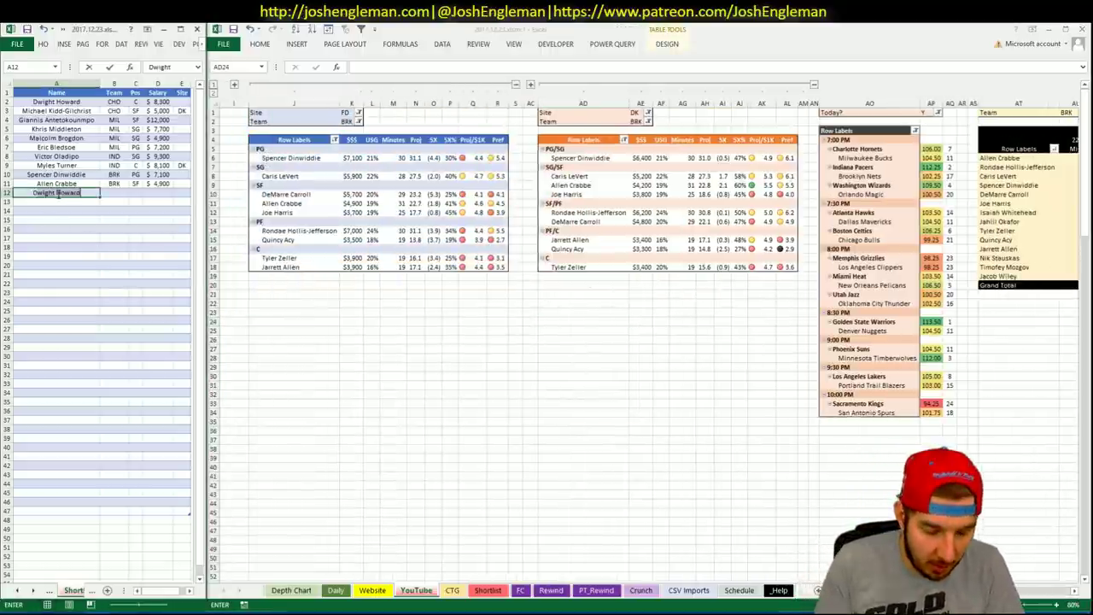
type("arroll")
key("Tab")
key("Tab")
key("Tab")
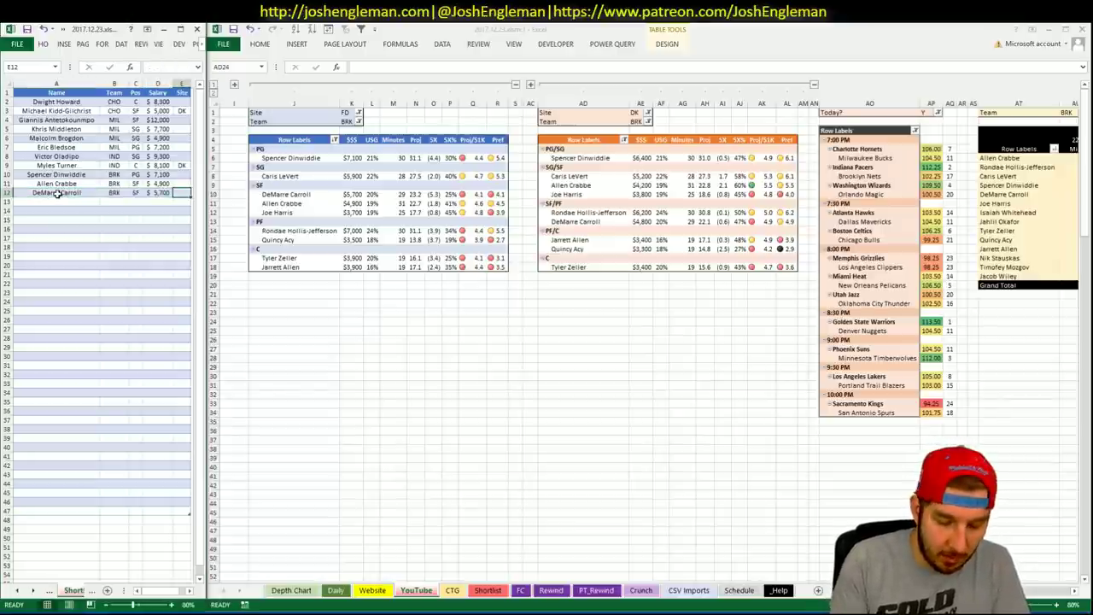
key("Return")
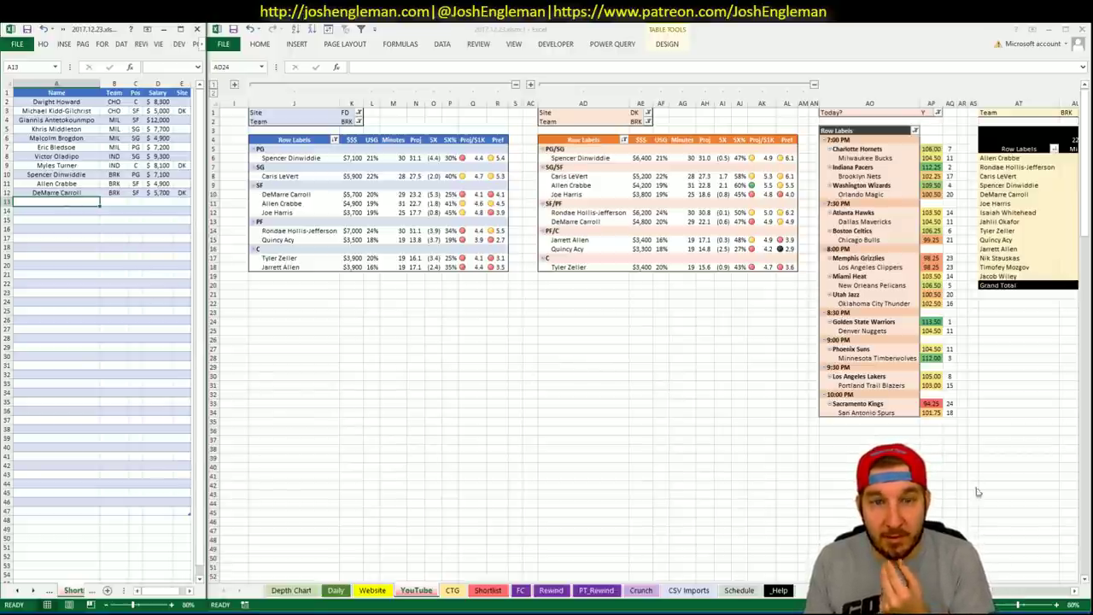
Step: Recheck Brooklyn's recent games and set the Team filters of both the FD and DK projection tables to WAS
left_click_drag(863, 591, 1023, 601)
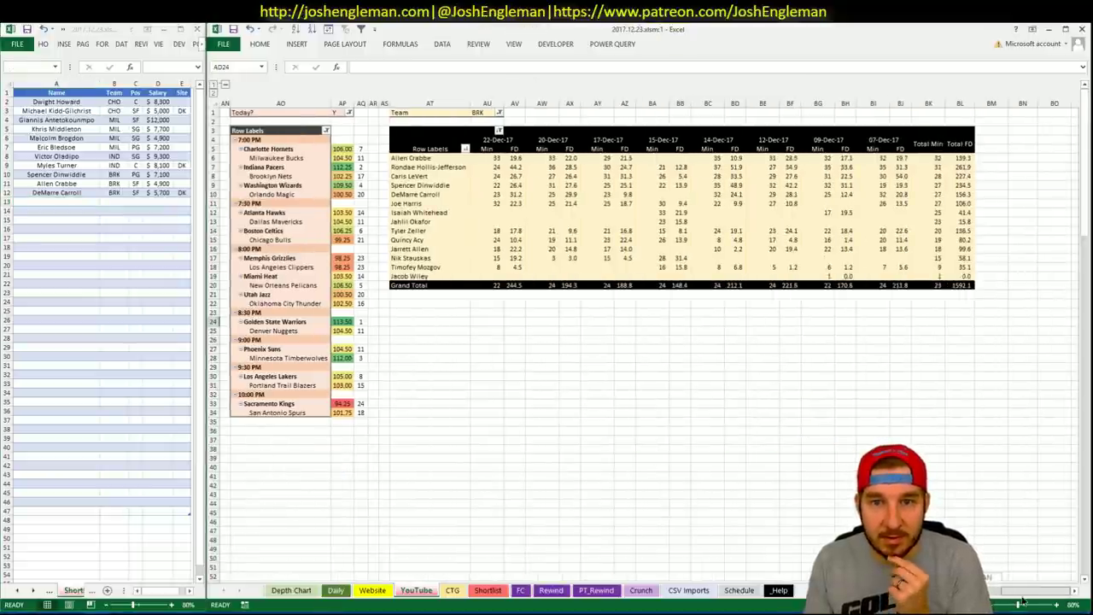
scroll(1000, 596, "left", 10)
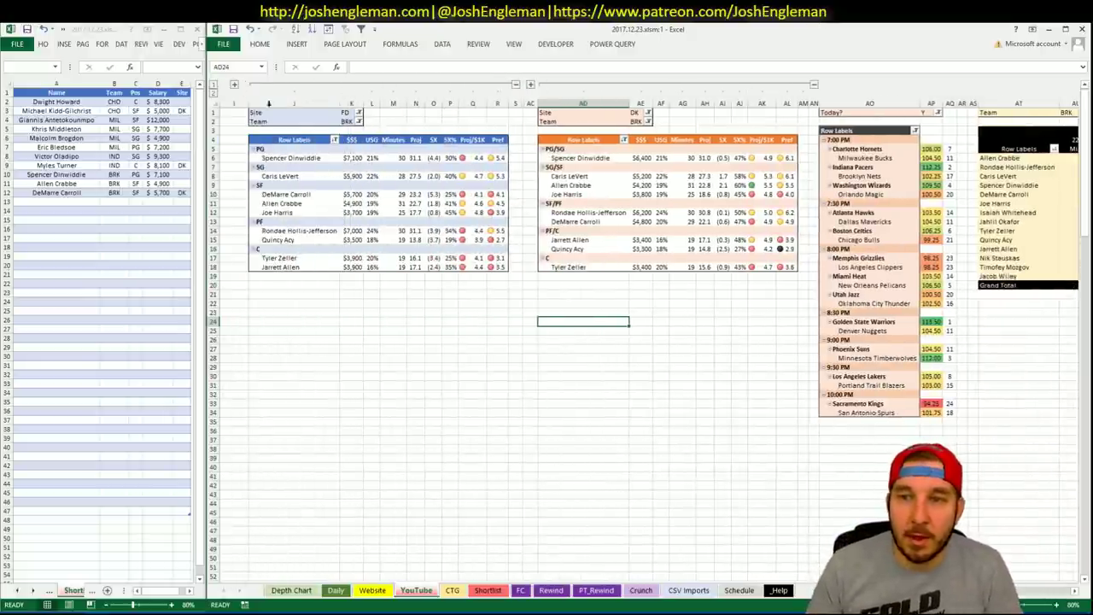
left_click(351, 121)
type("WAS")
key("Return")
left_click(620, 121)
type("WAS")
key("Return")
left_click(638, 123)
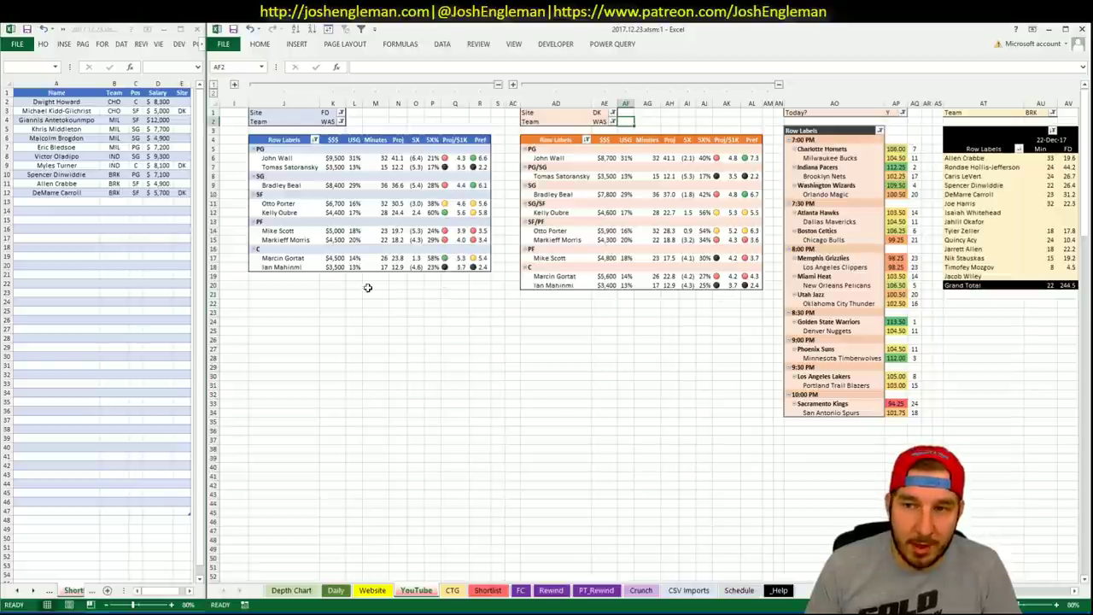
left_click(1076, 590)
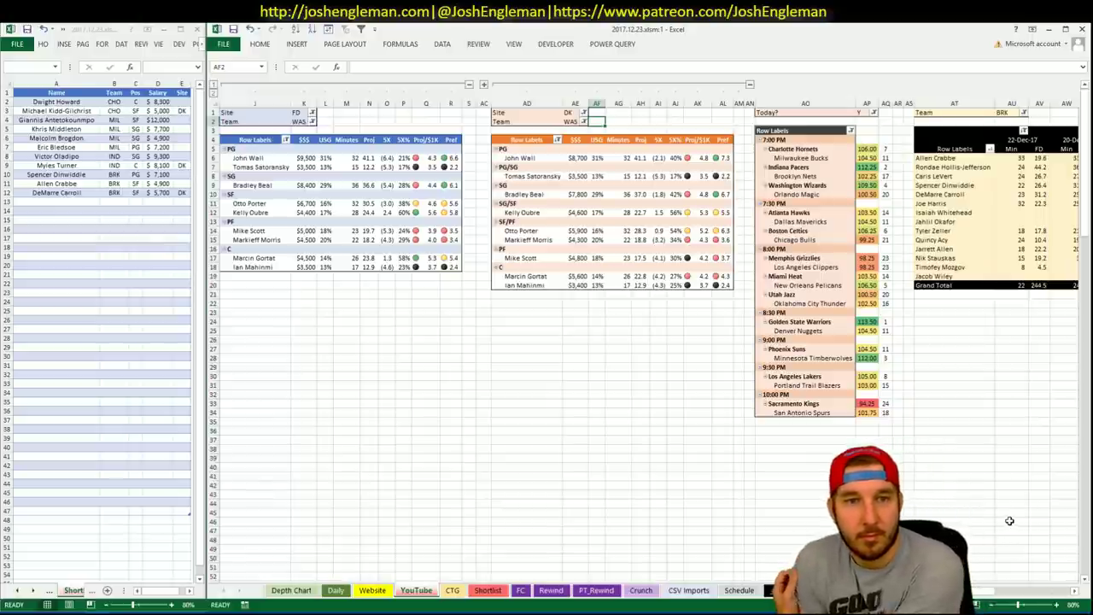
Step: Switch to the browser, search Cleaning the Glass for the Washington Wizards and open their shooting frequency table
left_click(41, 612)
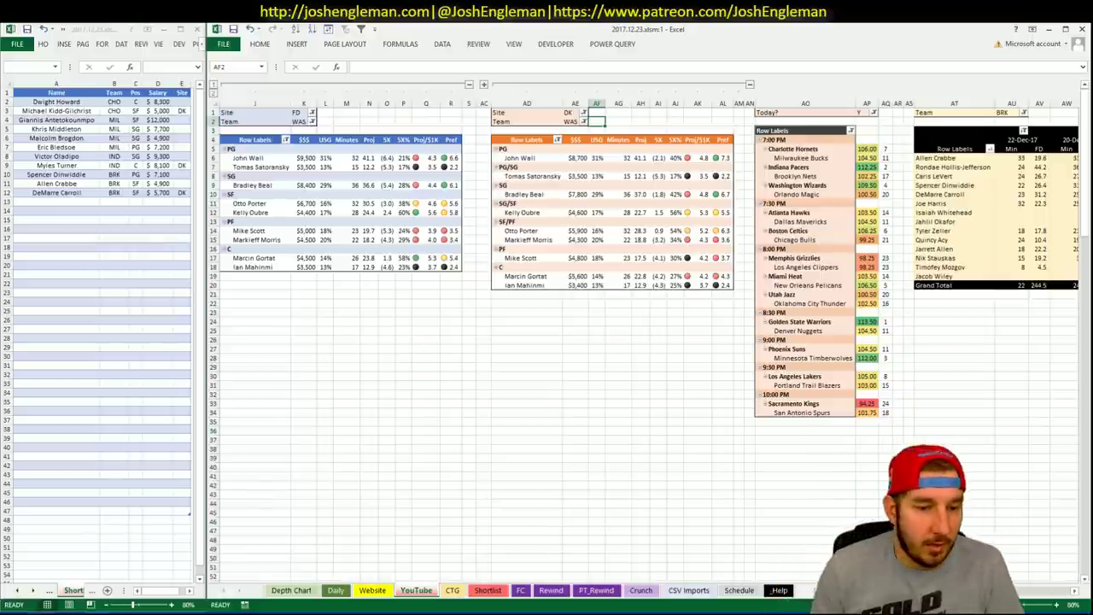
left_click(373, 126)
type("wiz")
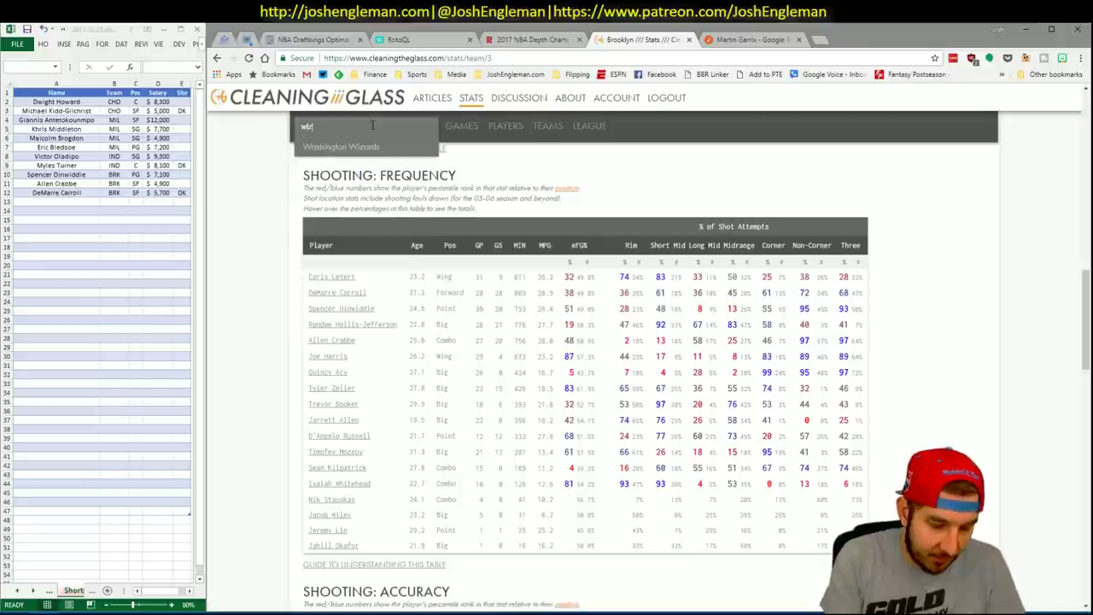
type("ard")
left_click(342, 146)
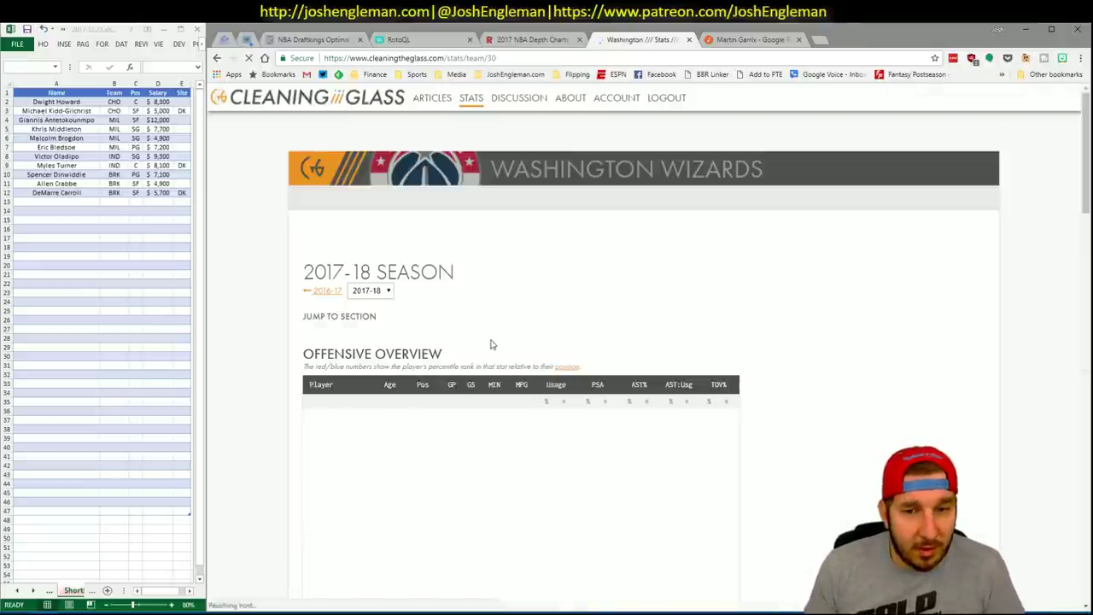
left_click(460, 328)
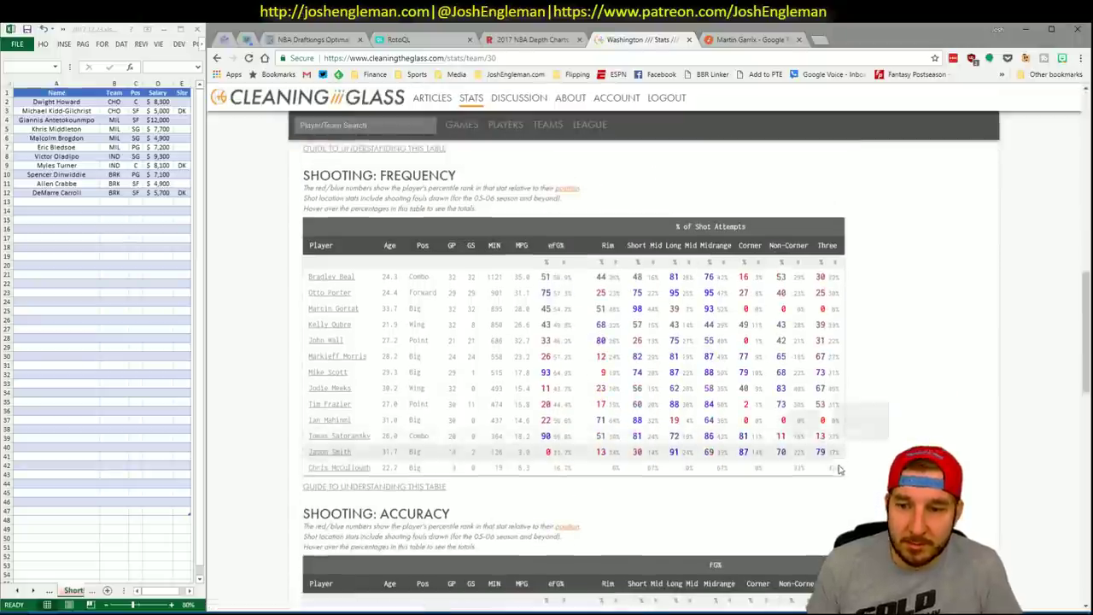
Step: Copy the Wizards' shooting frequency rows into the Excel workbook, refresh the CTG sheet and set the opponent to ORL
left_click_drag(836, 468, 307, 280)
key("alt+Tab")
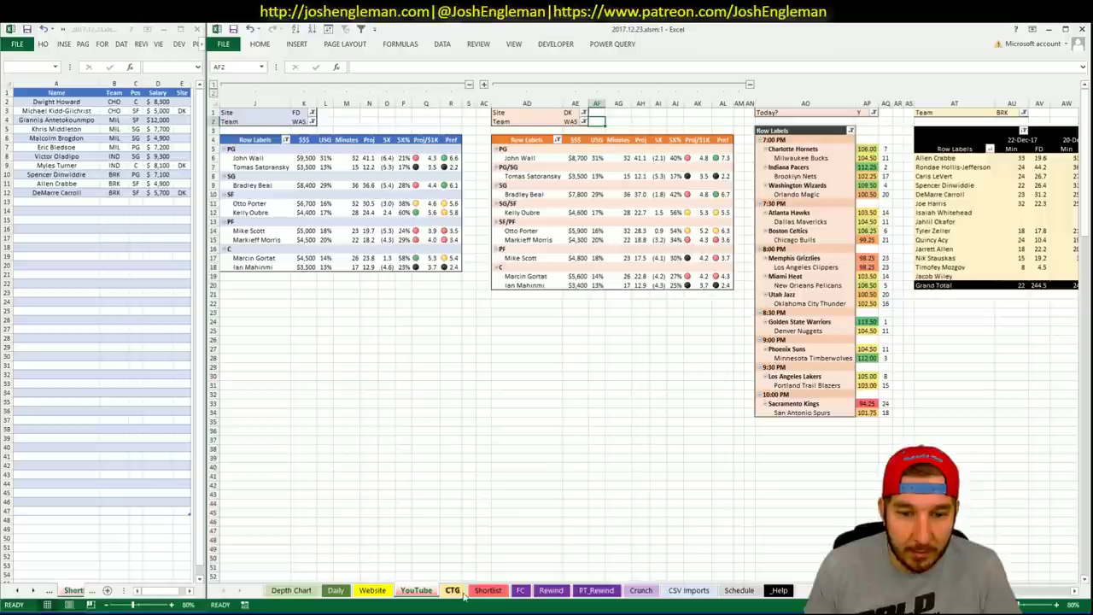
left_click(449, 592)
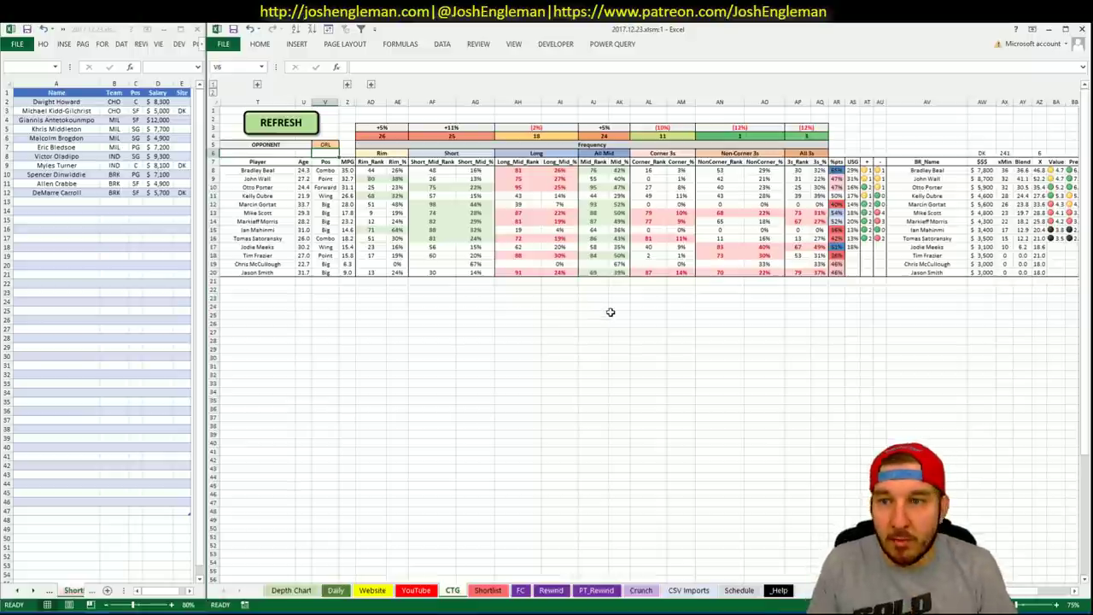
Step: Return to the YouTube sheet and add Marcin Gortat to the shortlist below DeMarre Carroll with site FD
left_click(418, 590)
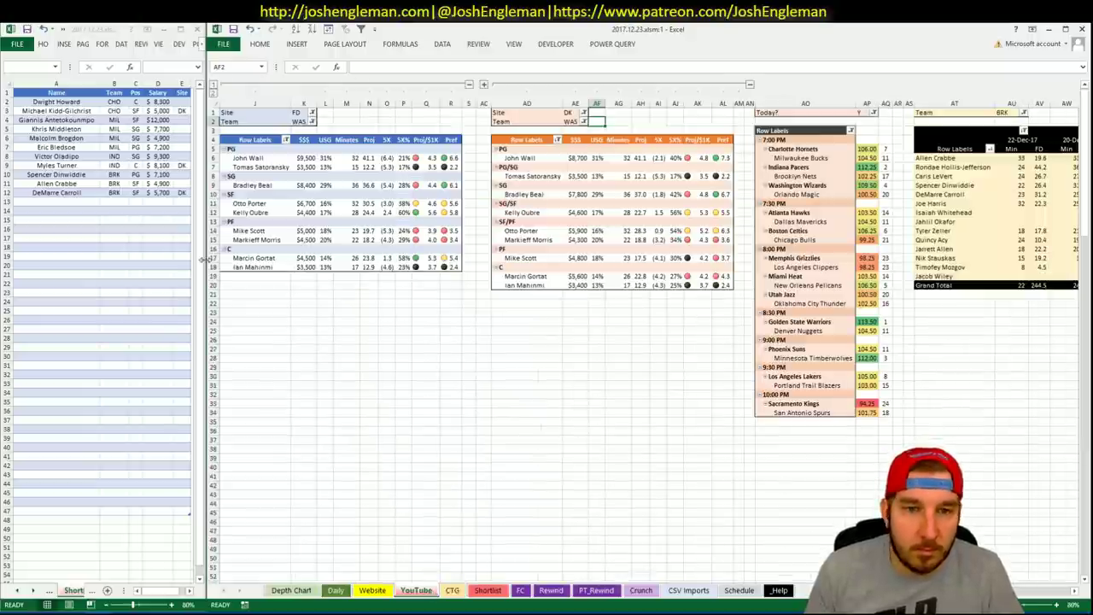
left_click(49, 203)
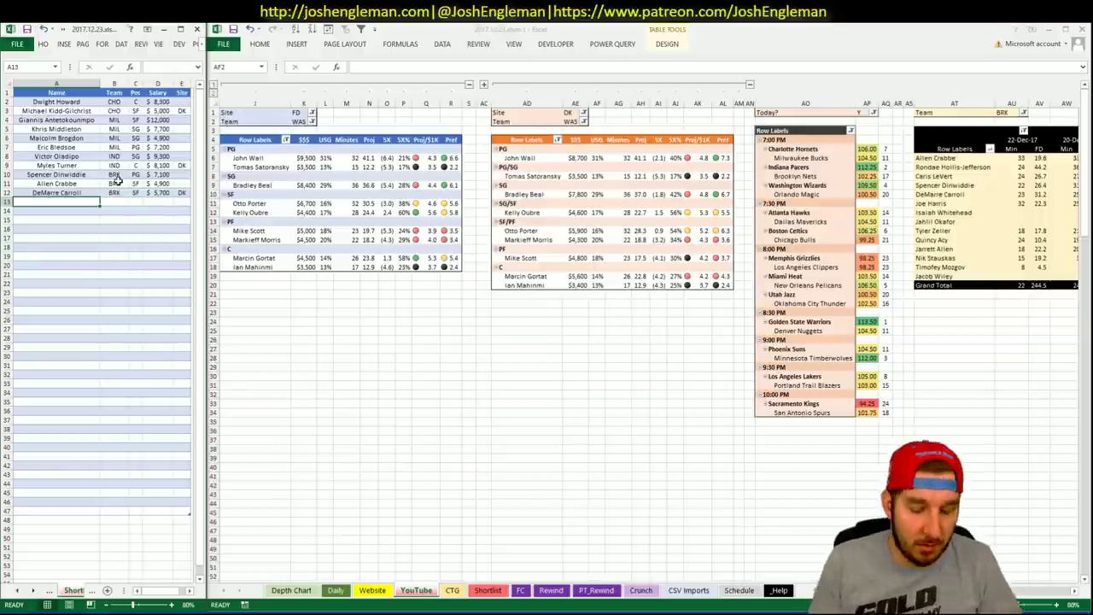
type("Marcin Gortat")
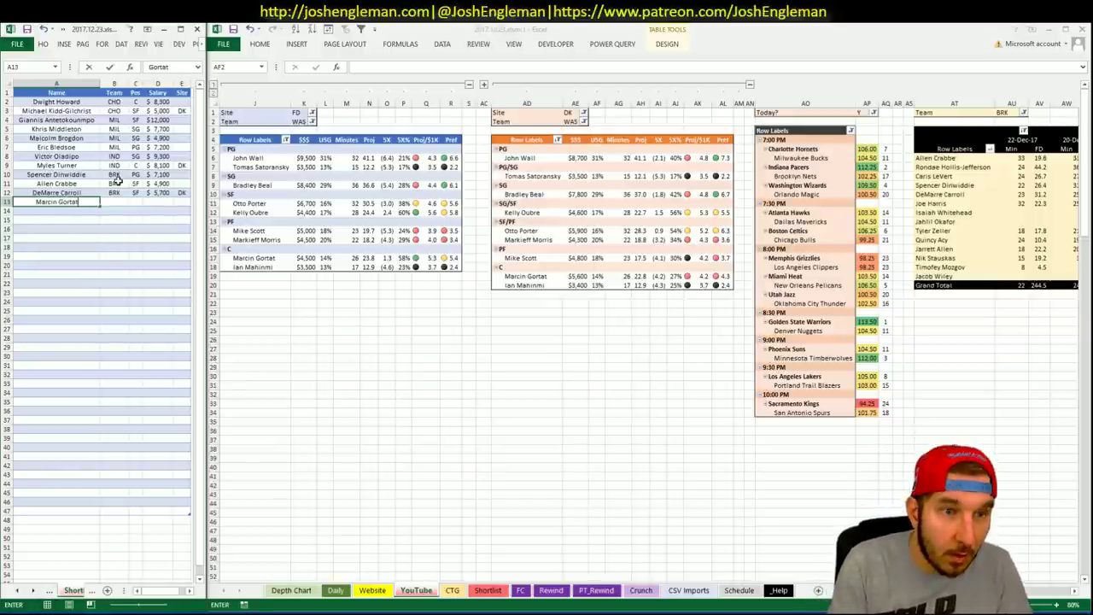
key("ctrl+Return")
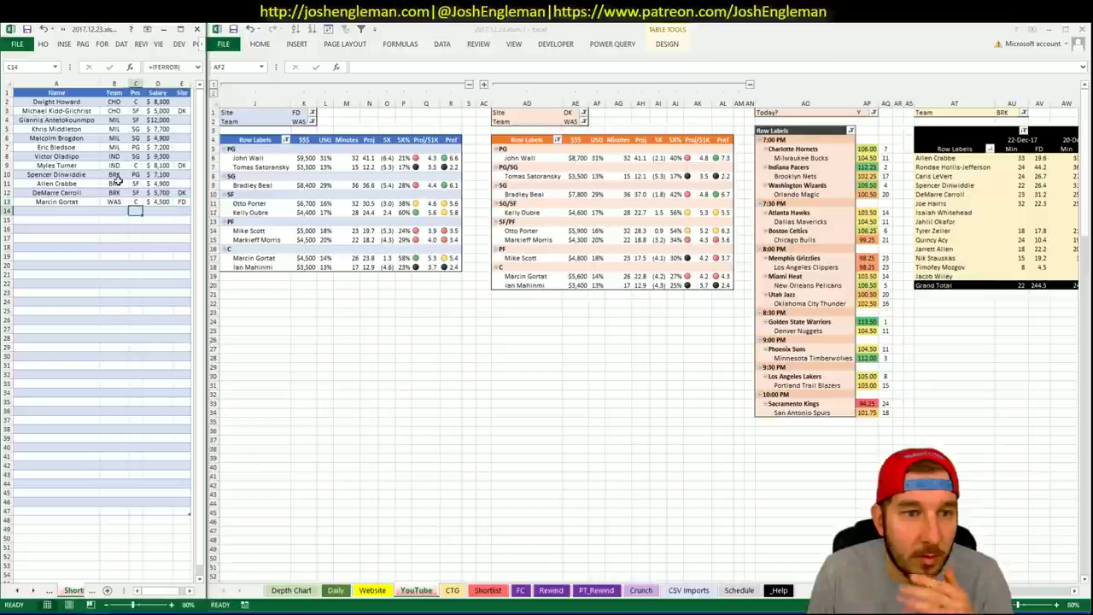
key("Down")
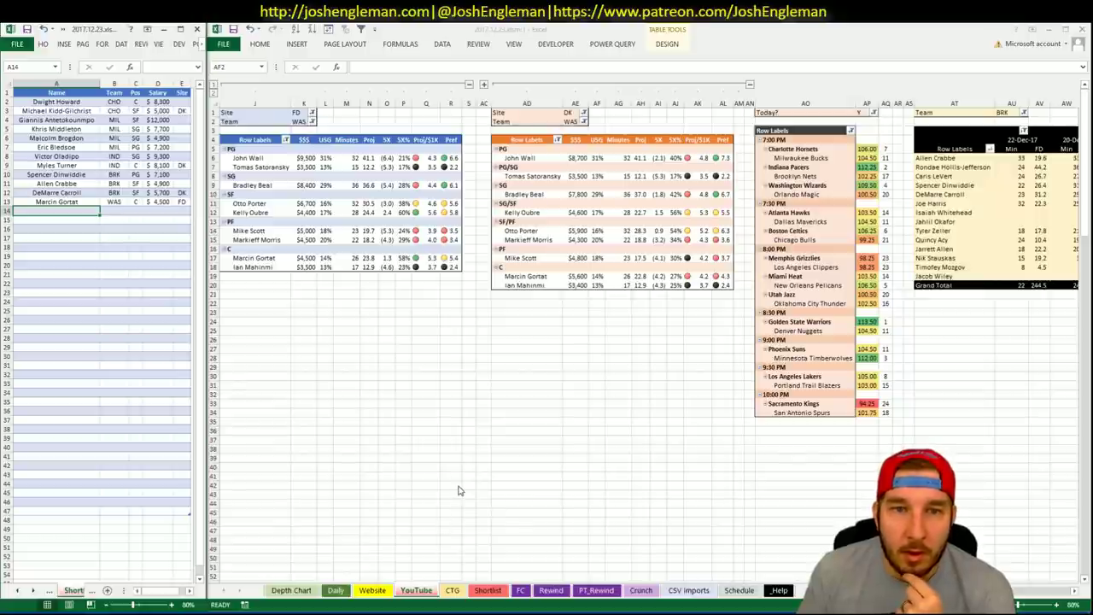
Step: Review Washington's shot frequencies on the CTG sheet and filter the YouTube sheet's recent-games table to team WAS
left_click(453, 591)
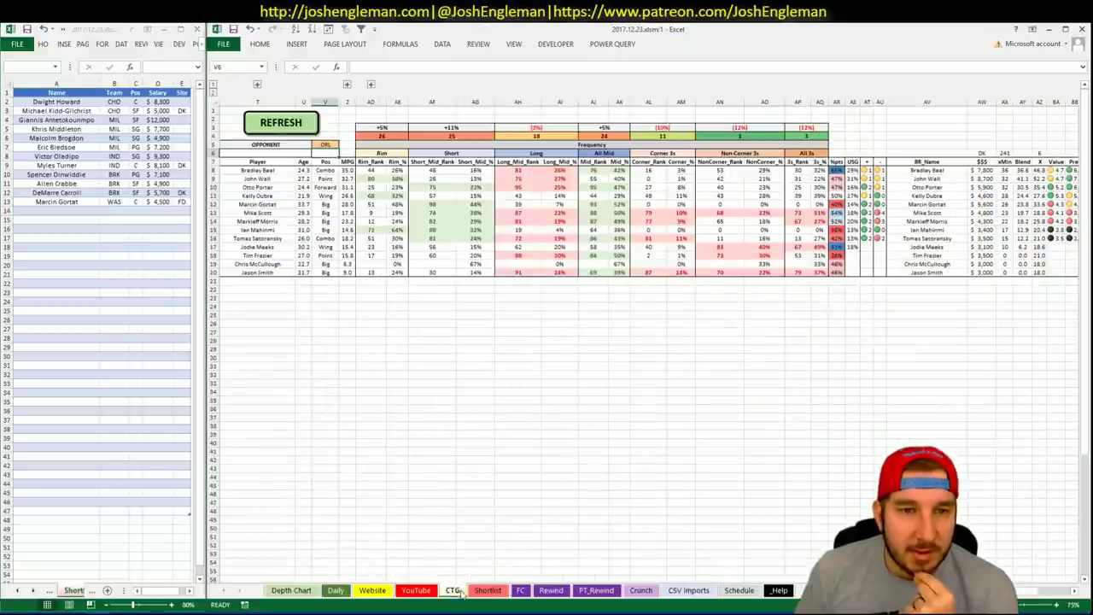
left_click(403, 577)
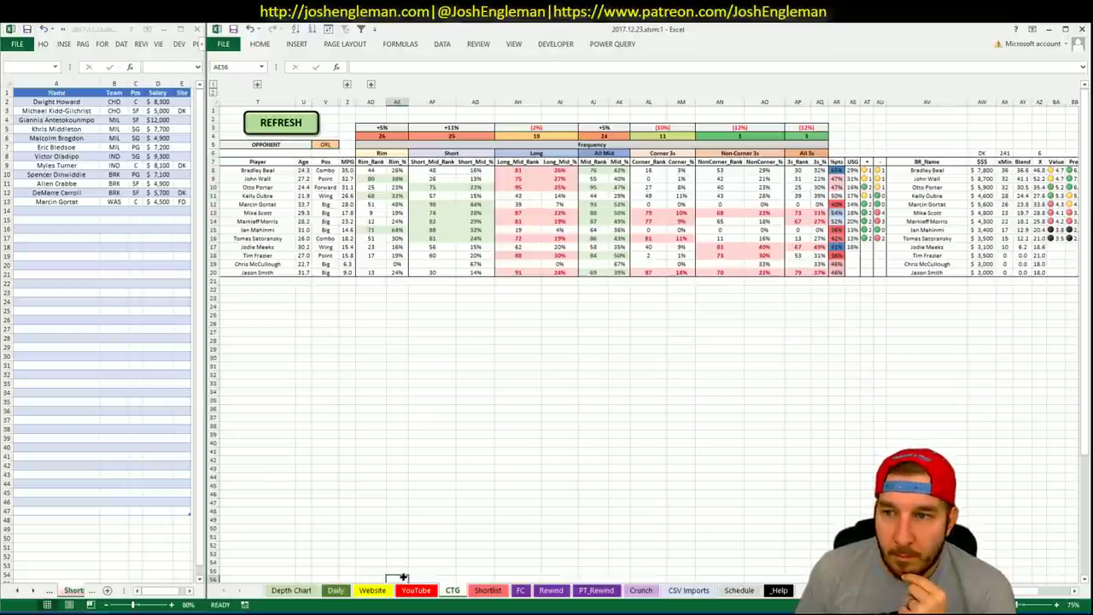
left_click(407, 590)
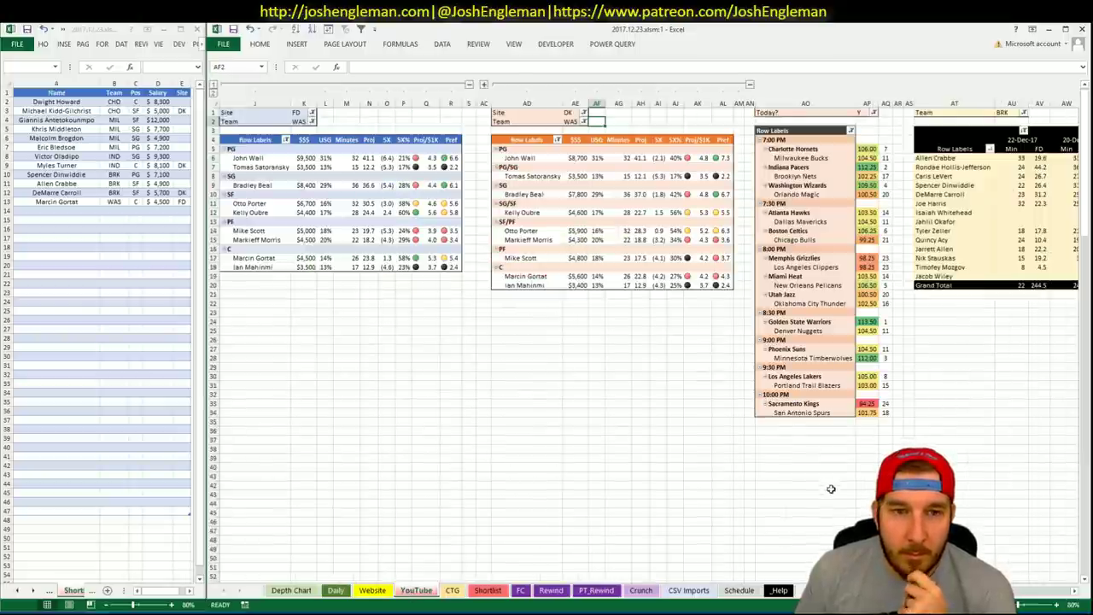
left_click(1011, 113)
type("WAS")
key("Return")
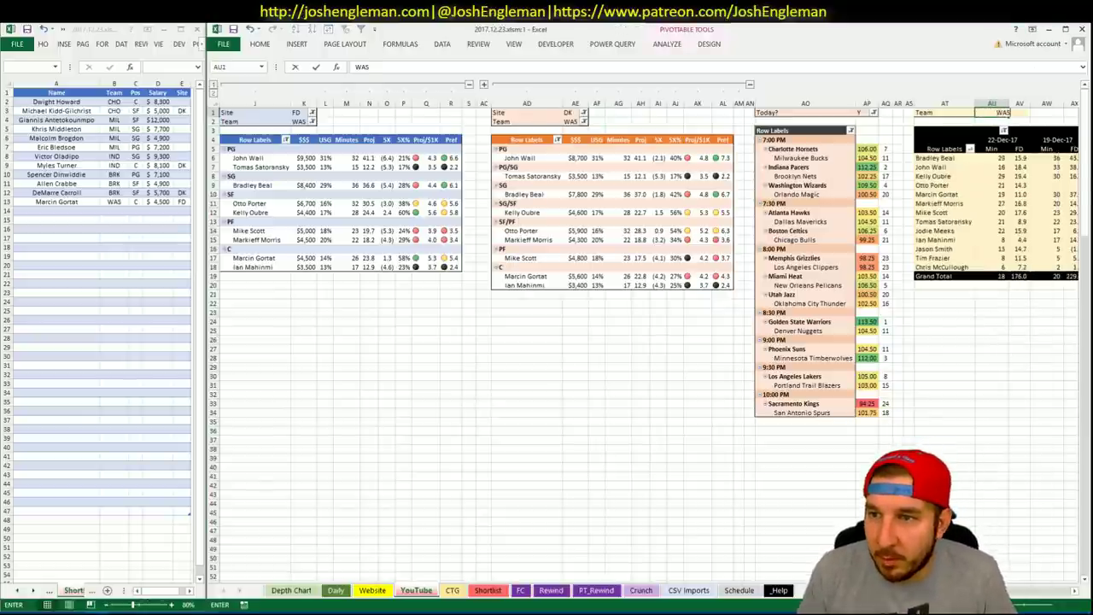
Step: Compare the Wizards' minutes and fantasy points in the recent-games table with their FD and DK projections
key("Tab")
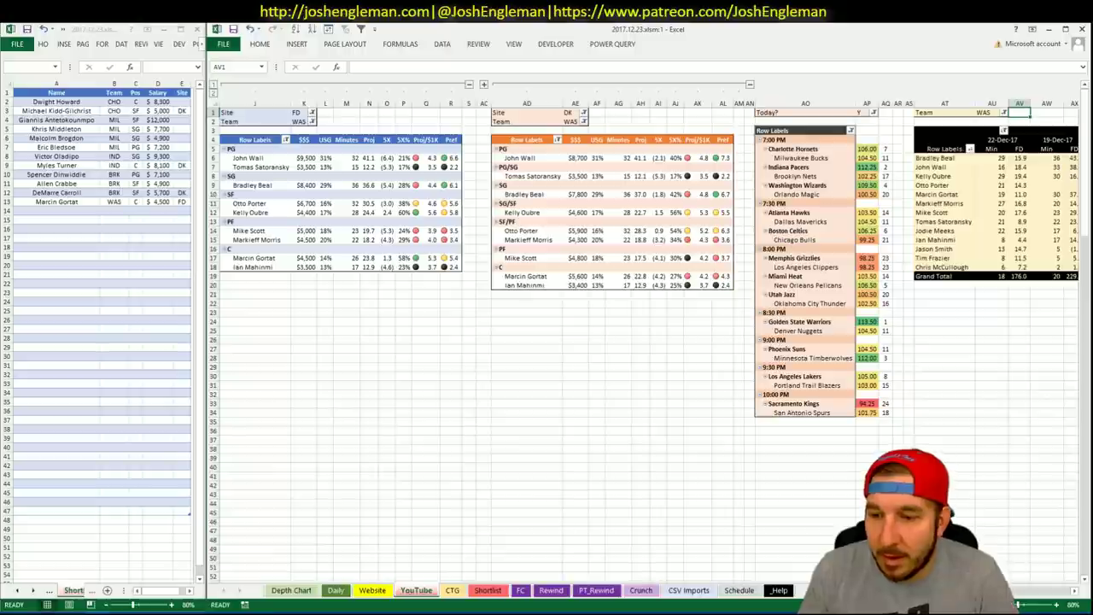
scroll(649, 330, "right", 3)
scroll(1030, 598, "right", 1)
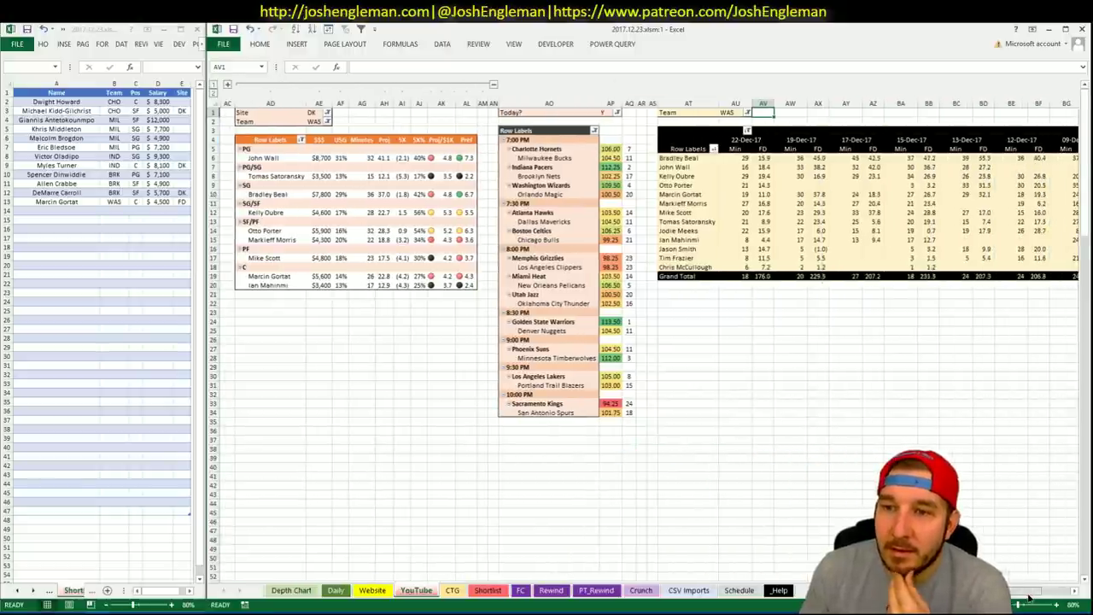
scroll(1030, 598, "left", 4)
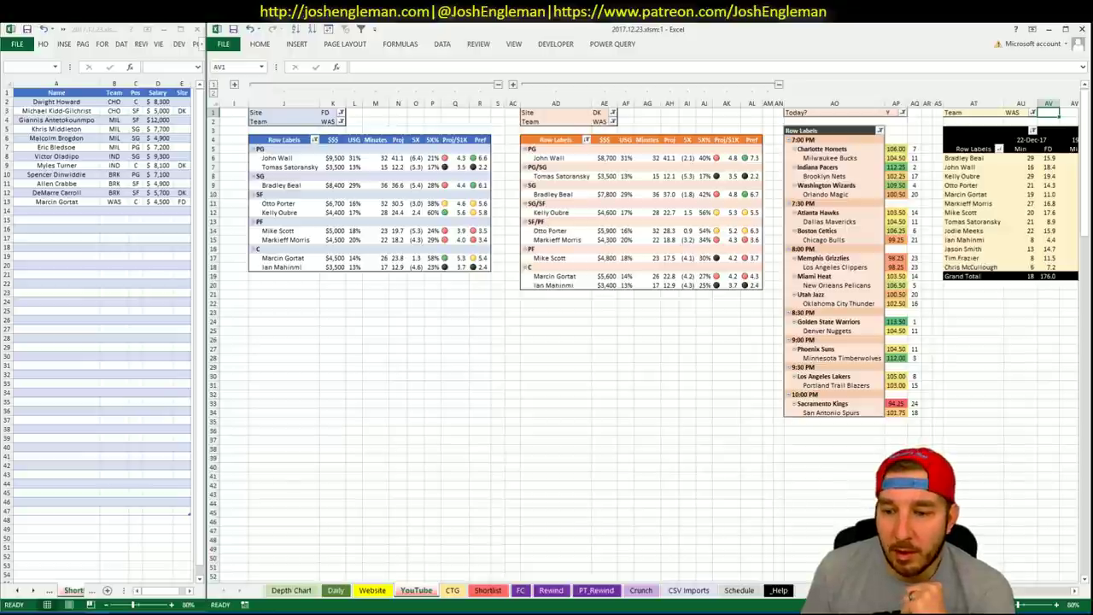
scroll(1073, 575, "right", 5)
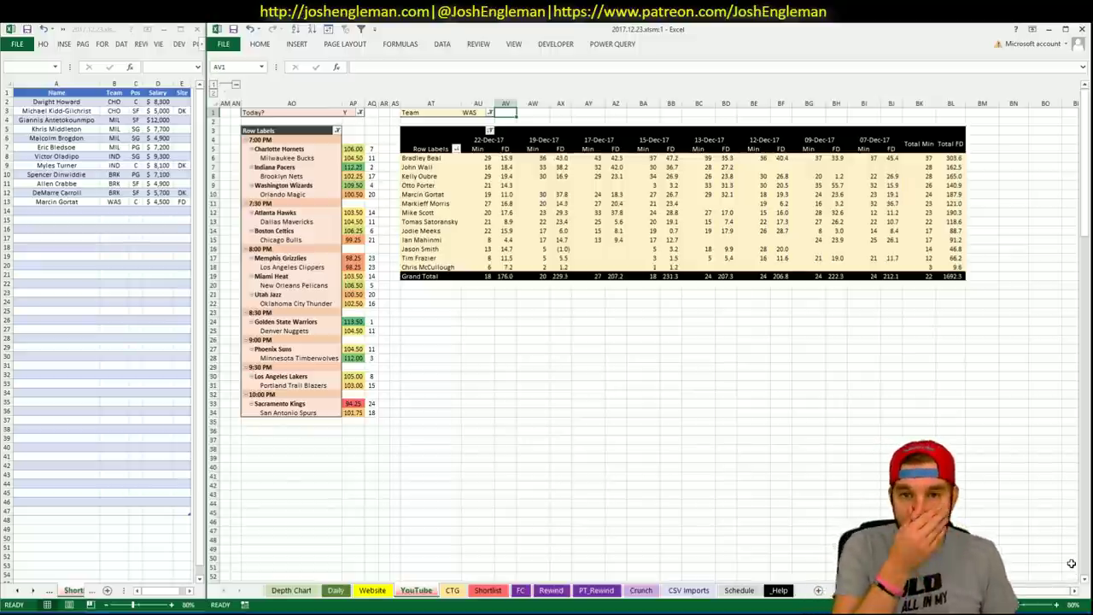
scroll(649, 341, "left", 5)
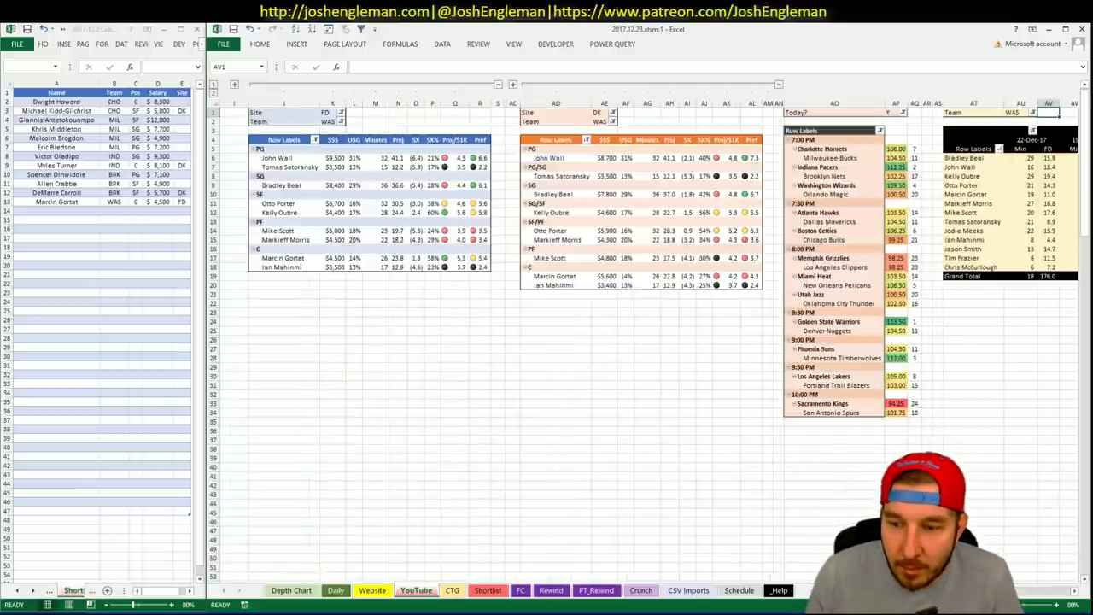
Step: Add Bradley Beal to the shortlist in the row below Marcin Gortat
left_click(77, 212)
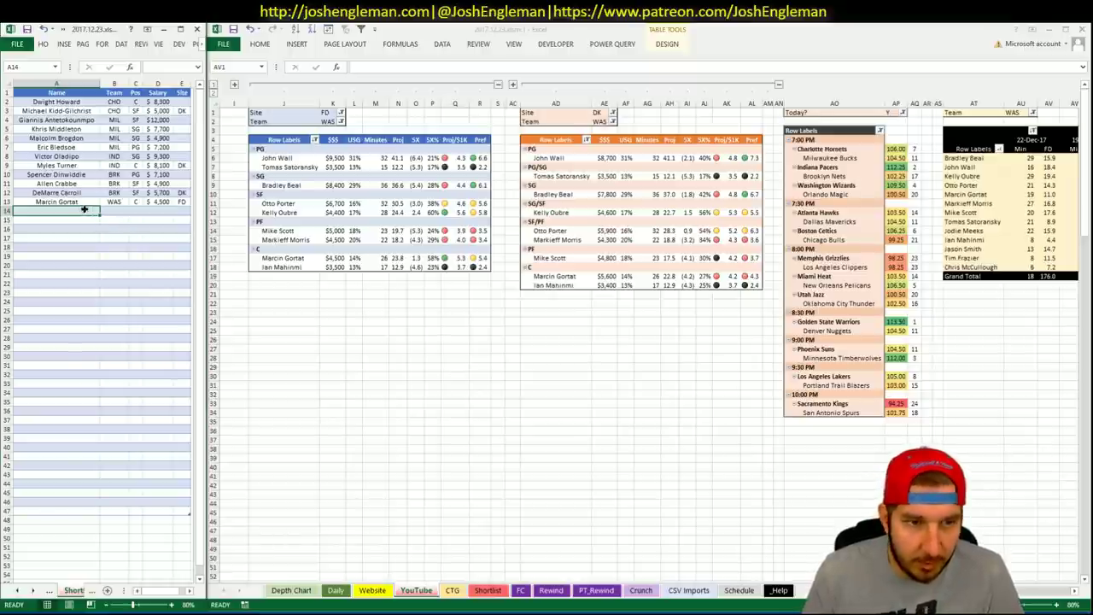
type("Bradlie")
key("BackSpace")
key("BackSpace")
type("ey Beal")
key("Return")
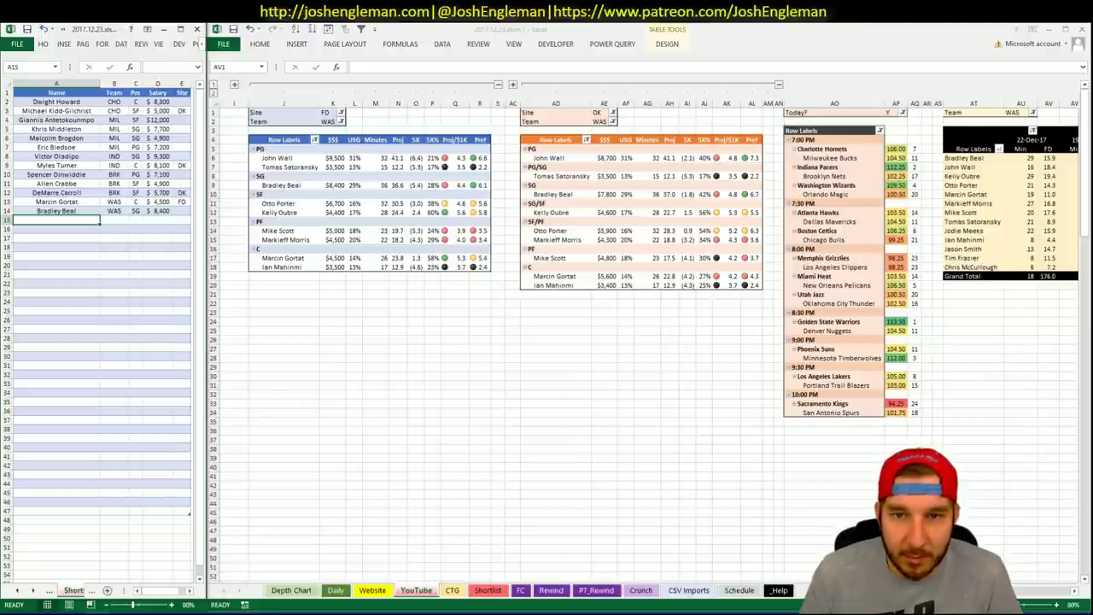
Step: Recheck Washington's recent games and switch the team filter of both the FD and DK projection tables to ORL
left_click(1049, 112)
scroll(649, 341, "right", 4)
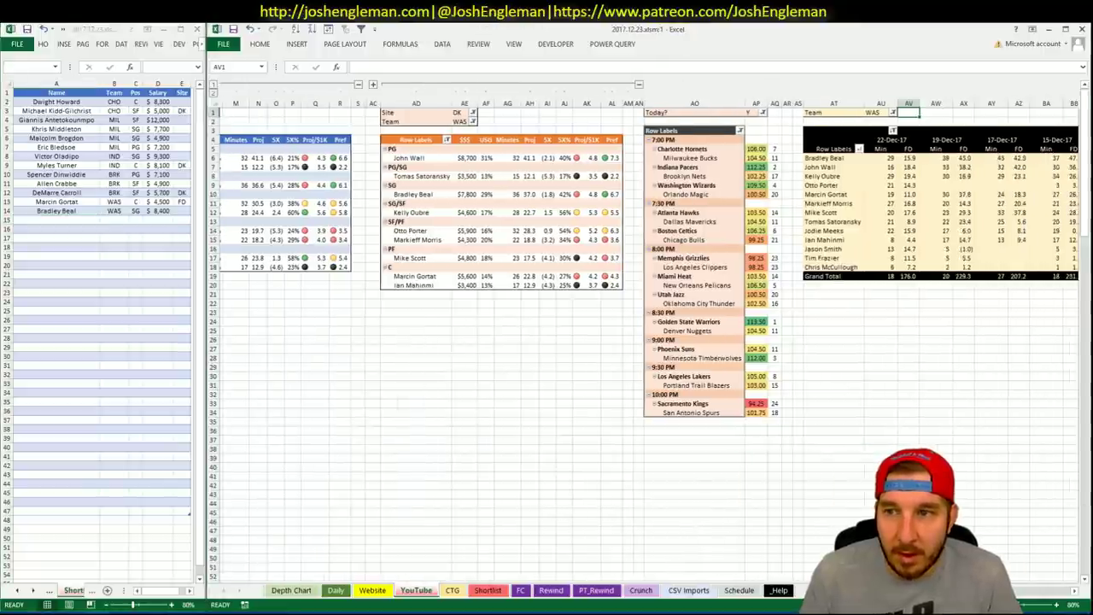
scroll(503, 402, "left", 3)
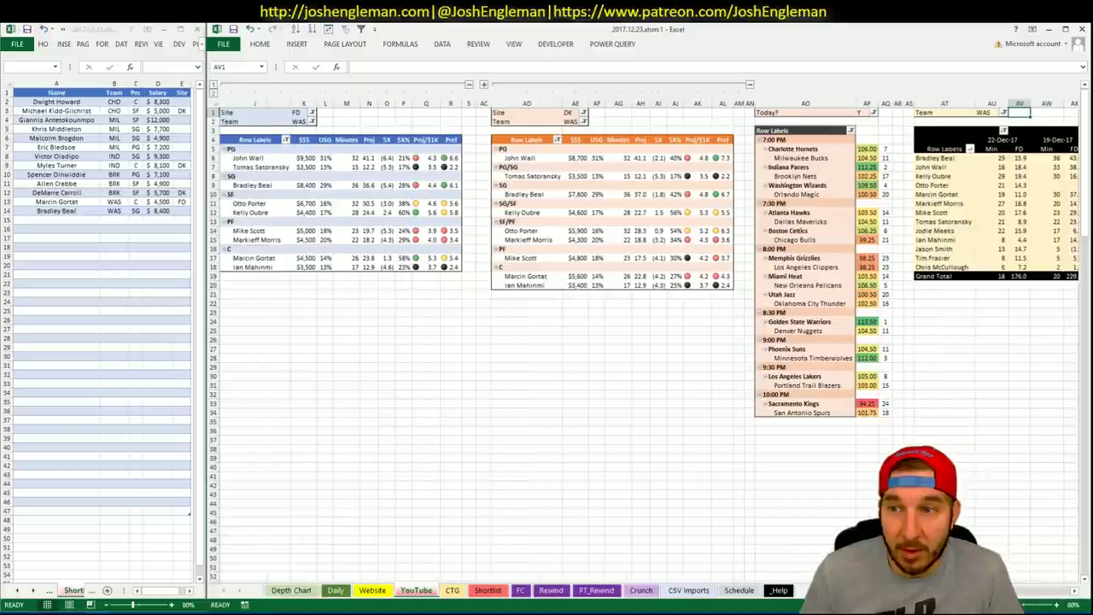
left_click(405, 375)
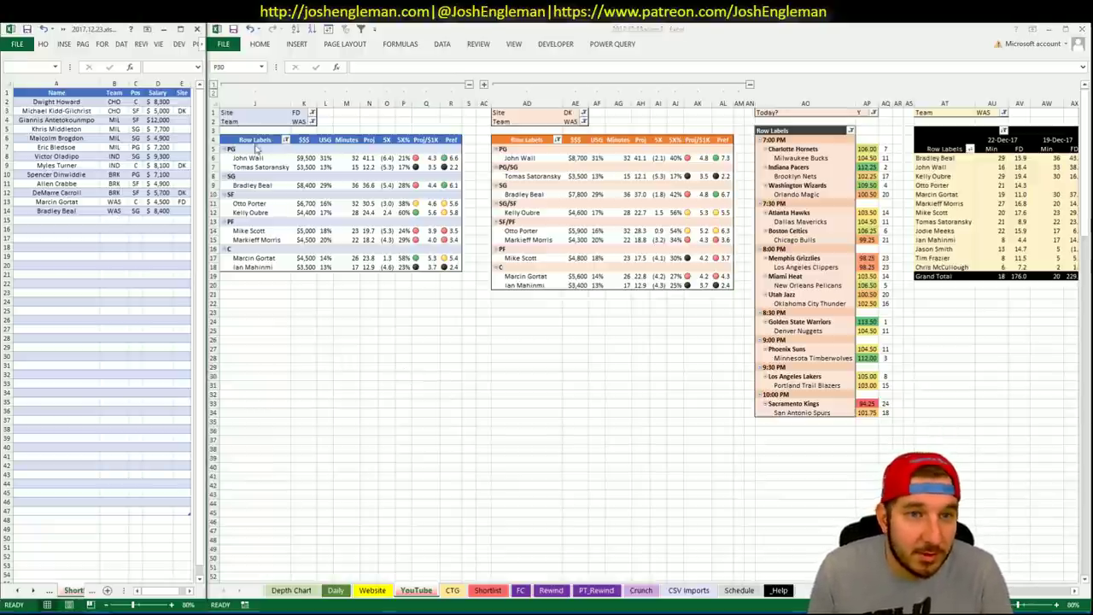
left_click(298, 121)
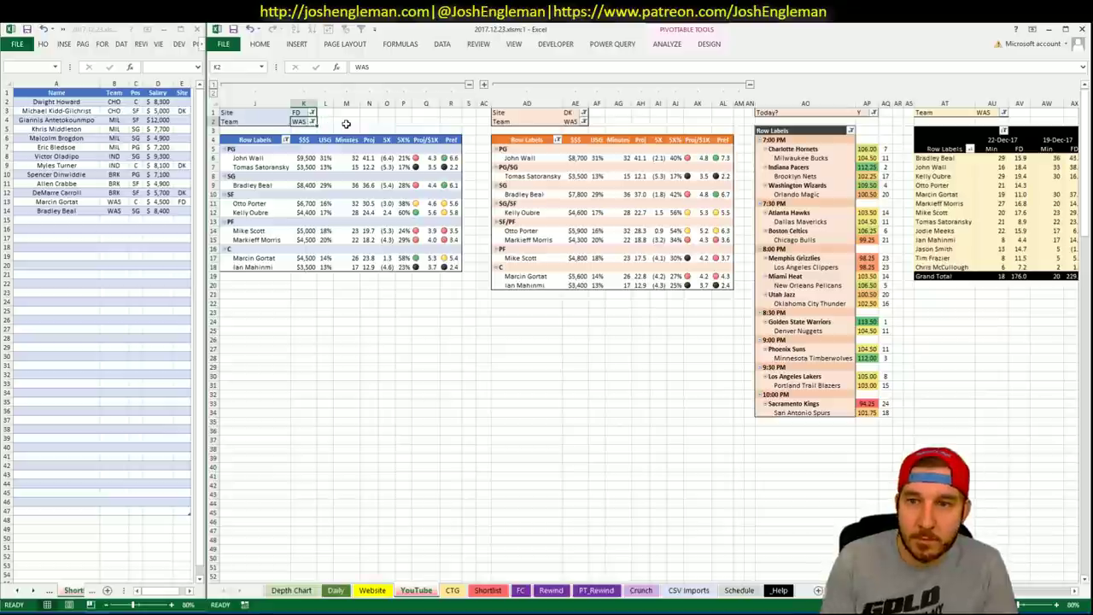
type("ORL")
key("Return")
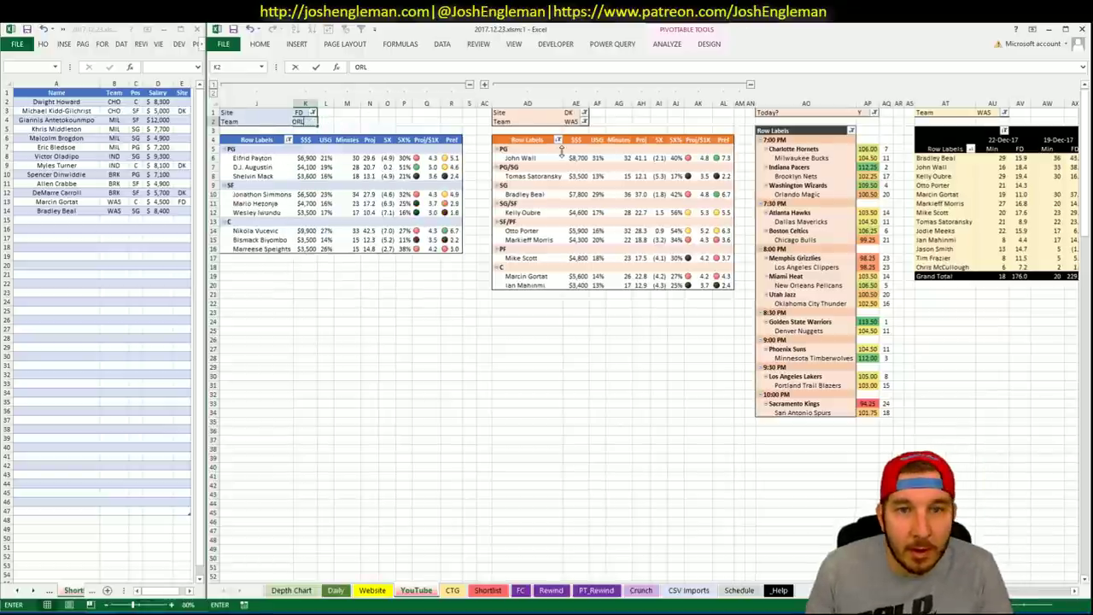
left_click(570, 121)
type("ORL")
key("Return")
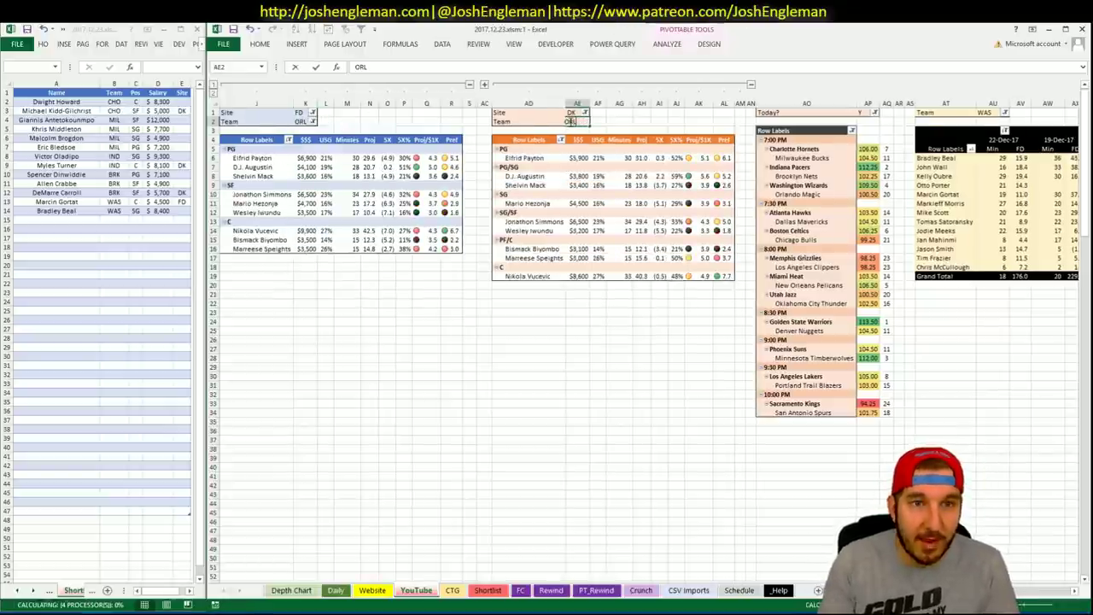
Step: Filter the recent-games table on the YouTube sheet to team ORL
left_click(986, 112)
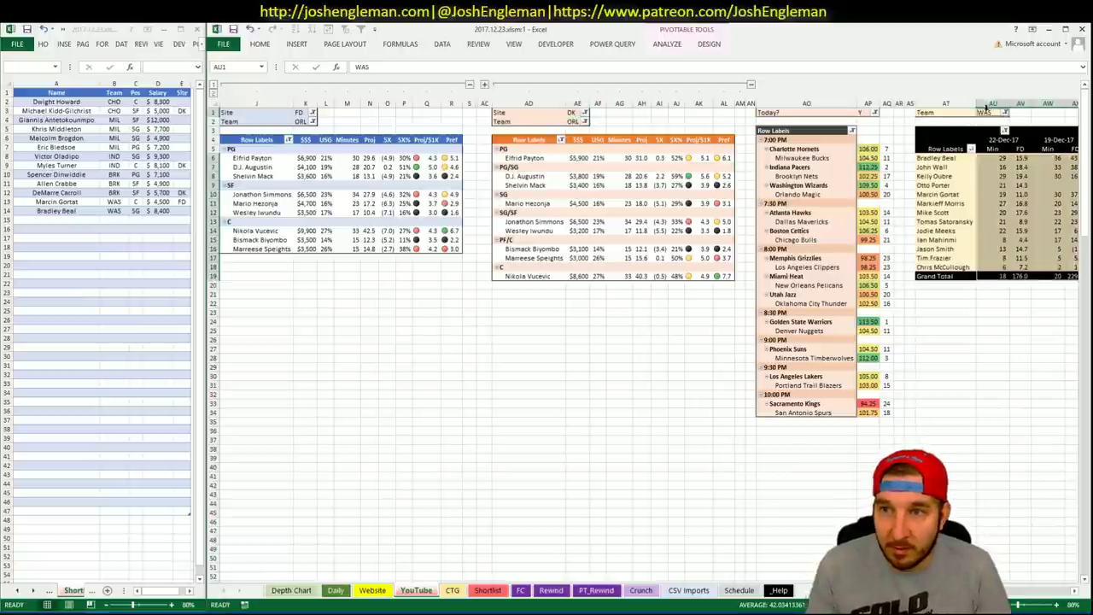
type("ORL")
key("Return")
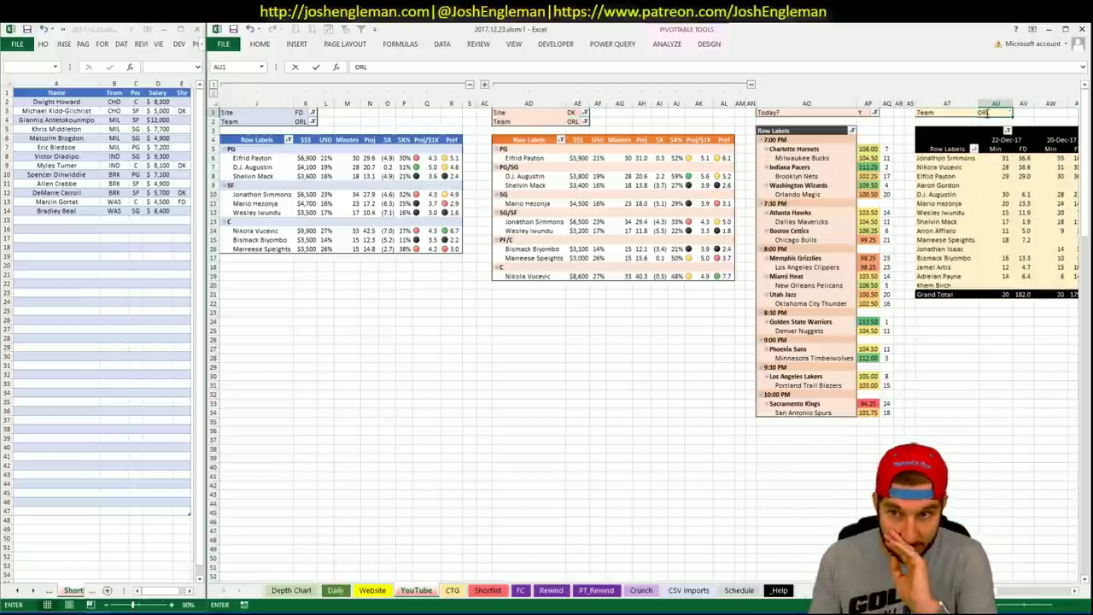
key("Return")
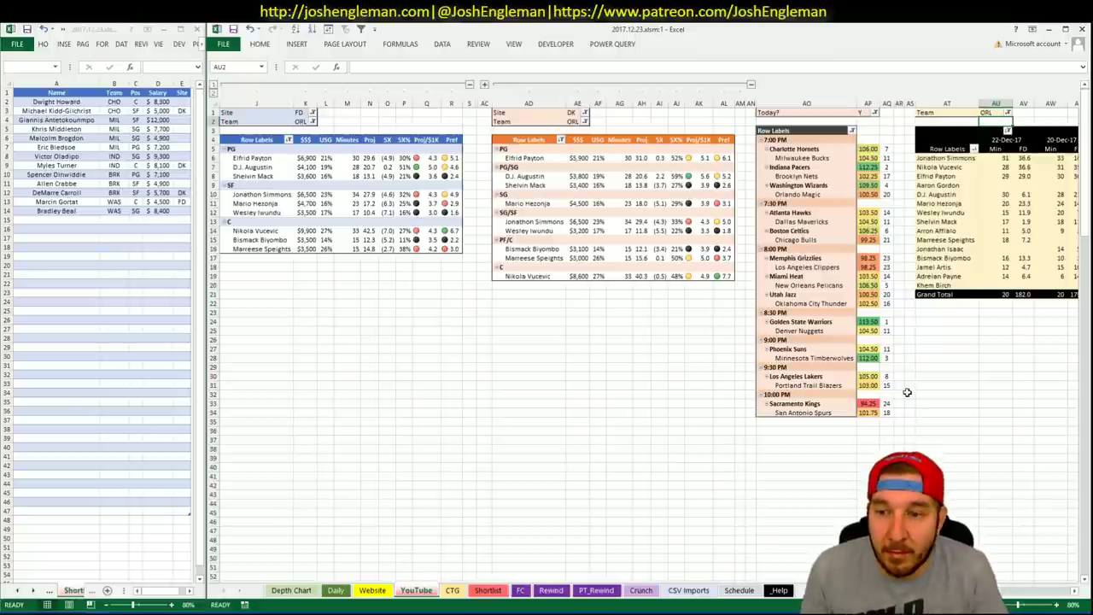
Step: Switch to the browser, search Cleaning the Glass for the Orlando Magic and open their shooting frequency table
left_click(448, 345)
left_click(42, 612)
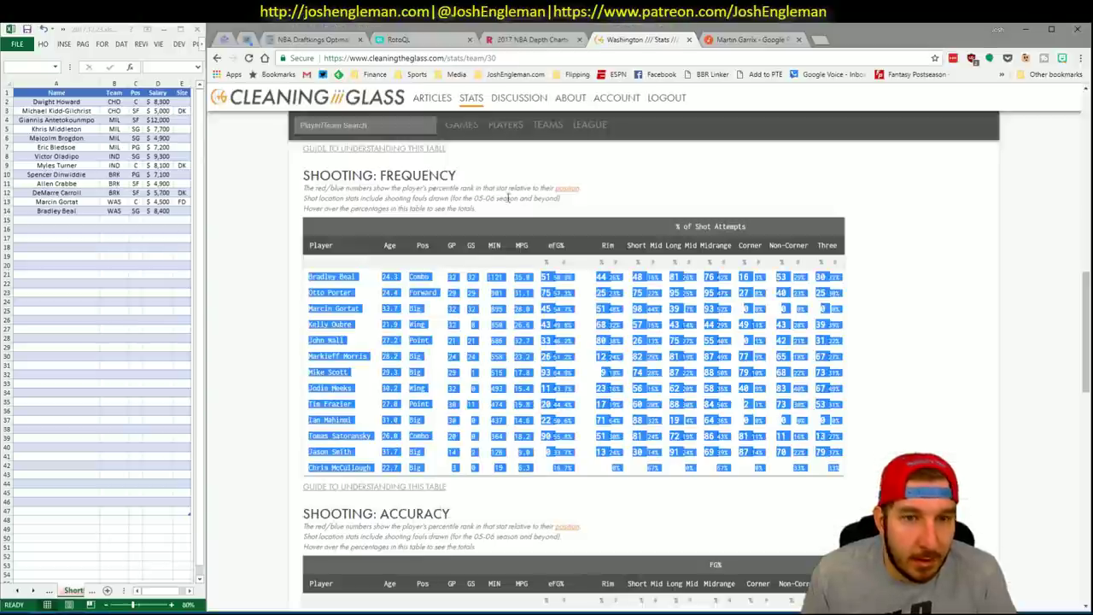
left_click(367, 128)
type("magic")
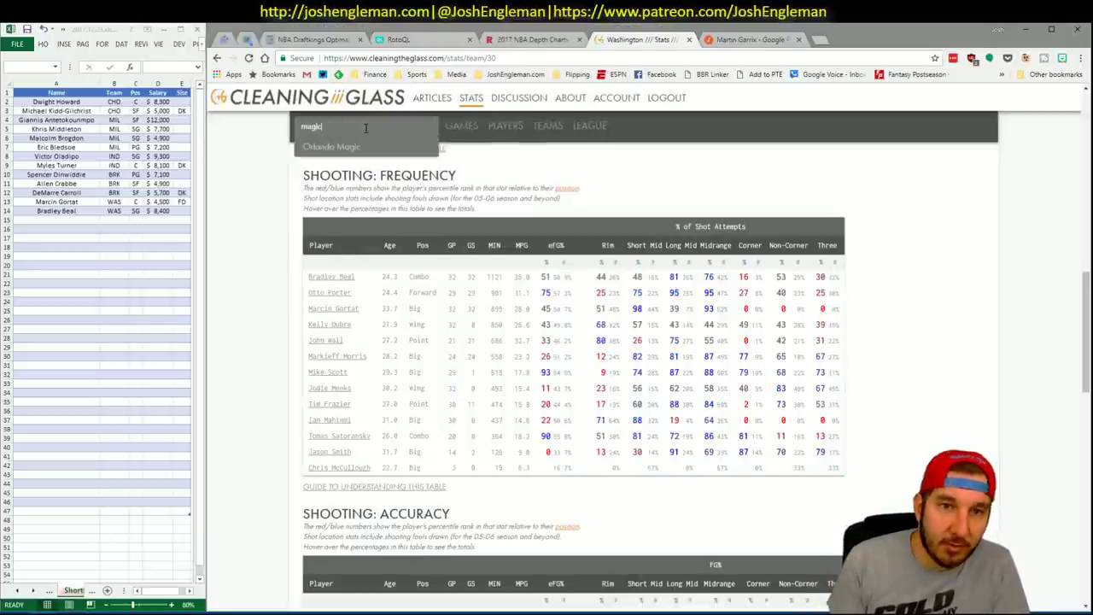
key("Down")
key("Return")
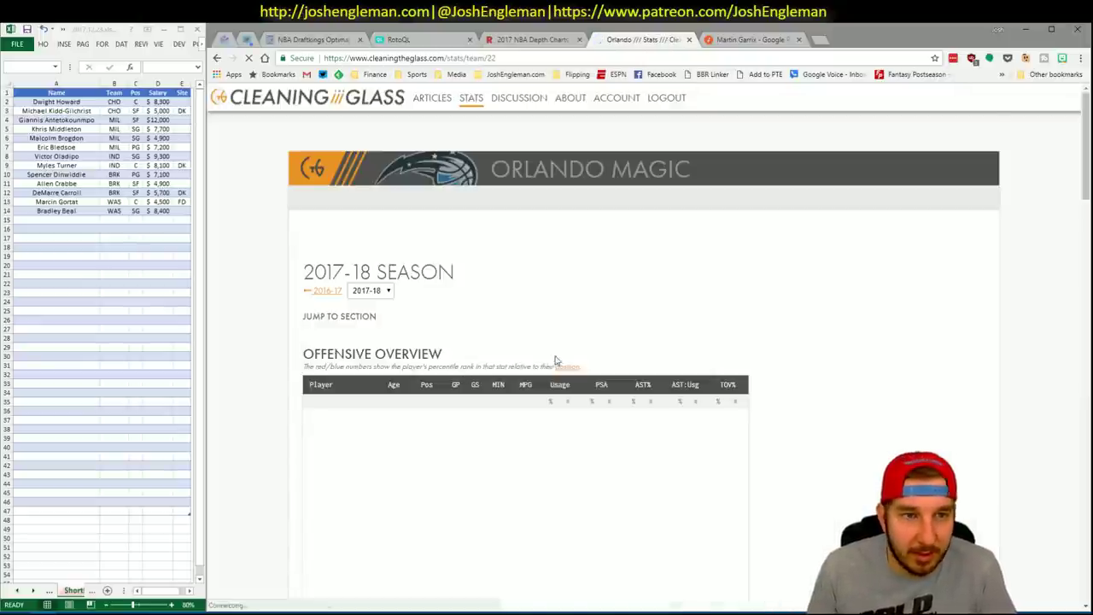
left_click(472, 330)
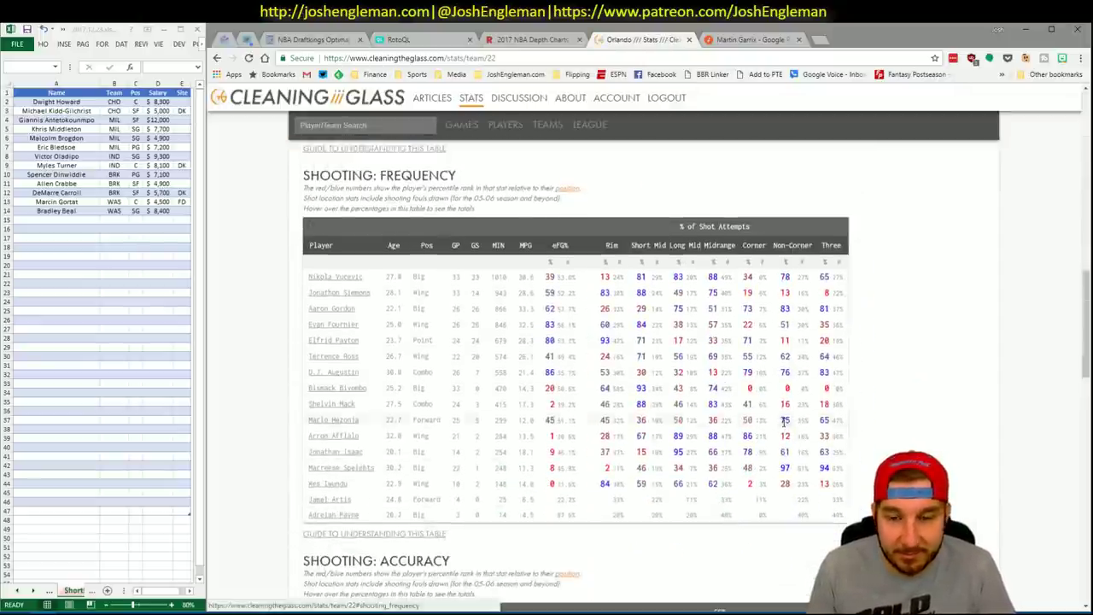
Step: Copy the Magic's shooting frequency rows into the Excel workbook, refresh the CTG sheet and set the opponent to WAS
left_click_drag(842, 514, 309, 285)
key("alt+Tab")
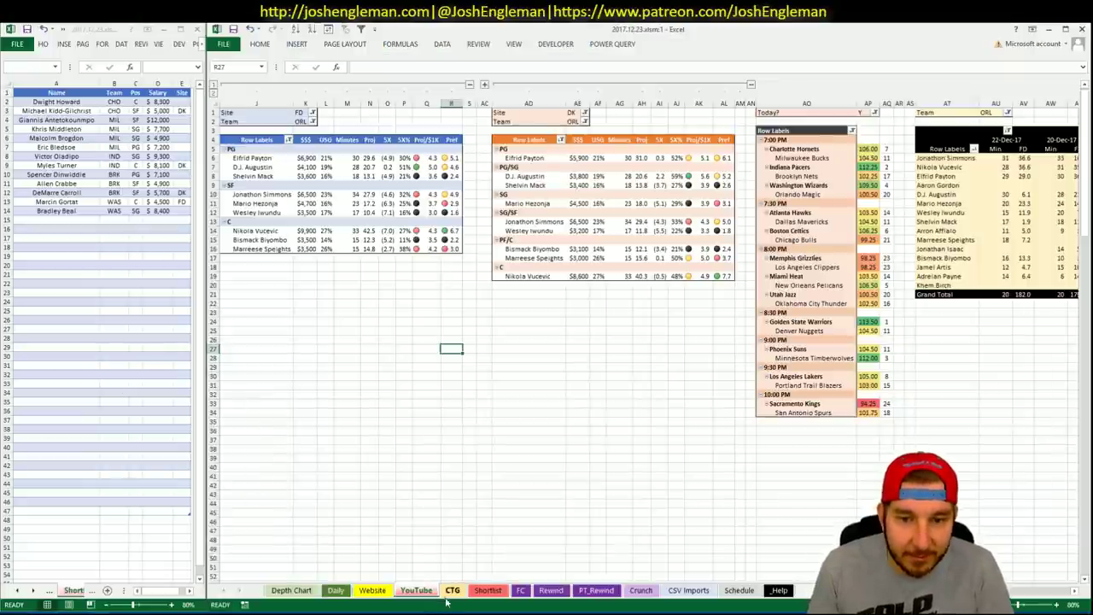
left_click(453, 590)
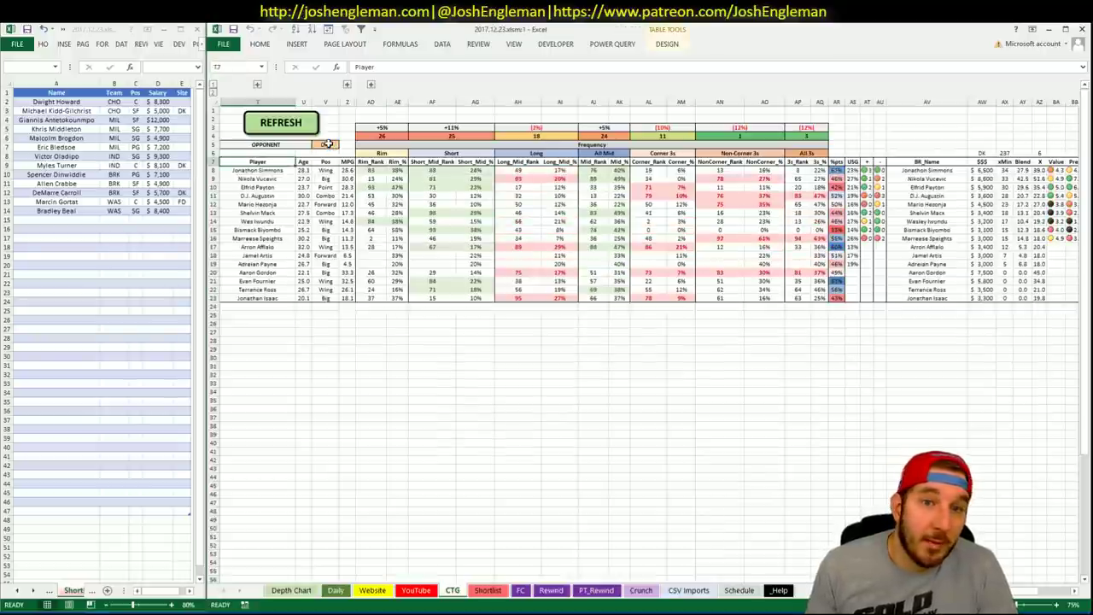
left_click(517, 366)
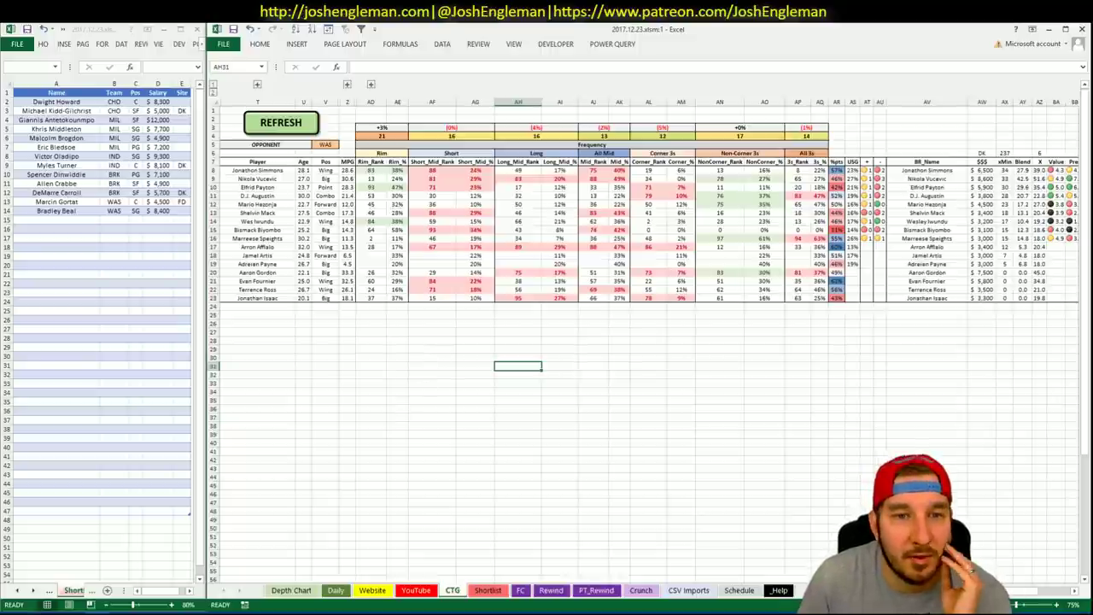
Step: Return to the YouTube sheet and compare Orlando's recent-game minutes and fantasy points with the FD and DK projections
left_click(415, 592)
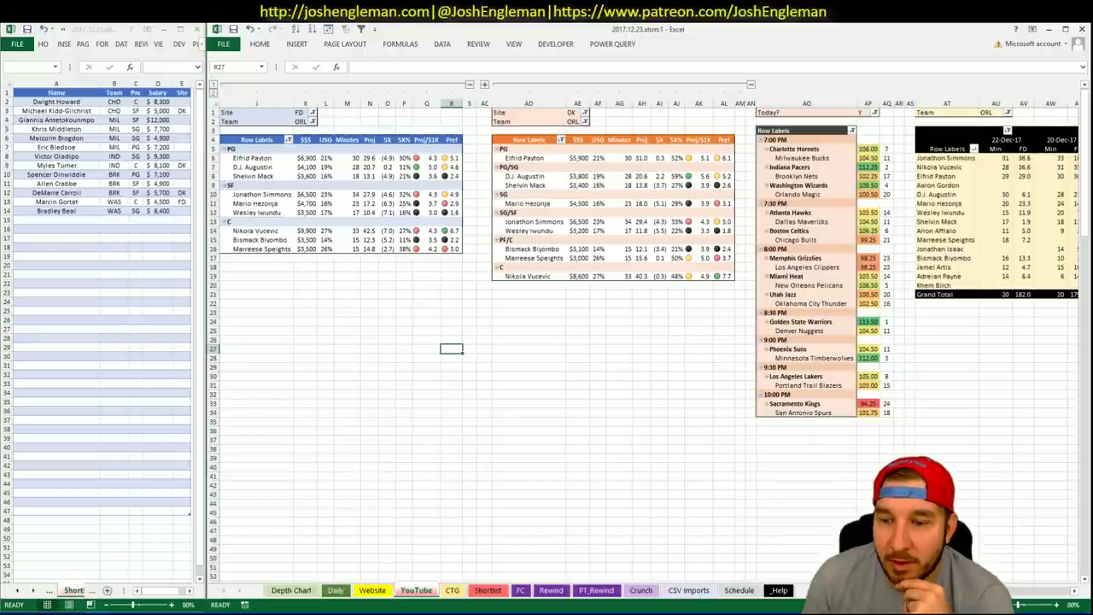
left_click_drag(965, 591, 1032, 598)
scroll(1031, 599, "left", 1)
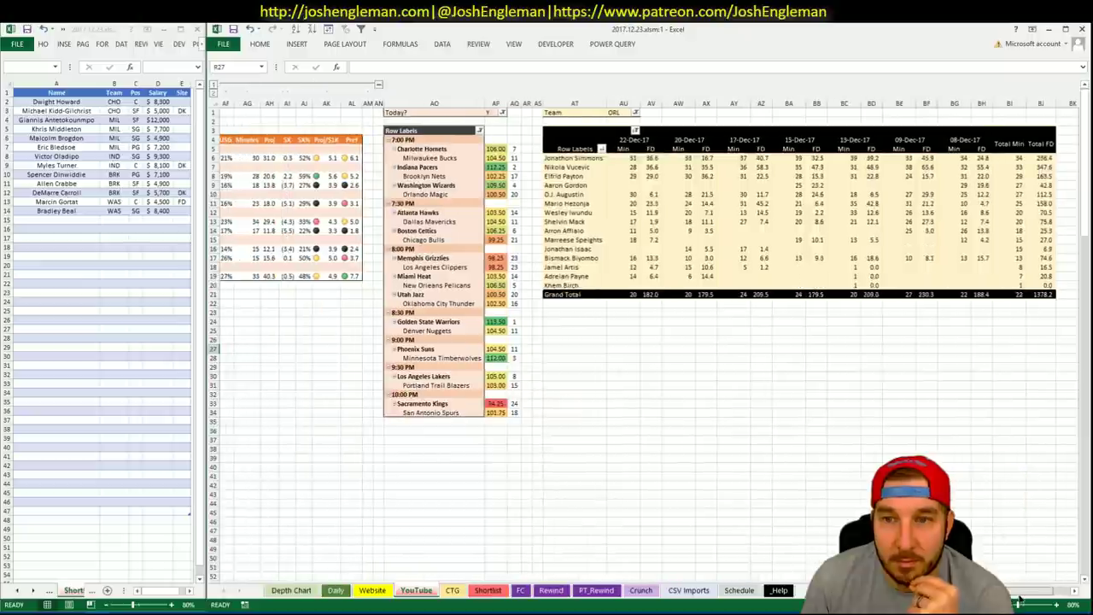
scroll(1031, 599, "left", 3)
scroll(1042, 600, "right", 4)
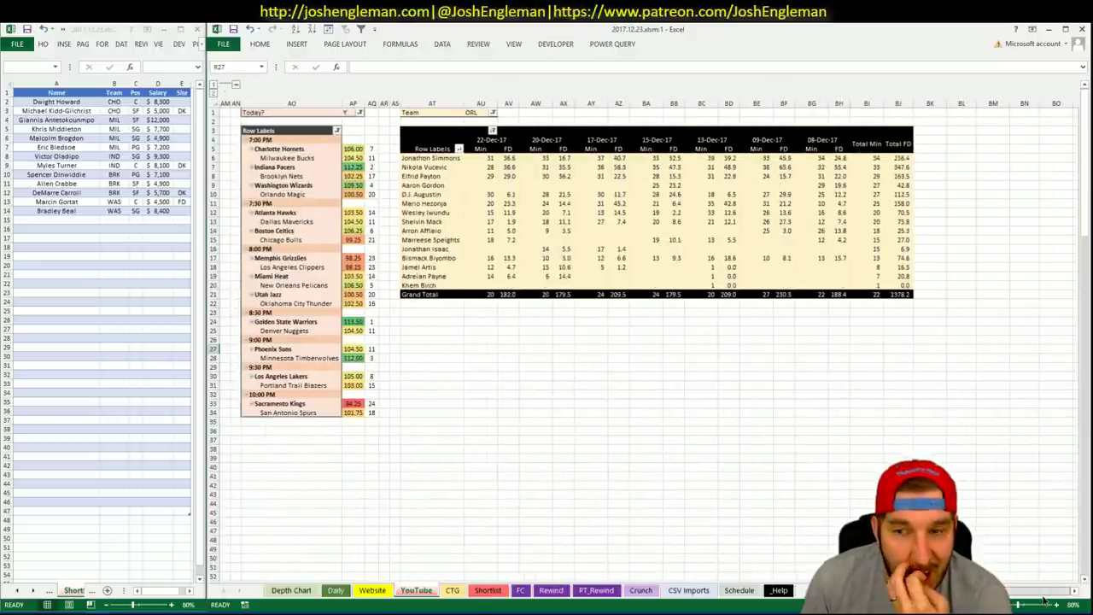
scroll(1044, 601, "left", 6)
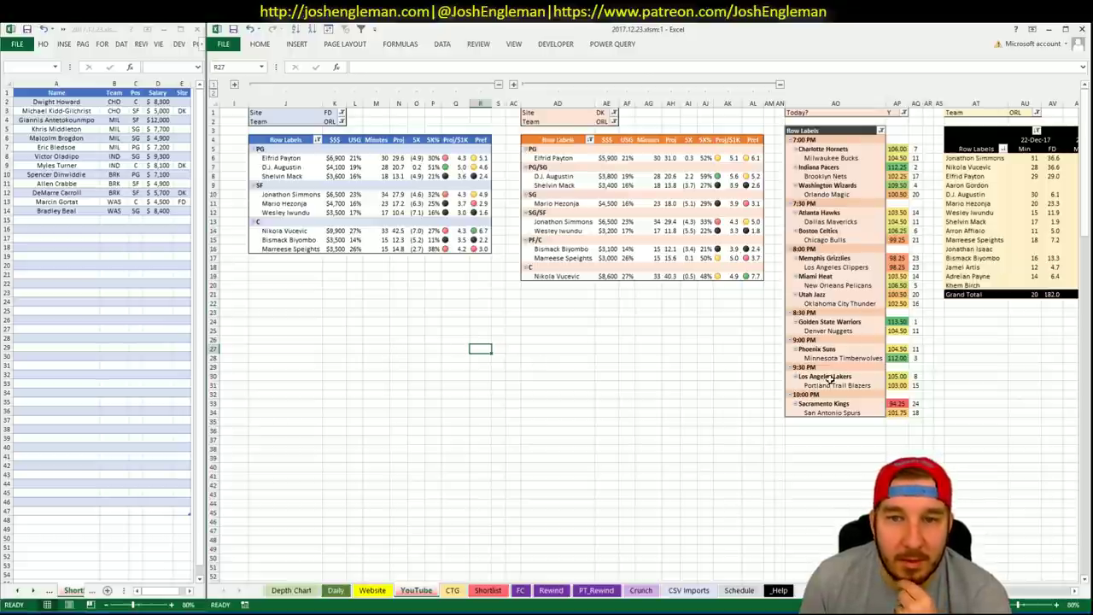
scroll(649, 274, "right", 3)
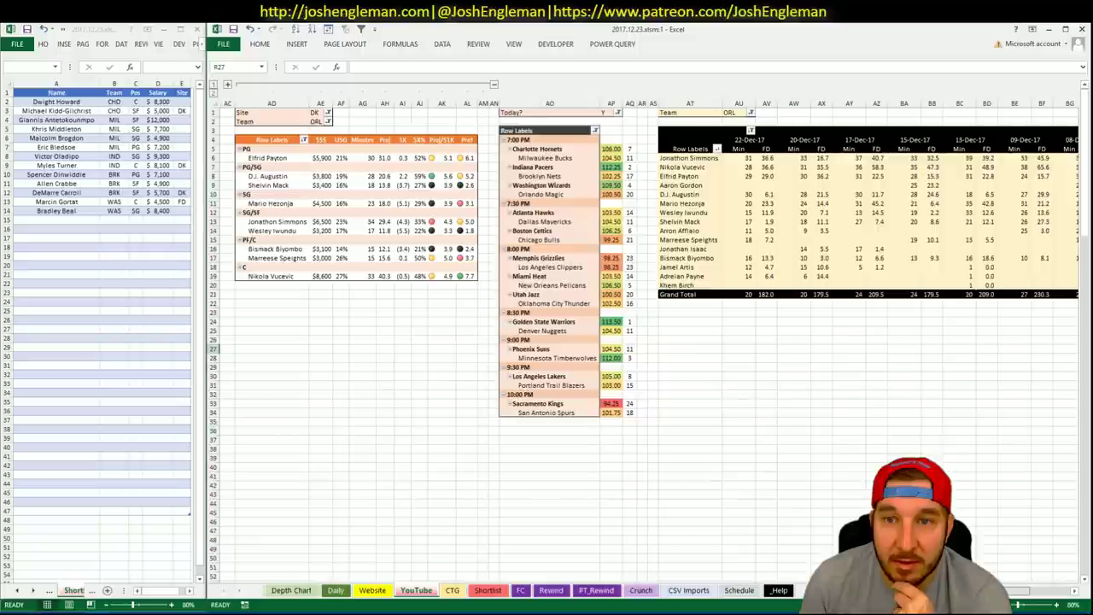
scroll(649, 273, "left", 2)
scroll(649, 274, "right", 2)
scroll(649, 273, "left", 3)
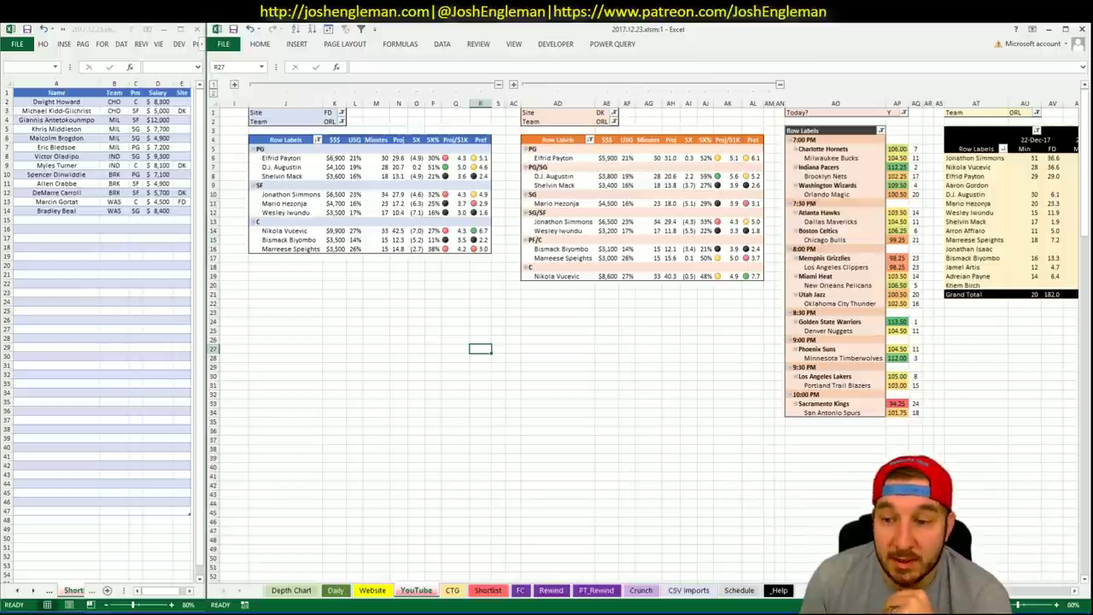
scroll(650, 273, "right", 3)
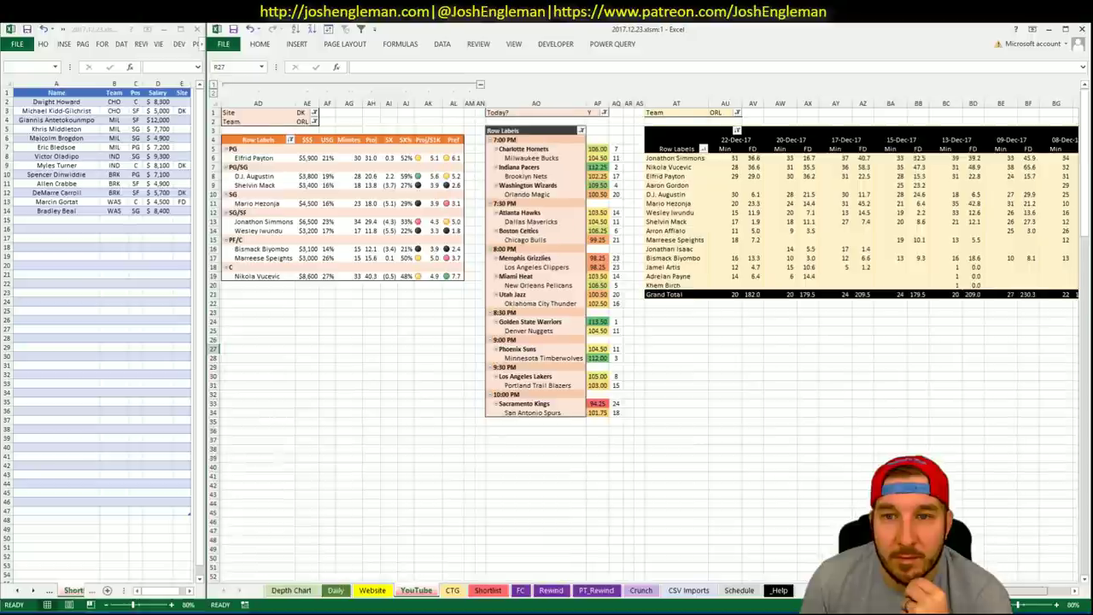
scroll(521, 253, "left", 3)
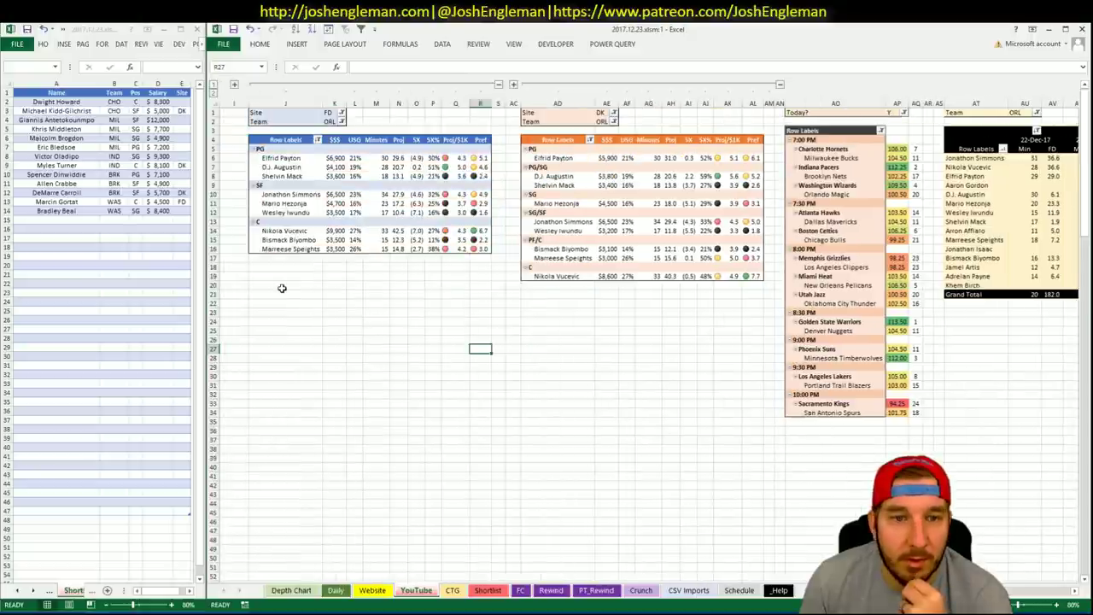
Step: Add Nikola Vucevic to the shortlist below Bradley Beal with site DK
left_click(61, 220)
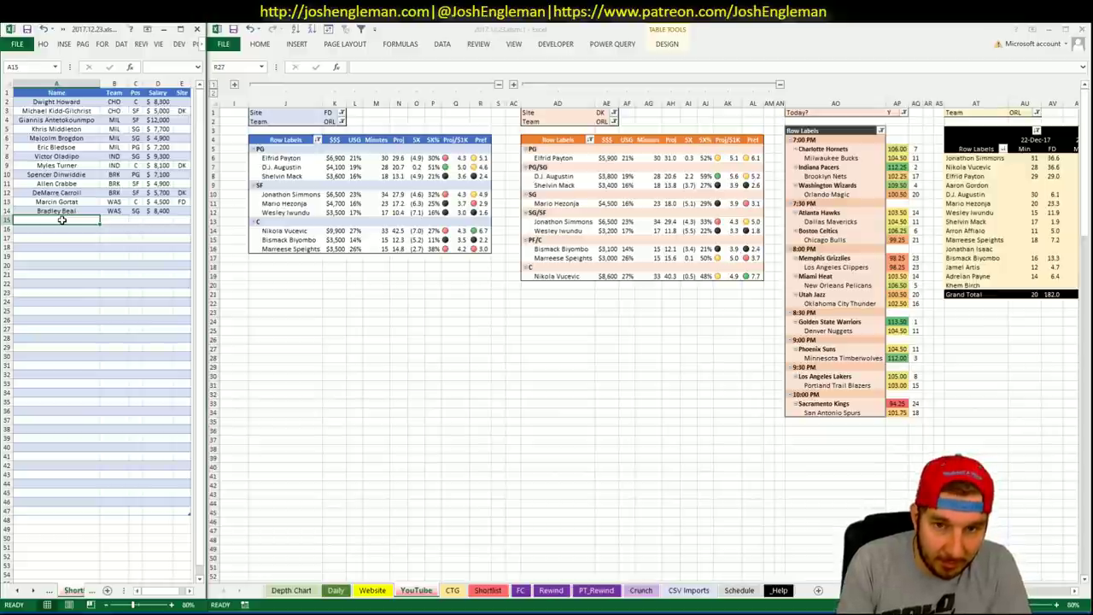
type("Nikola")
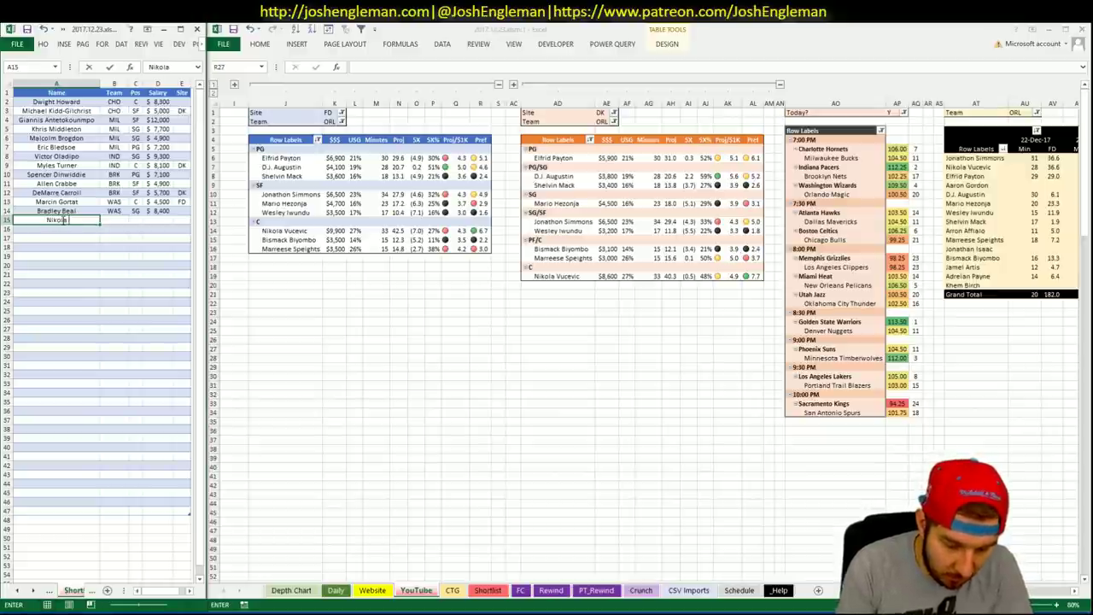
type(" Vucevic")
key("Return")
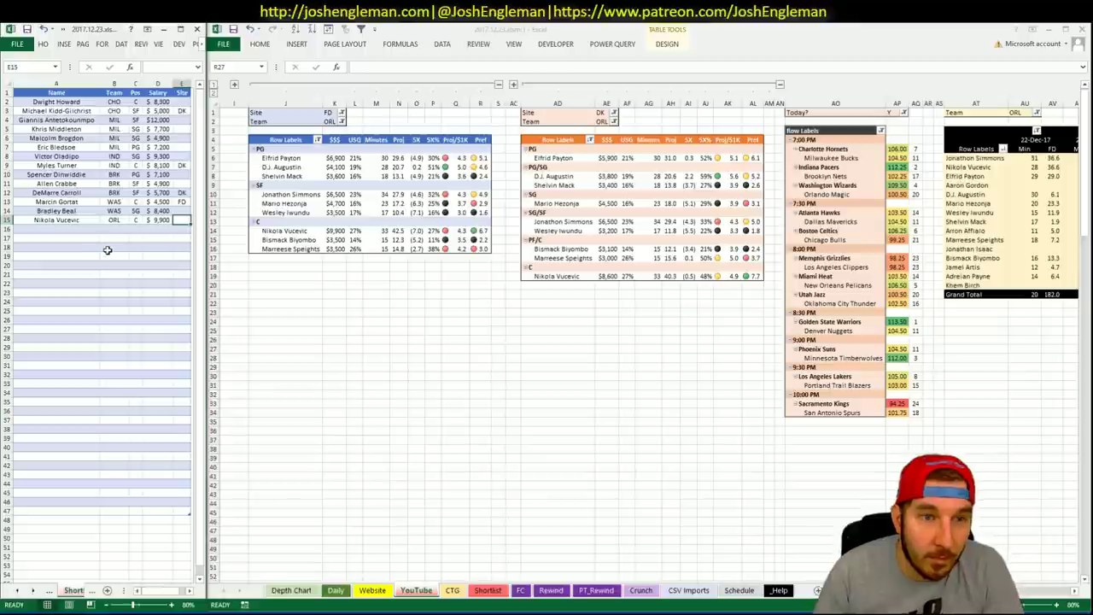
type("DK")
key("Return")
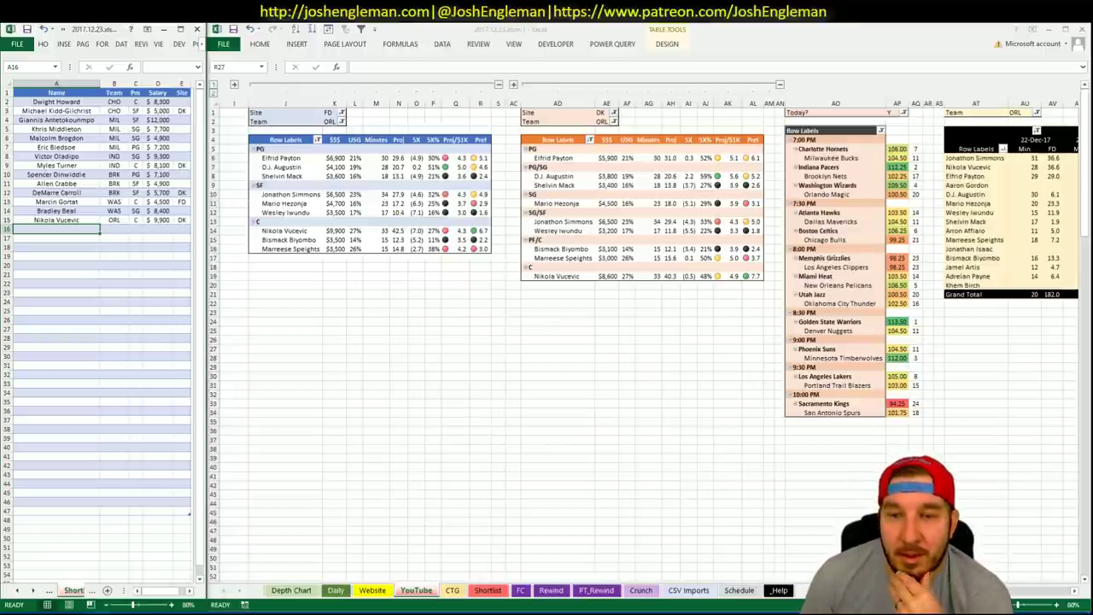
Step: Review Orlando's minutes and fantasy points across its recent games against the FD and DK projections
scroll(650, 342, "right", 5)
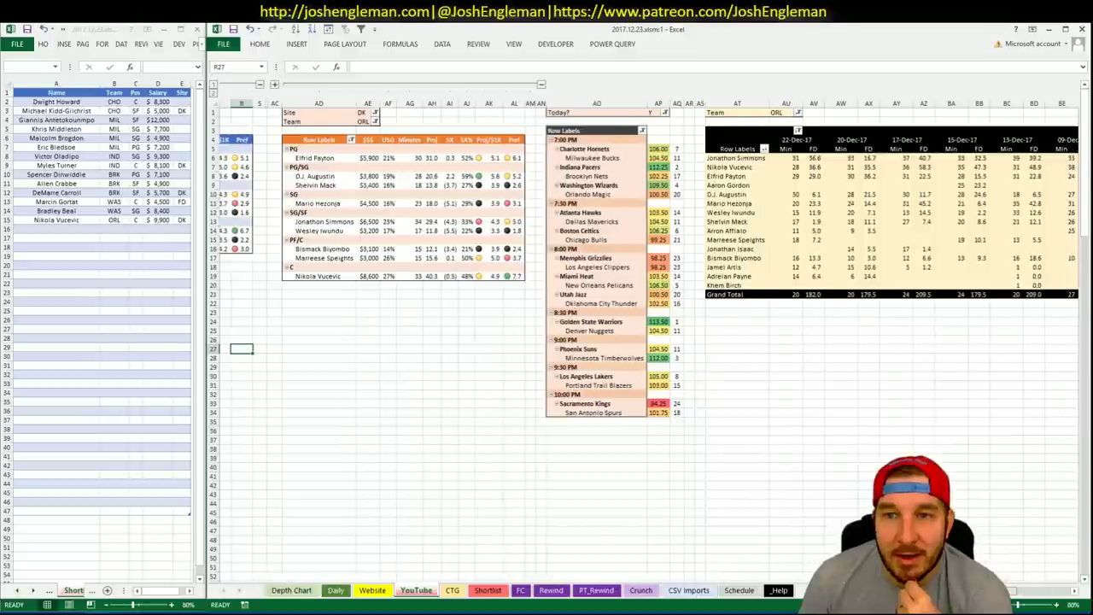
scroll(1026, 592, "right", 3)
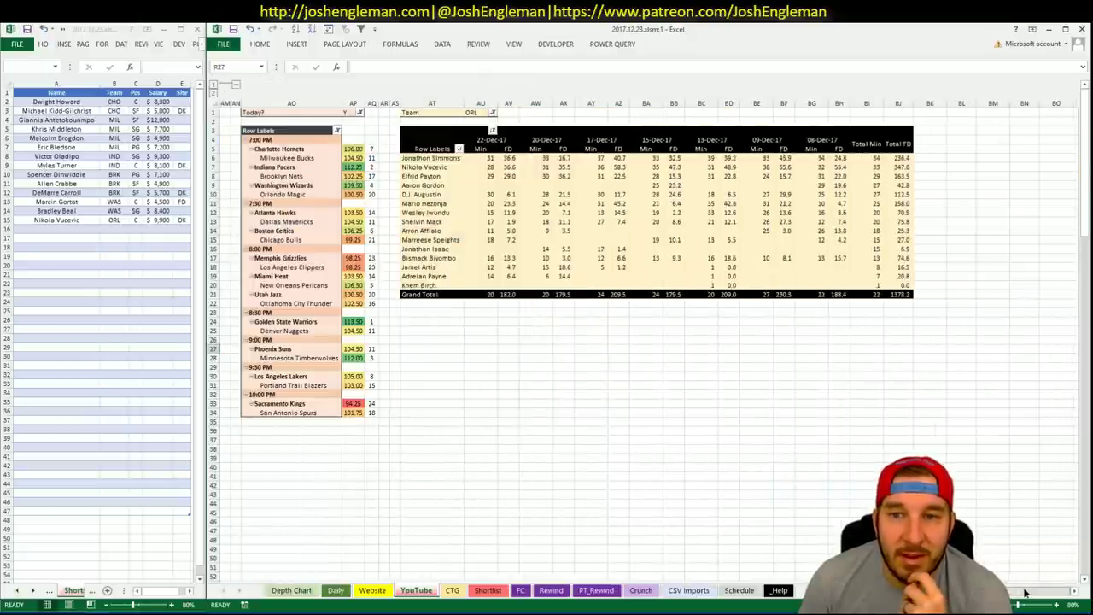
scroll(1021, 592, "left", 3)
scroll(1021, 592, "left", 4)
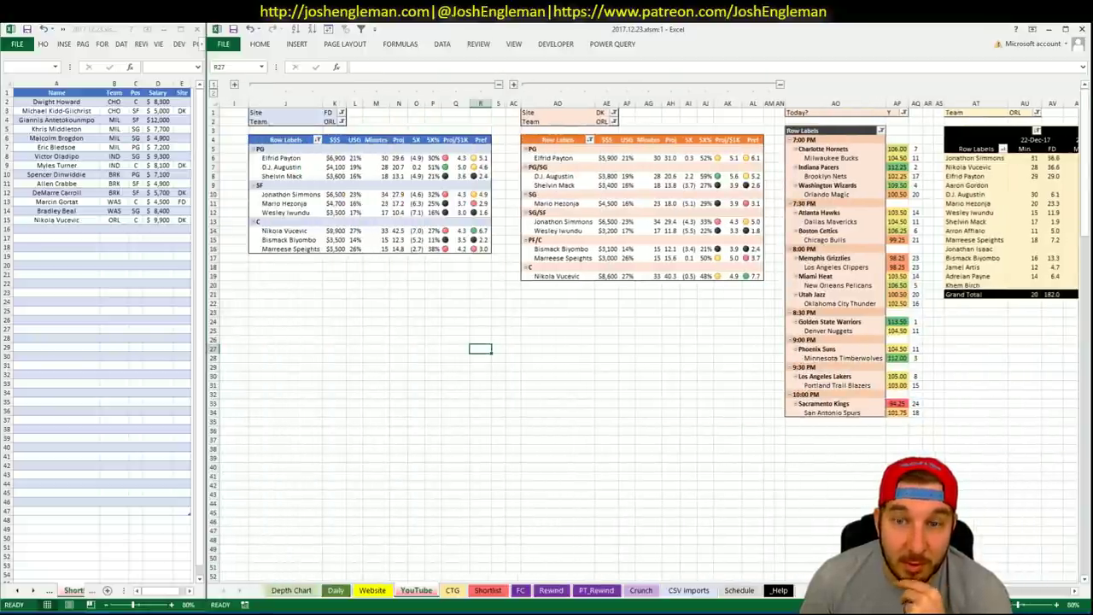
left_click(562, 339)
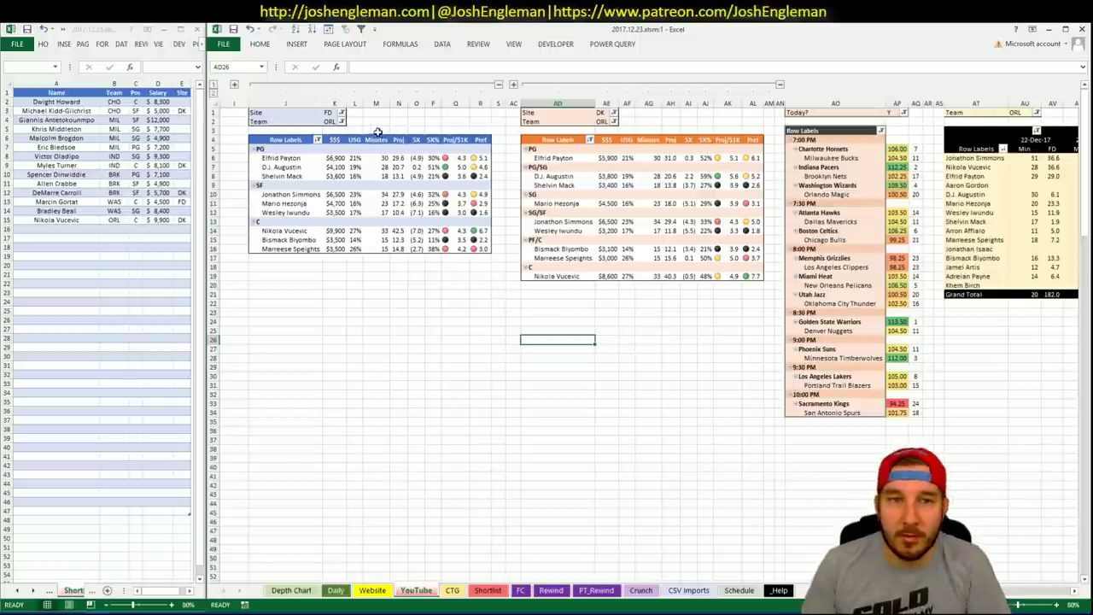
Step: Set the team filter to ATL in the FD projections, DK projections and recent-games tables
left_click(333, 121)
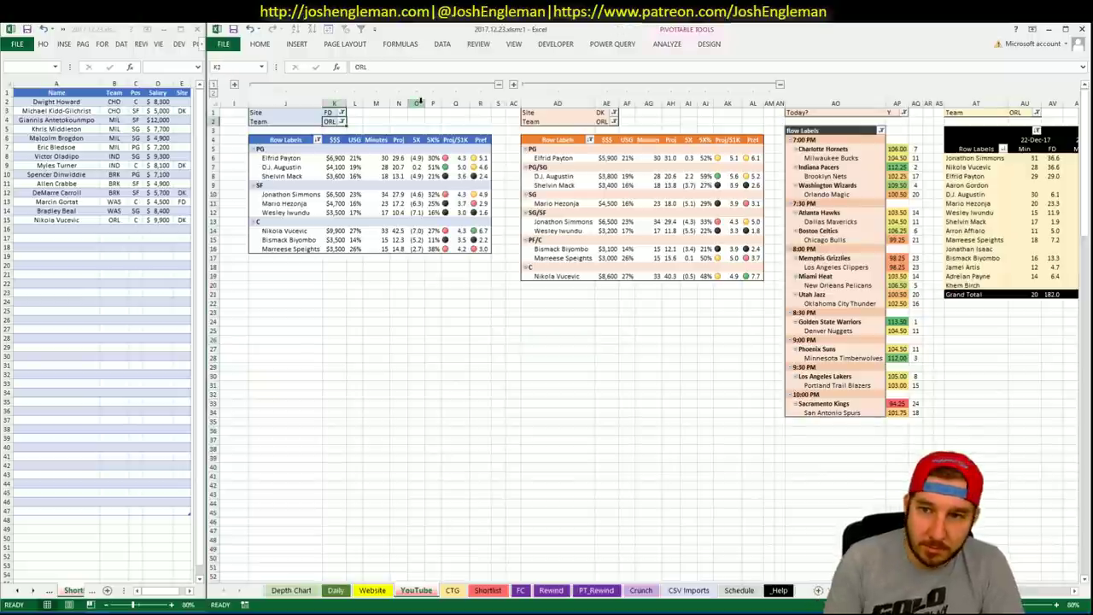
type("ATL")
key("Return")
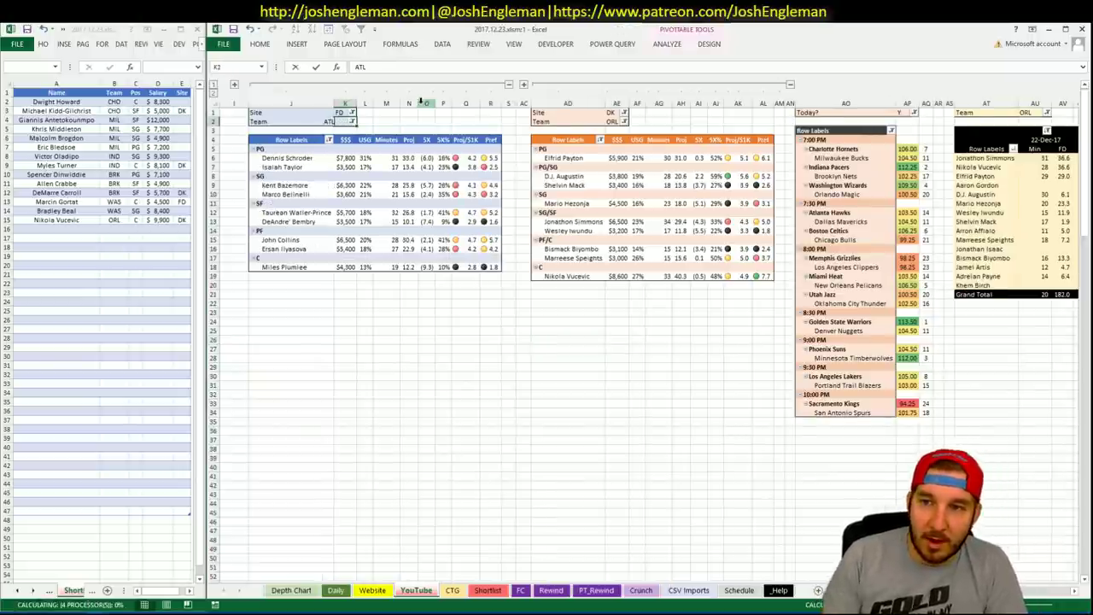
type("ATL")
left_click(611, 118)
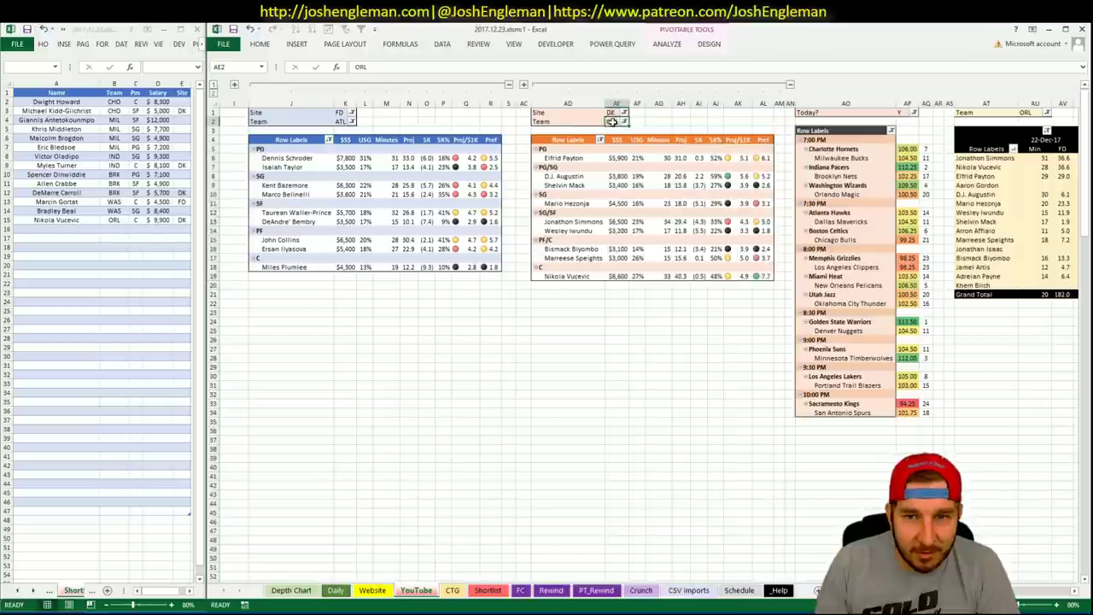
type("ATL")
key("Return")
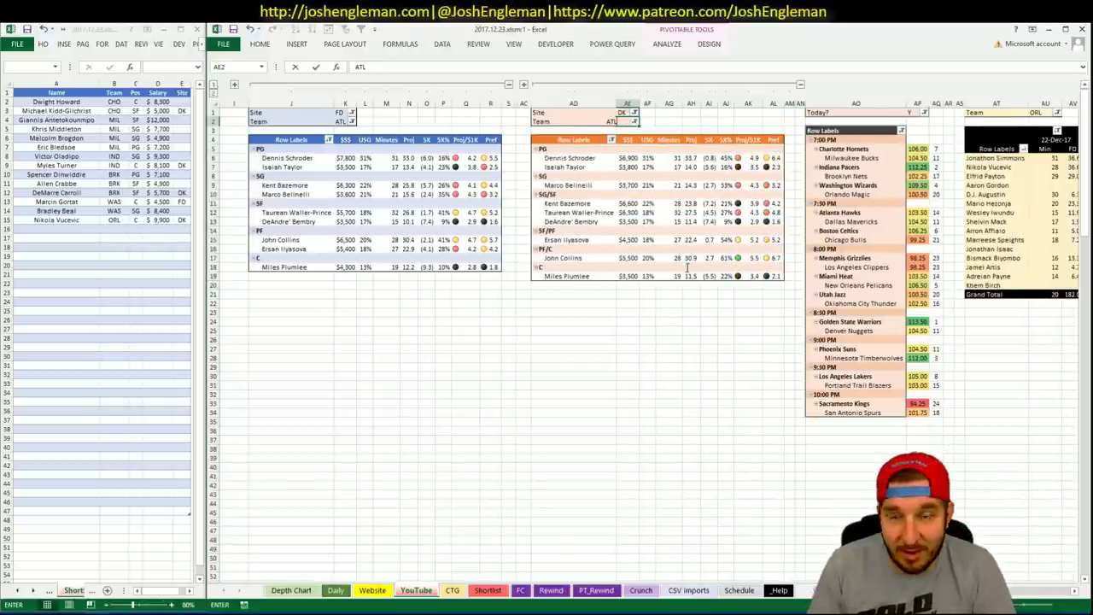
left_click(1044, 114)
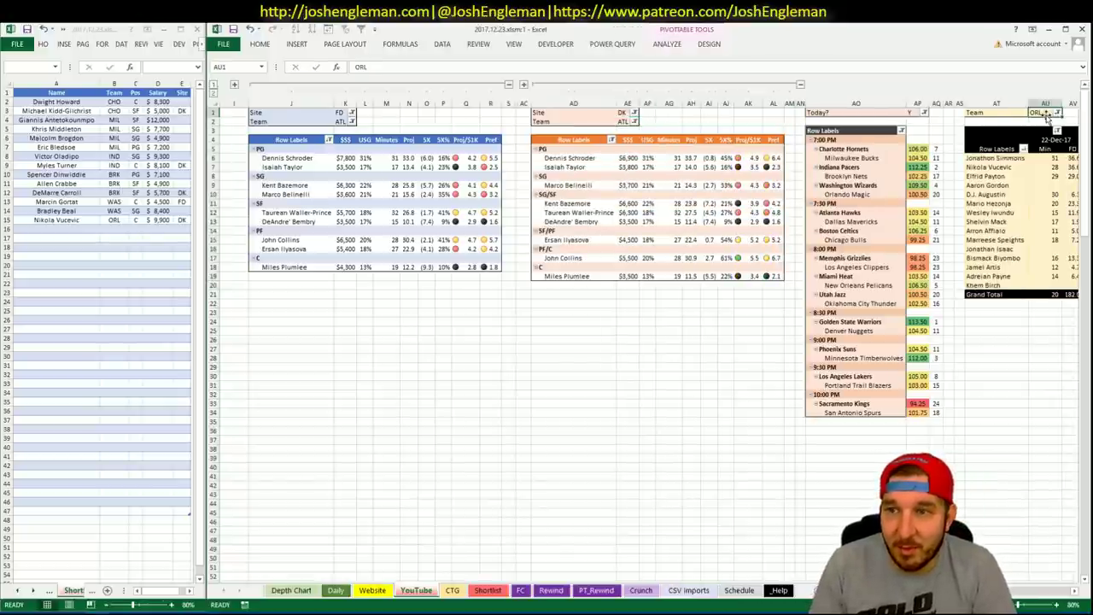
type("ATL")
key("Return")
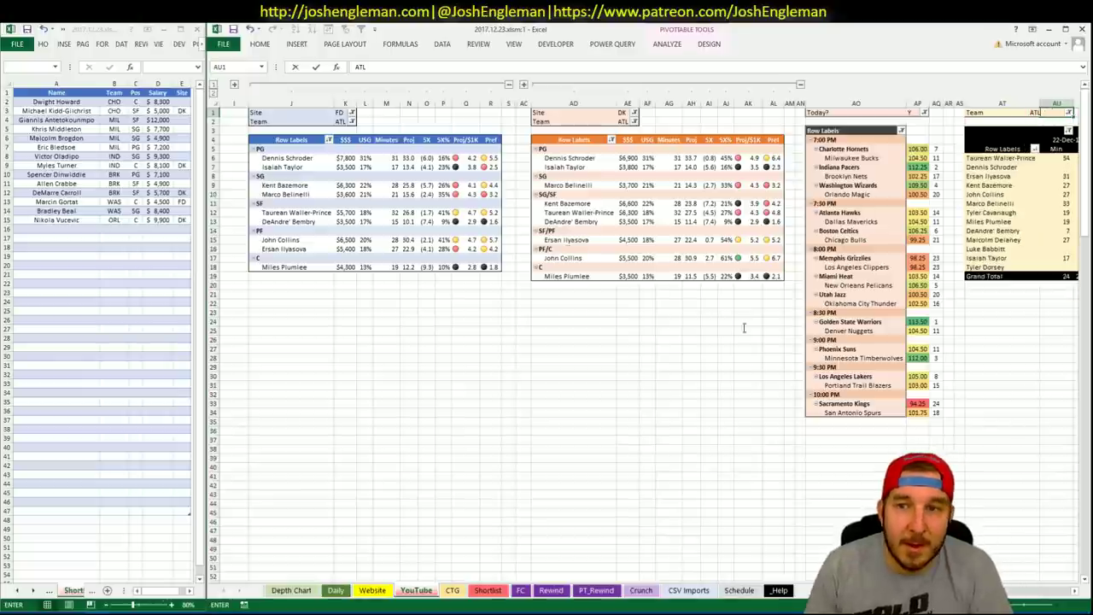
key("Return")
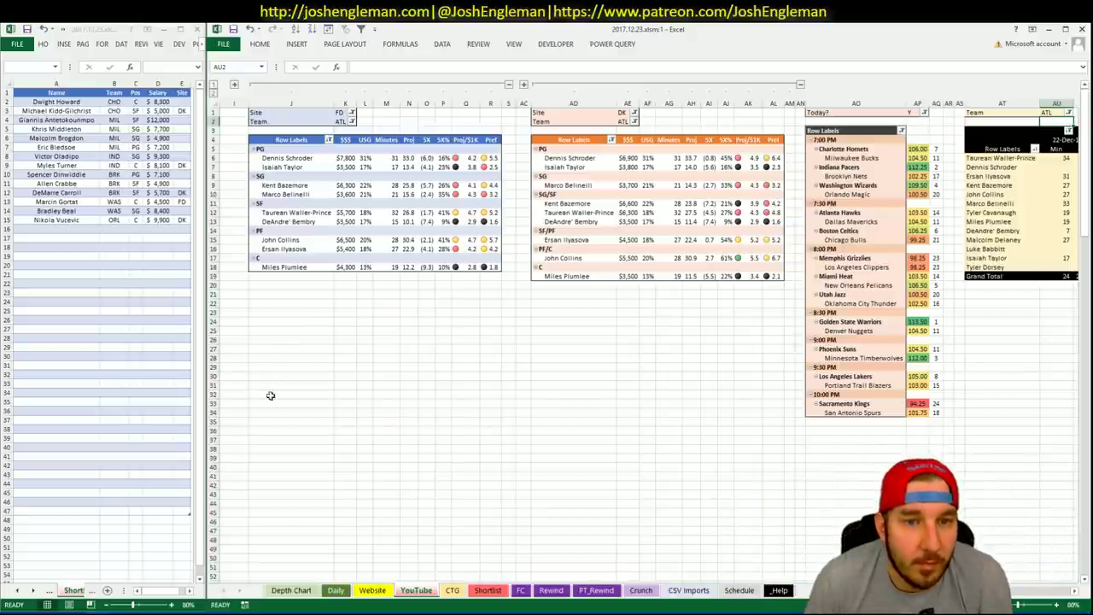
Step: Switch to the browser, search Cleaning the Glass for the Atlanta Hawks and open their shooting frequency table
left_click(71, 613)
left_click(356, 126)
type("hawks")
key("Down")
key("Return")
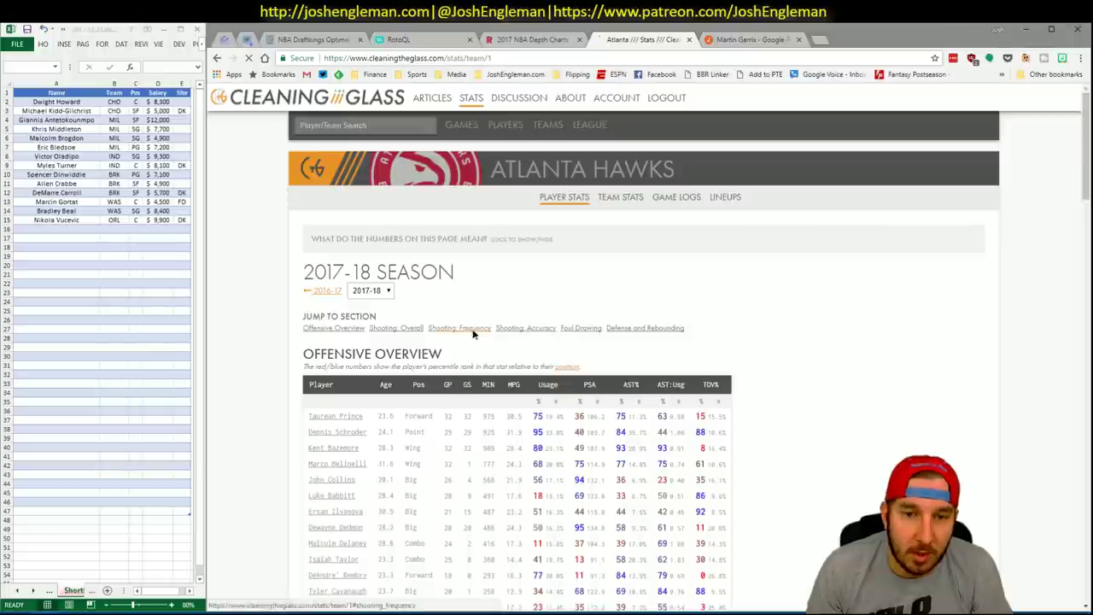
left_click(474, 329)
Step: Copy the Hawks' shooting frequency rows into the Excel workbook's CTG sheet and set the opponent to DAL
left_click_drag(306, 530, 312, 276)
key("ctrl+c")
key("alt+Tab")
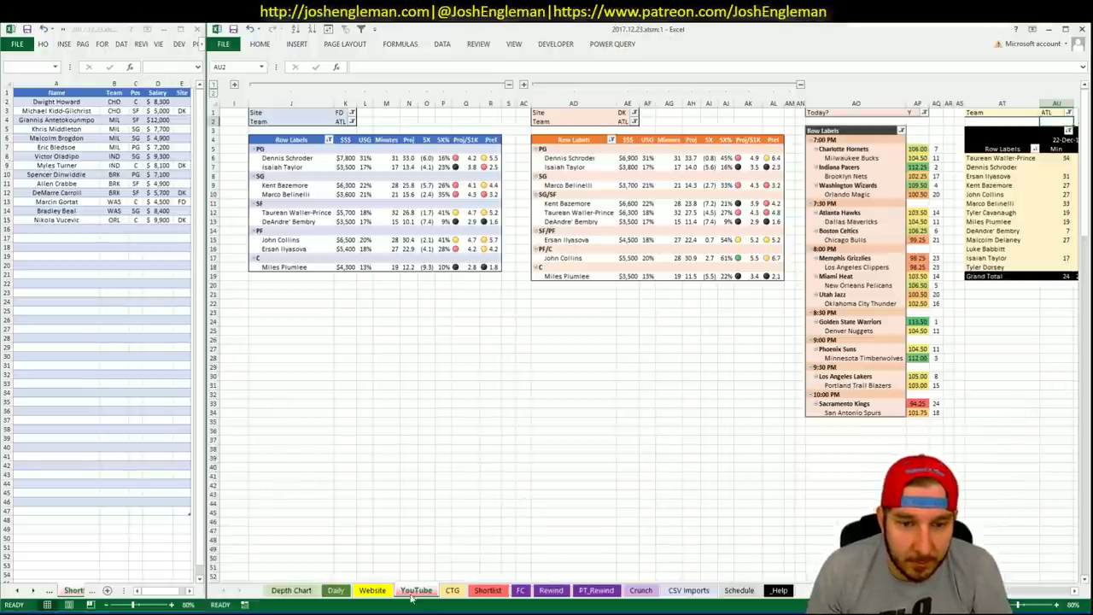
left_click(452, 590)
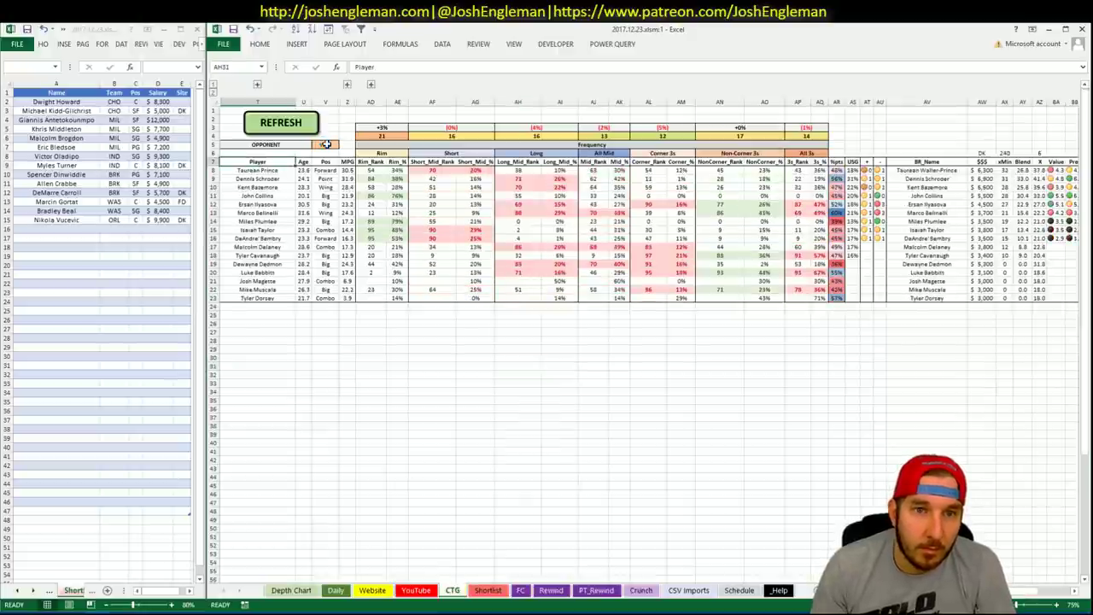
left_click(327, 144)
type("DAL")
key("Return")
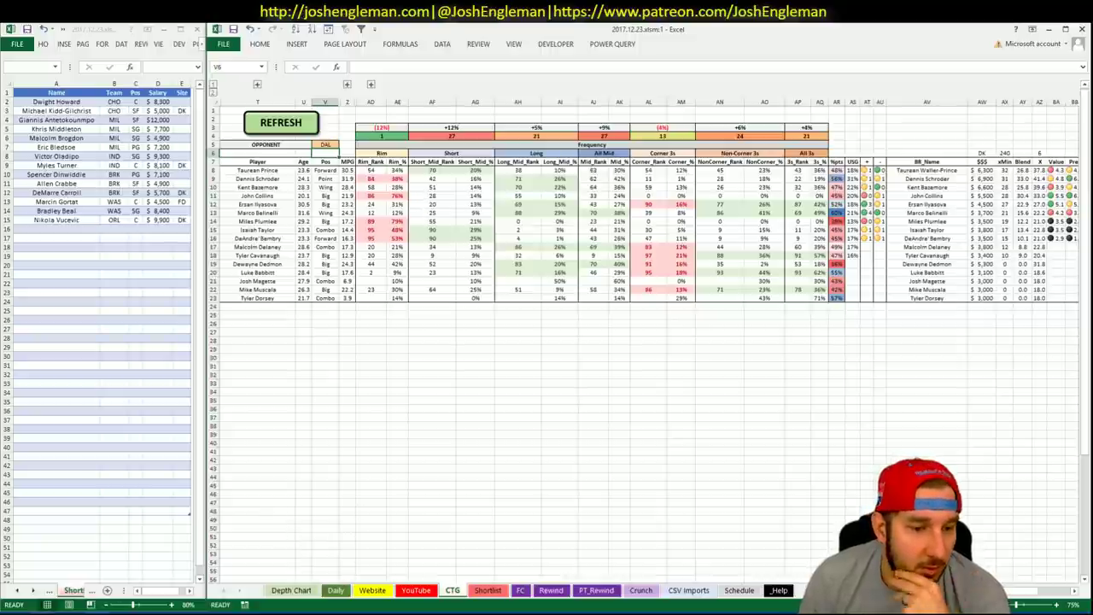
Step: Switch to the browser and check the Atlanta Hawks' depth chart and injury flags on Rotoworld
key("alt+Tab")
left_click(557, 40)
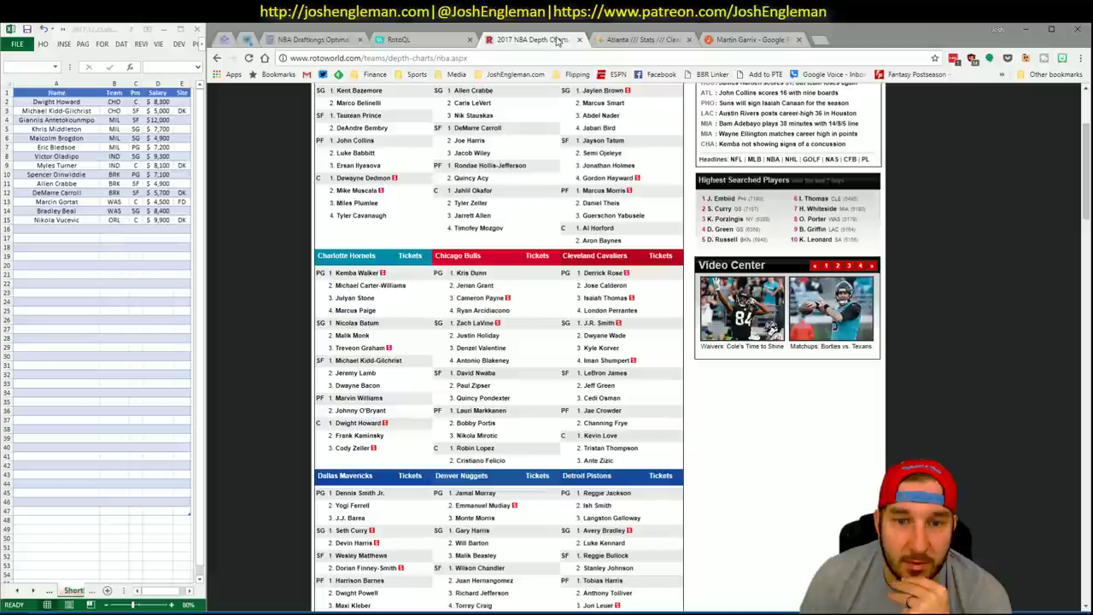
scroll(645, 316, "down", 7)
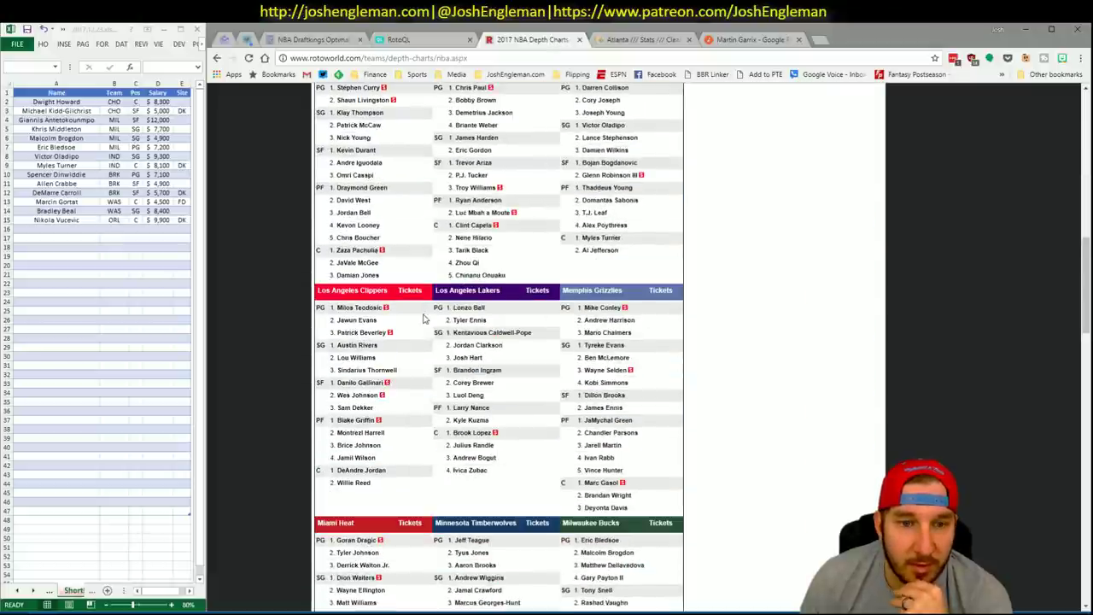
scroll(424, 318, "up", 15)
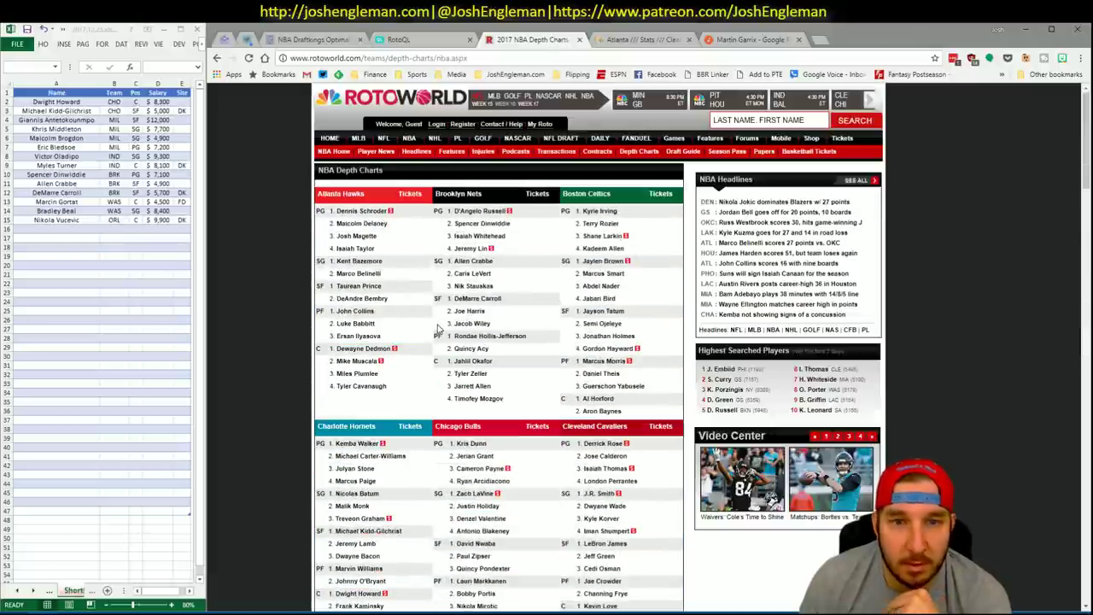
mouse_move(390, 213)
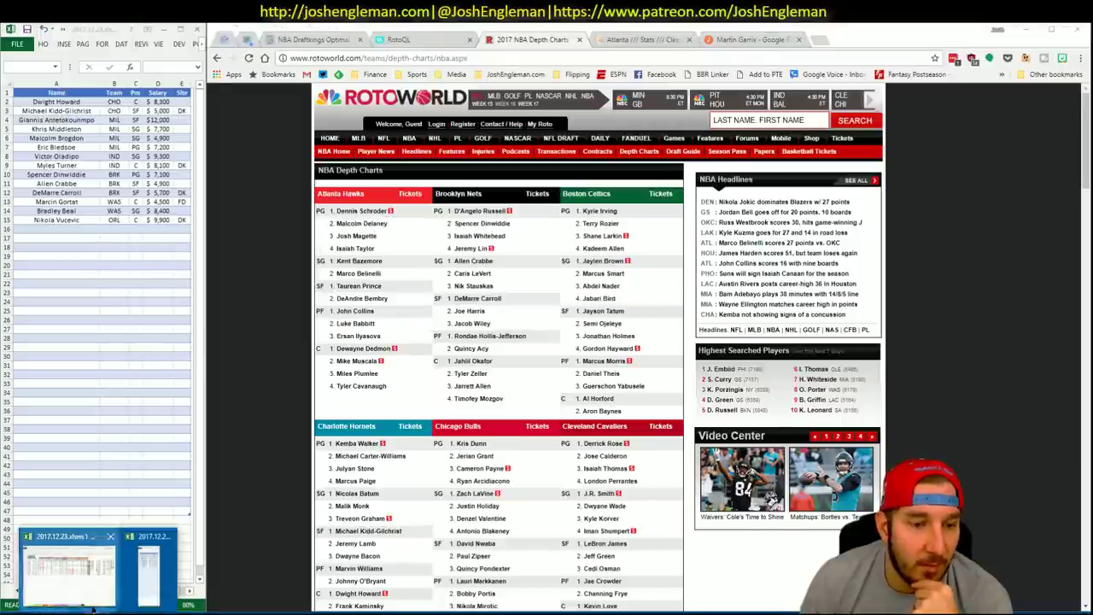
Step: Return to the Excel workbook and look through the team and player projections on the Daily sheet
left_click(90, 612)
mouse_move(90, 611)
left_click(147, 571)
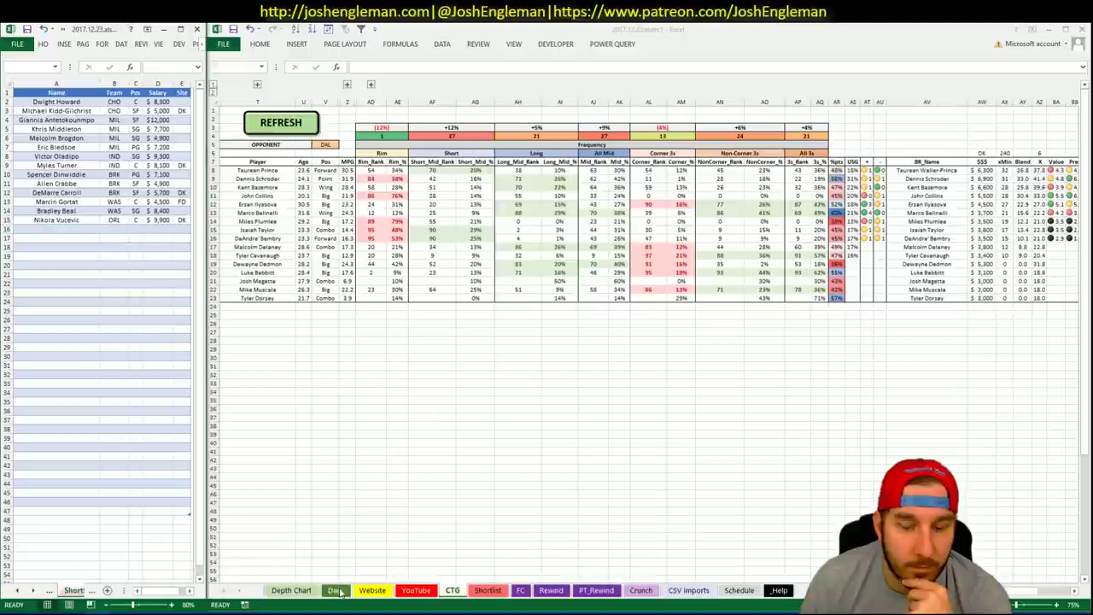
left_click(336, 590)
scroll(723, 379, "down", 20)
scroll(724, 378, "up", 20)
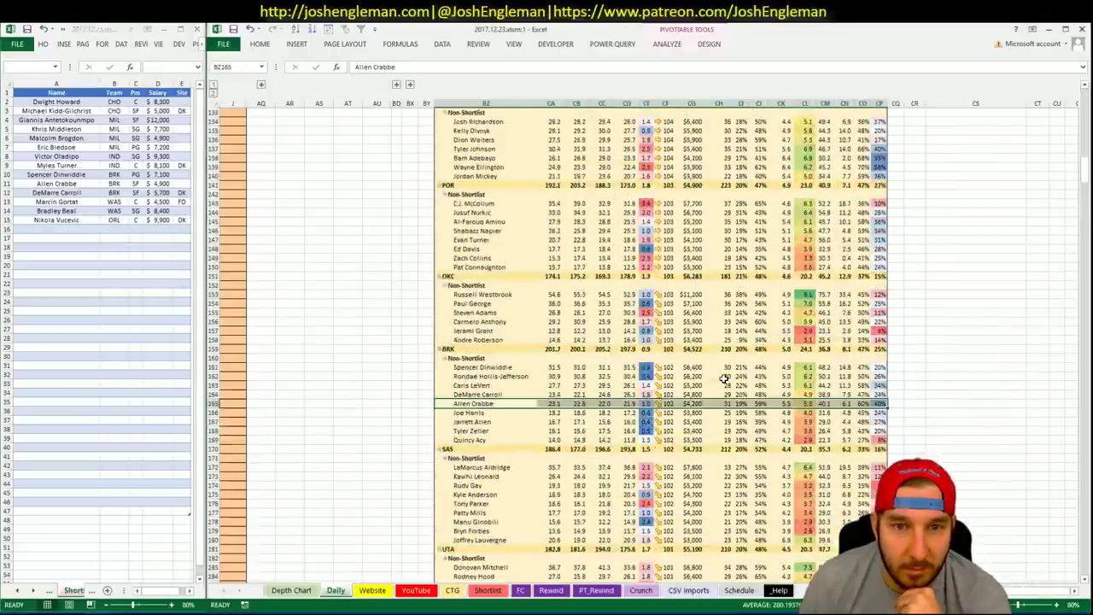
Step: Go back to the YouTube sheet and compare Atlanta's recent-game minutes and fantasy points with the FD and DK projections
left_click(420, 591)
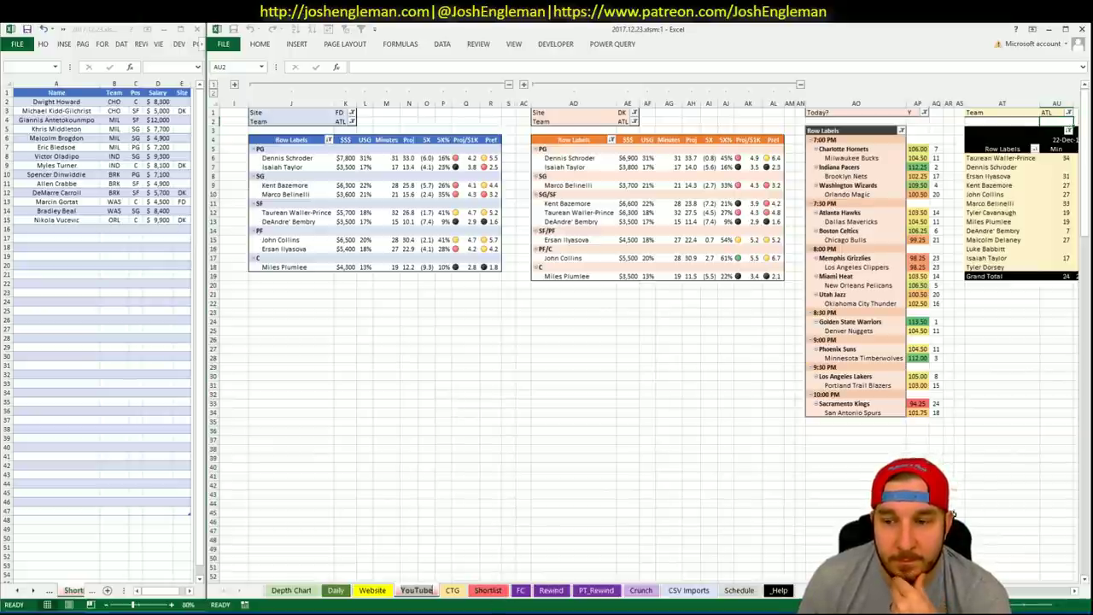
scroll(649, 342, "right", 2)
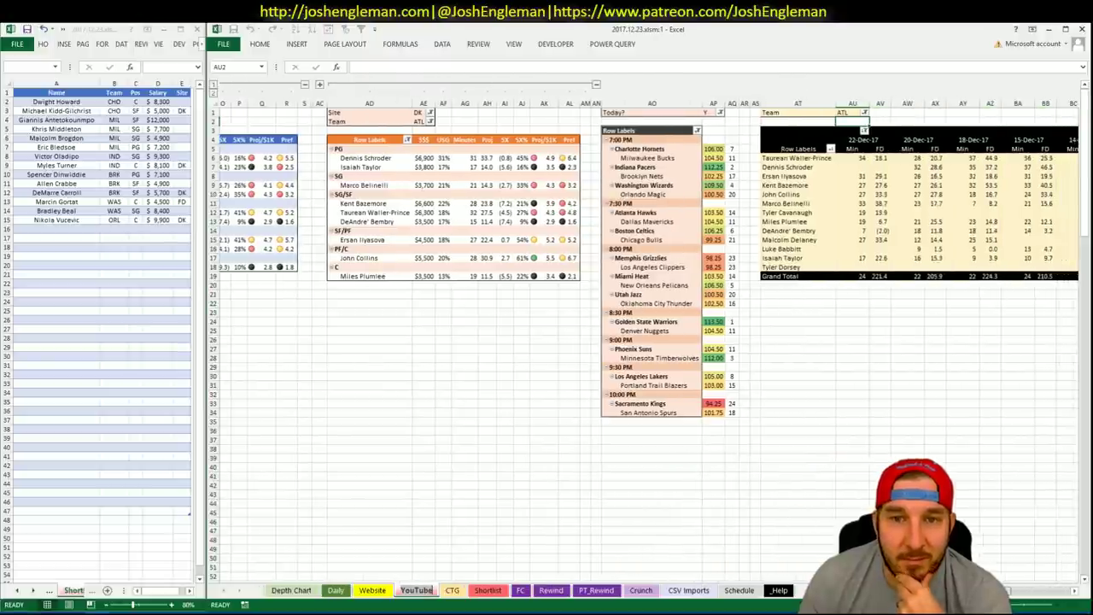
scroll(1025, 592, "right", 5)
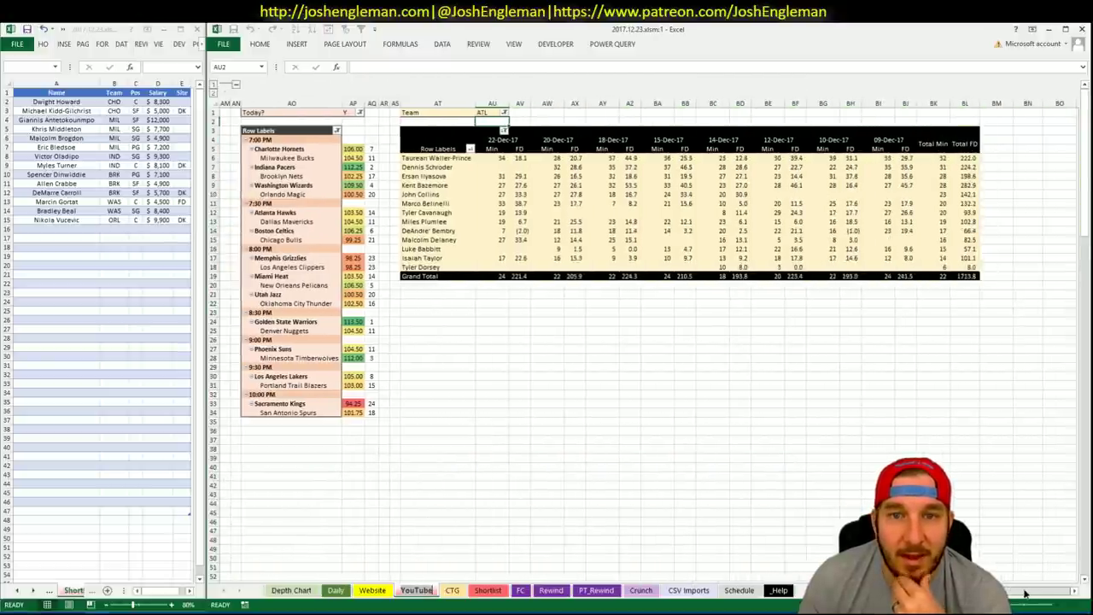
scroll(1026, 592, "left", 4)
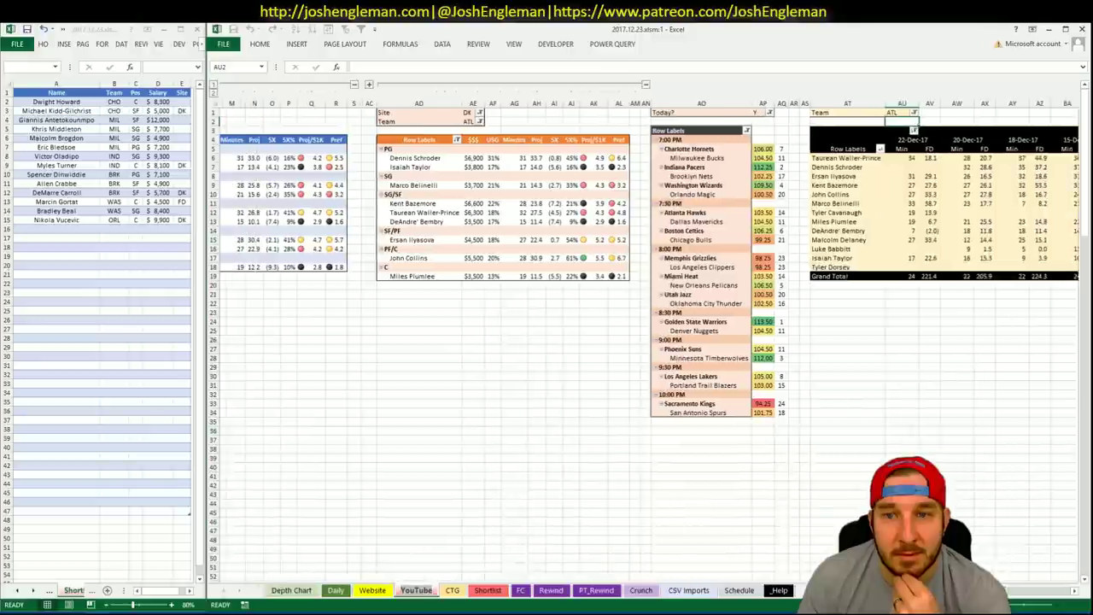
scroll(649, 329, "left", 3)
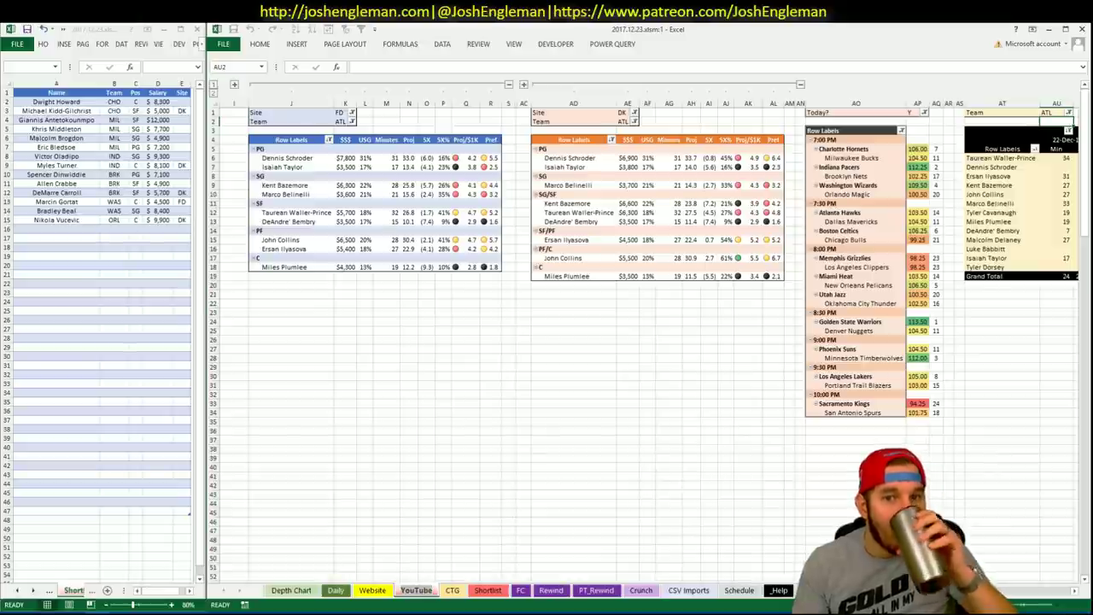
Step: Add Dennis Schroder to the shortlist below Nikola Vucevic with site DK
left_click(53, 229)
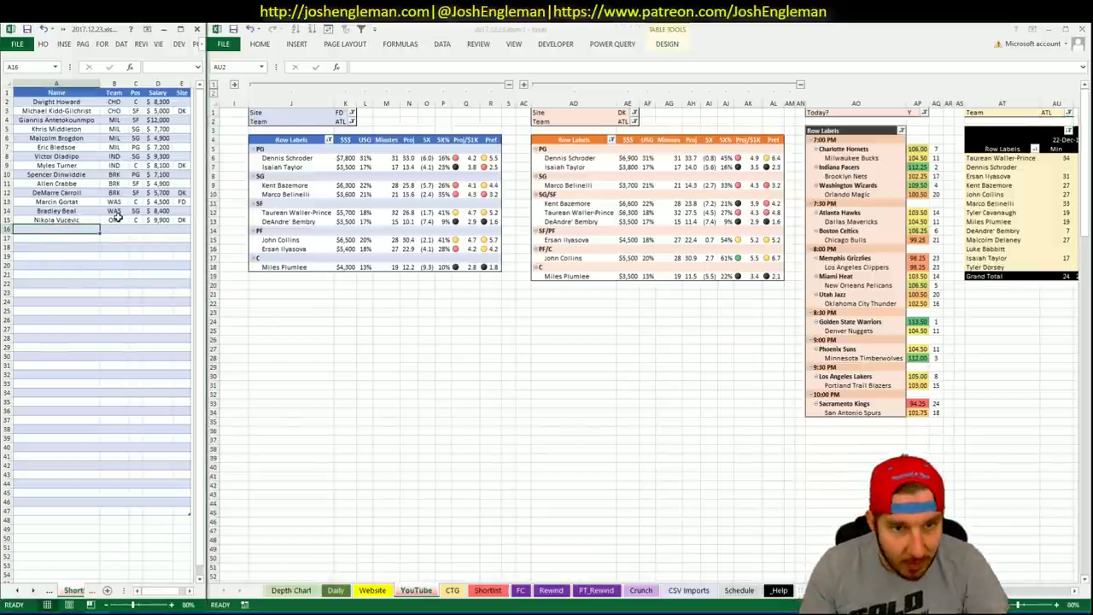
type("Dennis Schroder")
key("Tab")
key("Tab")
key("Tab")
key("Tab")
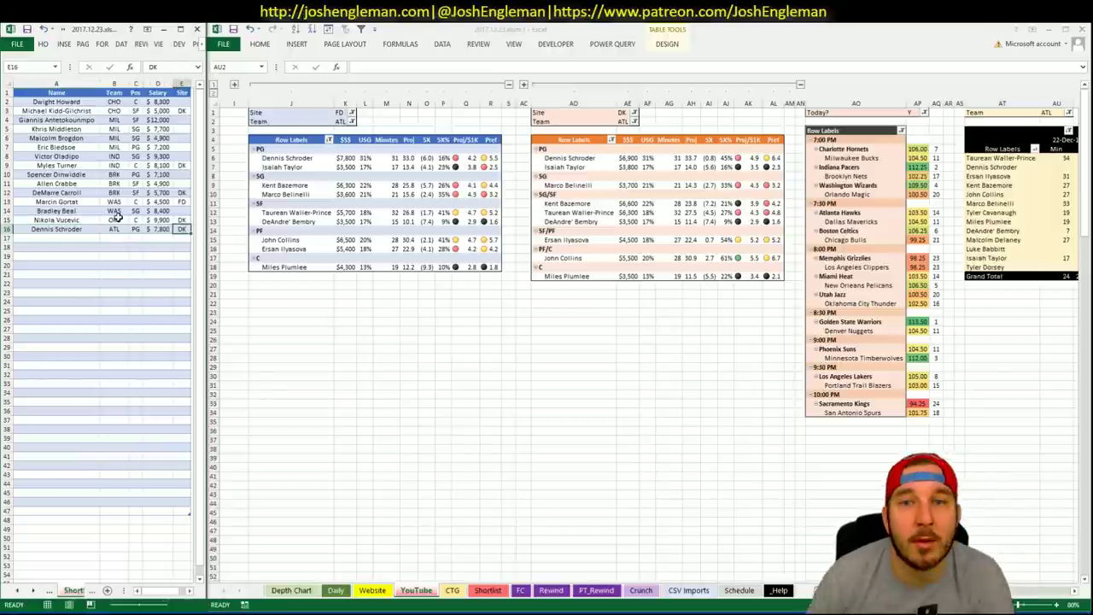
key("Return")
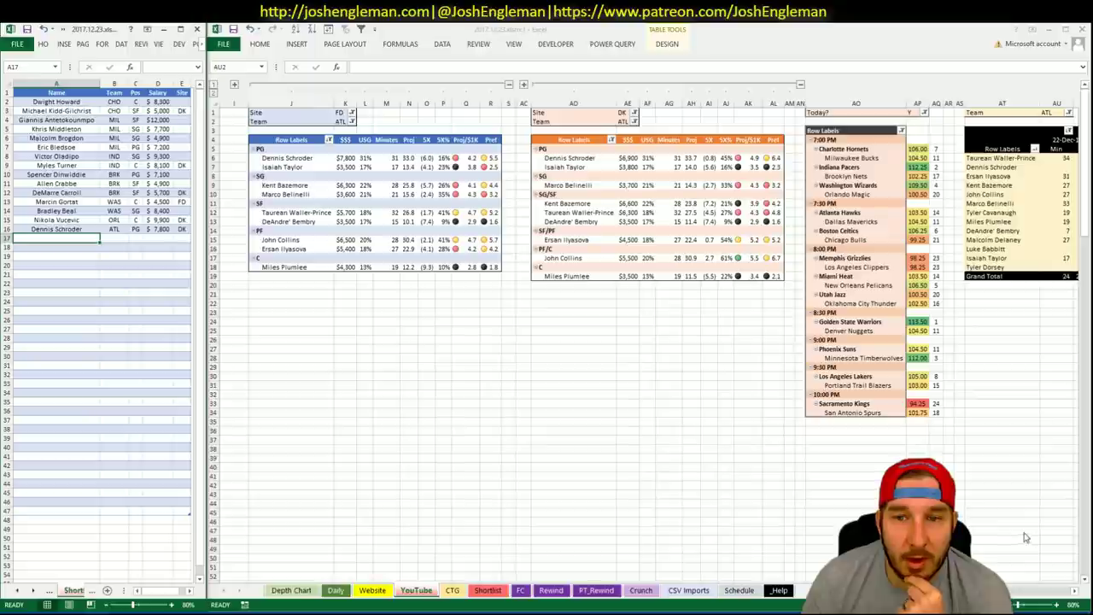
Step: Recheck Atlanta's recent games and add John Collins to the shortlist below Dennis Schroder with no site
left_click_drag(970, 590, 1009, 590)
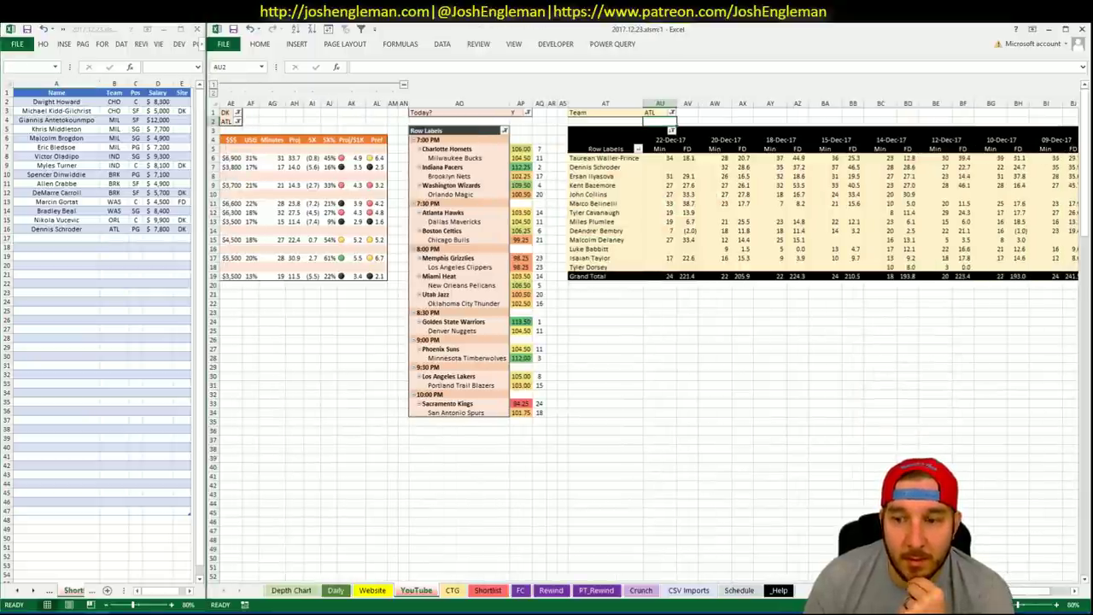
left_click_drag(1009, 590, 974, 591)
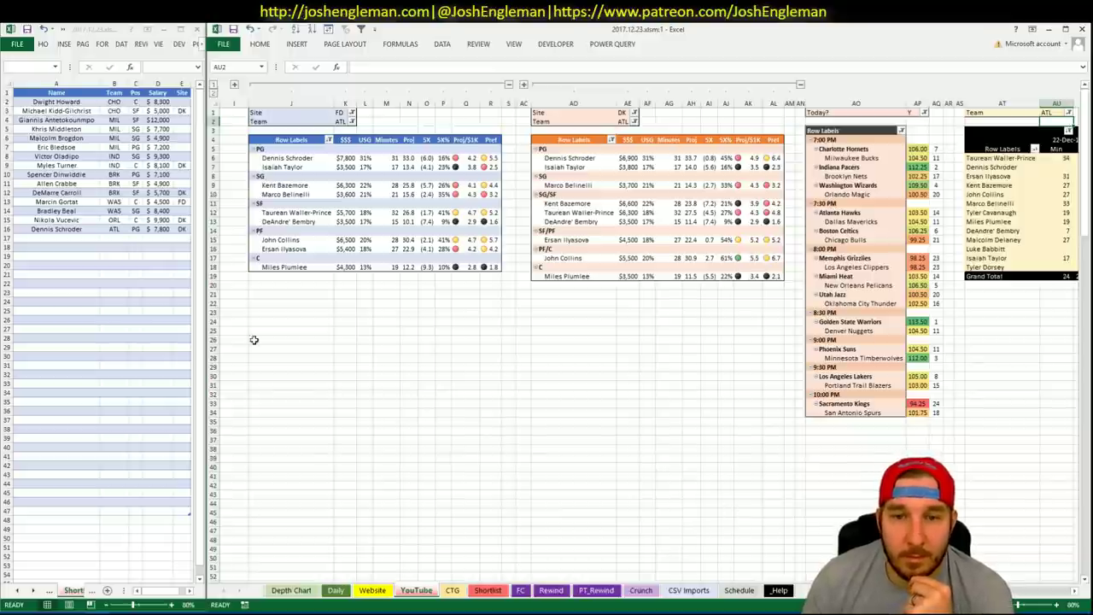
left_click(76, 240)
type("John o")
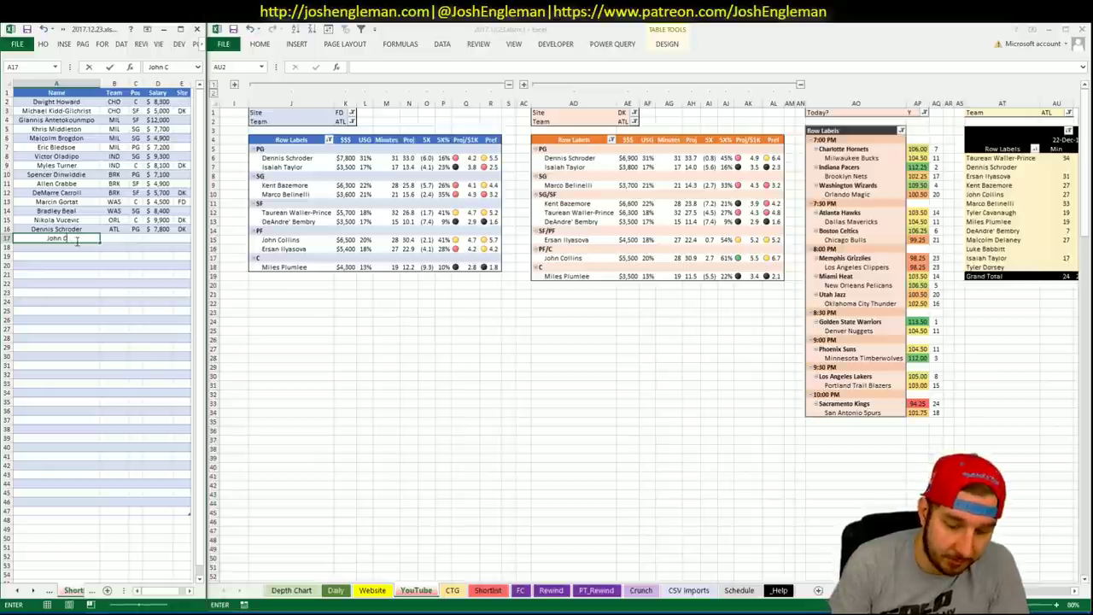
type("ollins")
key("Return")
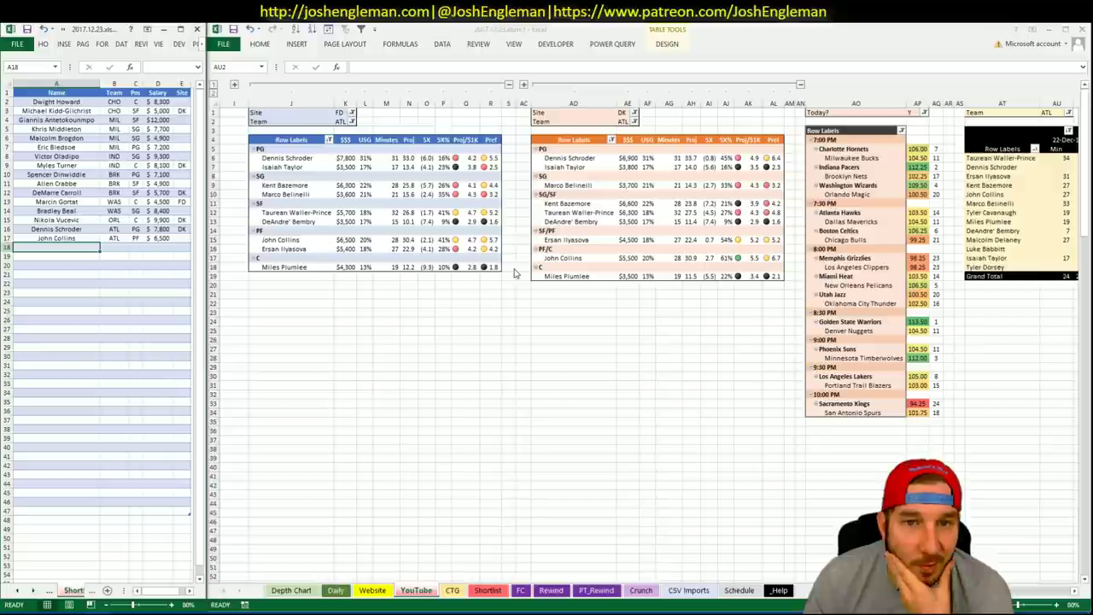
Step: Set the team filter to DAL for the FD projections, the DK projections and the recent-games table
left_click(341, 121)
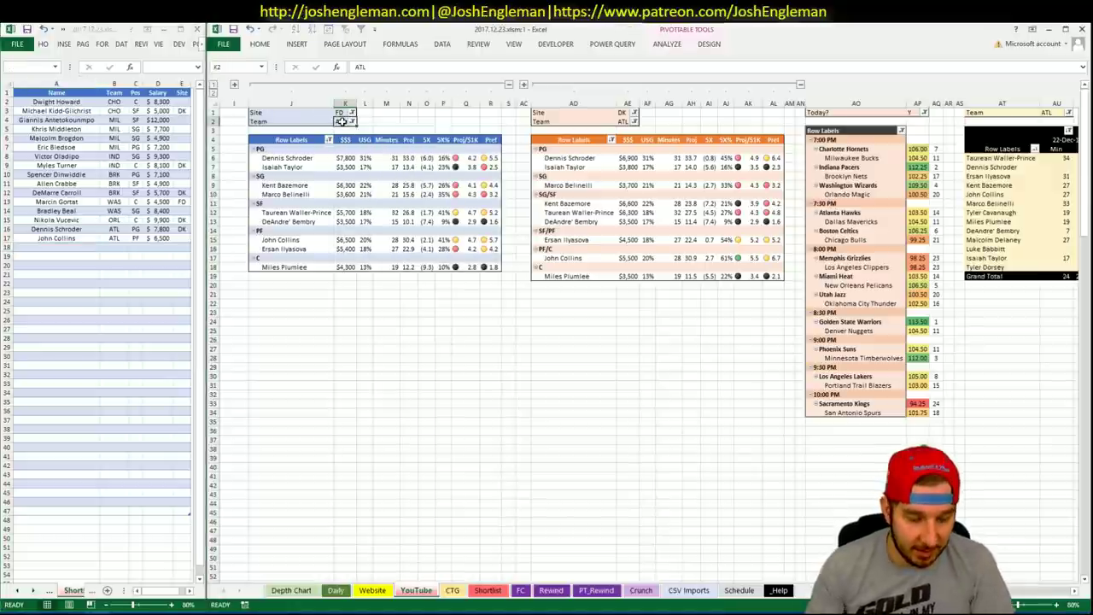
type("DAL")
key("Return")
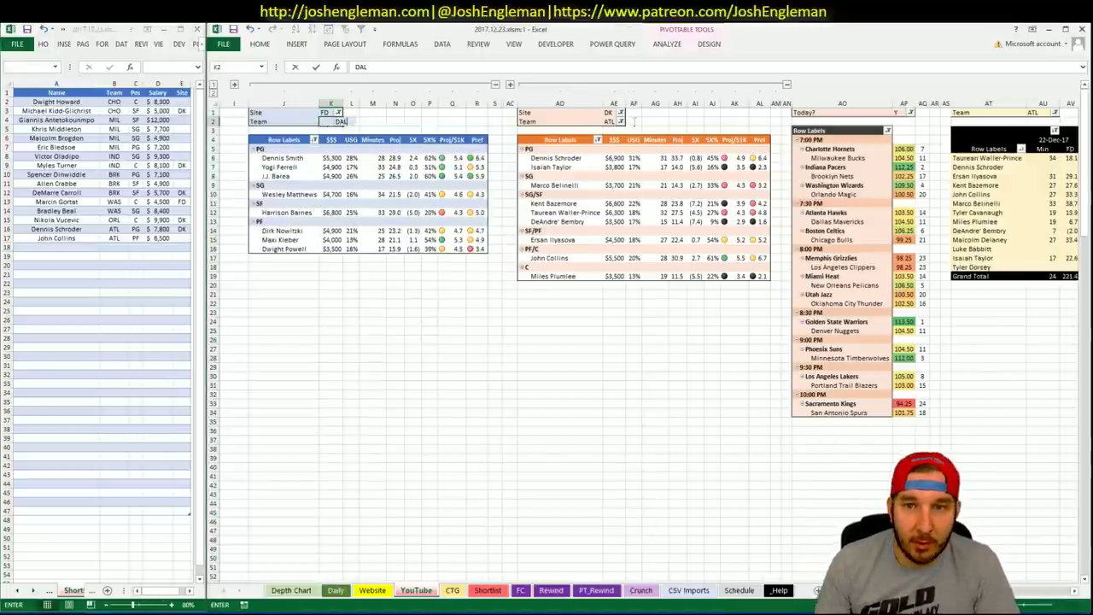
left_click(610, 122)
type("DAL")
key("Return")
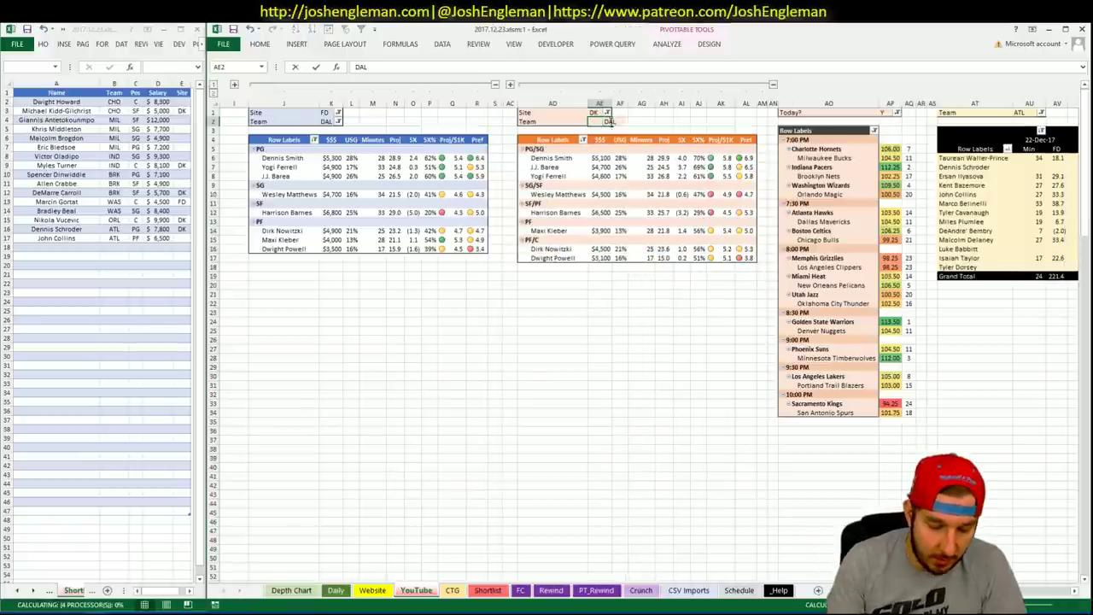
key("Return")
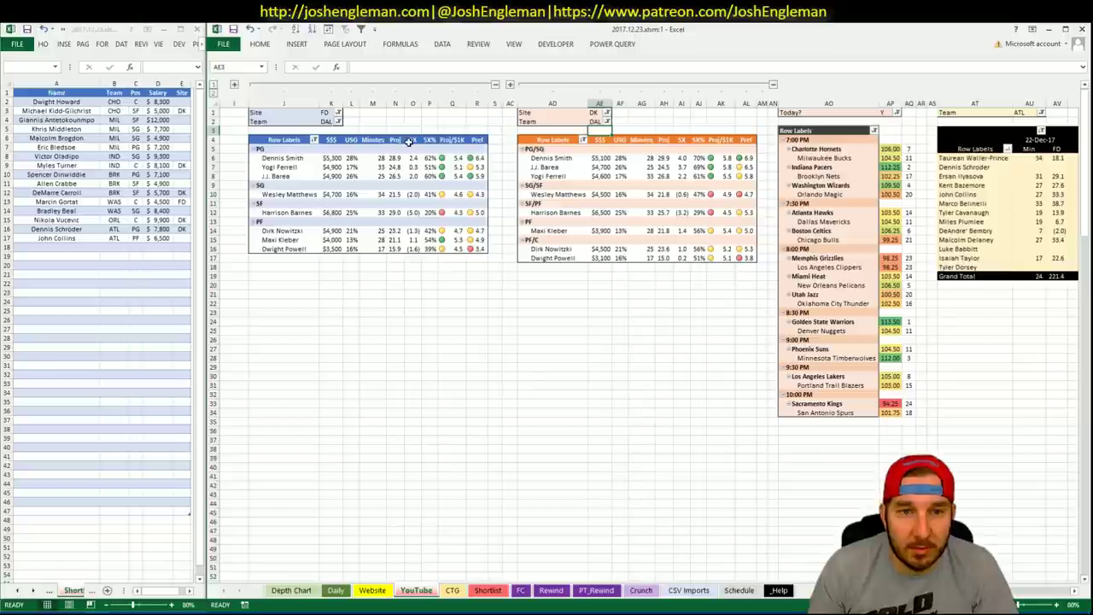
left_click(1021, 113)
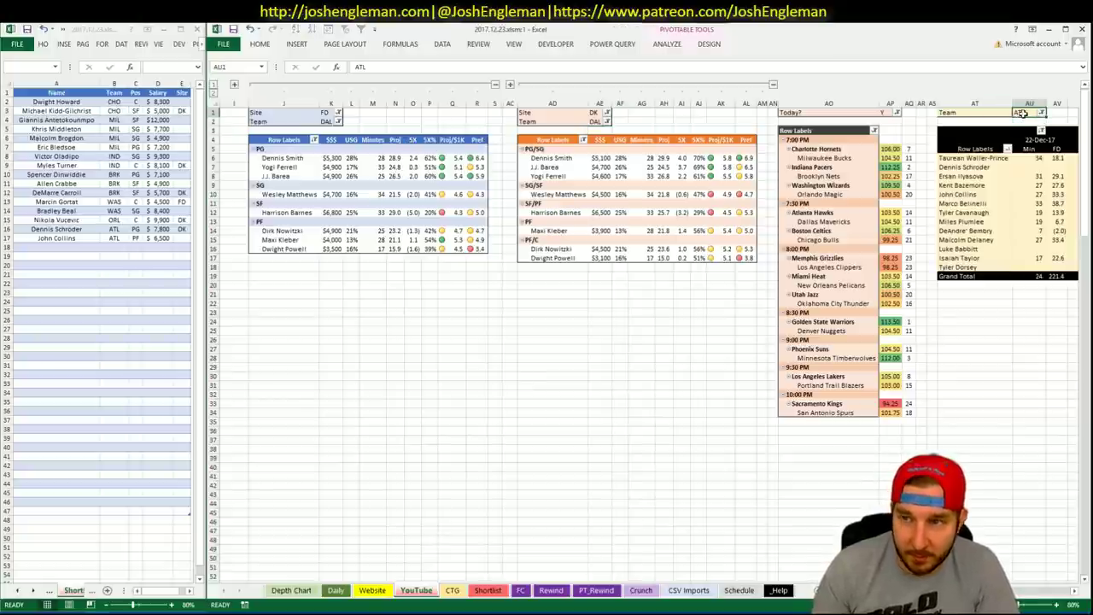
type("DAL")
key("Return")
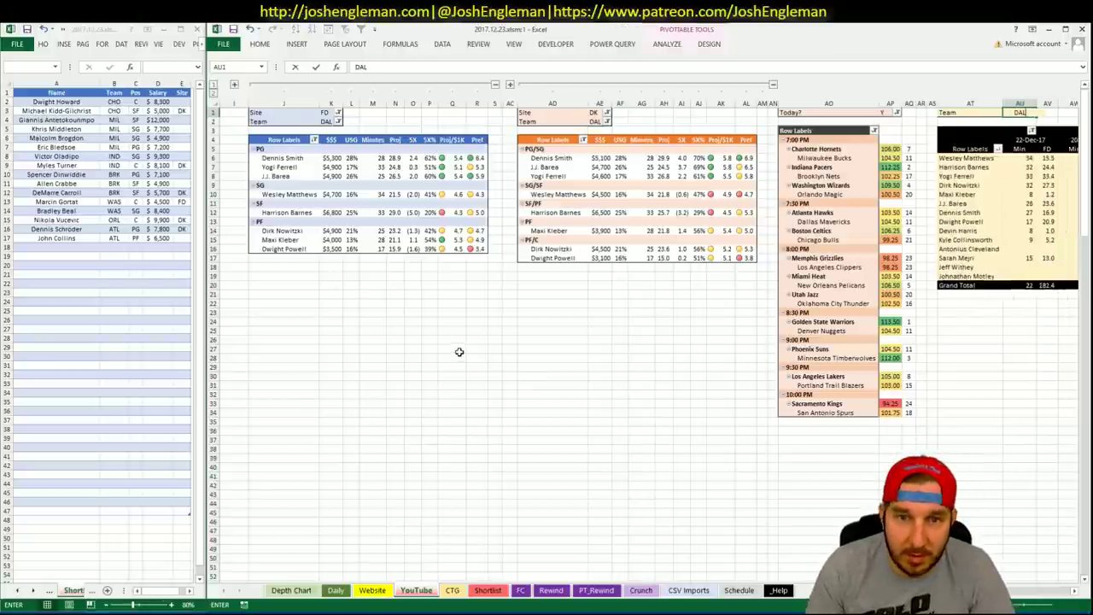
left_click(443, 356)
Step: Switch to the browser, open the Dallas Mavericks stats on Cleaning the Glass and copy the Shooting: Frequency player rows
key("alt+Tab")
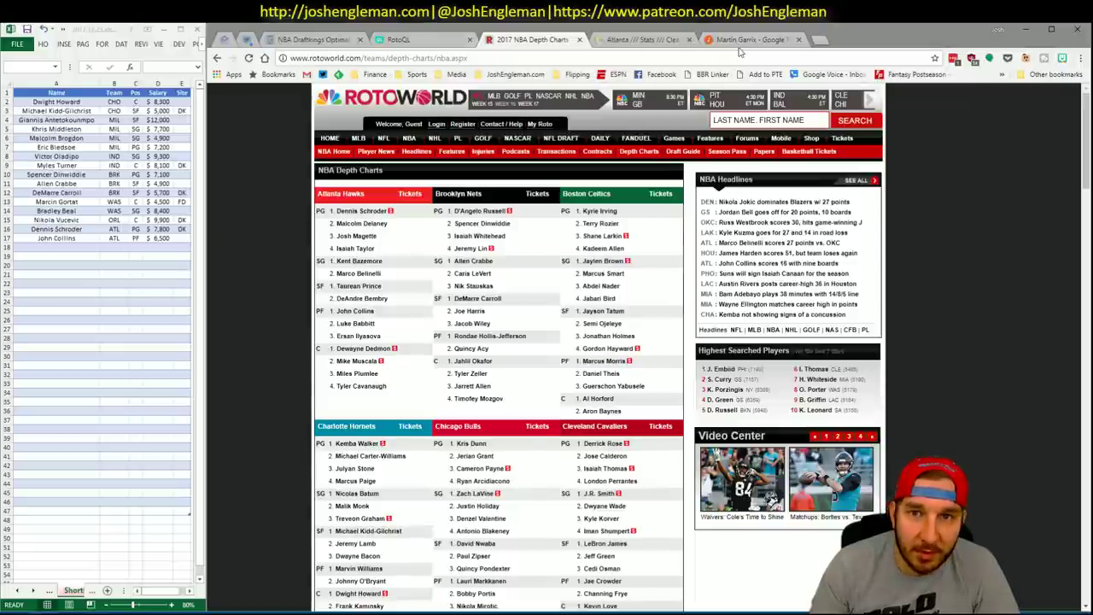
left_click(647, 41)
left_click(409, 124)
type("Dallas Mavericks")
key("Return")
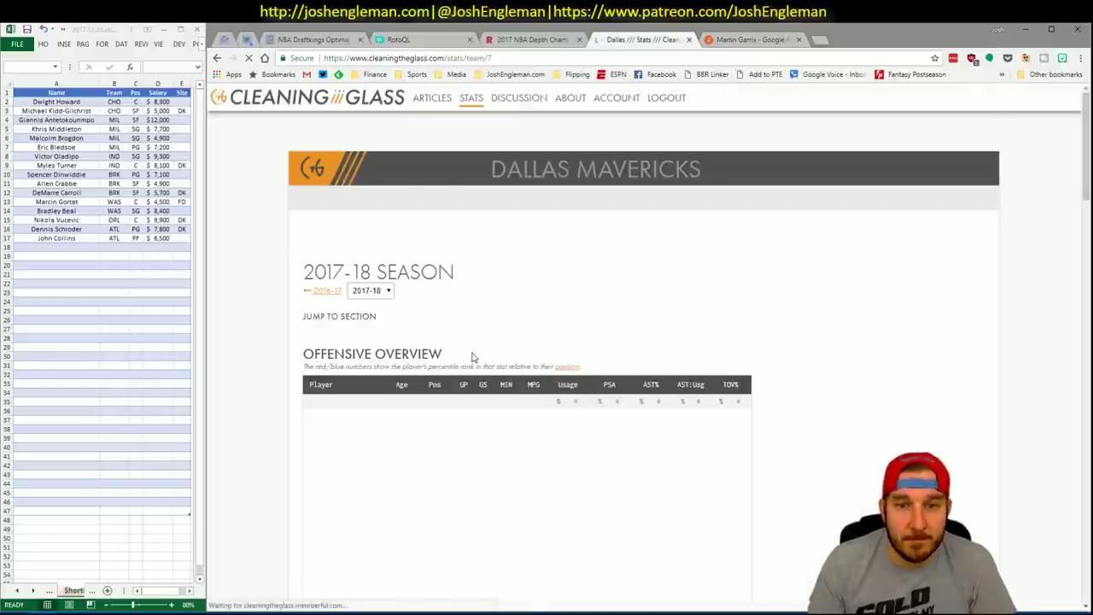
scroll(683, 376, "down", 10)
scroll(684, 376, "down", 1)
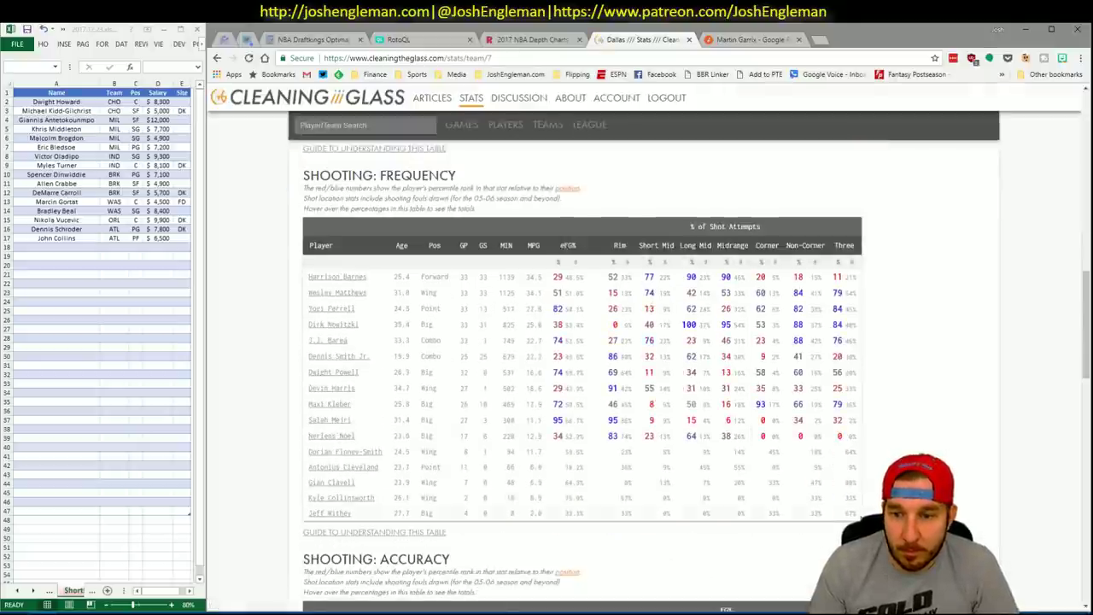
left_click_drag(846, 513, 311, 278)
Step: Return to the Excel workbook, put the Dallas shooting data on the CTG sheet and set the opponent to ATL
key("alt+Tab")
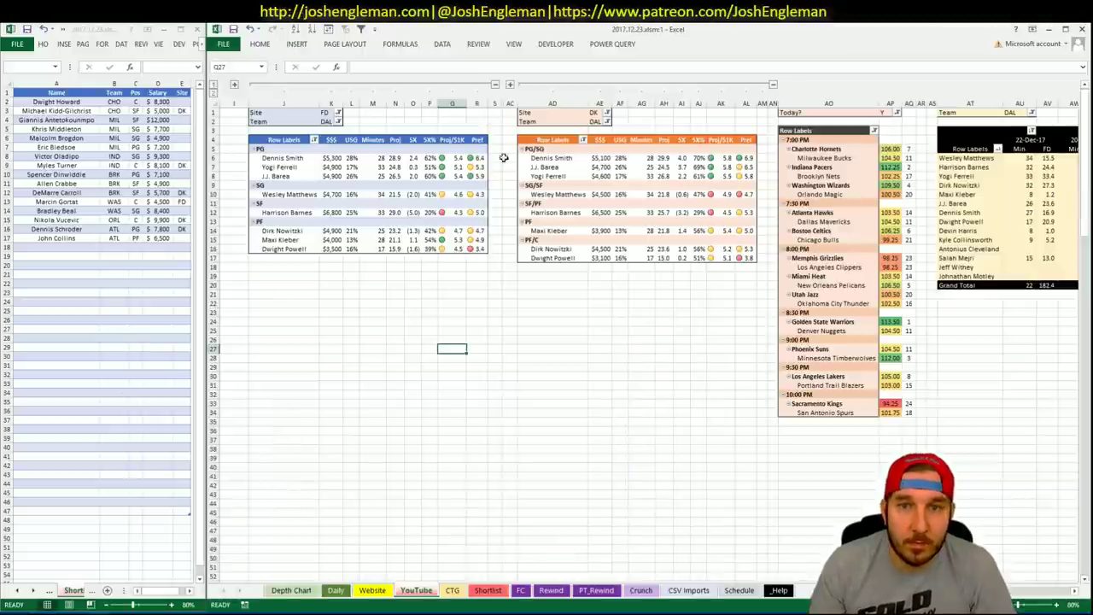
left_click(452, 590)
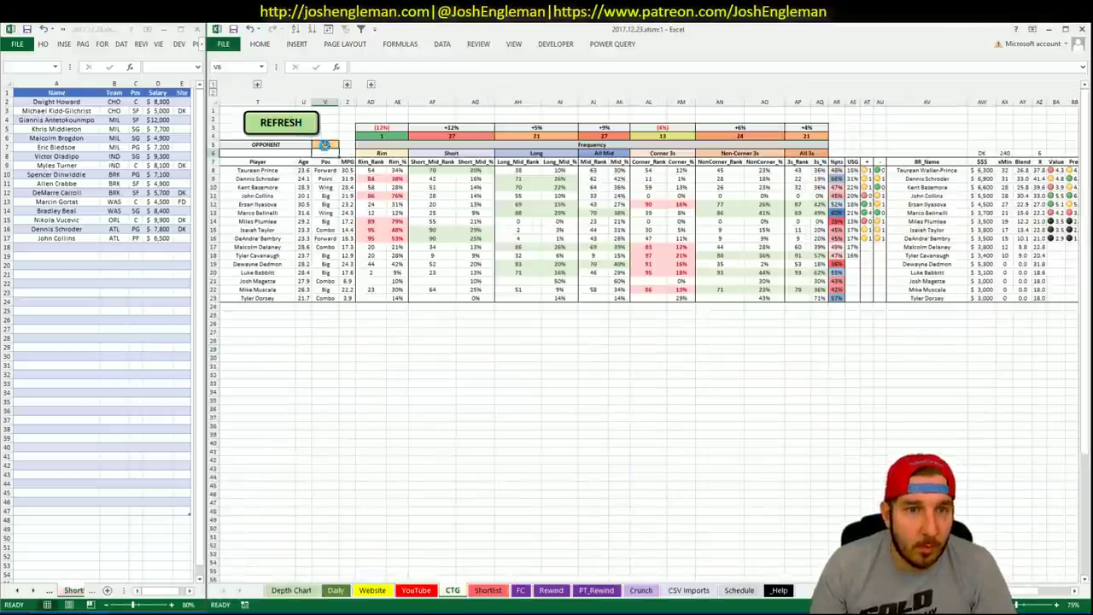
left_click(325, 145)
type("ATL")
key("Return")
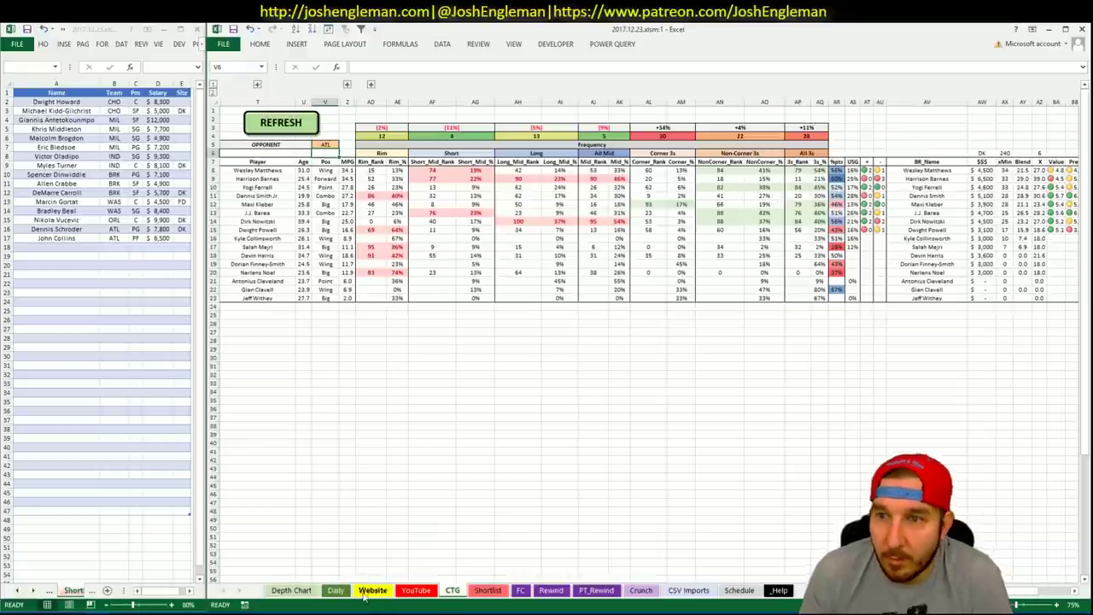
Step: Check Dallas's recent games on the YouTube sheet and add Yogi Ferrell to the shortlist below John Collins
left_click(416, 591)
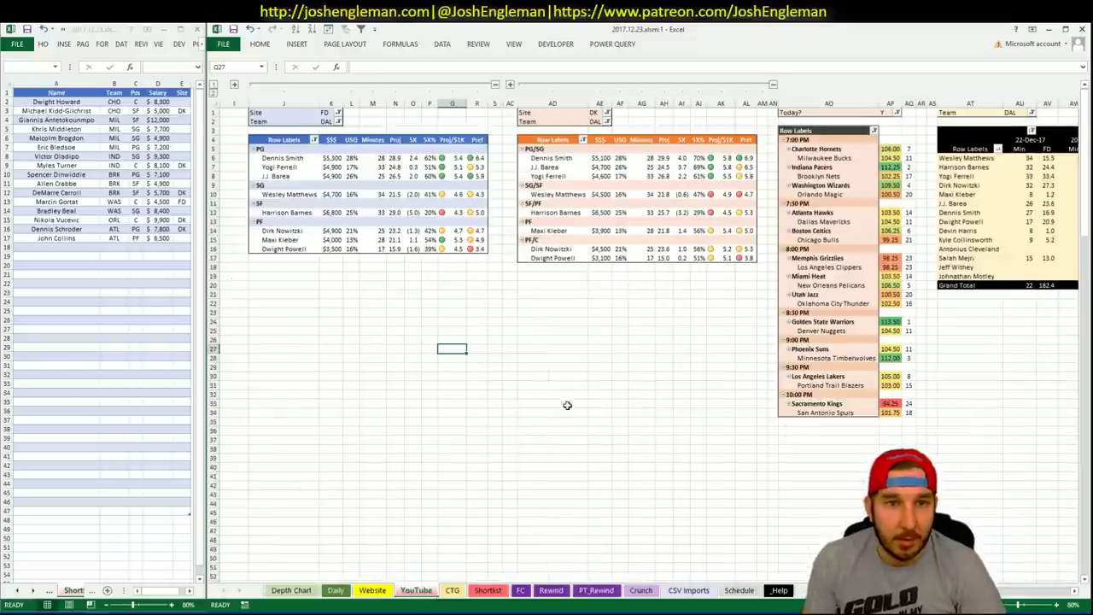
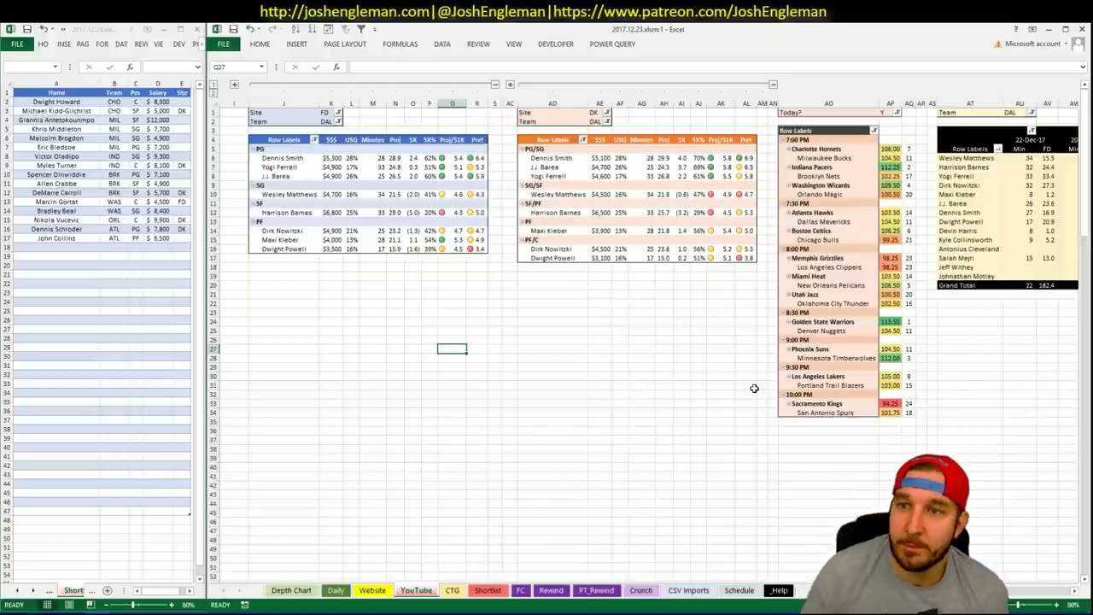
scroll(649, 342, "right", 3)
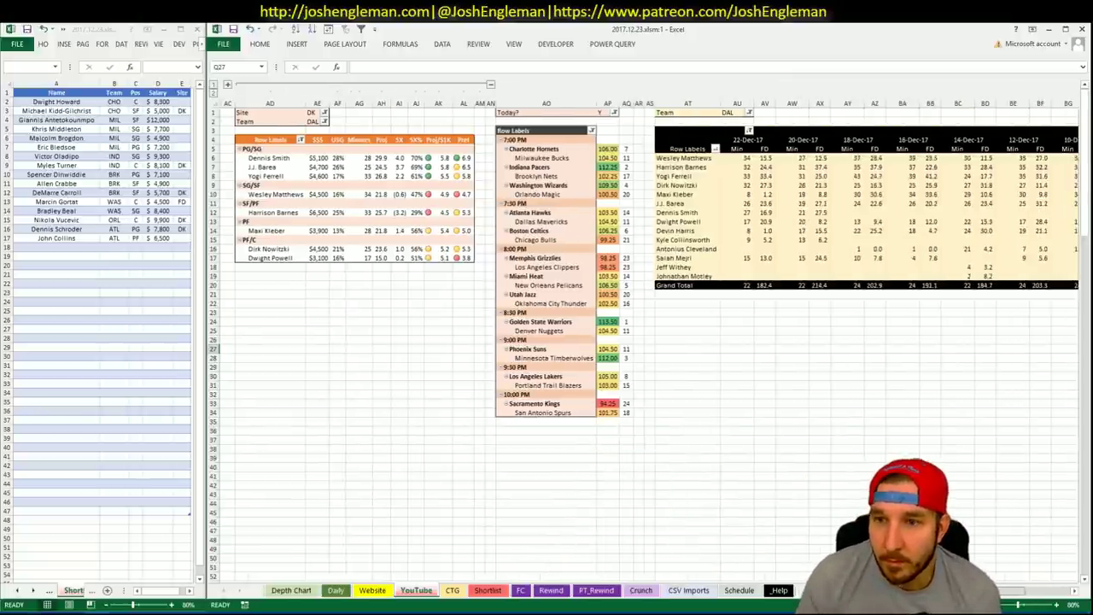
scroll(451, 348, "left", 3)
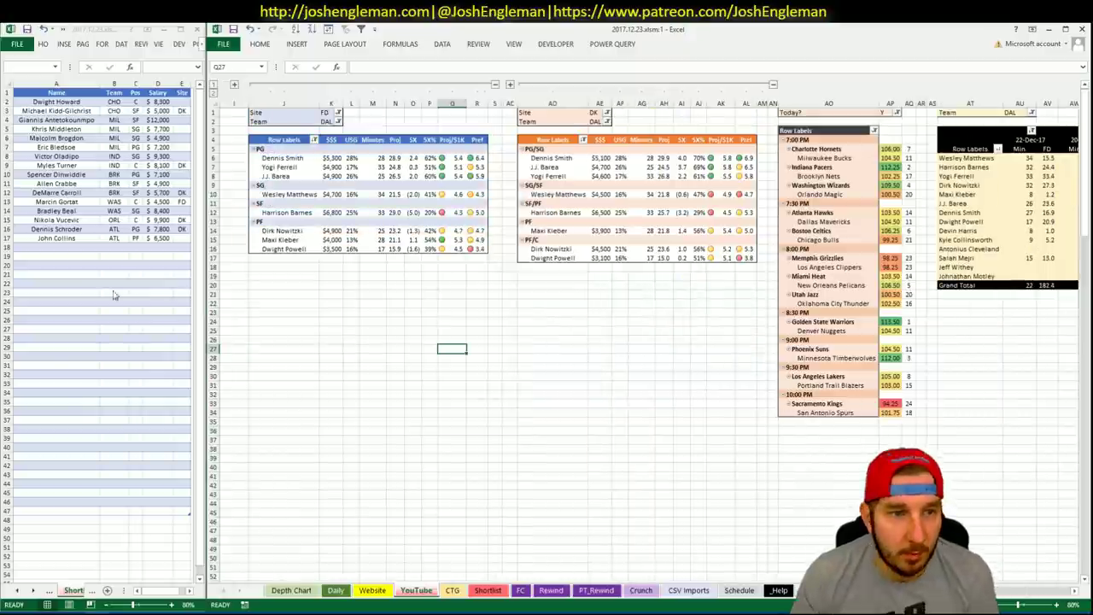
left_click(88, 247)
type("Yogi")
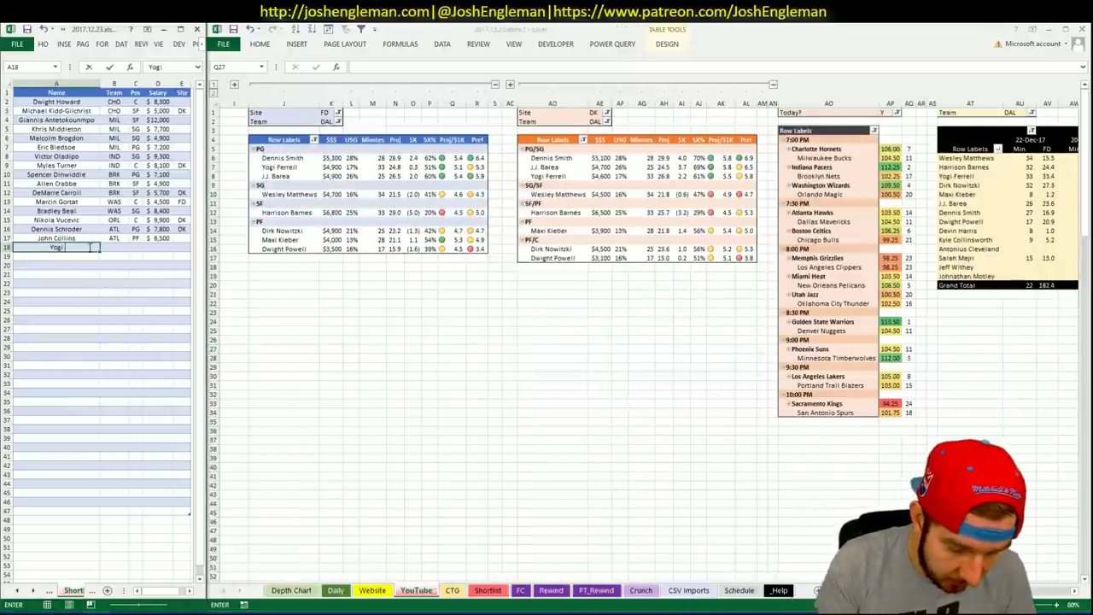
type(" Ferrell")
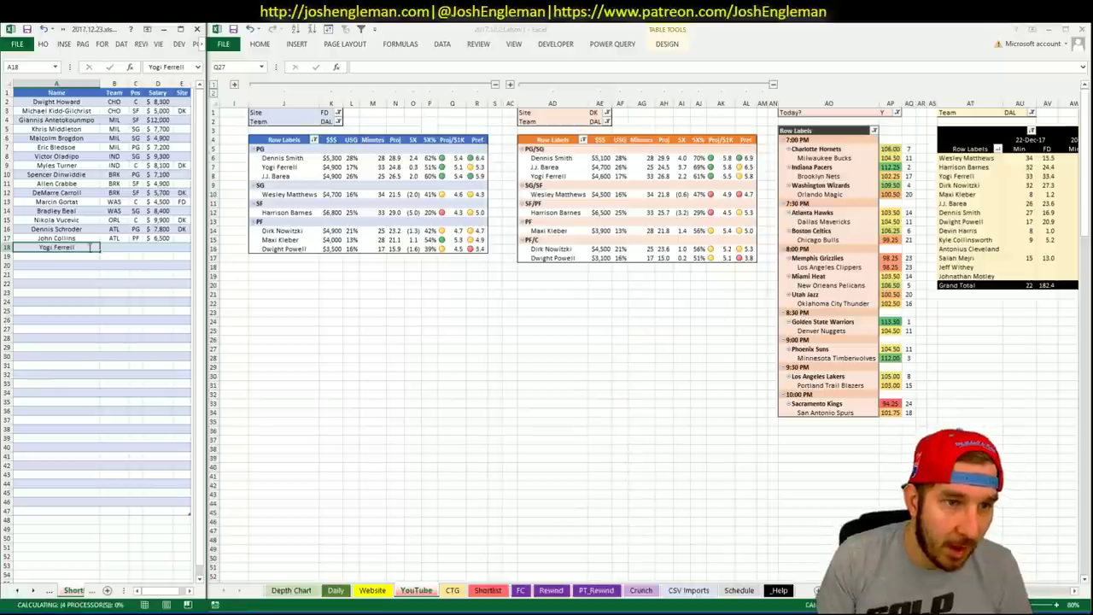
key("Return")
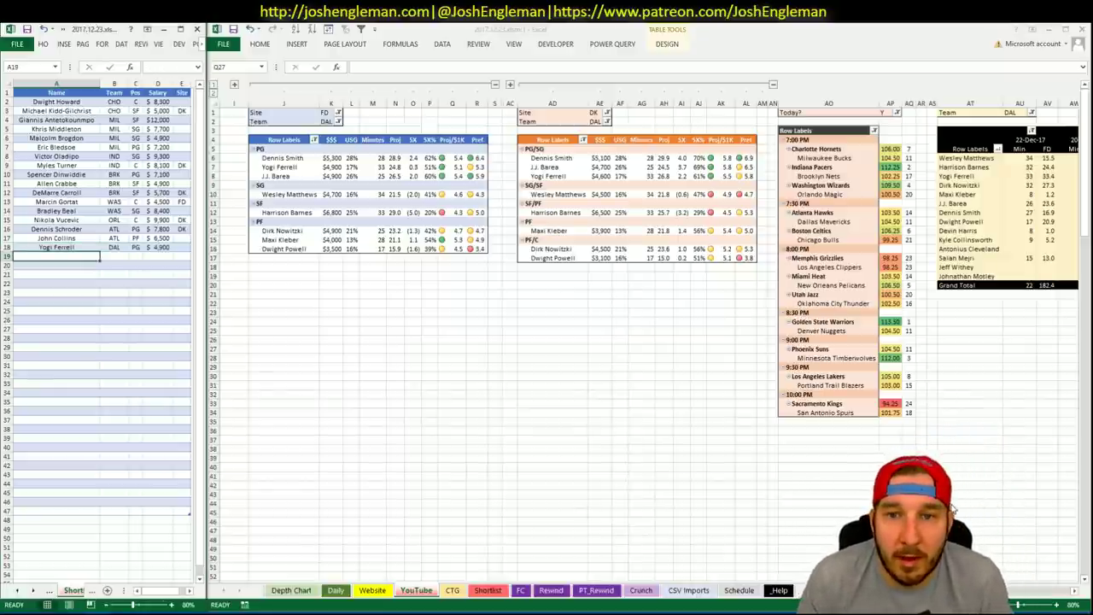
Step: Add Wesley Matthews to the shortlist below Yogi Ferrell with no site
mouse_move(950, 590)
left_mouse_down()
mouse_move(1049, 604)
mouse_move(957, 598)
left_mouse_up()
left_click(83, 255)
type("Wesley Matthews")
key("Return")
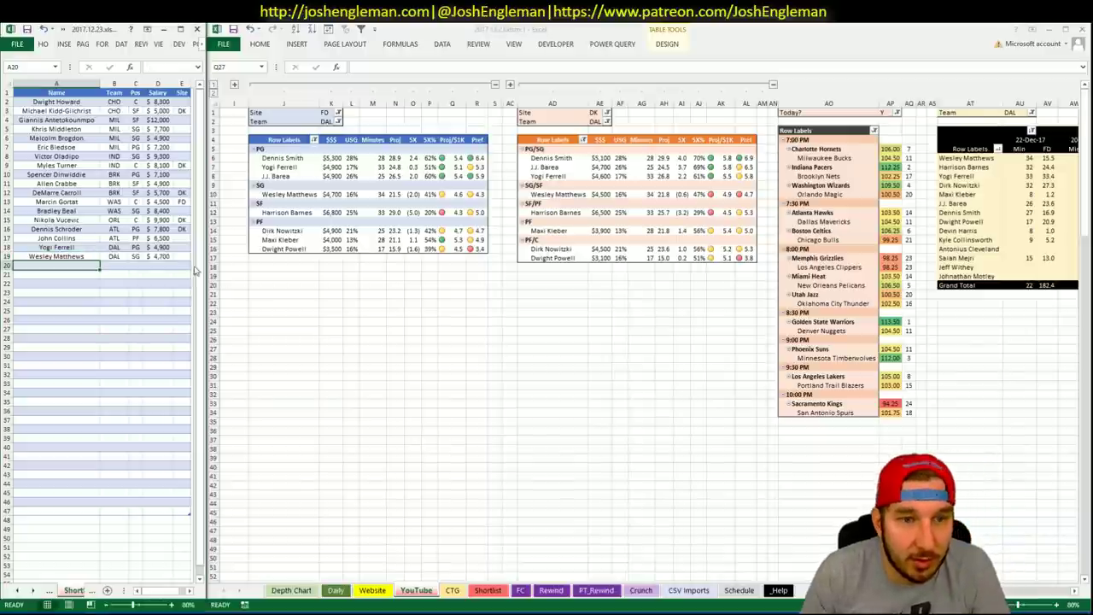
Step: Set the team filter to BOS for the FD projections, the DK projections and the recent-games table
left_click(520, 352)
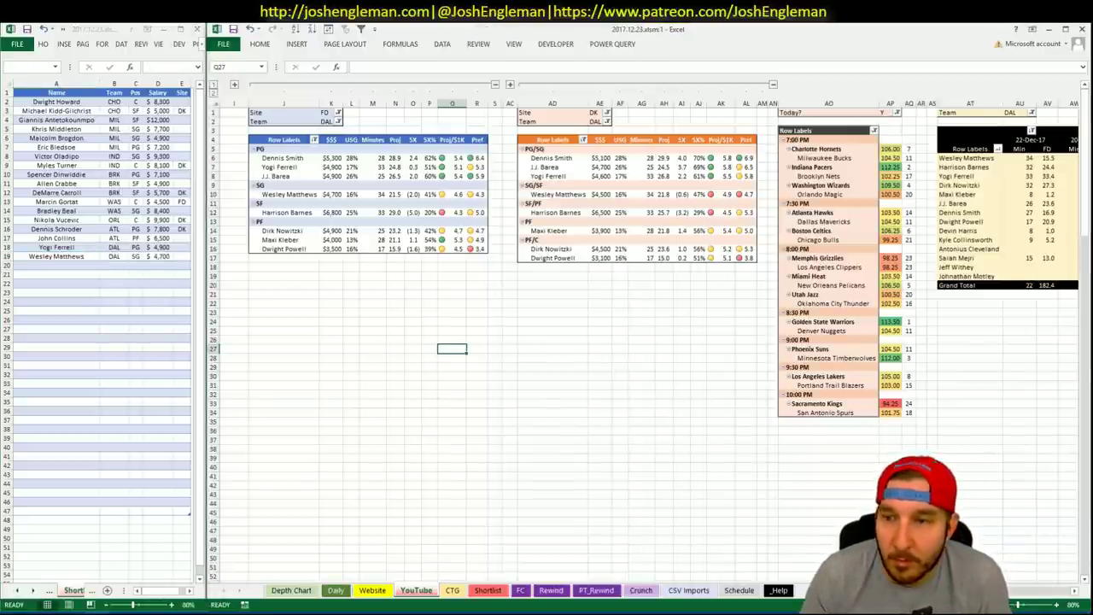
scroll(647, 334, "right", 5)
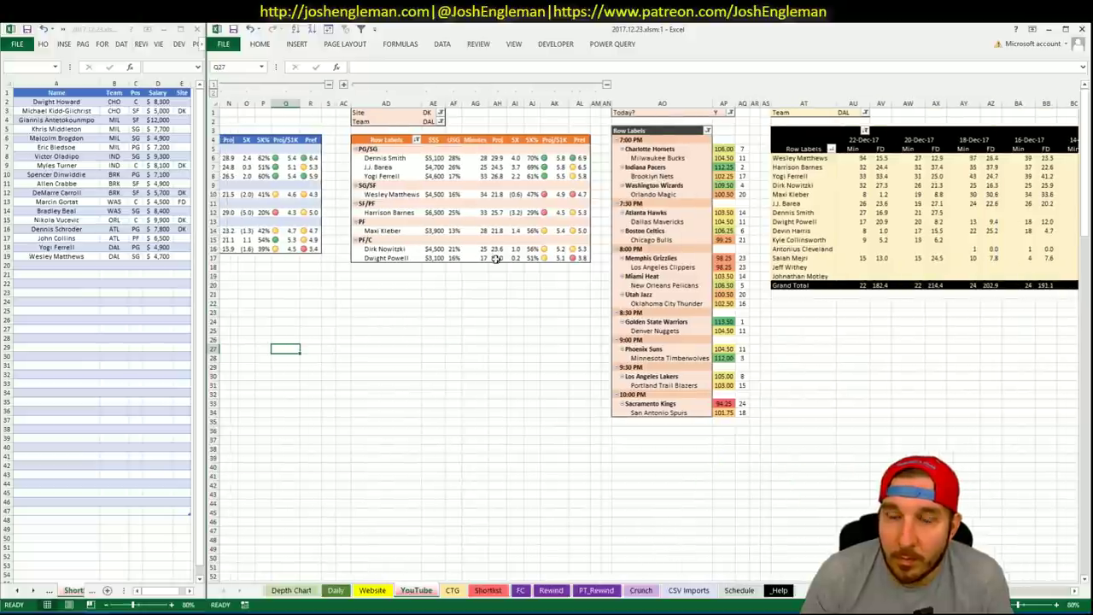
scroll(525, 170, "left", 5)
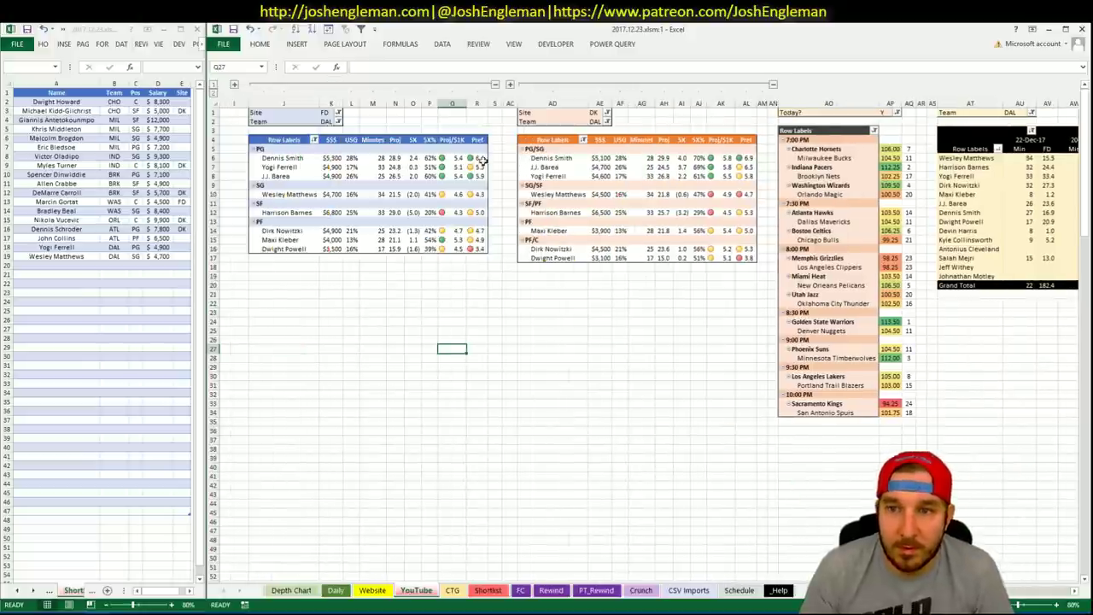
left_click(332, 122)
type("BOS")
key("Tab")
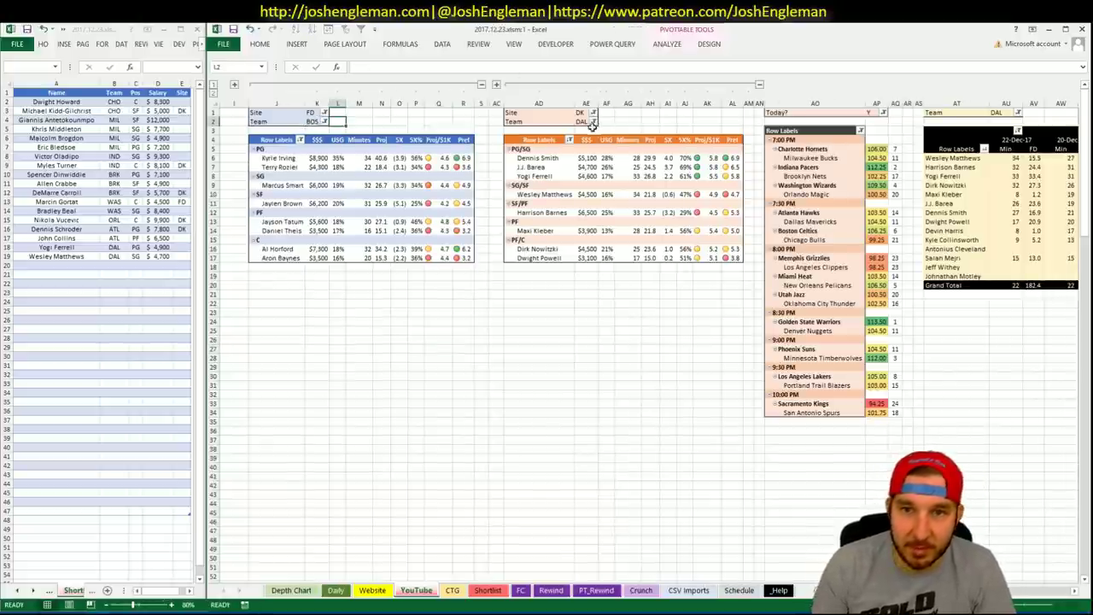
left_click(581, 122)
type("B")
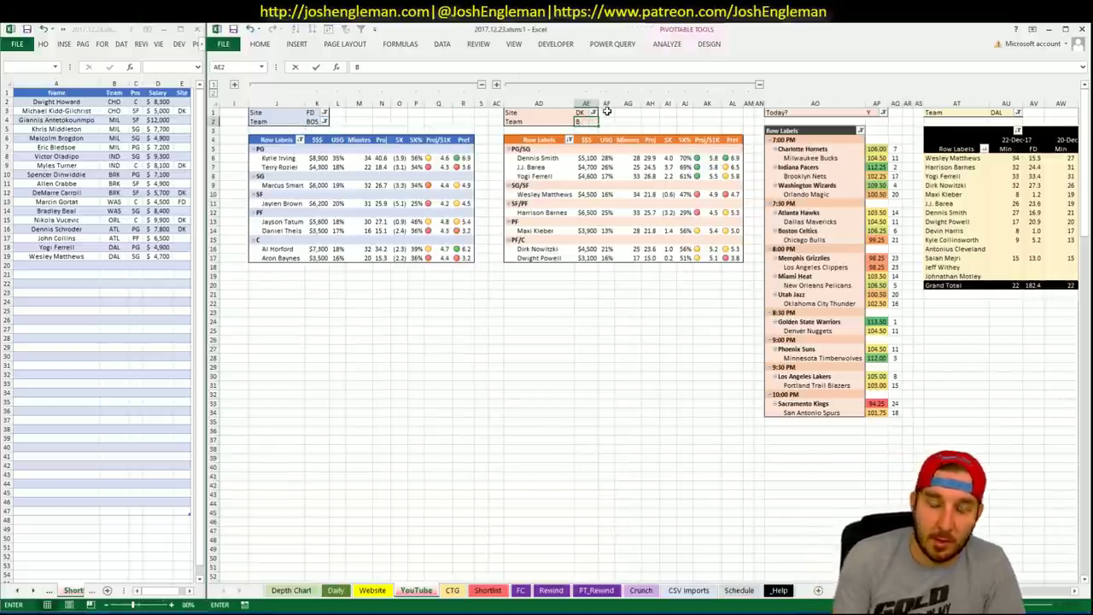
type("OS")
key("Return")
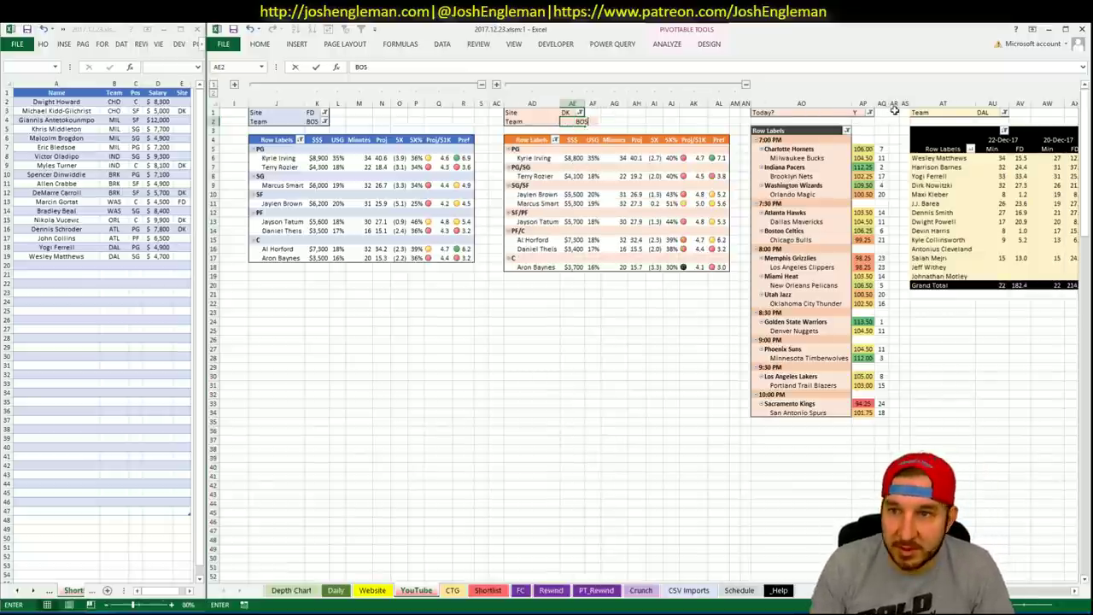
left_click(987, 112)
type("BOS")
key("Return")
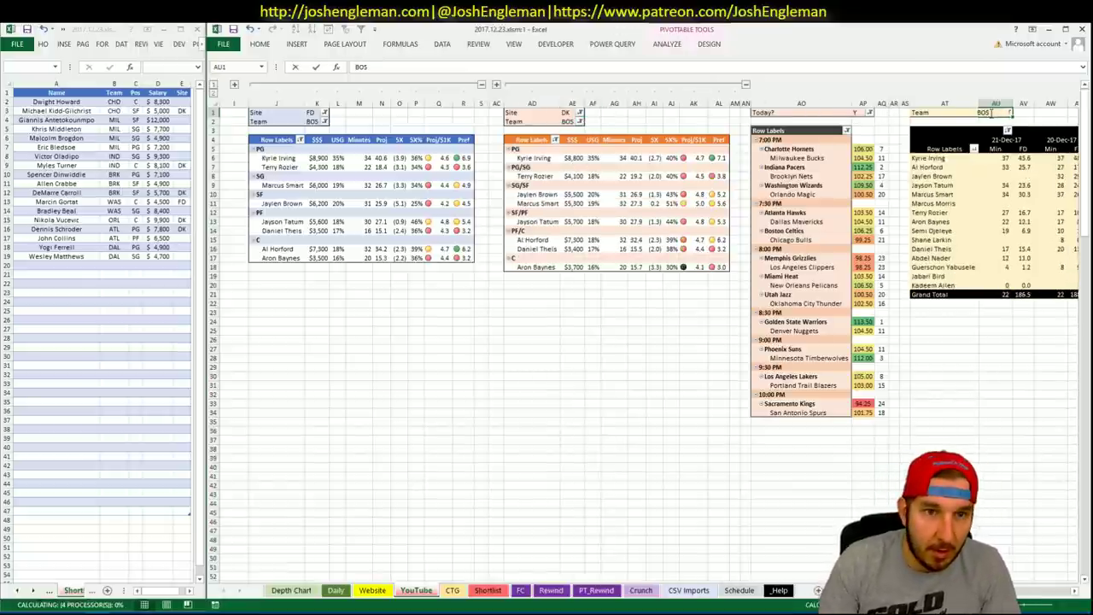
Step: Bring up the CTG sheet, then open the Boston Celtics stats on Cleaning the Glass and copy the Shooting: Frequency player rows
left_click(451, 590)
key("alt+Tab")
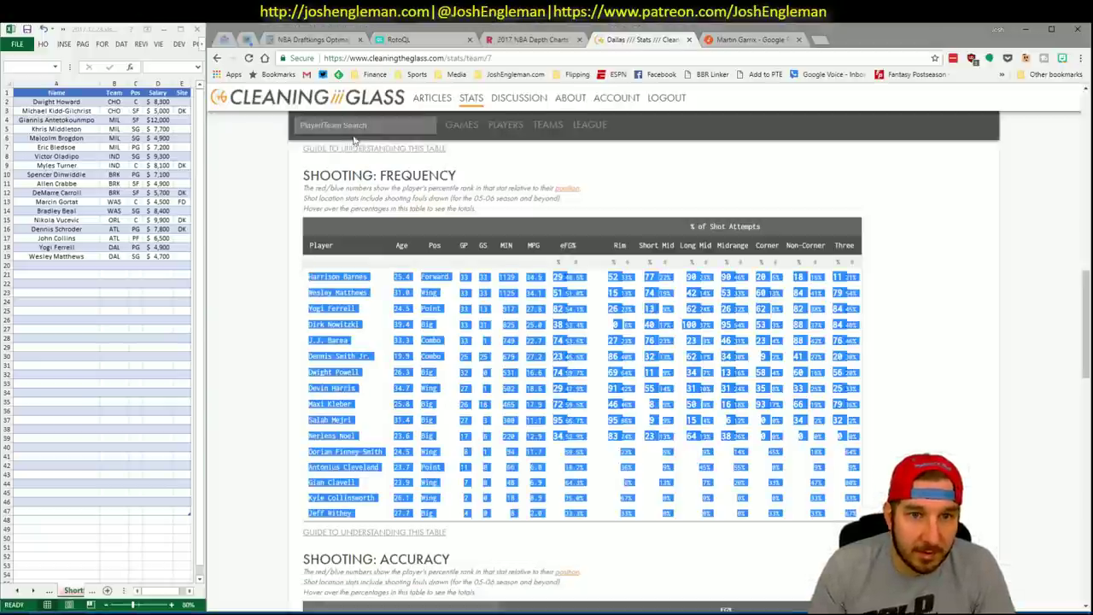
left_click(351, 126)
type("celt")
key("Down")
key("Return")
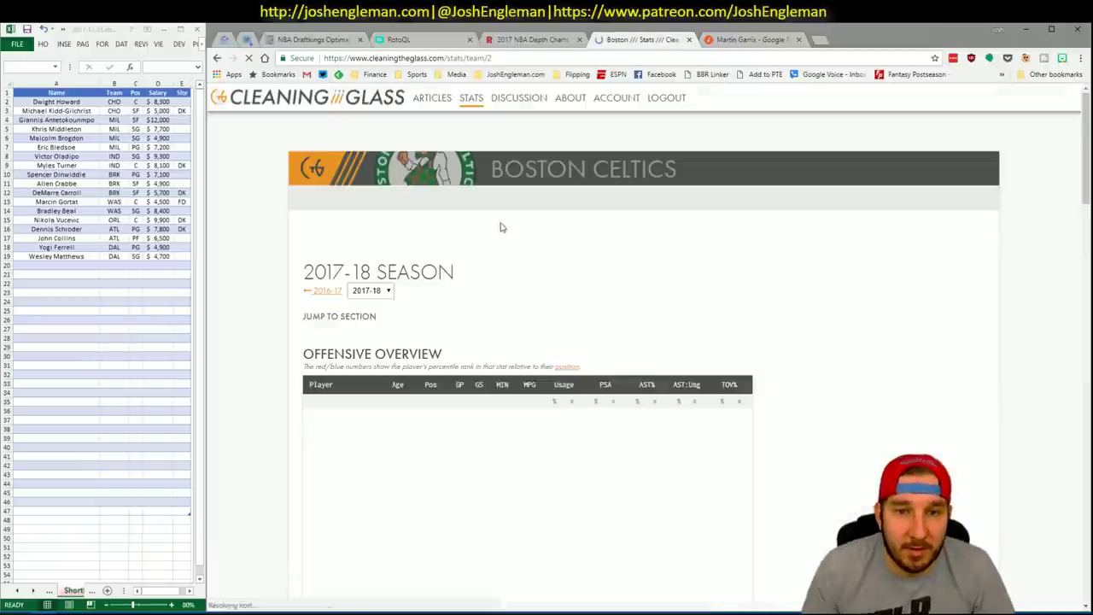
scroll(789, 415, "down", 3)
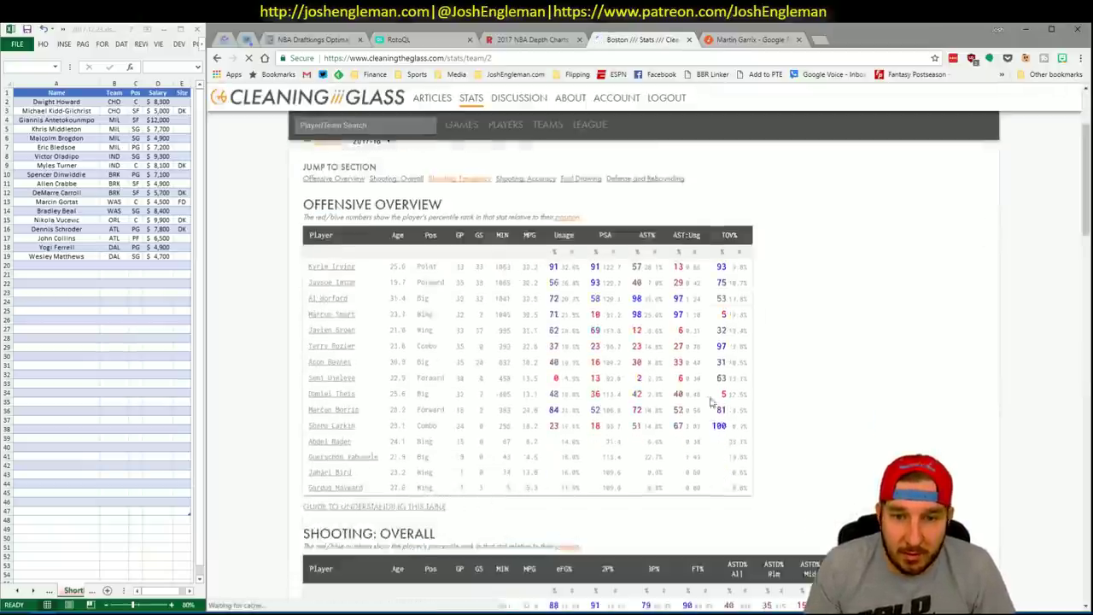
scroll(789, 416, "down", 8)
left_click_drag(850, 506, 306, 276)
Step: Return to the Excel workbook, put the Boston shooting data on the CTG sheet and set the opponent to BOS
key("alt+Tab")
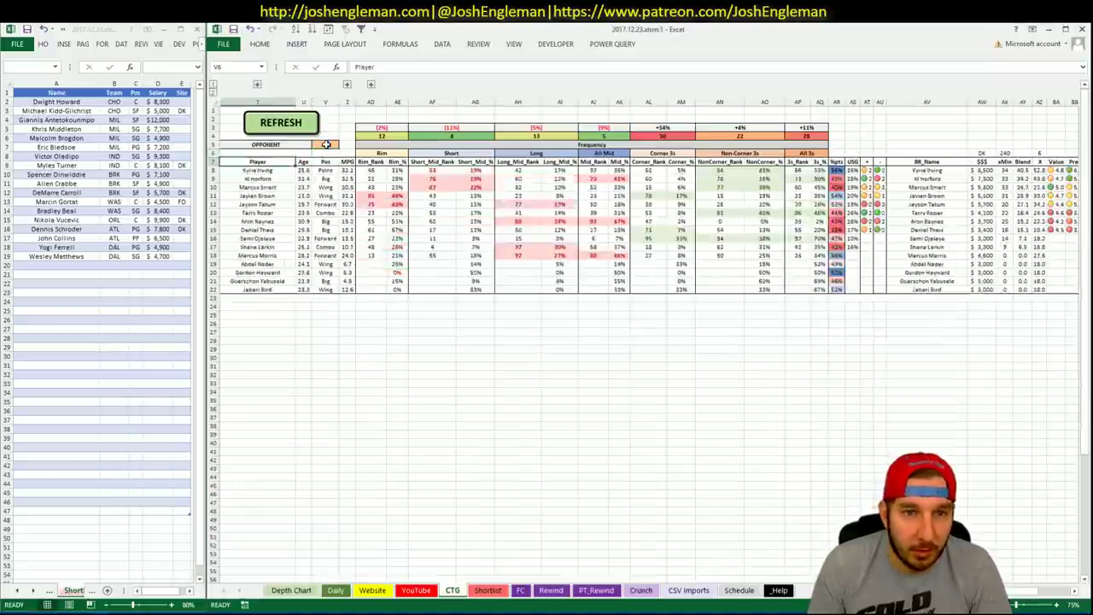
left_click(327, 144)
key("Return")
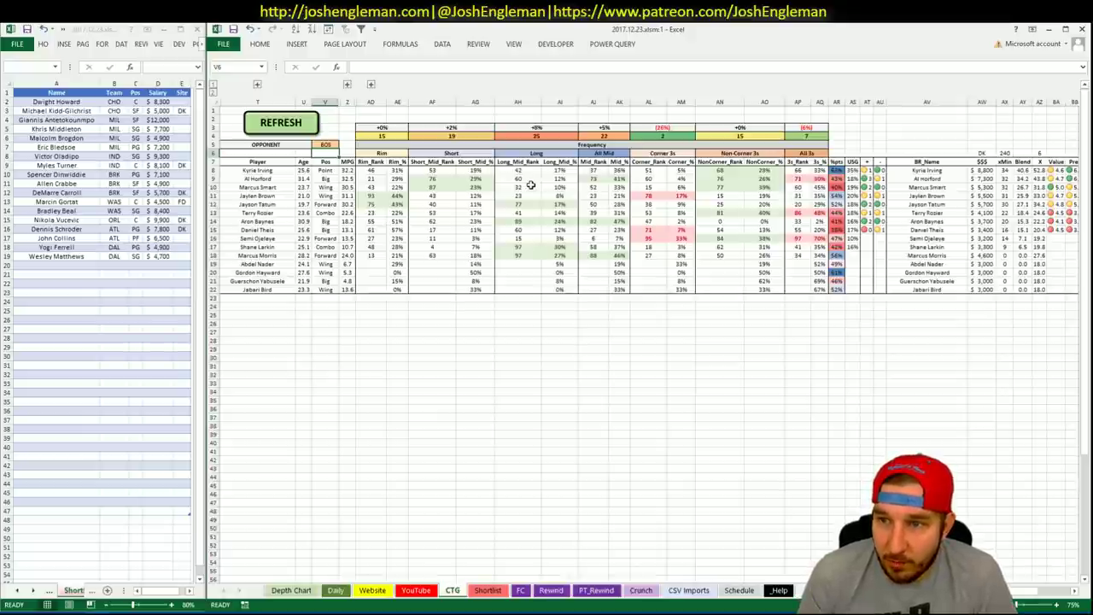
Step: Bring up the YouTube sheet and examine Boston's FD and DK projections against the minutes and points in the recent-games table
left_click(416, 592)
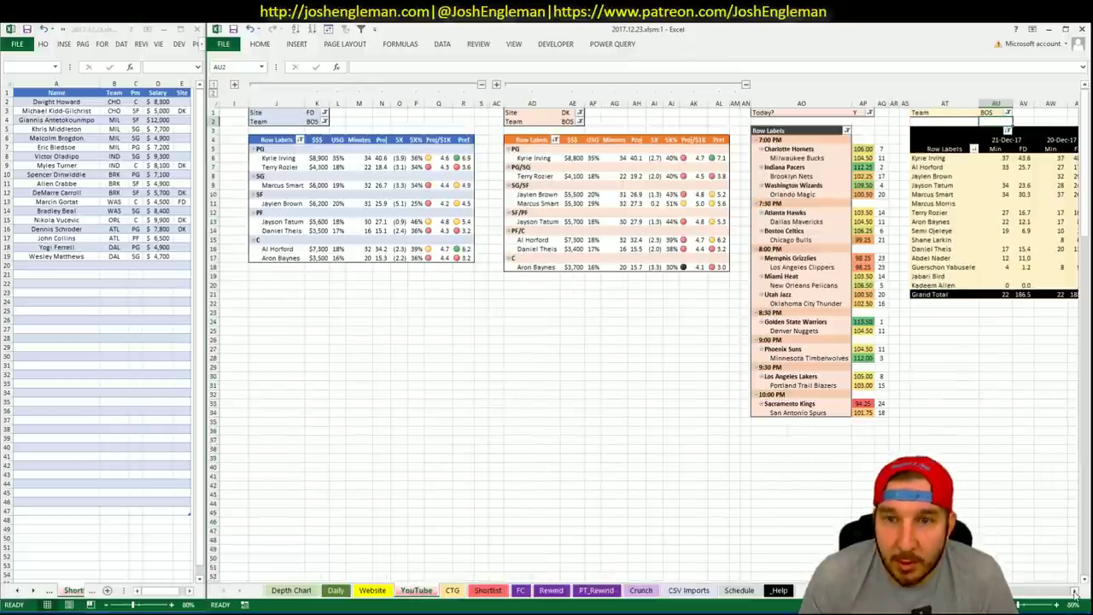
left_click(1074, 591)
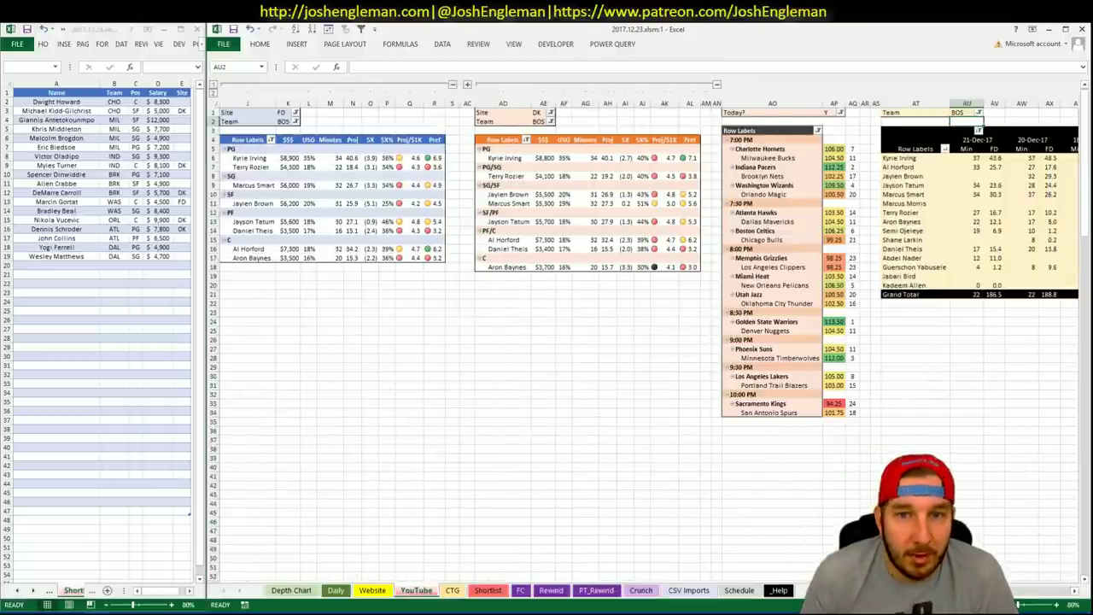
scroll(649, 342, "right", 1)
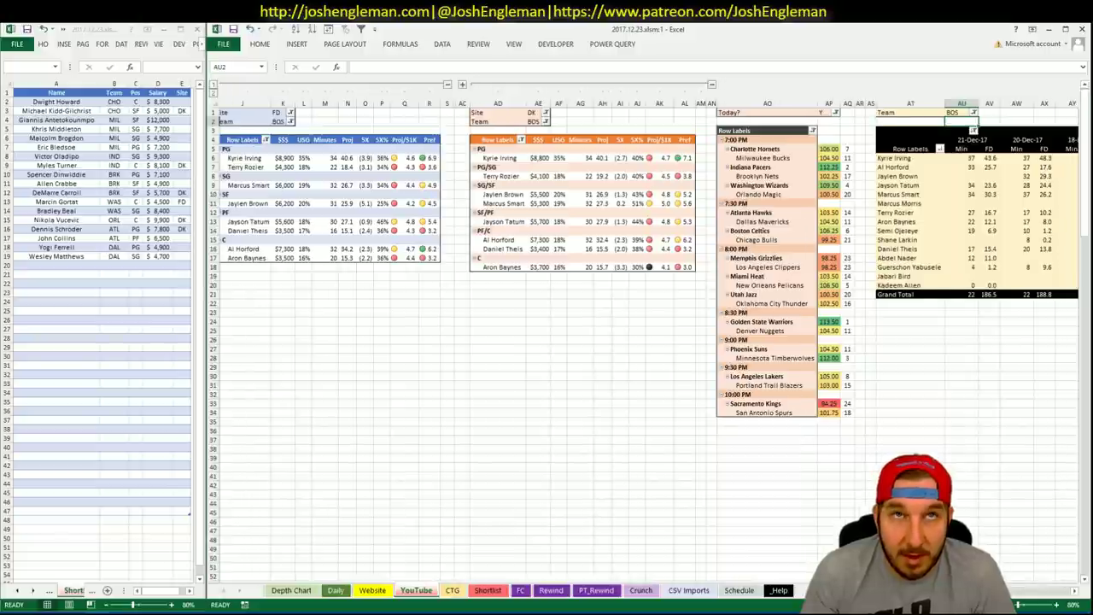
left_click_drag(974, 592, 1057, 602)
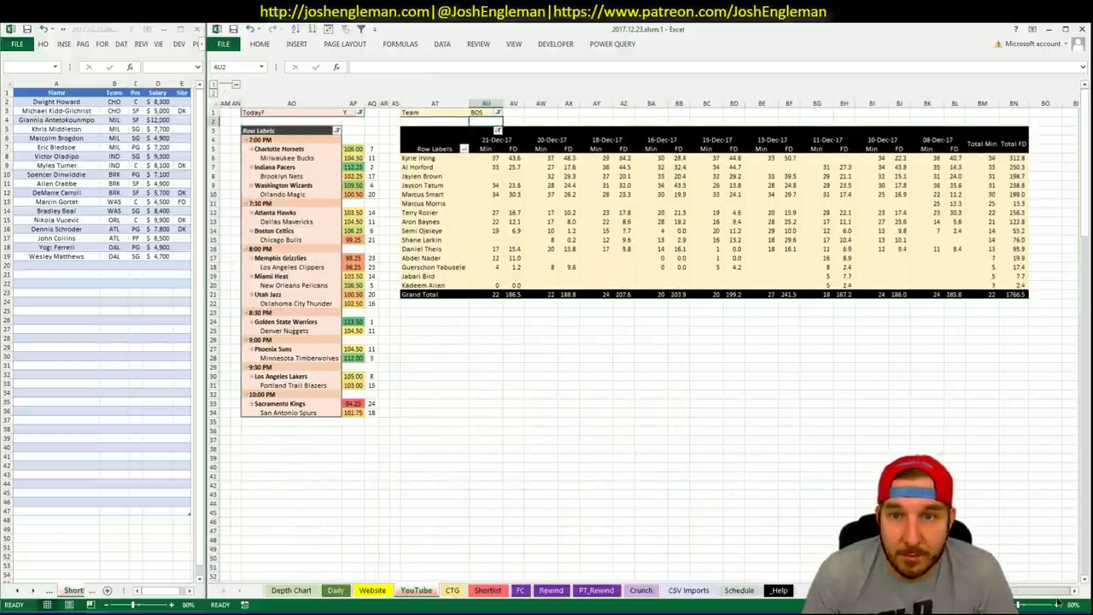
left_click_drag(1040, 603, 957, 602)
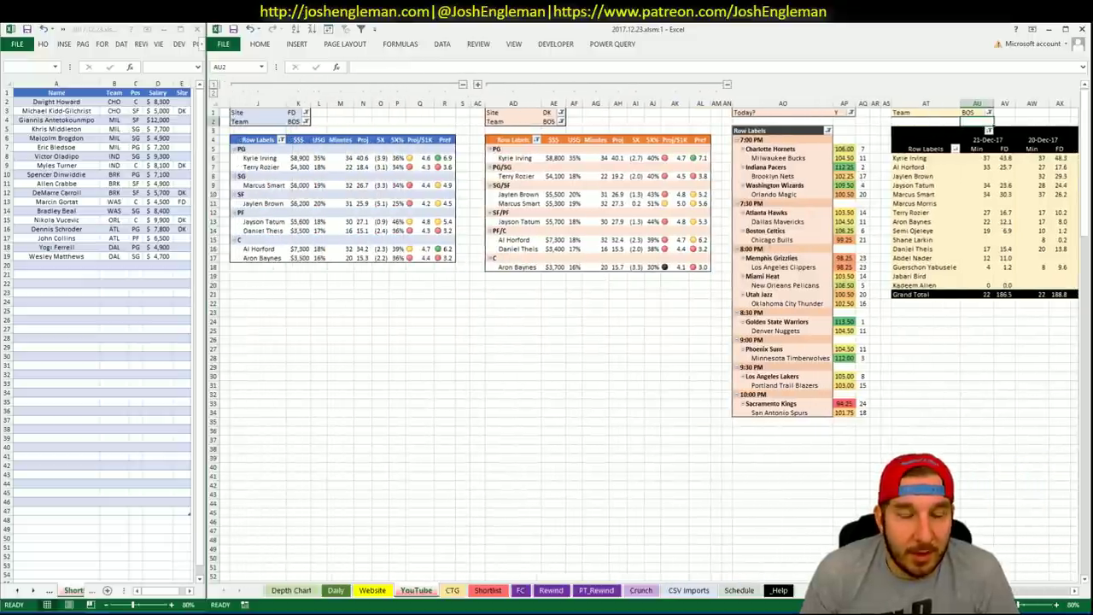
scroll(649, 342, "right", 1)
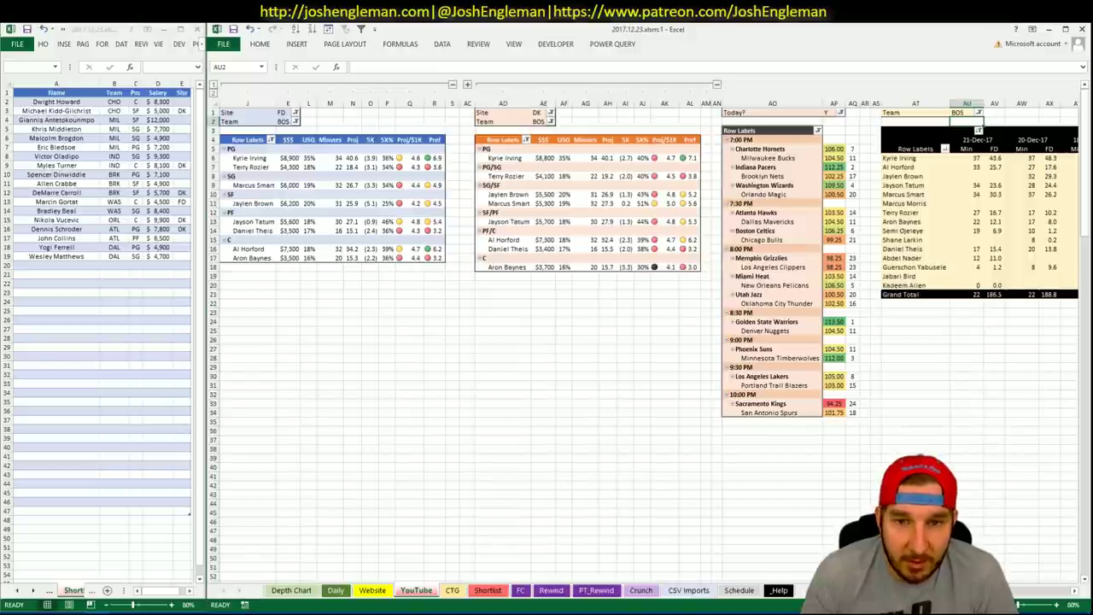
scroll(650, 324, "right", 10)
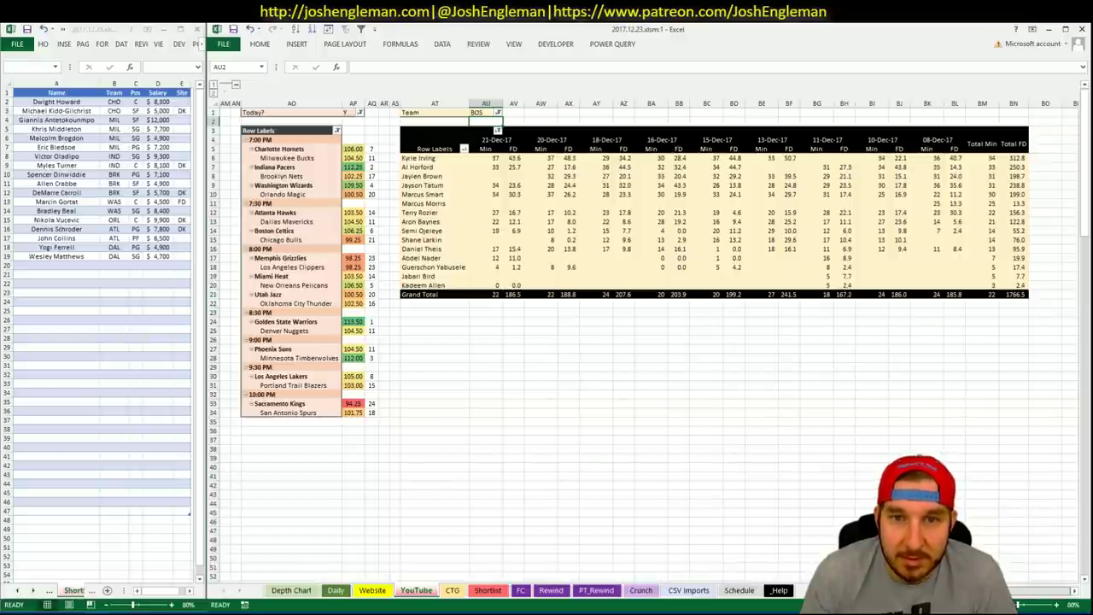
scroll(650, 324, "left", 10)
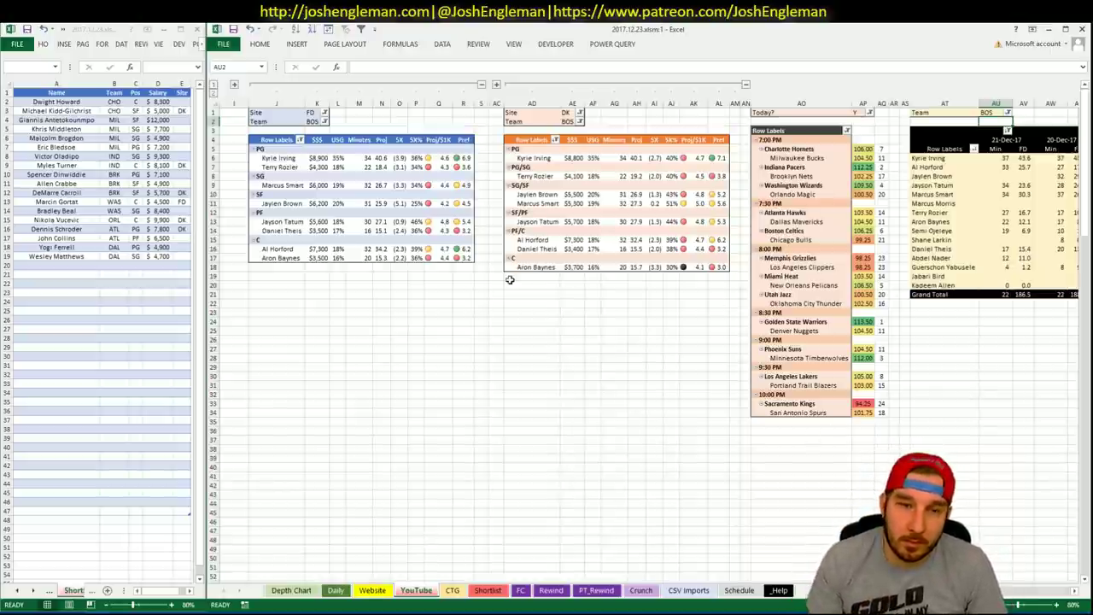
Step: Add Al Horford to the shortlist below Wesley Matthews with no site
left_click(56, 265)
type("Al H")
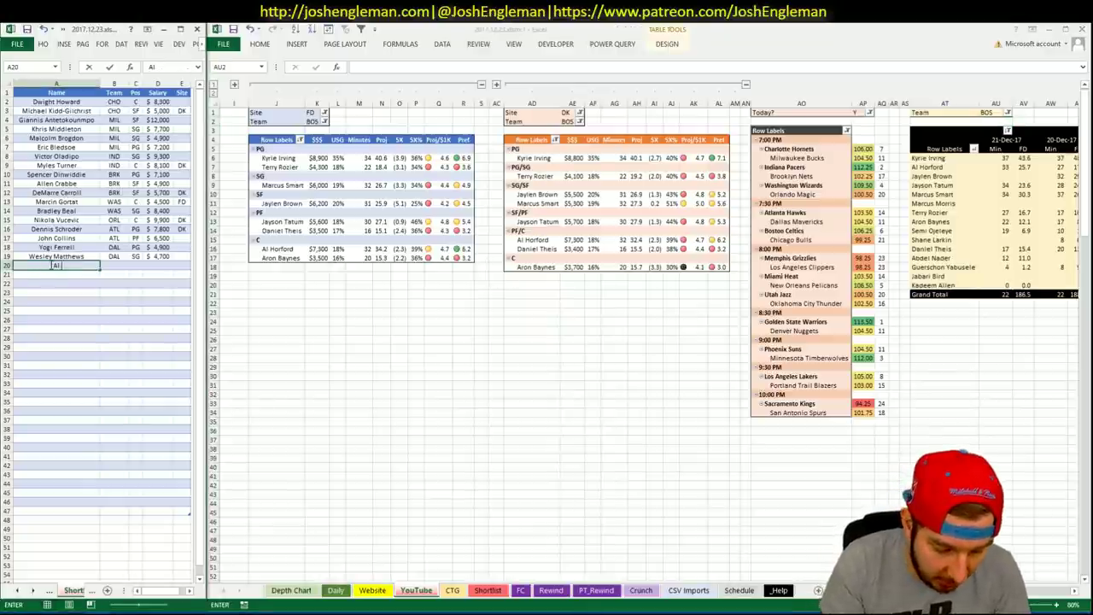
type("orford")
key("Return")
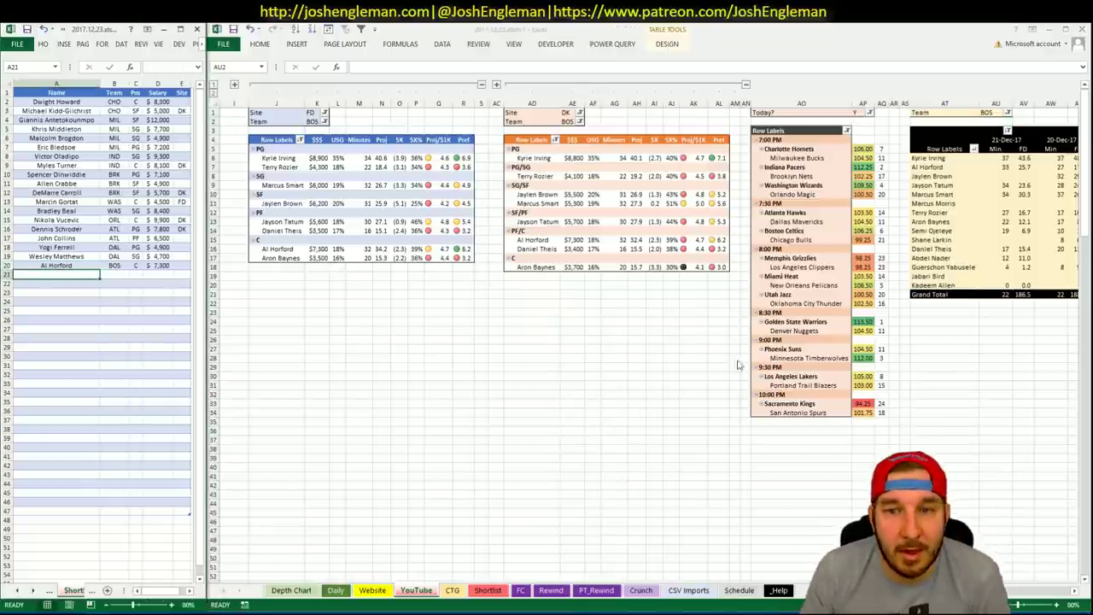
Step: Set the team filter to CHI for both the FD projections and the DK projections
left_click(315, 115)
left_click(315, 116)
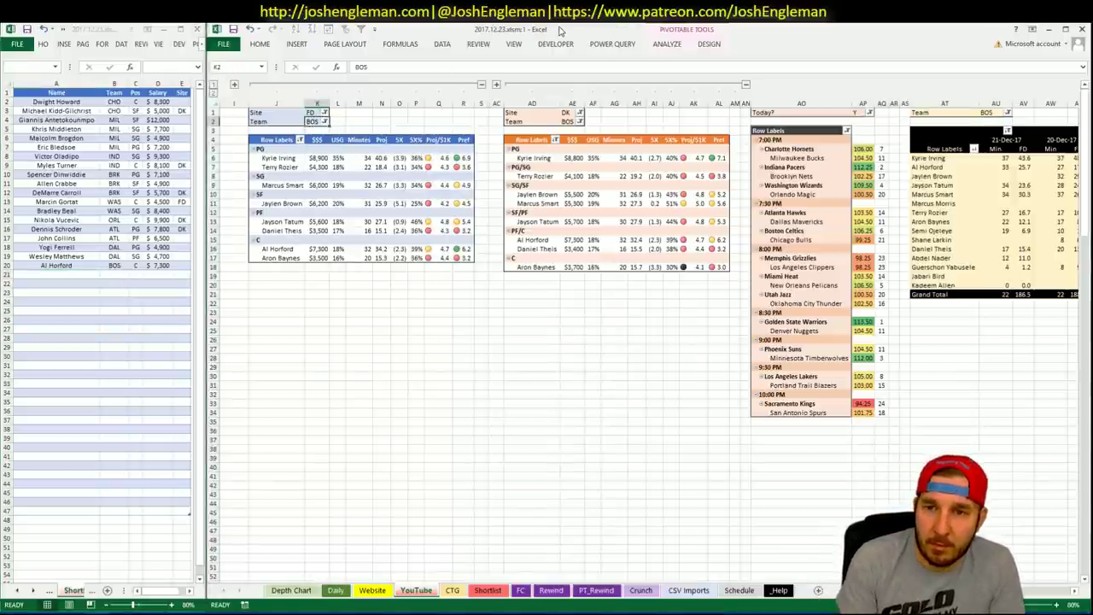
type("CHI")
key("Return")
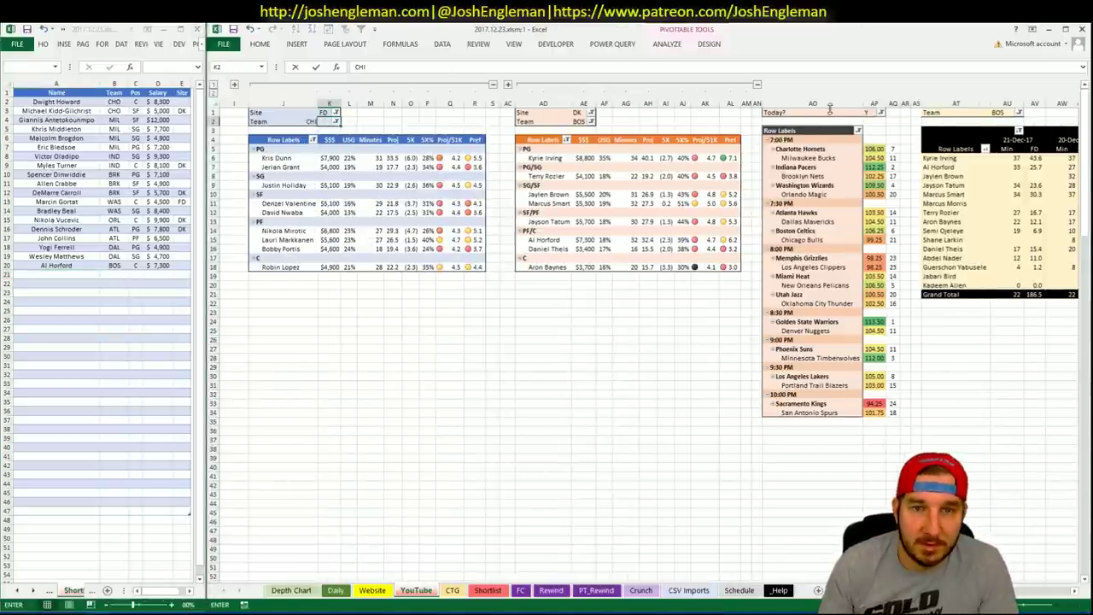
left_click(579, 122)
type("CHI")
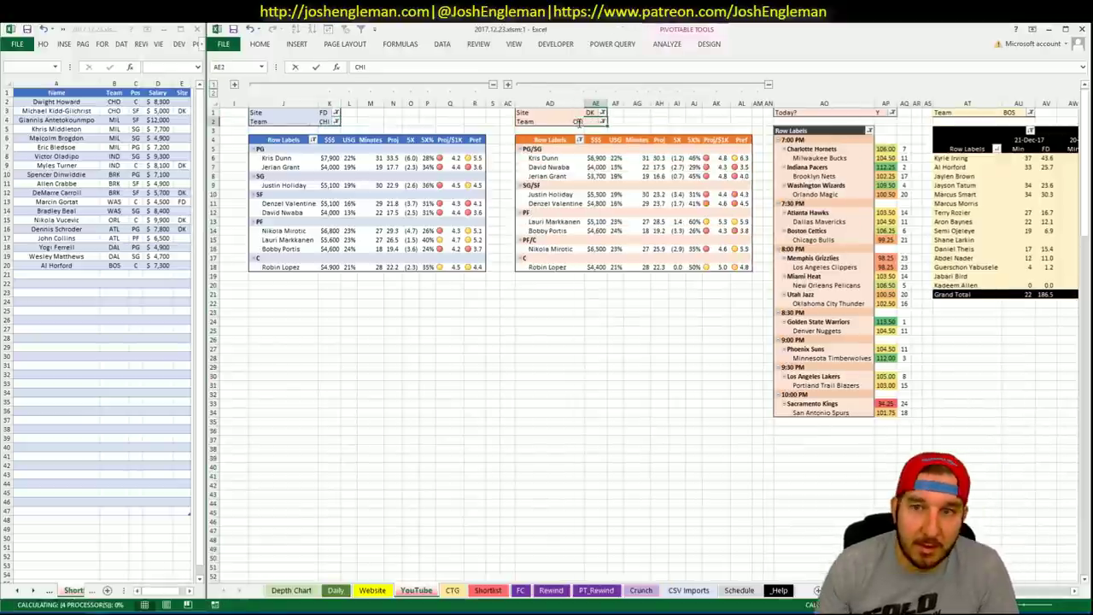
key("Return")
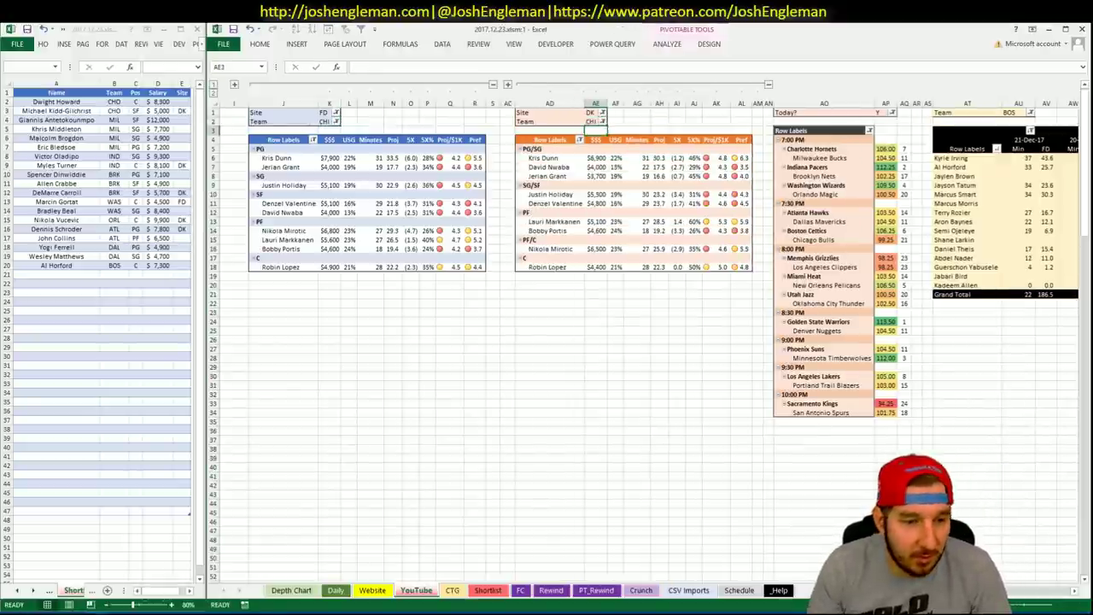
Step: Switch to the browser, open the Chicago Bulls stats on Cleaning the Glass and copy the Shooting: Frequency player rows
key("alt+Tab")
left_click(335, 124)
type("bull")
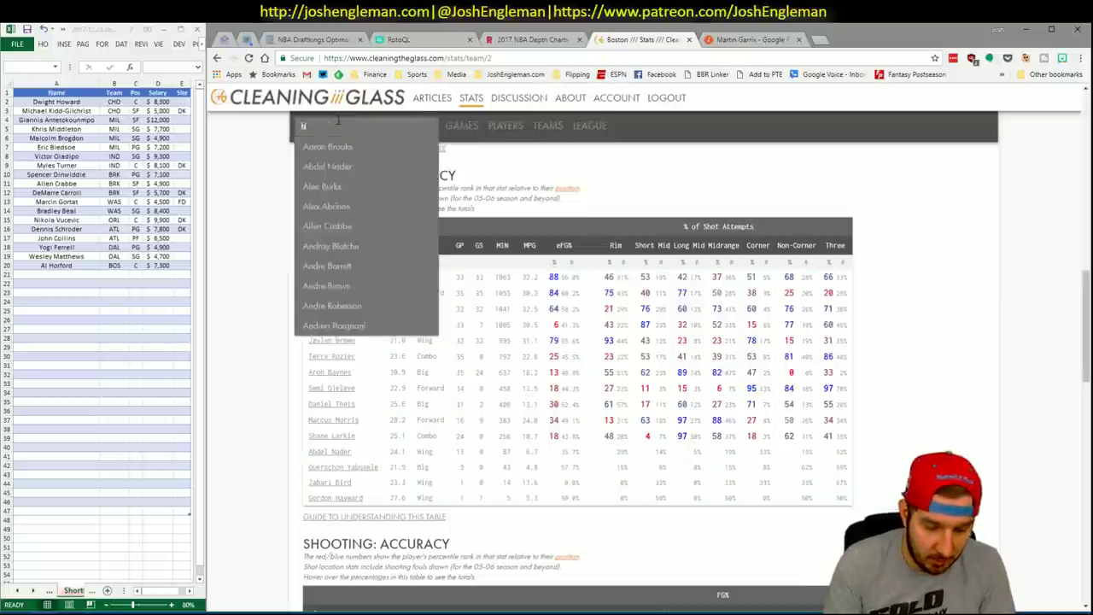
key("Down")
key("Down")
key("Return")
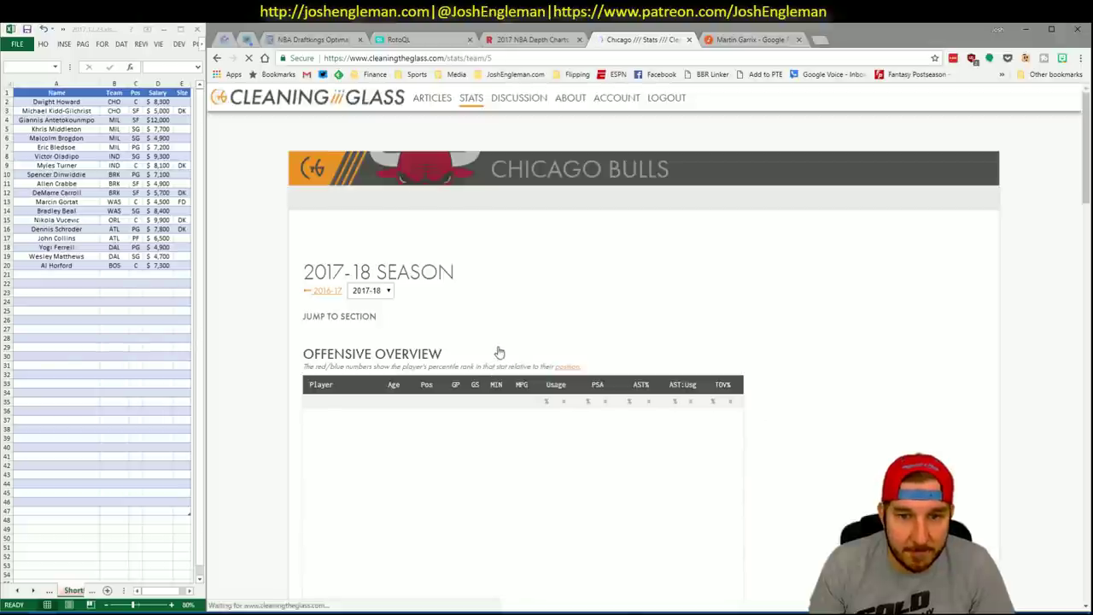
left_click(468, 330)
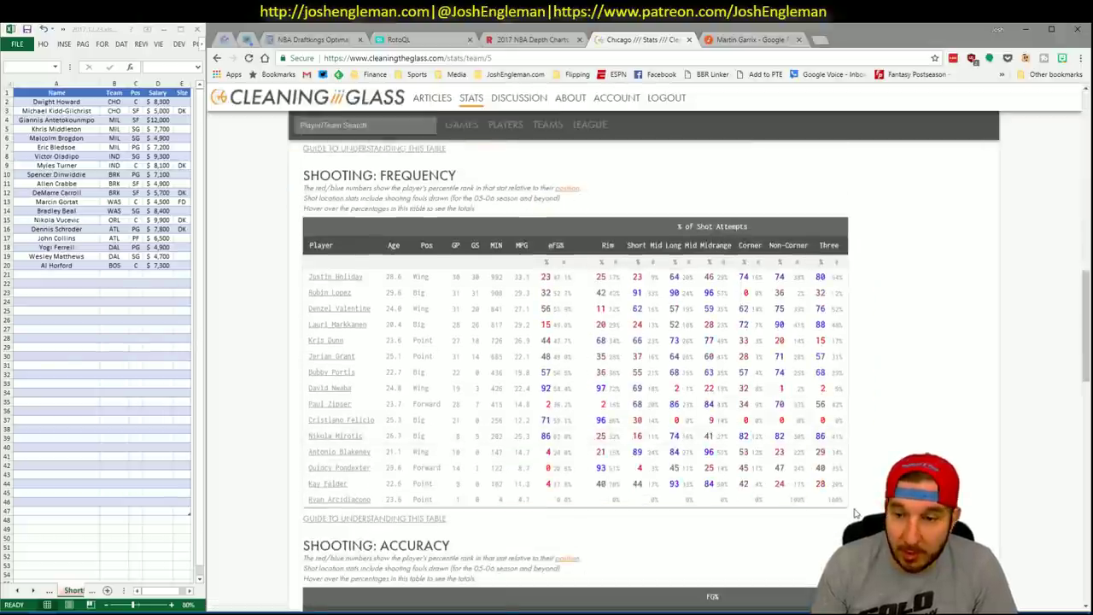
left_click_drag(841, 502, 311, 277)
Step: Return to the Excel workbook and put the Chicago shooting data on the CTG sheet, keeping BOS as the opponent
key("alt+Tab")
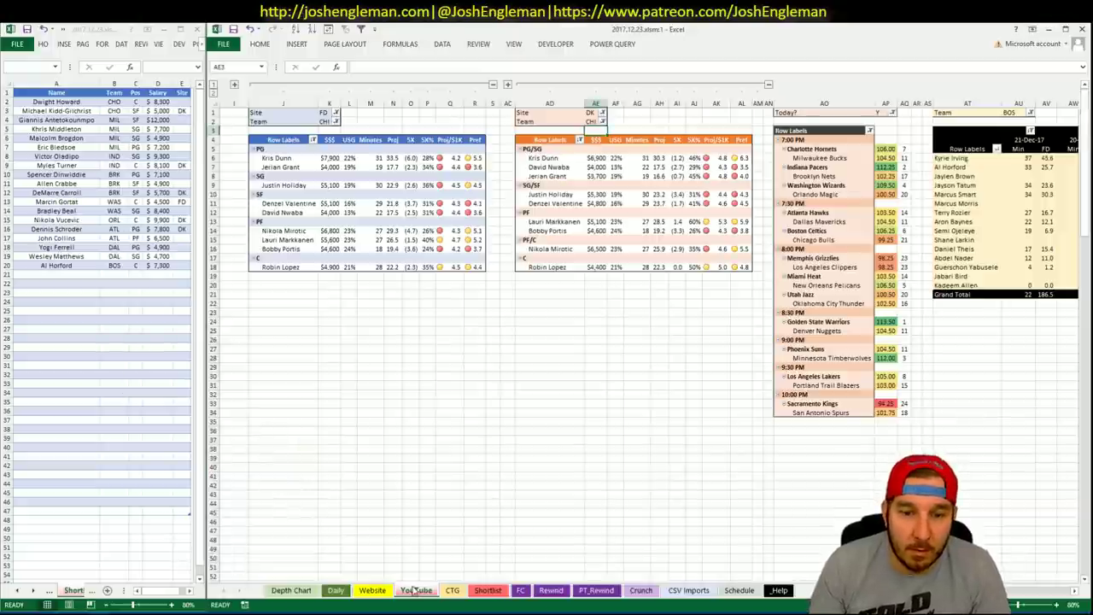
left_click(452, 591)
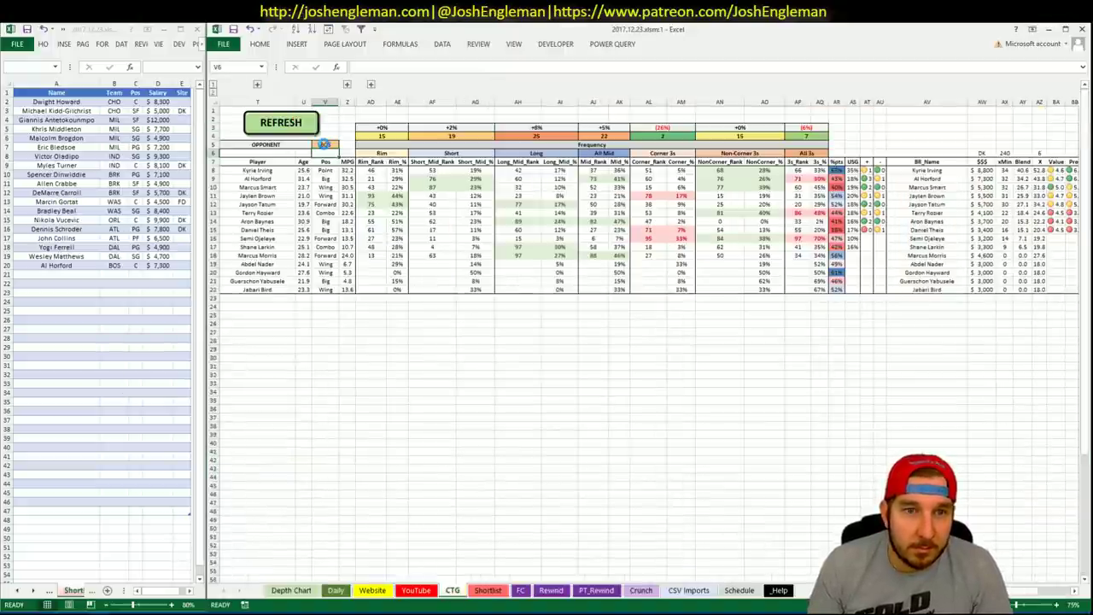
left_click(325, 144)
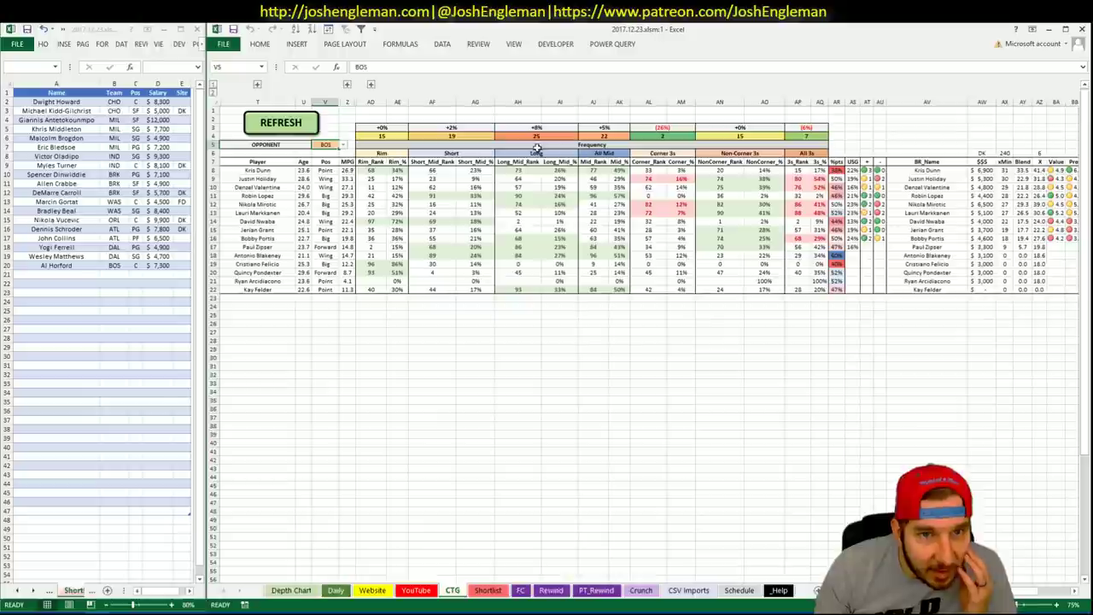
Step: Check the Chicago and Boston Shooting: Frequency pages on Cleaning the Glass against the CTG sheet, ending back in the workbook
key("alt+Tab")
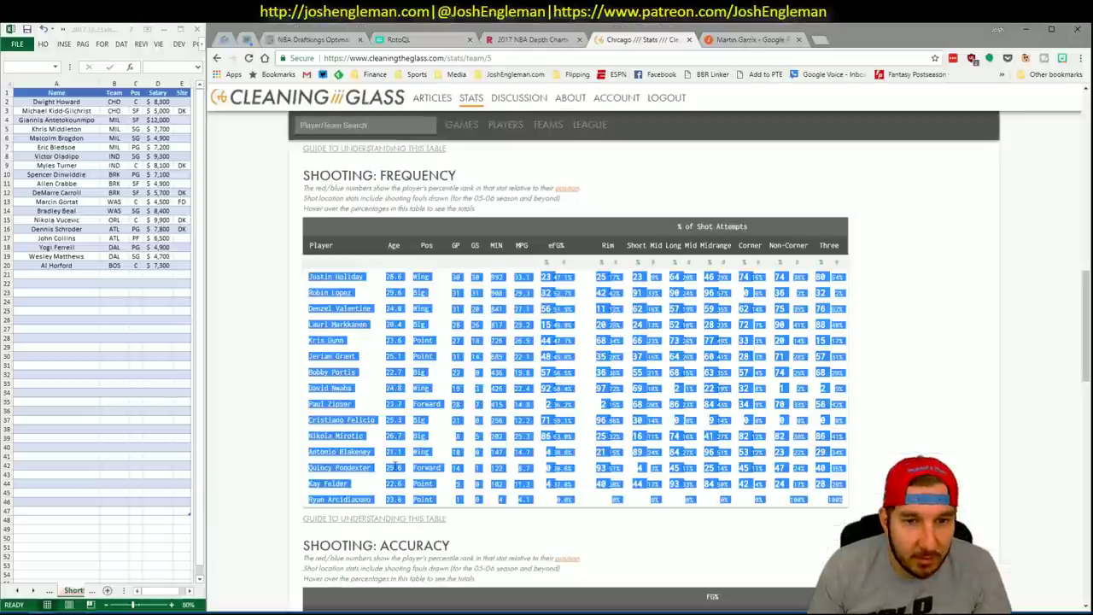
key("alt+Tab")
key("alt+Tab")
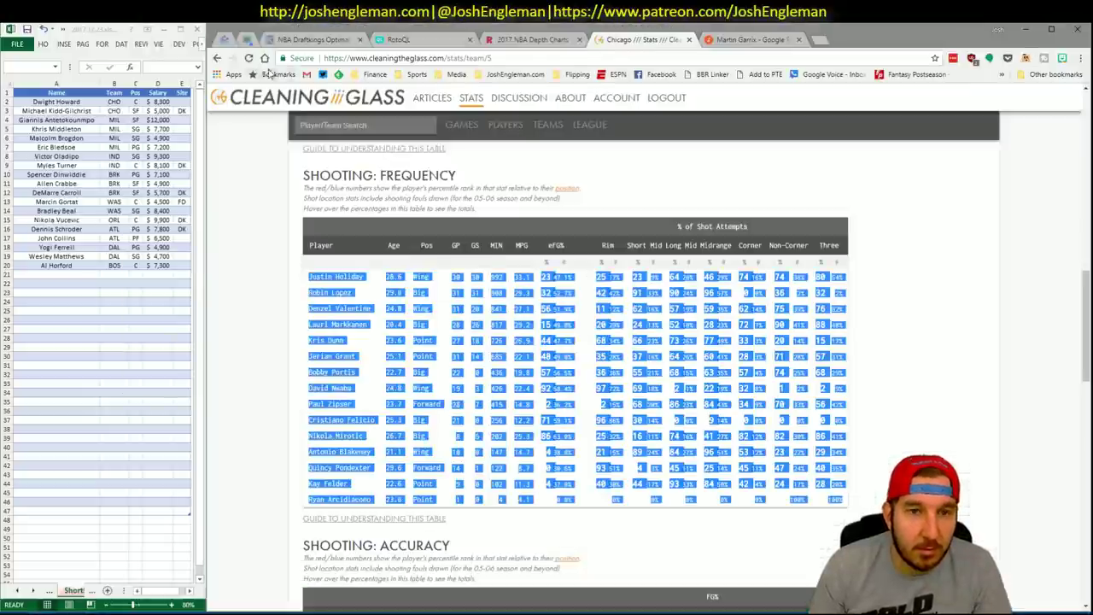
left_click(217, 58)
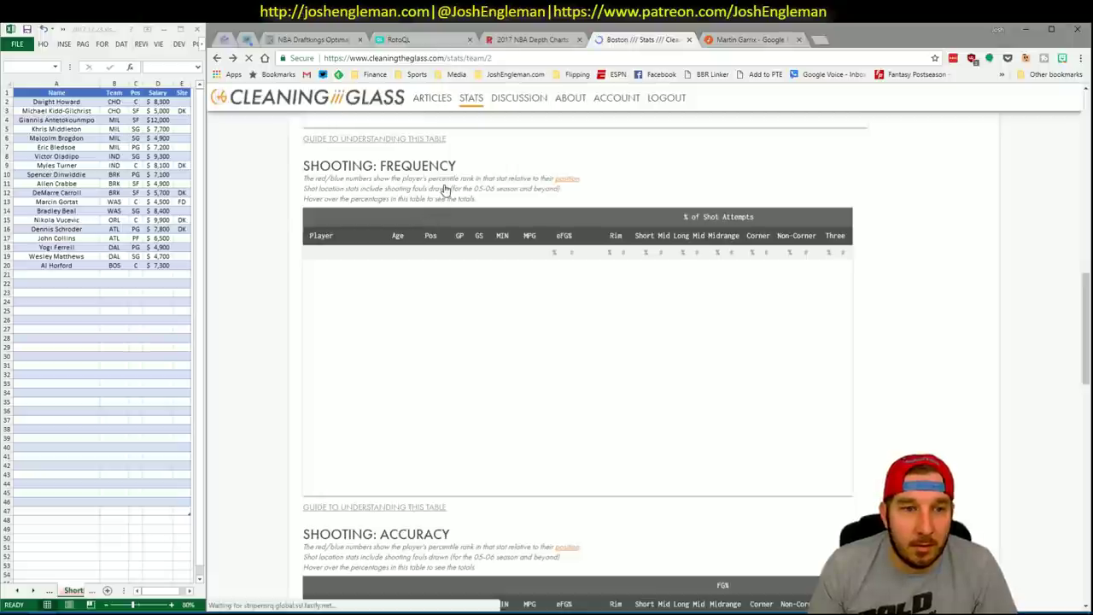
left_click(234, 58)
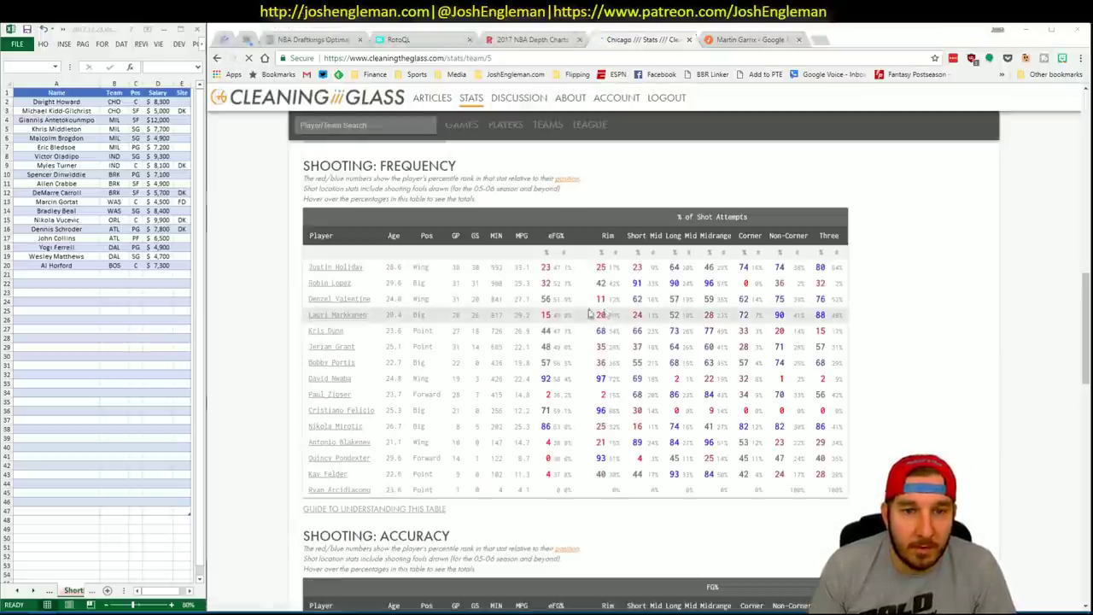
key("alt+Tab")
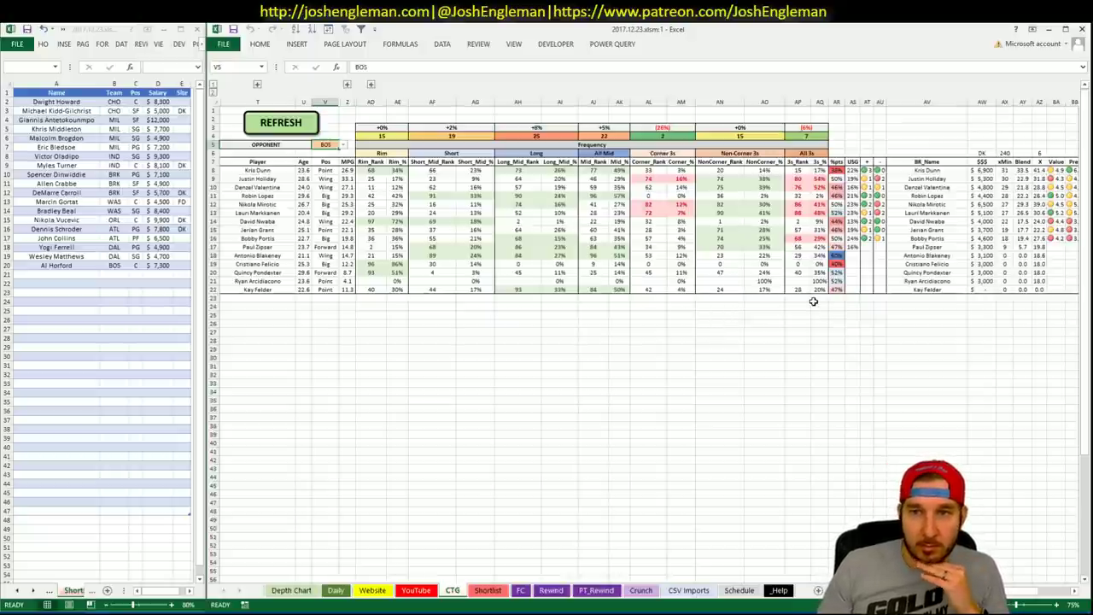
Step: Bring up the YouTube sheet and set the recent-games table's team filter to CHI
left_click(415, 591)
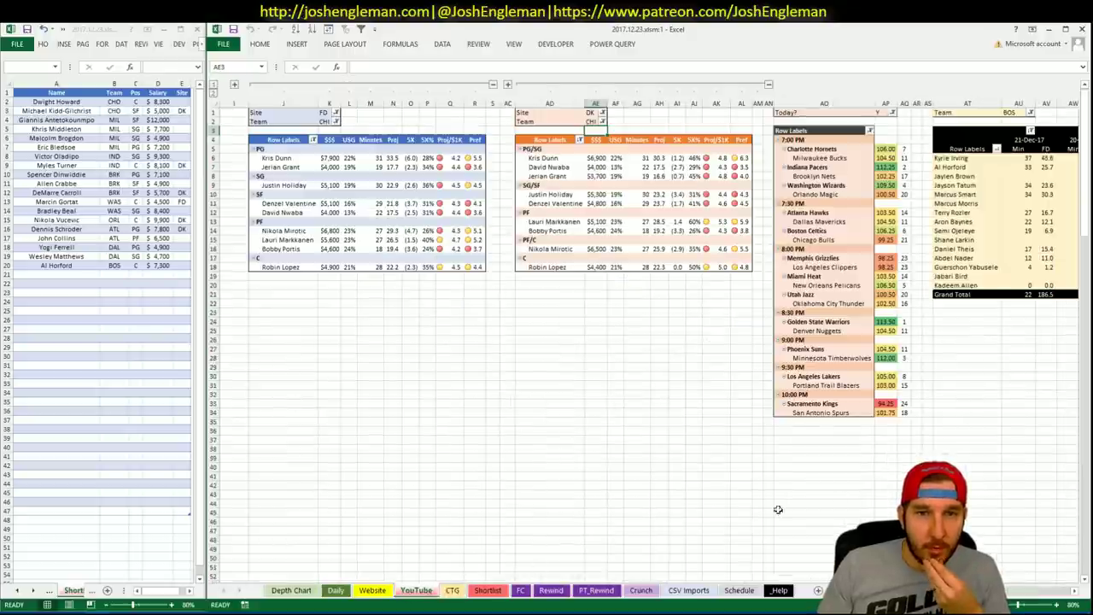
left_click(1074, 591)
left_click(1074, 591)
left_click(1073, 592)
left_click(1074, 591)
left_click(1074, 592)
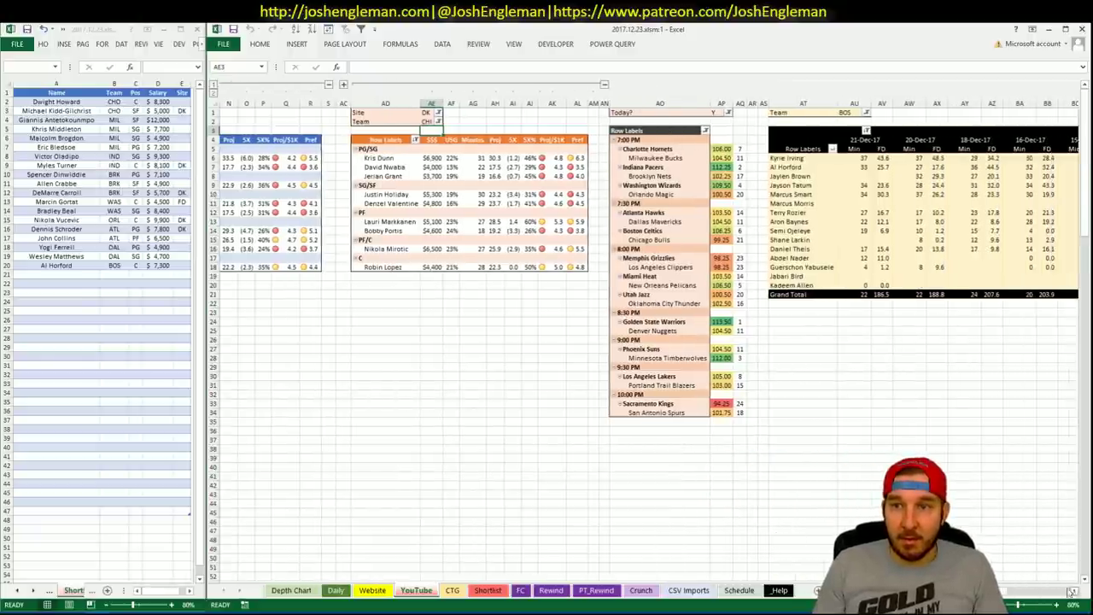
left_click(854, 112)
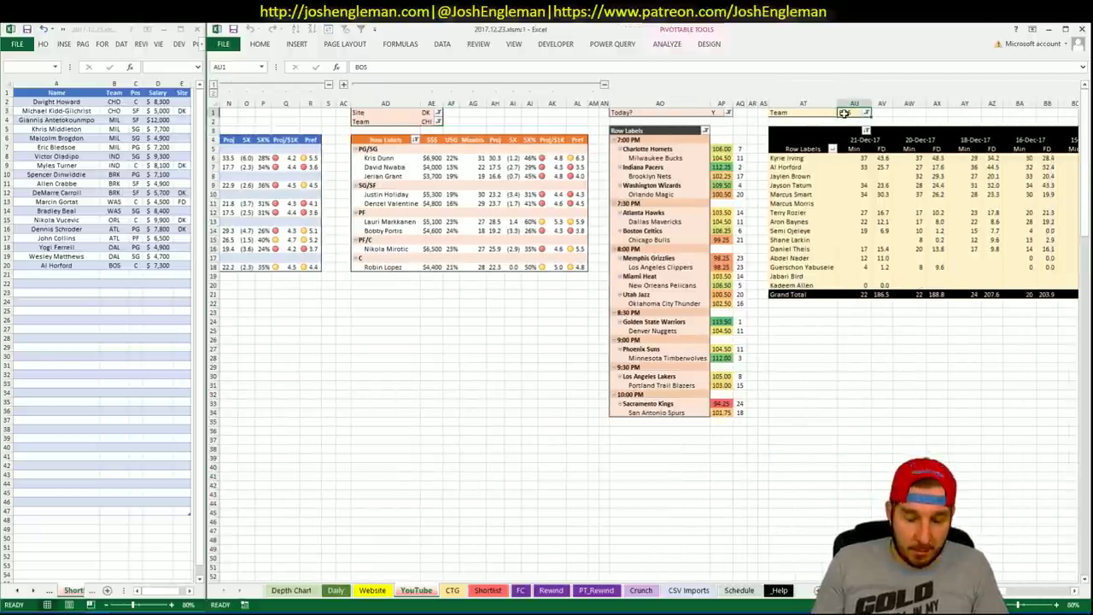
type("CHI")
key("Return")
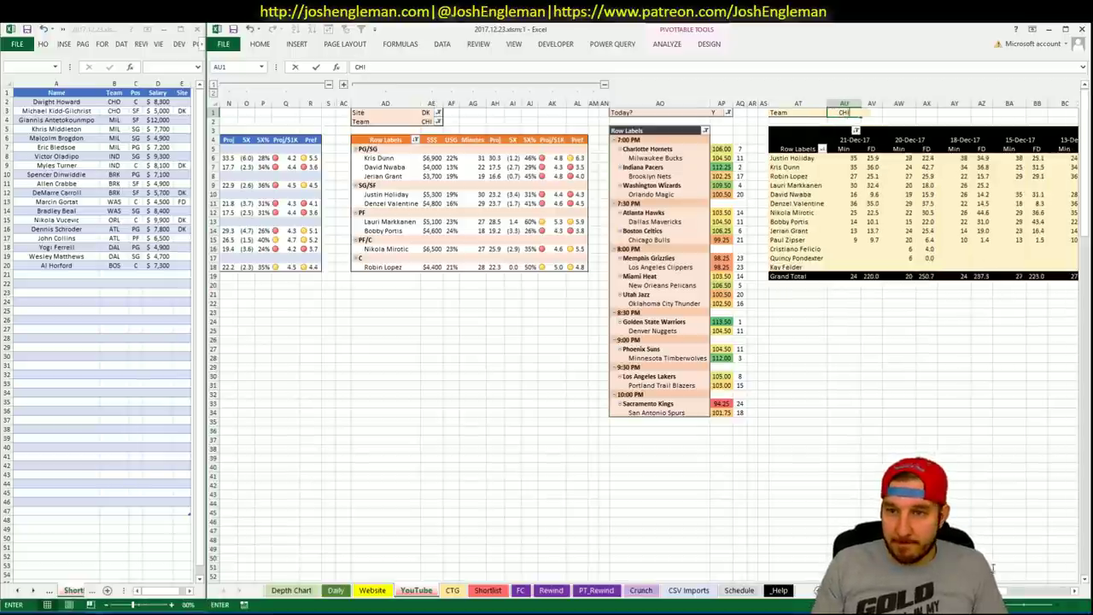
Step: Add Kris Dunn to the shortlist below Al Horford
left_click_drag(1001, 590, 986, 590)
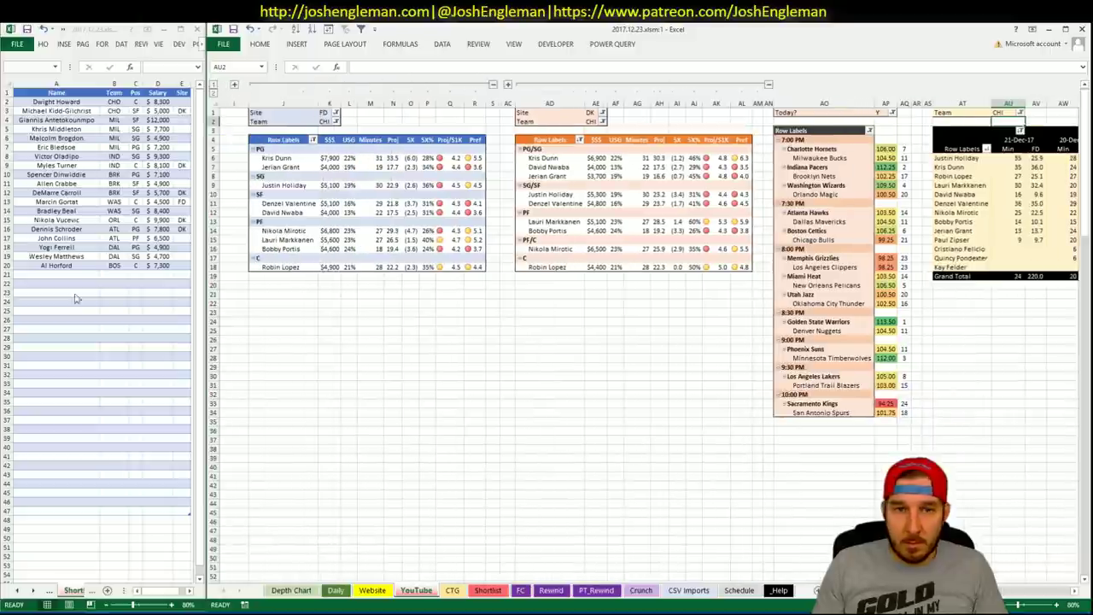
left_click(50, 271)
type("Kris Dunn")
key("Return")
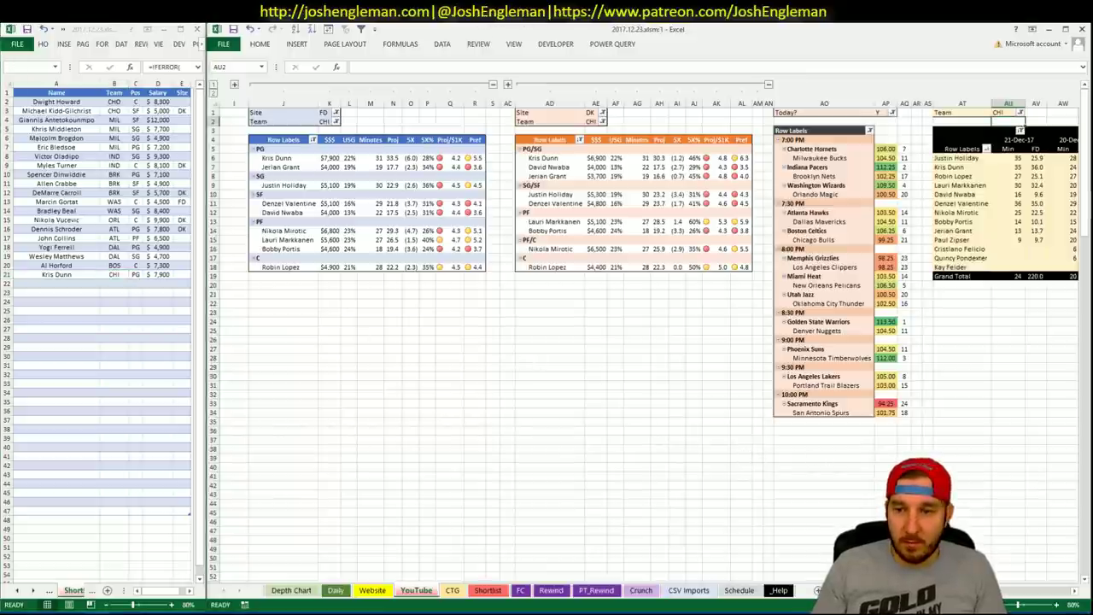
Step: Check Chicago's recent games and add Lauri Markkanen to the shortlist below Kris Dunn
left_click_drag(957, 590, 1007, 603)
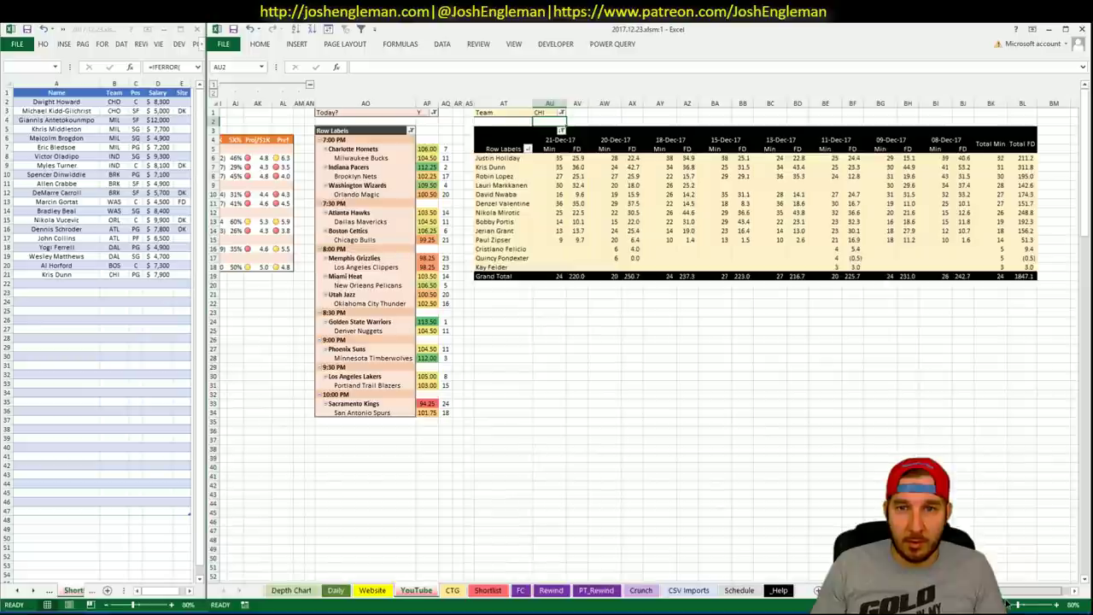
scroll(1008, 604, "left", 10)
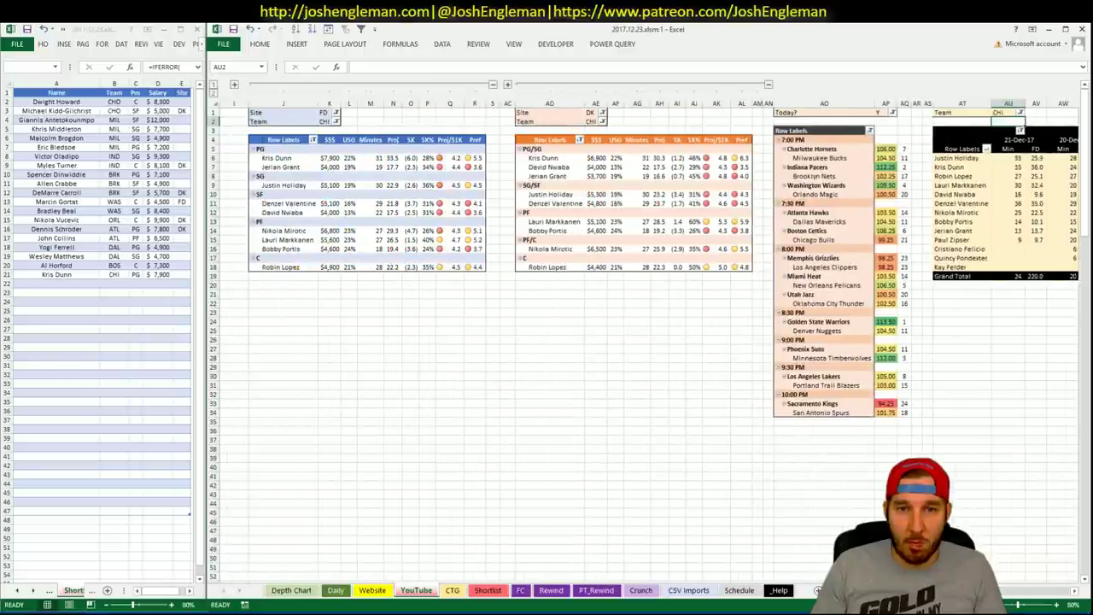
scroll(649, 329, "right", 5)
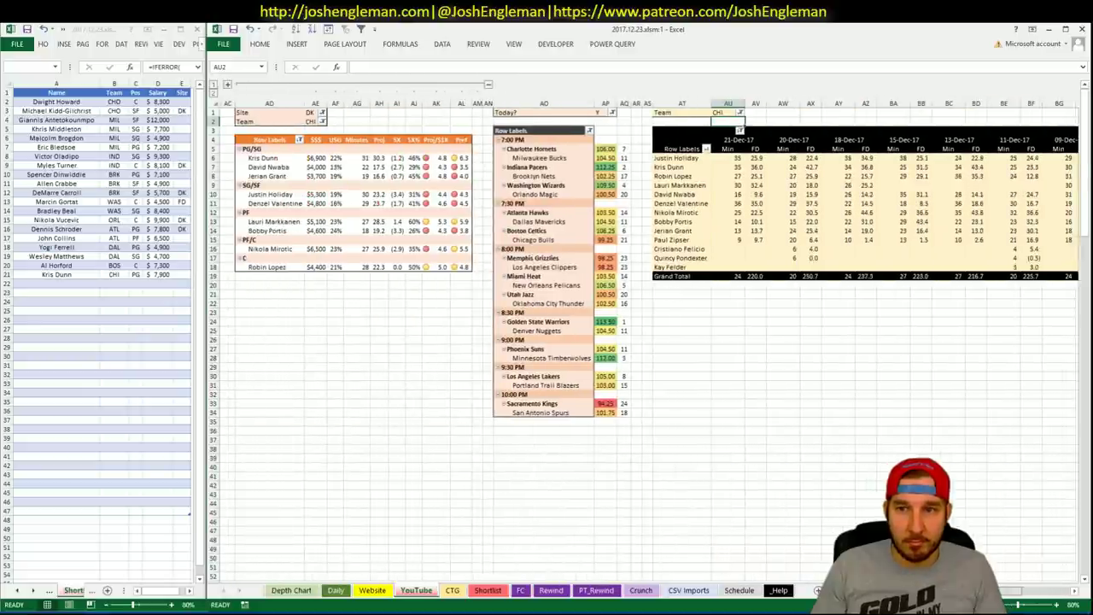
scroll(649, 330, "left", 5)
left_click(113, 274)
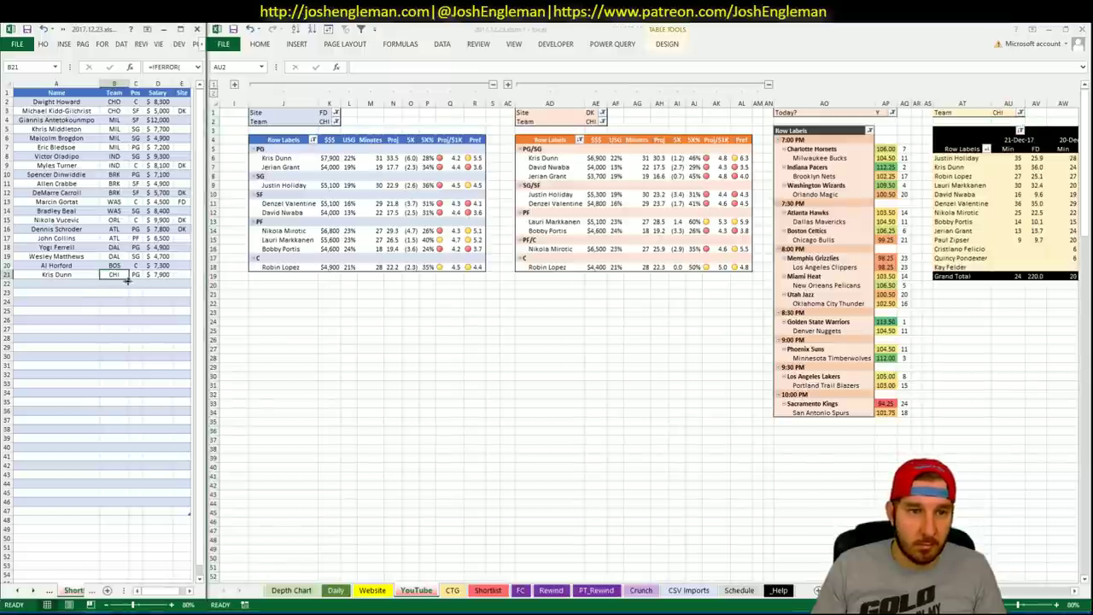
left_click(291, 241)
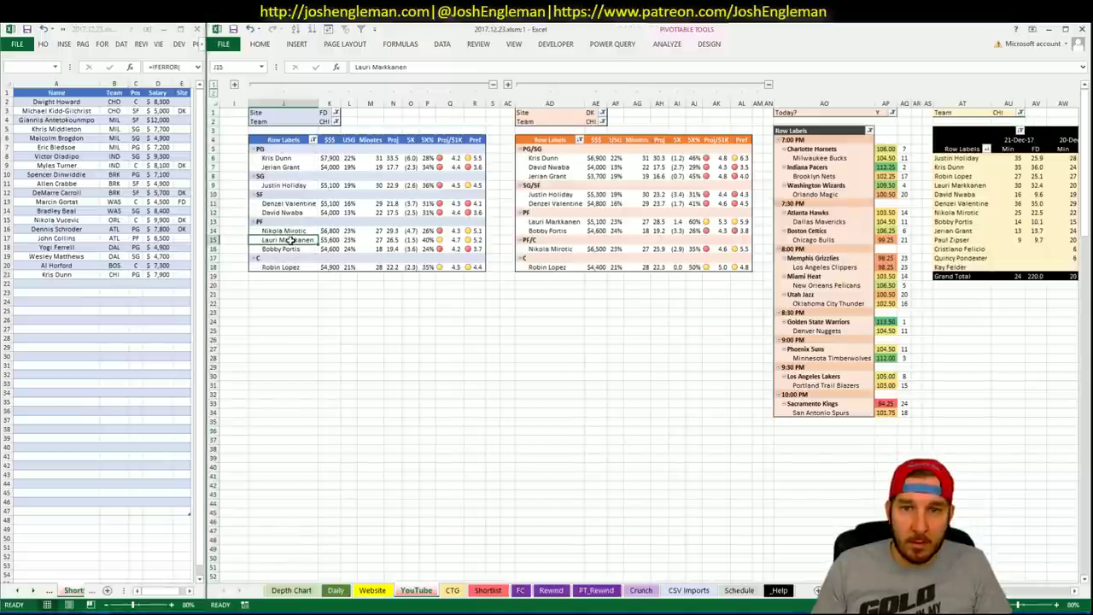
key("ctrl+c")
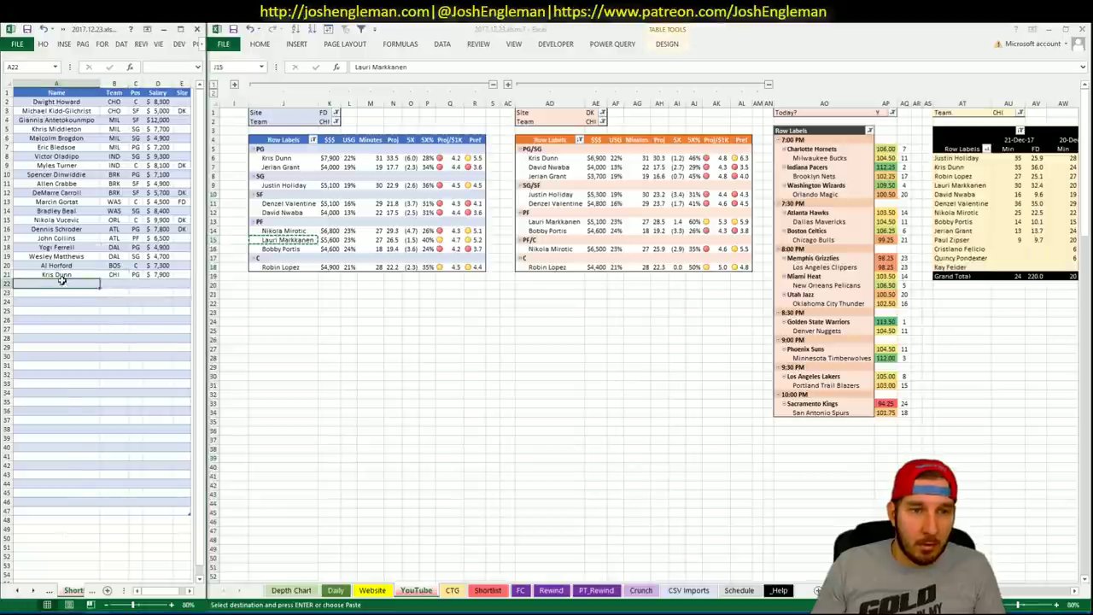
right_click(64, 284)
left_click(103, 331)
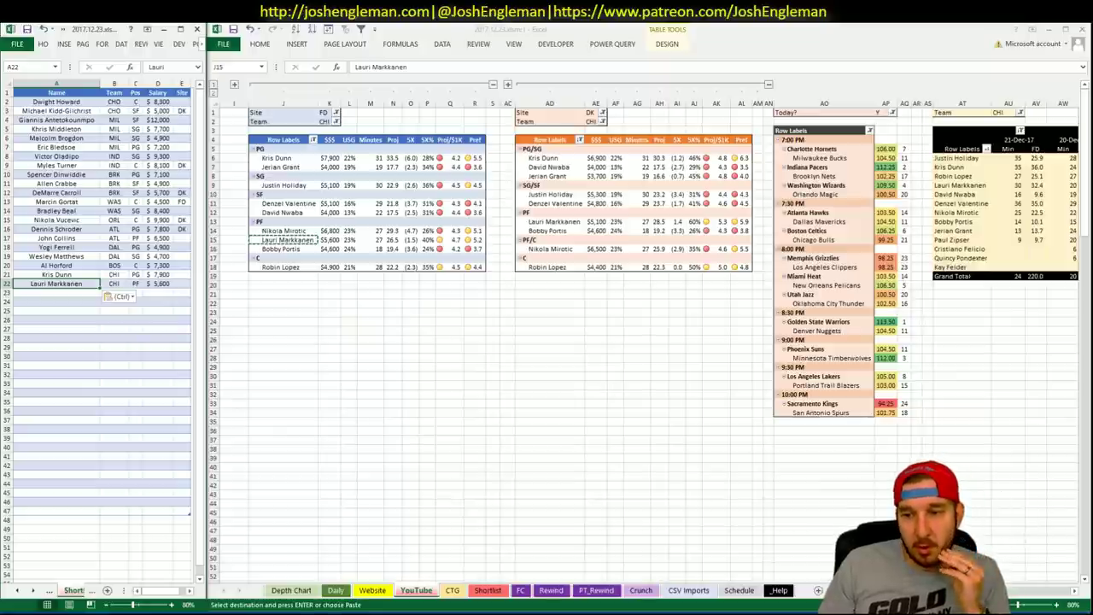
Step: Set the team filters of both the FD and DK projection tables on the YouTube sheet to MEM
scroll(650, 342, "right", 3)
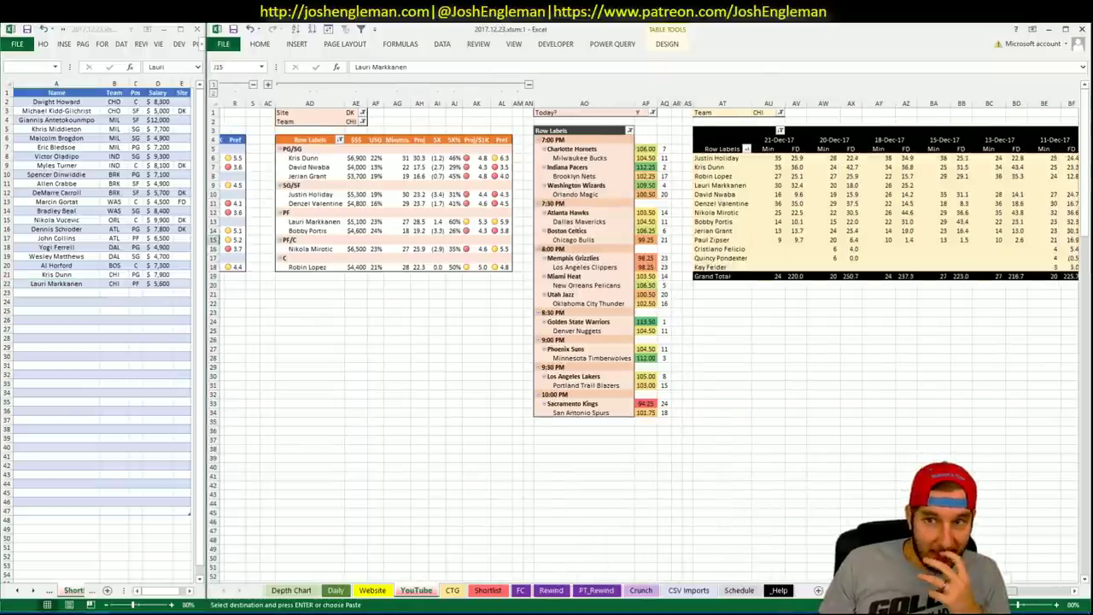
scroll(649, 342, "right", 4)
scroll(650, 342, "left", 3)
scroll(359, 309, "left", 6)
left_click(360, 306)
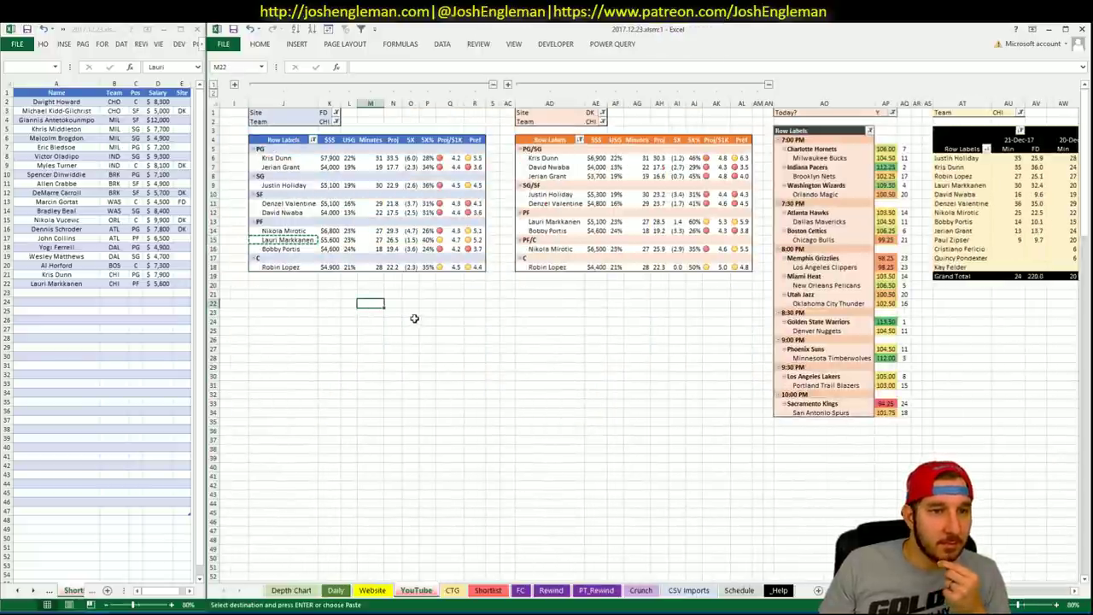
left_click(368, 120)
left_click(324, 121)
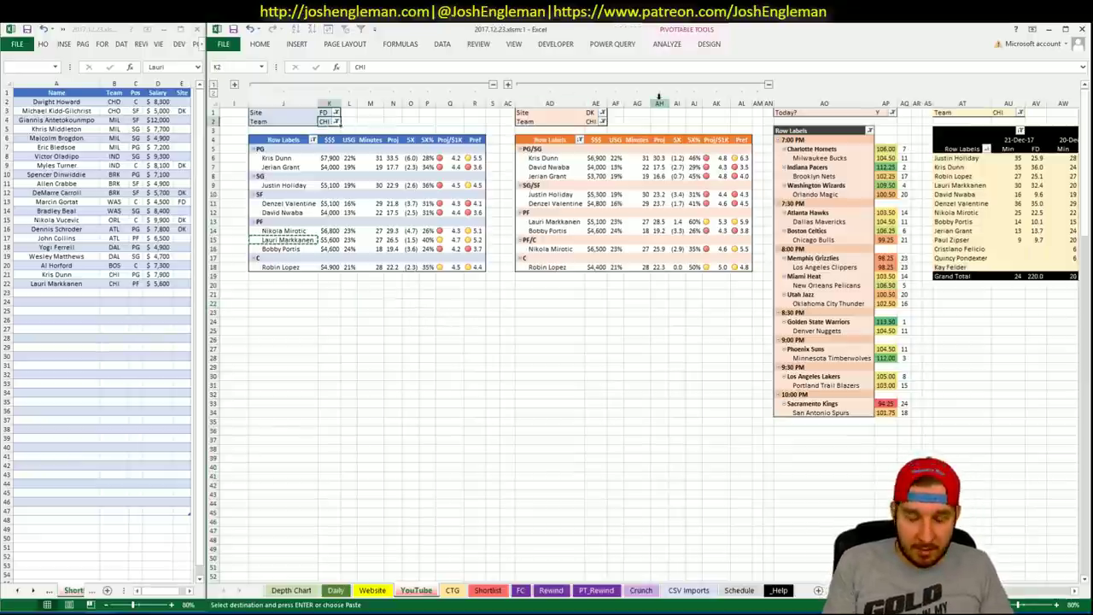
type("MEM")
key("Return")
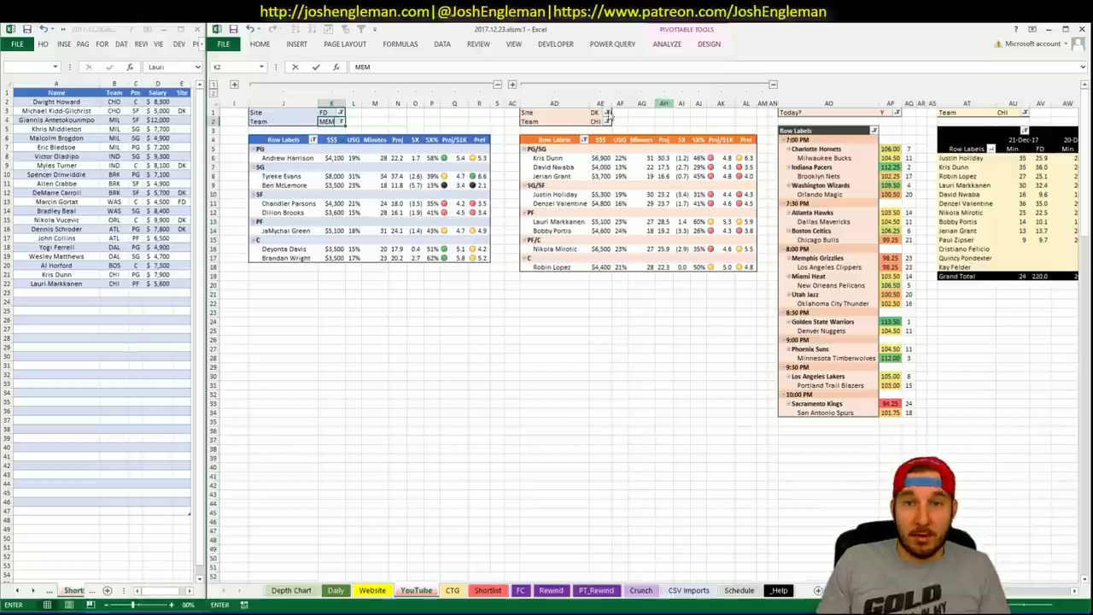
left_click(599, 122)
type("MEM")
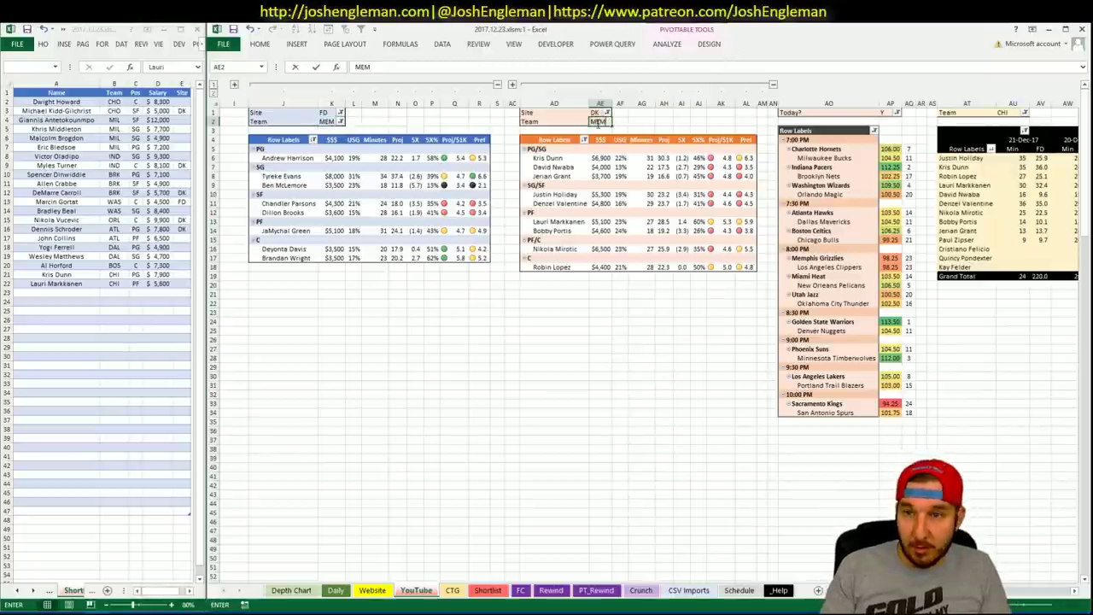
key("Return")
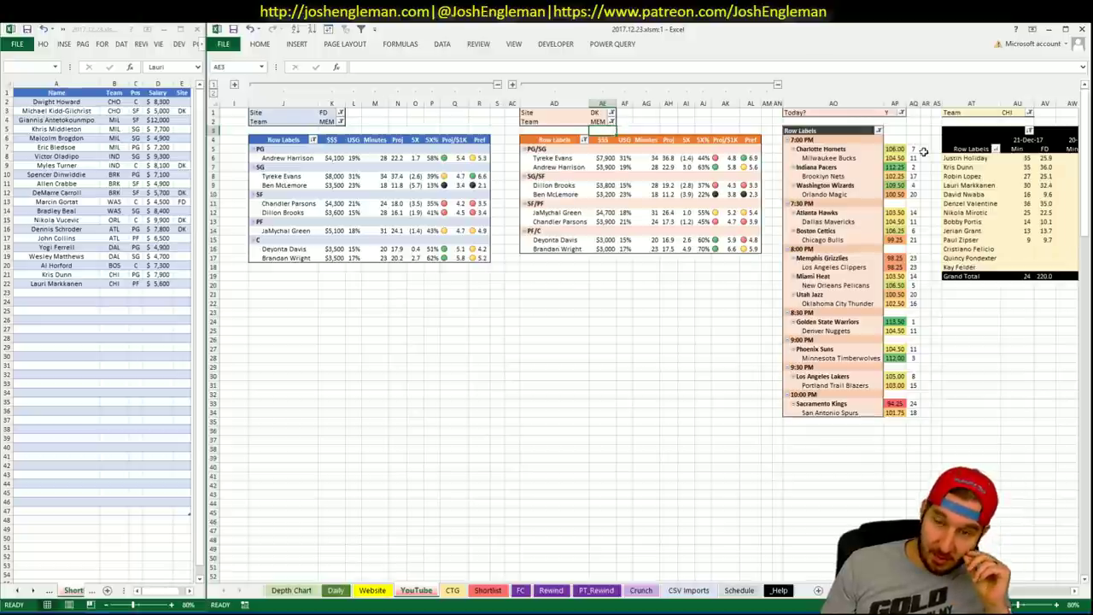
Step: Set the recent-games table's team filter to MEM
left_click(1019, 113)
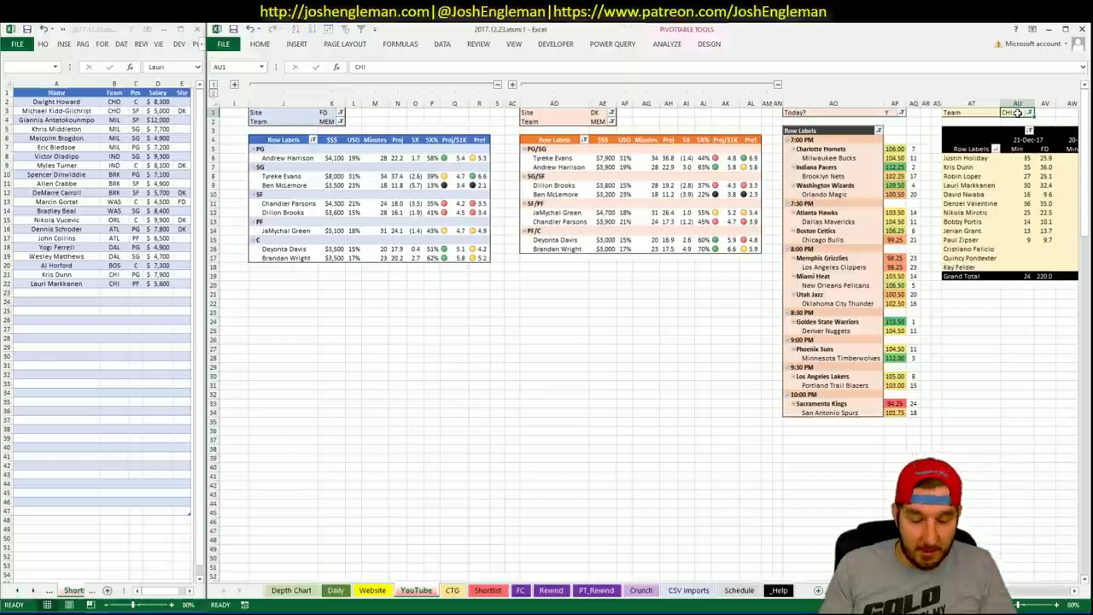
type("MEM")
key("Return")
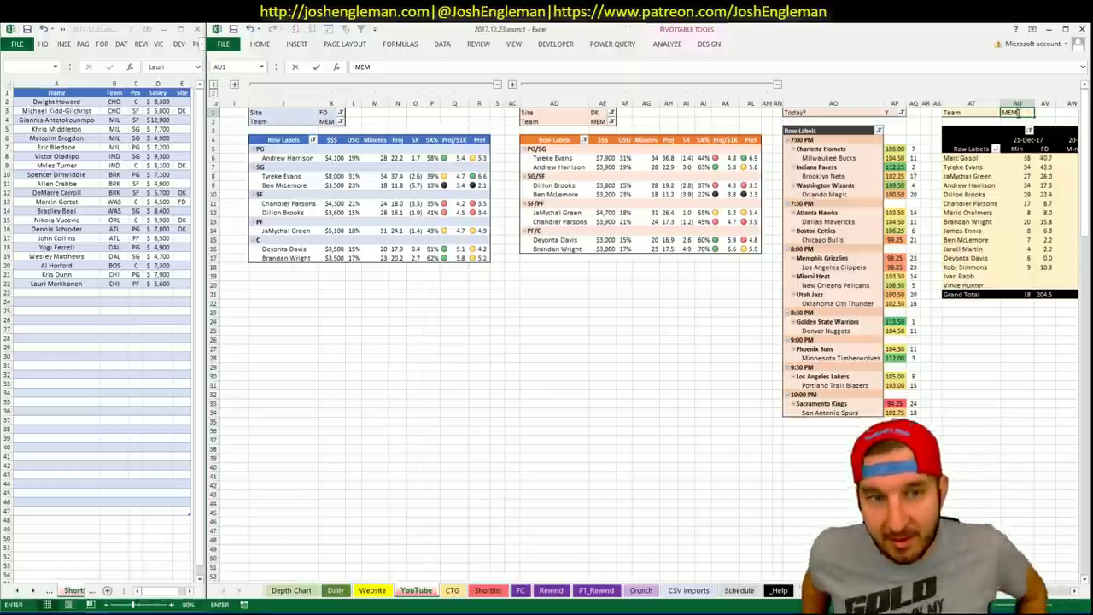
key("Return")
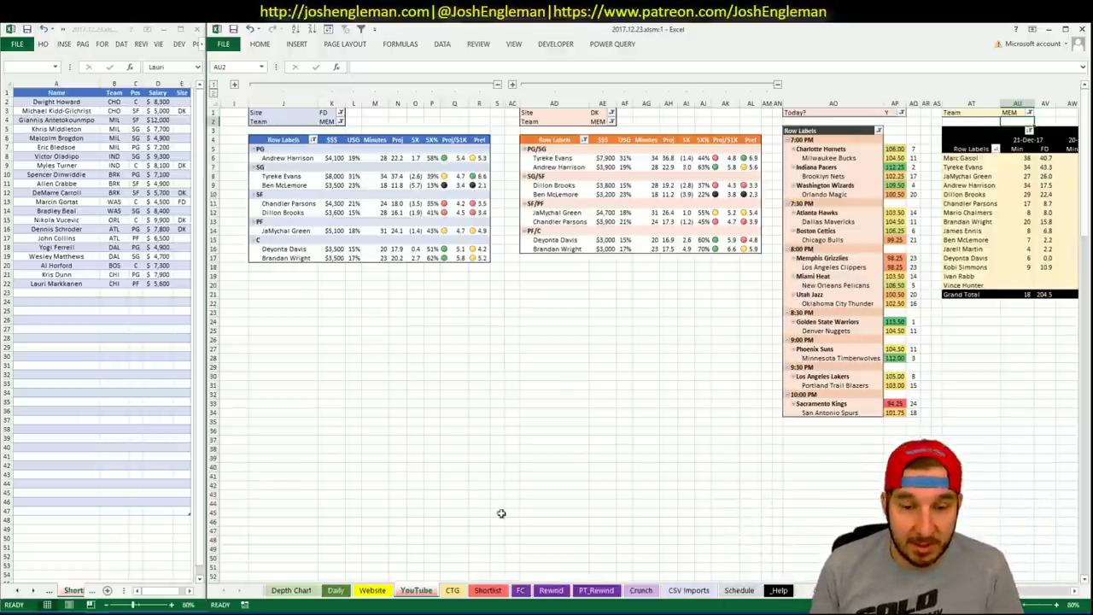
Step: Set the opponent on the CTG sheet to LAC
left_click(452, 590)
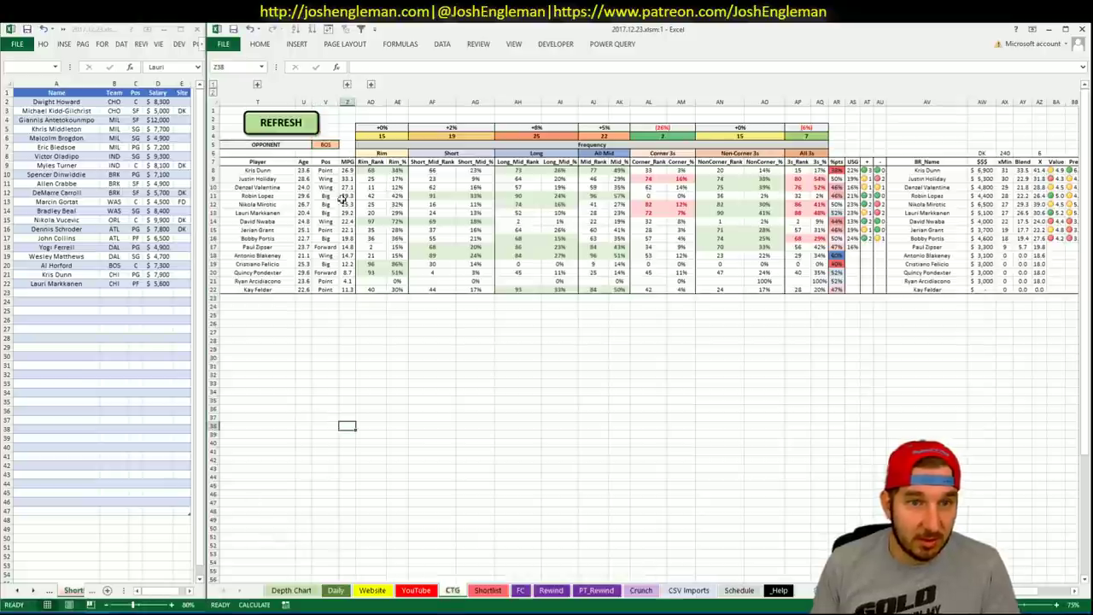
left_click(324, 144)
type("LAC")
key("Up")
Step: Bring the Memphis Grizzlies' Shooting: Frequency player rows from Cleaning the Glass into the Excel workbook and refresh the CTG sheet
key("alt+Tab")
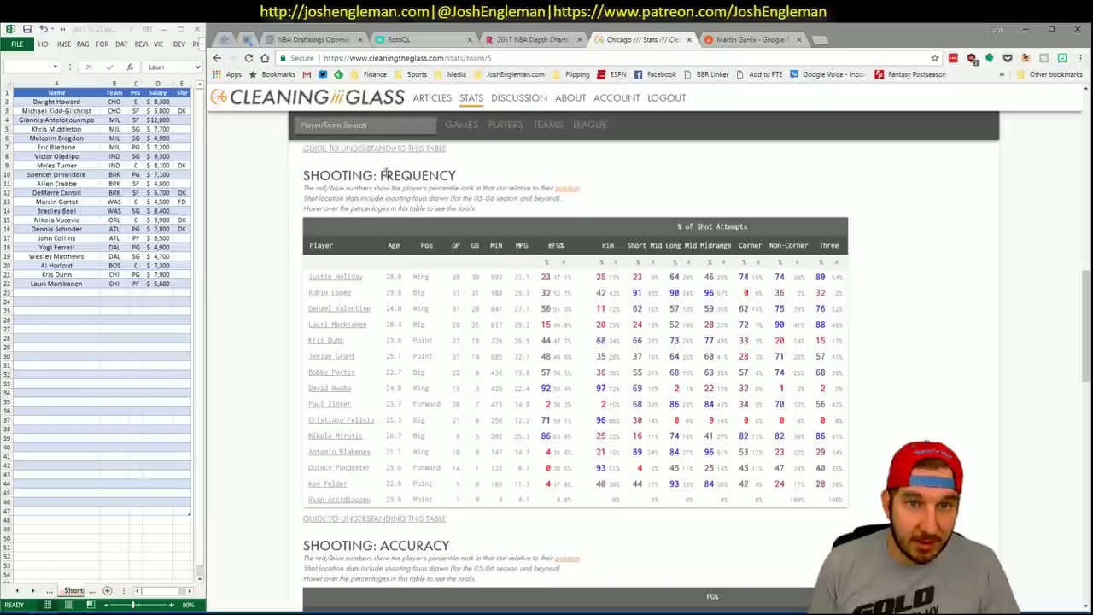
left_click(379, 124)
type("grizz")
key("Return")
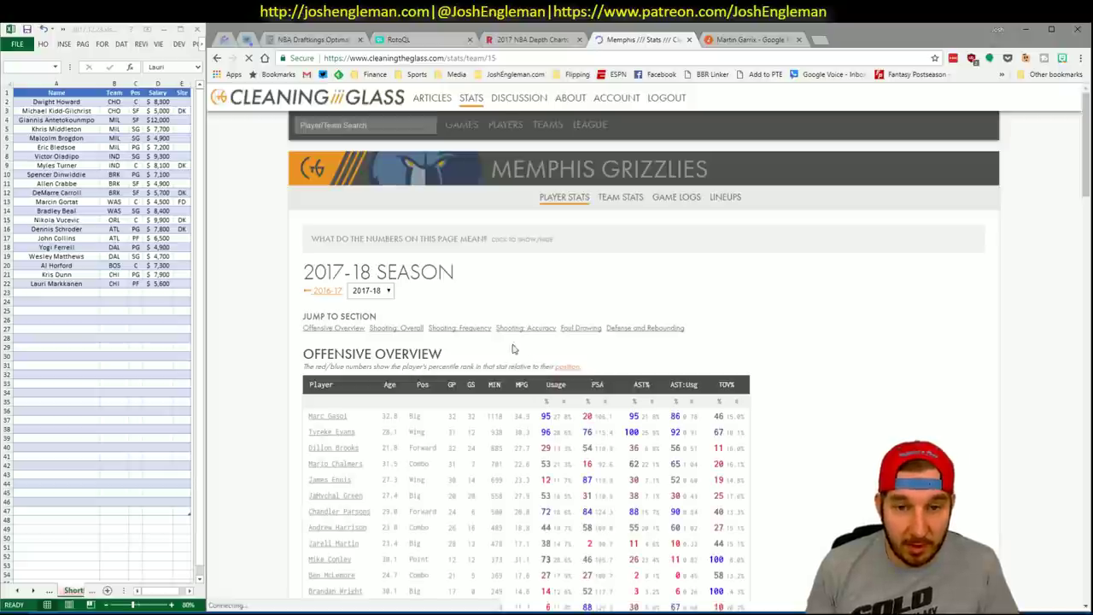
left_click(480, 333)
scroll(667, 364, "down", 1)
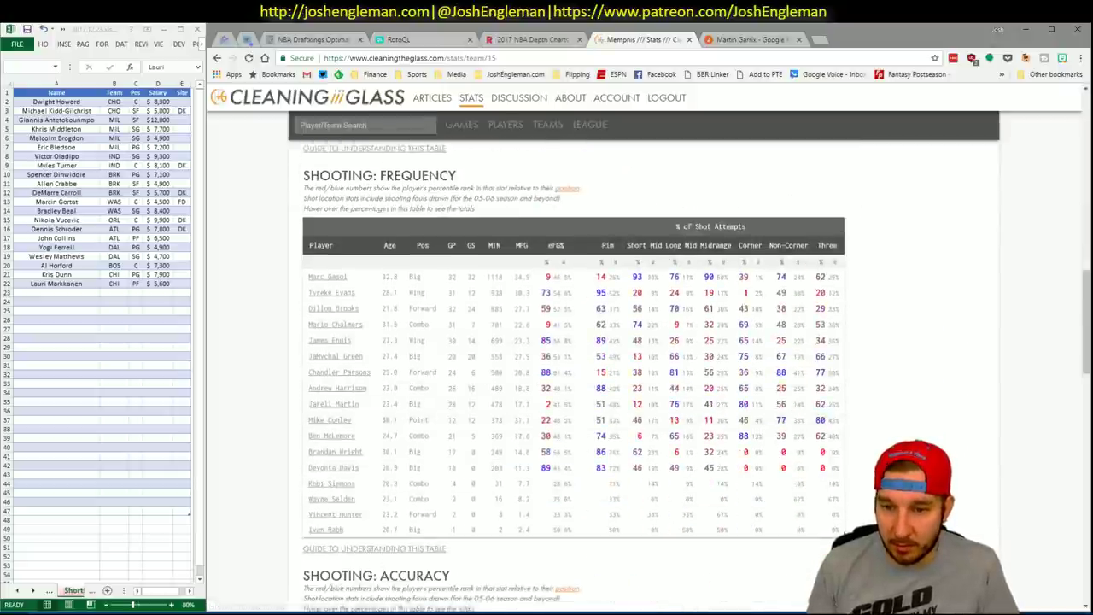
left_click_drag(833, 531, 310, 276)
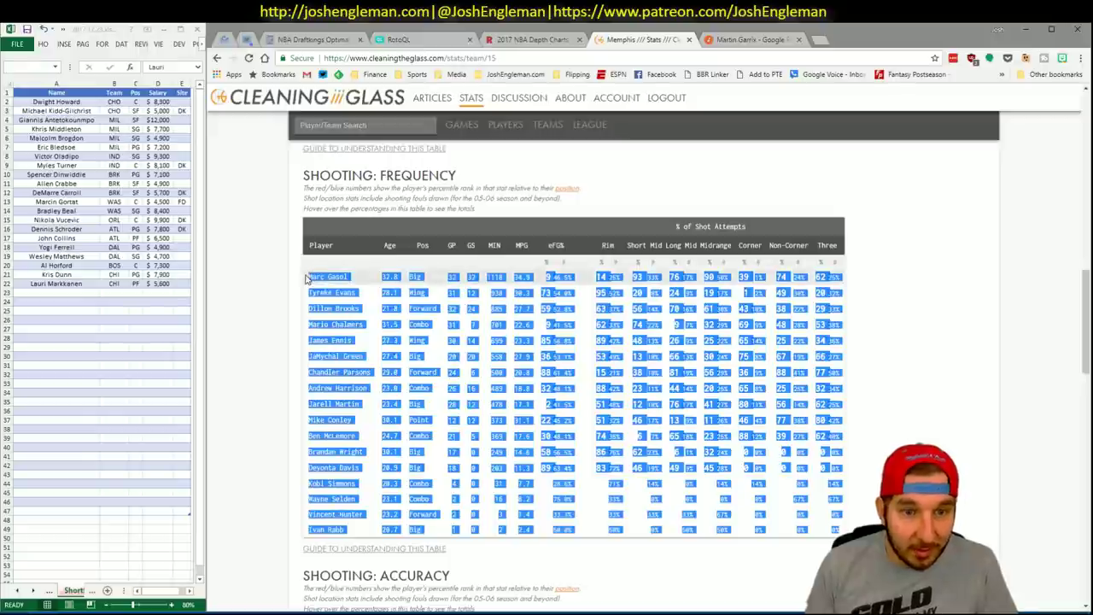
key("alt+Tab")
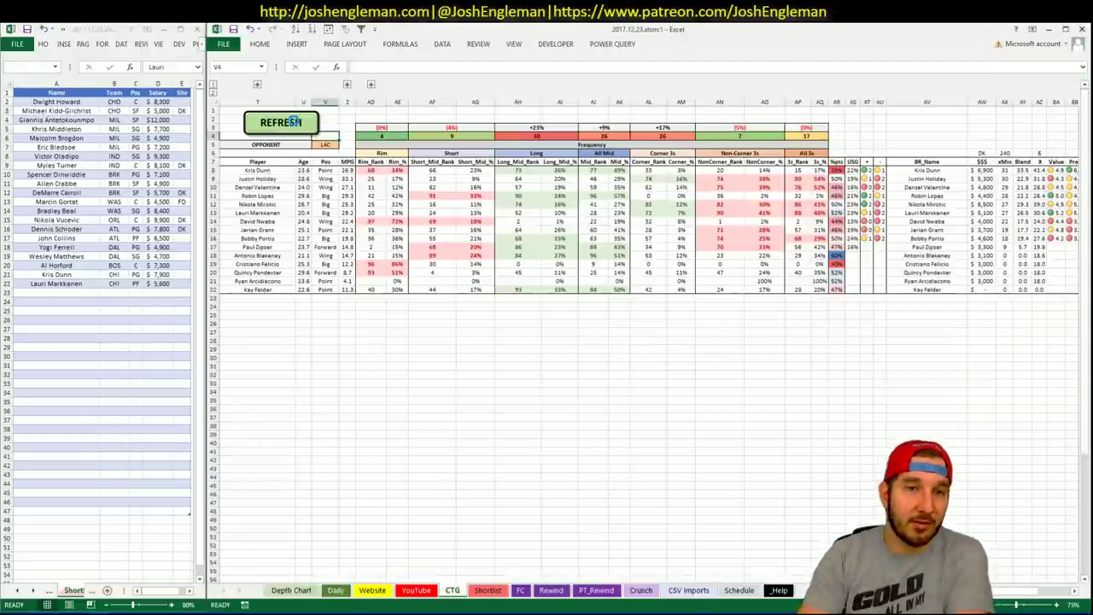
left_click(291, 123)
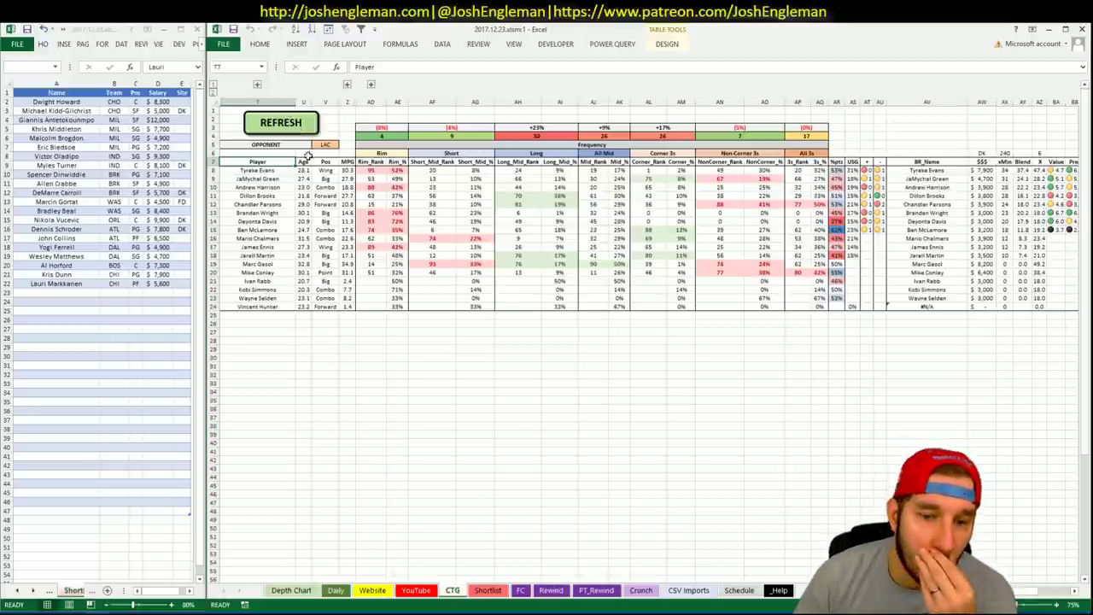
Step: Review Memphis's recent games on the YouTube sheet and add Tyreke Evans to the shortlist below Lauri Markkanen
left_click(418, 590)
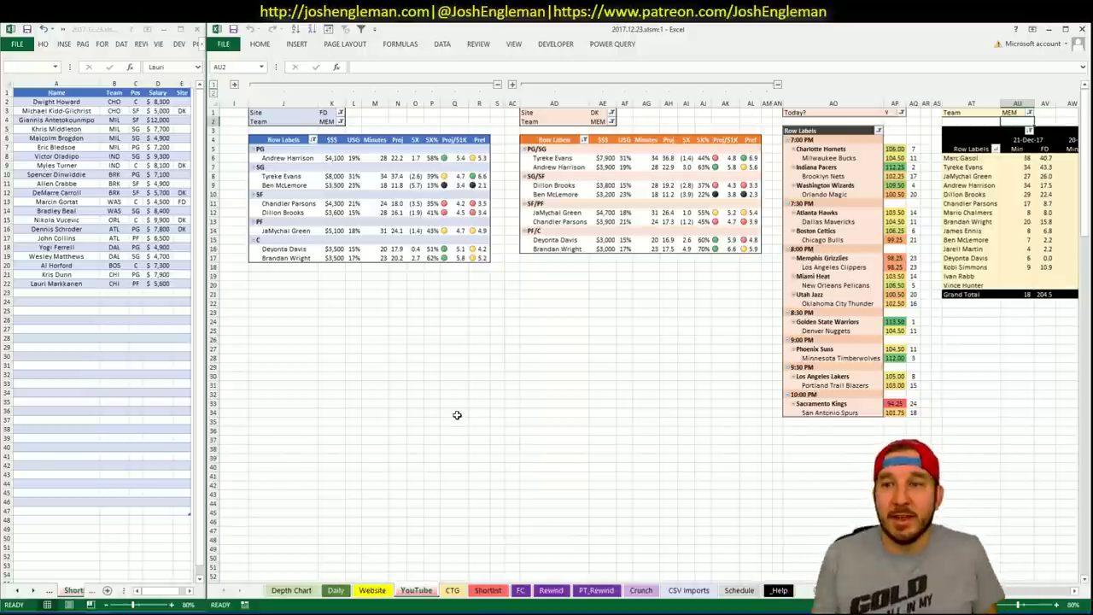
scroll(649, 341, "right", 10)
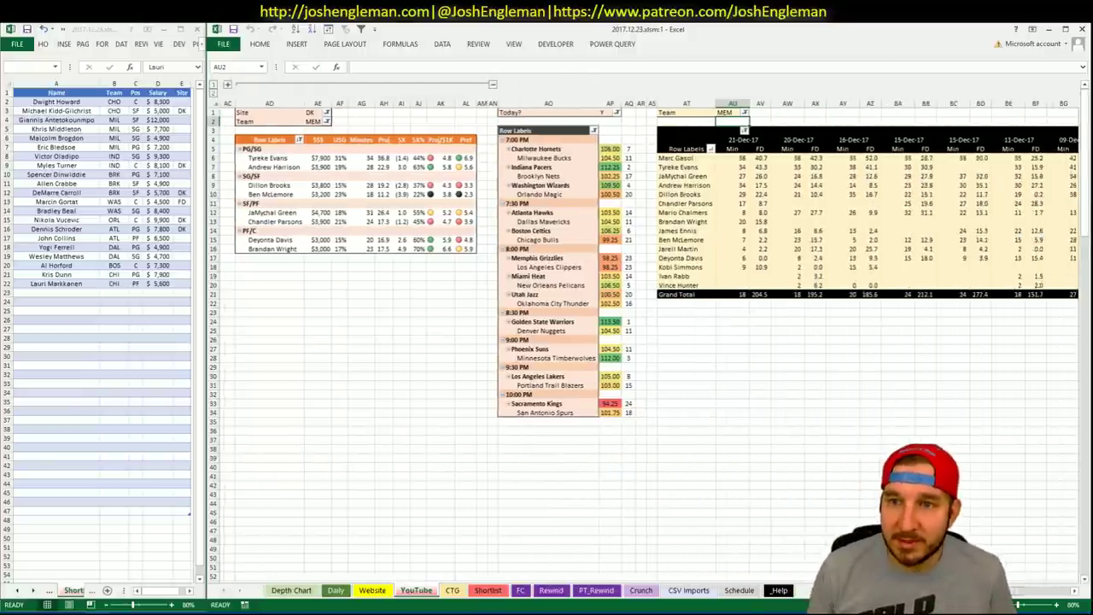
scroll(646, 330, "left", 1)
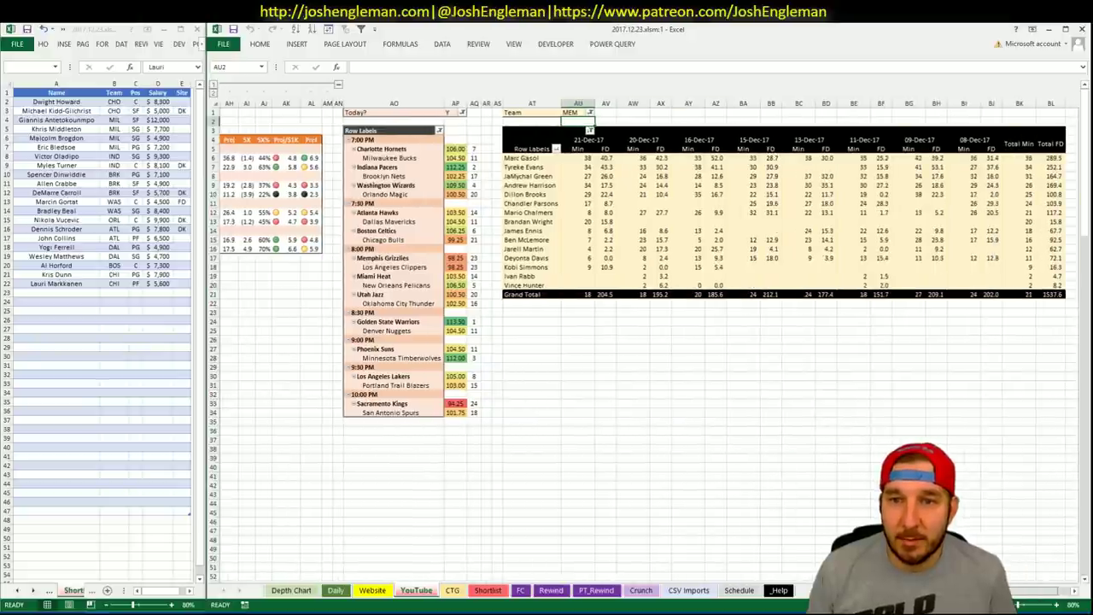
scroll(649, 342, "left", 10)
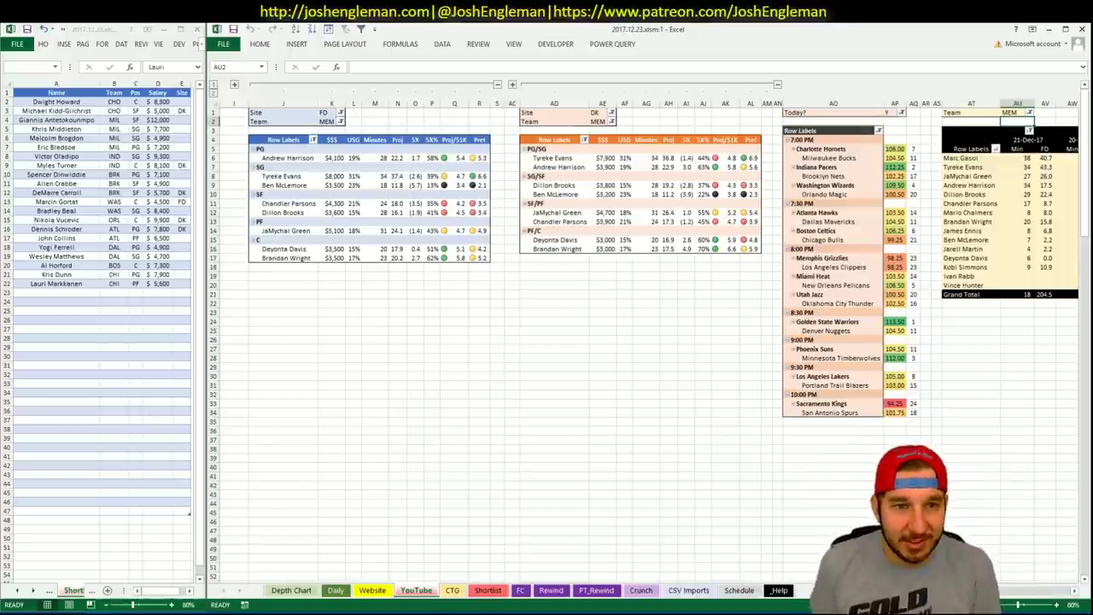
left_click(66, 293)
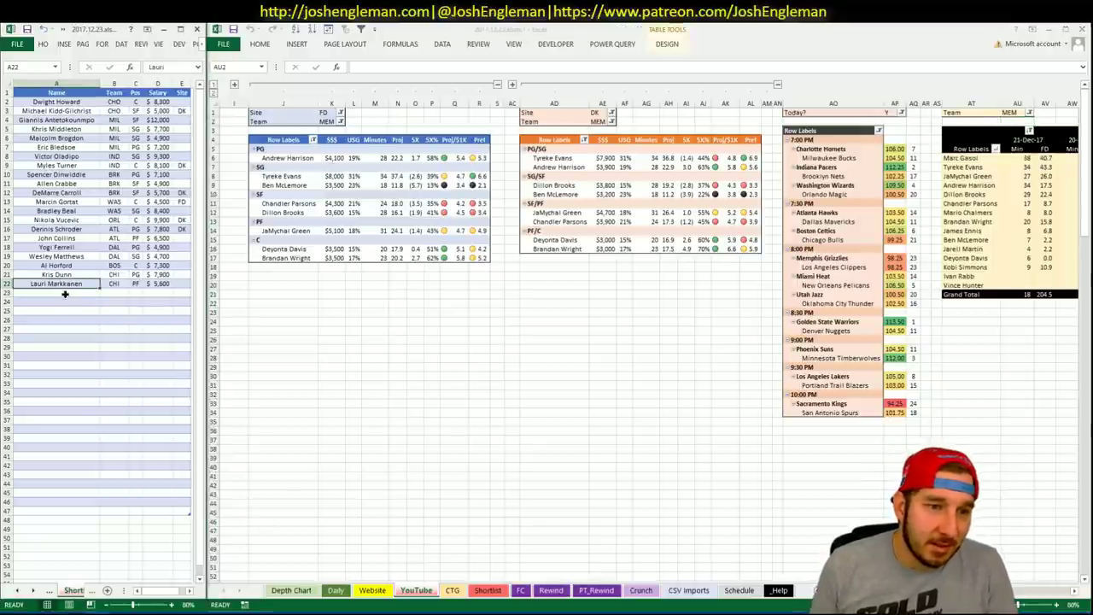
type("Tyreke Evans")
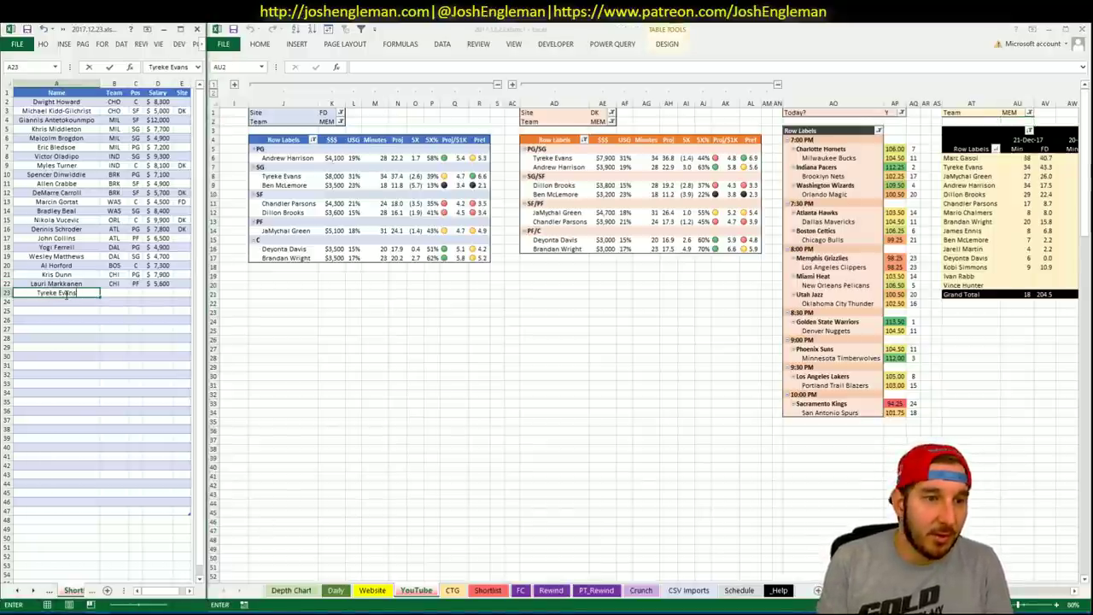
key("ctrl+Return")
key("Return")
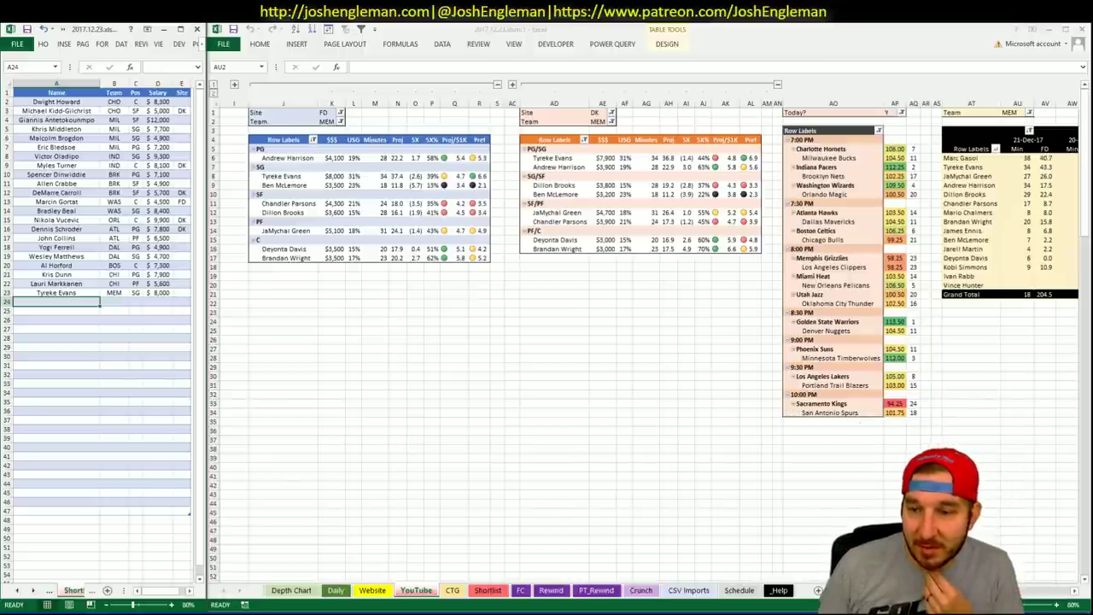
Step: Enter Brandon Wright in the shortlist below Tyreke Evans
left_click(861, 422)
scroll(861, 422, "right", 3)
scroll(598, 273, "left", 5)
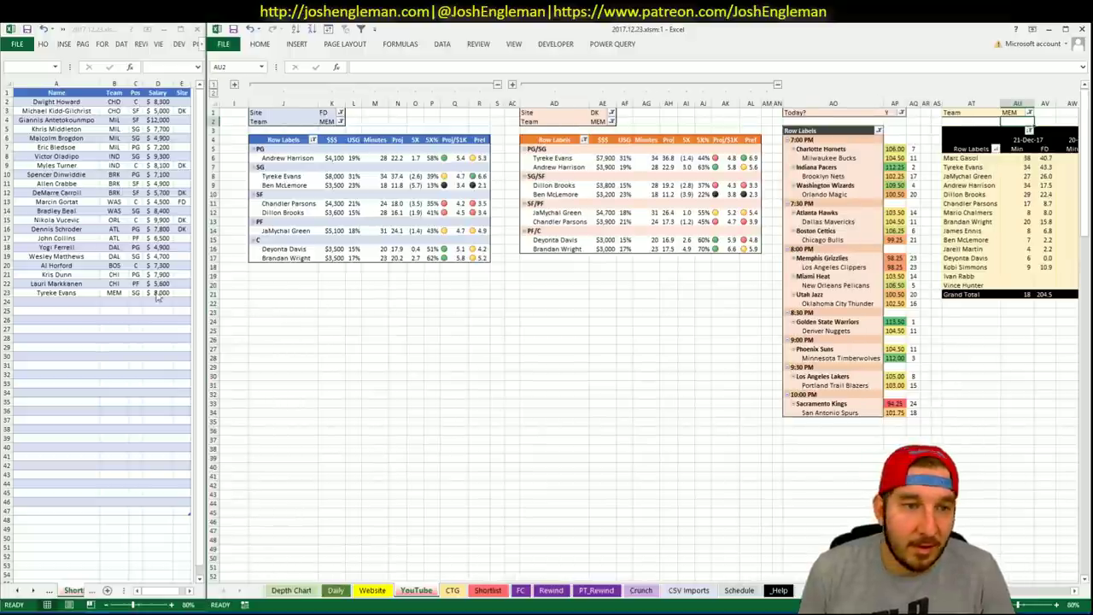
left_click(64, 304)
type("Bran")
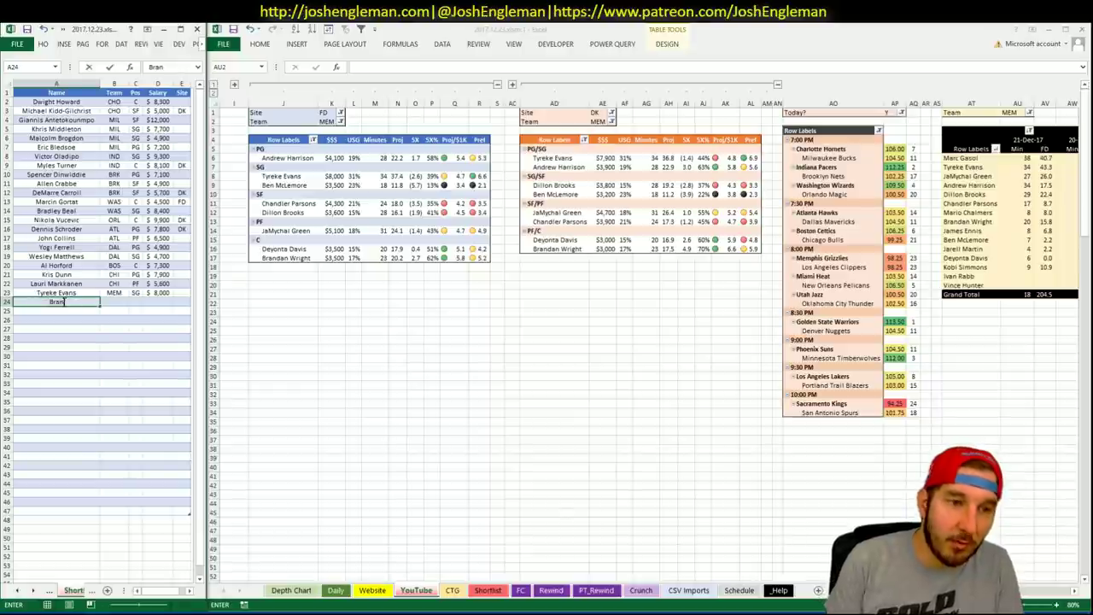
type("don Wright")
key("Return")
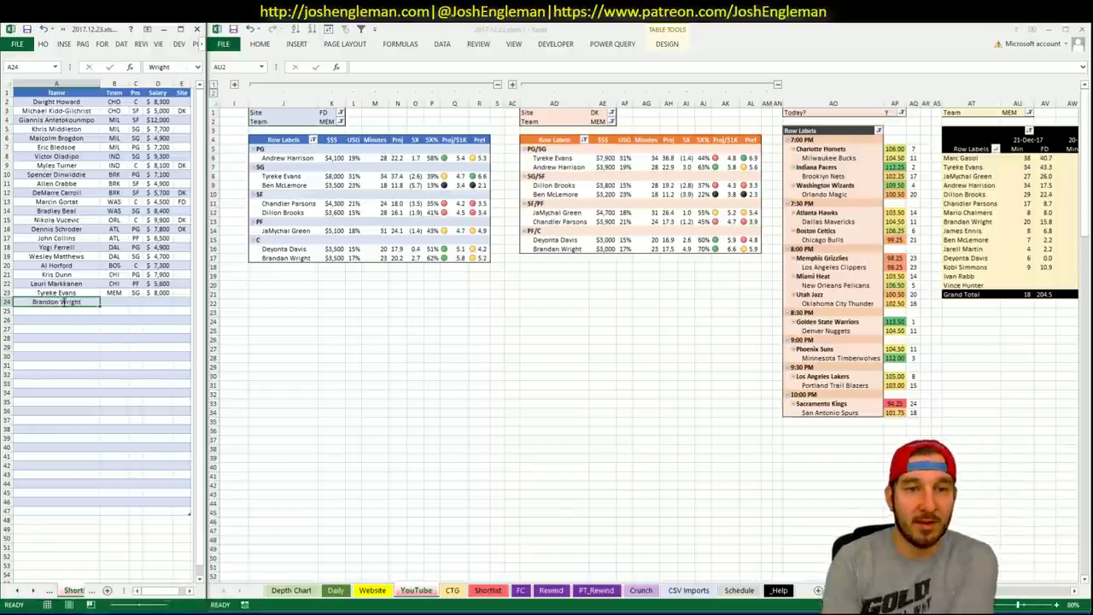
key("Return")
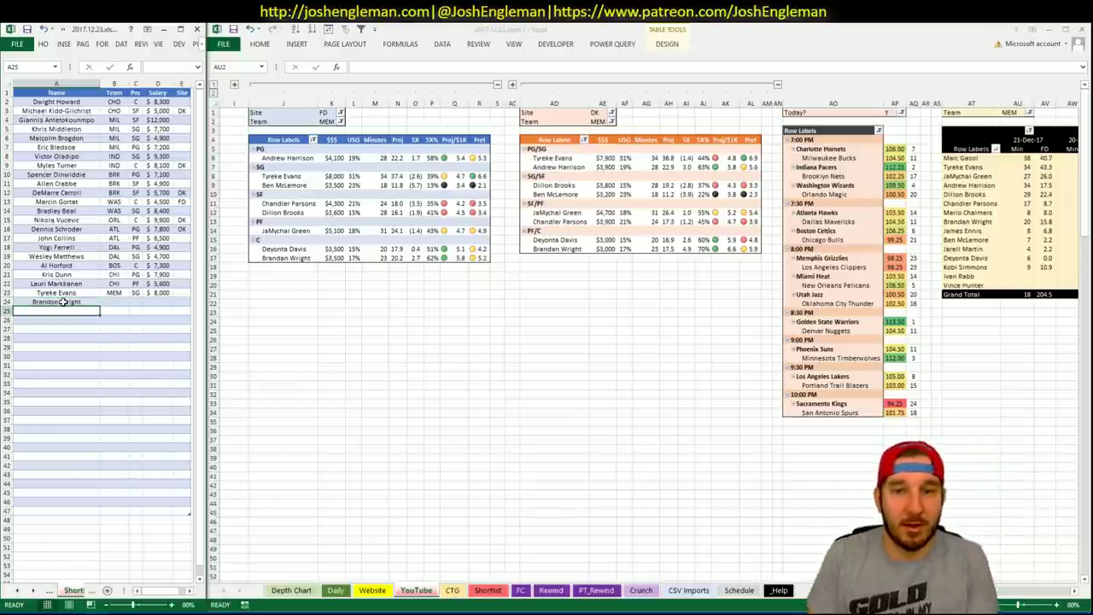
left_click(403, 342)
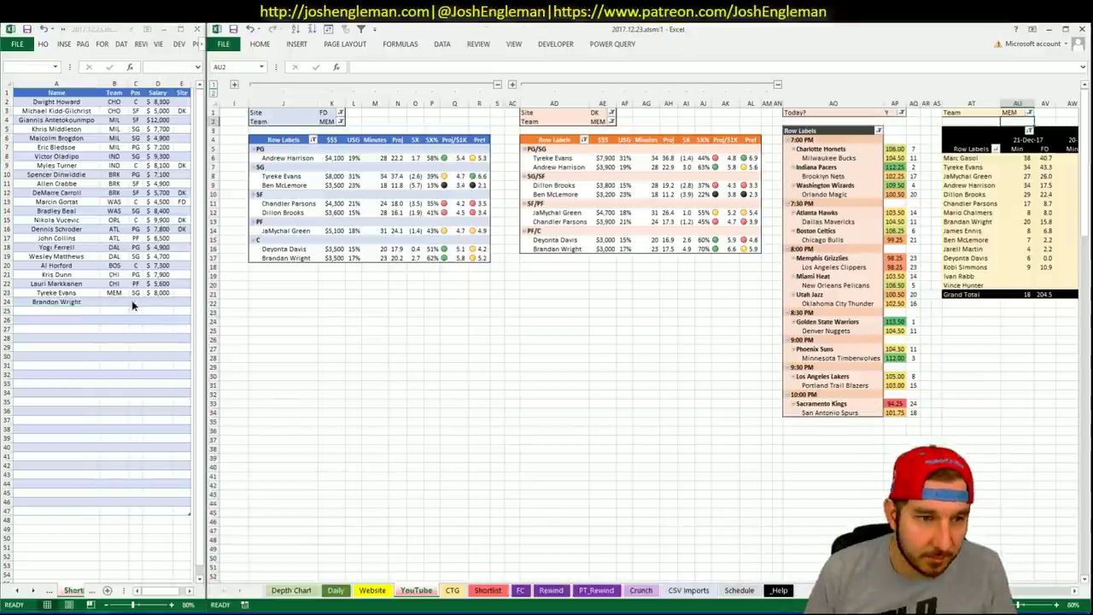
left_click(86, 302)
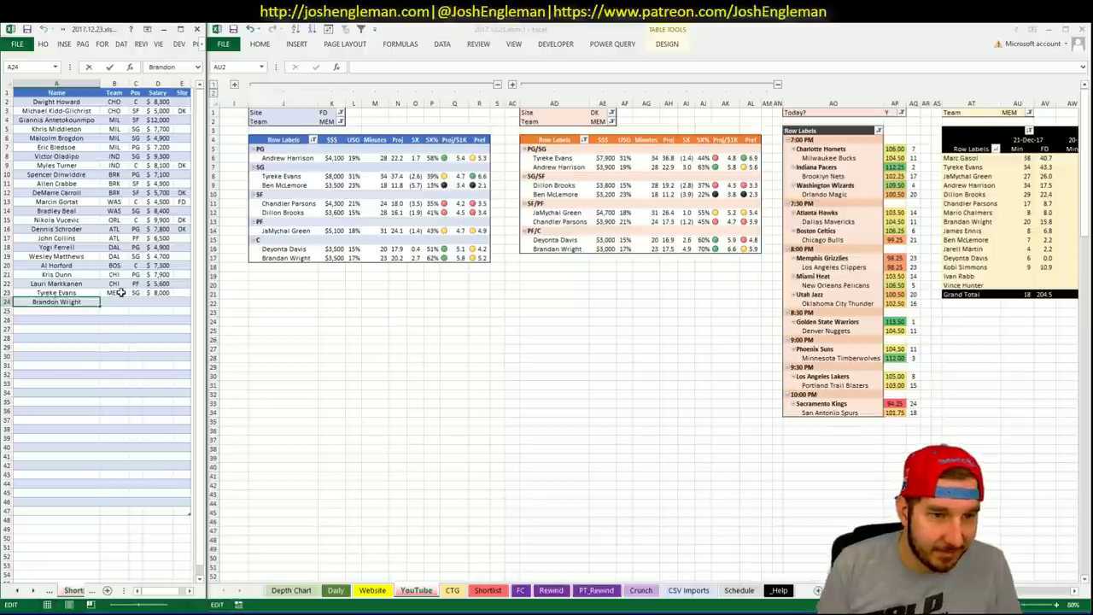
Step: Set the team filter of both the FD and DK projection tables on the YouTube sheet to LAC
left_click(329, 120)
type("LAC")
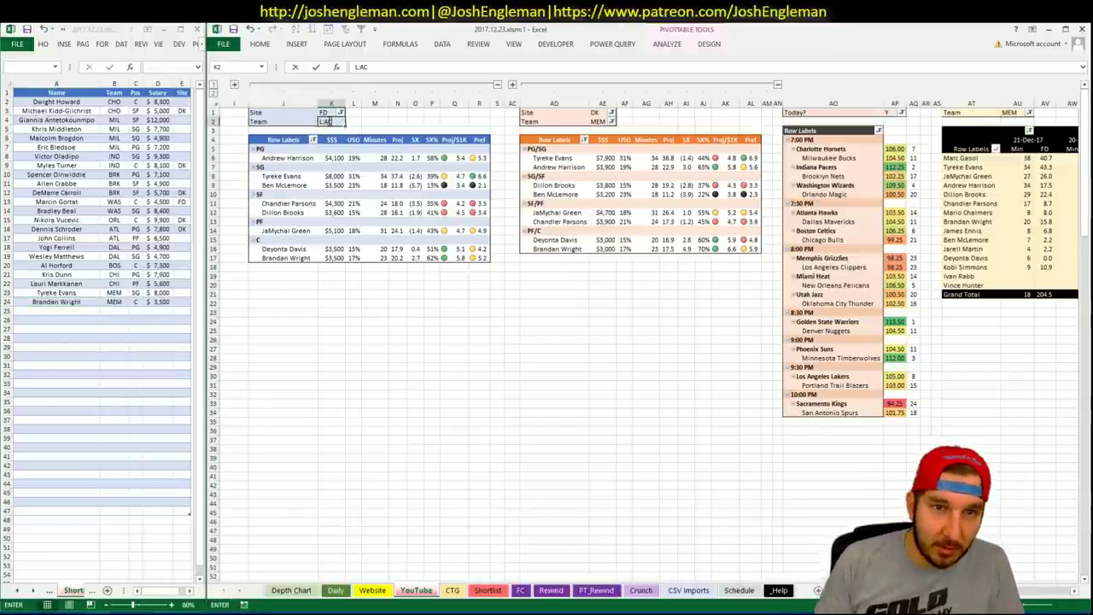
key("BackSpace")
key("BackSpace")
type("AC")
key("Return")
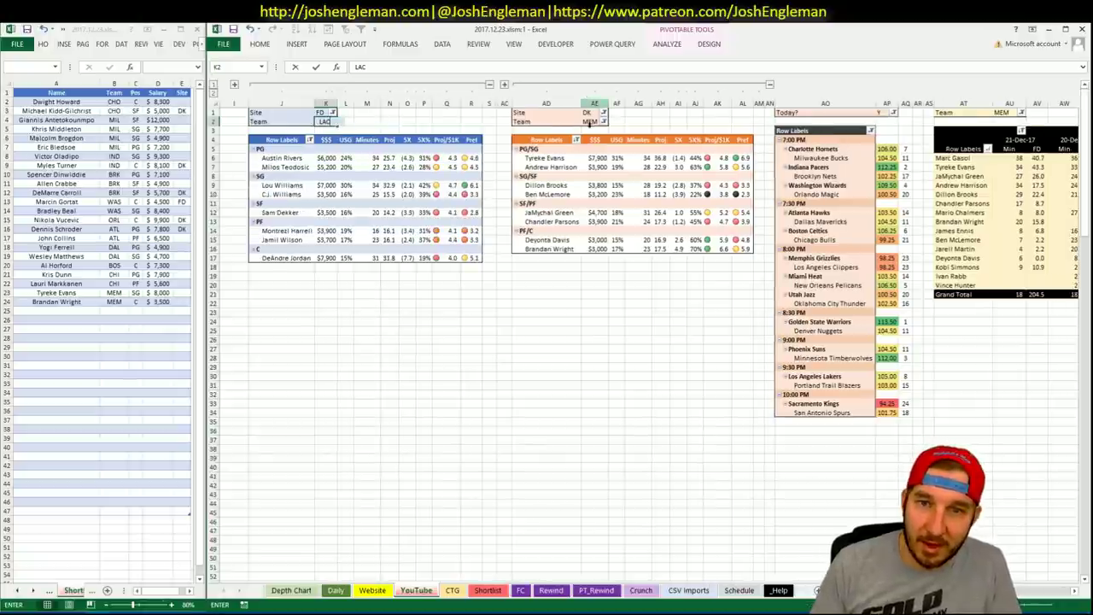
left_click(594, 122)
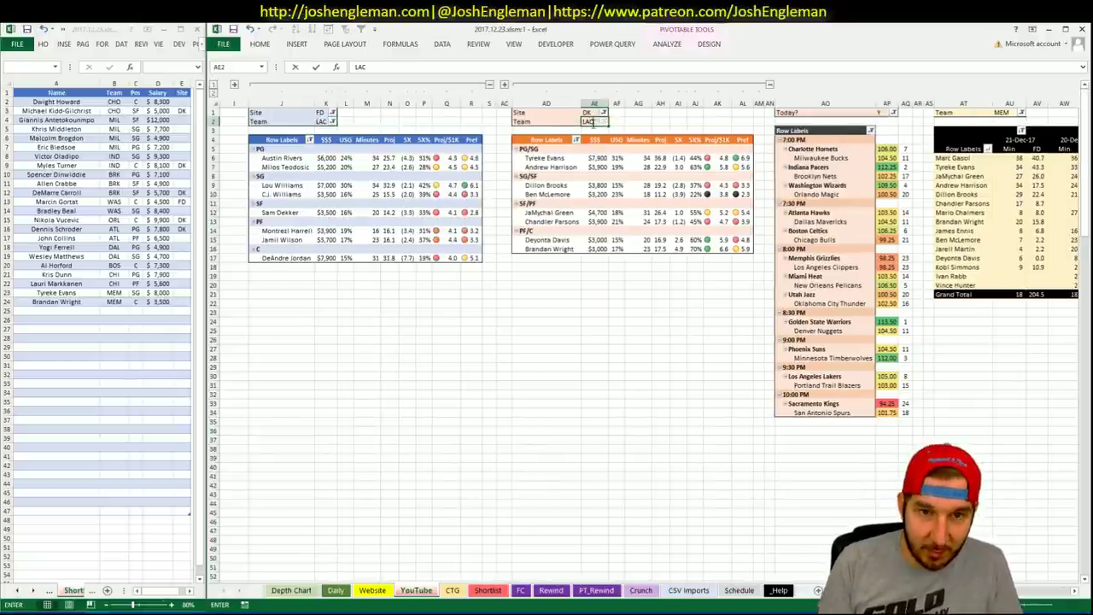
key("Return")
key("Up")
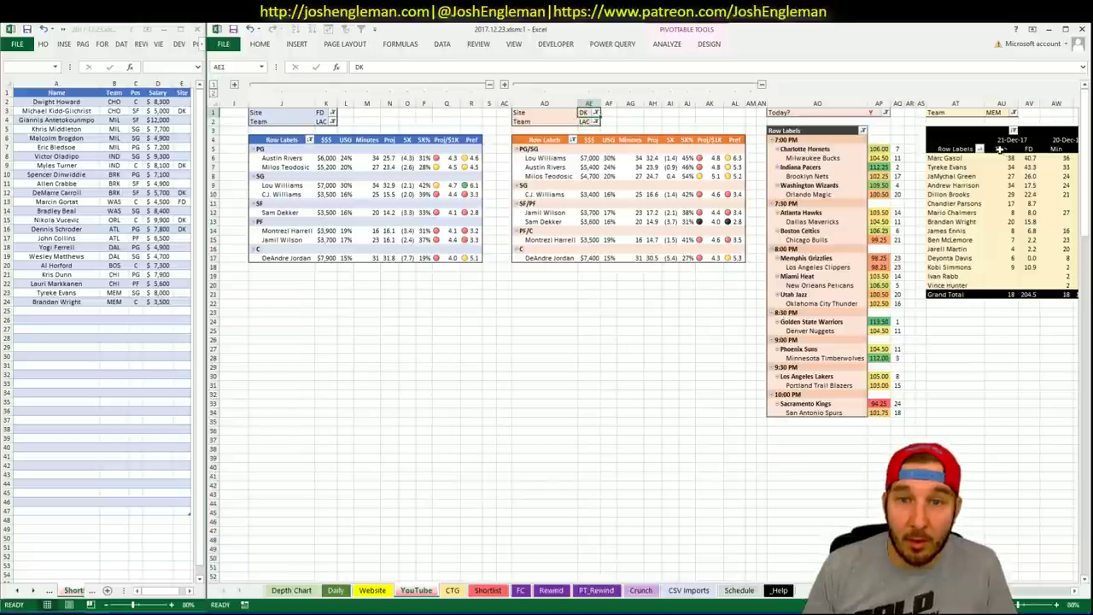
Step: Switch the recent games table on the YouTube sheet to team LAC
left_click(997, 113)
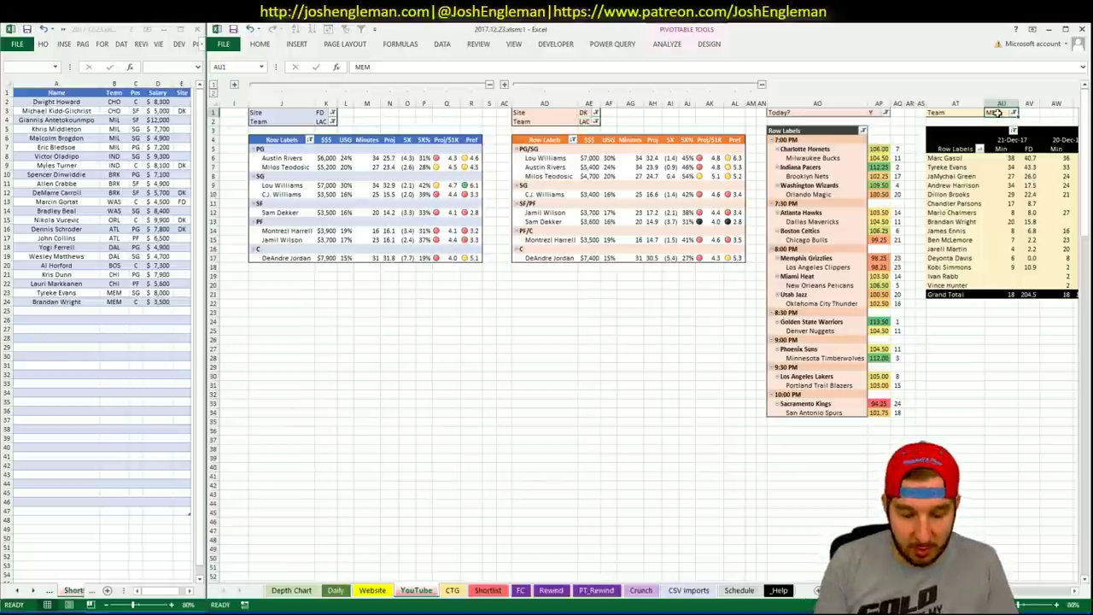
type("LAC")
key("Return")
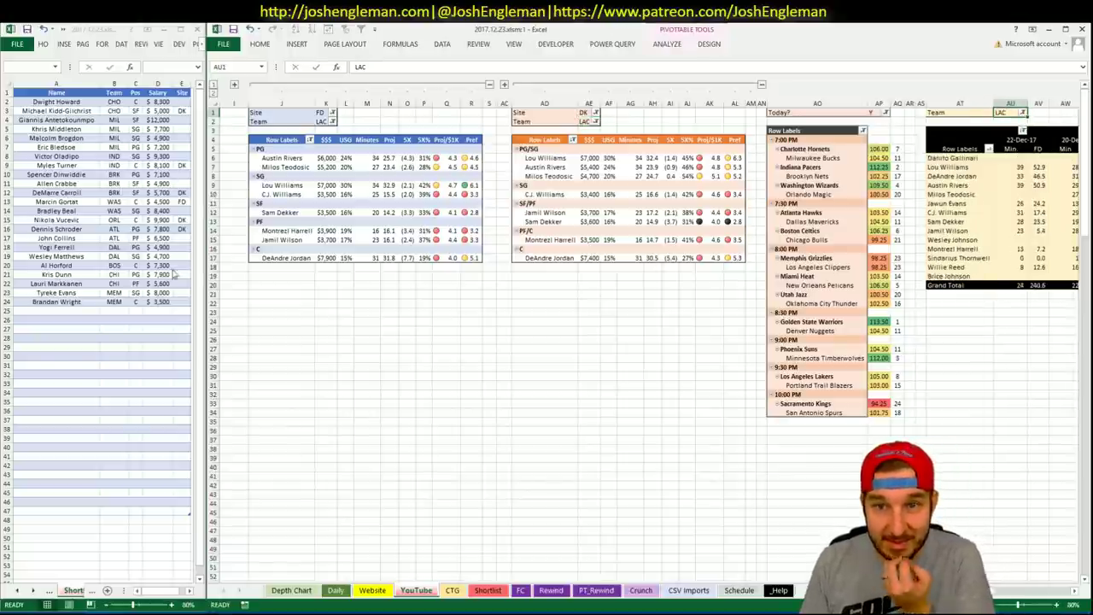
Step: Add Lou Williams to the shortlist below Brandan Wright
left_click(88, 309)
type("Lou")
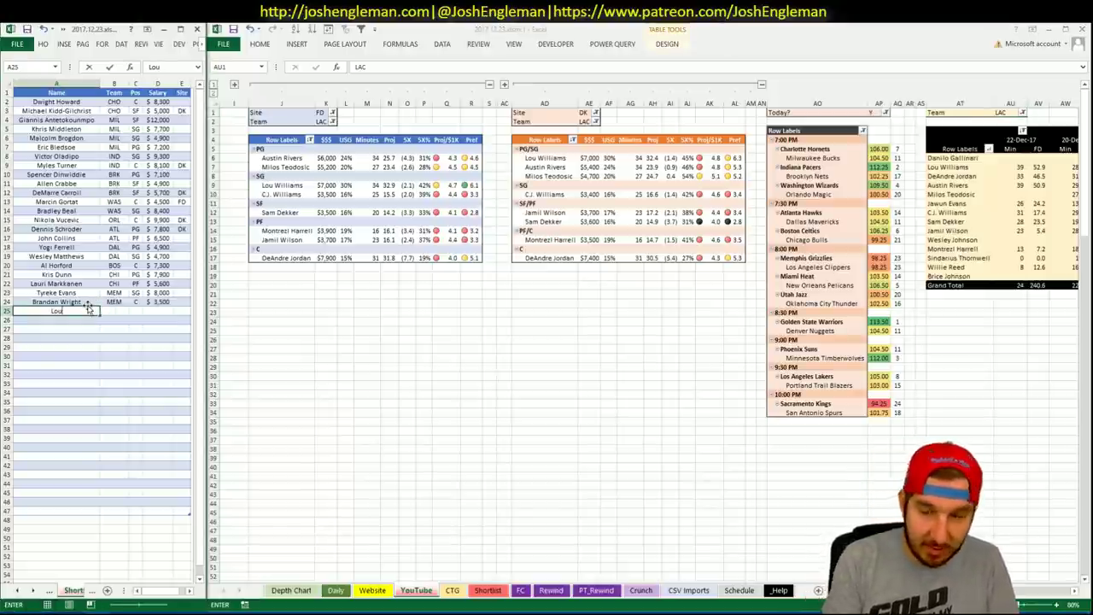
type(" Williams")
key("Return")
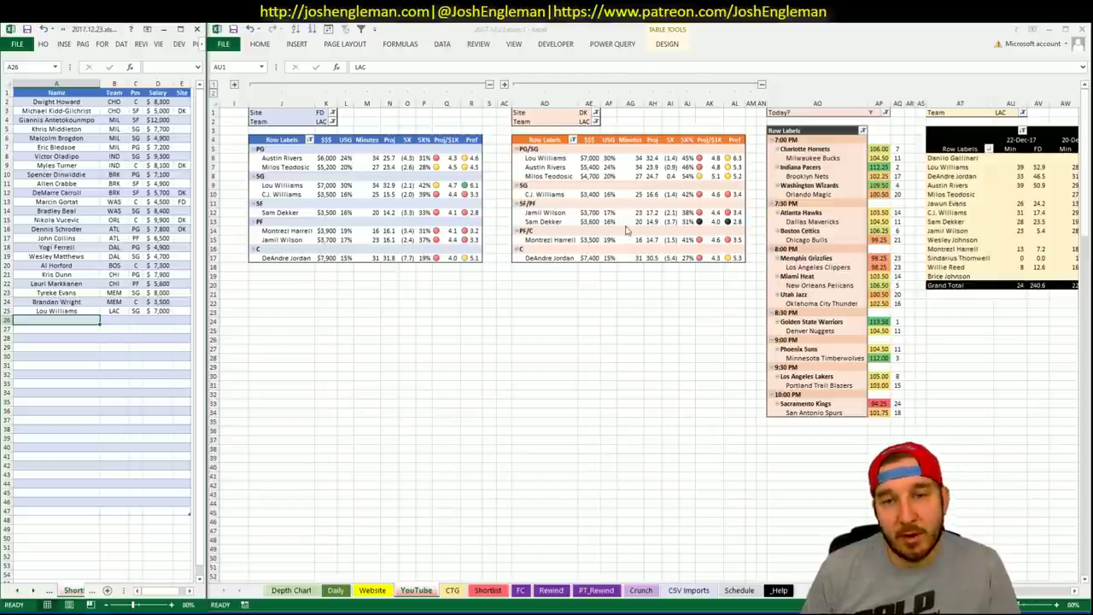
Step: Review the Clippers' recent games alongside their projections and enter DeAndre Jordan in the shortlist below Lou Williams
left_click_drag(940, 590, 1028, 596)
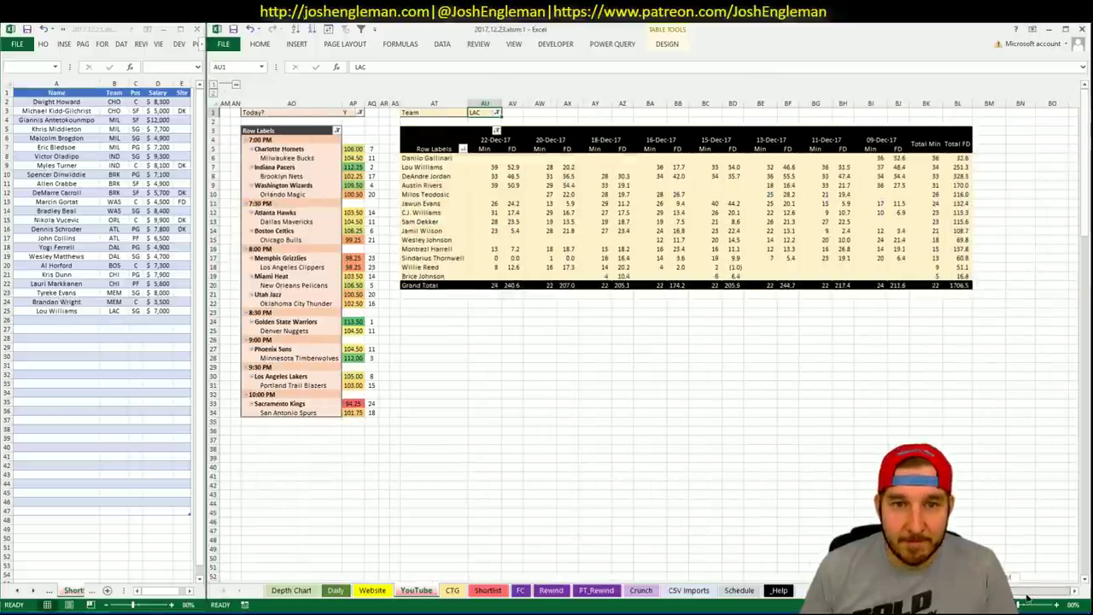
left_click_drag(1028, 596, 940, 591)
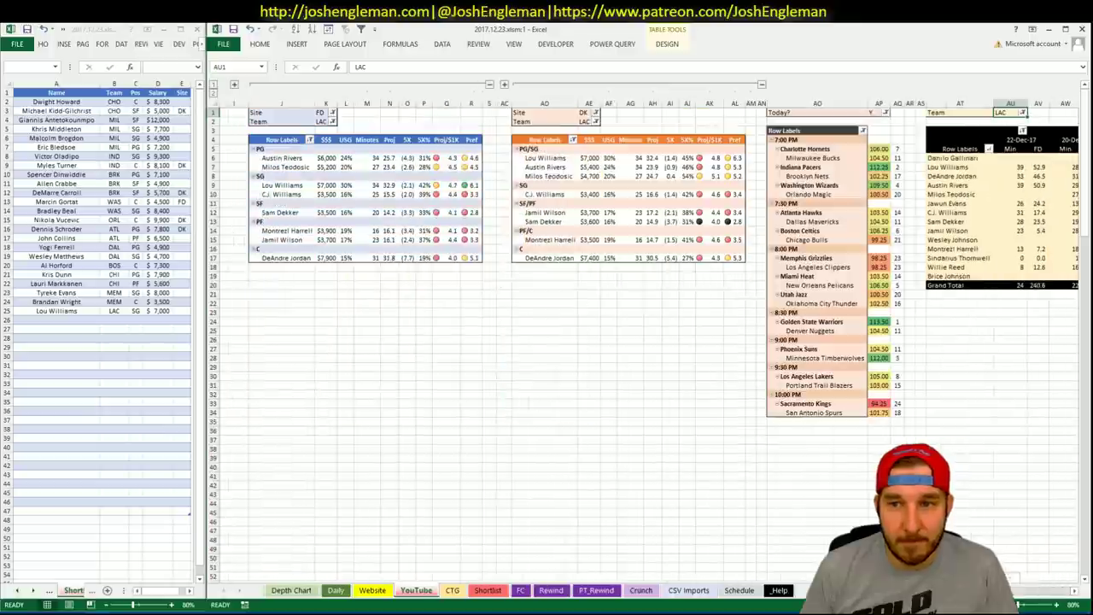
left_click(442, 303)
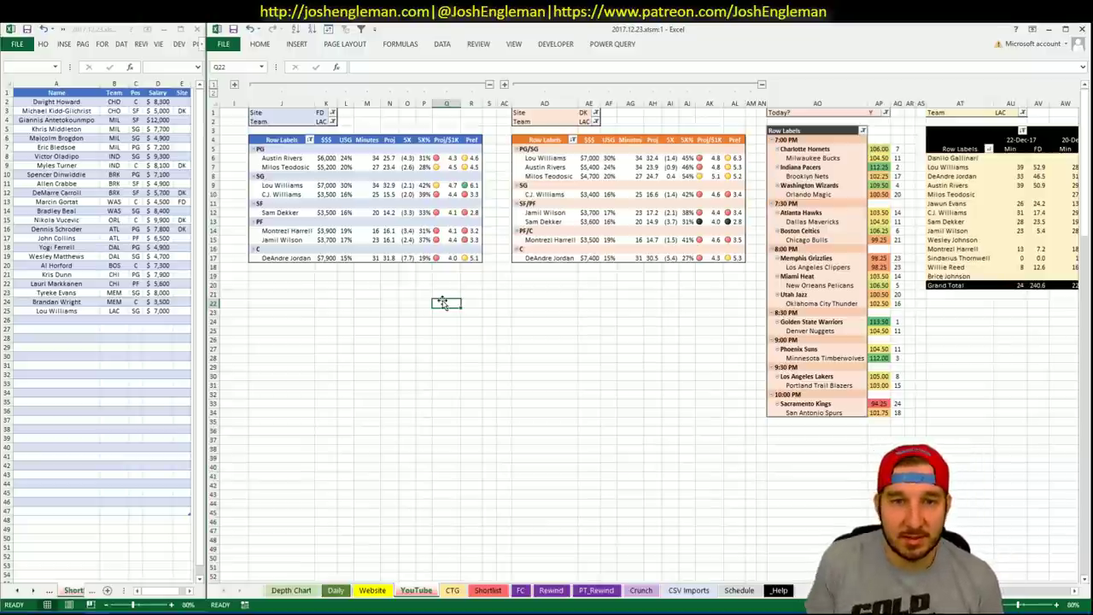
mouse_move(940, 592)
left_mouse_down()
mouse_move(1055, 604)
mouse_move(939, 598)
left_mouse_up()
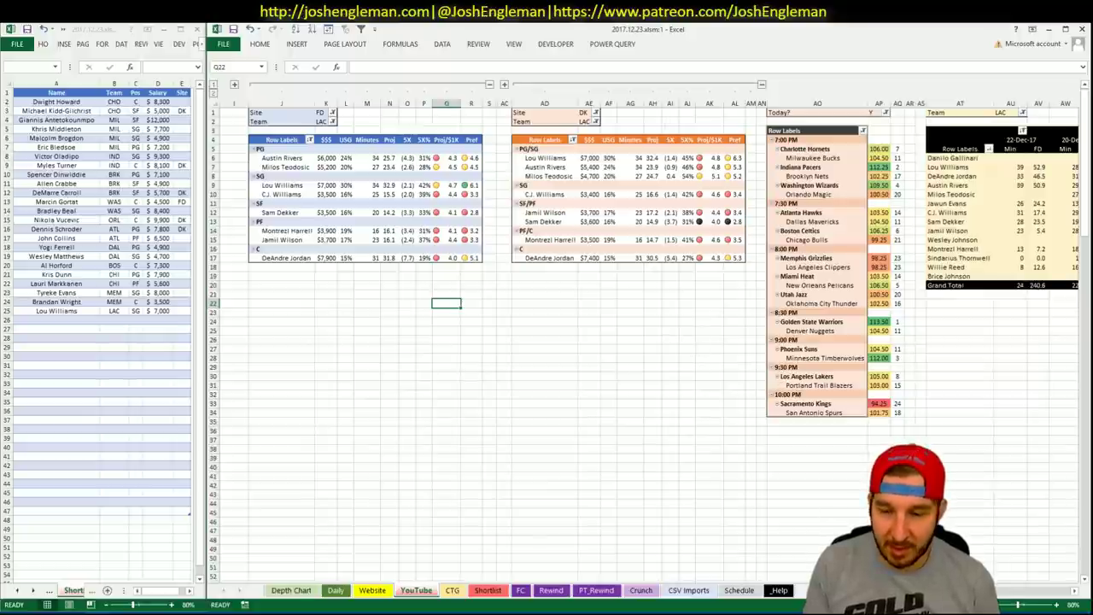
left_click_drag(965, 592, 1028, 594)
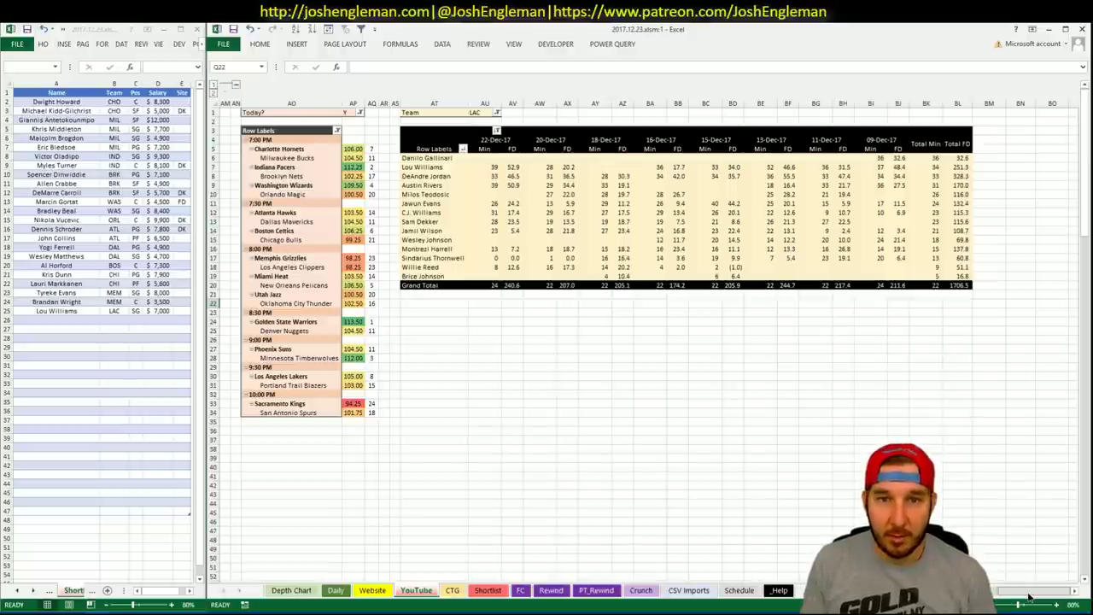
left_click_drag(1029, 596, 888, 596)
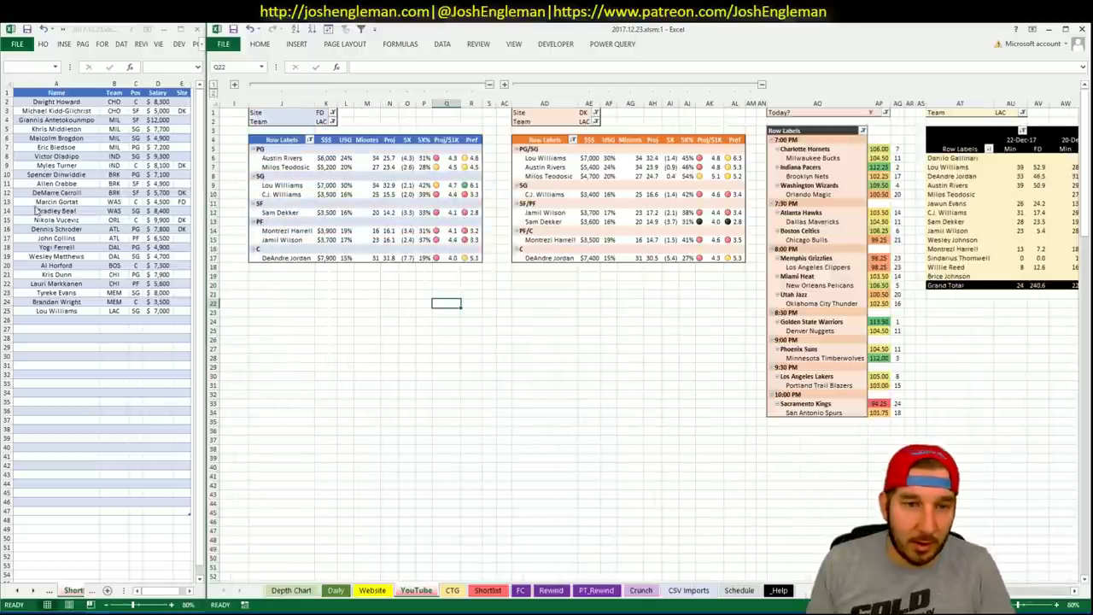
left_click(44, 293)
left_click(53, 319)
type("DeA")
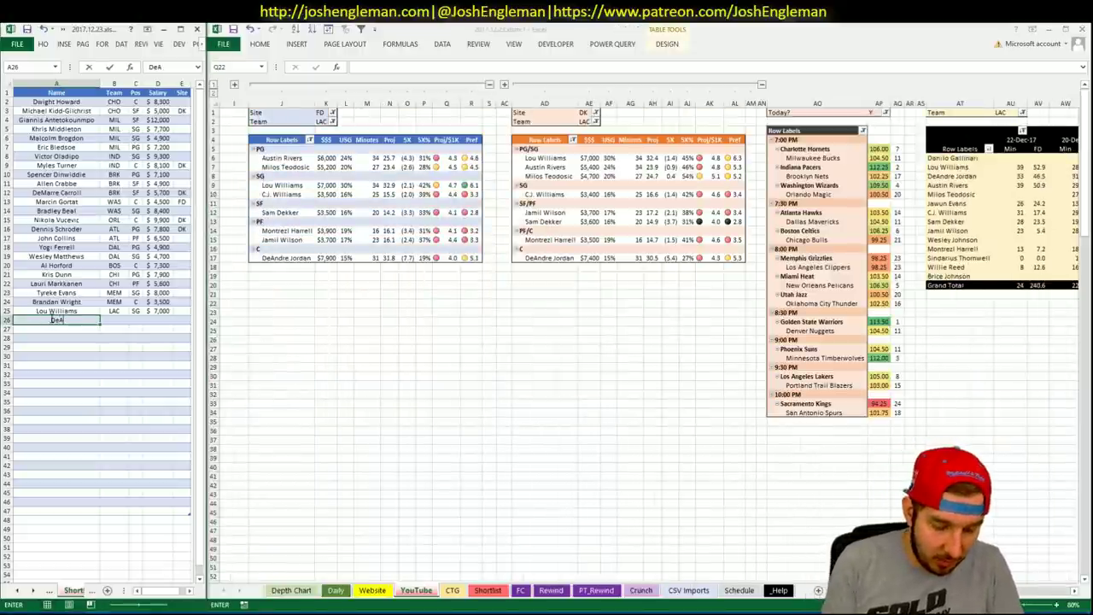
Step: Complete the shortlist entry for DeAndre Jordan in the row below Lou Williams
type("ndre Jordan")
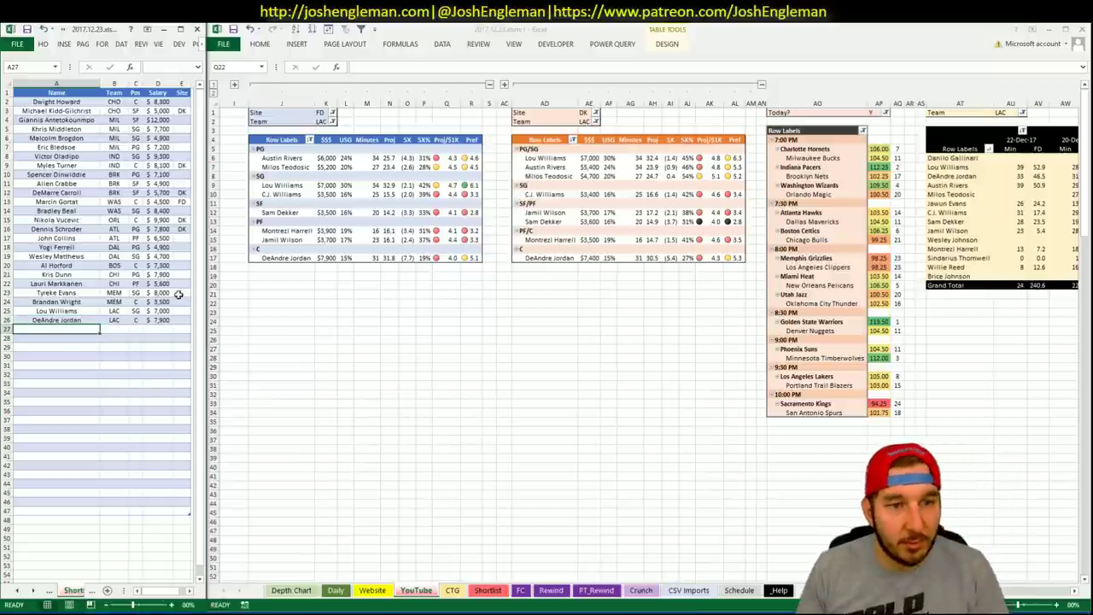
left_click(250, 335)
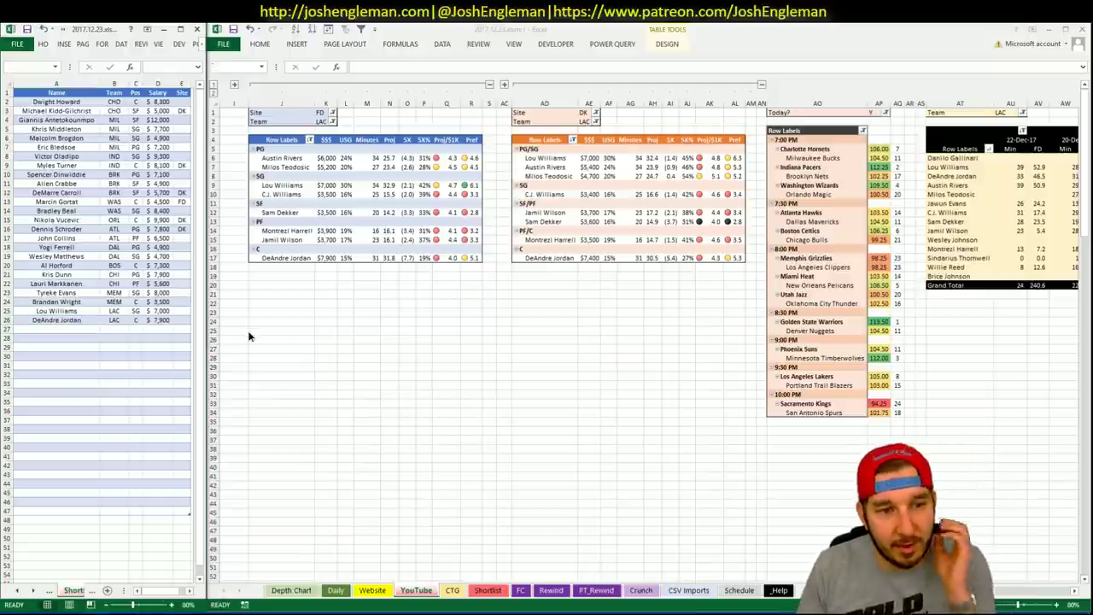
Step: Filter both the FD and DK projection tables to the team MIA
left_click(323, 121)
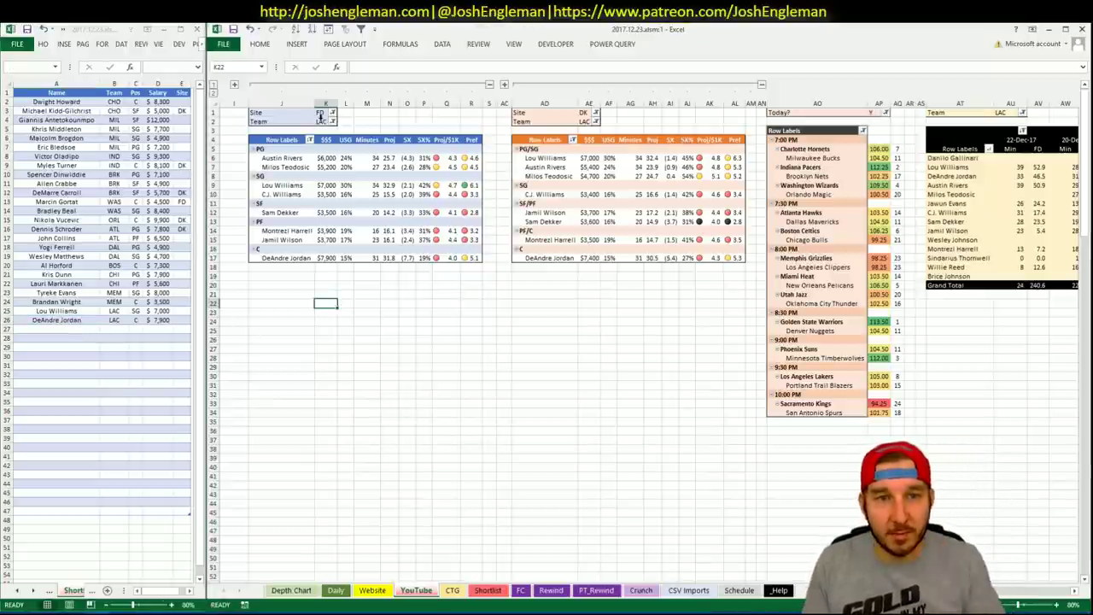
type("MIA")
key("Return")
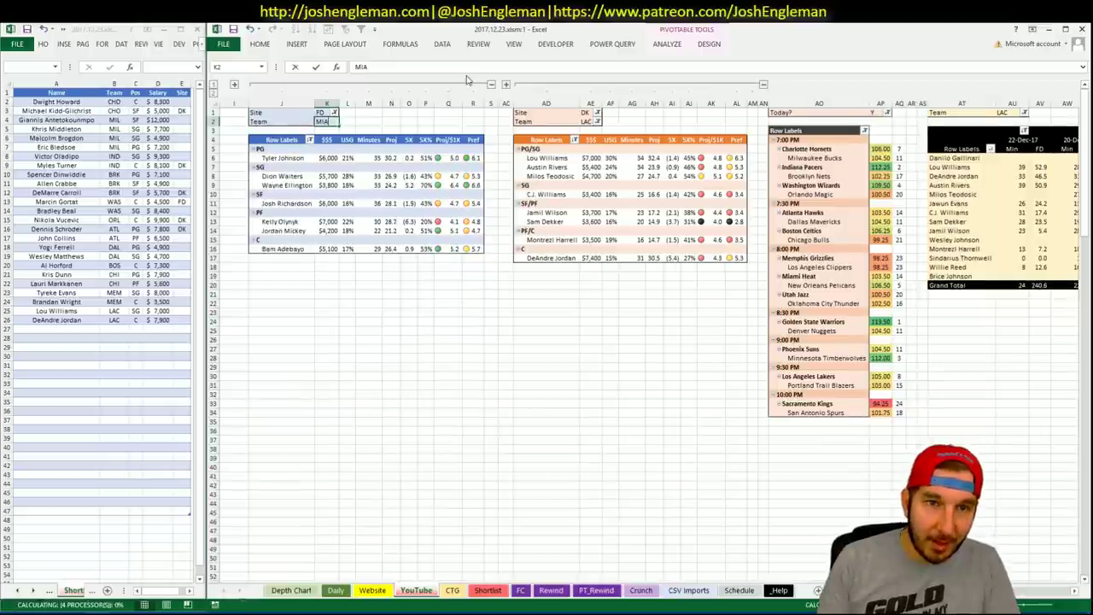
left_click(590, 121)
key("BackSpace")
type("MIA")
key("Return")
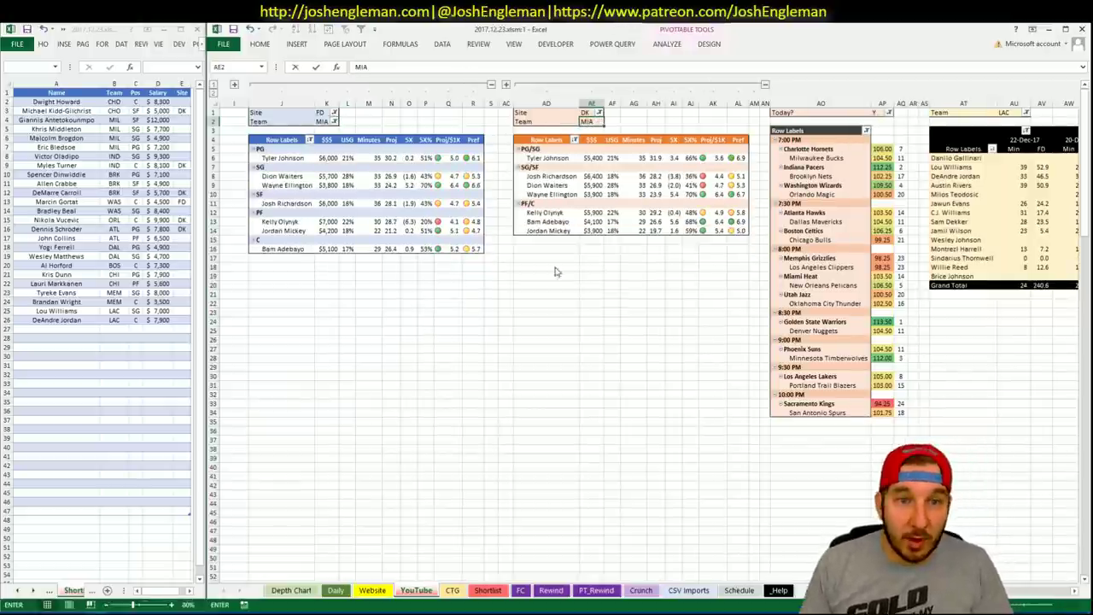
Step: Set the team filter of the game log table of minutes and FD points by date to MIA
left_click(1010, 112)
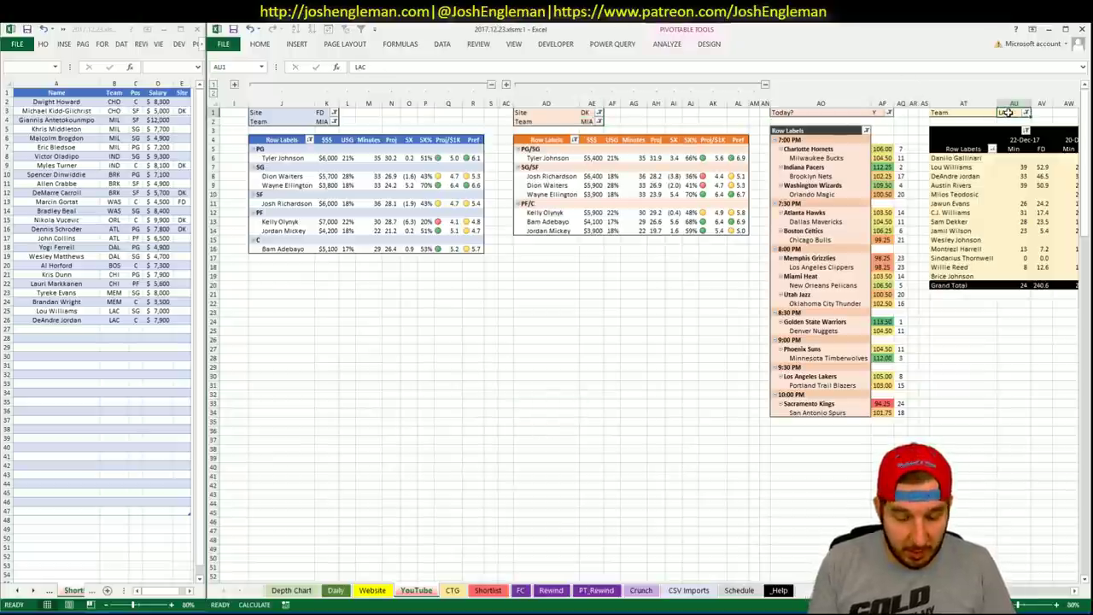
type("MIA")
key("Return")
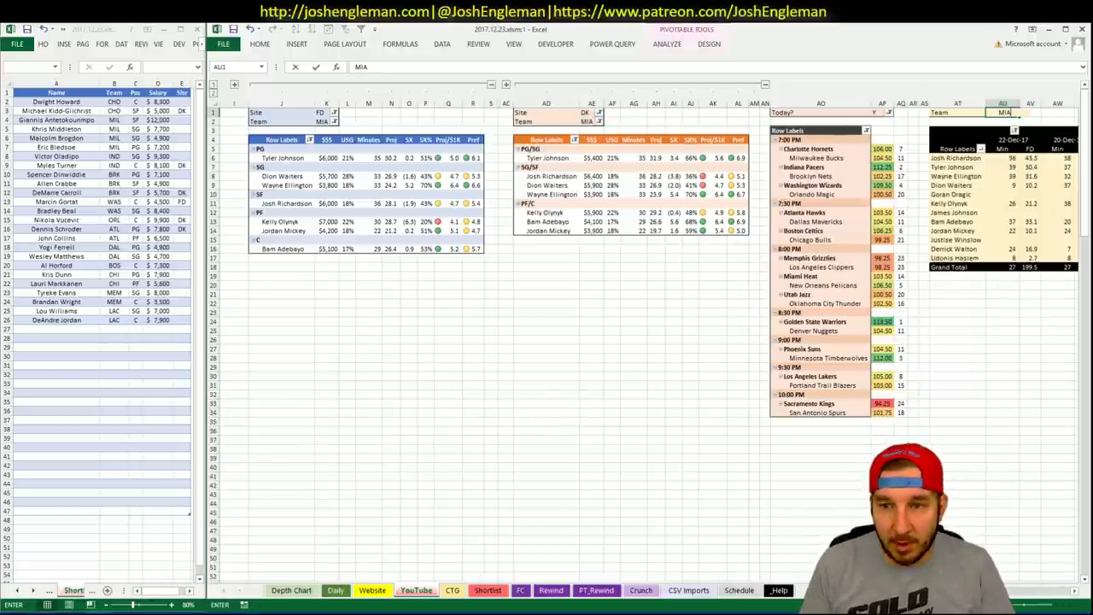
key("Return")
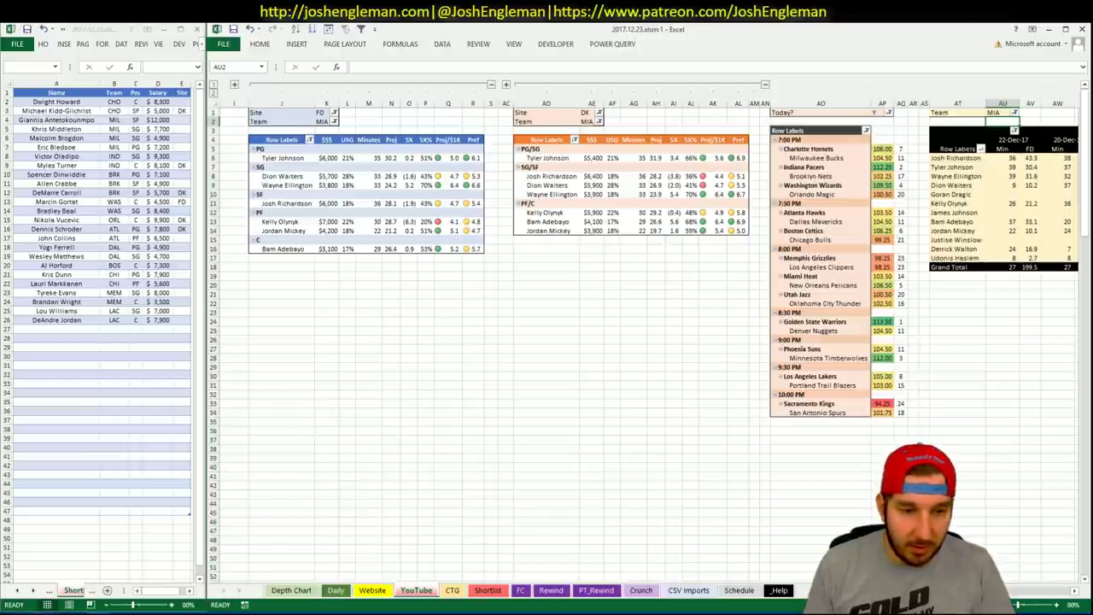
Step: Switch to Chrome and open the Miami Heat's team stats on Cleaning the Glass by searching for "heat"
mouse_move(50, 613)
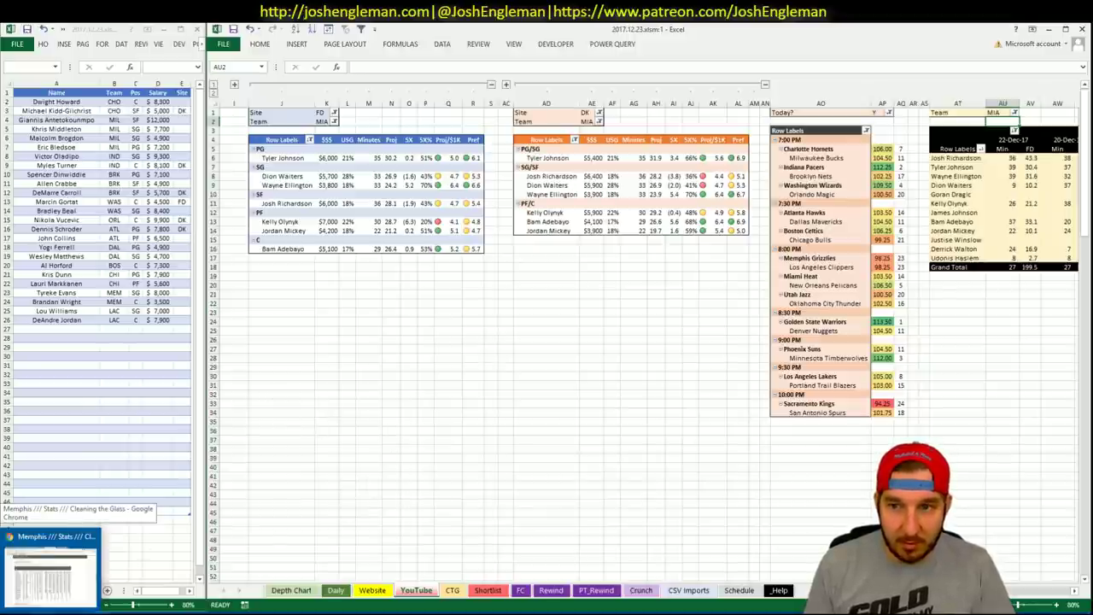
left_click(52, 573)
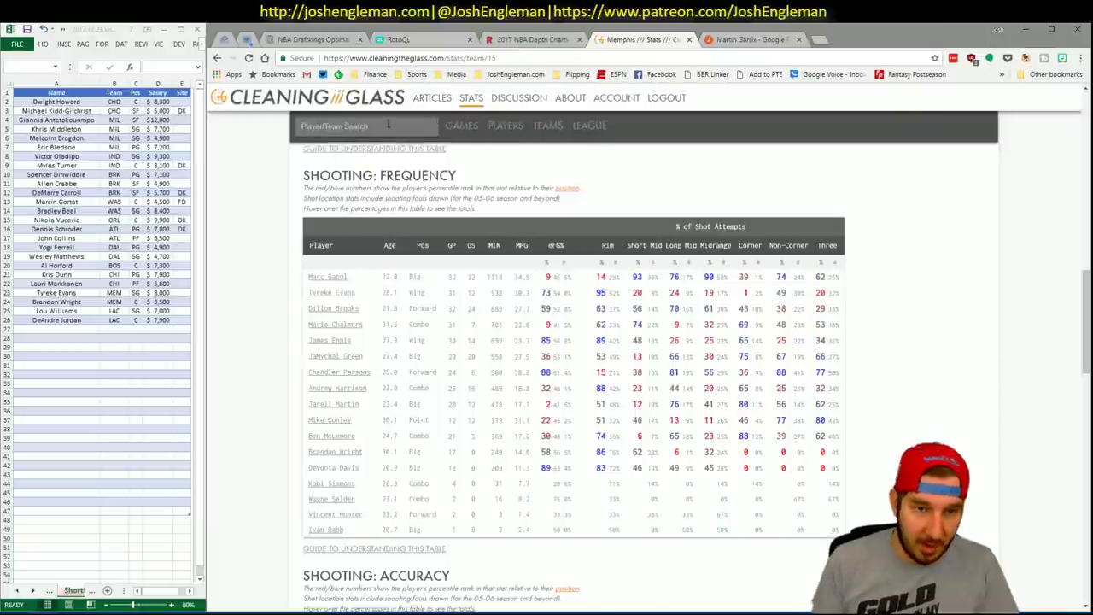
left_click(388, 126)
type("heat")
left_click(325, 147)
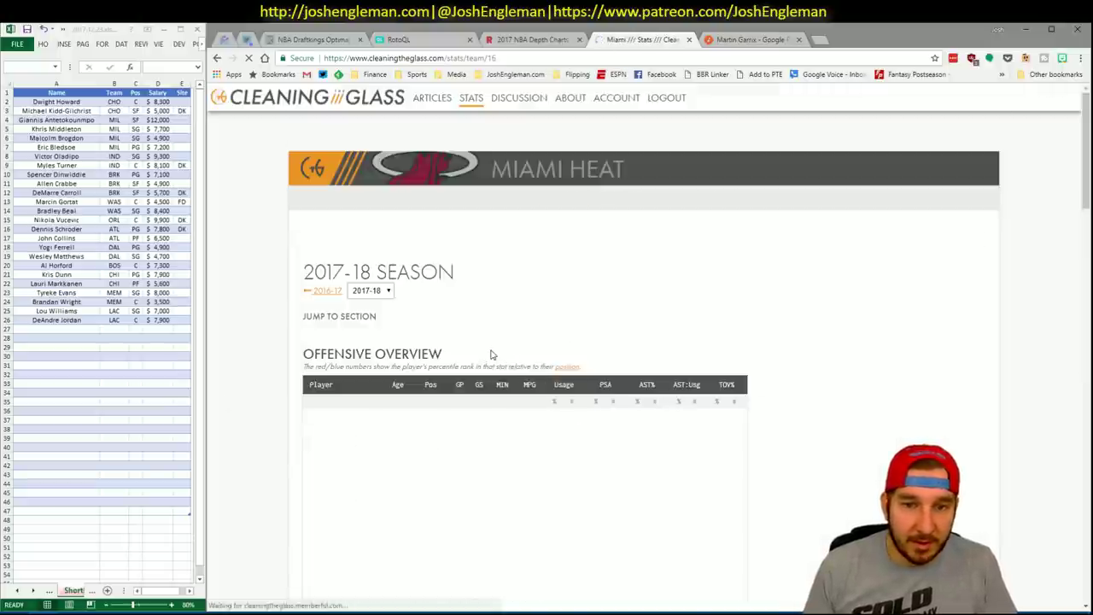
left_click(475, 334)
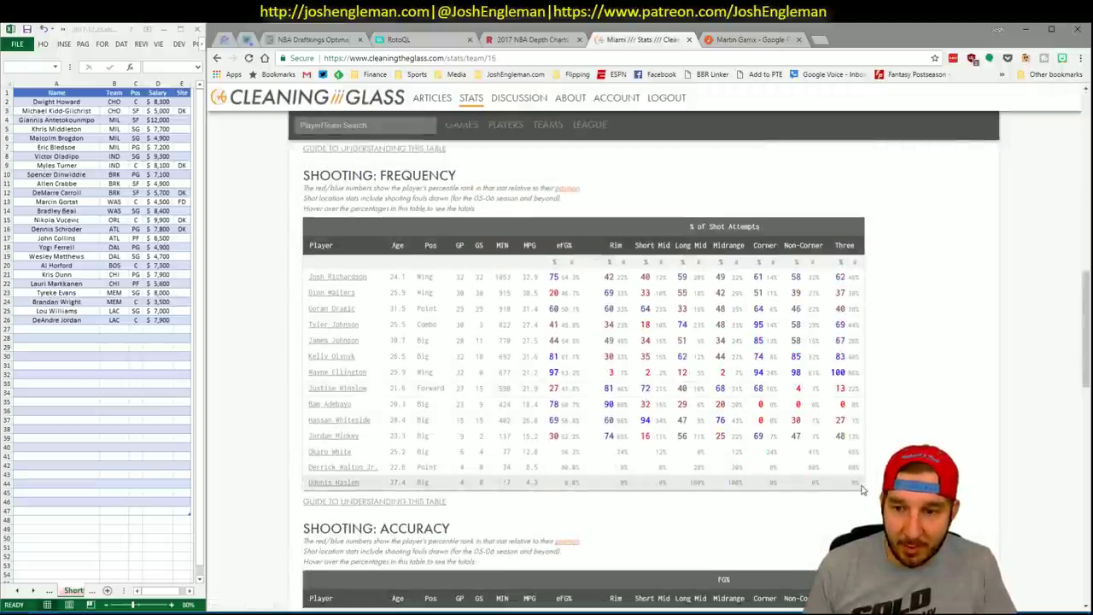
Step: Copy all Heat player rows of the Shooting: Frequency table into the Excel workbook's CTG sheet and refresh its table
left_click_drag(856, 487, 298, 285)
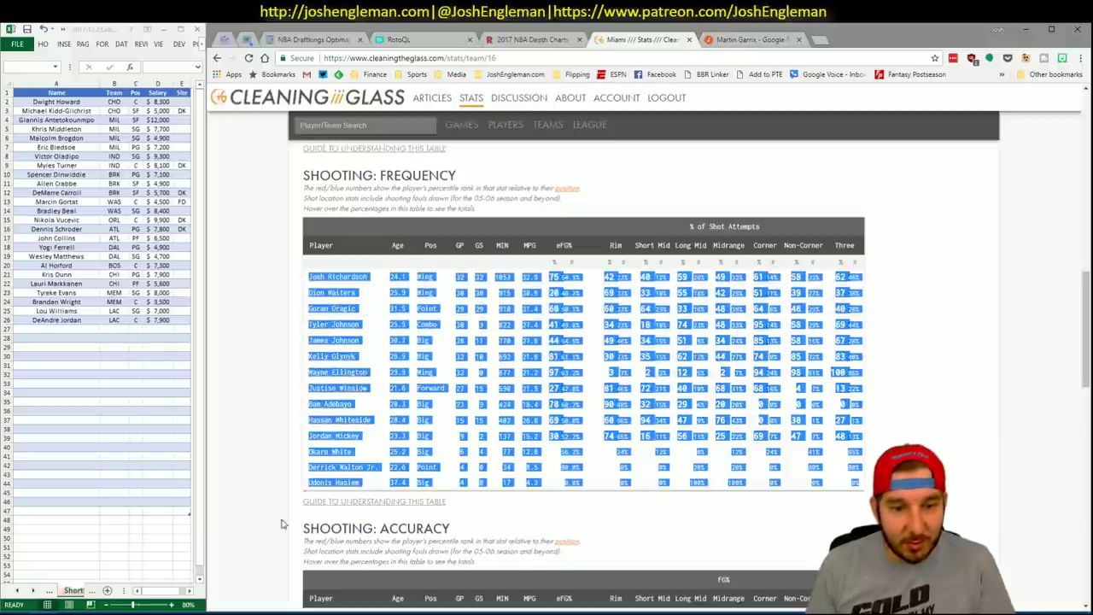
key("alt+Tab")
left_click(452, 590)
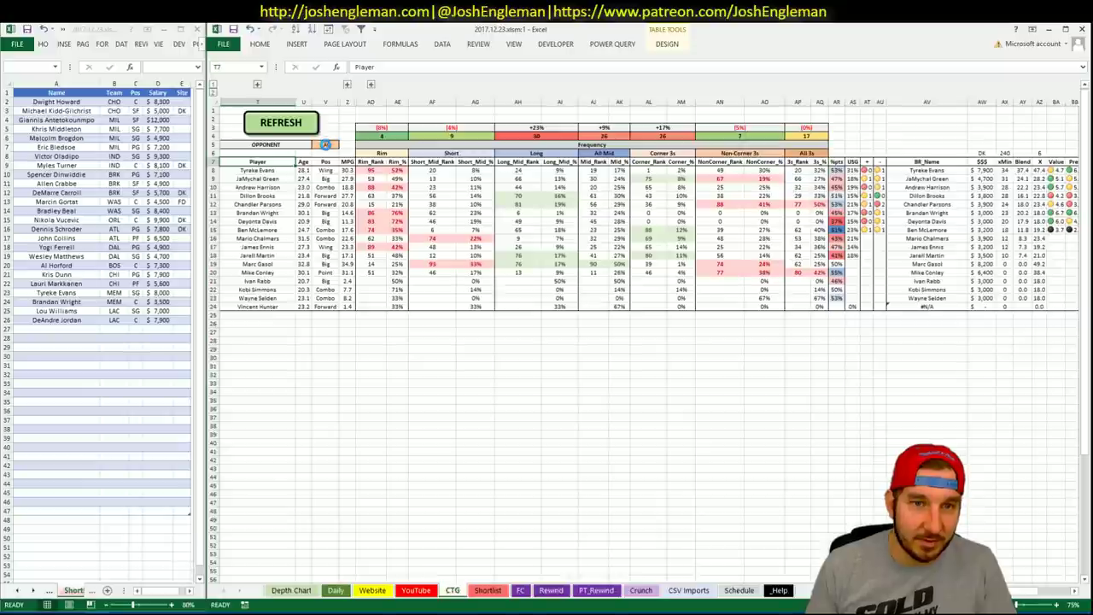
key("alt+Tab")
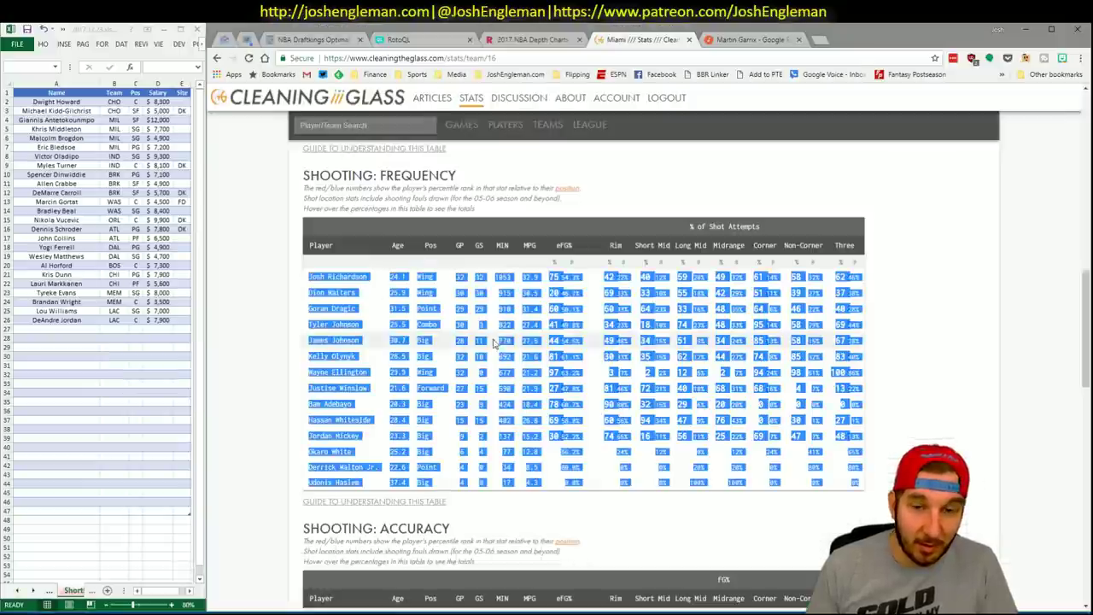
left_click_drag(839, 481, 311, 280)
key("alt+Tab")
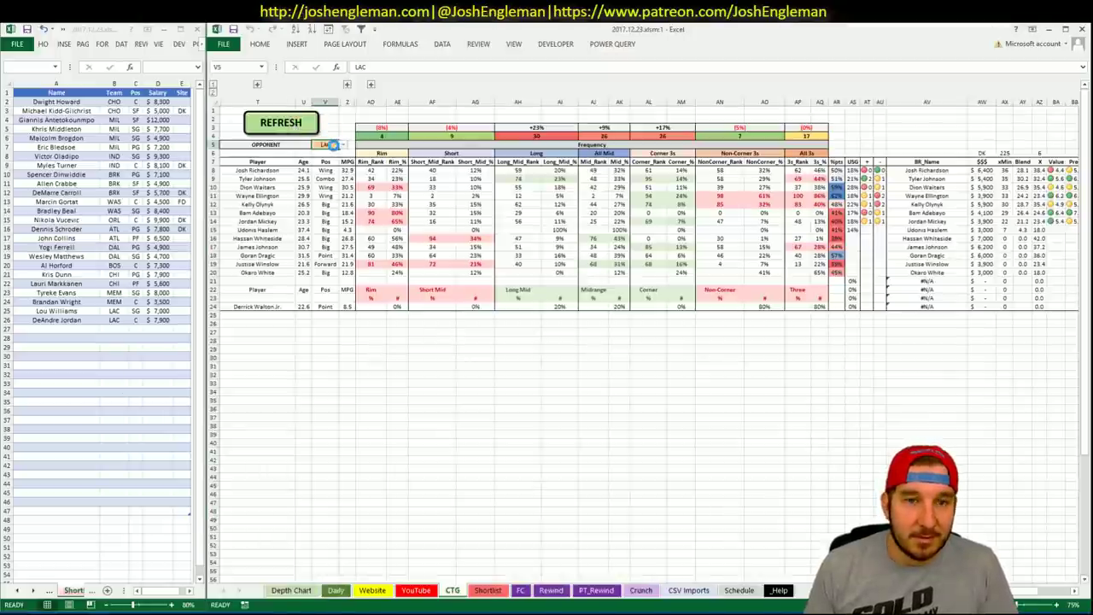
Step: Set the opponent on the CTG sheet to NOP
type("NOP")
key("Escape")
left_click(334, 146)
type("NOP")
key("Return")
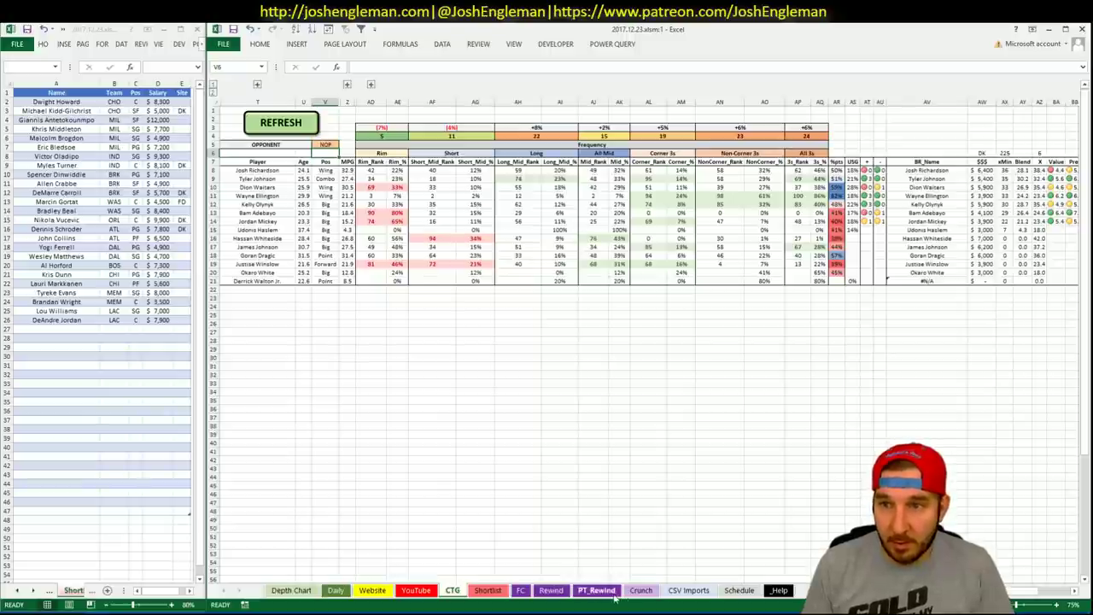
Step: Return to the YouTube sheet and add Tyler Johnson and Wayne Ellington to the shortlist in the next empty rows
left_click(416, 591)
left_click(79, 330)
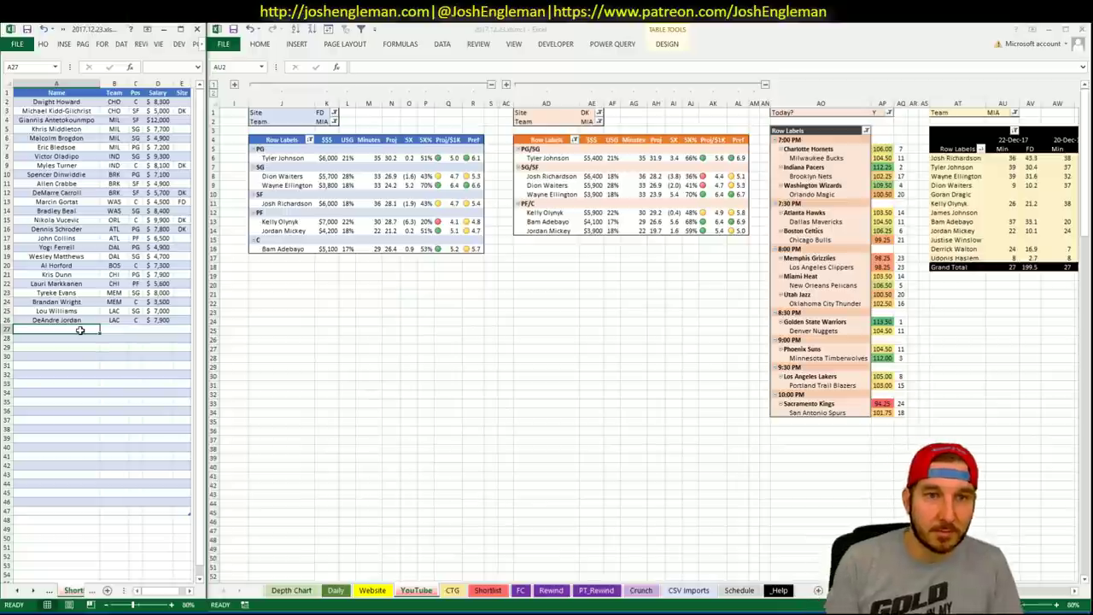
type("Tyler Johnson")
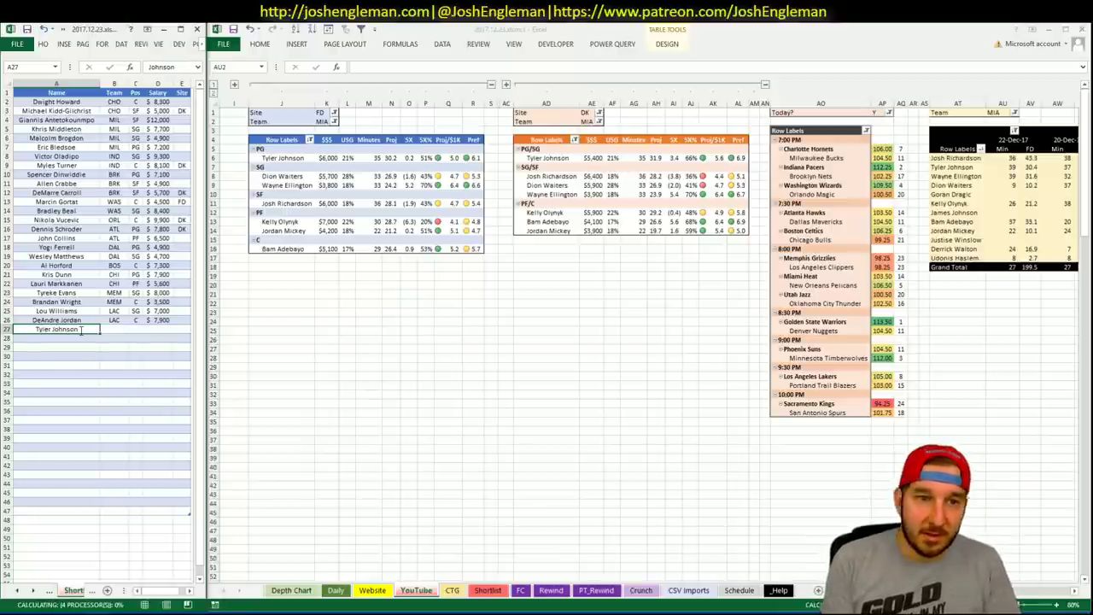
key("Return")
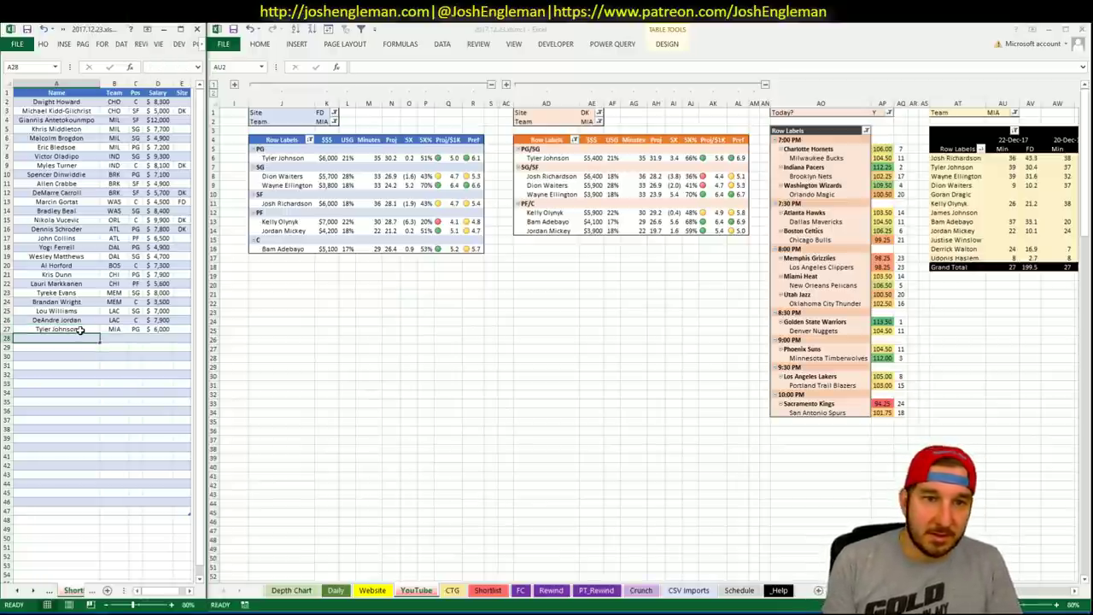
type("Wat")
key("BackSpace")
key("BackSpace")
type("yne Ellington")
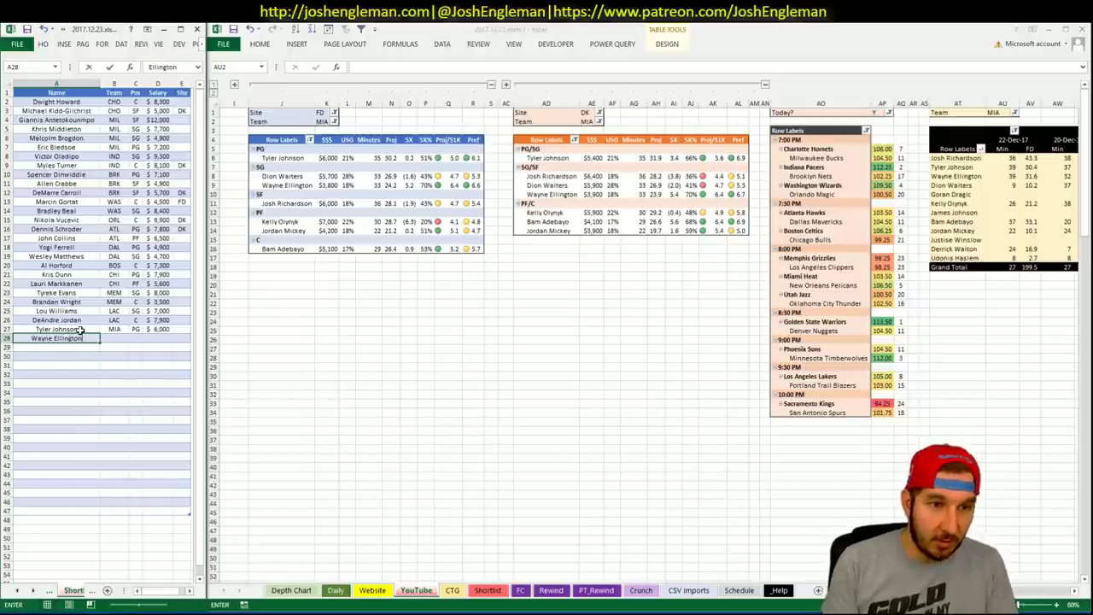
key("Return")
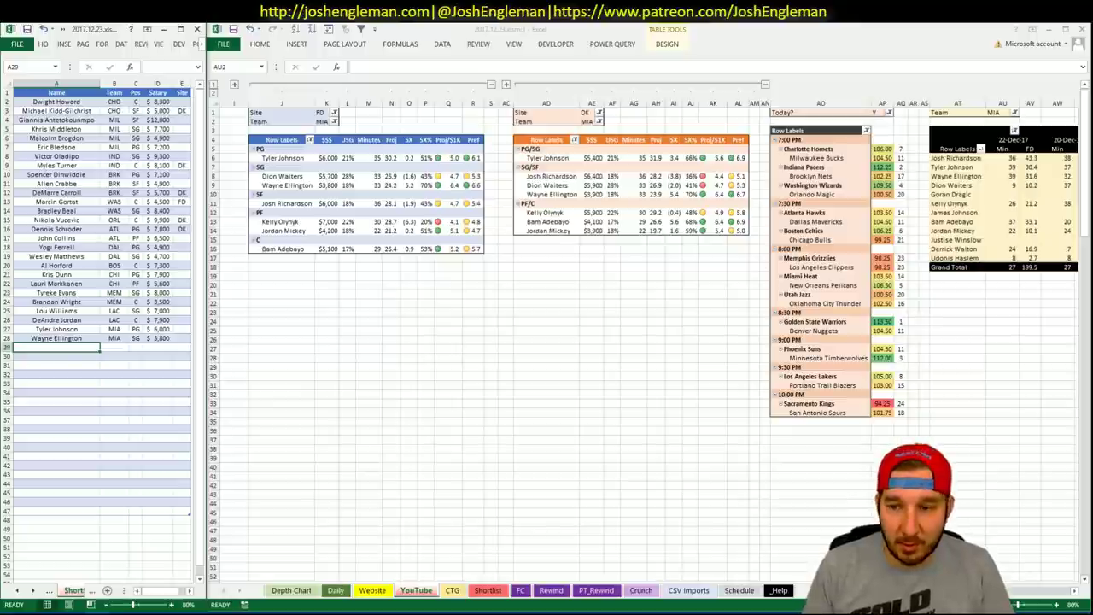
Step: Examine the Miami players' minutes and FD points in the game log across the recent dates
left_click(1003, 121)
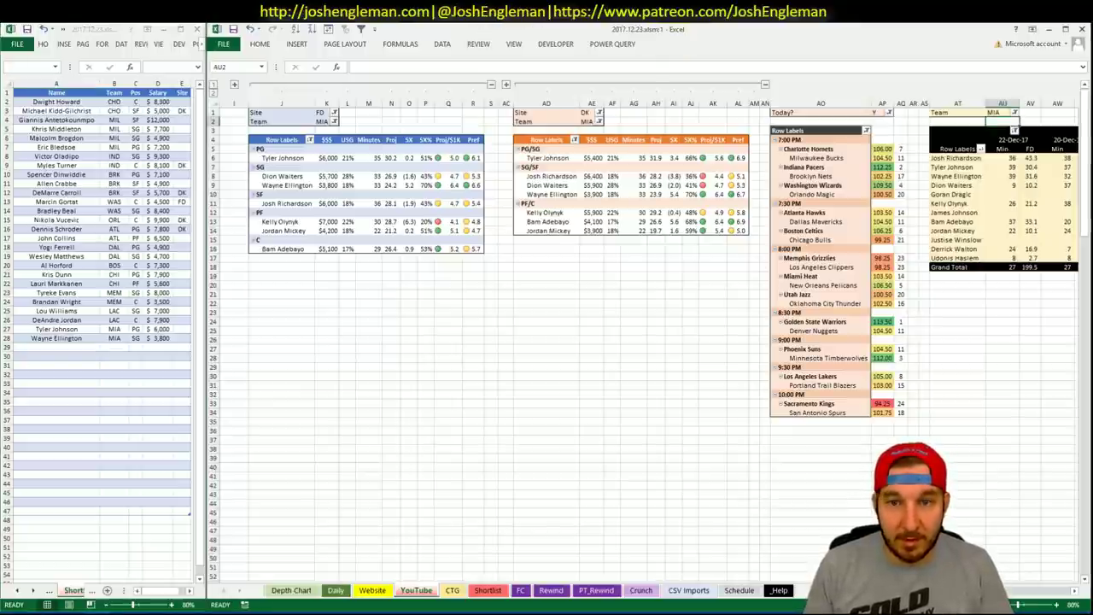
scroll(649, 342, "right", 6)
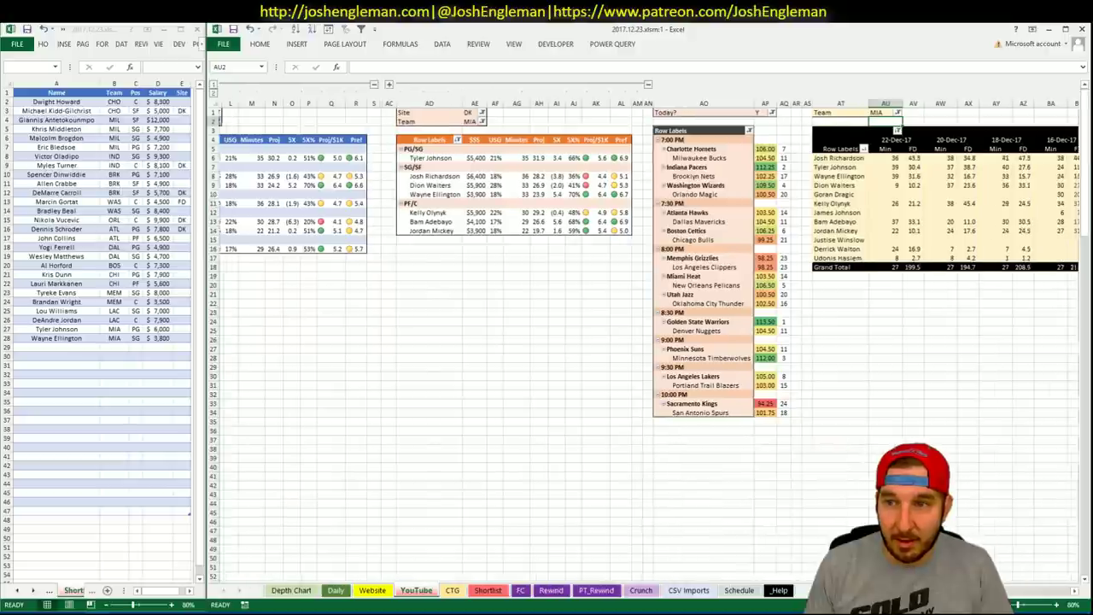
scroll(649, 342, "left", 6)
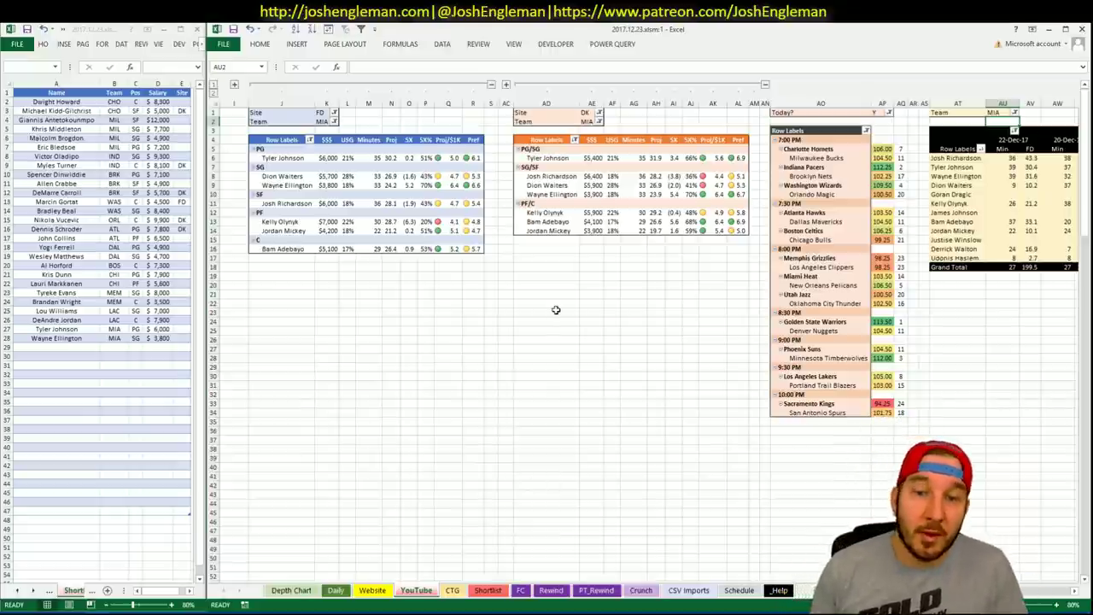
left_click(553, 349)
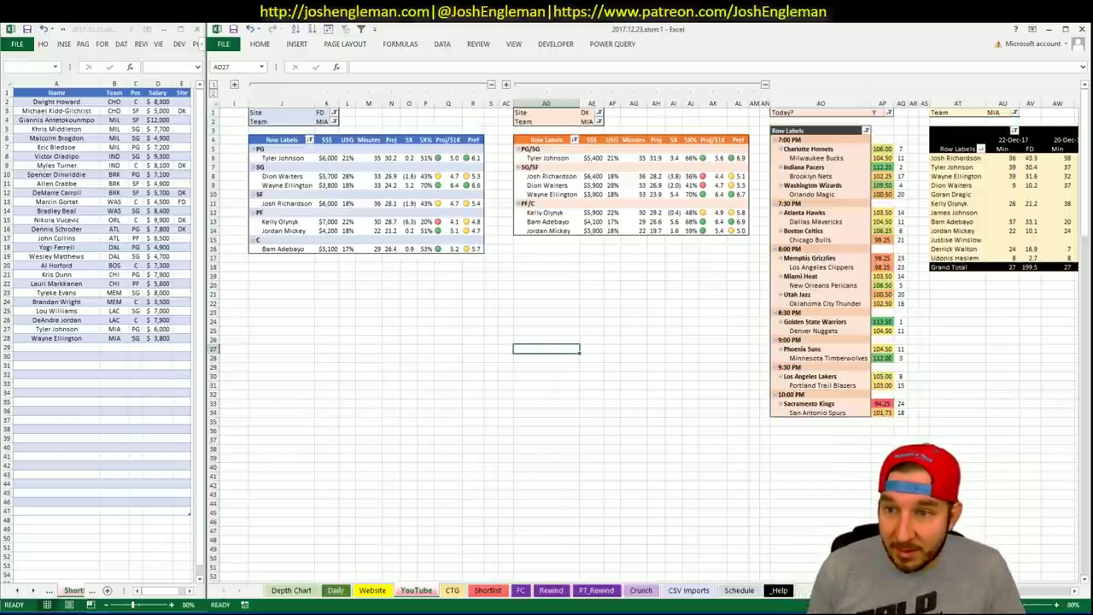
scroll(650, 342, "right", 5)
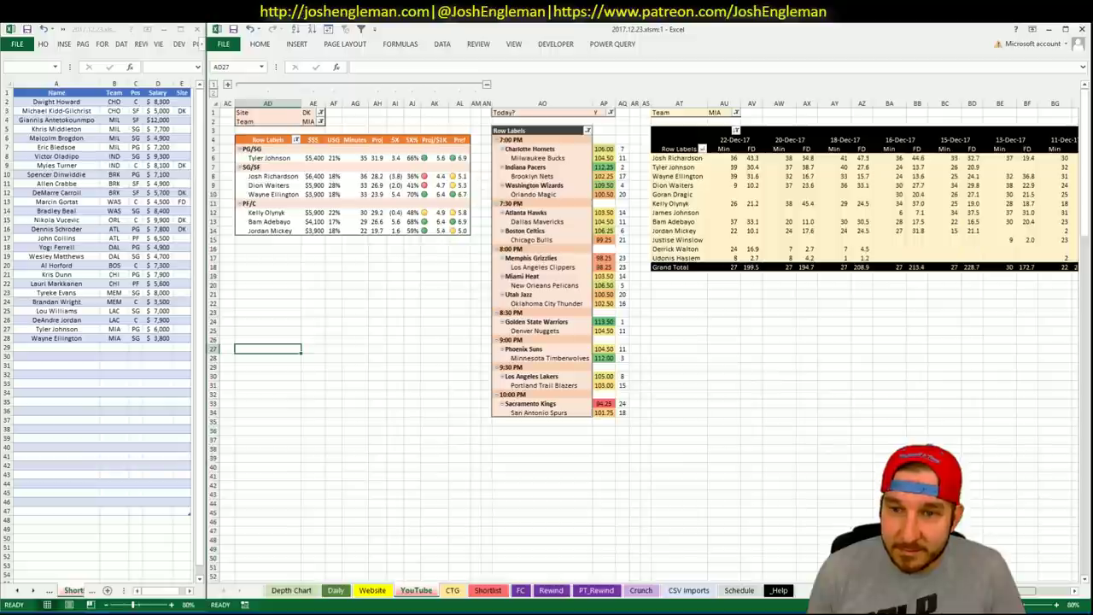
scroll(589, 342, "left", 5)
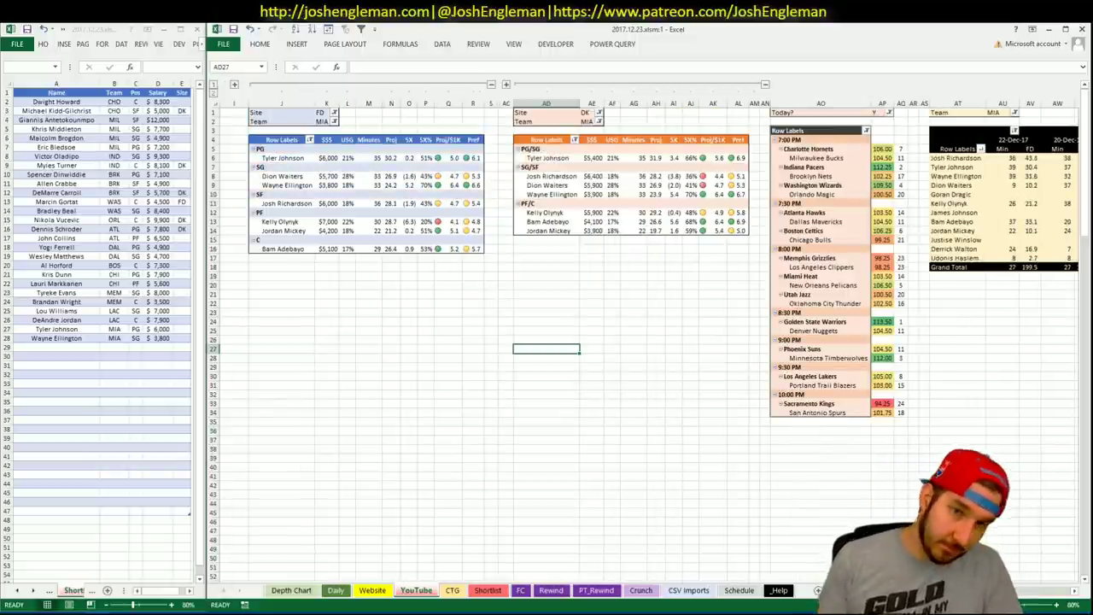
Step: Add Jordan Mickey to the shortlist below Wayne Ellington
left_click(38, 347)
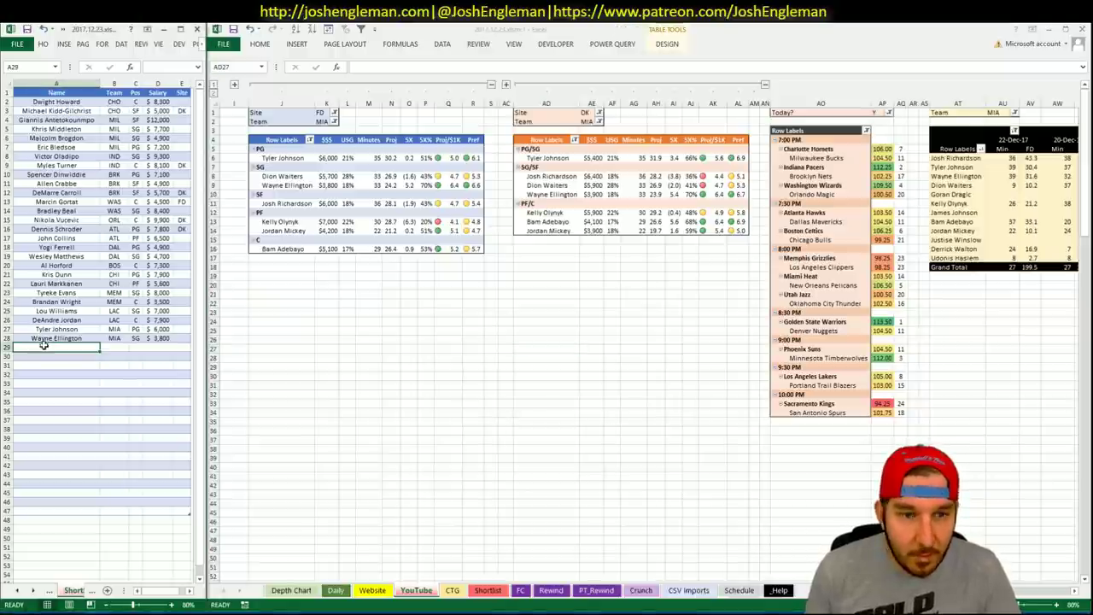
type("Jordan Mickey")
key("Return")
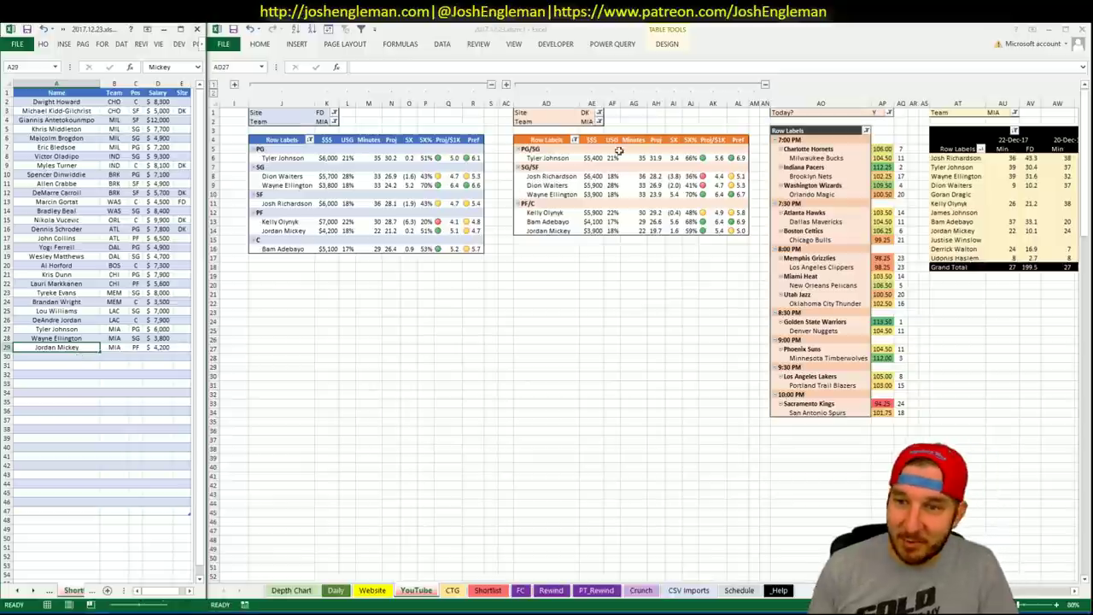
Step: Filter both the FD and DK projection tables to the team NOP
left_click(454, 346)
left_click(323, 121)
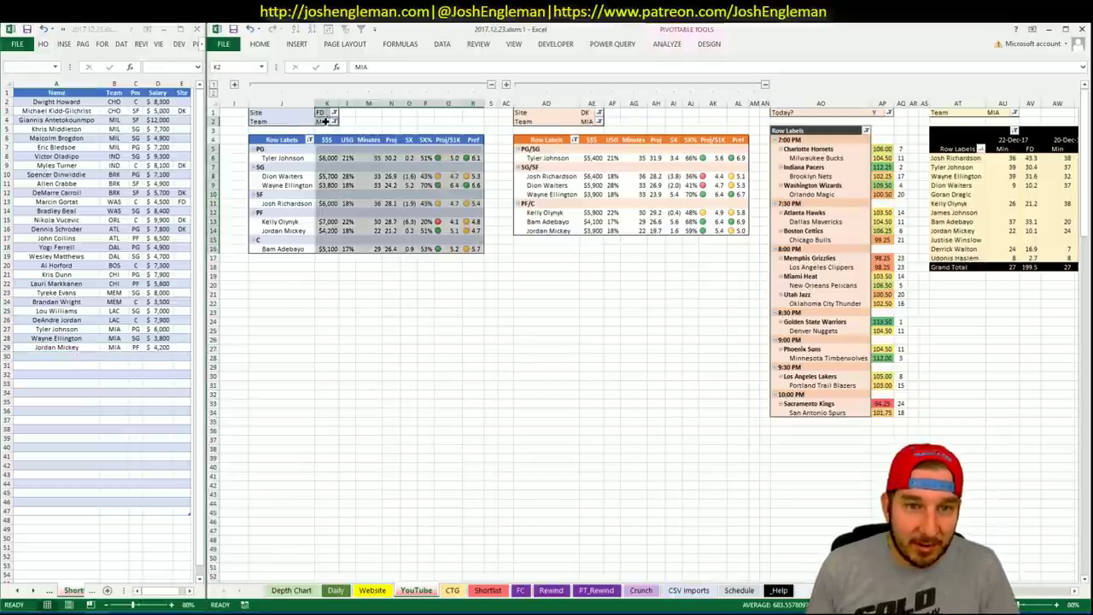
type("NOP")
key("Tab")
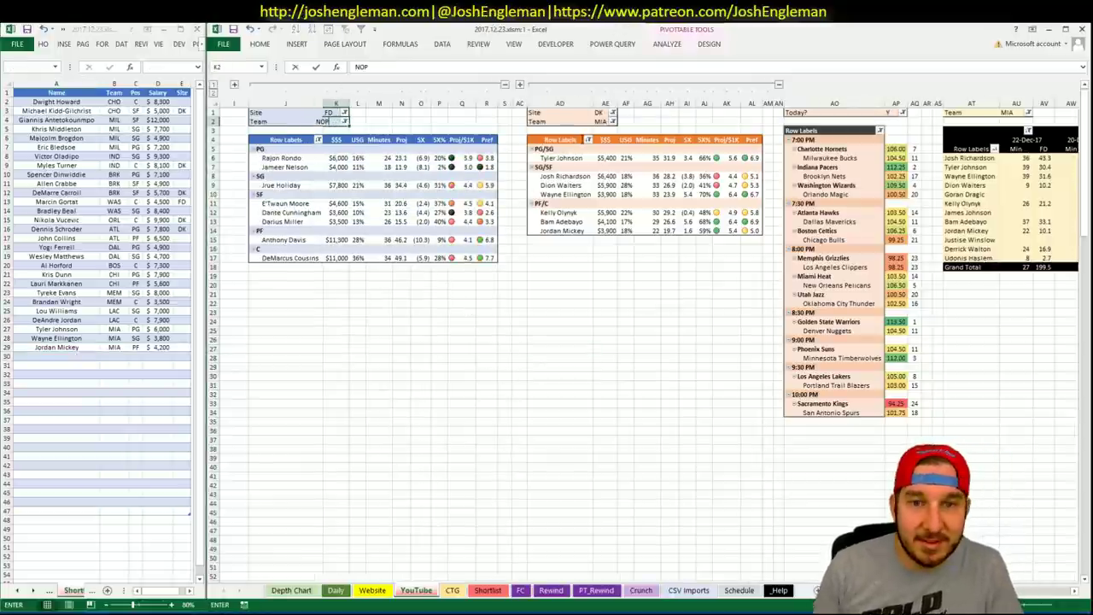
left_click(601, 121)
key("ctrl+a")
left_click(601, 122)
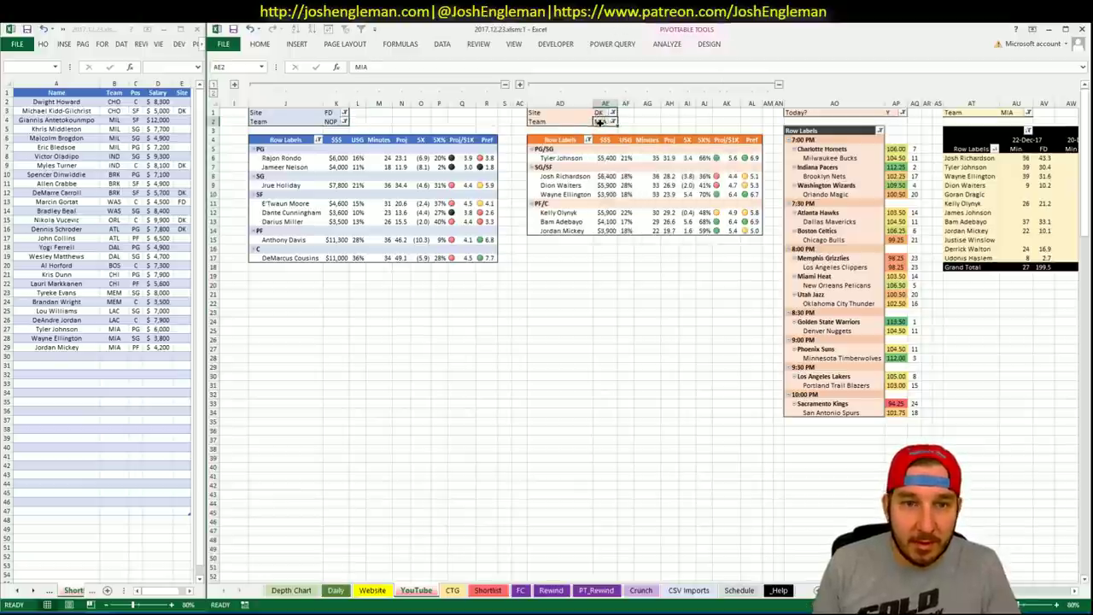
type("NOP")
key("Tab")
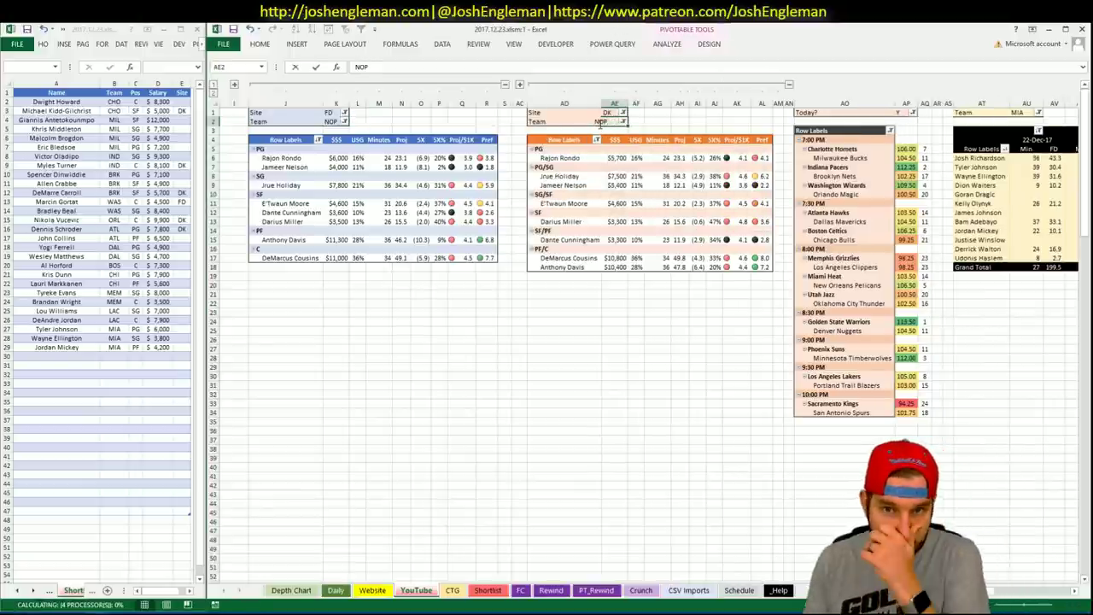
key("Return")
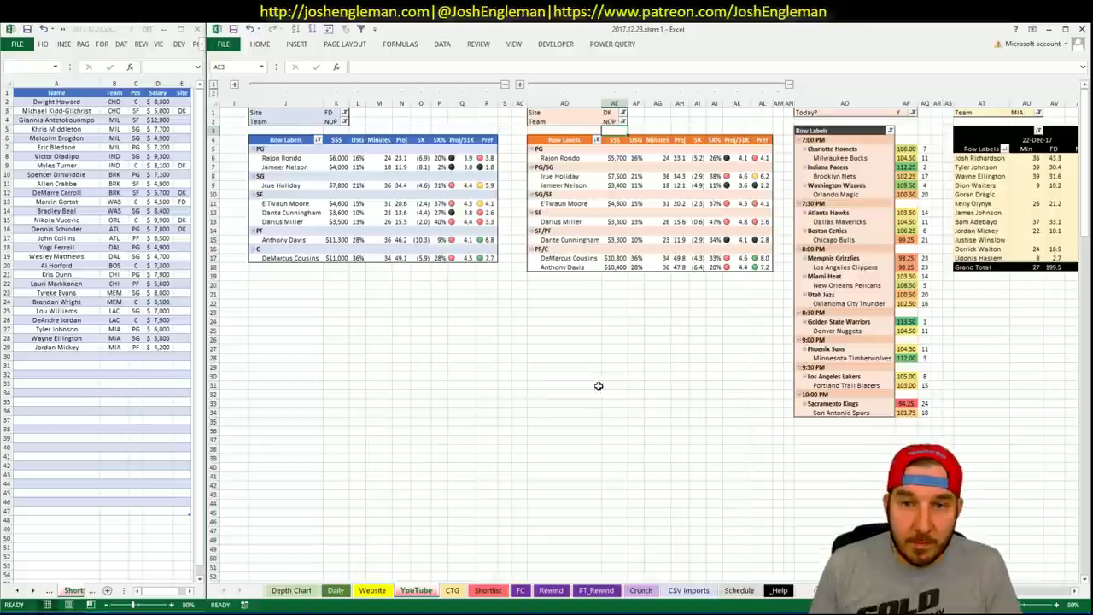
Step: Filter the game log table to the team NOP
left_click(1025, 113)
type("NOP")
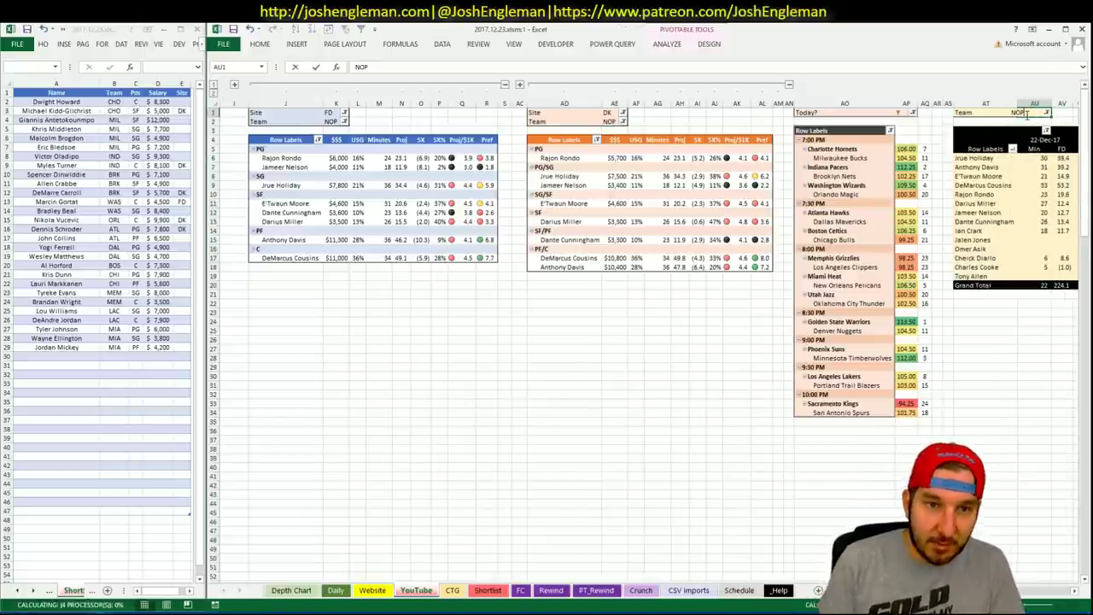
key("Return")
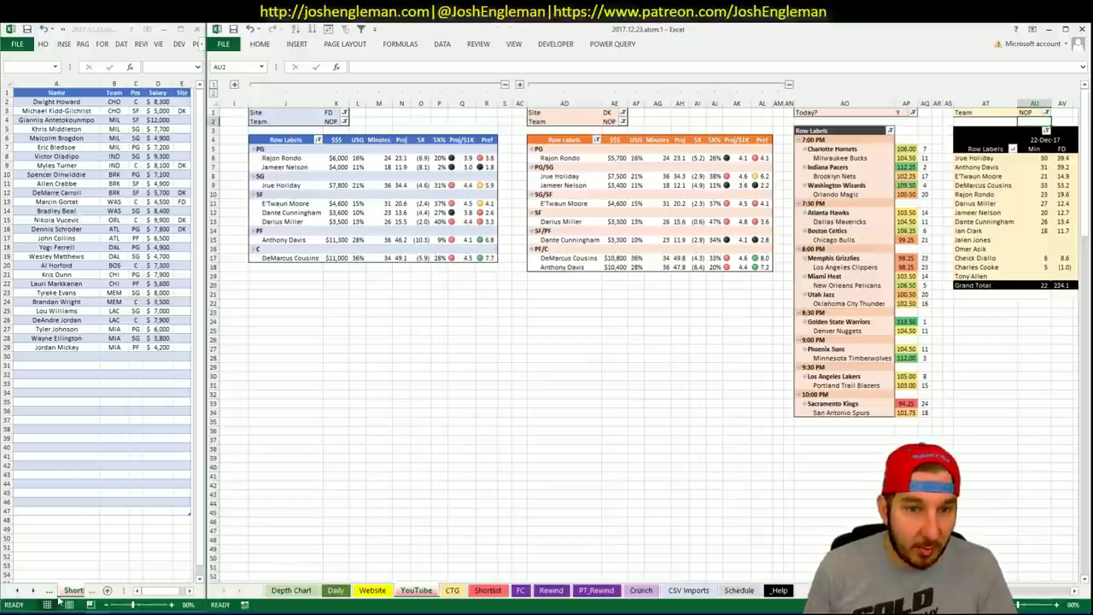
Step: Switch to Cleaning the Glass in the browser and open the New Orleans Pelicans' Shooting: Frequency section
key("alt+Tab")
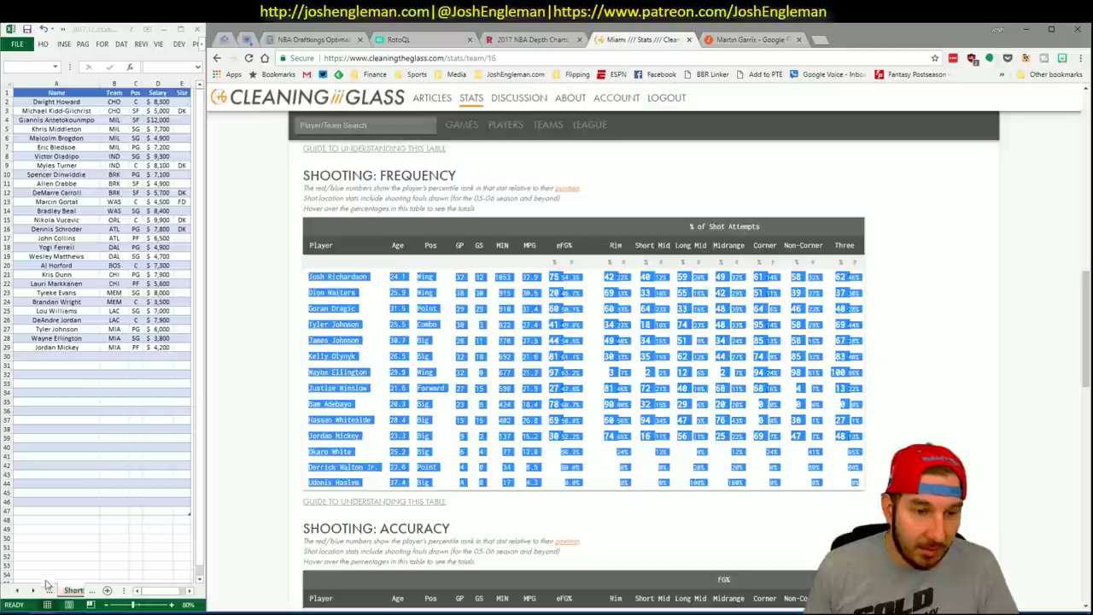
left_click(340, 126)
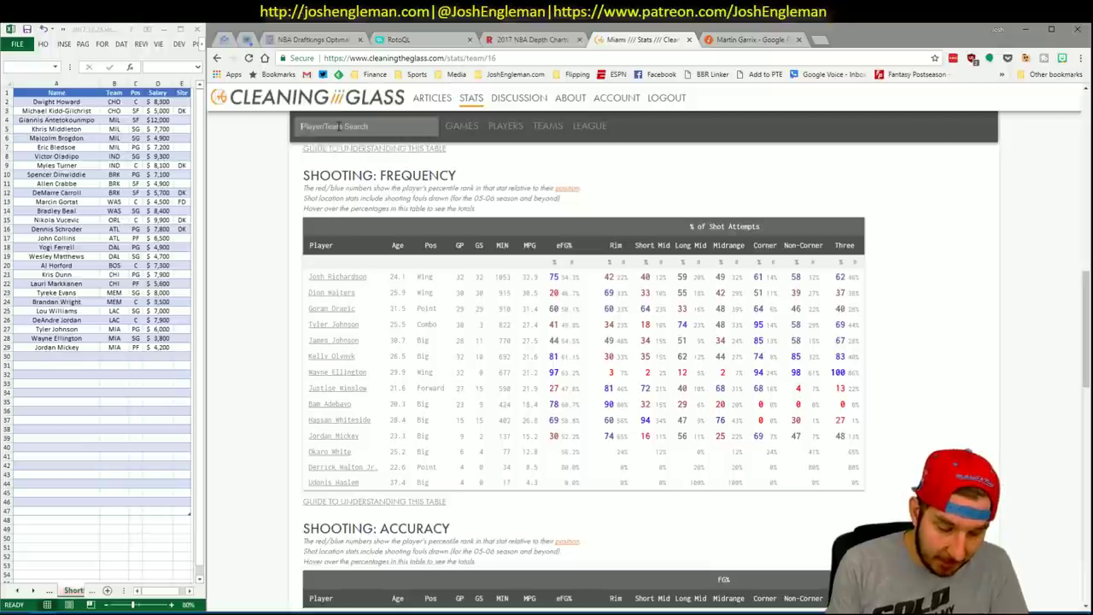
type("pelic")
key("Down")
key("Return")
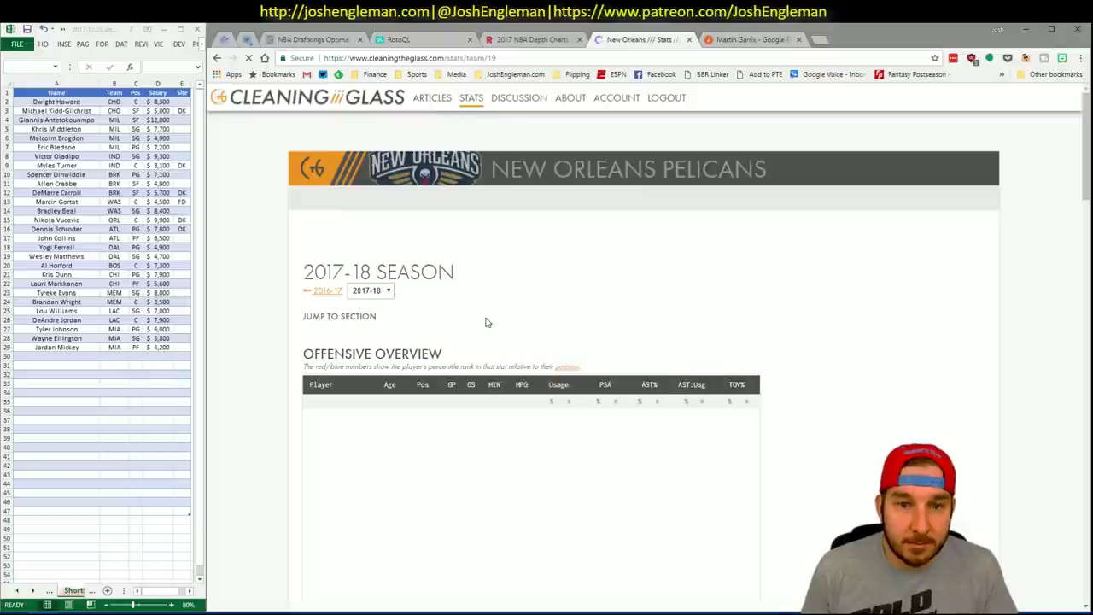
left_click(465, 327)
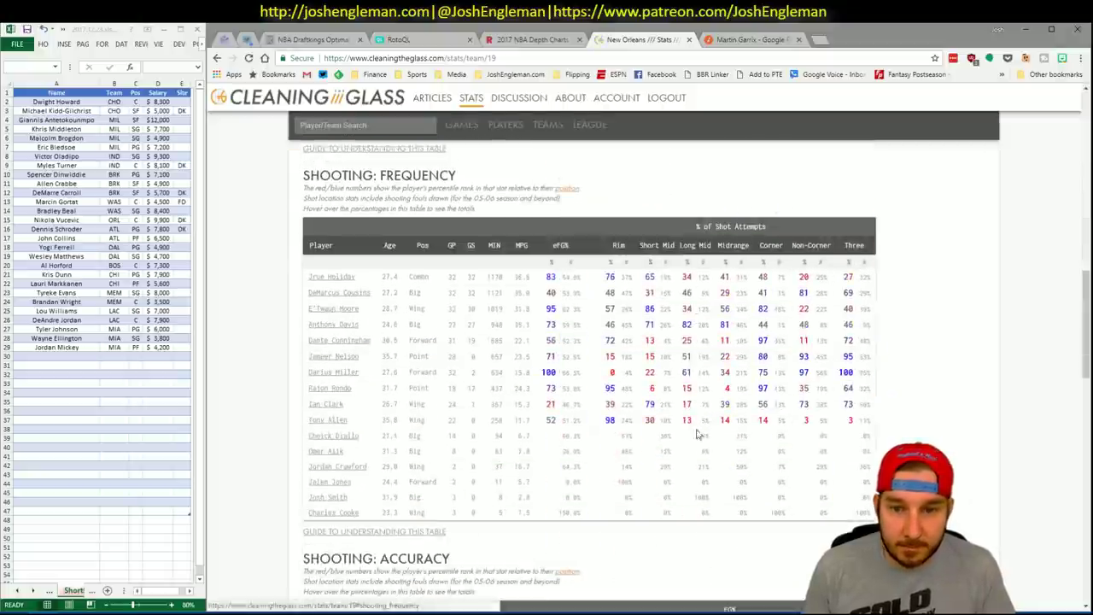
Step: Copy the Pelicans' shooting frequency table into the CTG sheet in Excel and set the opponent to MIA
left_click_drag(873, 516, 309, 288)
key("alt+Tab")
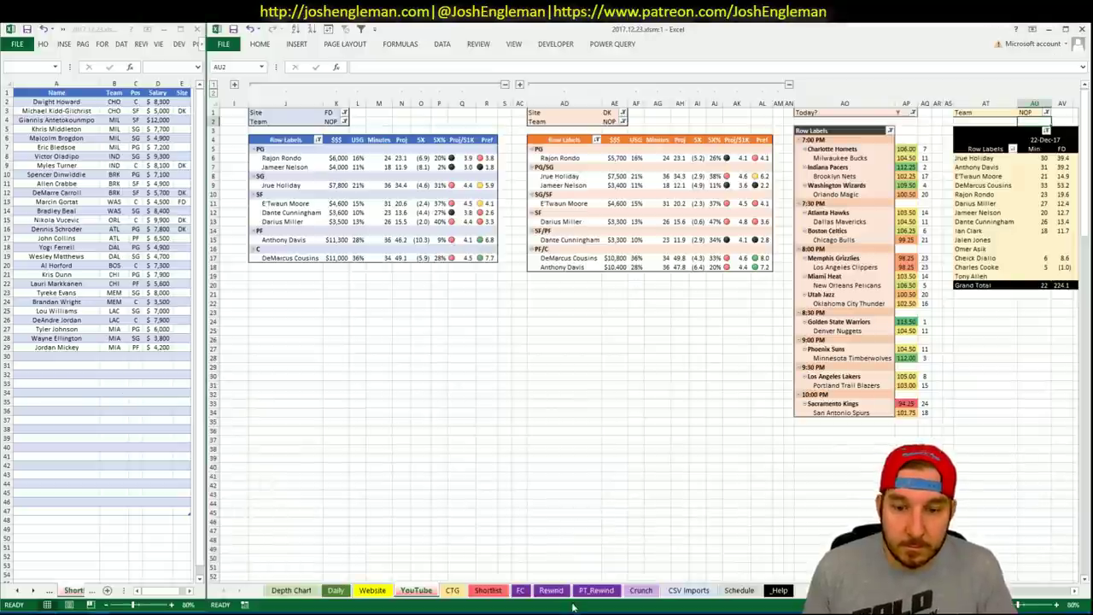
left_click(454, 590)
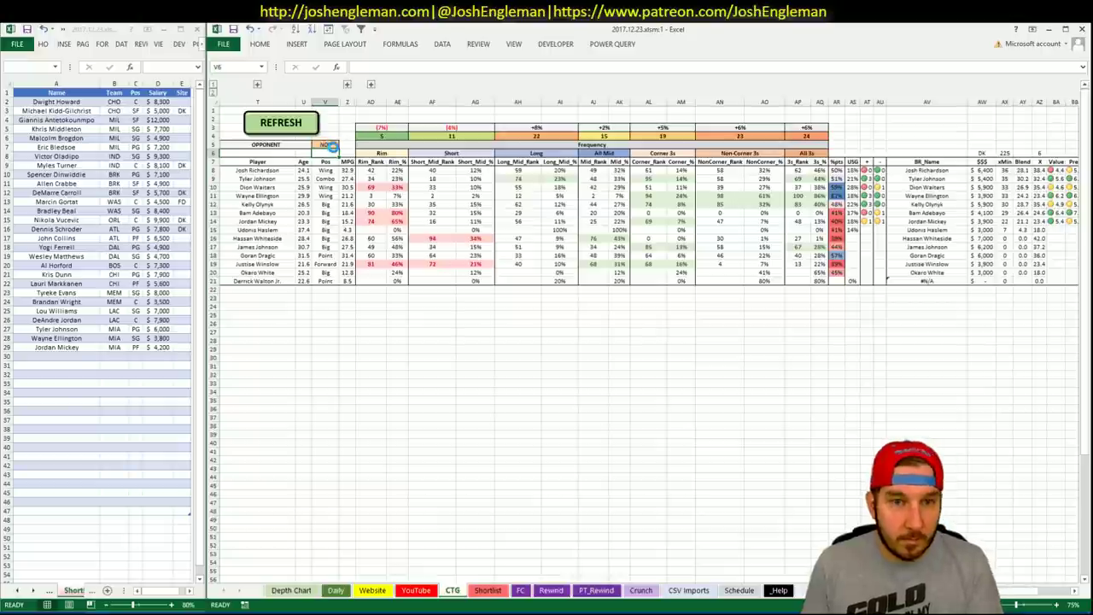
left_click(333, 145)
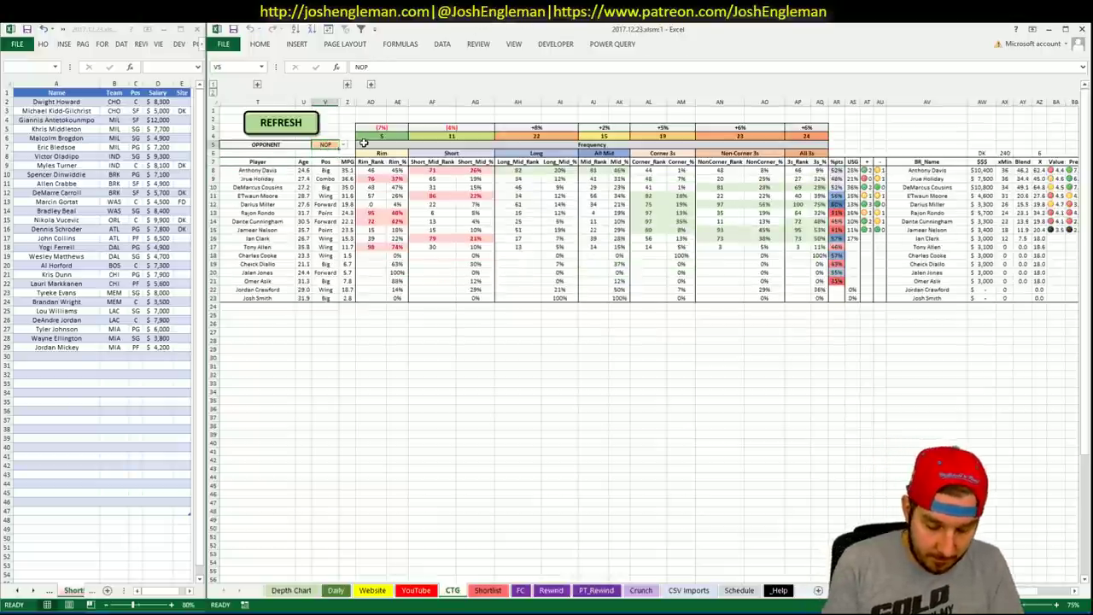
type("MIA")
key("Return")
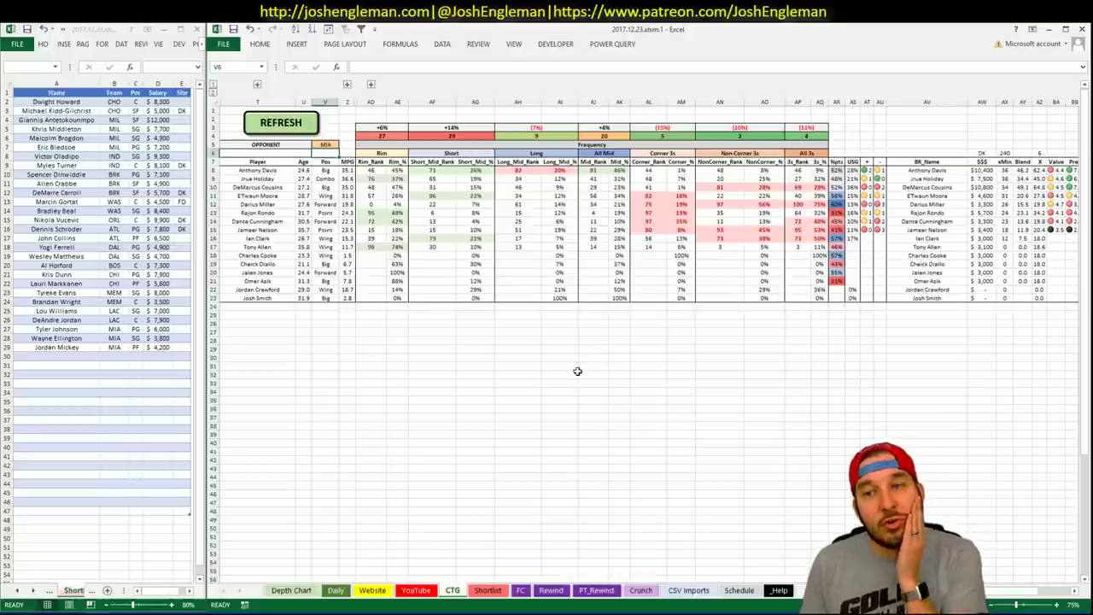
Step: Compare the Pelicans' projections on the YouTube sheet with their CTG shooting matchup and their rows on the Daily sheet
left_click(409, 591)
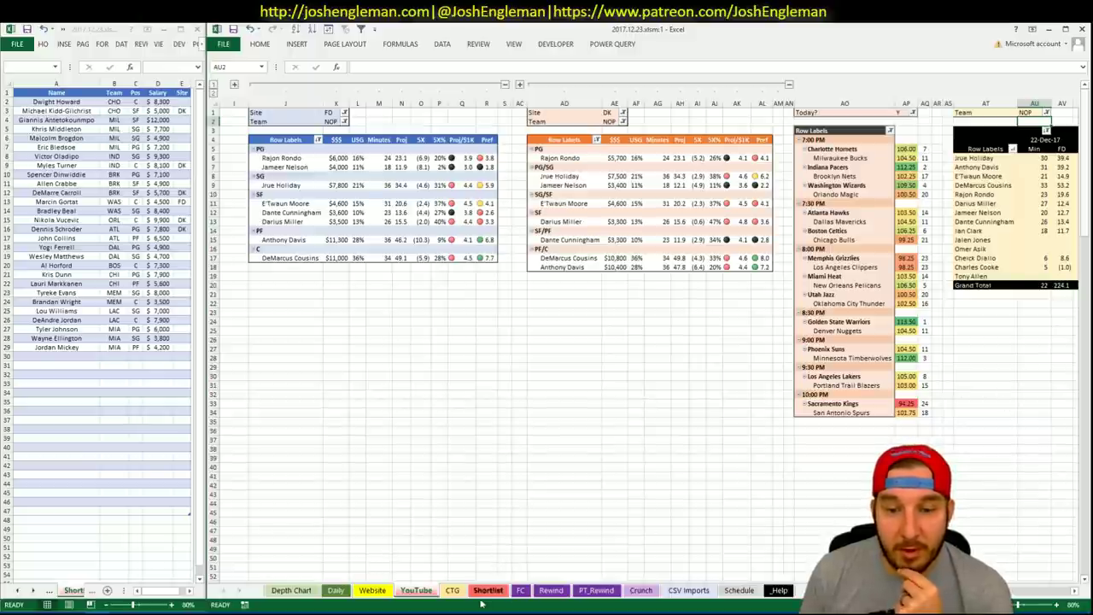
left_click(418, 591)
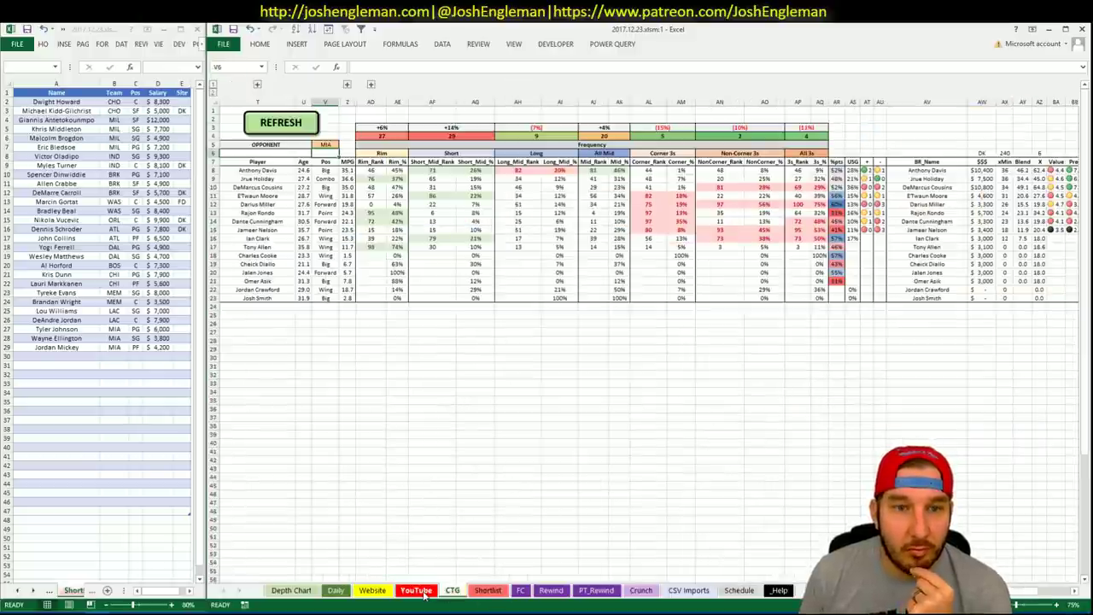
left_click(422, 591)
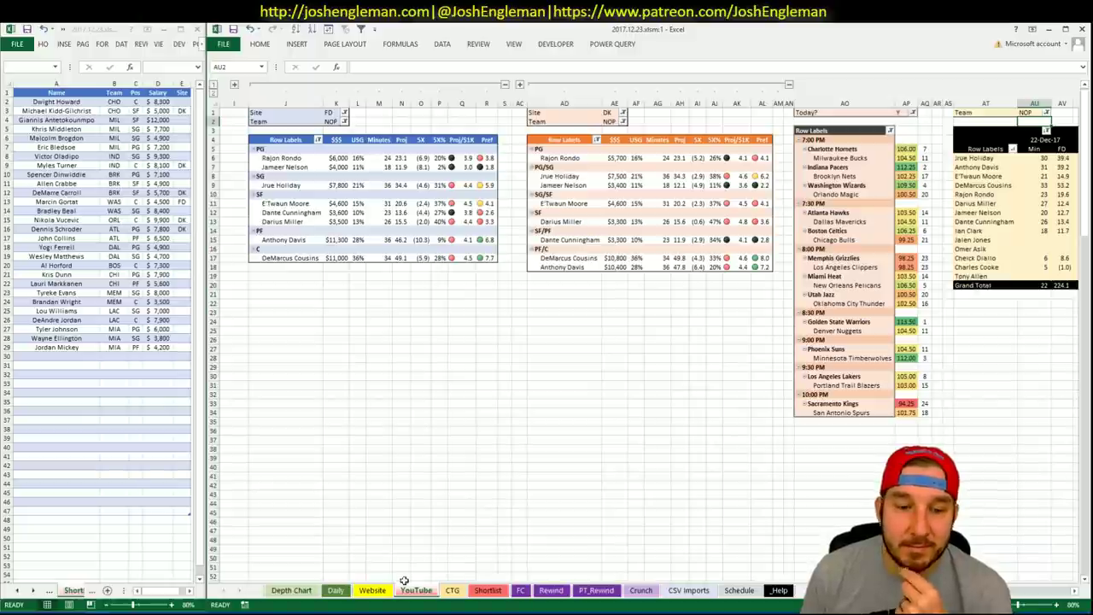
left_click(335, 591)
scroll(727, 406, "down", 15)
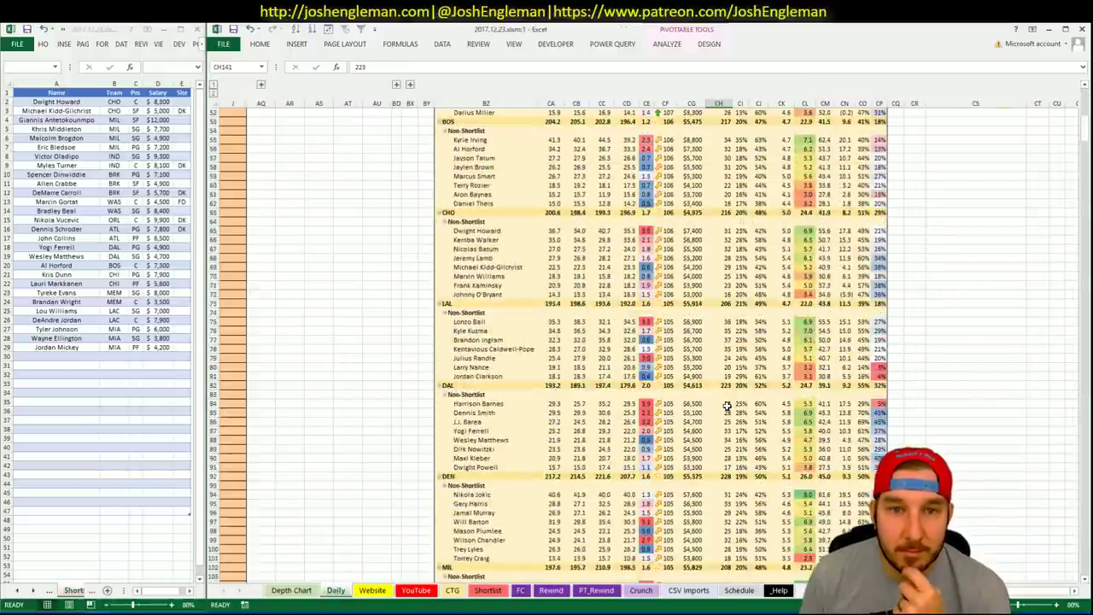
scroll(726, 406, "up", 11)
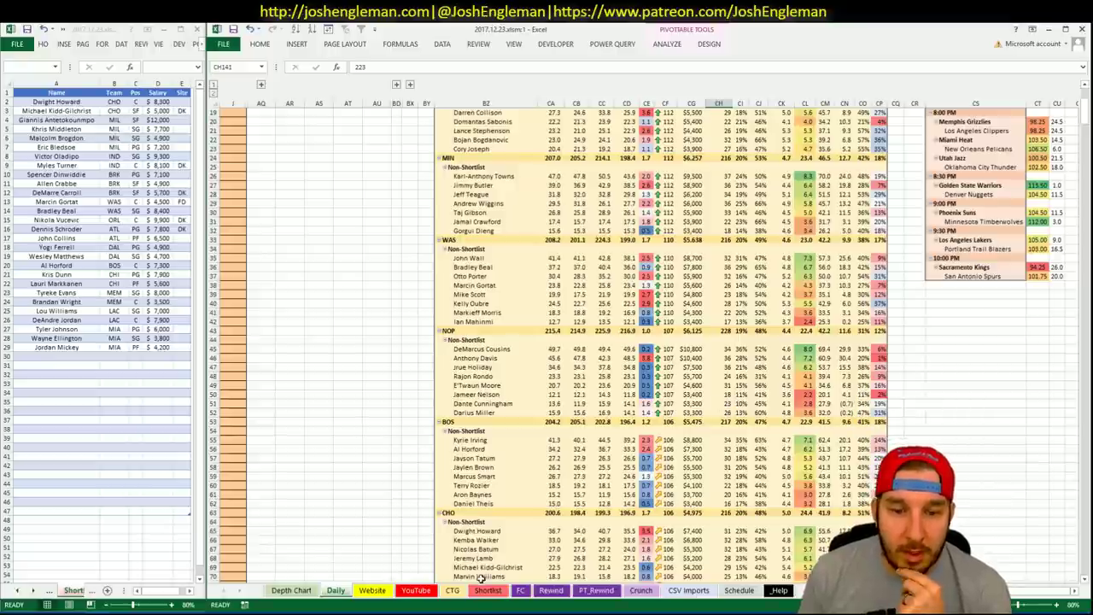
left_click(418, 593)
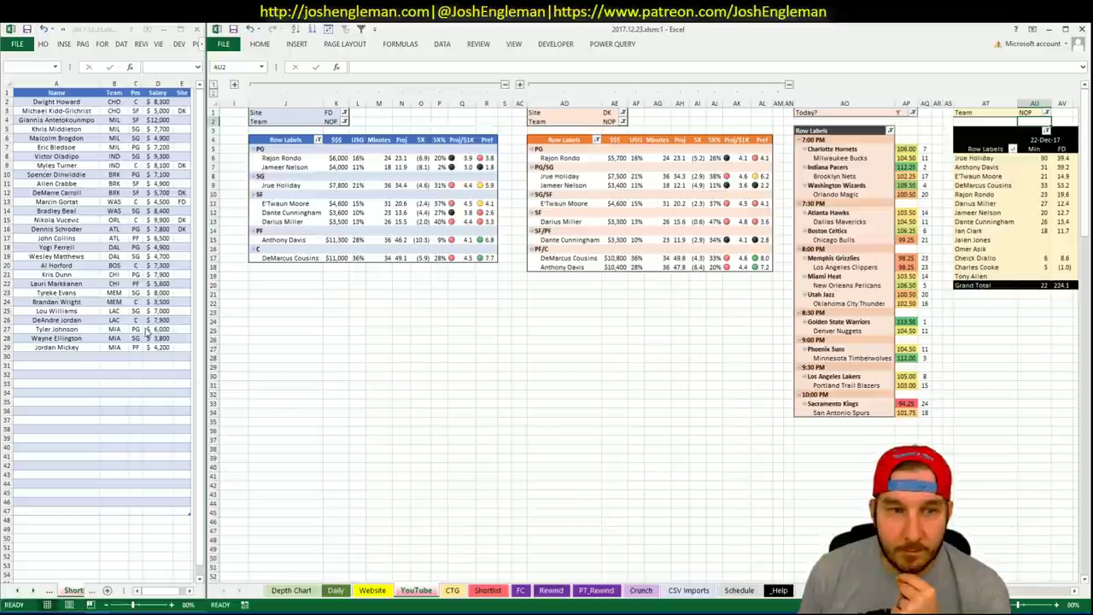
Step: Add DeMarcus Cousins to the shortlist in the empty row below Jordan Mickey
left_click(77, 357)
type("De")
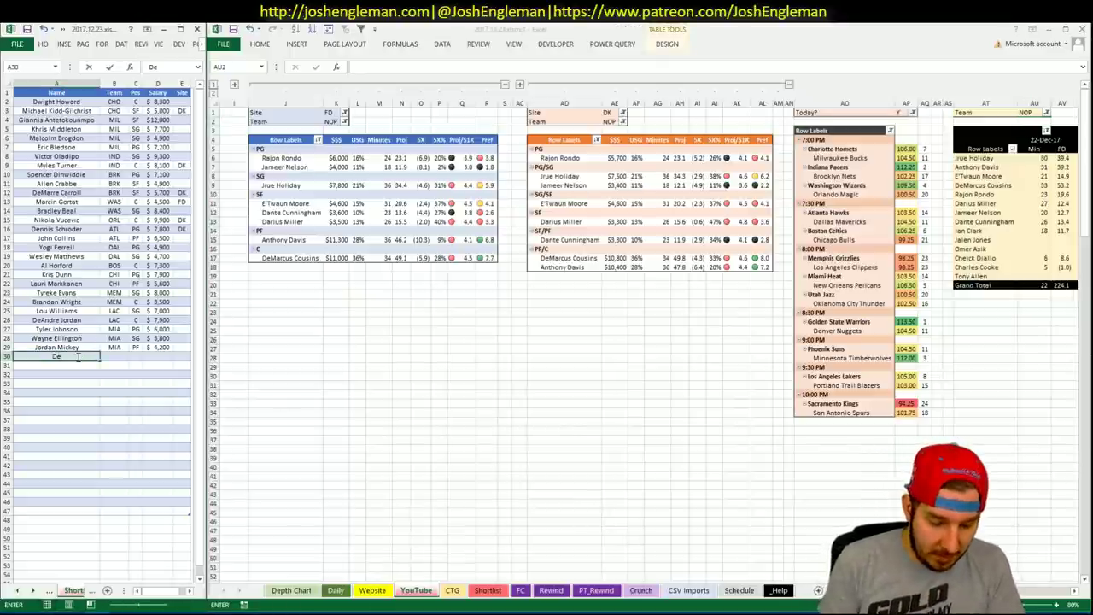
type("Marcus Cousins")
key("Return")
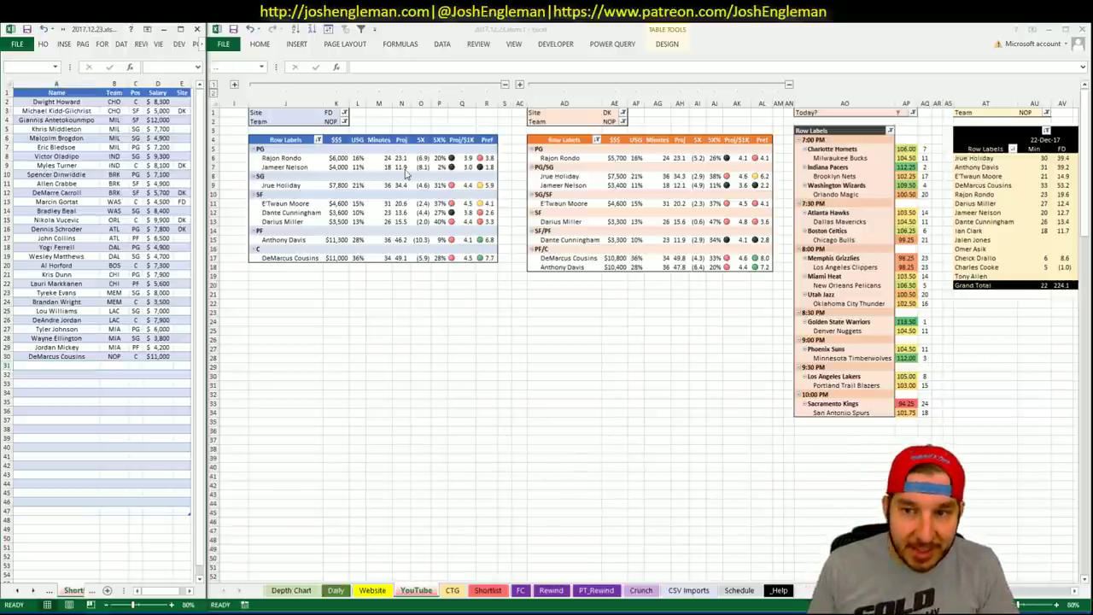
Step: Filter both the FD and DK projection tables to the team UTA
left_click(333, 121)
type("UTA")
key("Return")
left_click(598, 120)
type("UTA")
key("Tab")
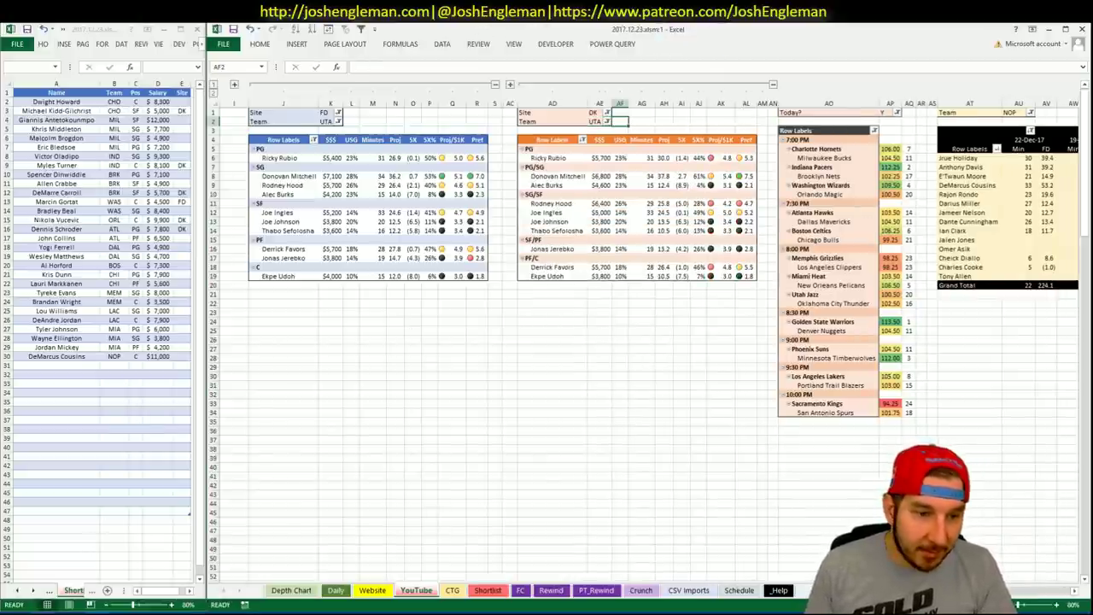
Step: Switch to the browser, open the Utah Jazz team page on Cleaning the Glass and return to Excel
key("alt+Tab")
left_click(344, 143)
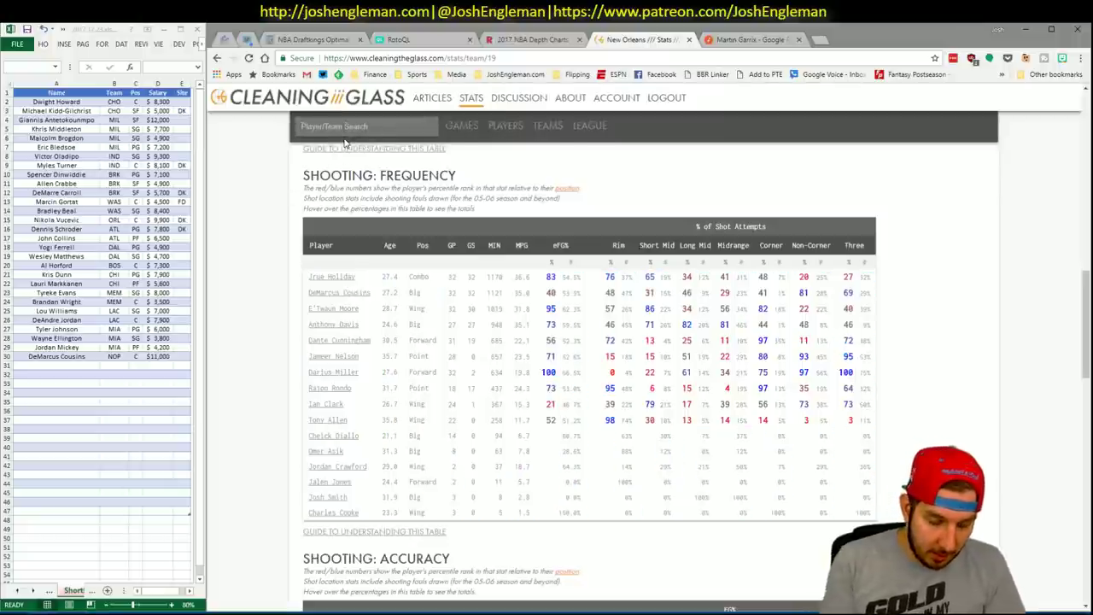
type("utah")
left_click(345, 146)
key("alt+Tab")
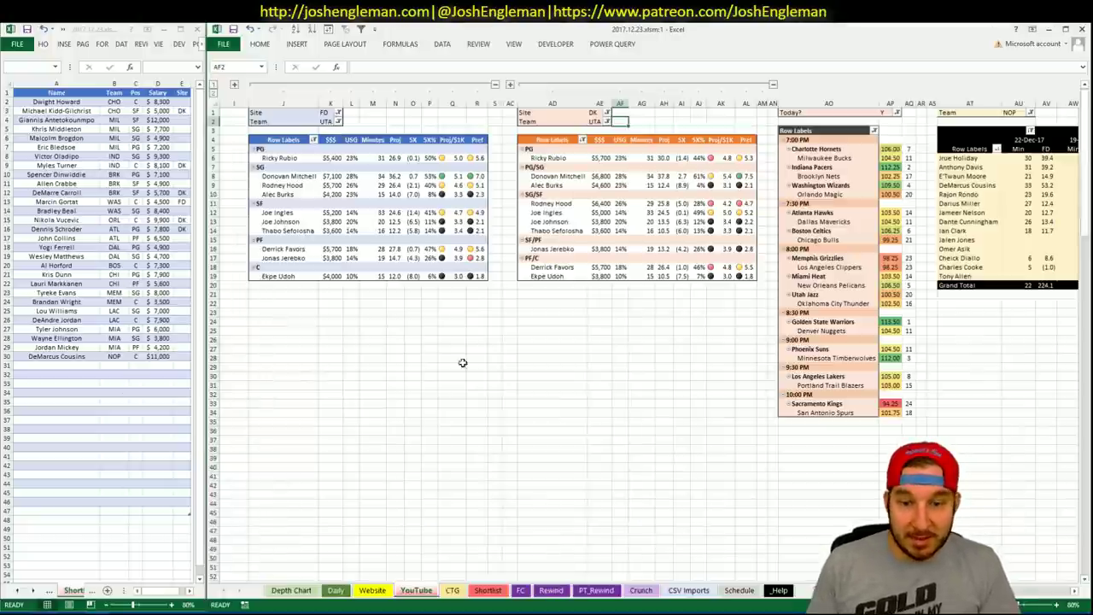
Step: Set the opponent on the CTG sheet to OKC and switch back to the Utah Jazz page in the browser
left_click(452, 590)
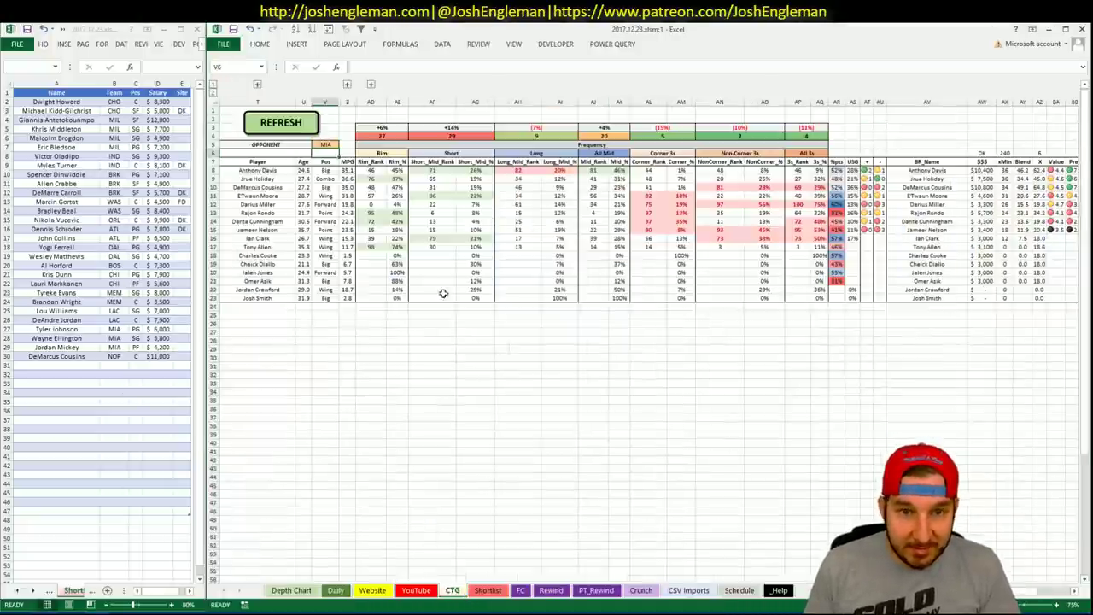
left_click(327, 144)
type("OKC")
key("Return")
key("alt+Tab")
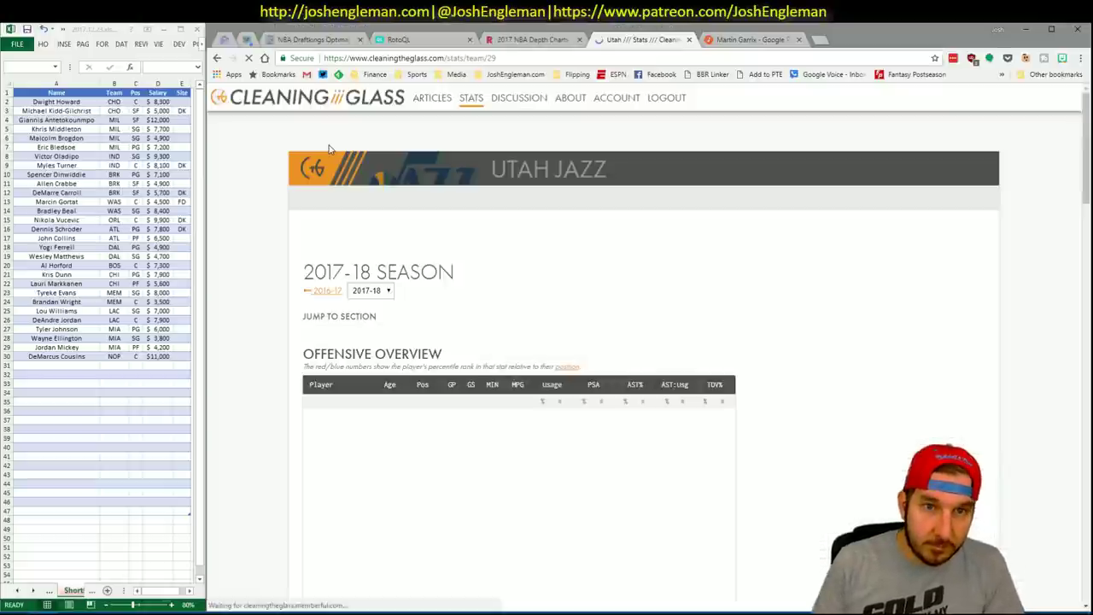
Step: Copy the Jazz's shooting frequency table from Cleaning the Glass into the CTG sheet in Excel
left_click(461, 328)
left_click_drag(842, 500, 311, 283)
key("alt+Tab")
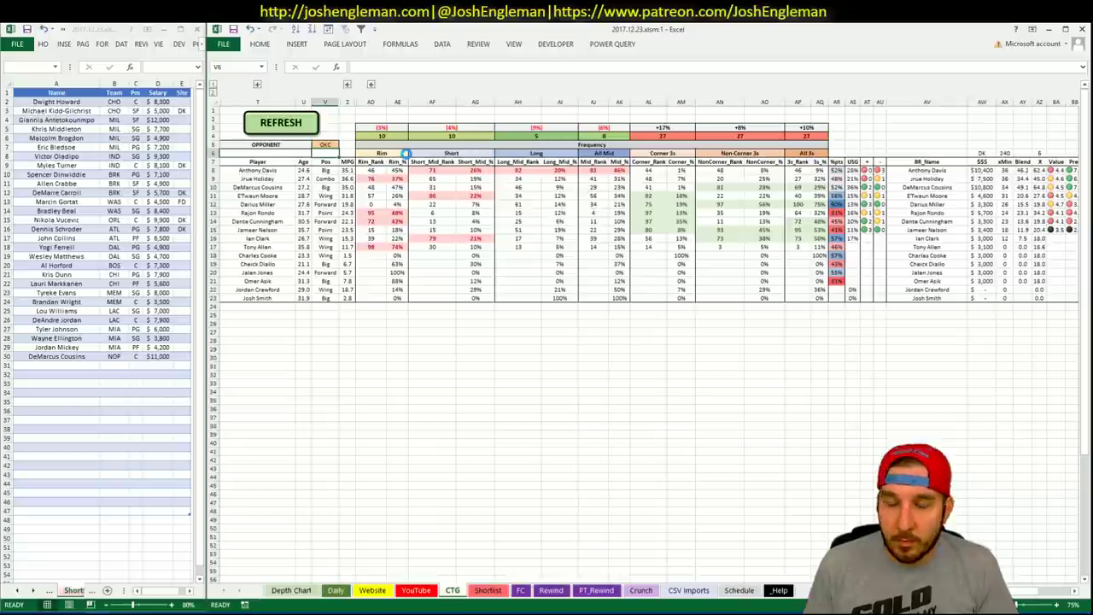
key("ctrl+v")
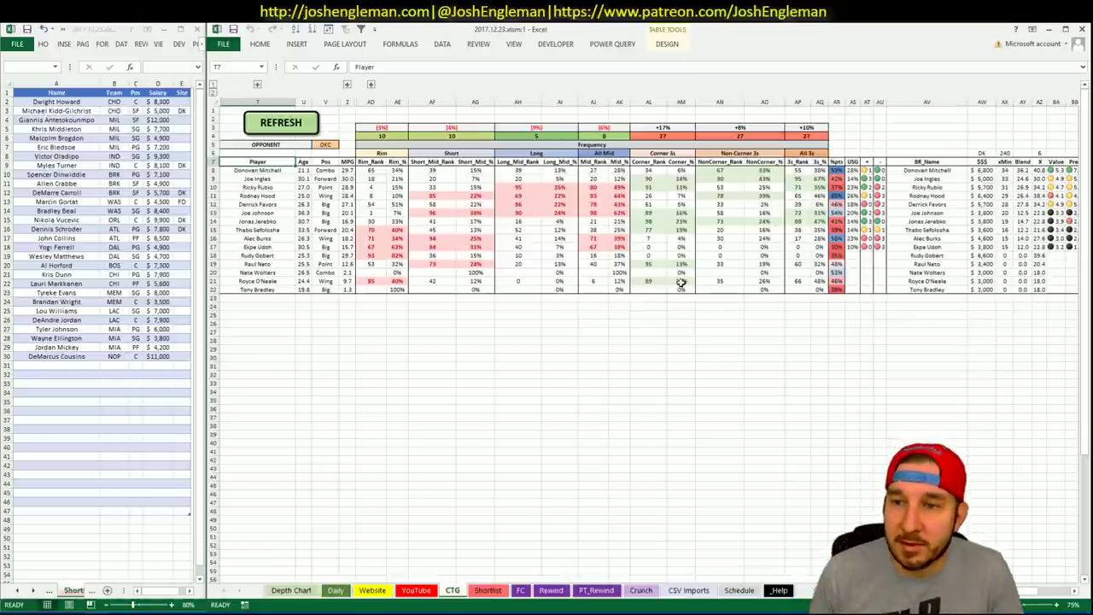
Step: Return to the YouTube sheet and filter the game log table to the team UTA
left_click(416, 590)
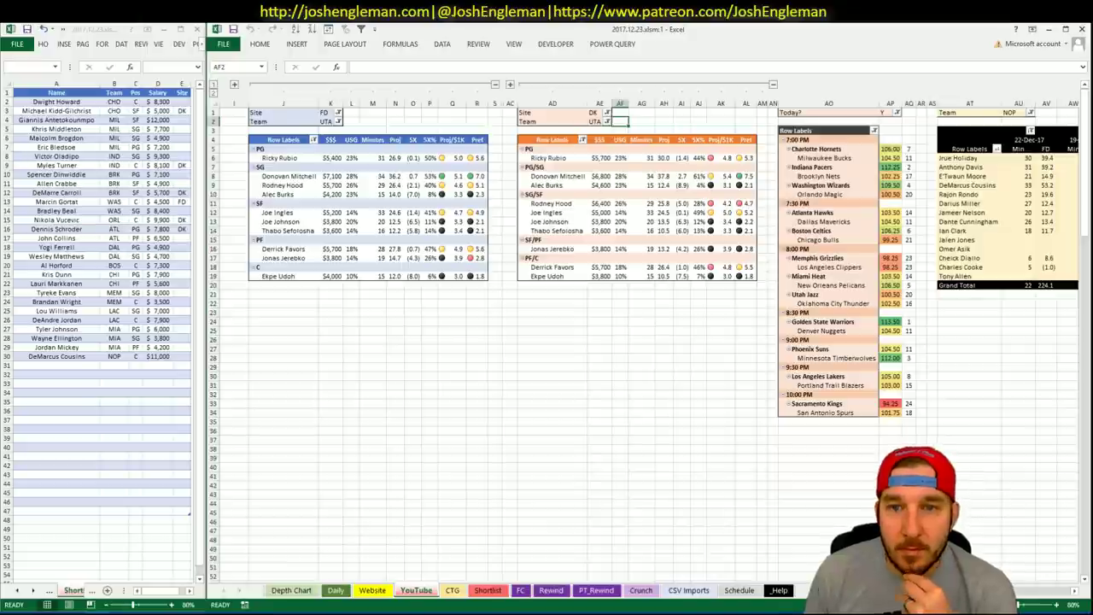
left_click(1075, 591)
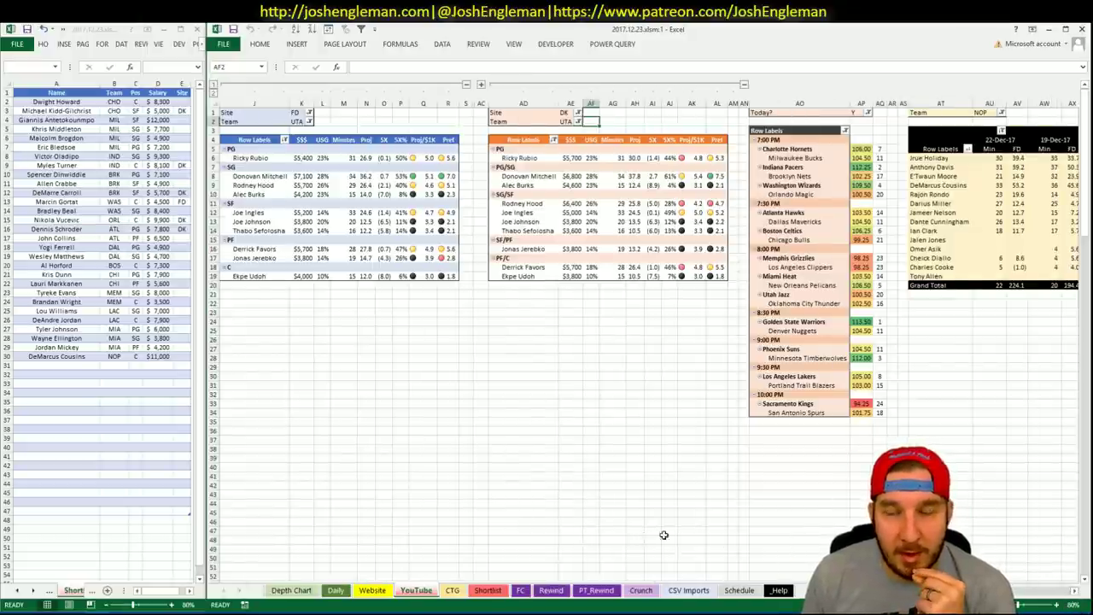
left_click(982, 112)
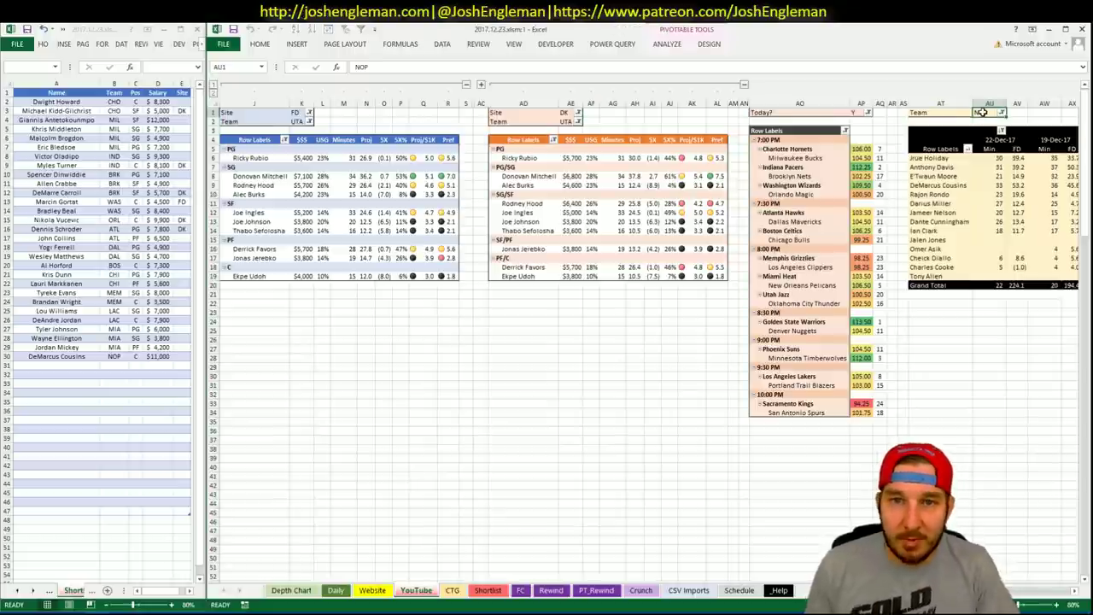
type("UTA")
key("Return")
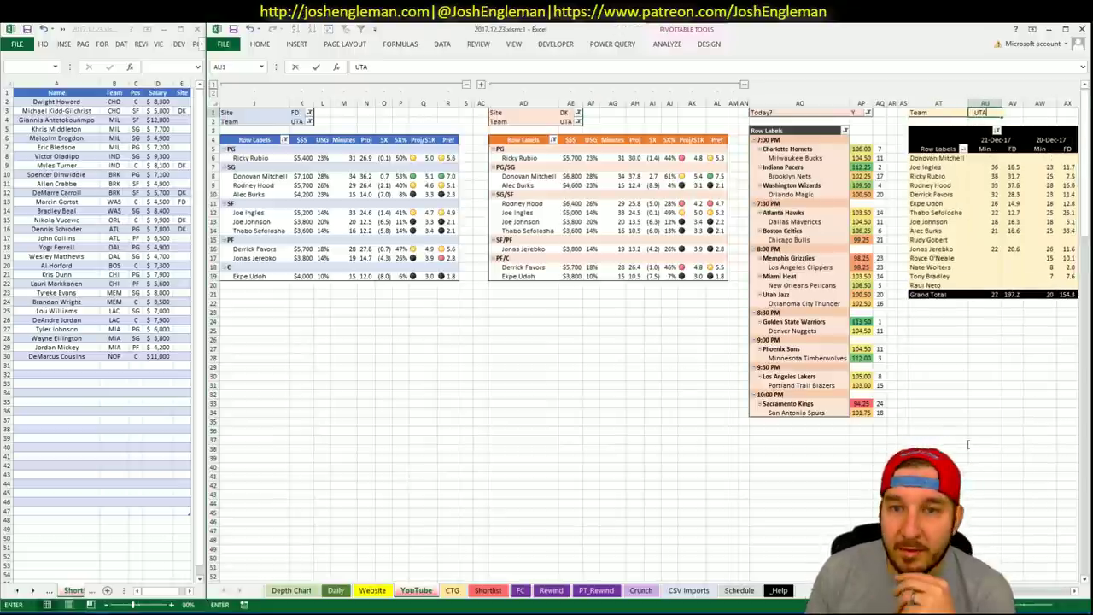
key("Return")
Step: Check the Utah players' recent minutes and FD points, and add Joe Ingles to the shortlist below DeMarcus Cousins
scroll(1049, 601, "right", 6)
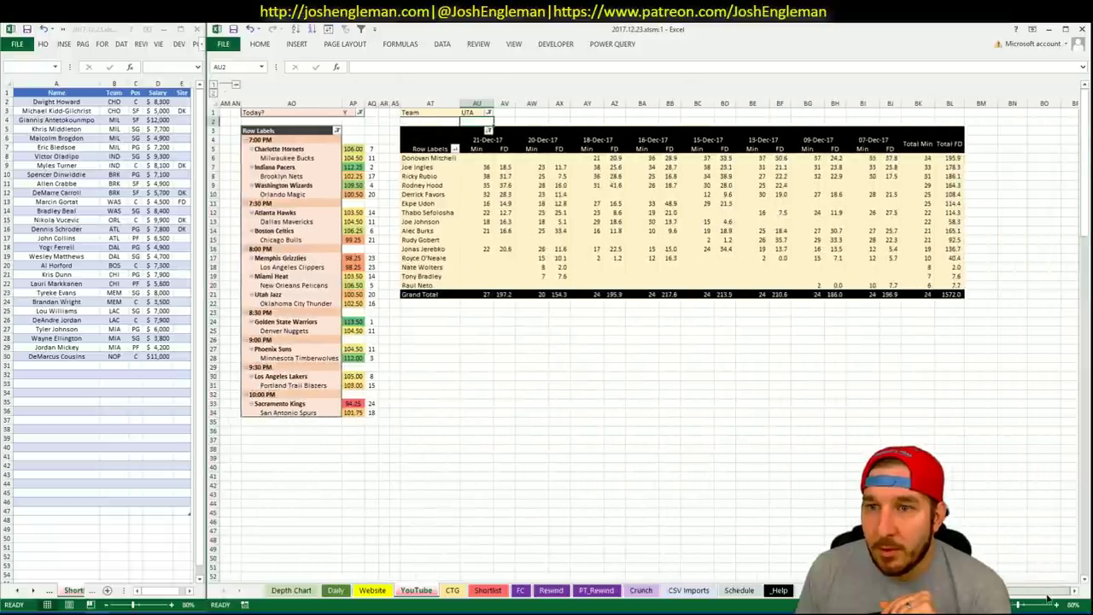
scroll(1041, 597, "left", 6)
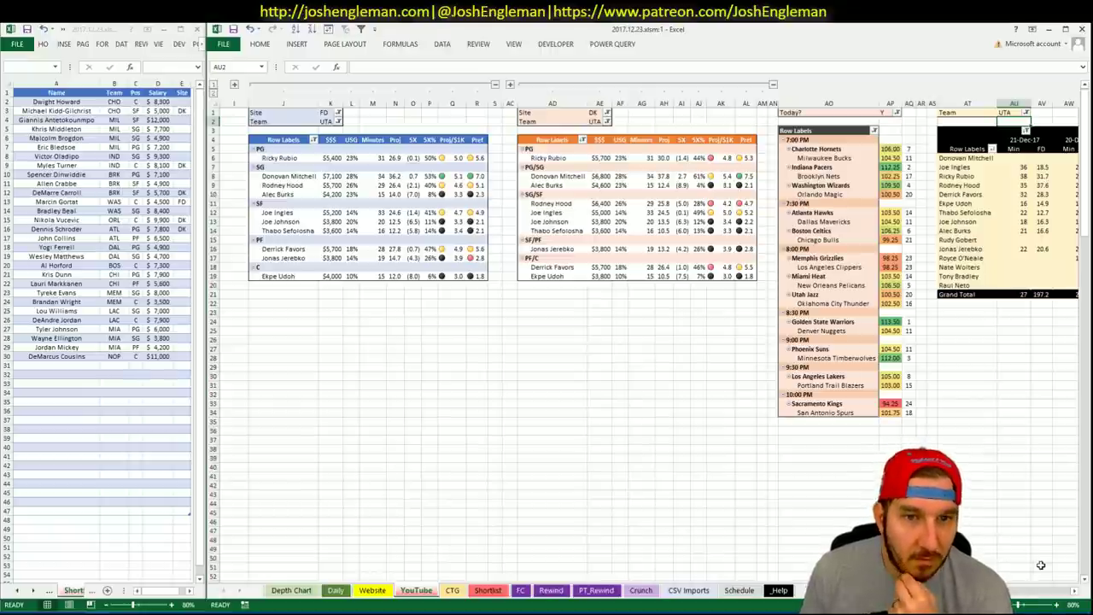
scroll(1022, 598, "right", 3)
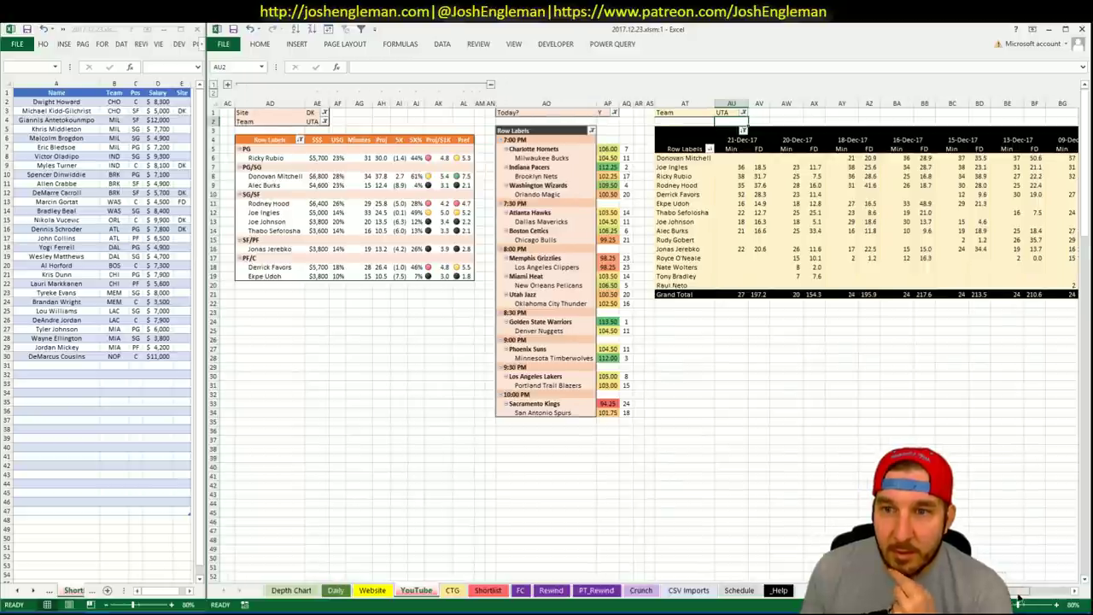
scroll(1039, 598, "right", 2)
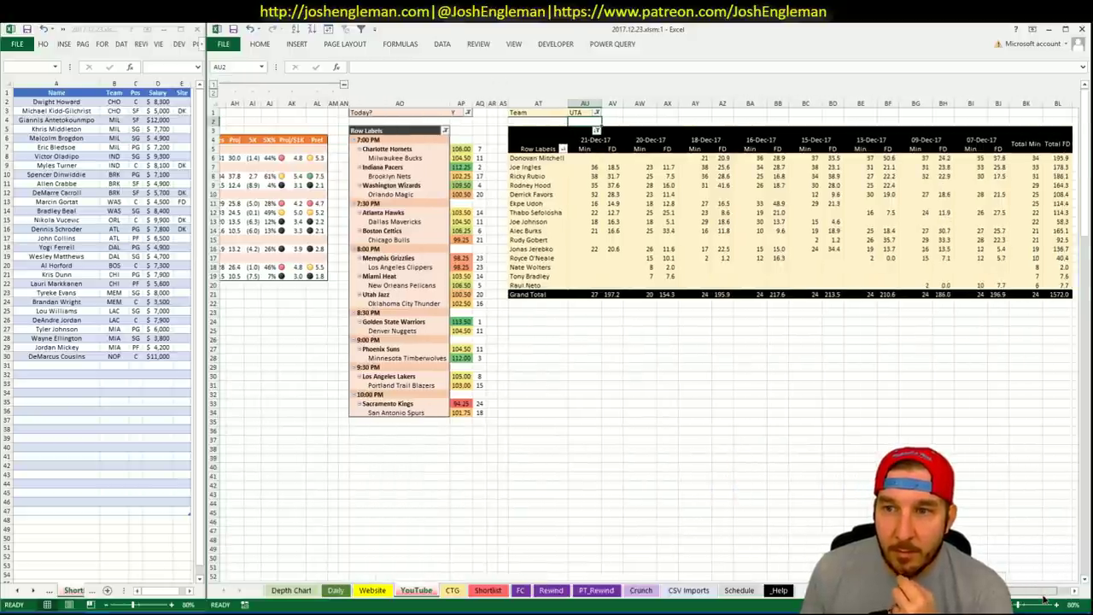
scroll(1044, 600, "left", 5)
left_click(88, 366)
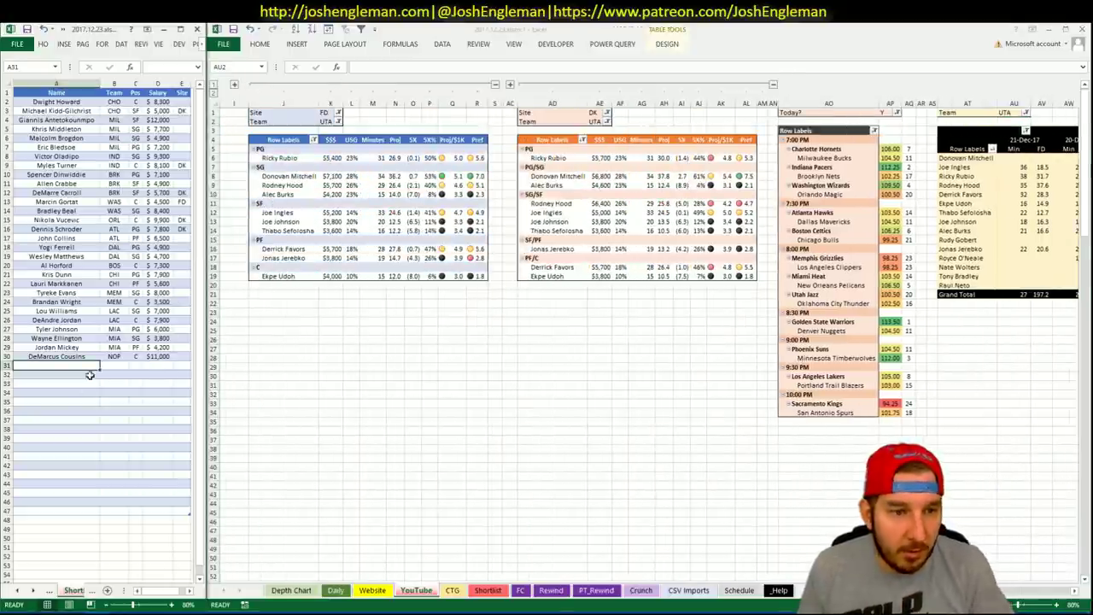
type("Joe Ingles")
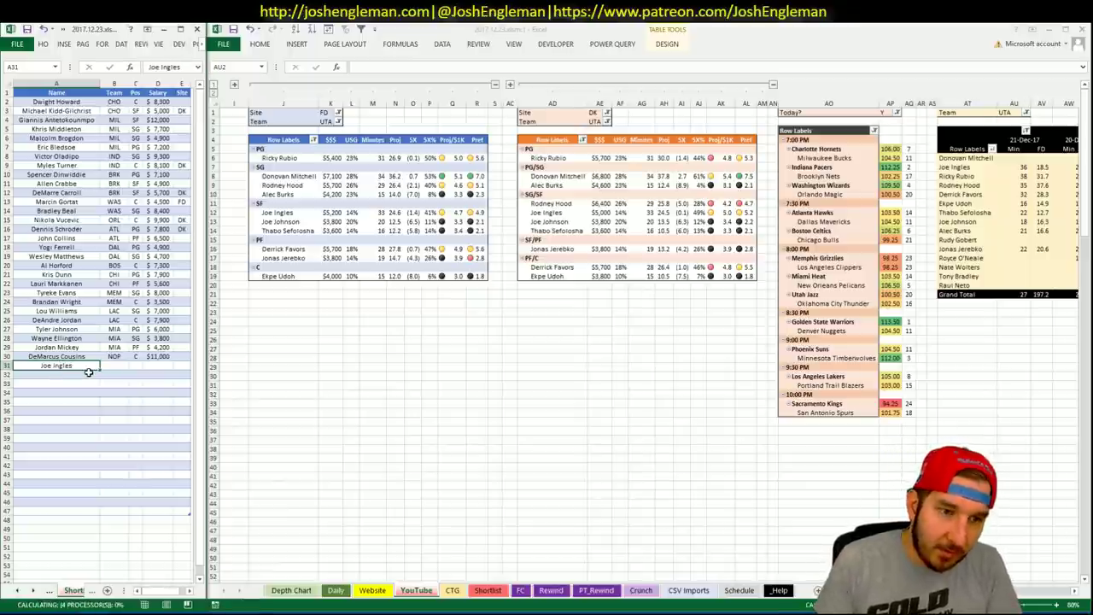
Step: Finish the Joe Ingles shortlist entry and filter both the FD and DK projection tables to the team OKC
key("Return")
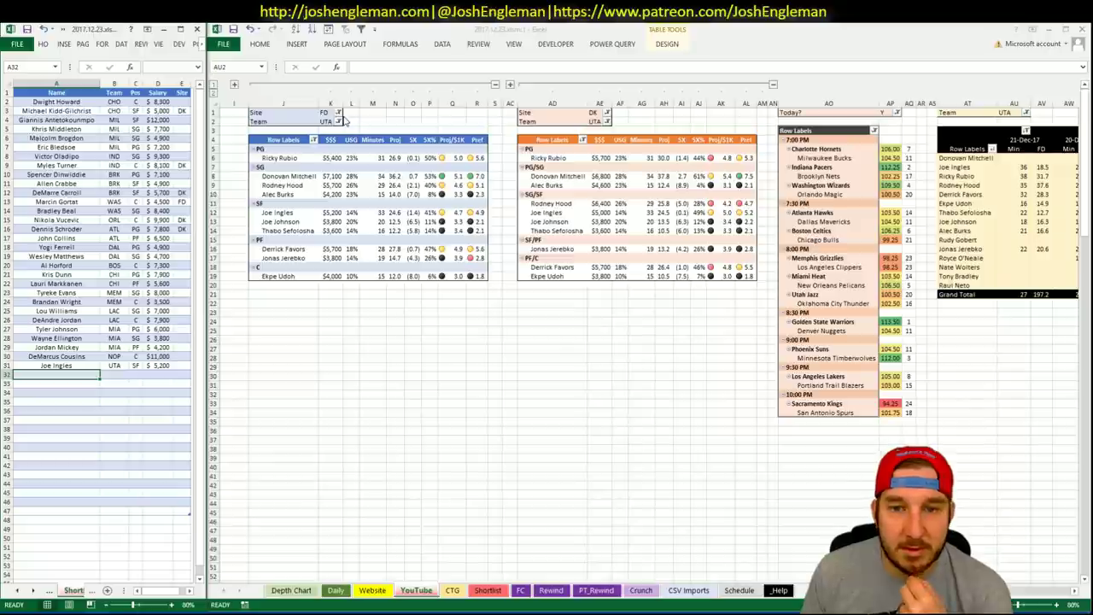
left_click(1067, 389)
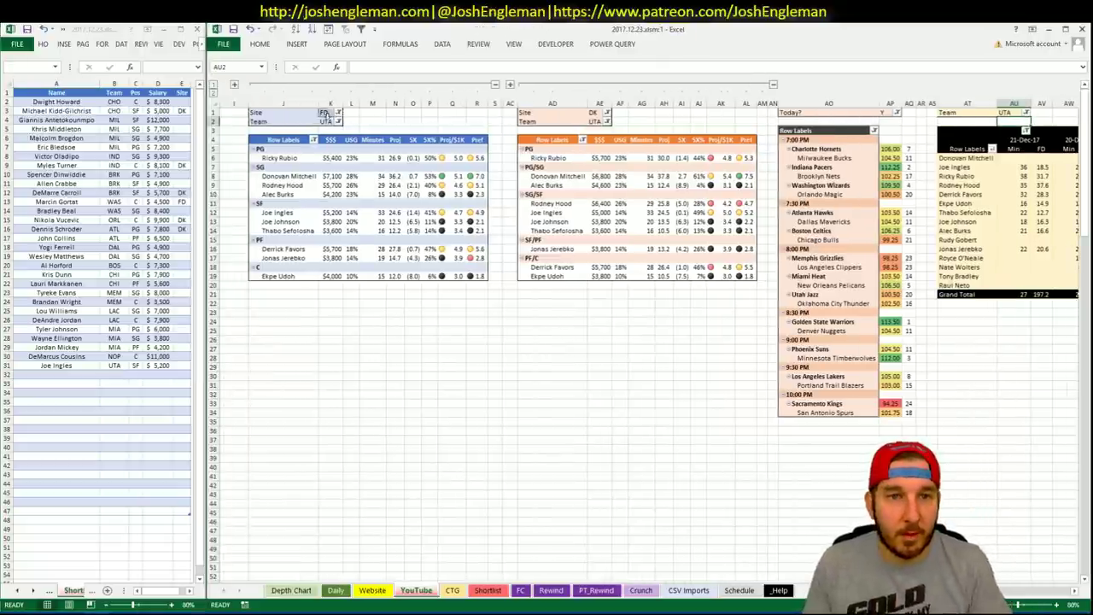
left_click(334, 122)
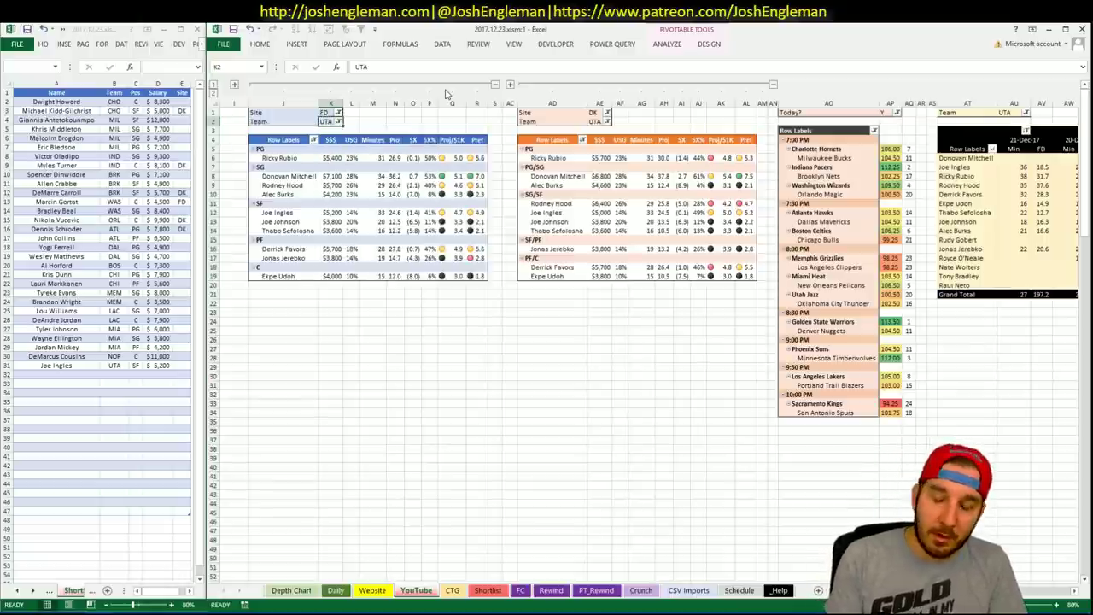
type("OKC")
key("Return")
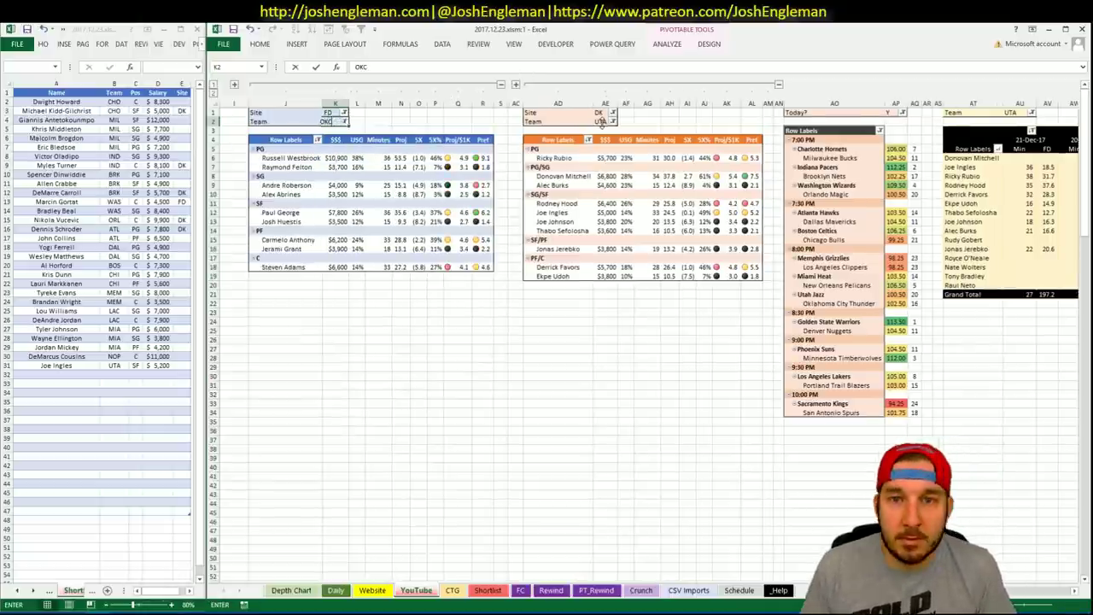
left_click(602, 122)
type("OKC")
key("Return")
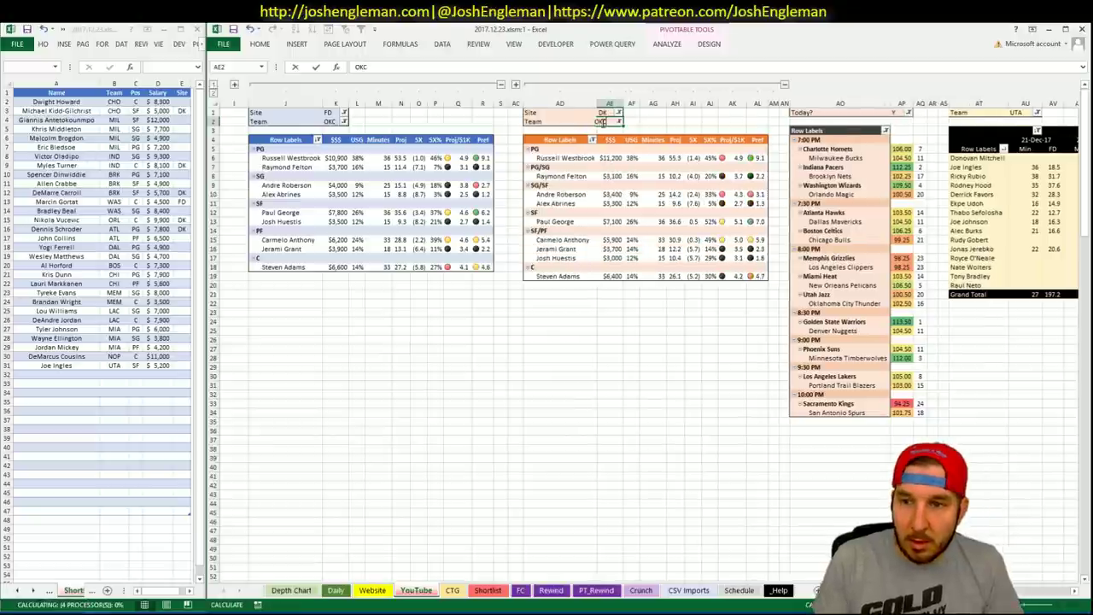
key("Return")
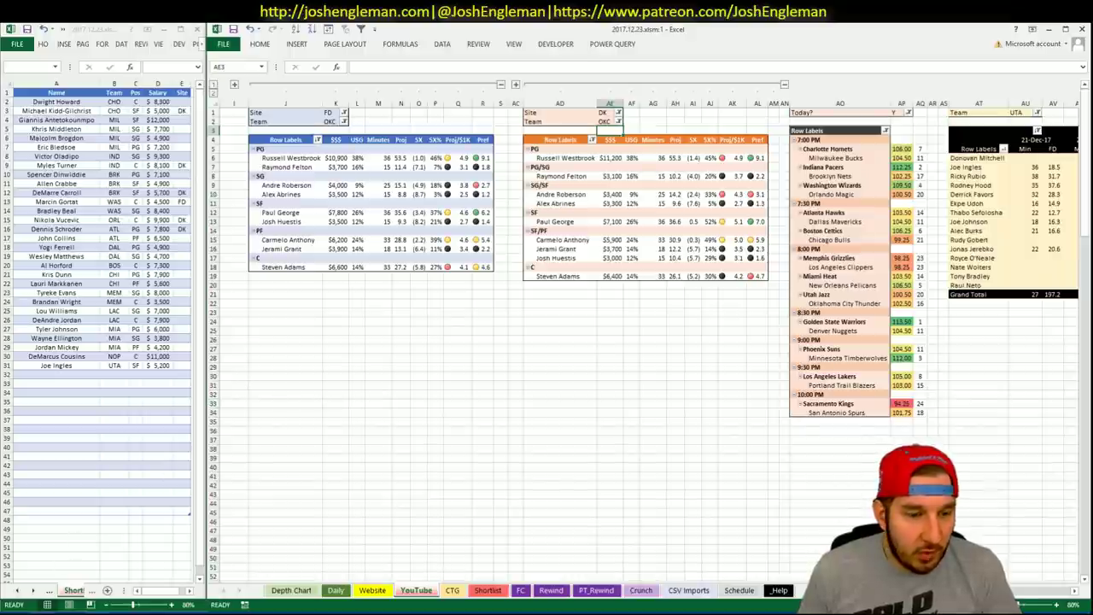
Step: Switch to the browser and open the Oklahoma City Thunder's team stats page on Cleaning the Glass
left_click(42, 612)
left_click(336, 127)
type("Oklahoma City Thunder")
key("Return")
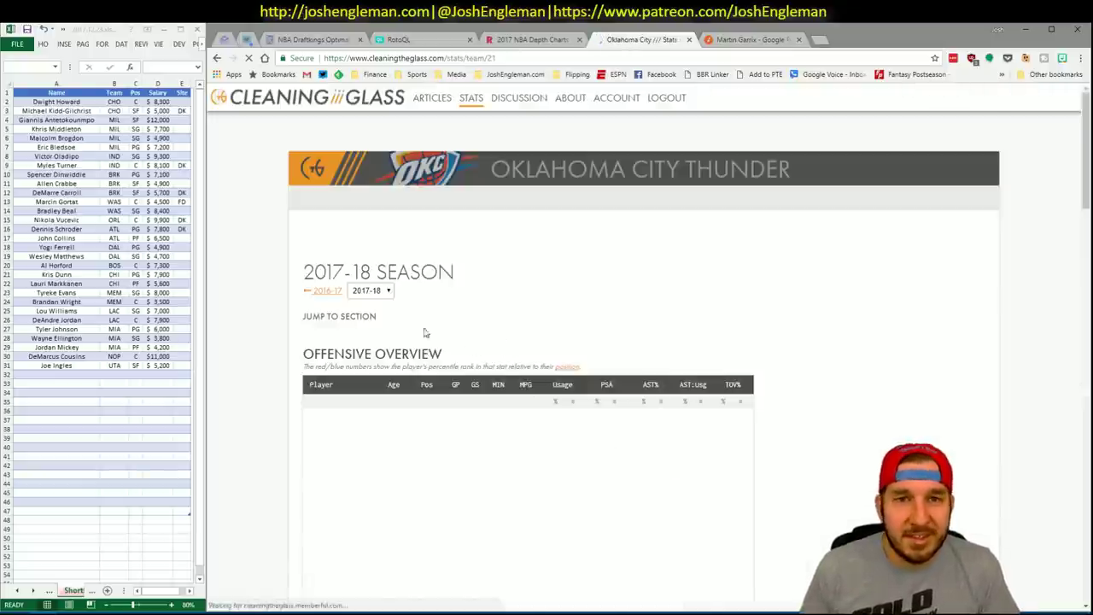
Step: Open the DraftKings NBA player list on FantasyCruncher and review Russell Westbrook's game log
left_click(305, 41)
left_click(584, 348)
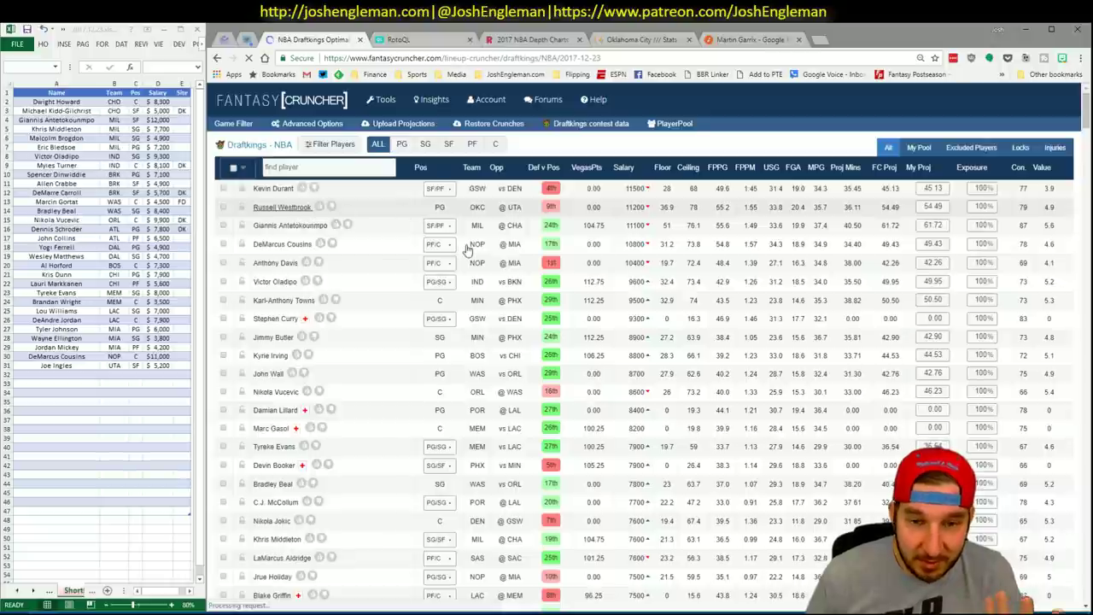
left_click(297, 211)
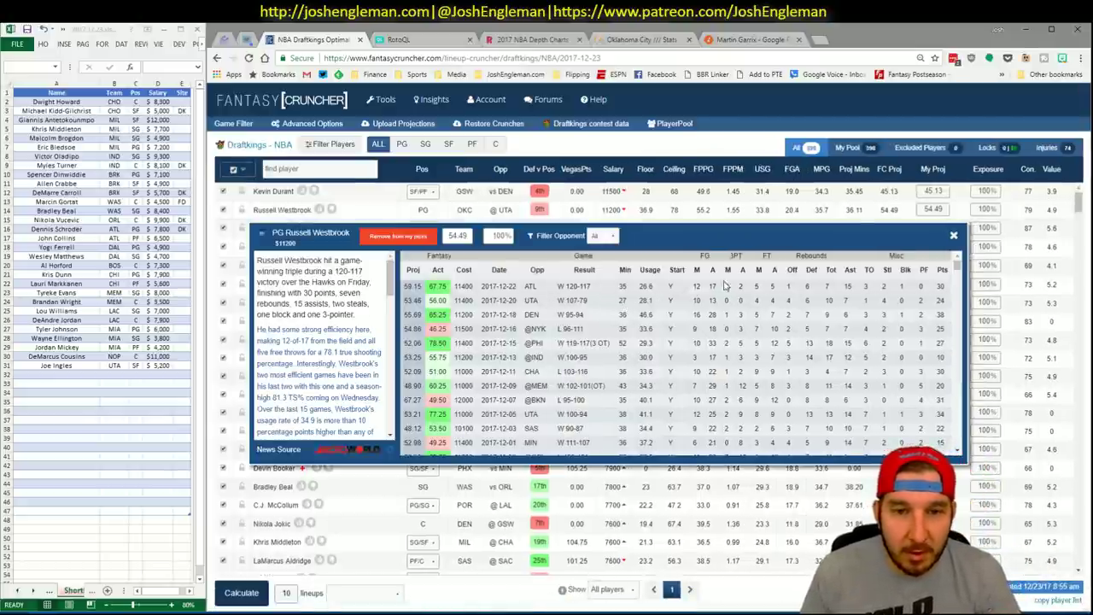
left_click(954, 236)
Step: Limit the FantasyCruncher list to PF players and review Carmelo Anthony's game log
mouse_move(383, 99)
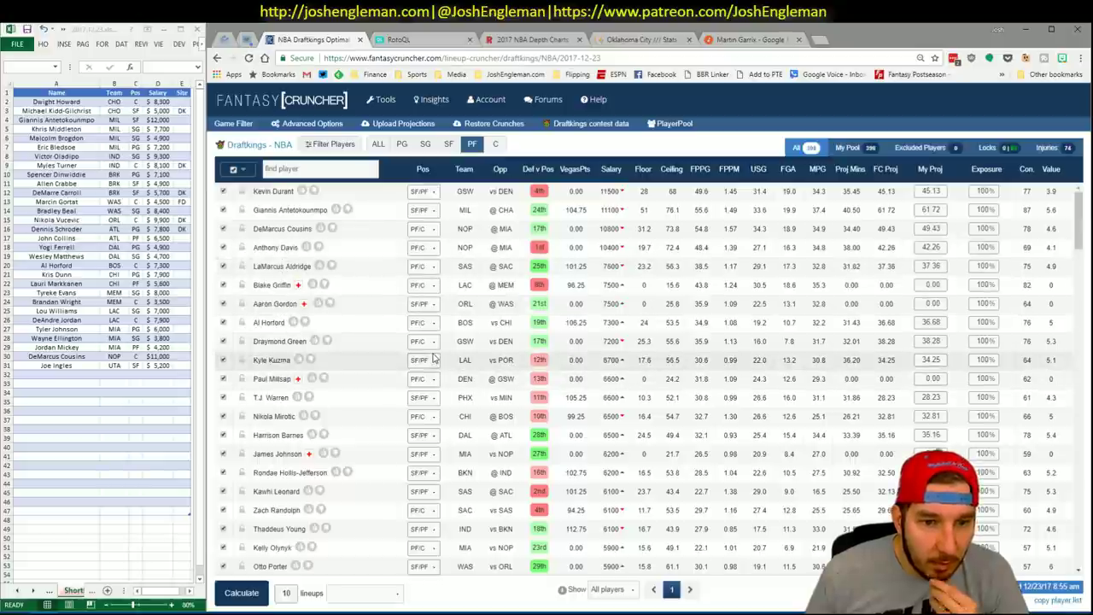
scroll(393, 355, "down", 1)
scroll(381, 353, "down", 1)
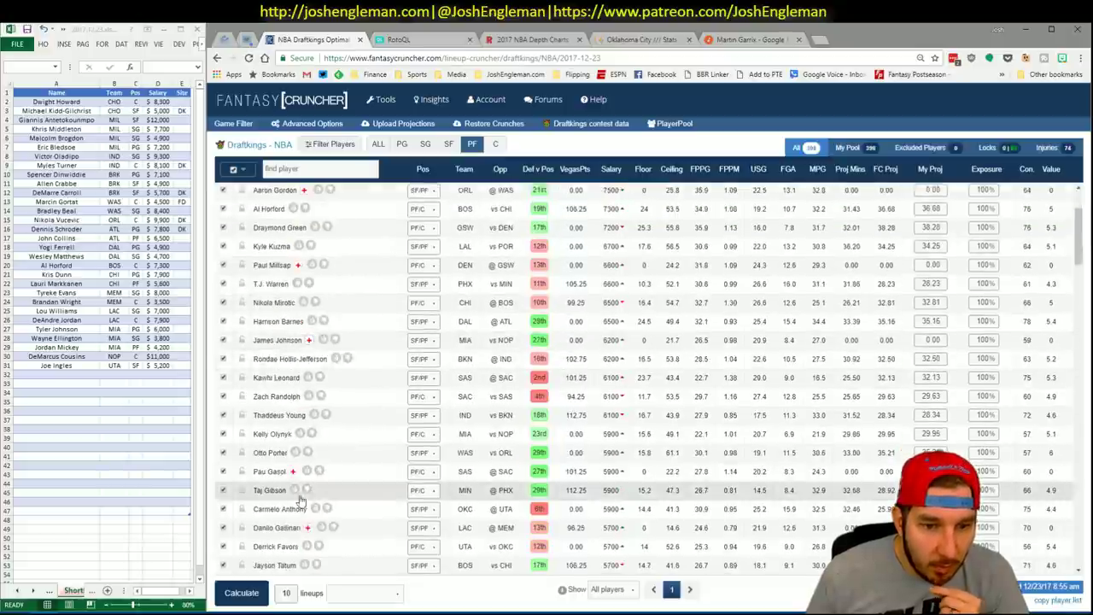
left_click(290, 510)
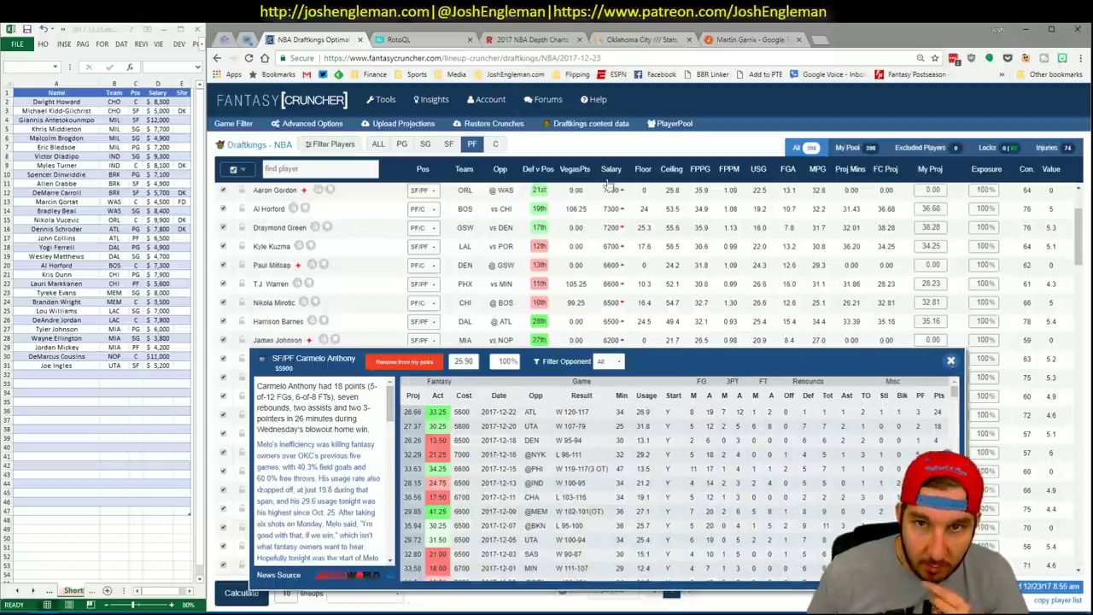
left_click(951, 361)
Step: Copy the Thunder's shooting frequency table from Cleaning the Glass into the CTG sheet in Excel
left_click(515, 40)
left_click(641, 40)
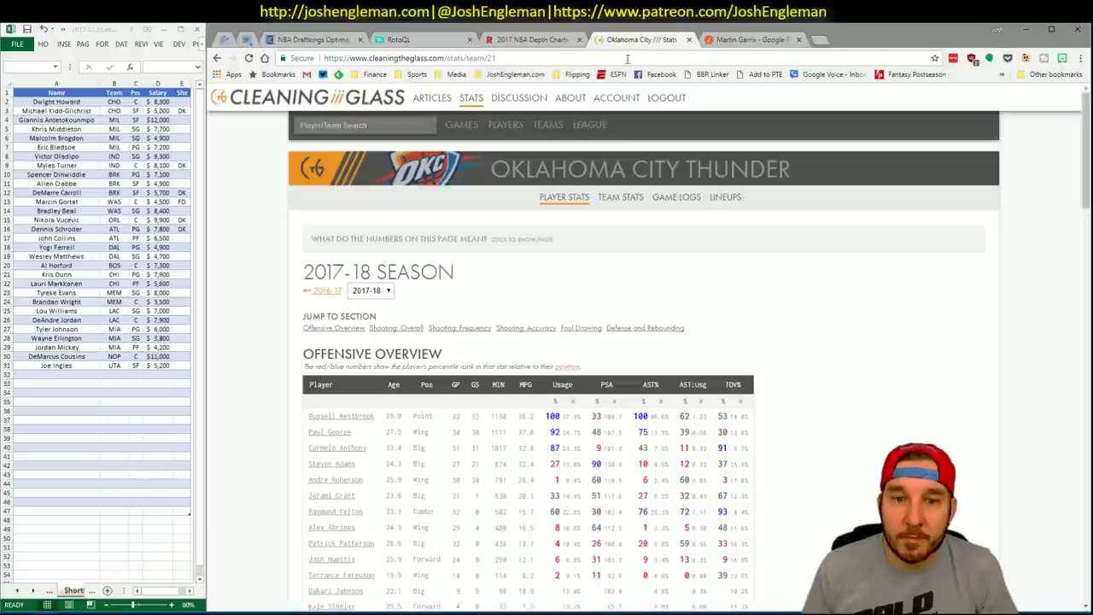
left_click(460, 328)
left_click_drag(854, 485, 306, 276)
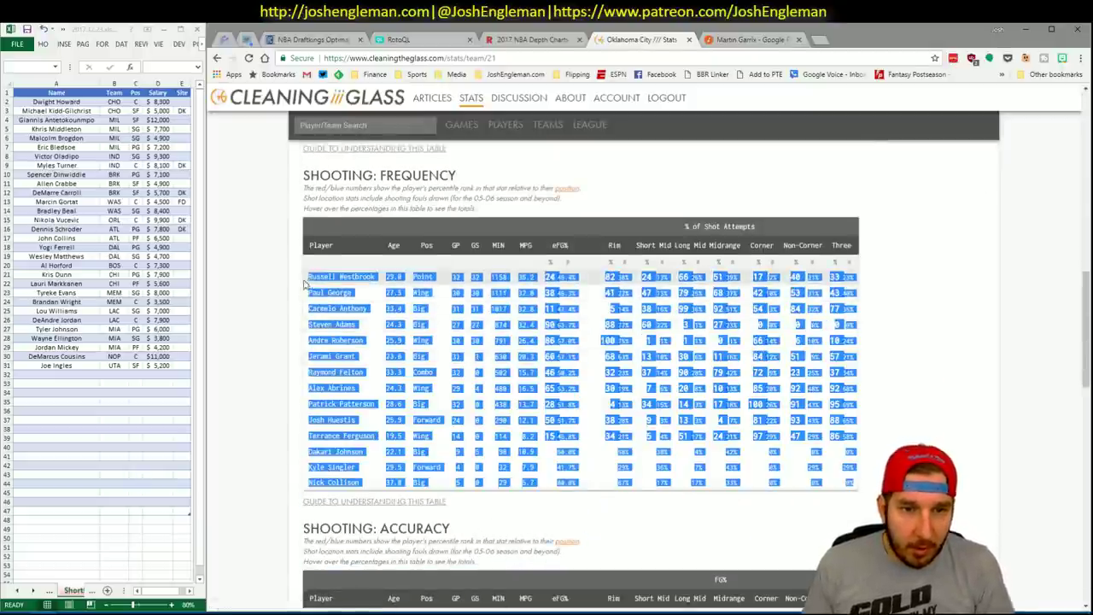
key("alt+Tab")
left_click(452, 590)
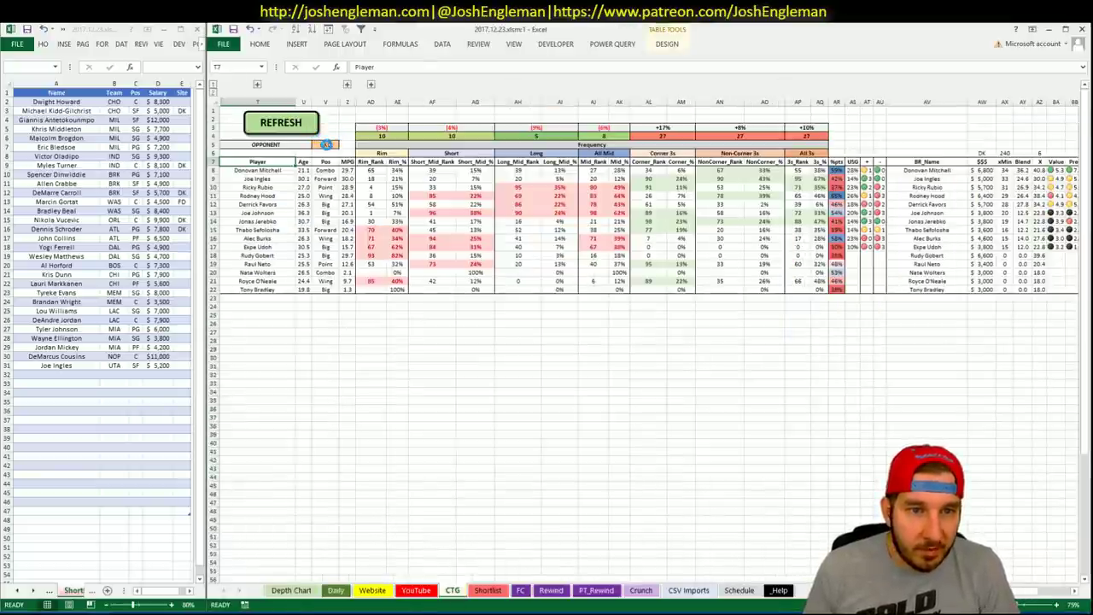
Step: Set the opponent on the CTG sheet to UTA to compare the Thunder's shooting matchups
left_click(327, 146)
type("UTA")
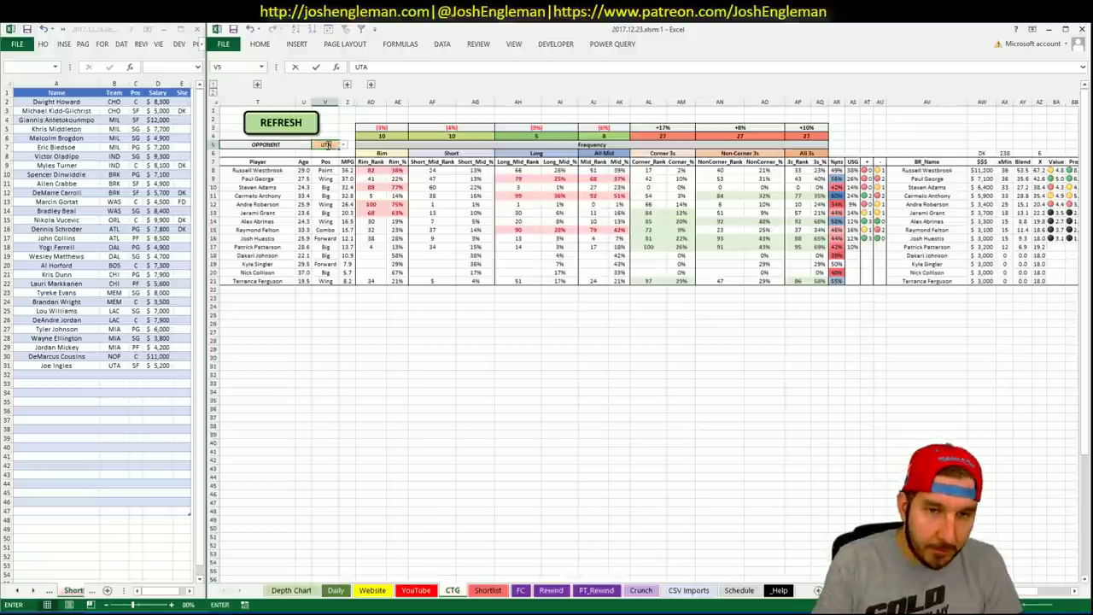
key("Return")
key("Delete")
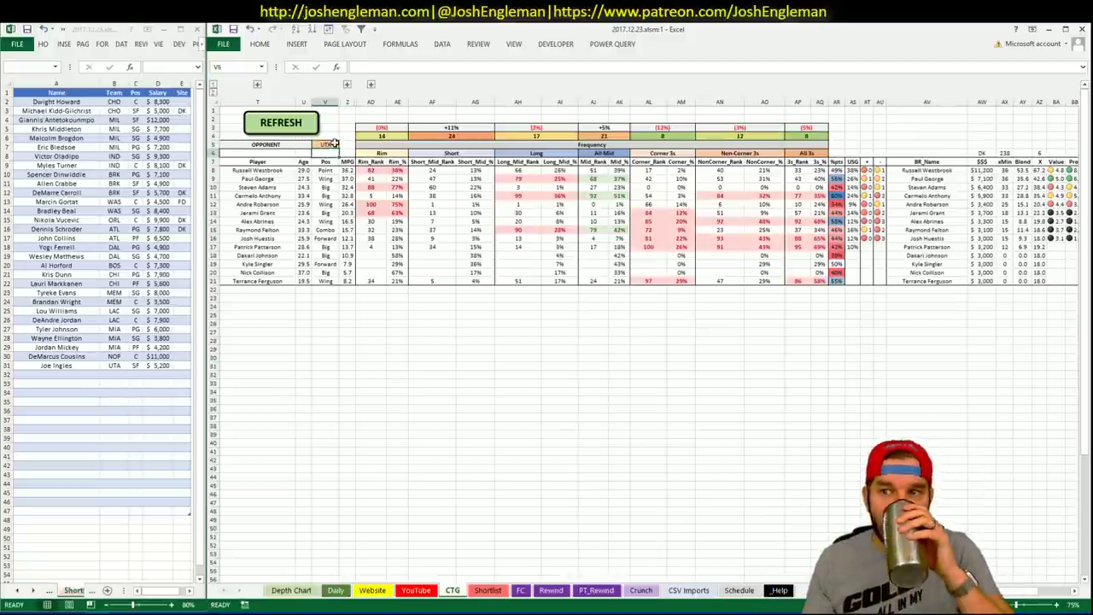
key("ctrl+z")
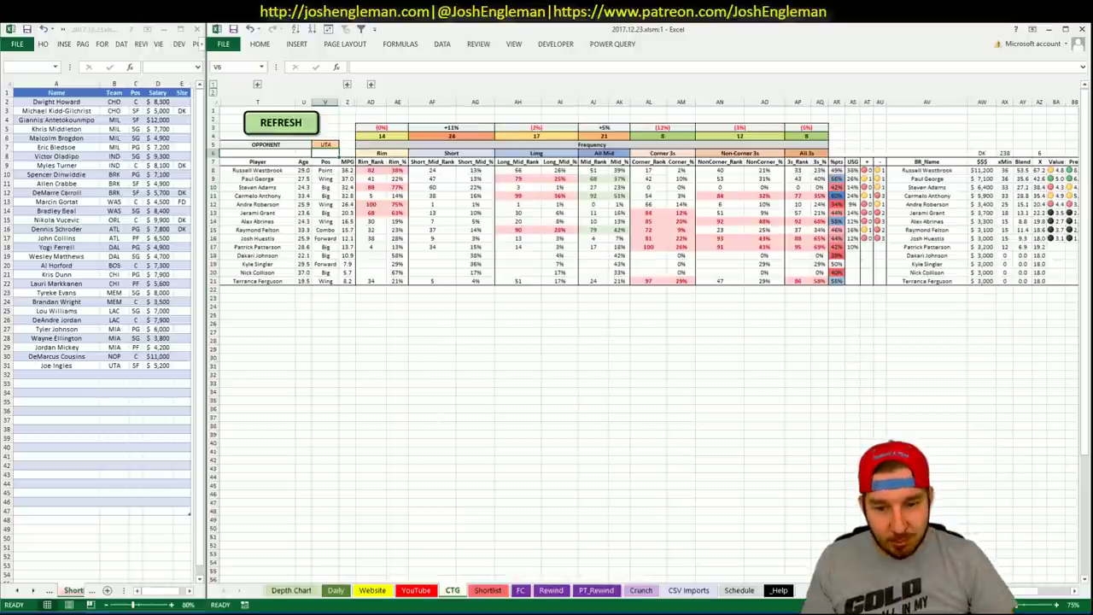
Step: Return to the YouTube sheet and add Russell Westbrook to the shortlist below Joe Ingles
left_click(376, 592)
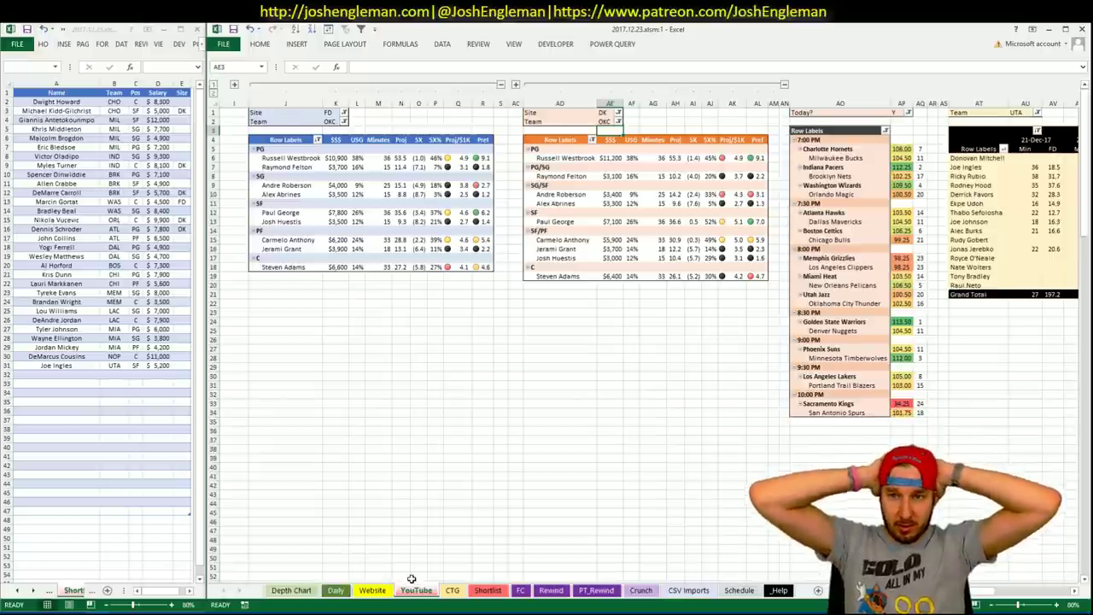
left_click(93, 374)
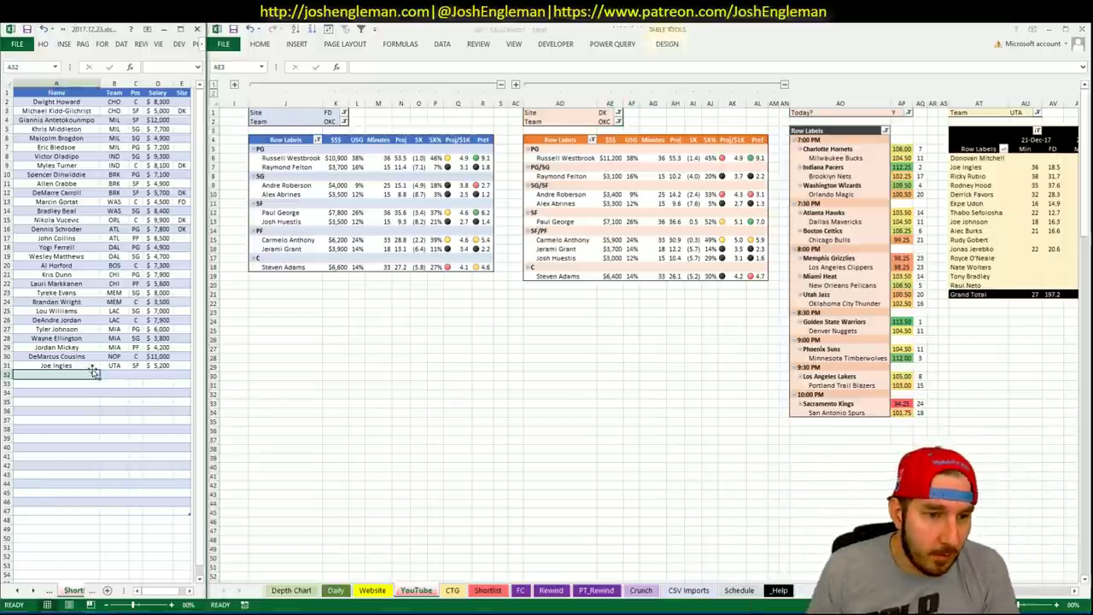
type("Russell Westbrook")
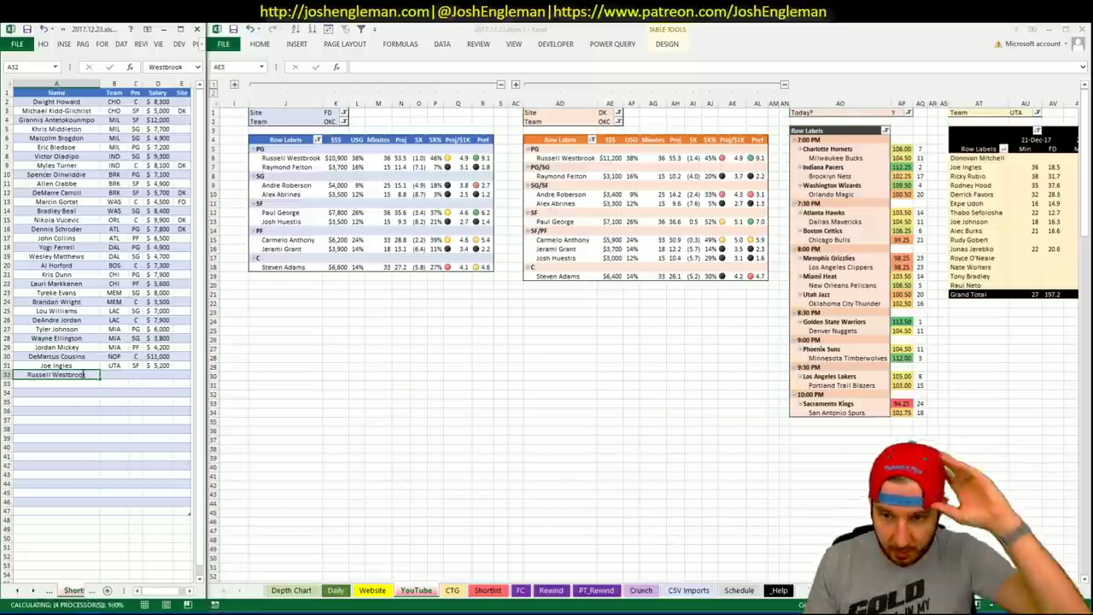
key("Return")
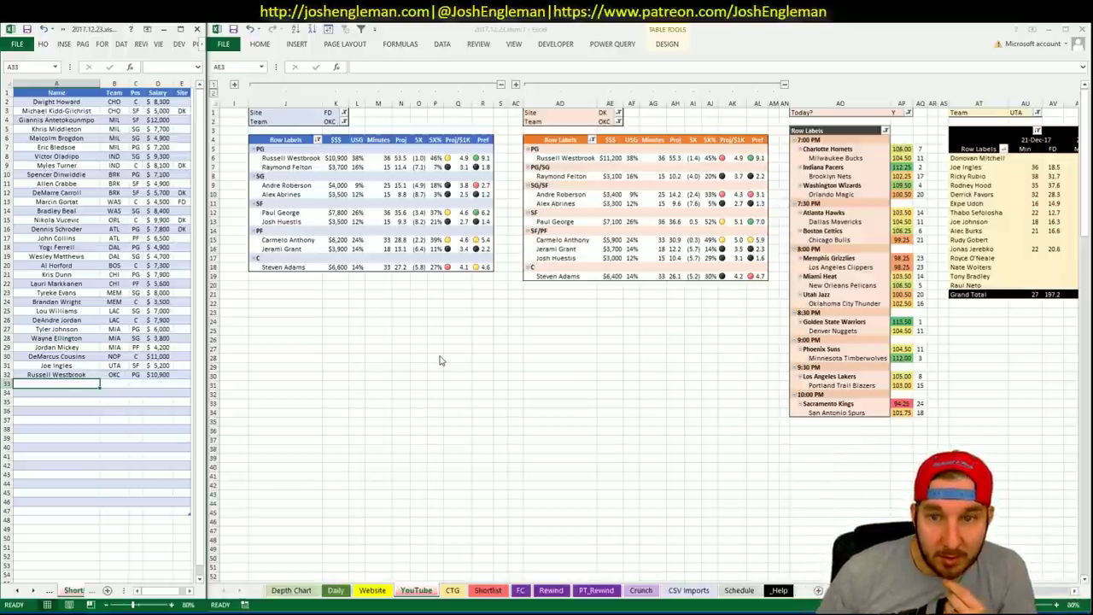
Step: Filter both the FD and DK projection tables to the team GSW
left_click(335, 122)
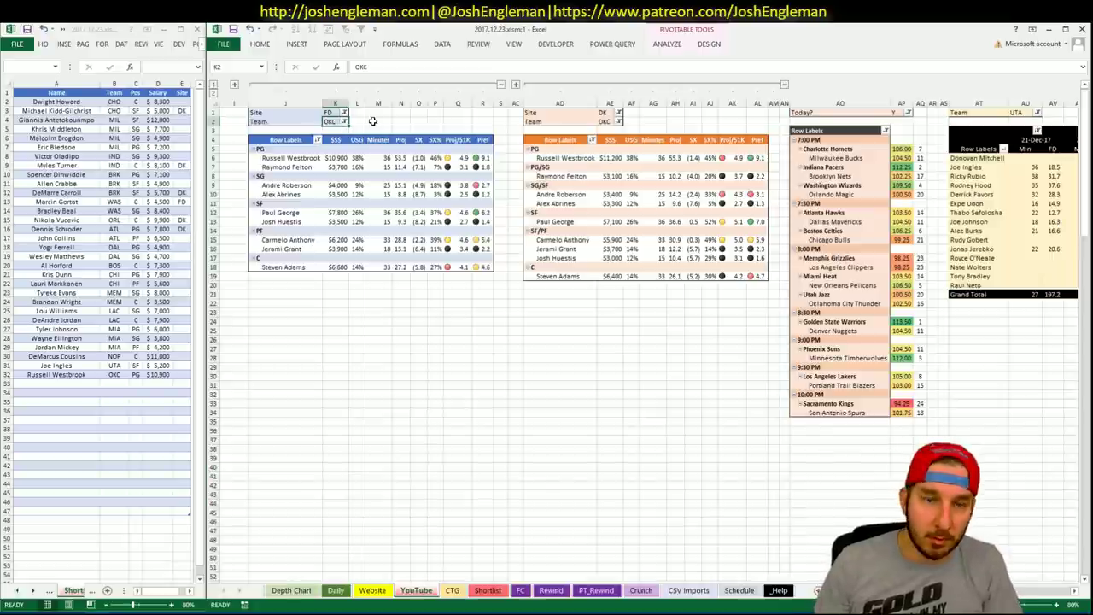
type("GSW")
key("Tab")
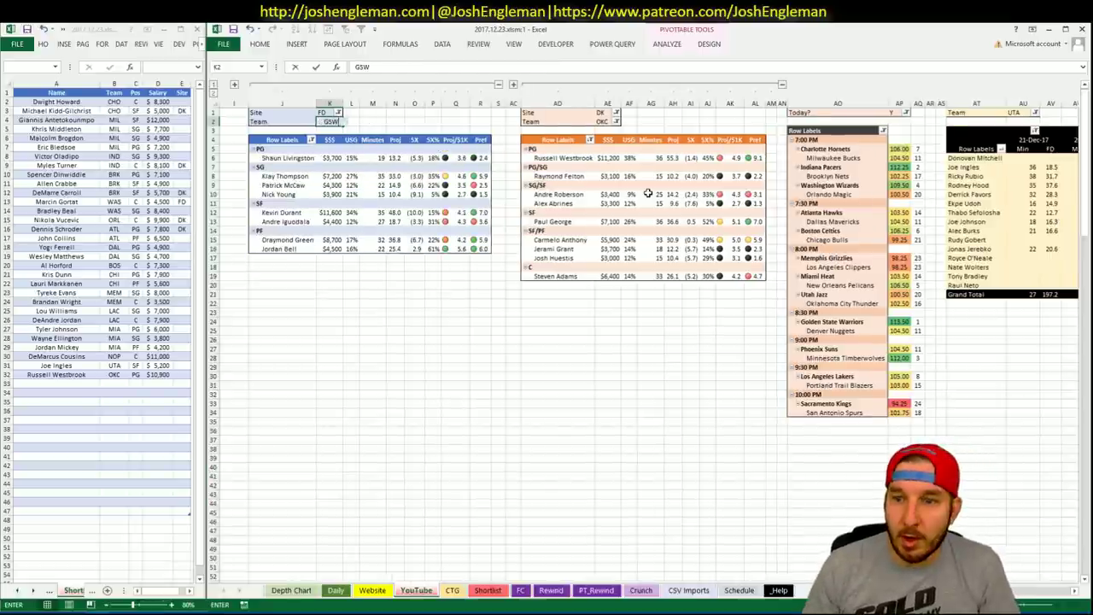
left_click(608, 121)
type("GSW")
key("Return")
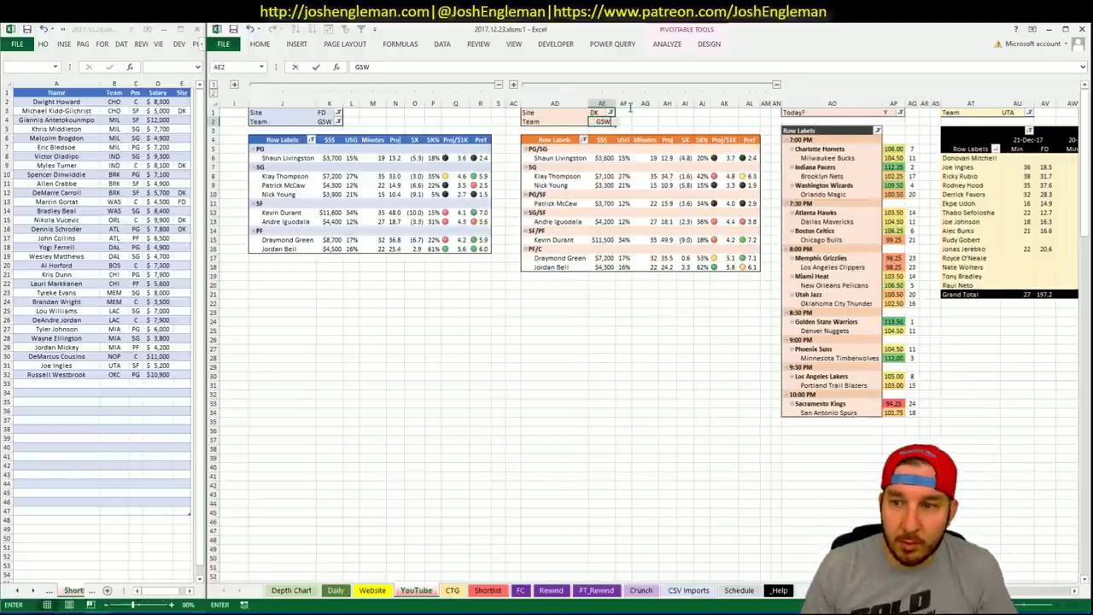
left_click(551, 293)
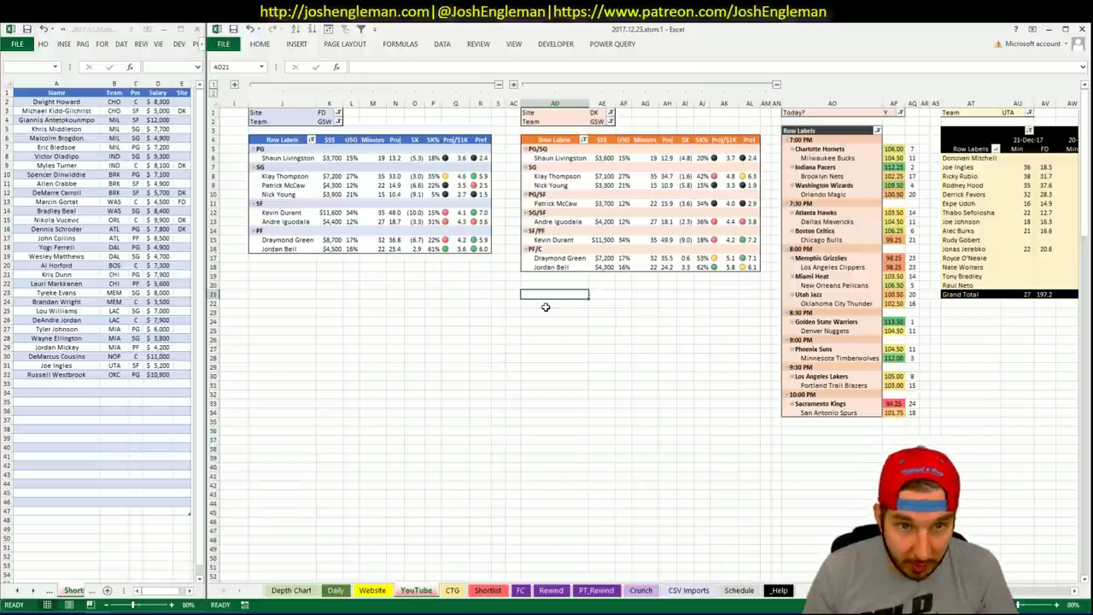
Step: Switch to the browser and open the Golden State Warriors' team stats page on Cleaning the Glass
left_click(44, 612)
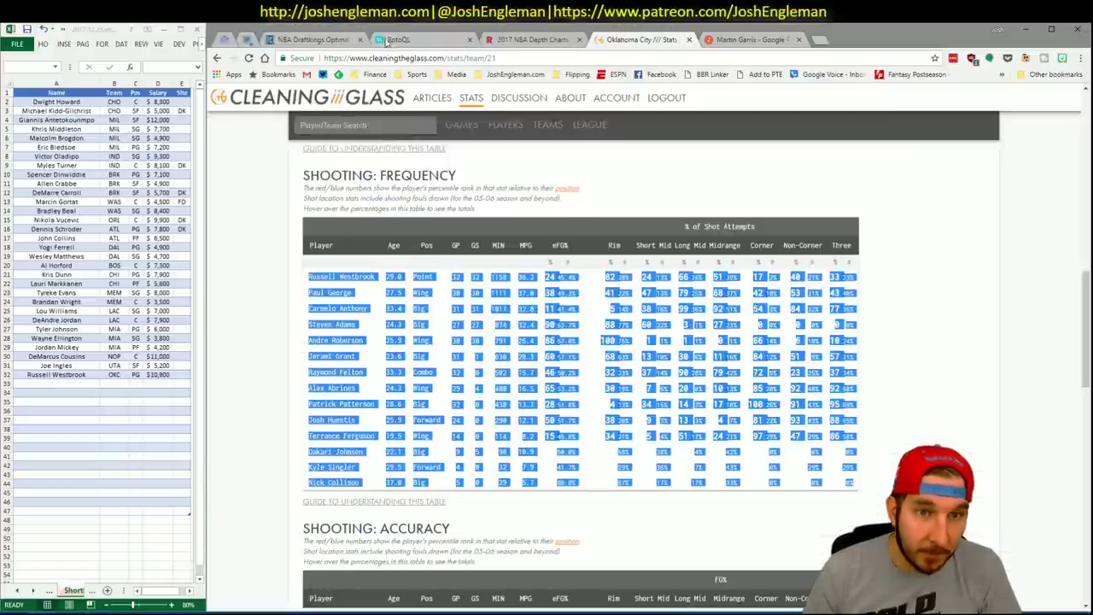
left_click(337, 125)
type("warr")
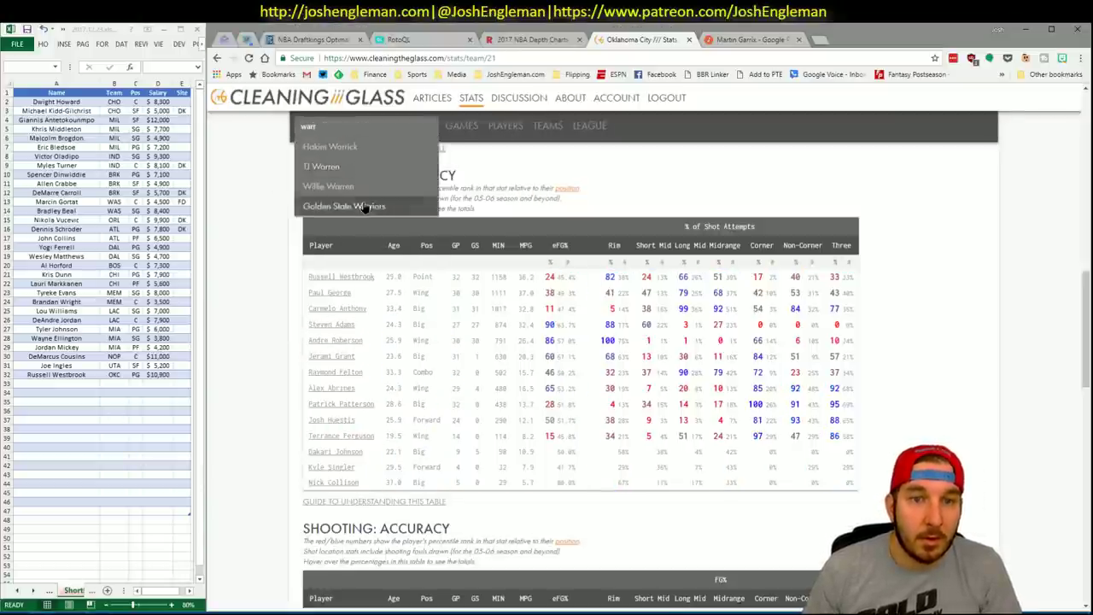
left_click(361, 206)
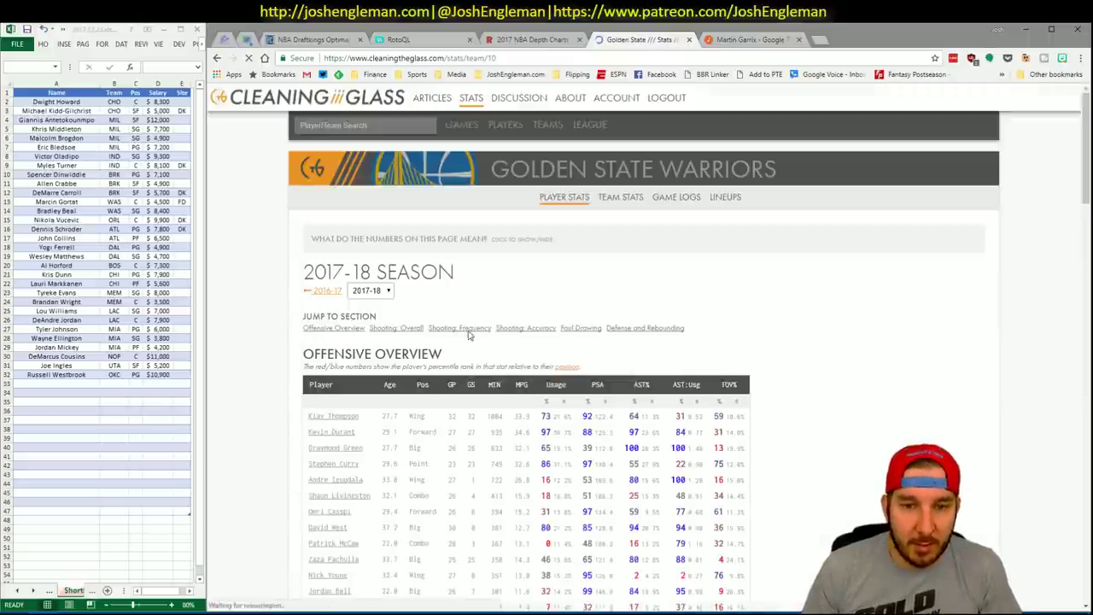
Step: Copy the Warriors' shooting frequency table into the CTG sheet in Excel and set the opponent to DEN
scroll(651, 376, "down", 5)
left_click_drag(859, 504, 311, 277)
key("alt+Tab")
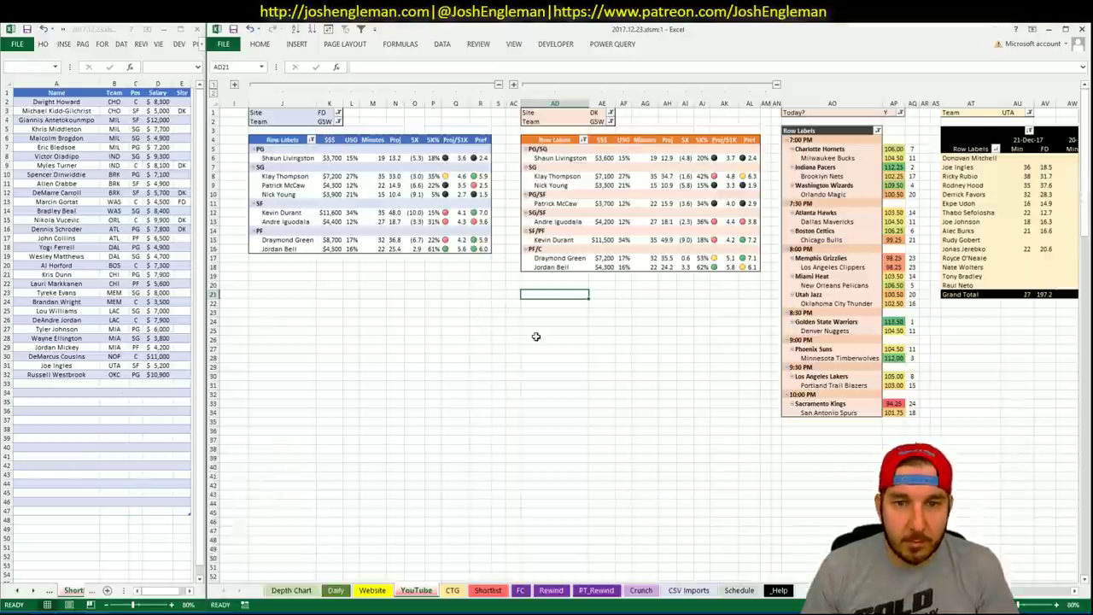
left_click(453, 589)
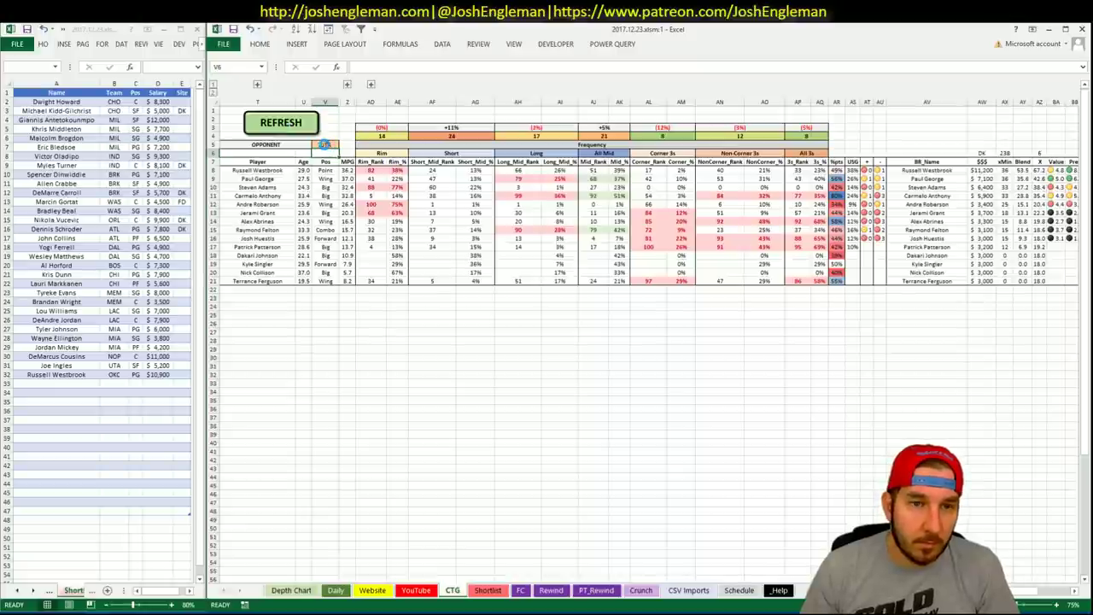
left_click(325, 144)
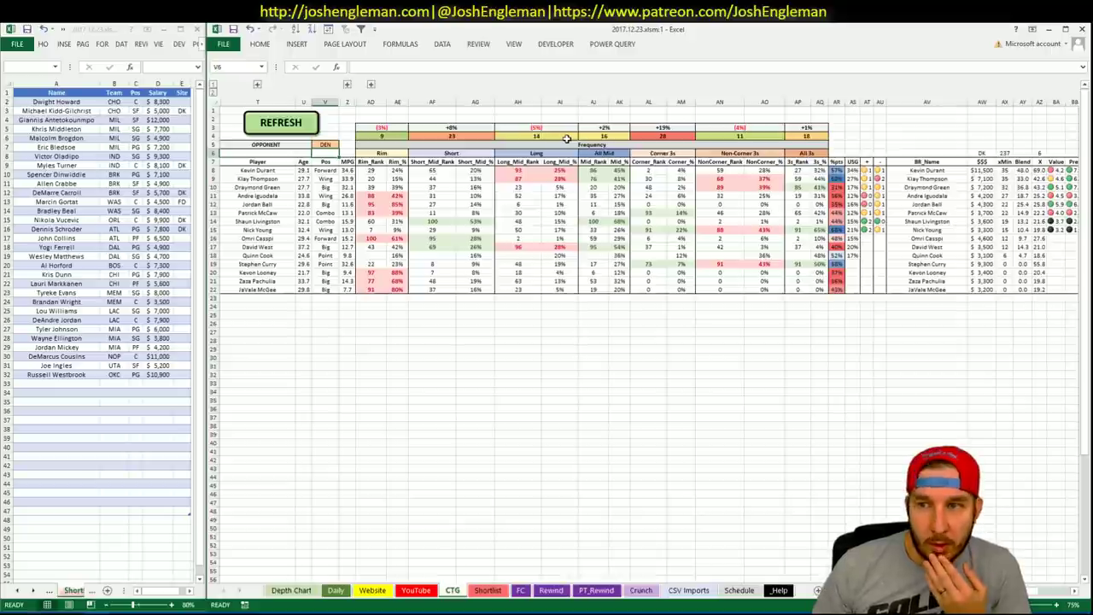
Step: Return to the YouTube sheet and add Draymond Green to the shortlist below Russell Westbrook with the site DK
left_click(413, 592)
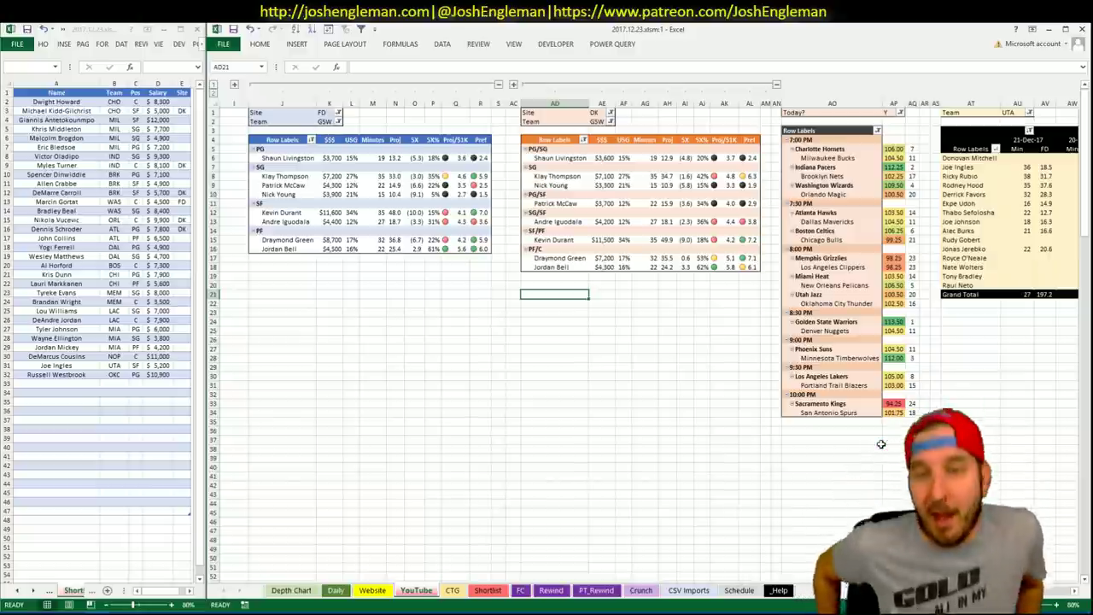
left_click(87, 381)
type("Draymond")
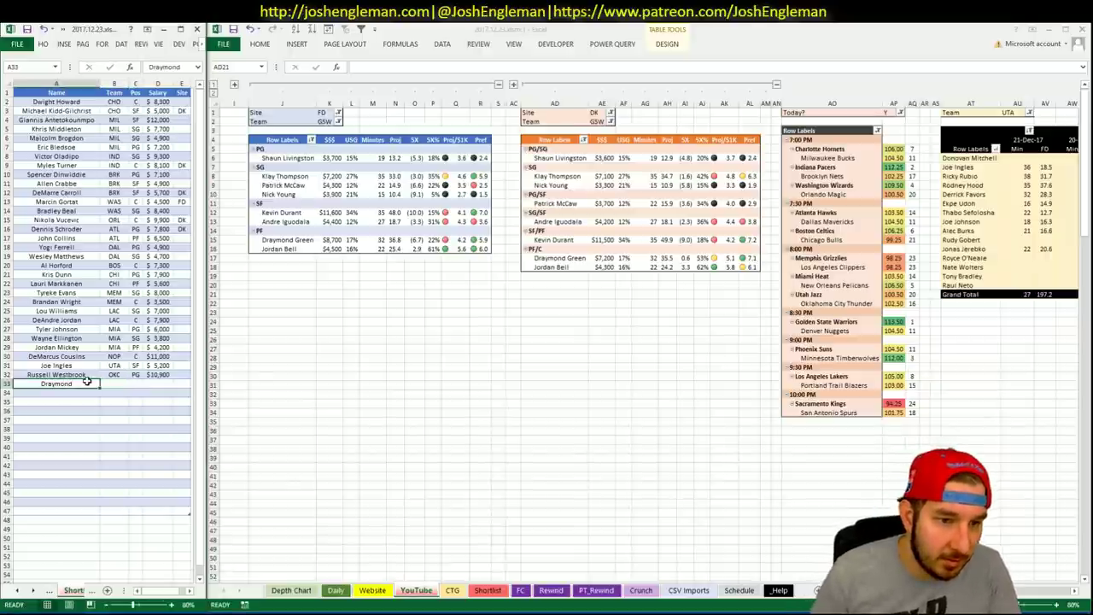
double_click(86, 382)
type("Green")
key("Tab")
type("DK")
key("Return")
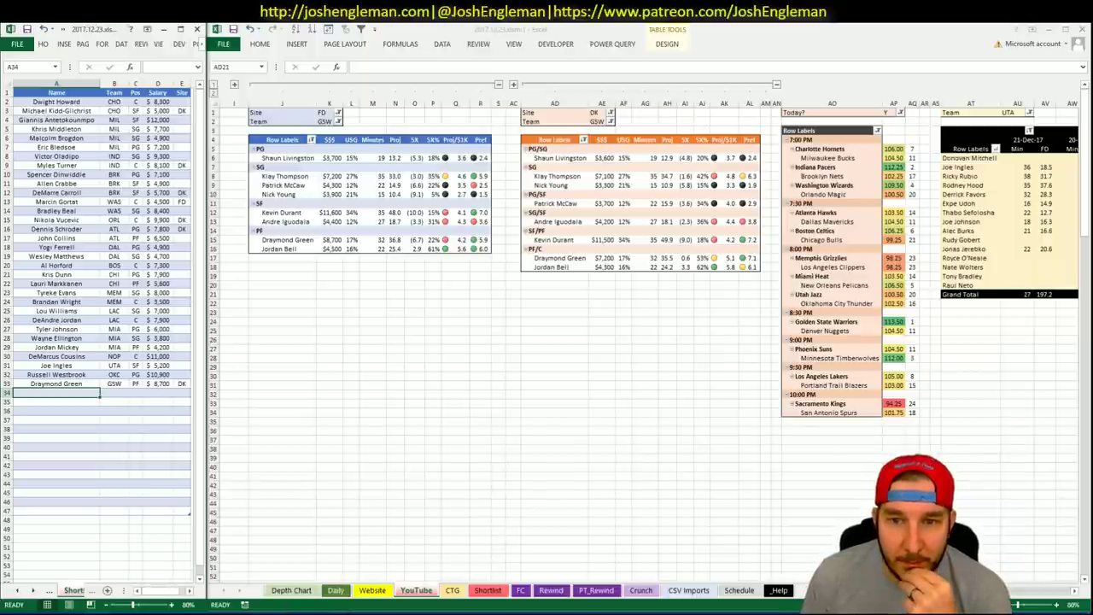
Step: Filter the player game log table to the team GSW
key("alt+Tab")
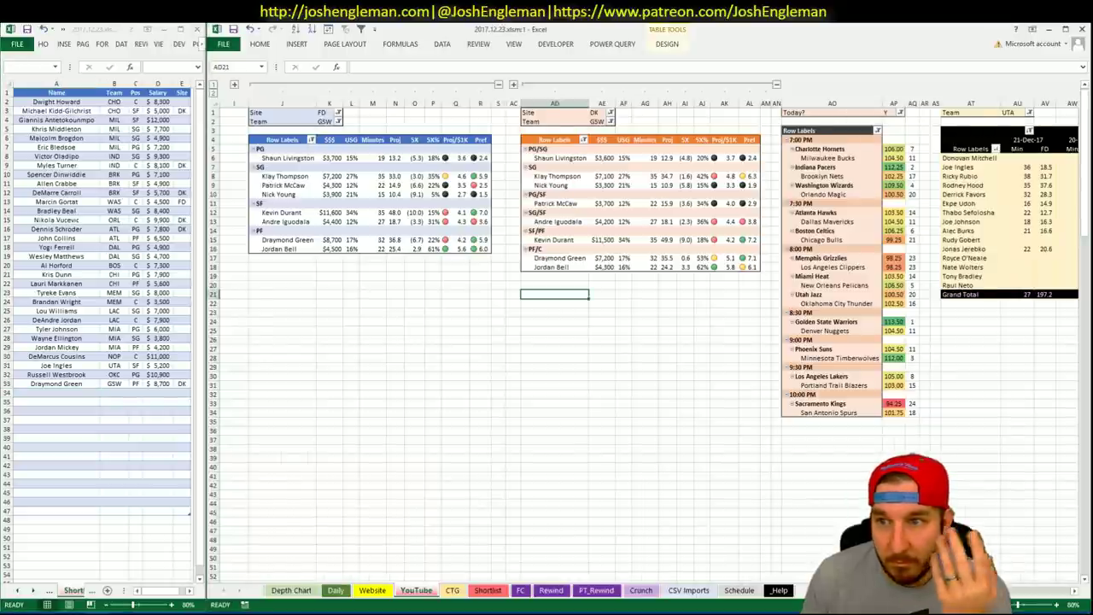
scroll(655, 342, "right", 1)
scroll(655, 333, "right", 3)
left_click(803, 111)
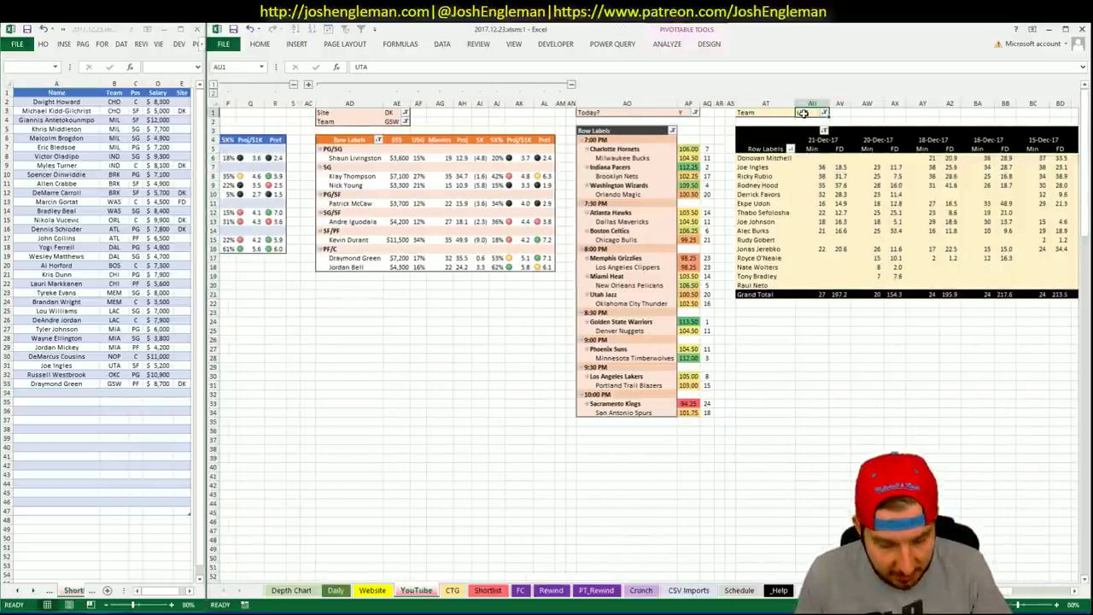
type("GSW")
key("Return")
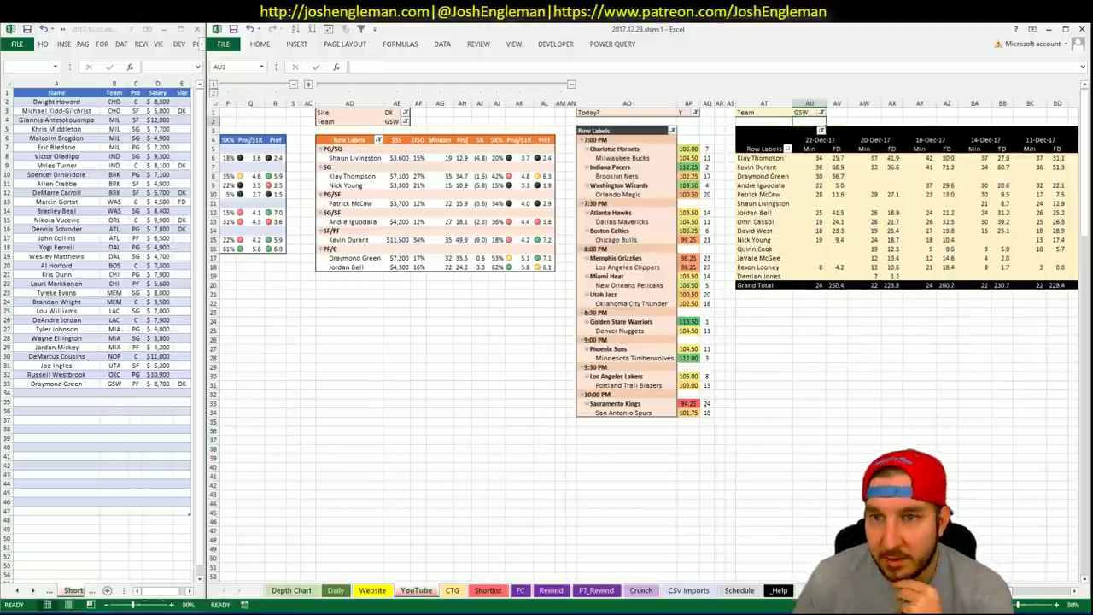
Step: Add Kevin Durant to the shortlist below Draymond Green
scroll(598, 290, "left", 3)
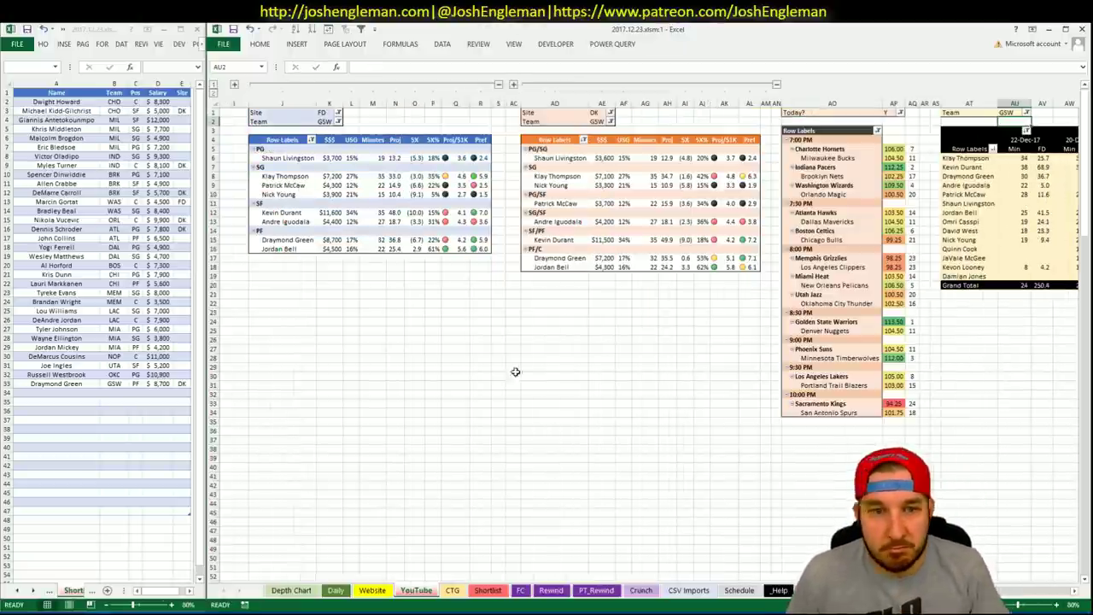
left_click(65, 393)
type("Kev")
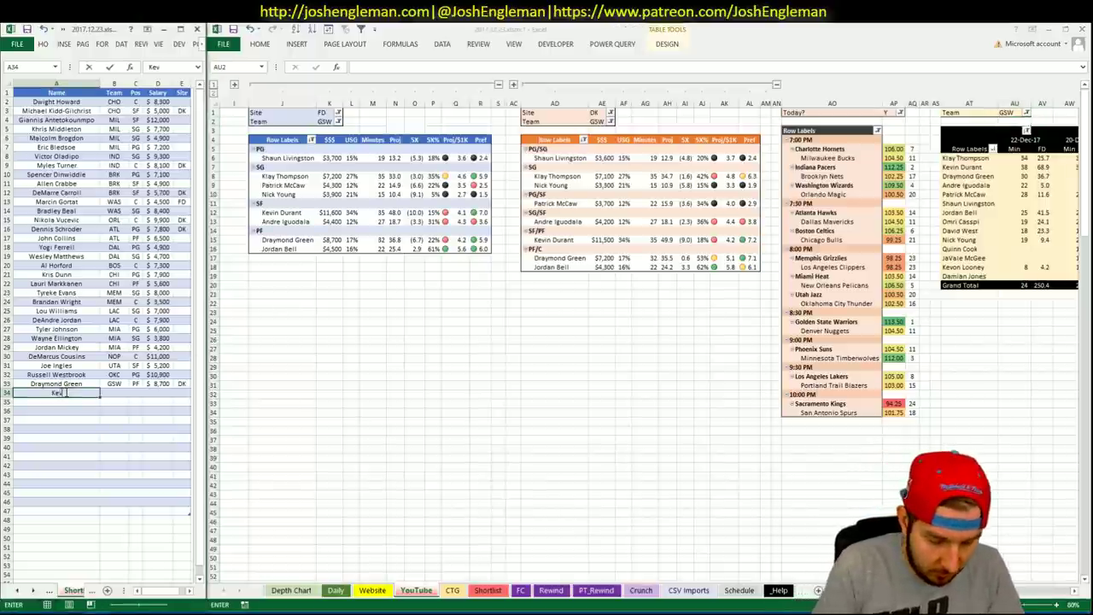
type("in Durant")
key("Return")
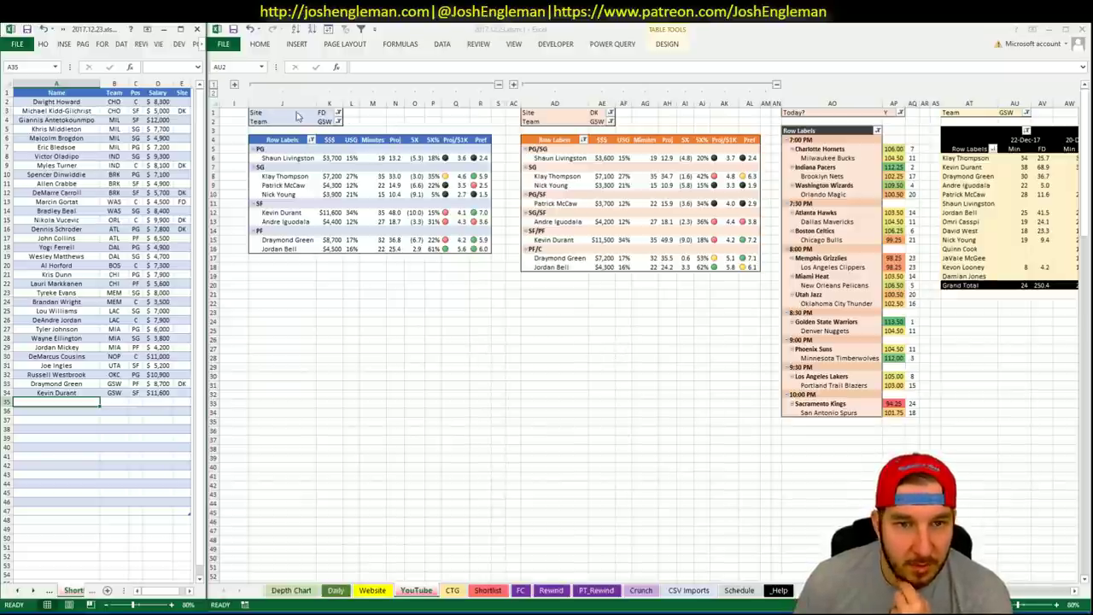
Step: Filter both the FD and DK projection tables to the team DEN
left_click(325, 121)
type("DEN")
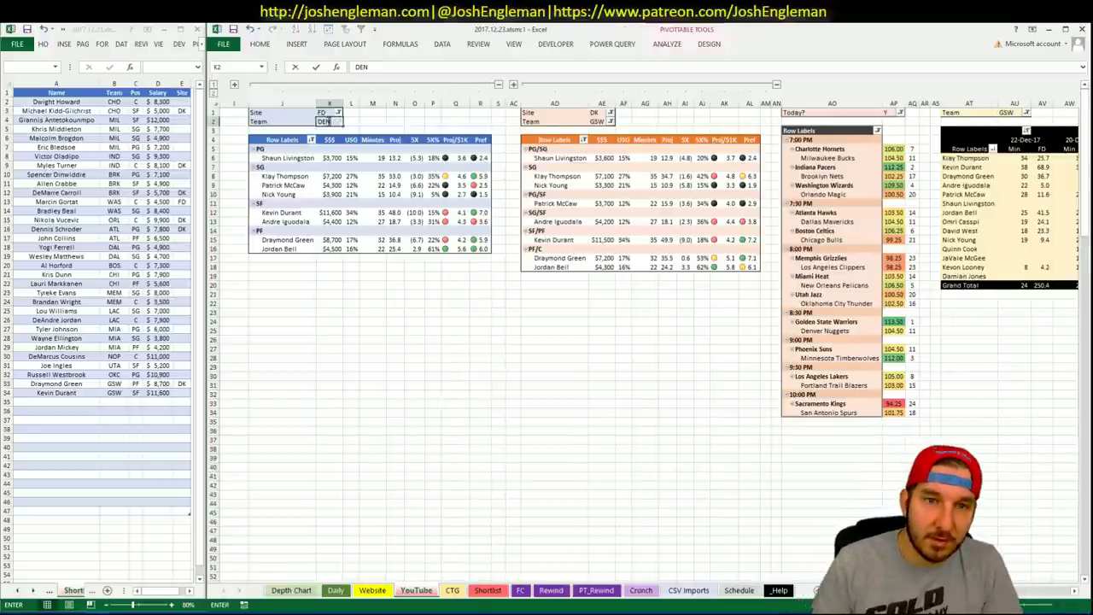
key("Return")
key("Right")
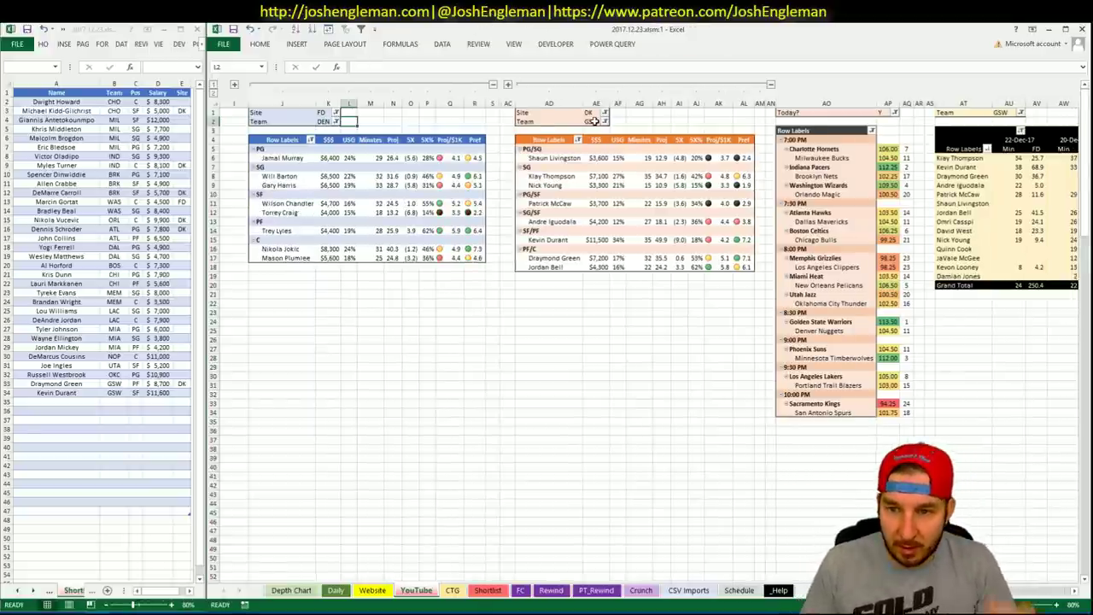
left_click(588, 121)
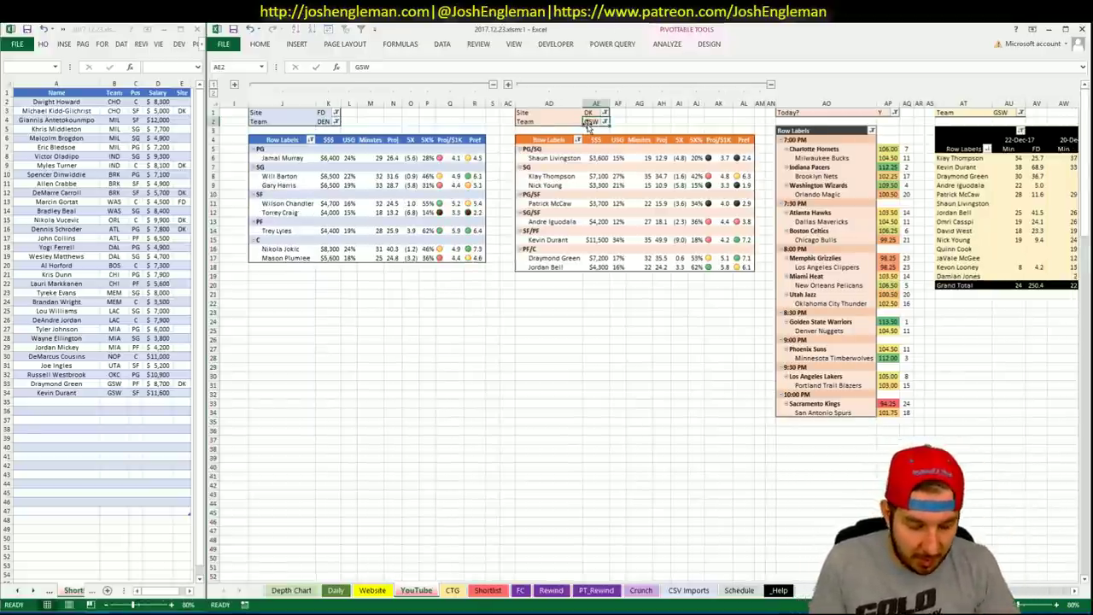
type("DEN")
key("Return")
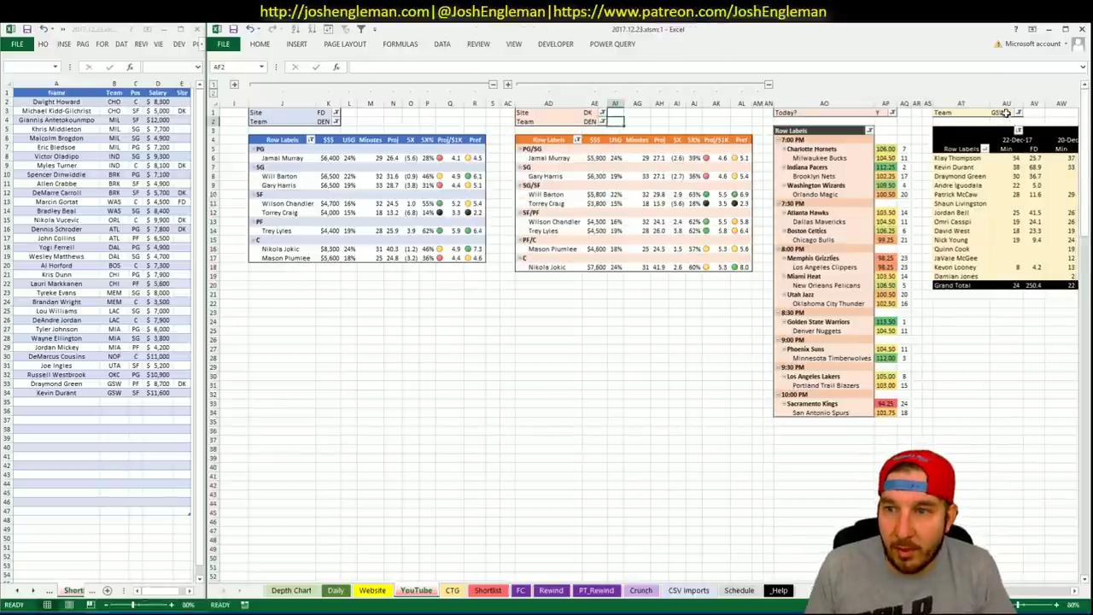
Step: Filter the player game log table to the team DEN
left_click(1005, 111)
type("DEN")
key("Return")
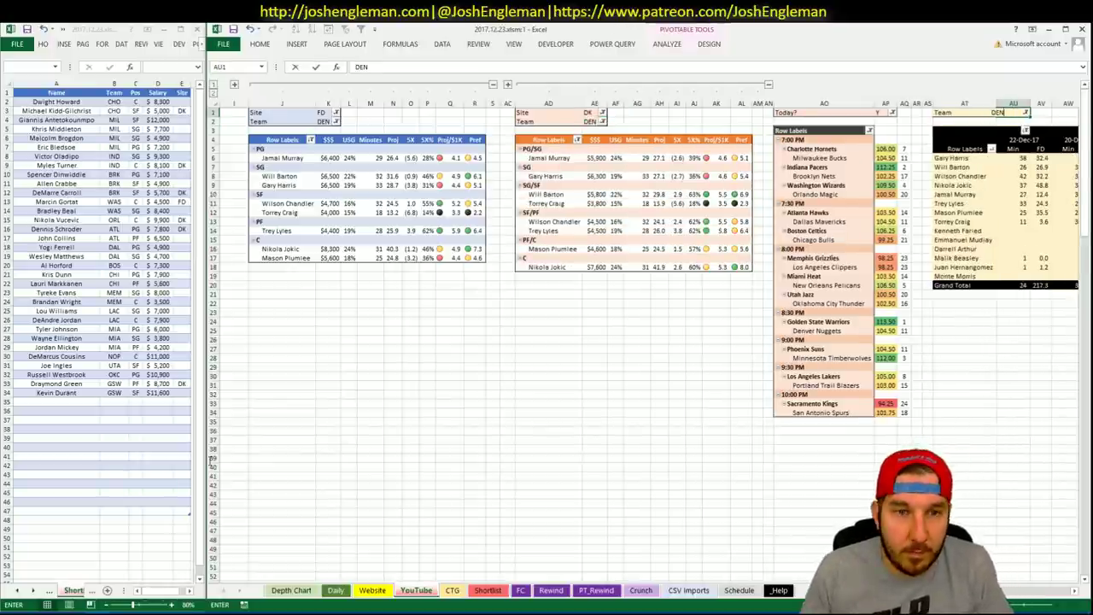
Step: Show the CTG sheet, then switch to the browser and open the Denver Nuggets' team stats page on Cleaning the Glass
left_click(453, 590)
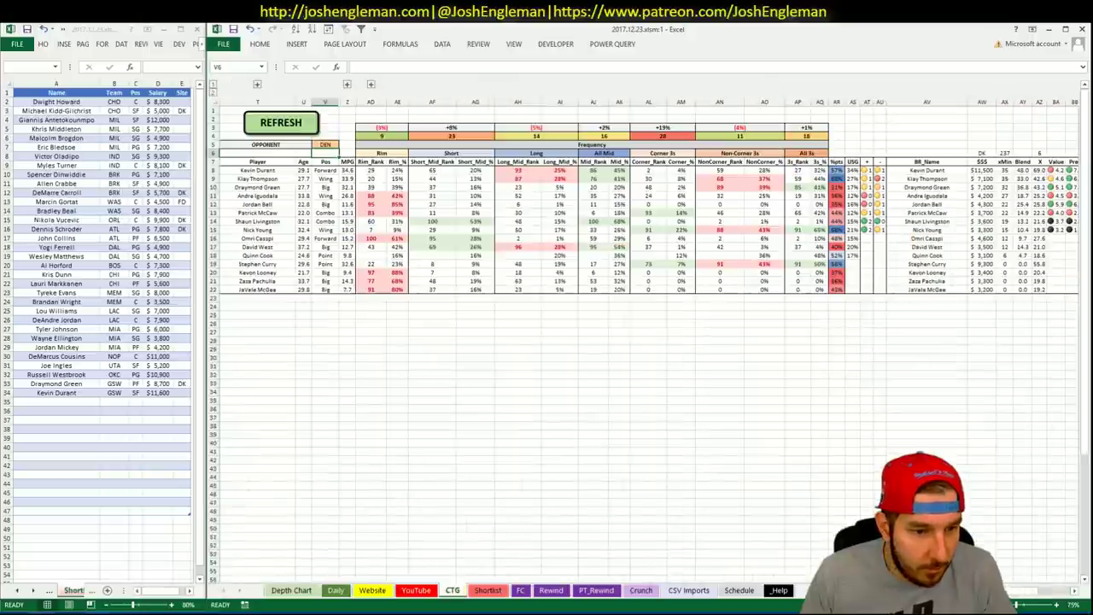
key("alt+Tab")
left_click(322, 126)
type("nug")
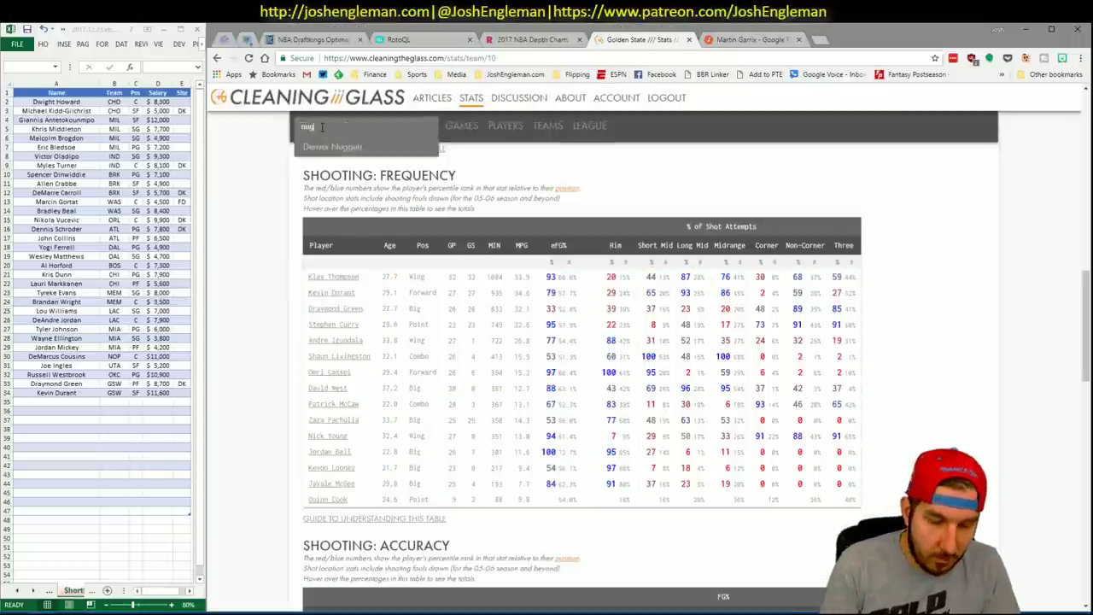
key("Down")
key("Return")
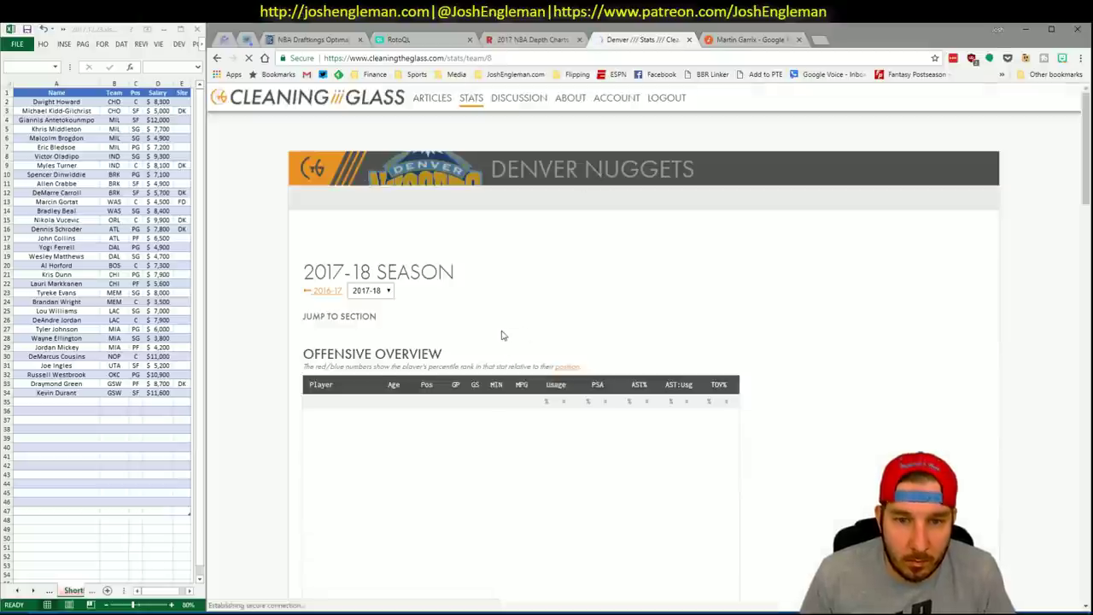
Step: Copy the Nuggets' shooting frequency table into the CTG sheet in Excel and set the opponent to GSW
left_click(468, 329)
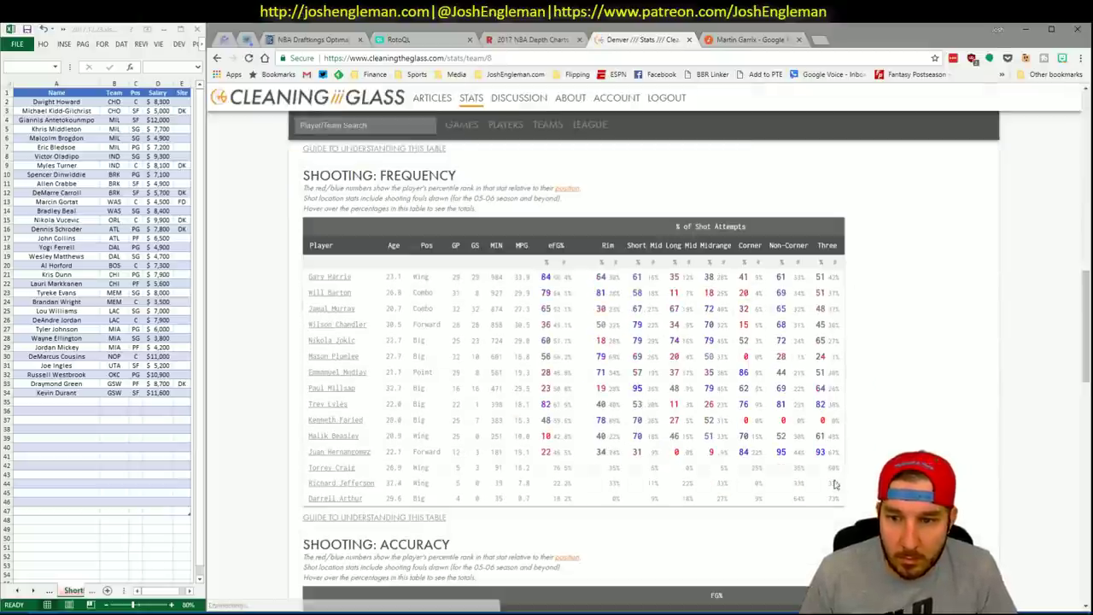
left_click_drag(838, 499, 306, 288)
key("alt+Tab")
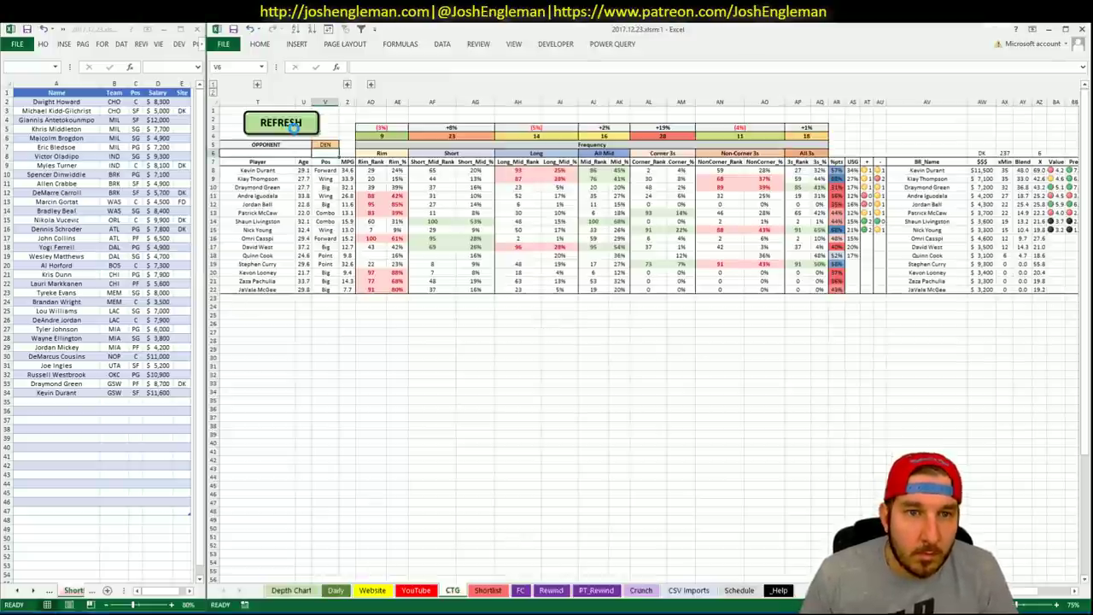
left_click(323, 144)
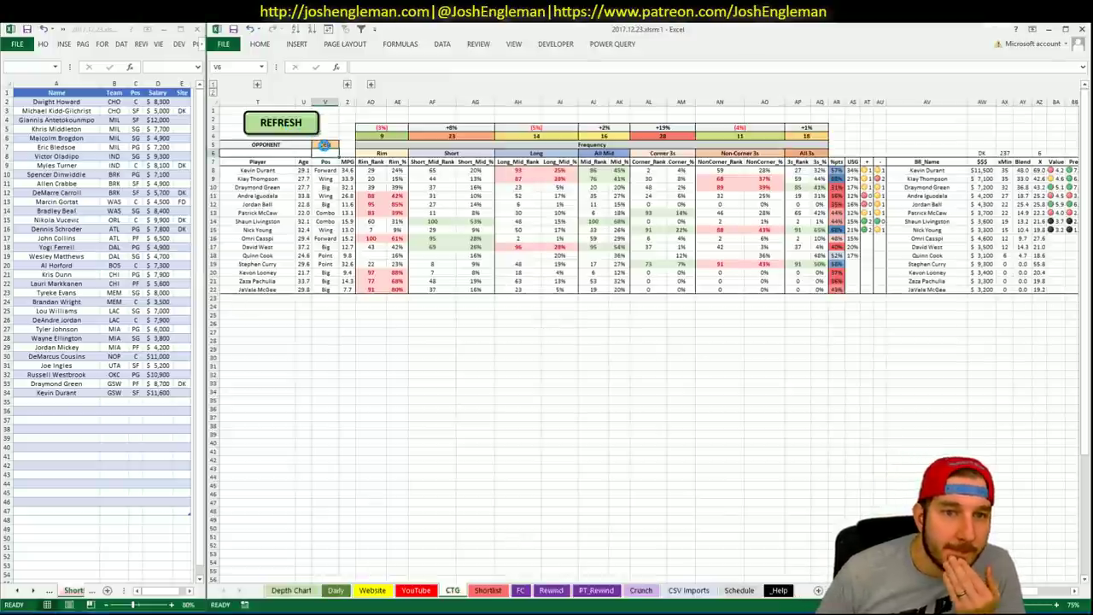
left_click(325, 145)
type("GSW")
key("Return")
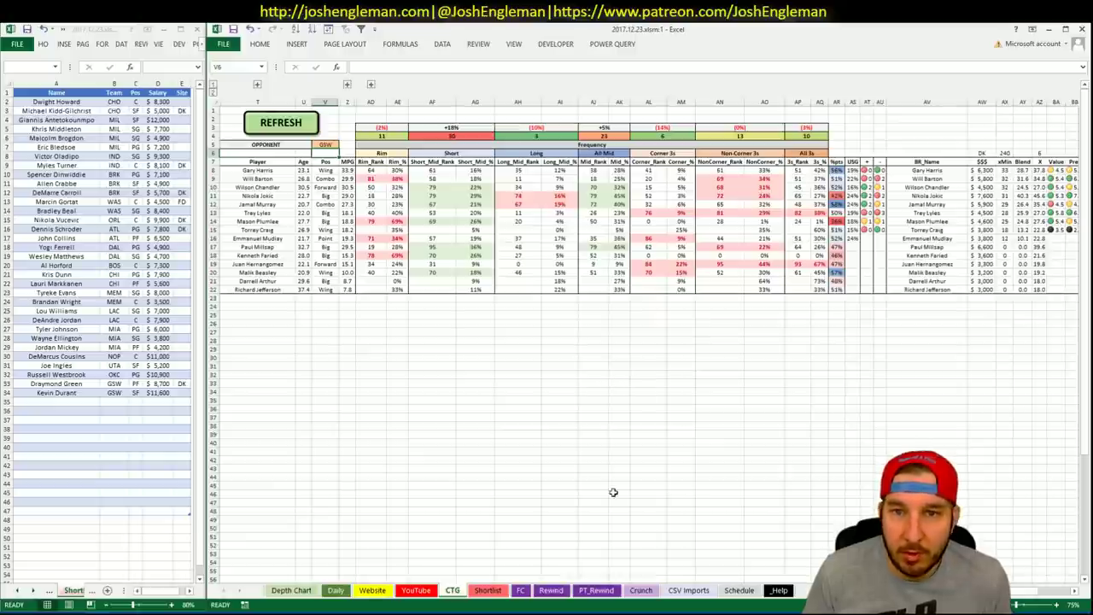
Step: Return to the YouTube sheet, review the DEN projections and game log, and enter Will barton in the shortlist below Kevin Durant
left_click(416, 590)
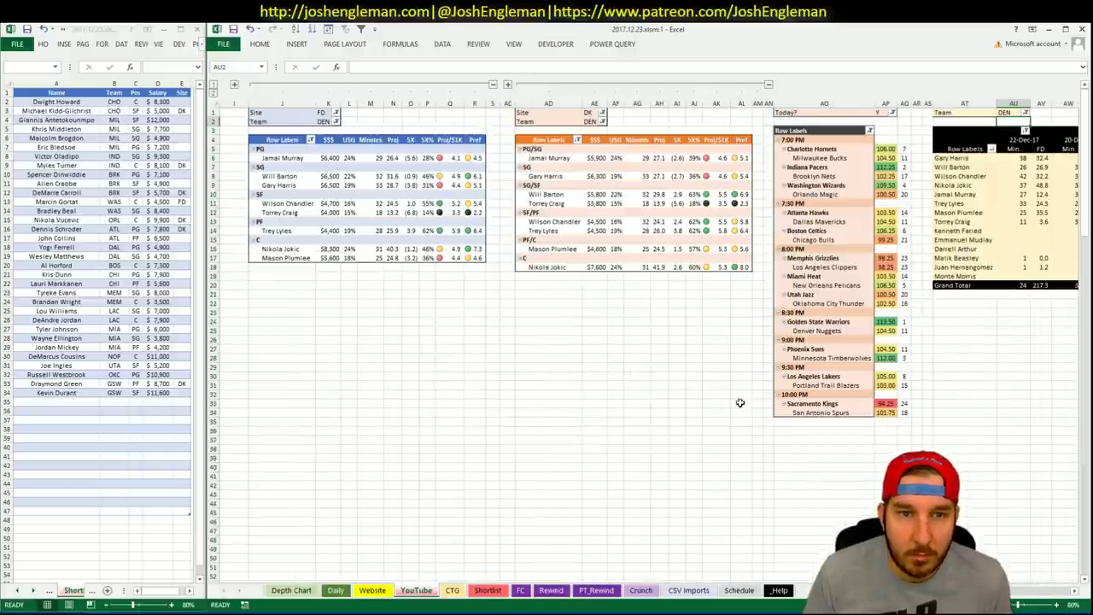
left_click(694, 393)
left_click(1075, 591)
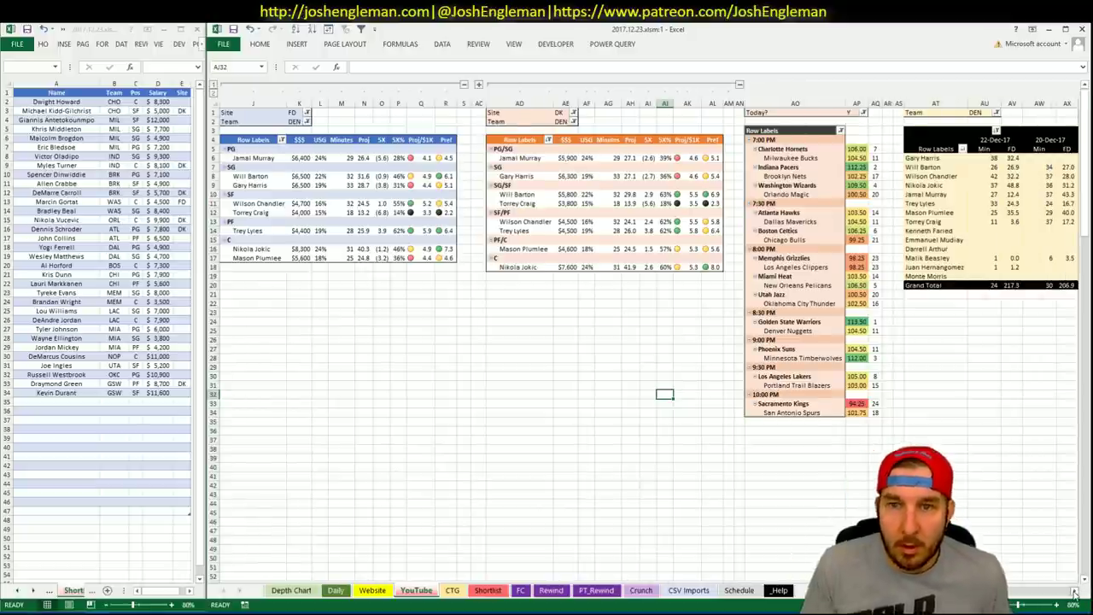
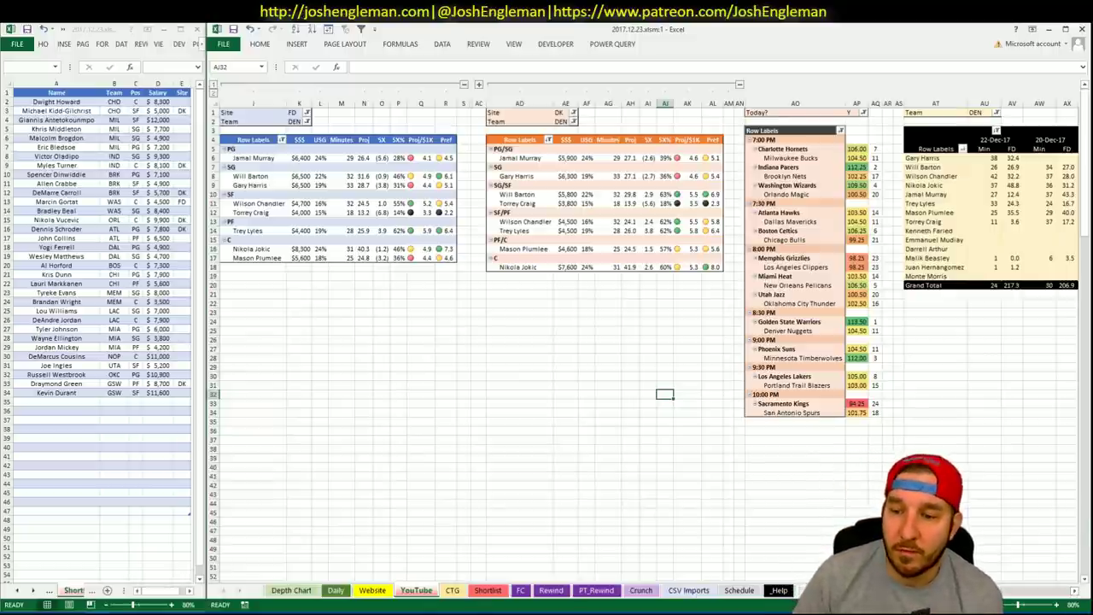
left_click(1074, 590)
left_click(1075, 590)
left_click_drag(1012, 590, 918, 590)
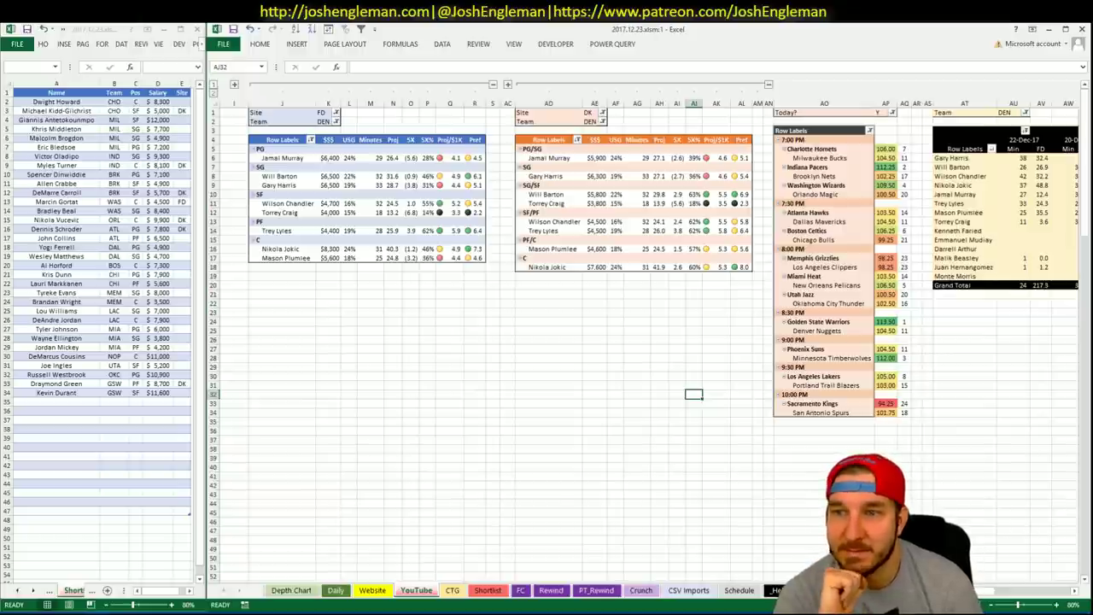
left_click(56, 401)
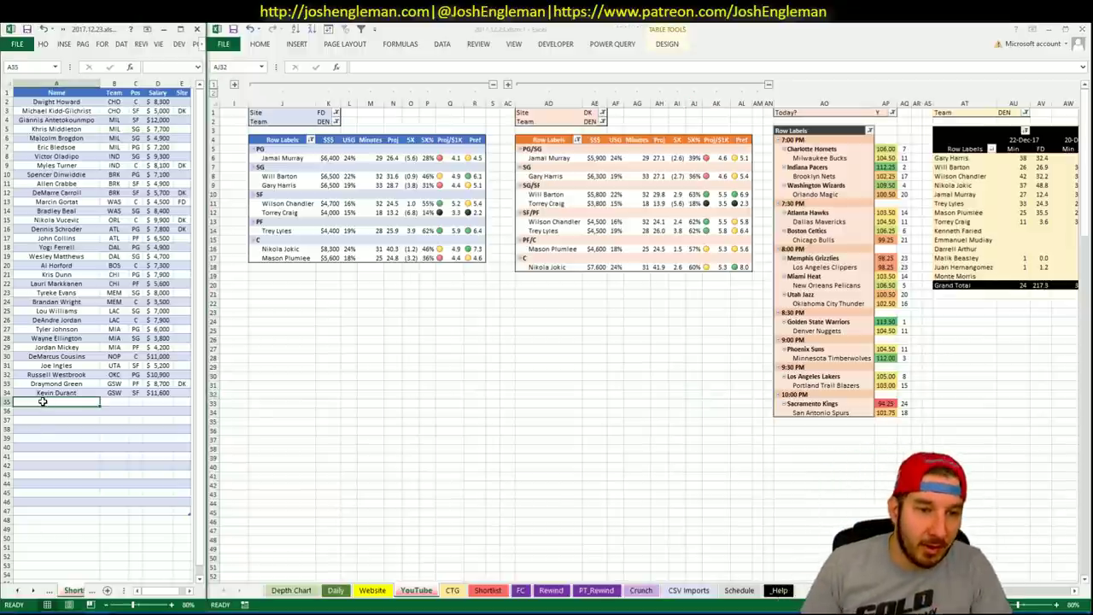
type("Will barton")
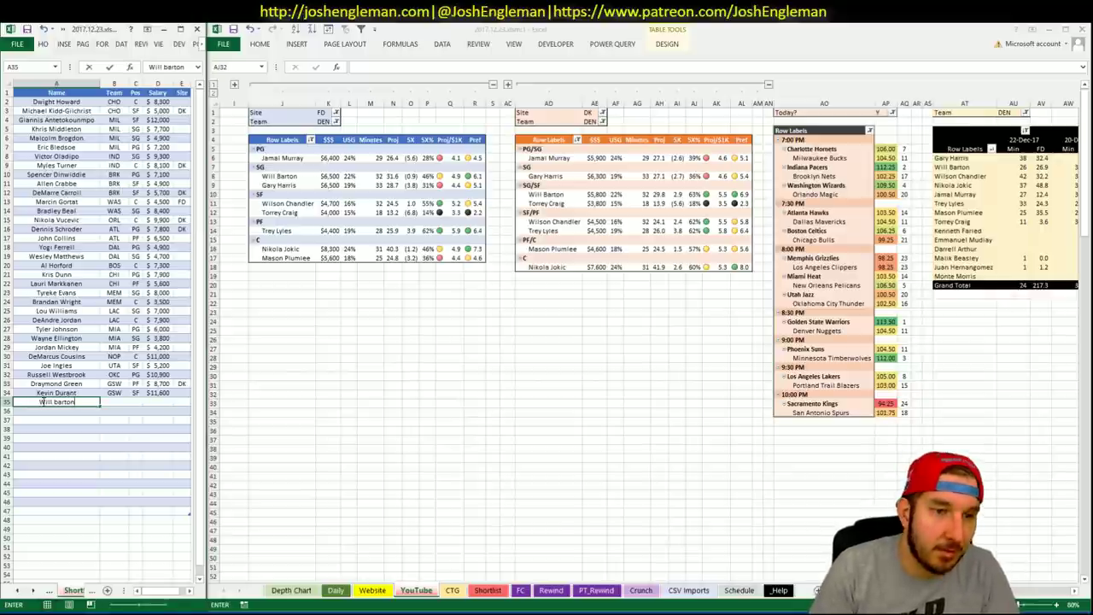
key("Return")
double_click(44, 402)
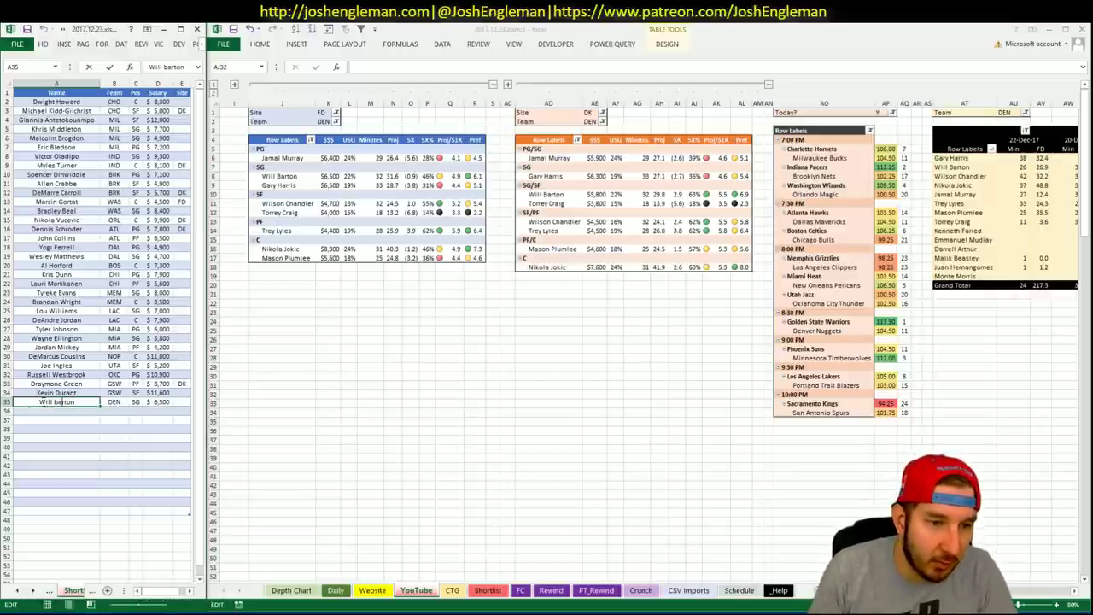
key("BackSpace")
type("B")
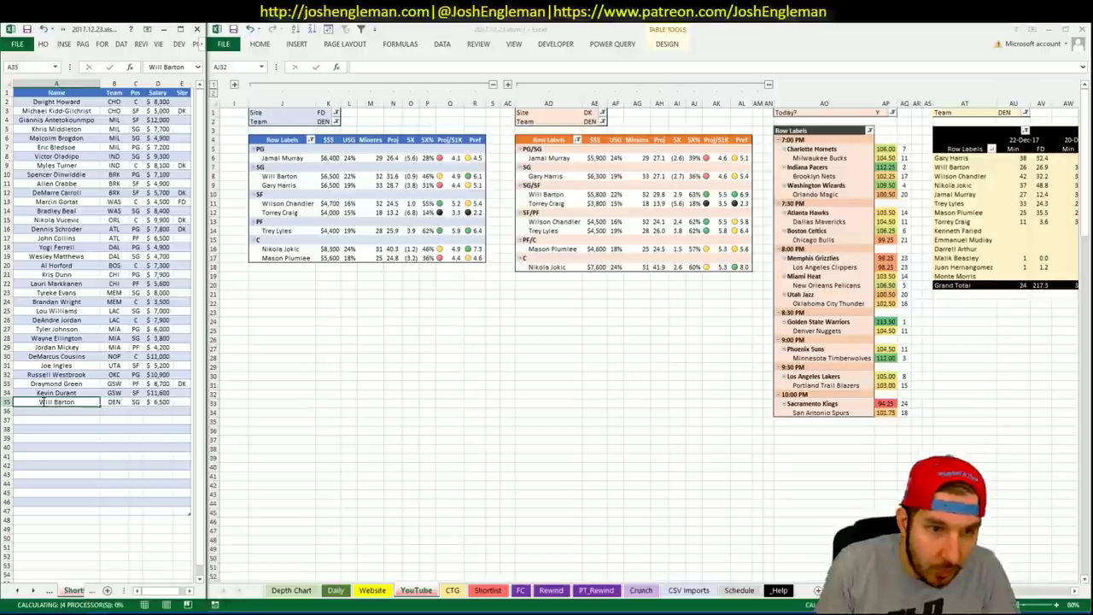
key("Return")
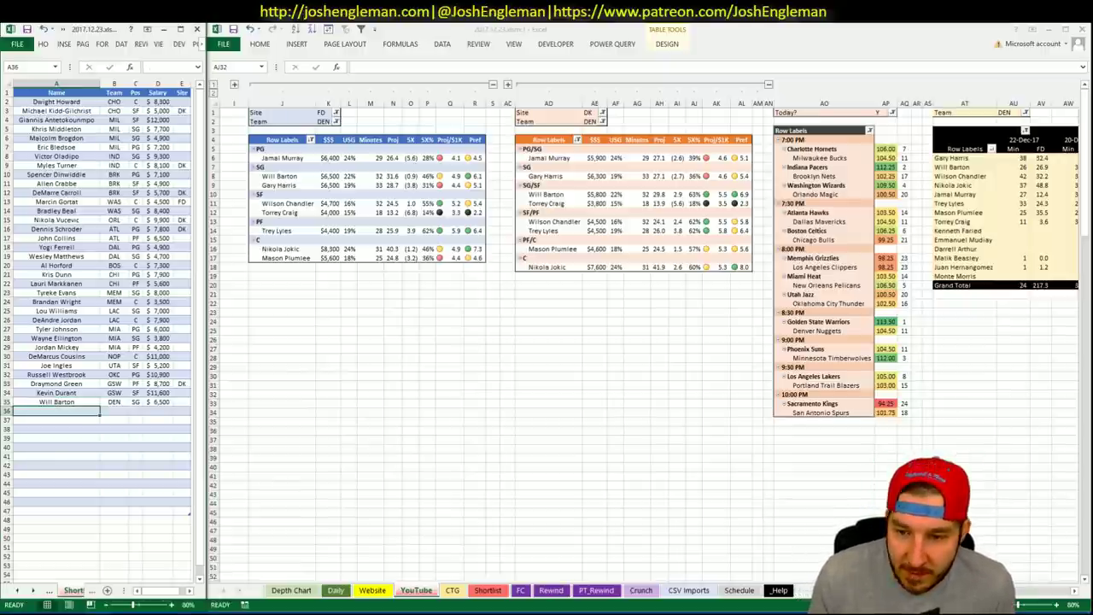
Step: Check the DEN game log and add Wilson Chandler to the shortlist below Will Barton
left_click(842, 413)
scroll(649, 342, "right", 4)
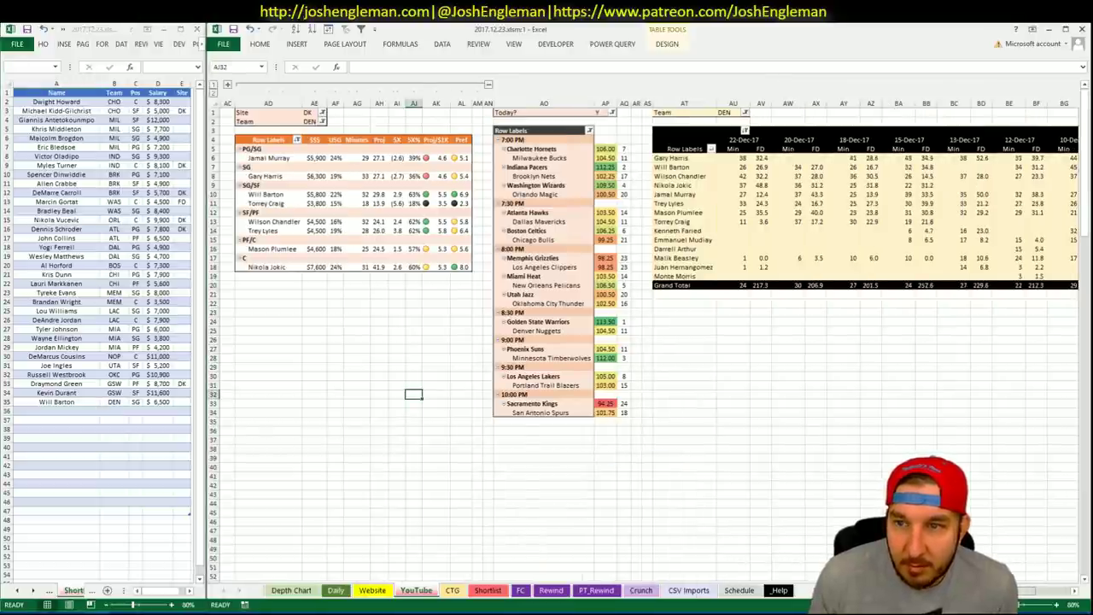
scroll(649, 342, "right", 2)
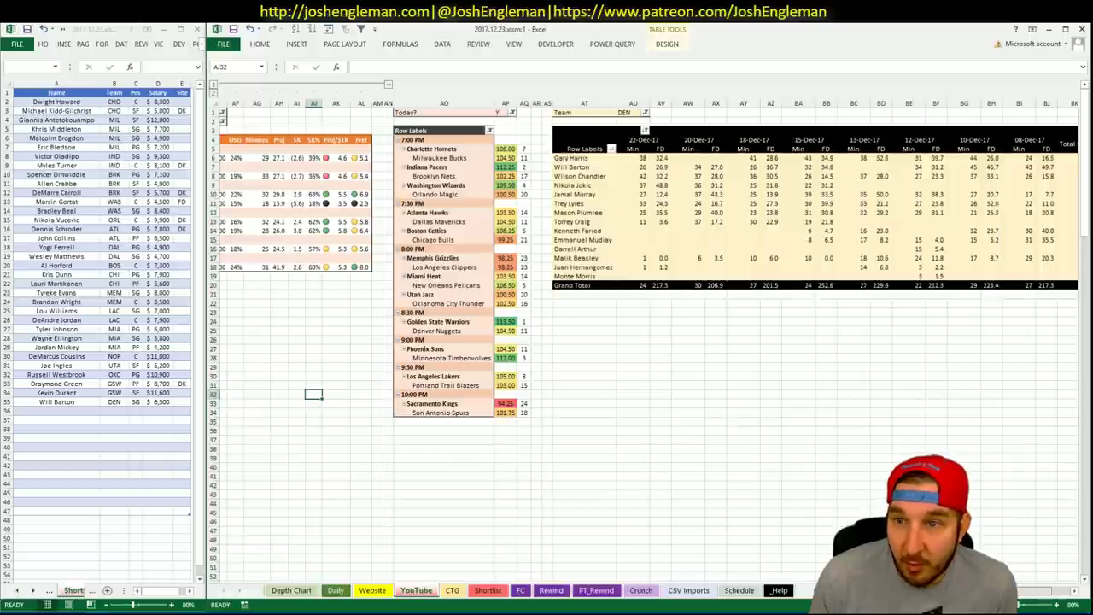
scroll(321, 388, "left", 10)
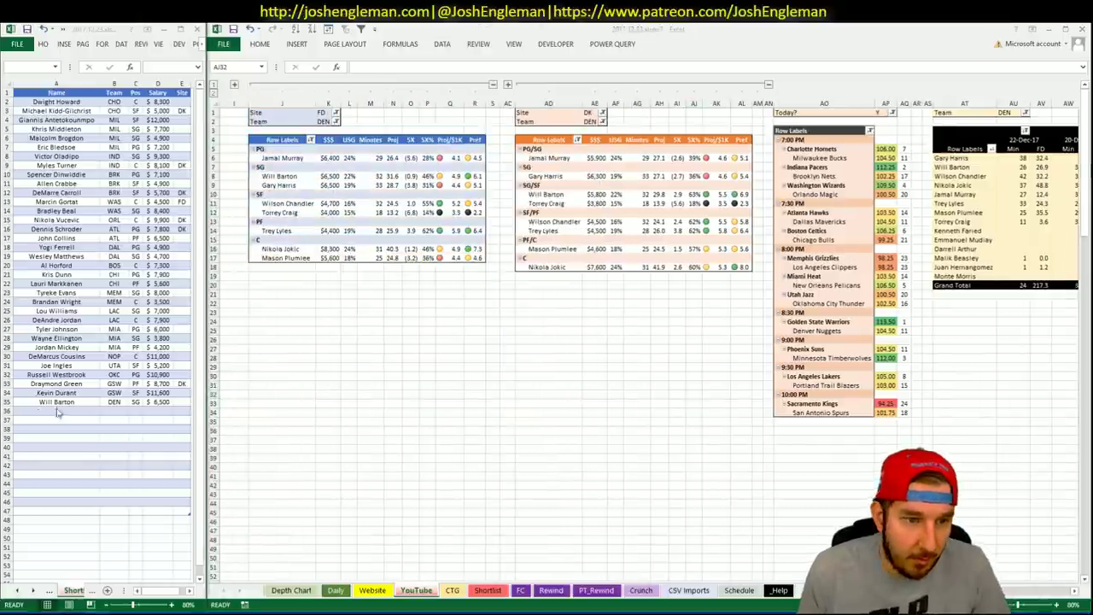
left_click(60, 409)
type("Wilson Chandler")
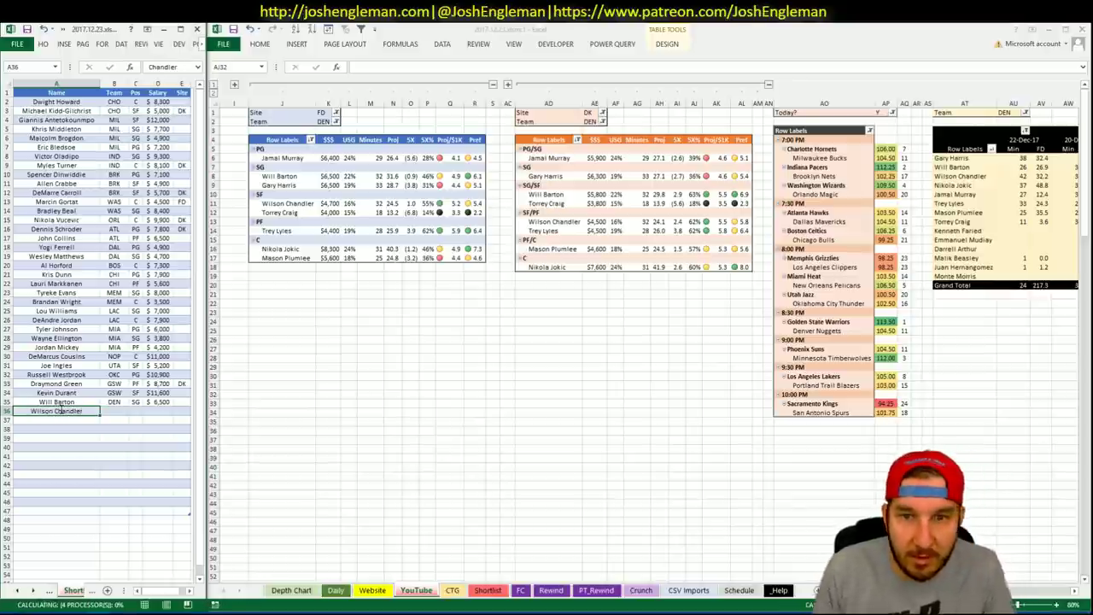
key("Return")
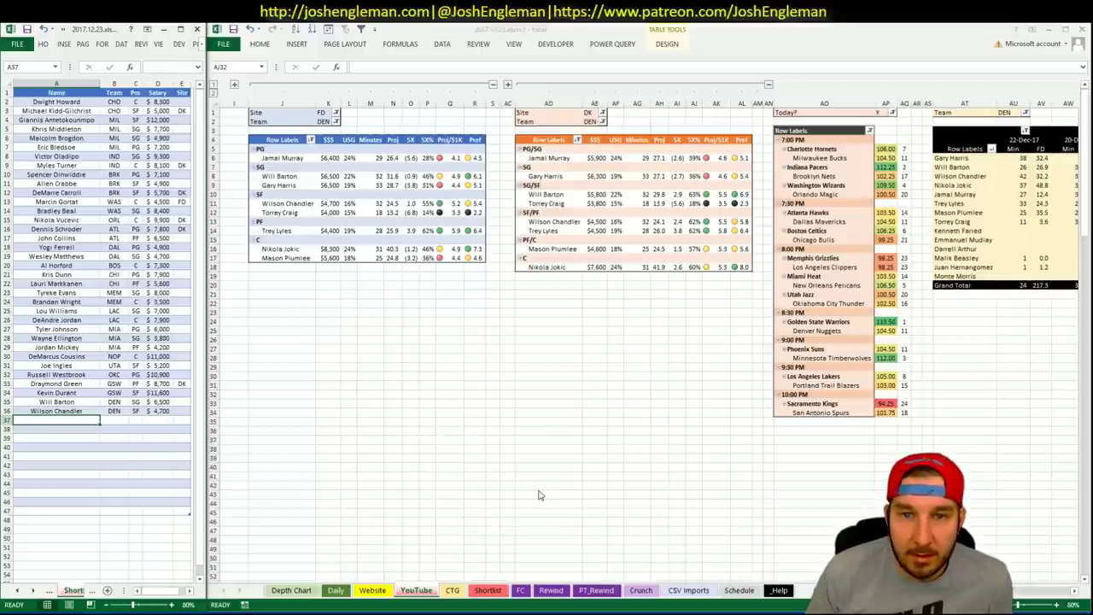
Step: Review the Denver players' minutes and fantasy points across their recent games in the game log
left_click(694, 394)
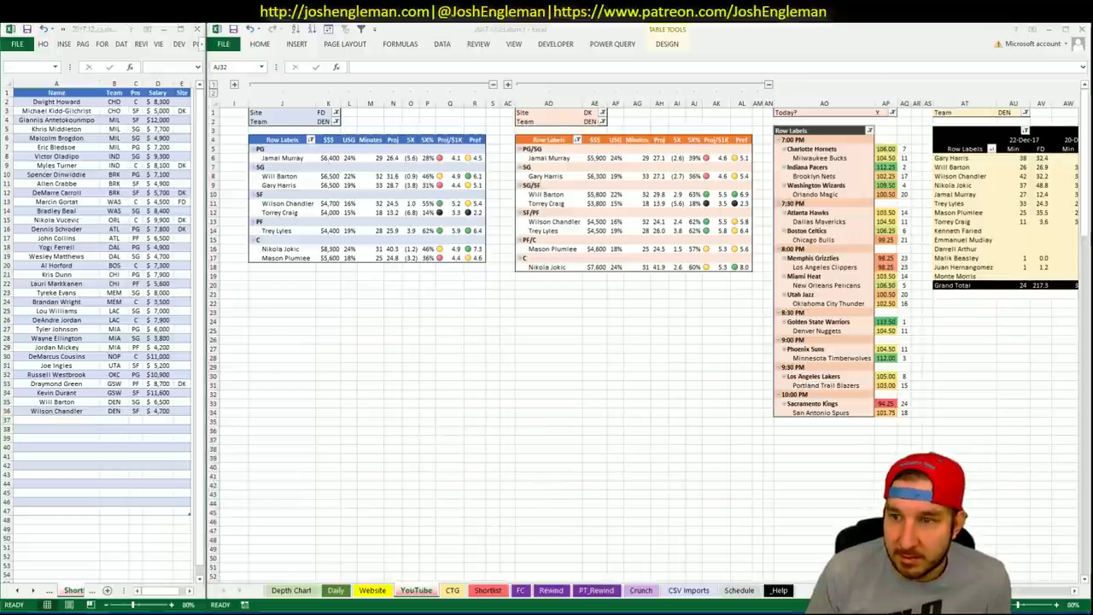
scroll(649, 342, "right", 4)
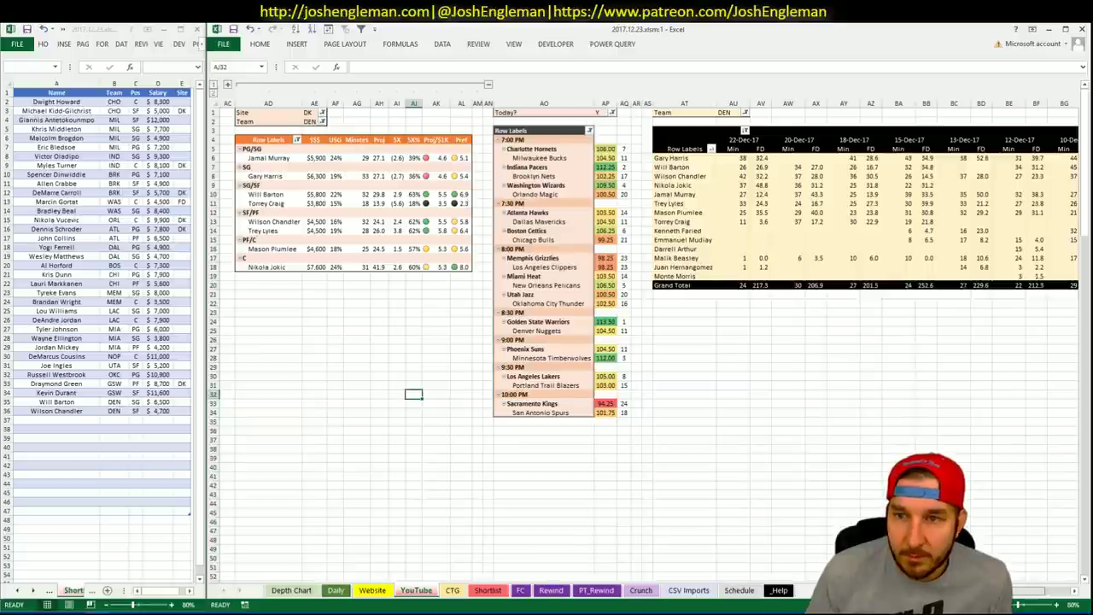
scroll(597, 342, "left", 5)
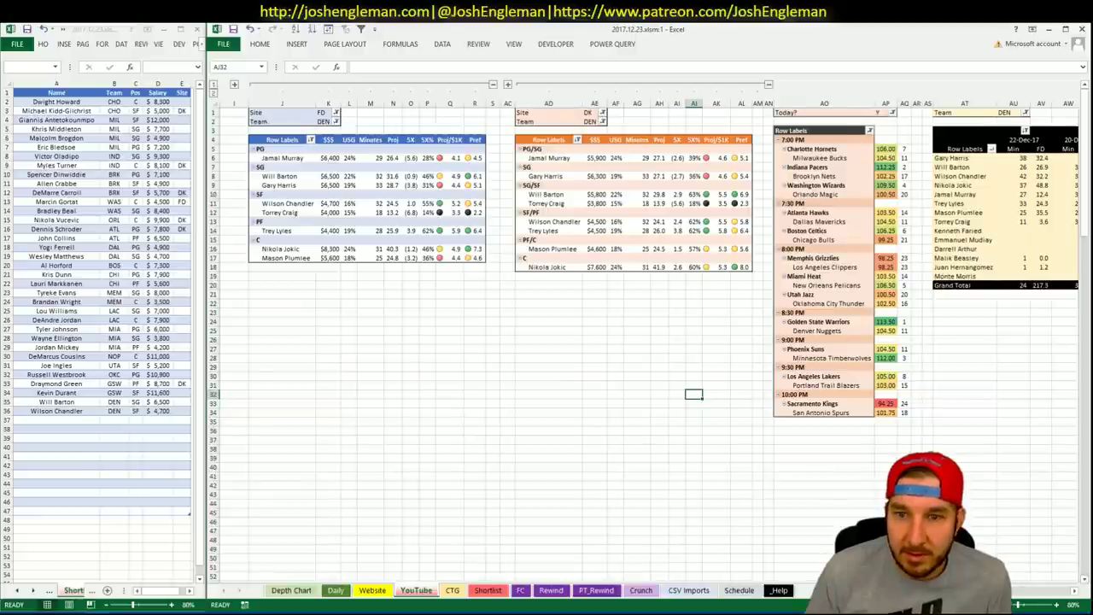
Step: Check the DEN game log and add Nikola Jokic to the shortlist below Wilson Chandler
scroll(649, 342, "right", 4)
scroll(649, 342, "left", 4)
scroll(649, 342, "right", 4)
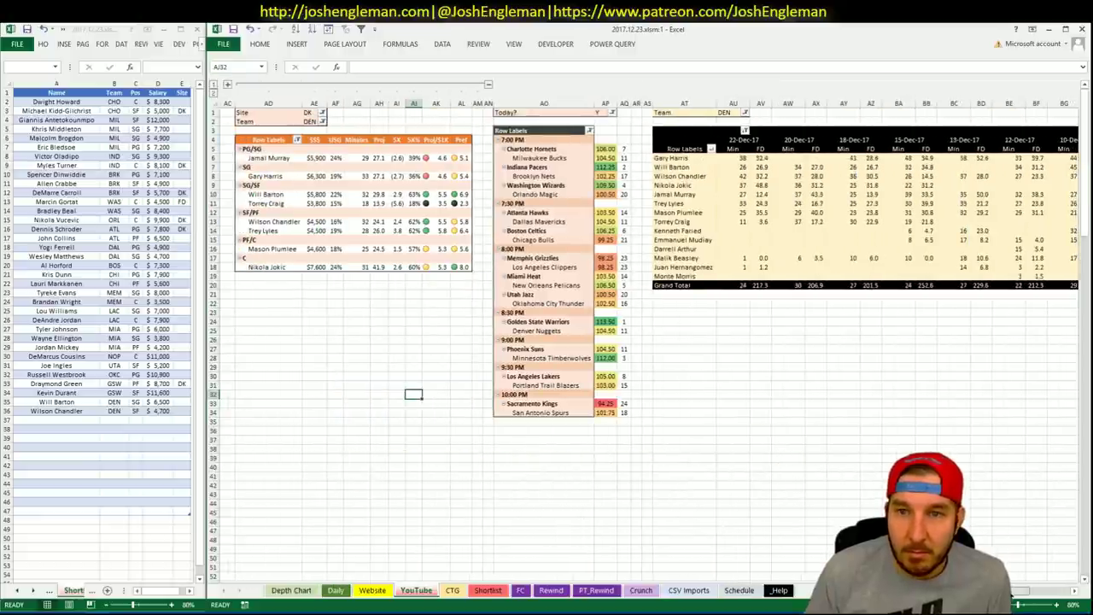
scroll(257, 445, "left", 6)
left_click(83, 436)
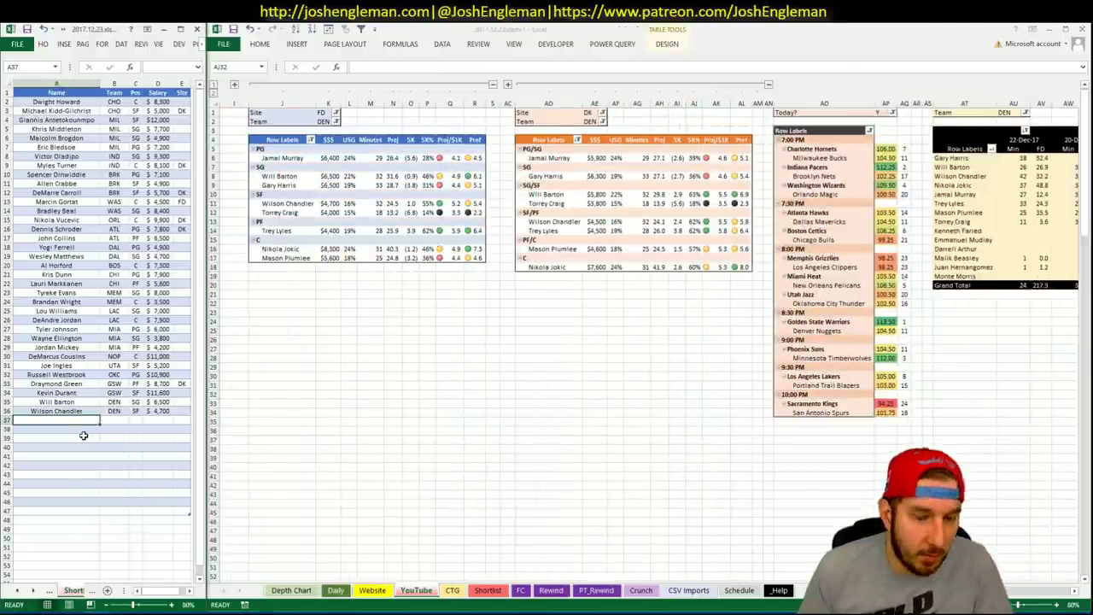
type("Nikola")
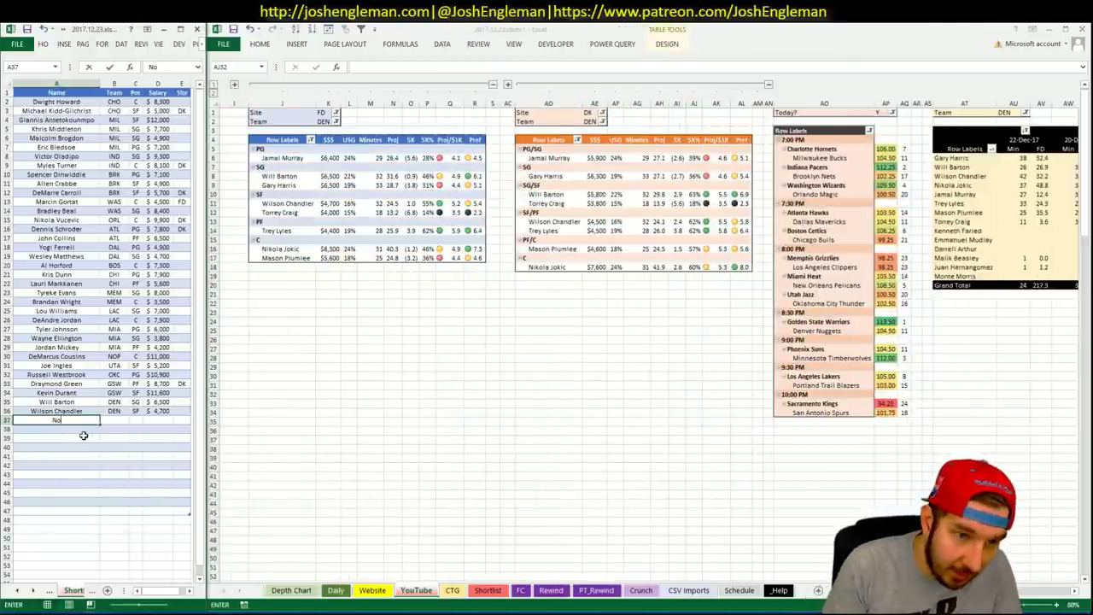
type(" Jokic")
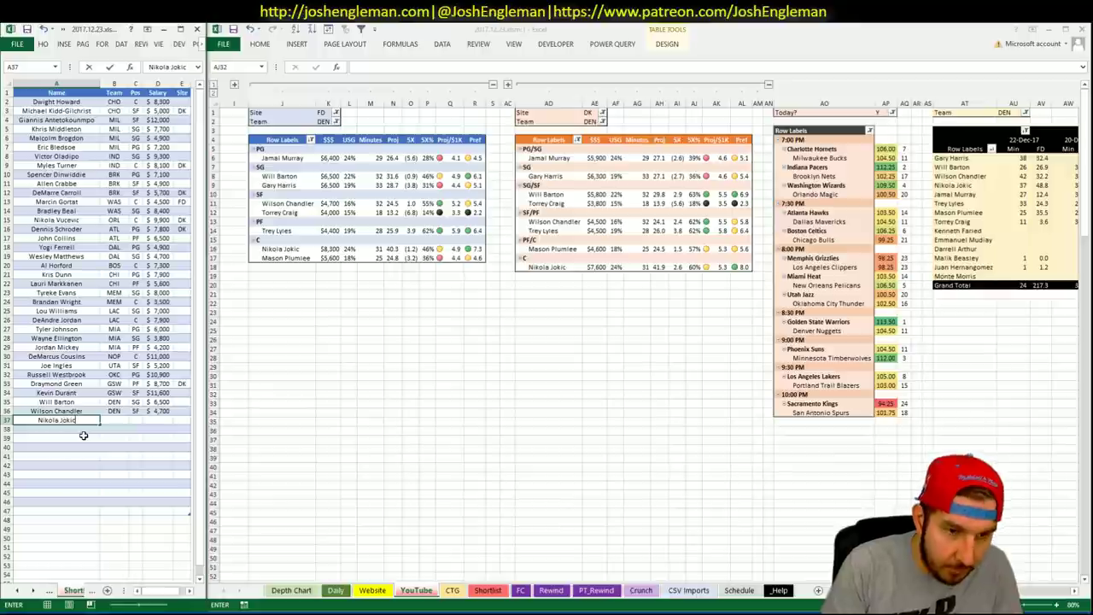
key("ctrl+Return")
Step: Set the team filter of both the FD and DK projection tables to PHO
left_click(324, 122)
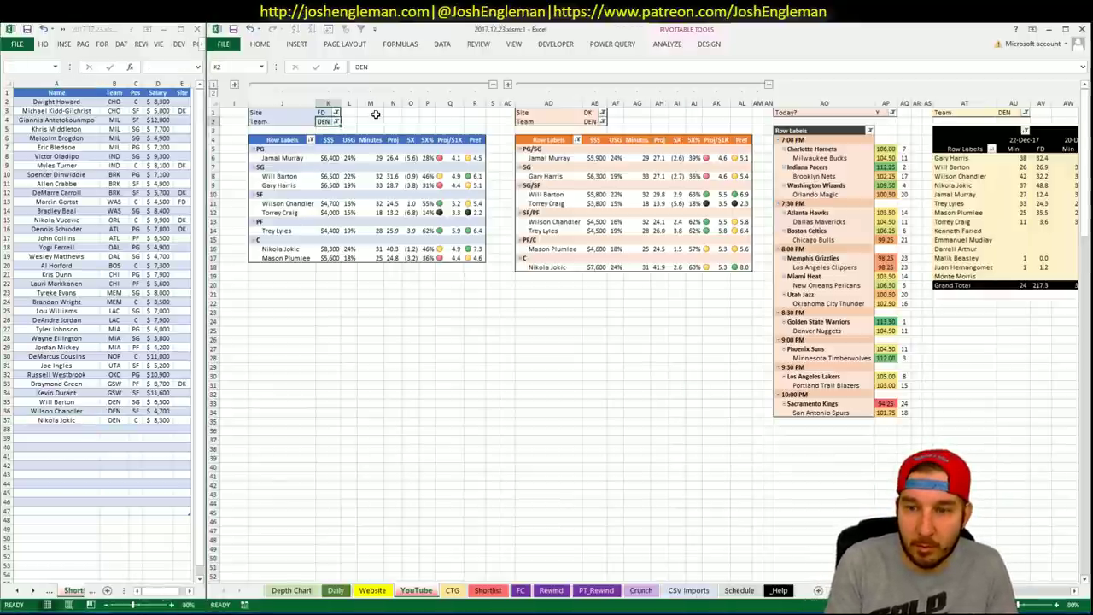
type("PHO")
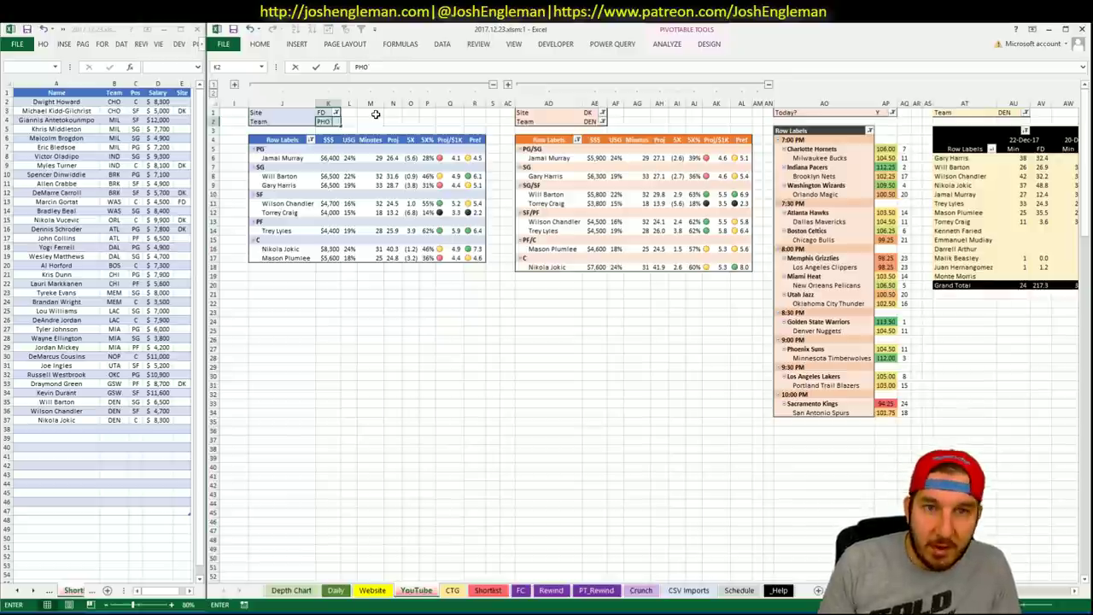
key("Return")
left_click(590, 121)
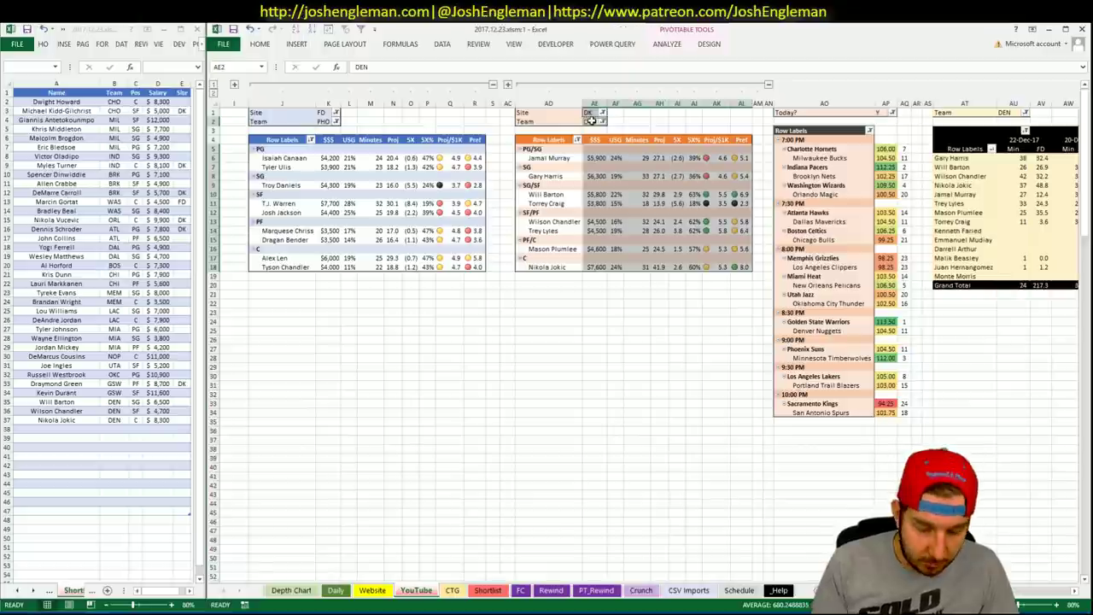
type("PHO")
key("Tab")
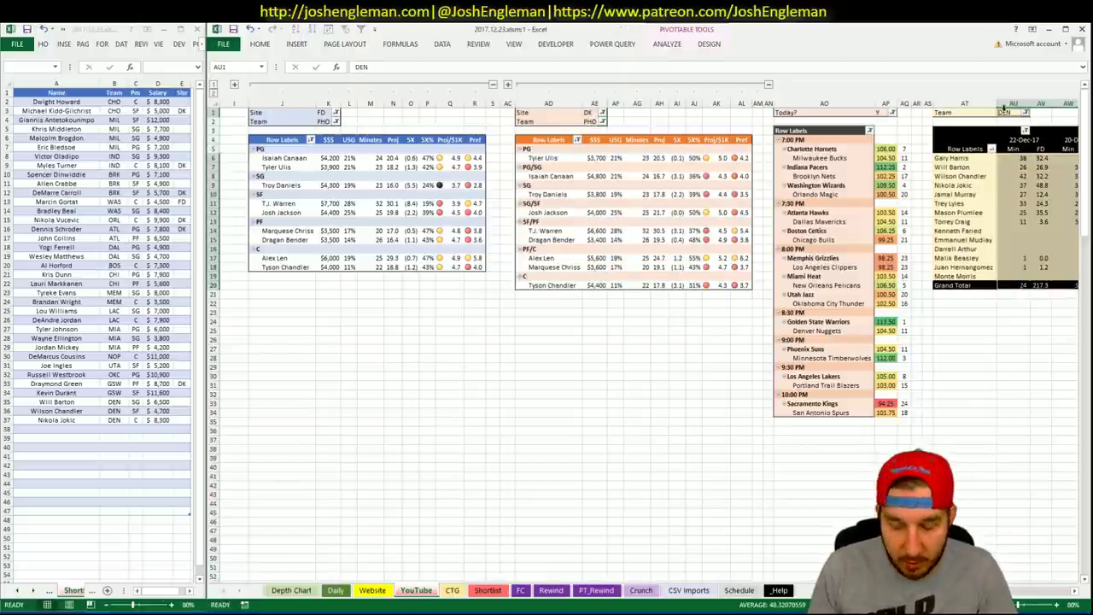
Step: Set the game log's team filter to PHO
left_click(1005, 113)
key("alt+Down")
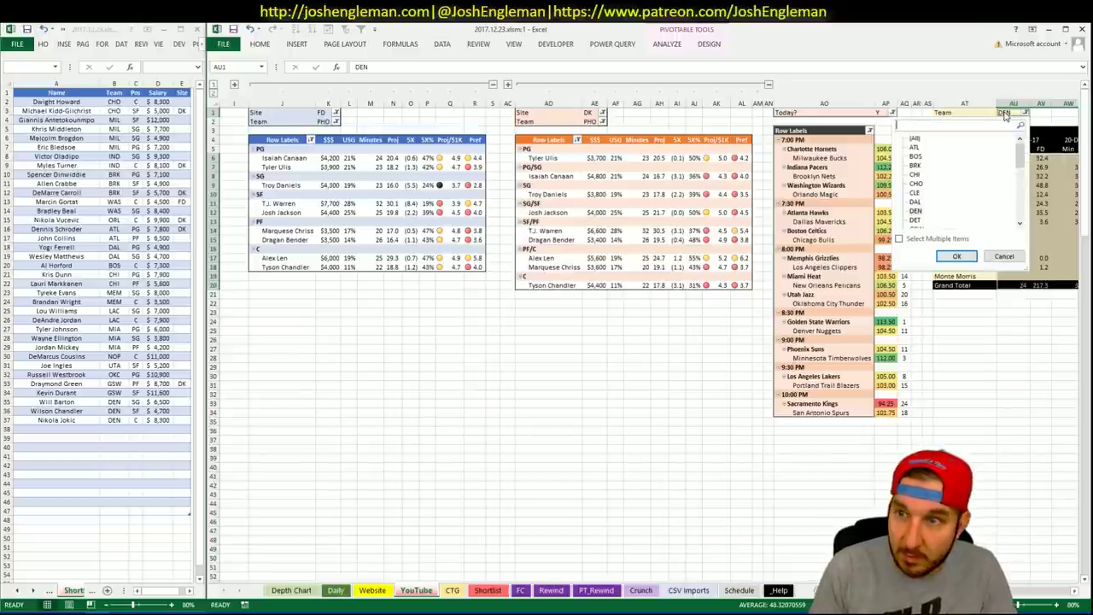
key("Escape")
key("Left")
key("Right")
type("PHO")
key("Tab")
key("Return")
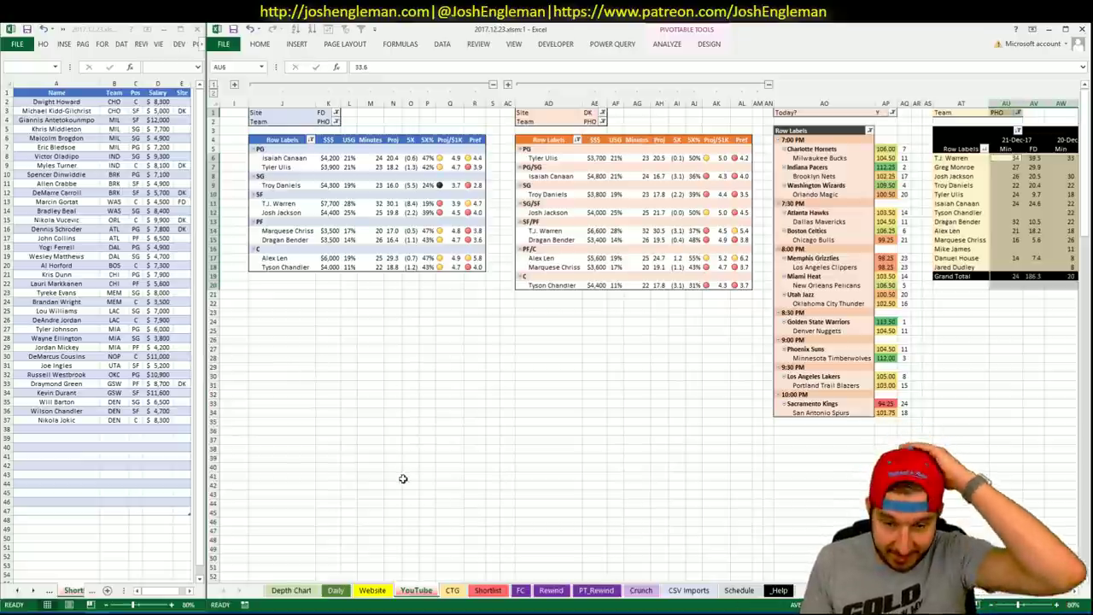
Step: Open the CTG sheet and set the opponent to MIN
left_click(452, 591)
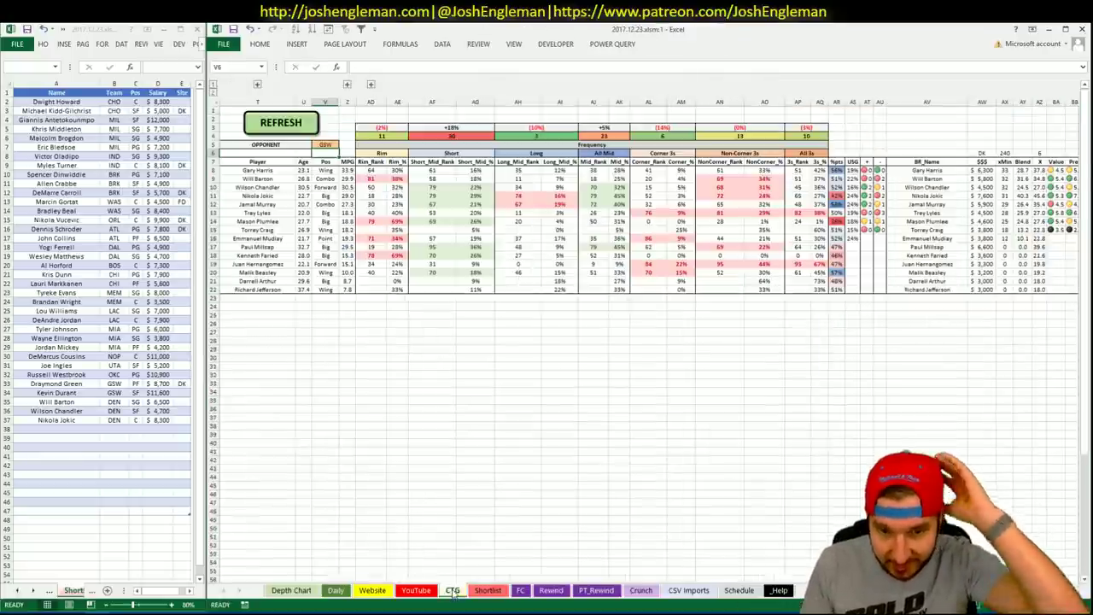
left_click(321, 143)
type("MIN")
key("Return")
Step: Switch to Cleaning the Glass in the browser and open the Phoenix Suns stats page
key("alt+Tab")
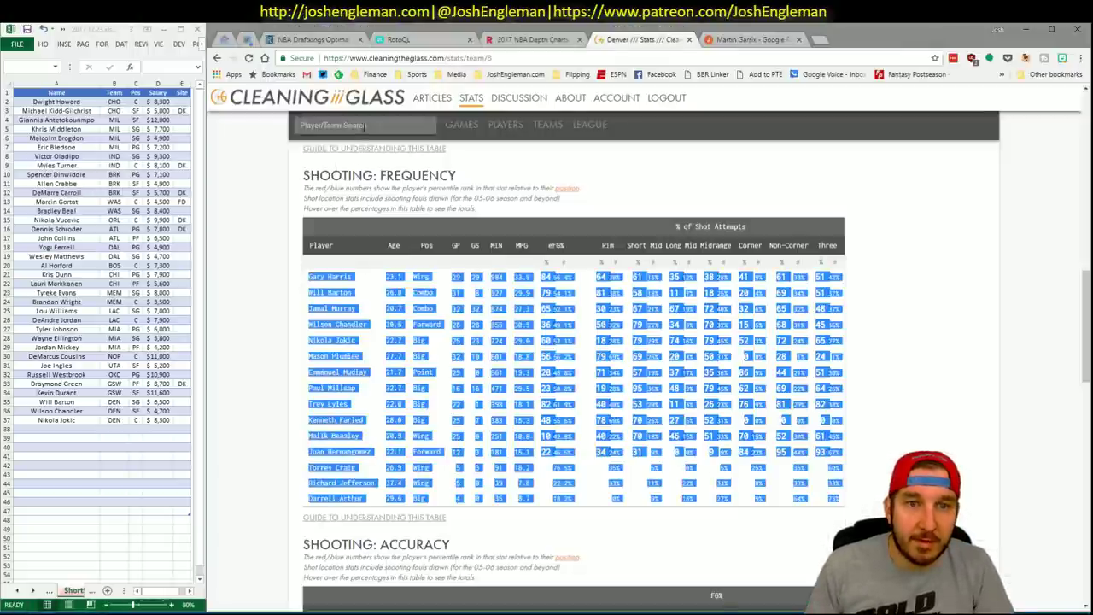
left_click(365, 126)
type("Phoenix Suns")
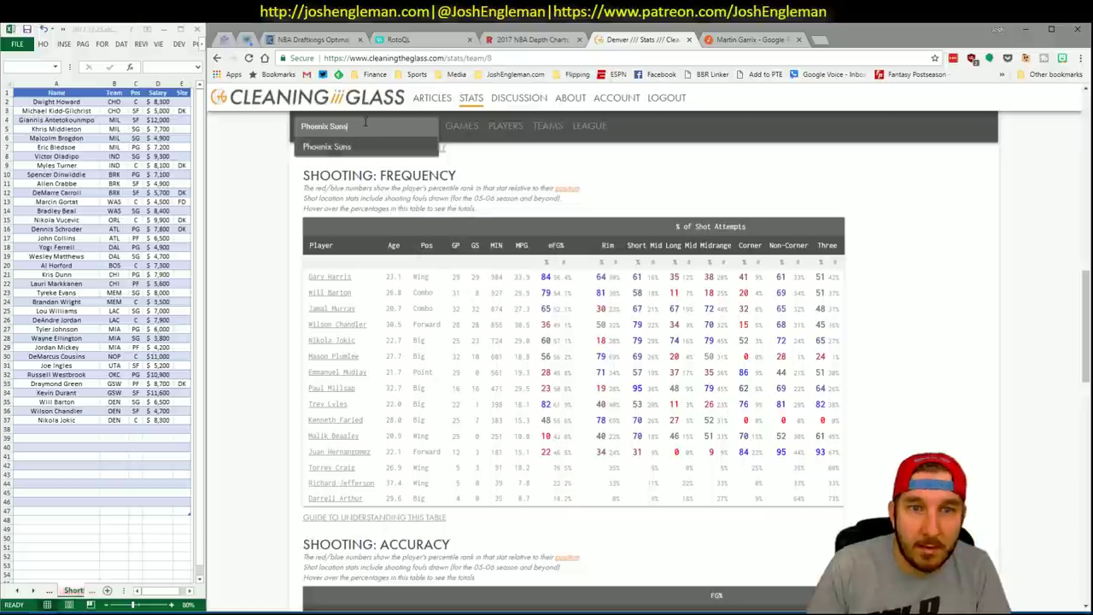
key("Return")
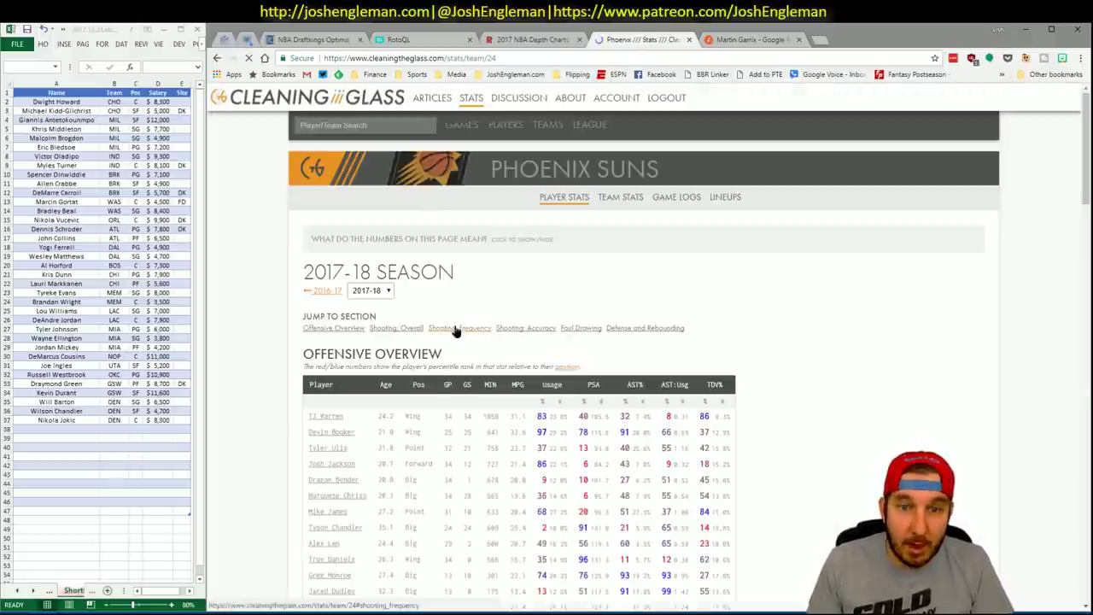
Step: Copy the Suns' Shooting: Frequency table rows and refresh the CTG sheet in Excel with them
left_click(455, 329)
left_click_drag(841, 502, 312, 282)
key("alt+Tab")
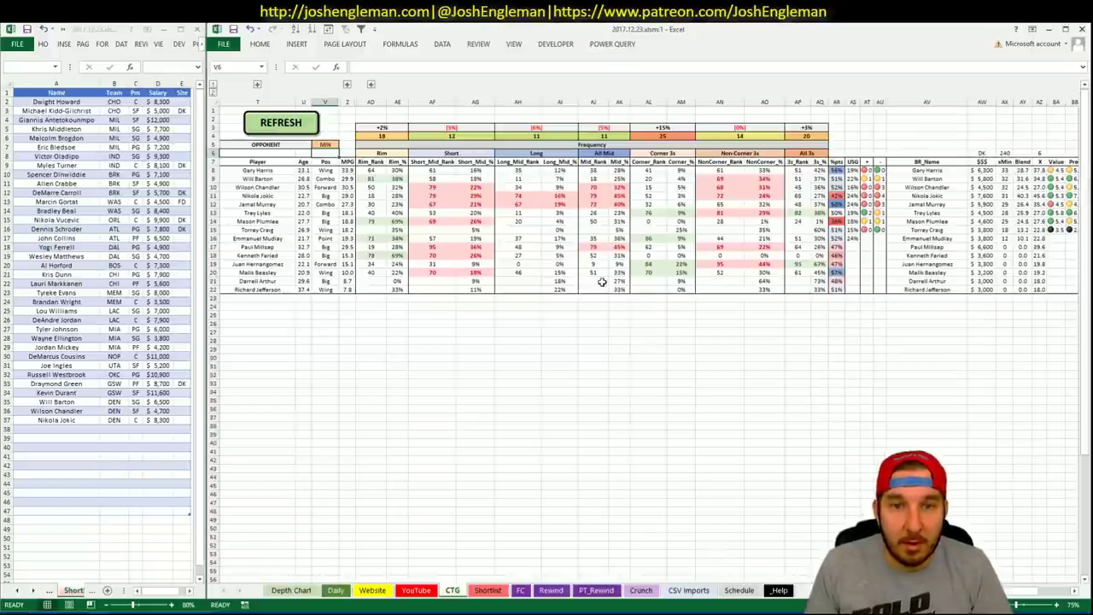
left_click(285, 119)
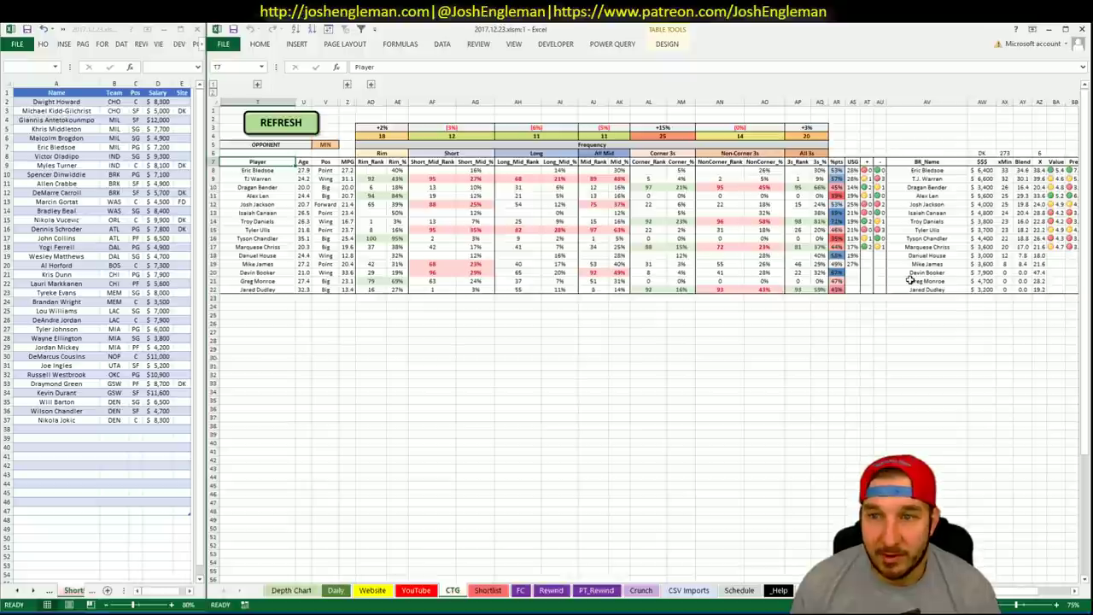
Step: Return to the YouTube sheet and review the PHO projections and game log
left_click(417, 590)
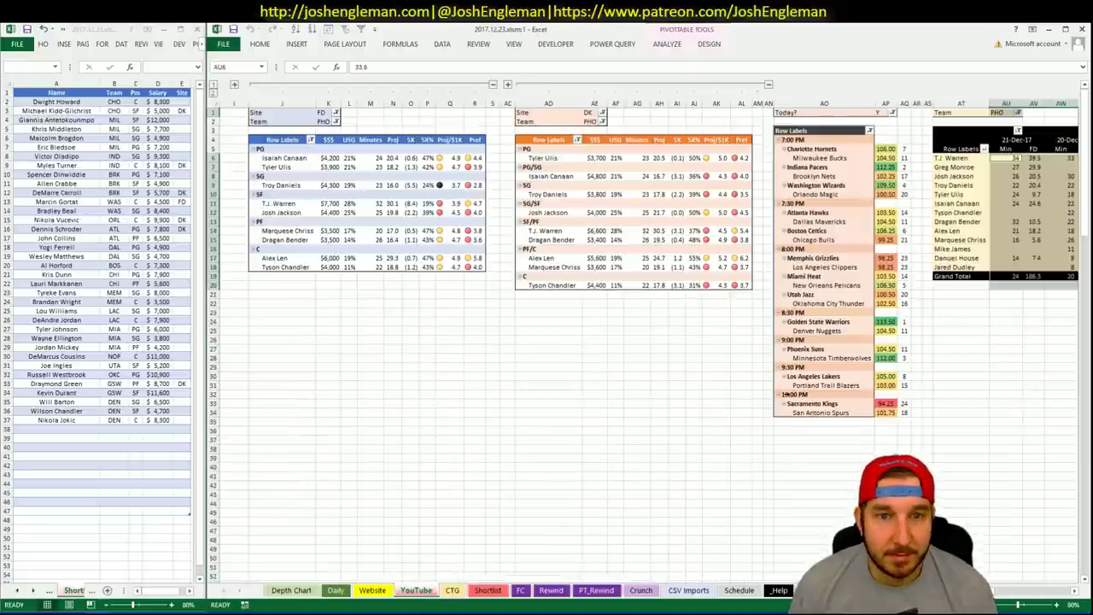
left_click(963, 522)
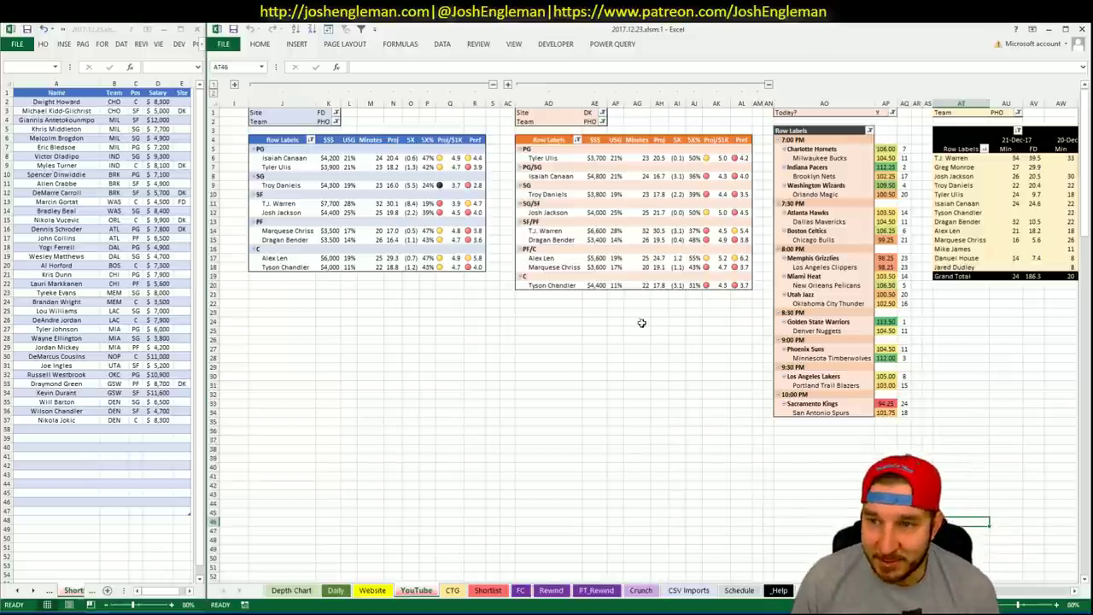
left_click(610, 363)
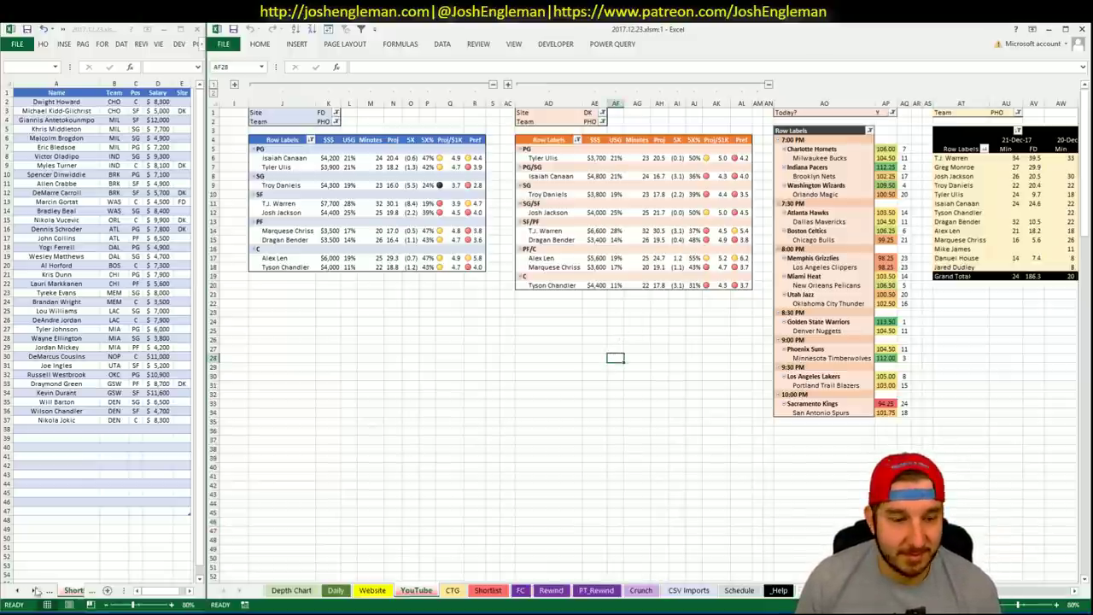
Step: Switch to Cleaning the Glass and open Dragan Bender's lineups from the Suns' shooting frequency table
key("alt+Tab")
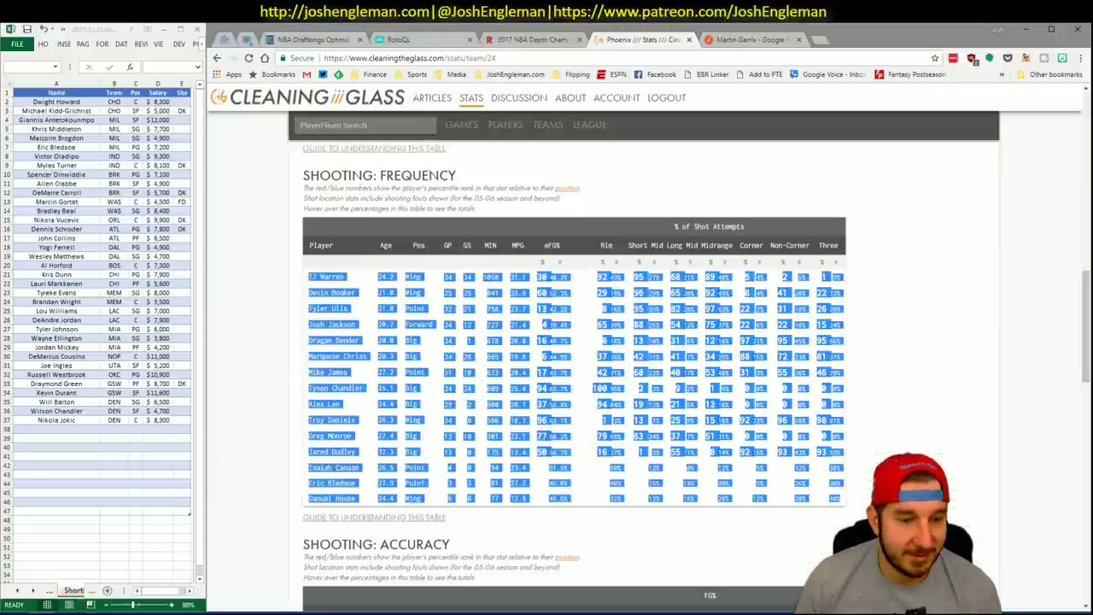
left_click(340, 341)
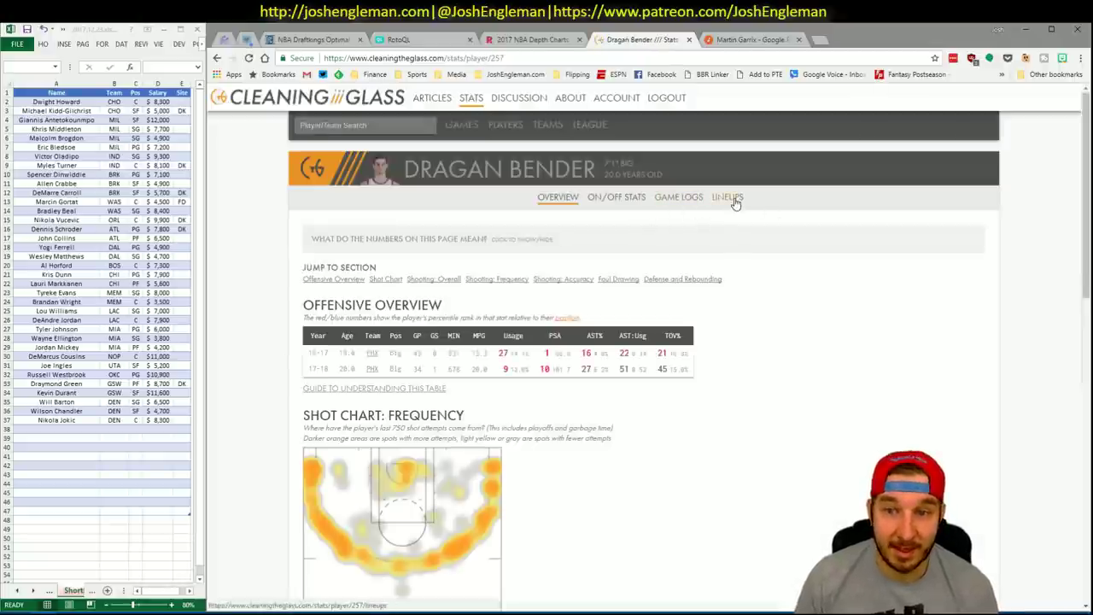
left_click(735, 201)
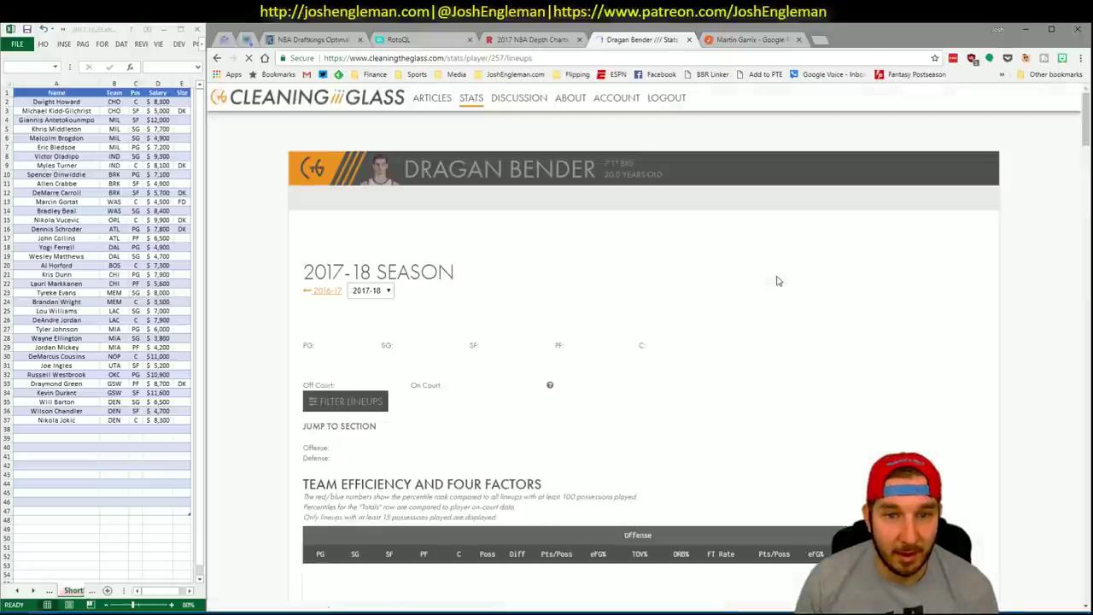
Step: Examine the efficiency and four factors of Dragan Bender's 2017-18 lineups
scroll(777, 281, "down", 2)
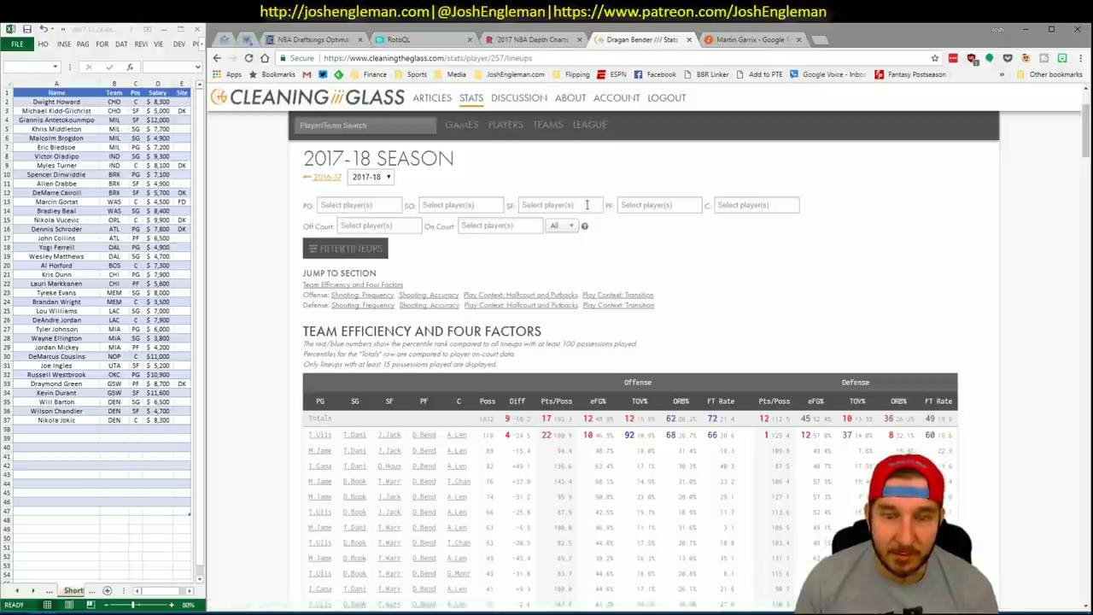
scroll(780, 266, "down", 4)
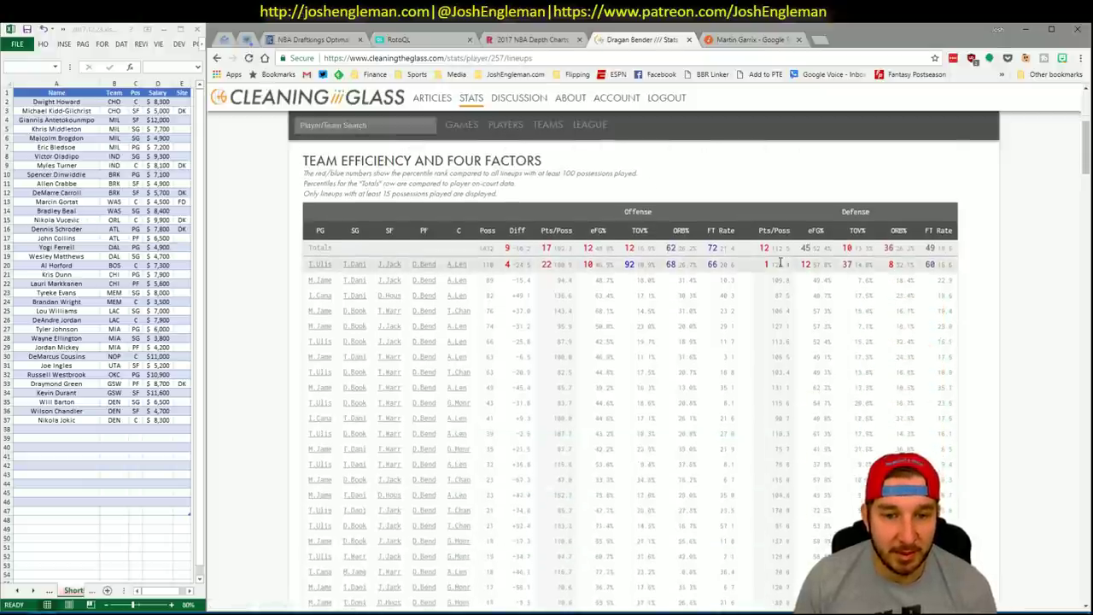
scroll(504, 407, "down", 1)
scroll(504, 407, "up", 5)
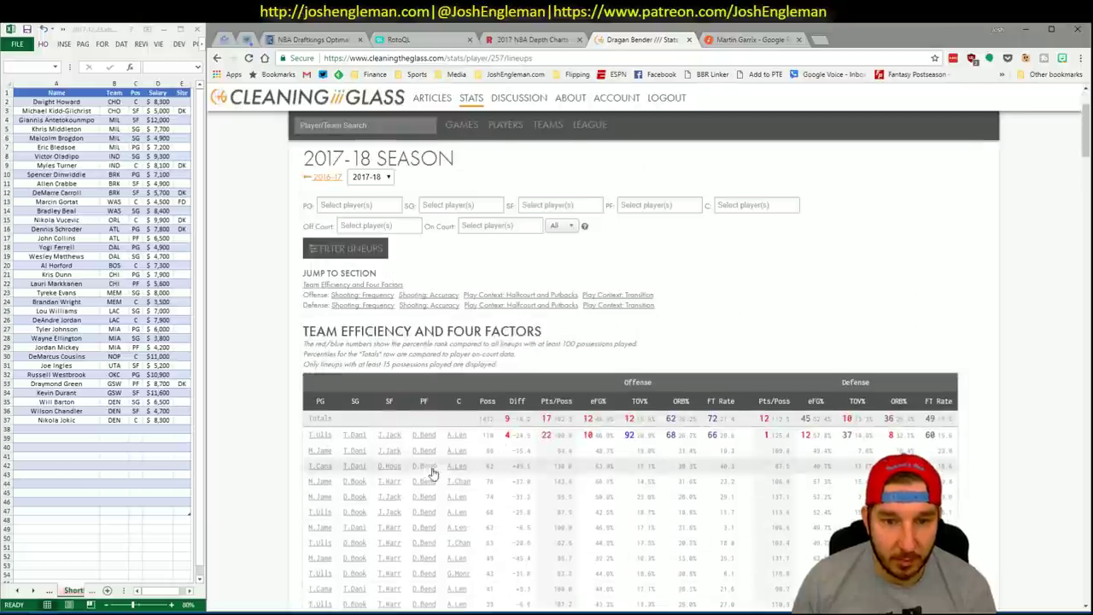
scroll(684, 336, "down", 1)
scroll(684, 336, "up", 1)
scroll(646, 338, "down", 2)
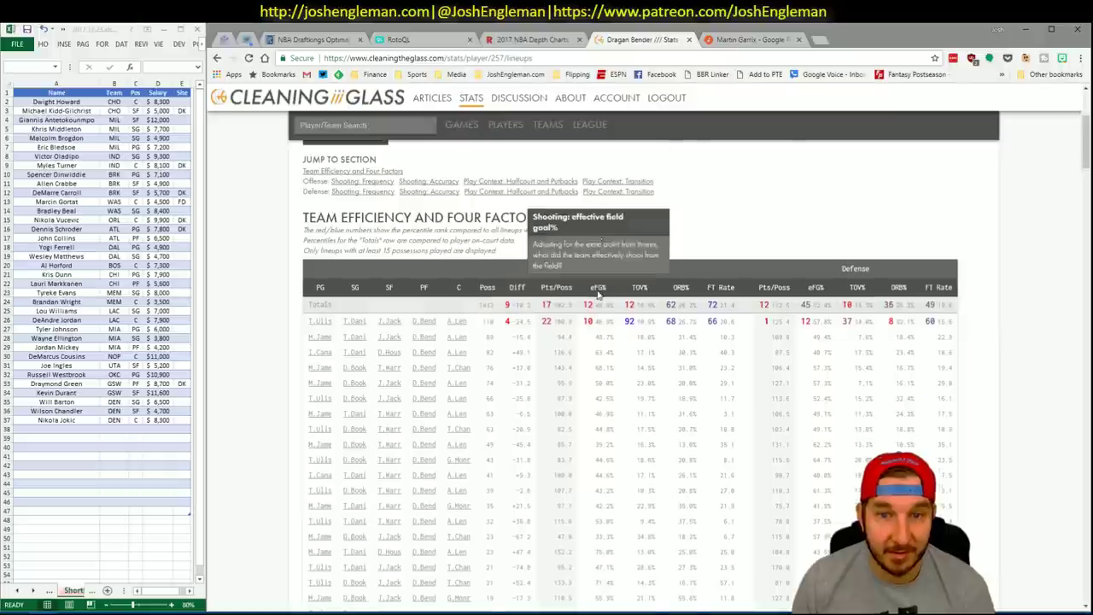
scroll(609, 315, "up", 1)
scroll(749, 300, "up", 2)
scroll(737, 305, "down", 2)
scroll(713, 308, "up", 3)
Step: Filter the lineups to those with Dragan Bender at center and review their efficiency and shooting frequency
left_click(727, 318)
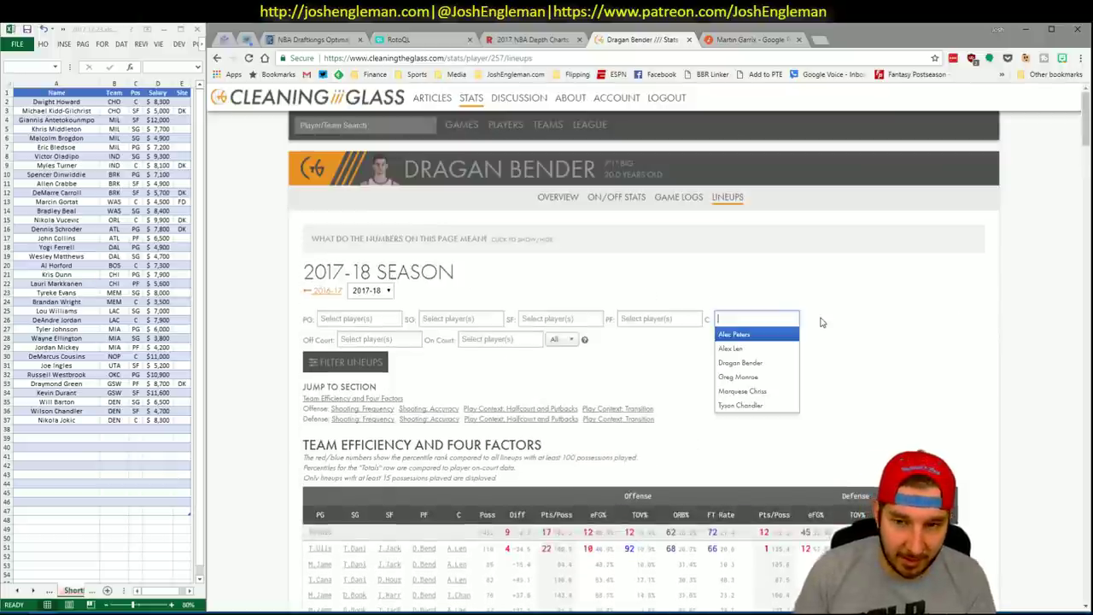
left_click(752, 362)
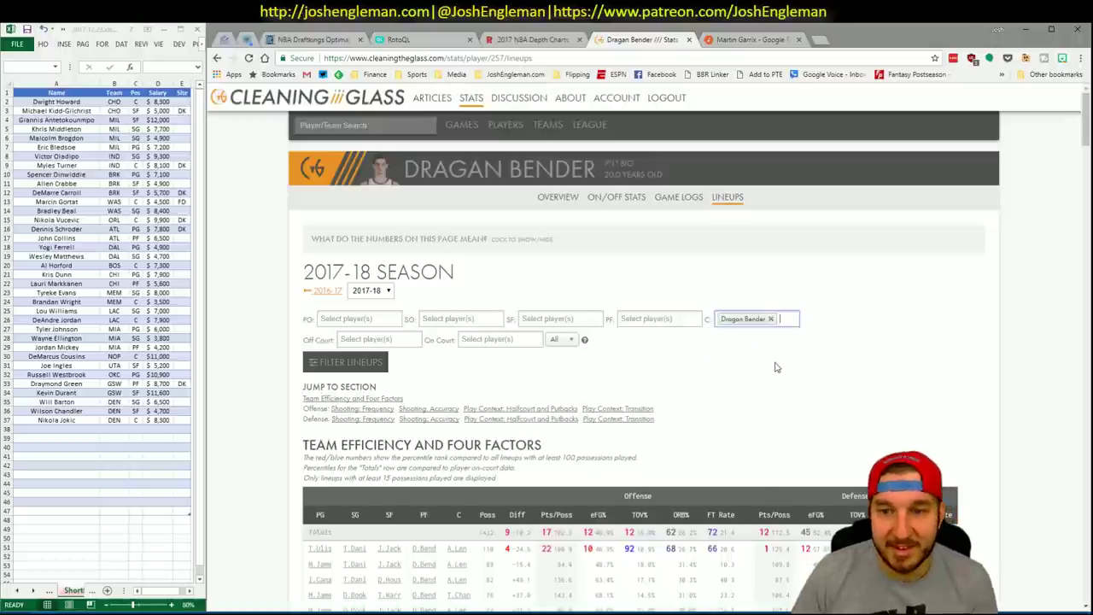
left_click(329, 362)
scroll(513, 427, "down", 3)
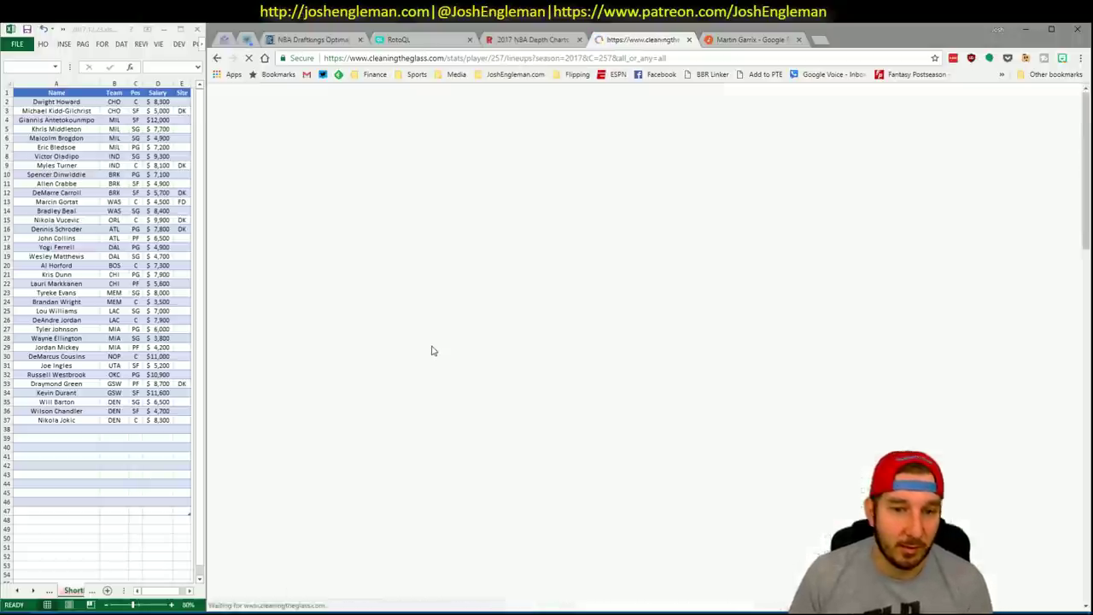
scroll(465, 429, "down", 3)
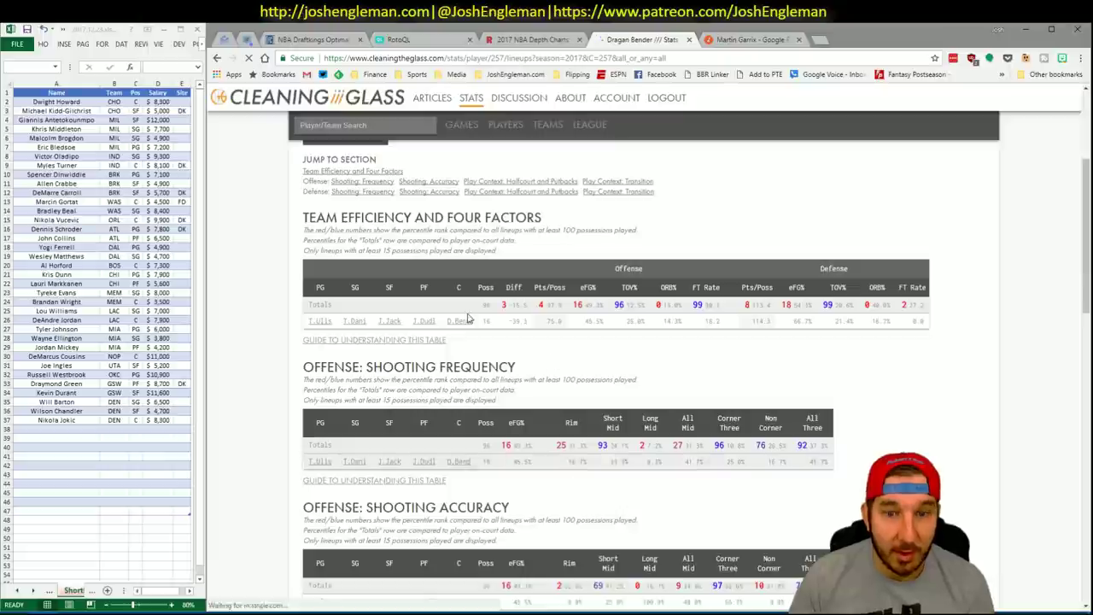
scroll(480, 341, "up", 1)
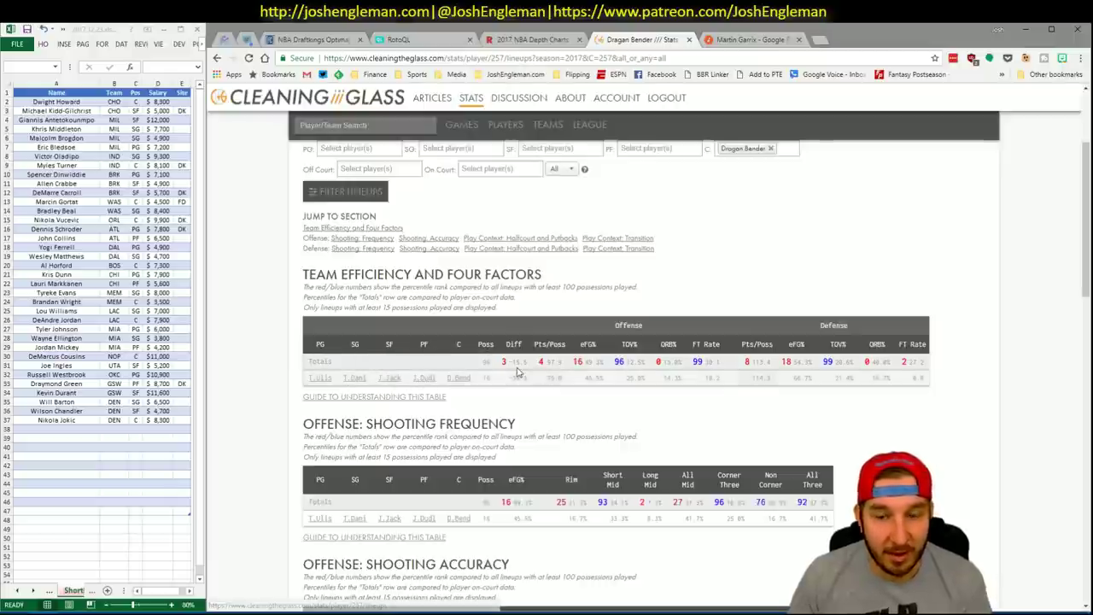
scroll(777, 237, "up", 2)
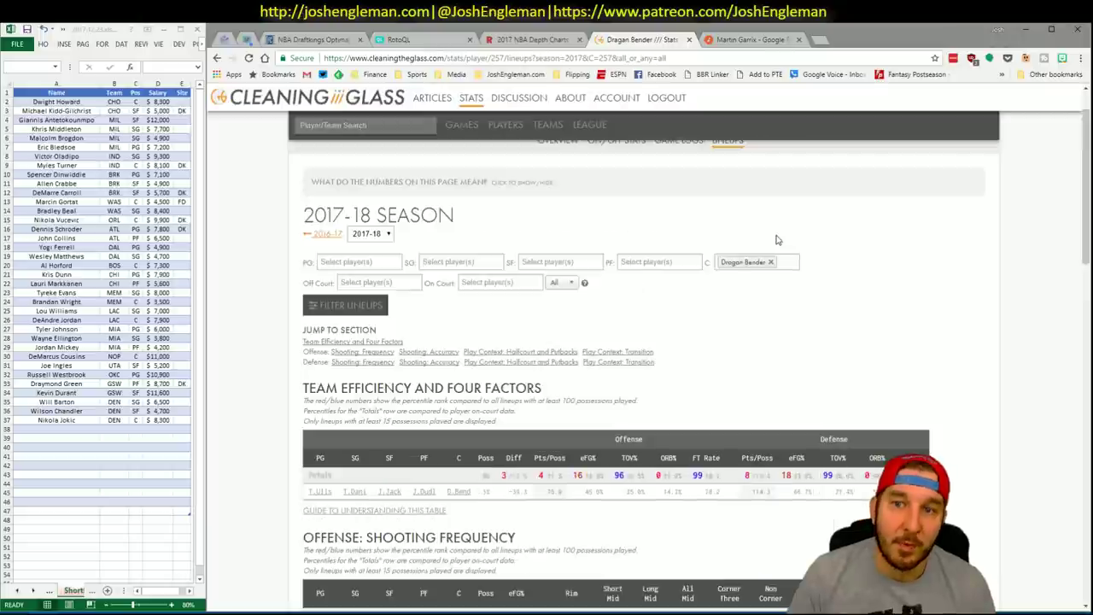
Step: Clear Dragan Bender from the center filter and return to the YouTube sheet in Excel
left_click(770, 263)
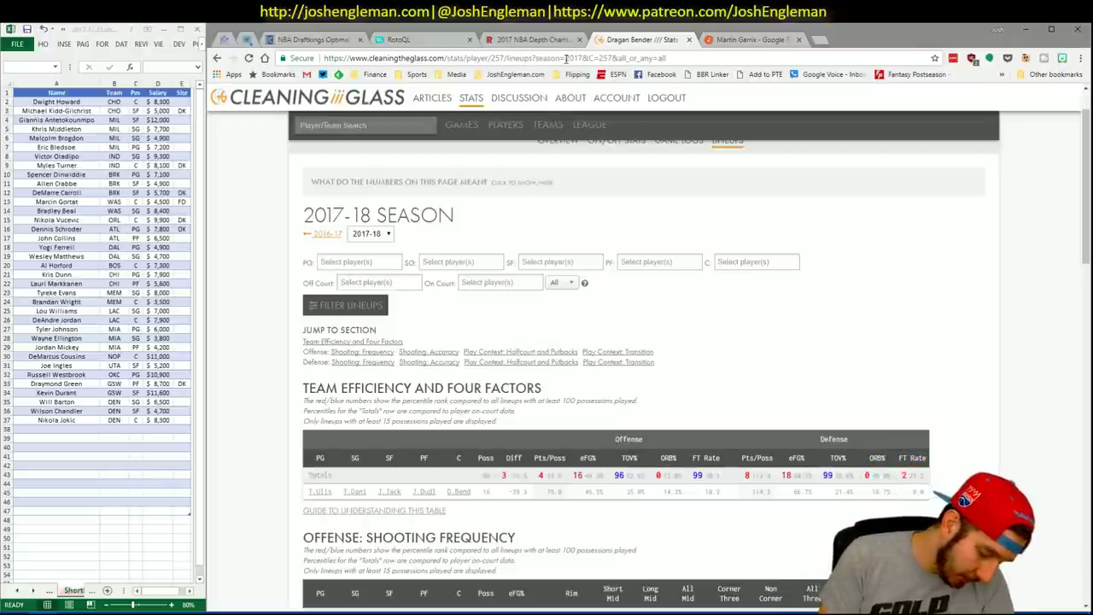
left_click(661, 15)
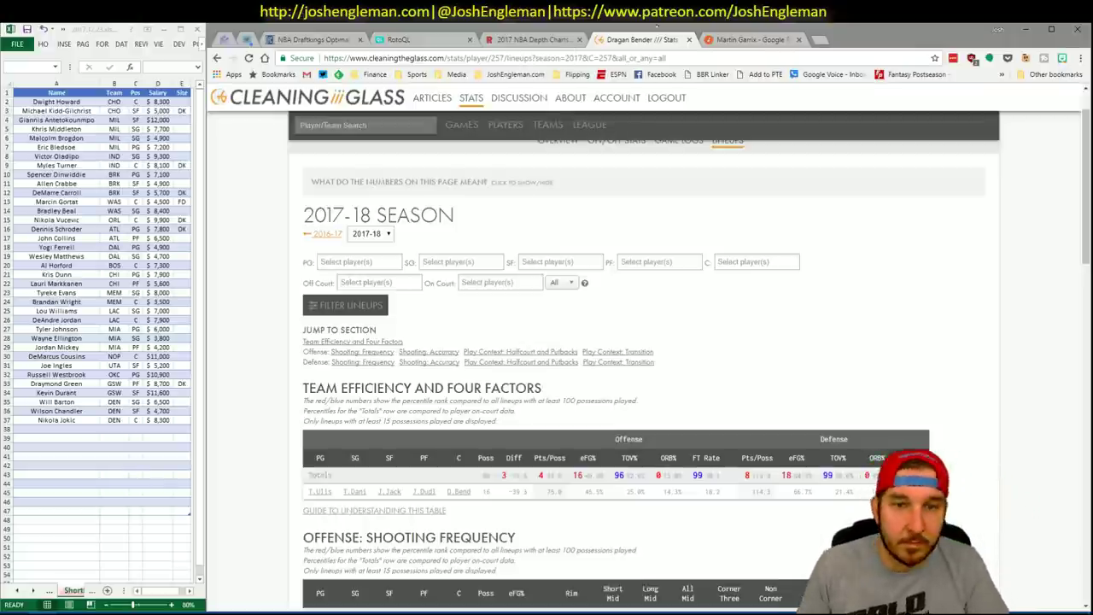
left_click(623, 466)
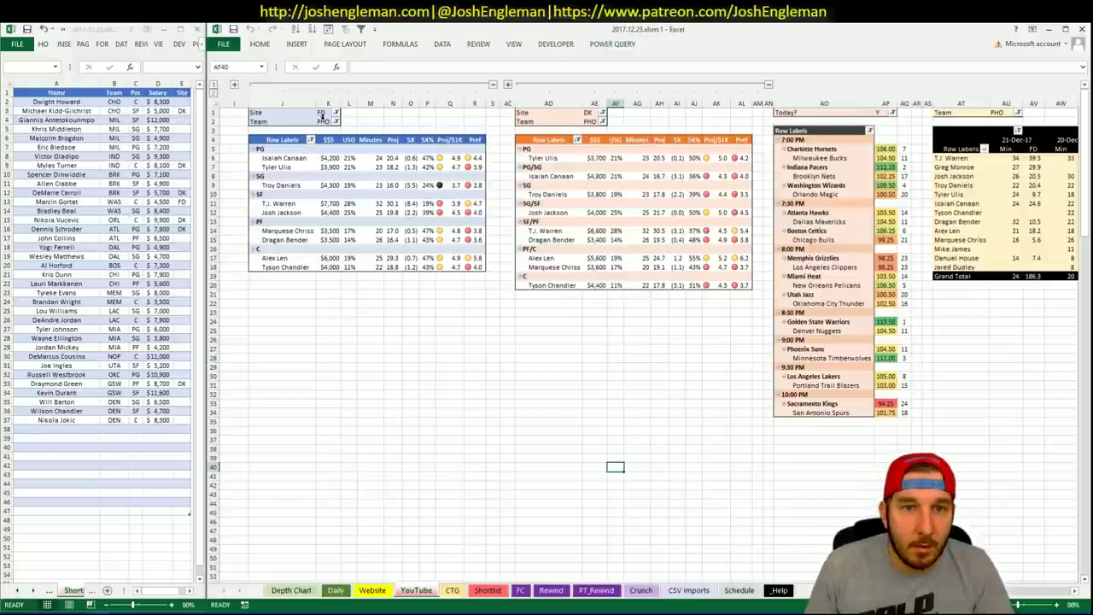
Step: Filter both the FD and DK projection tables on the YouTube sheet to team MIN
left_click(323, 121)
type("MIN")
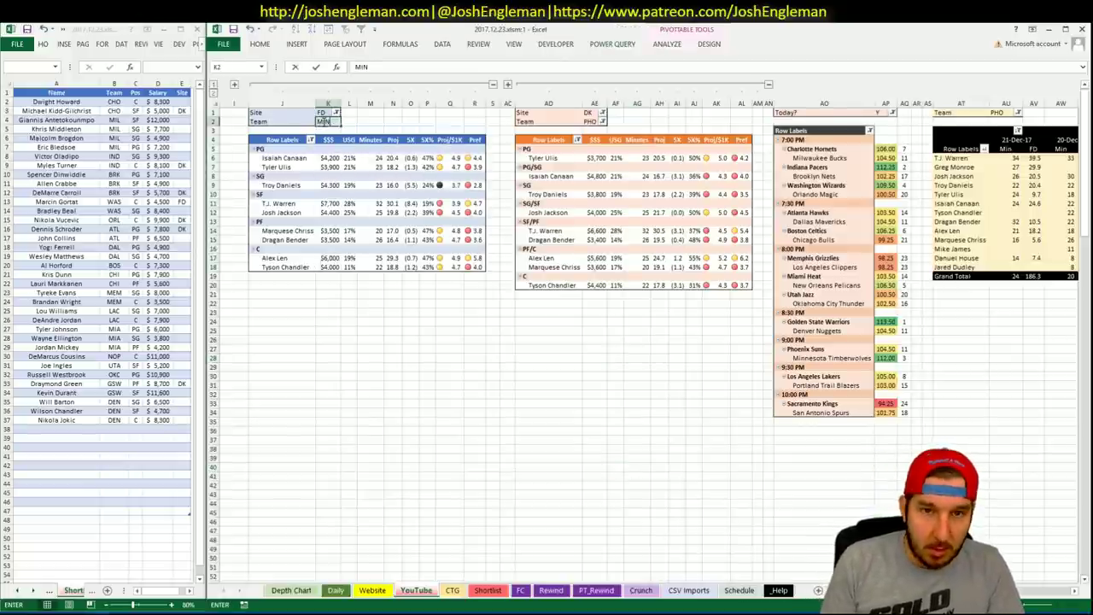
key("Return")
left_click(603, 122)
type("MIN")
key("Return")
Step: Switch to Cleaning the Glass and open the Minnesota Timberwolves team page
key("alt+Tab")
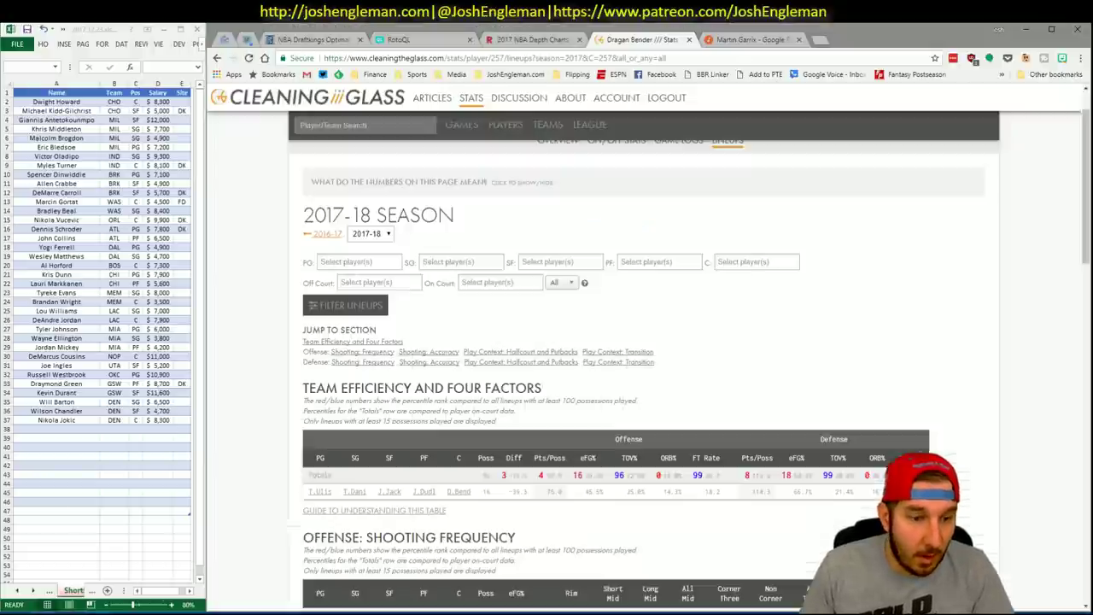
left_click(354, 126)
type("to")
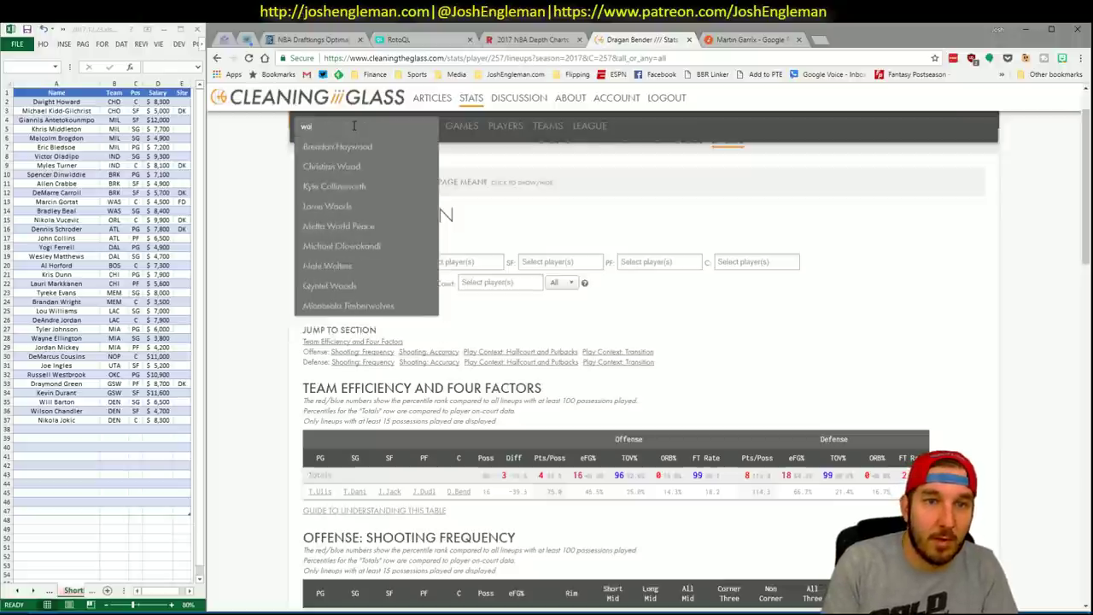
type("lve")
key("Down")
key("Return")
key("alt+Tab")
key("alt+Tab")
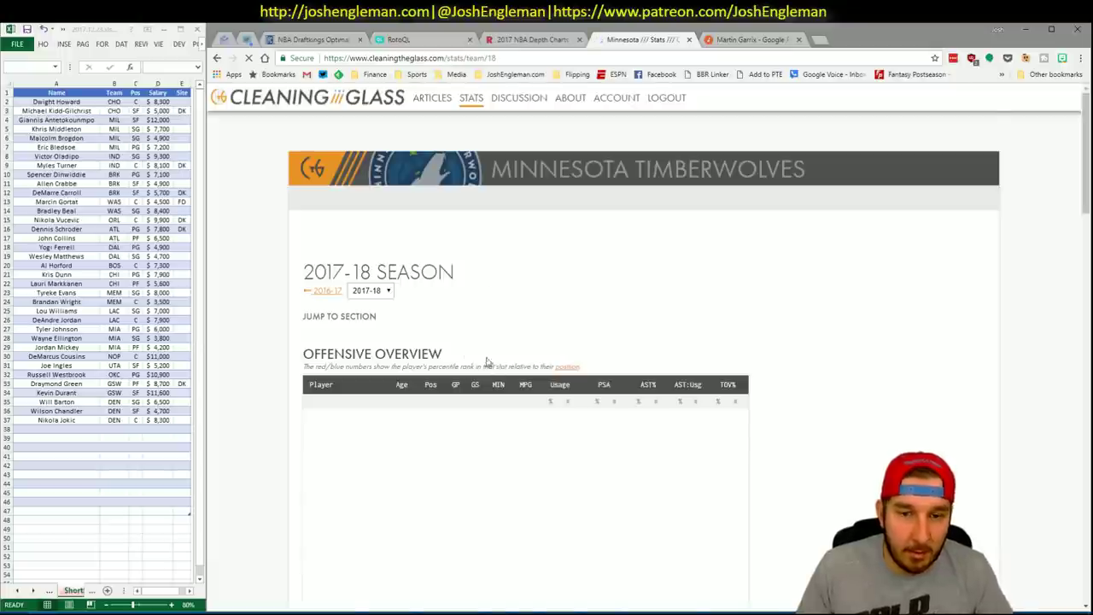
Step: Copy the Timberwolves' shooting frequency table from Cleaning the Glass and refresh the CTG sheet in Excel with it
scroll(479, 340, "down", 6)
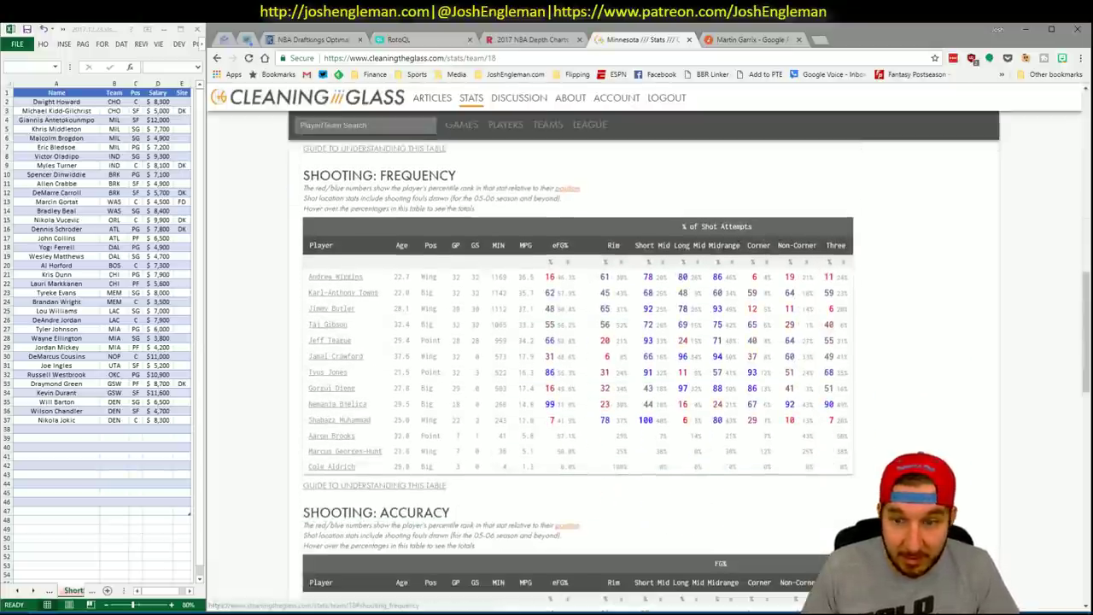
left_click_drag(852, 472, 298, 273)
key("alt+Tab")
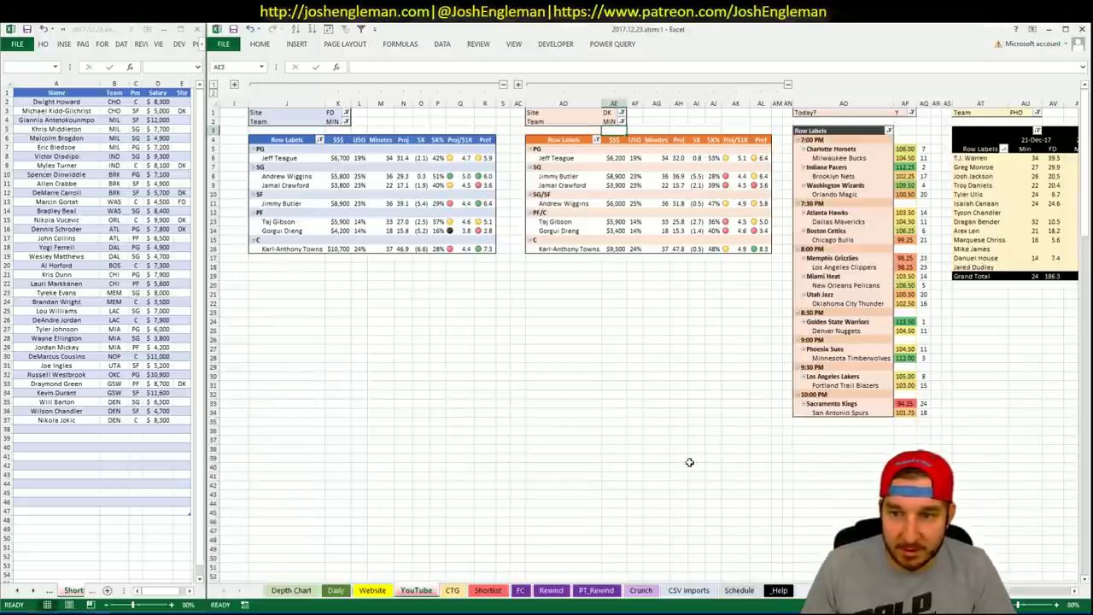
left_click(451, 590)
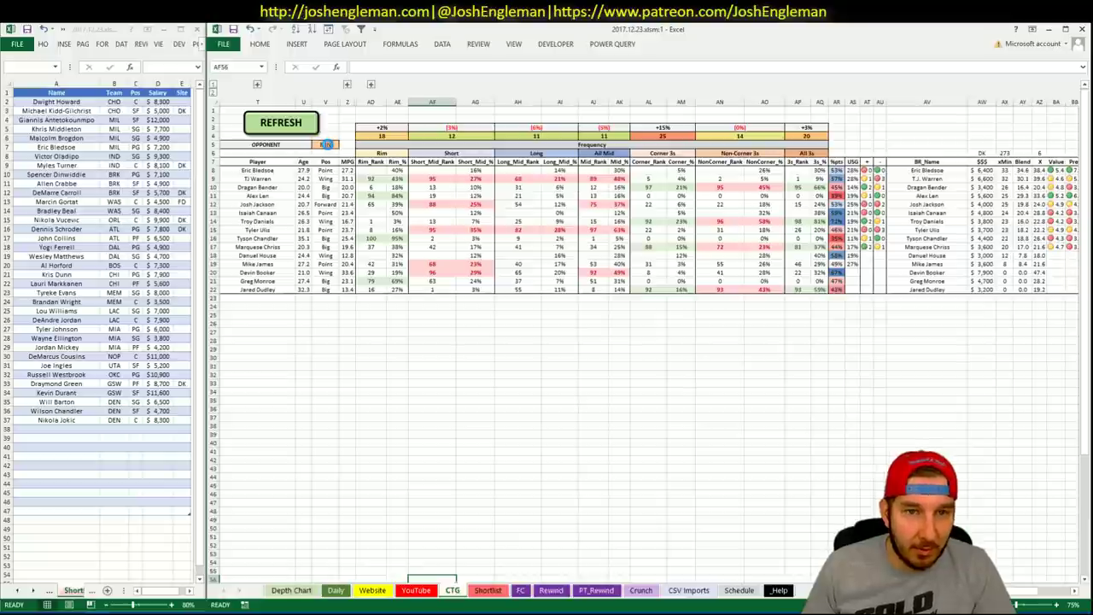
left_click(325, 145)
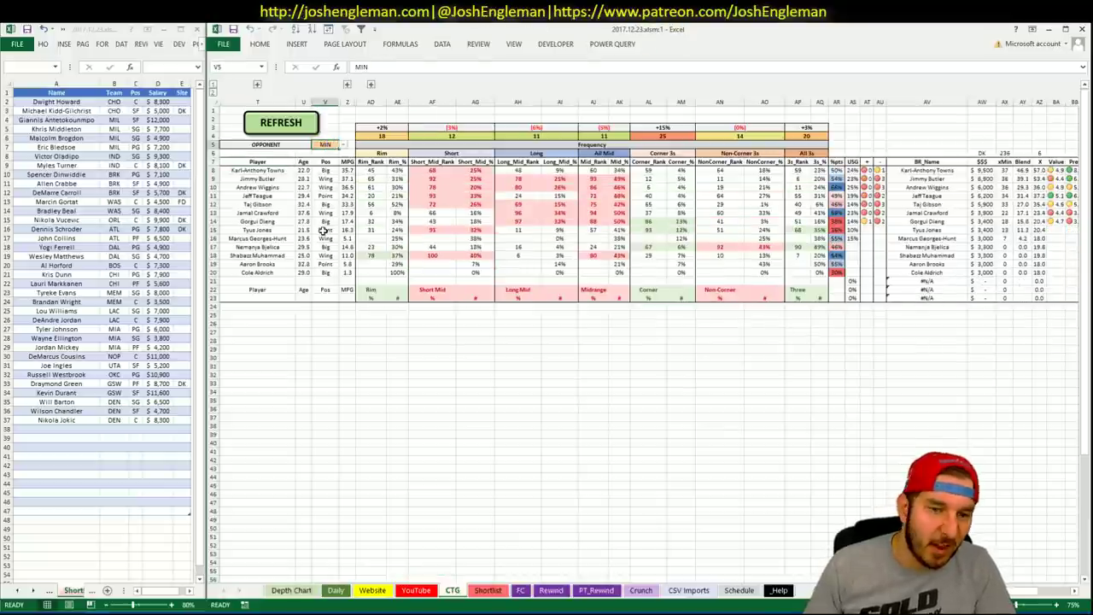
key("alt+Tab")
left_click_drag(858, 475, 355, 285)
key("alt+Tab")
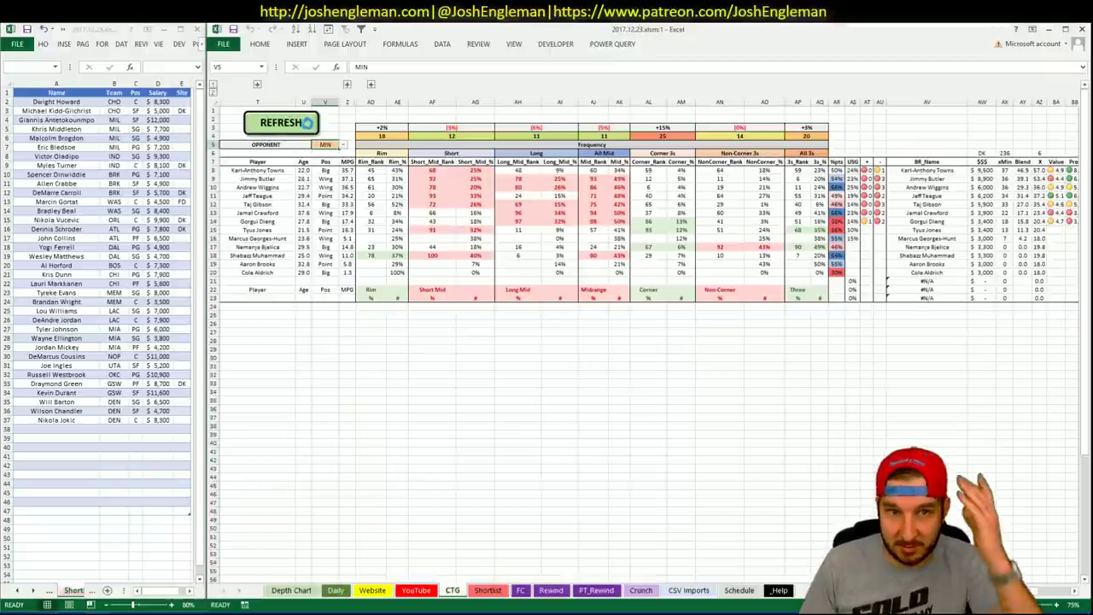
left_click(310, 122)
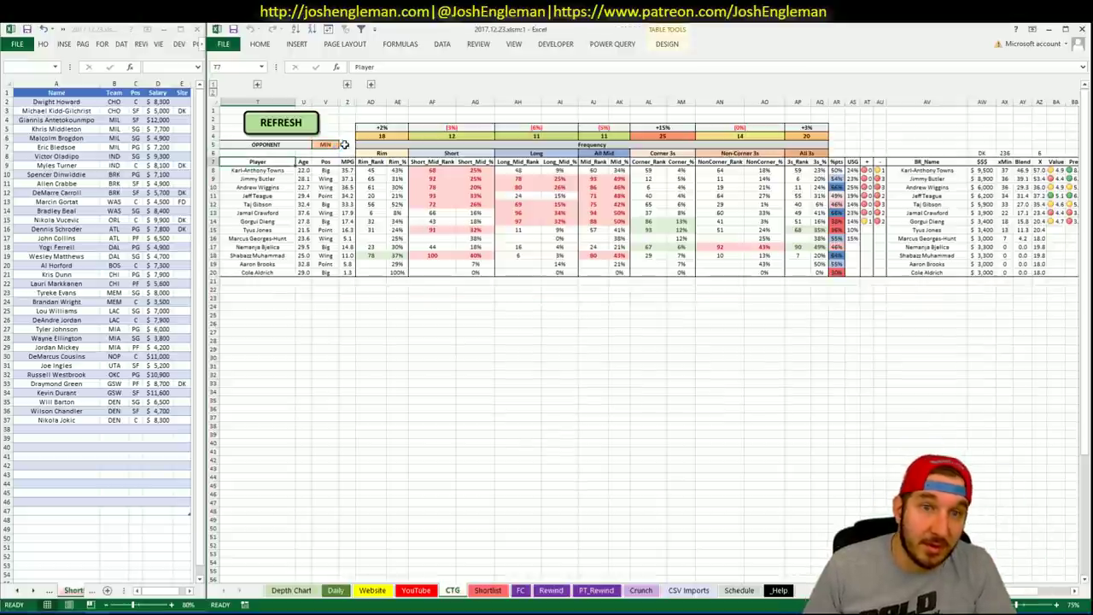
Step: Set the CTG sheet's opponent to PHO to compare the Timberwolves' shooting with the Suns' defense
left_click(329, 145)
type("PHO")
key("Return")
left_click(339, 152)
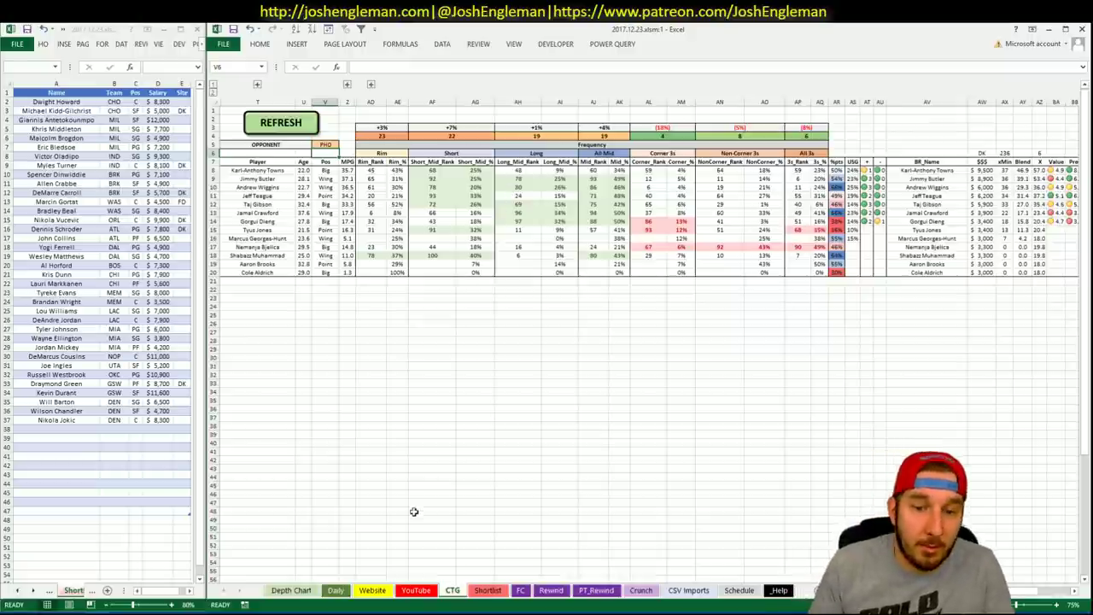
Step: Return to the YouTube sheet and add Karl-Anthony Towns to the first empty row of the shortlist
left_click(430, 591)
left_click(579, 385)
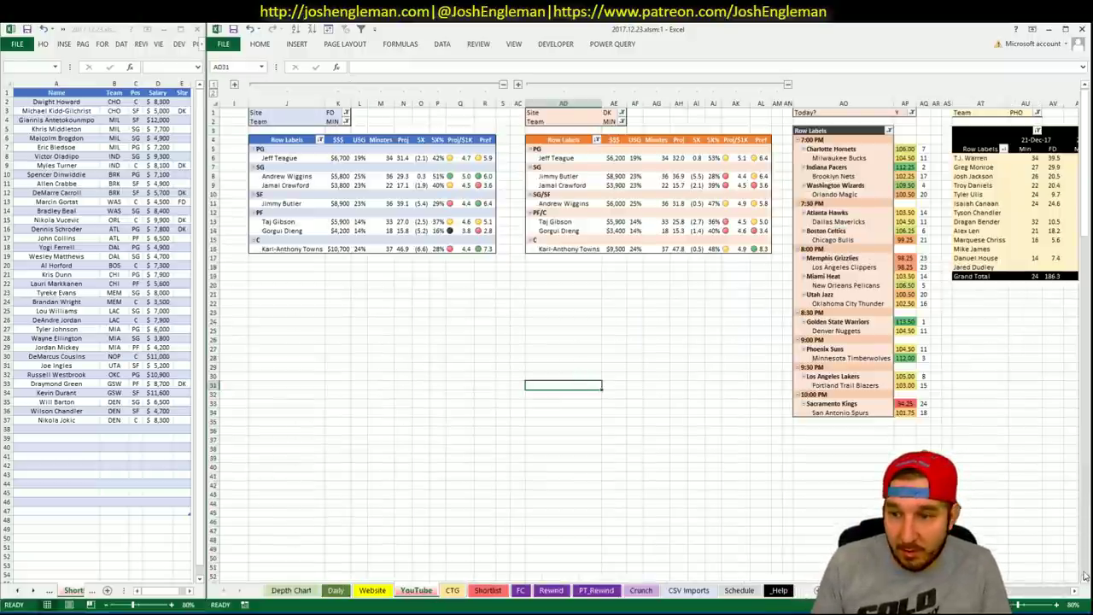
left_click(1075, 590)
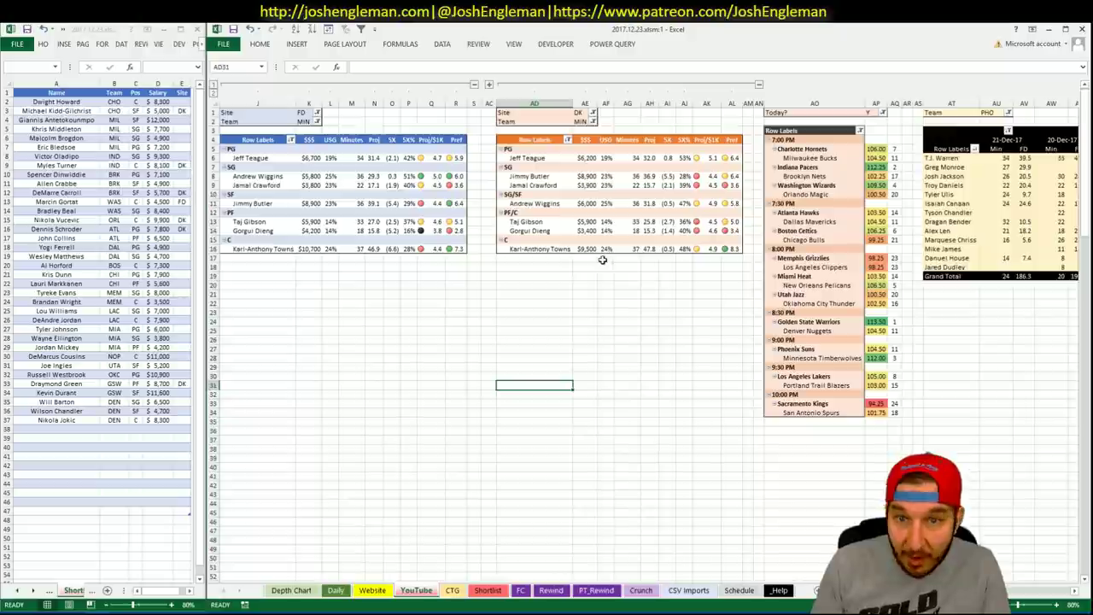
left_click(471, 350)
left_click(81, 428)
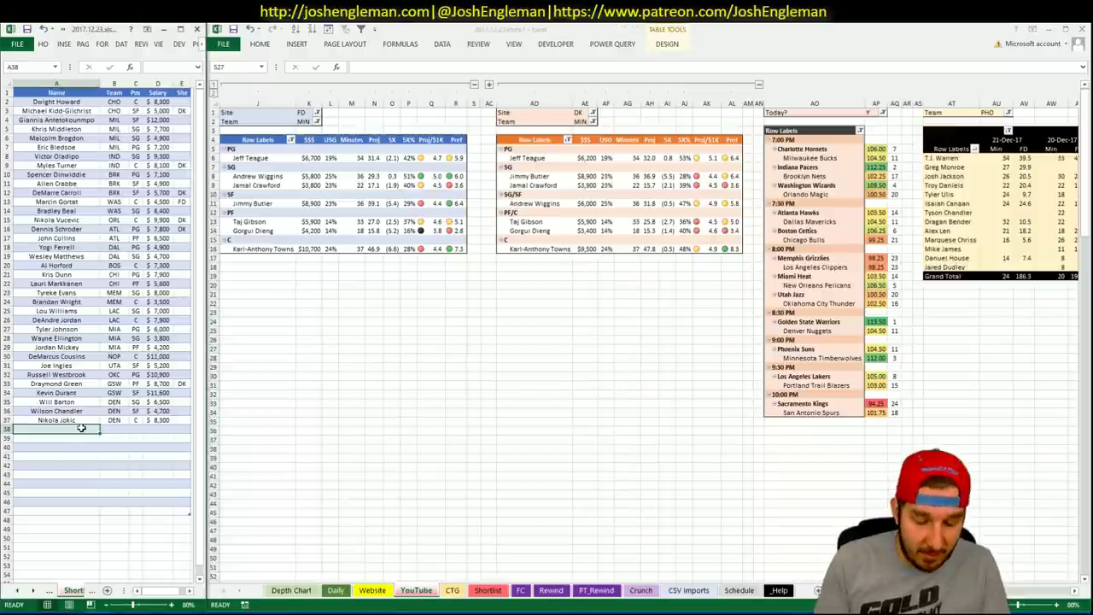
type("Karl-Anthony Towns")
key("Return")
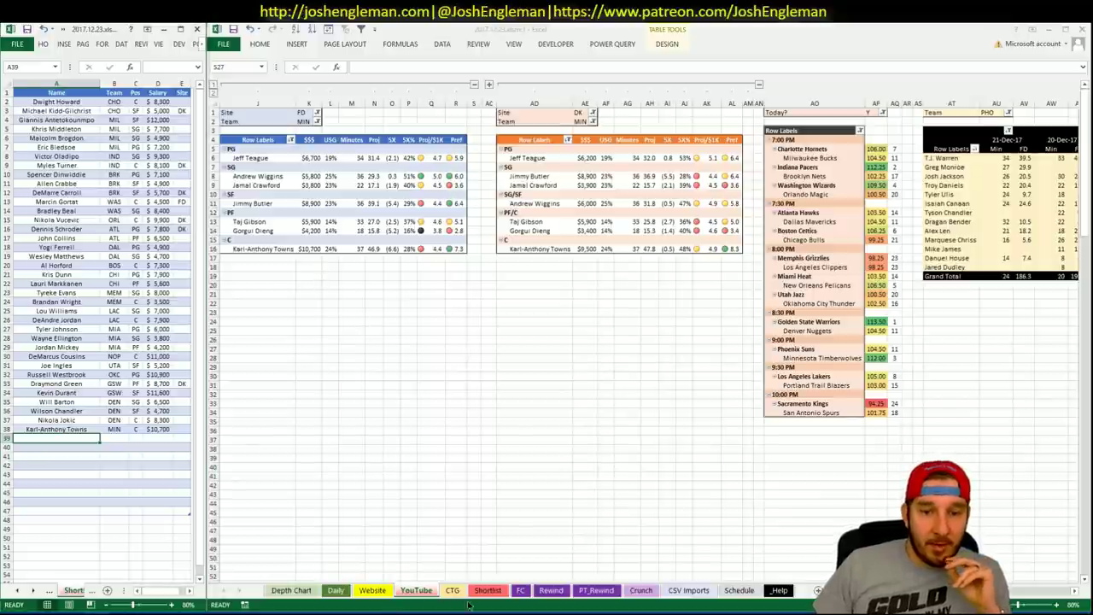
Step: Review the Timberwolves' shooting matchups on the CTG sheet and their projections on the Daily sheet, returning to the YouTube sheet
left_click(418, 591)
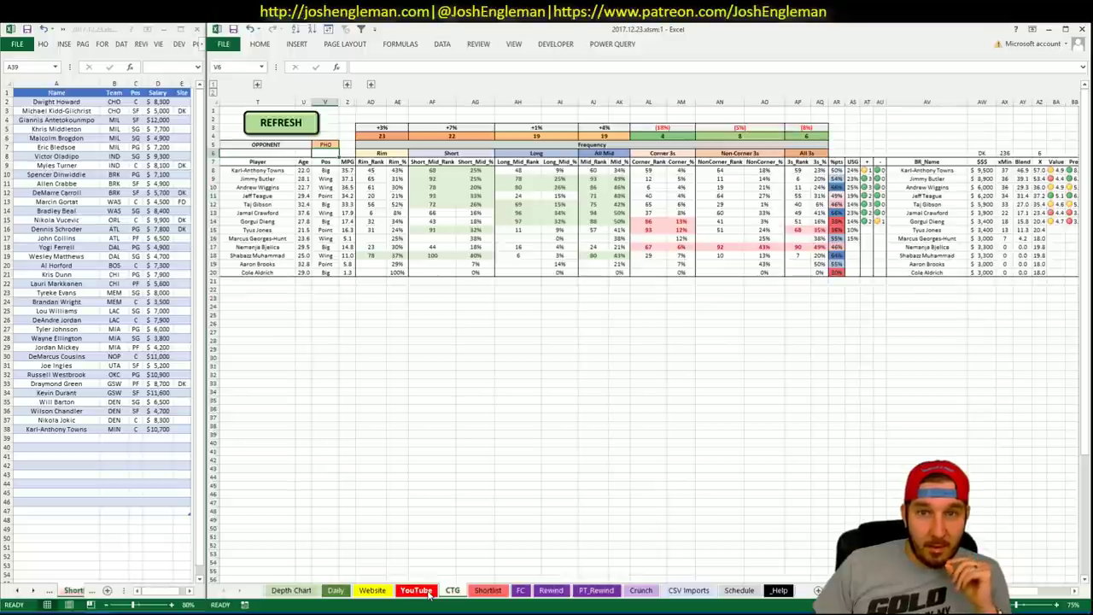
left_click(421, 596)
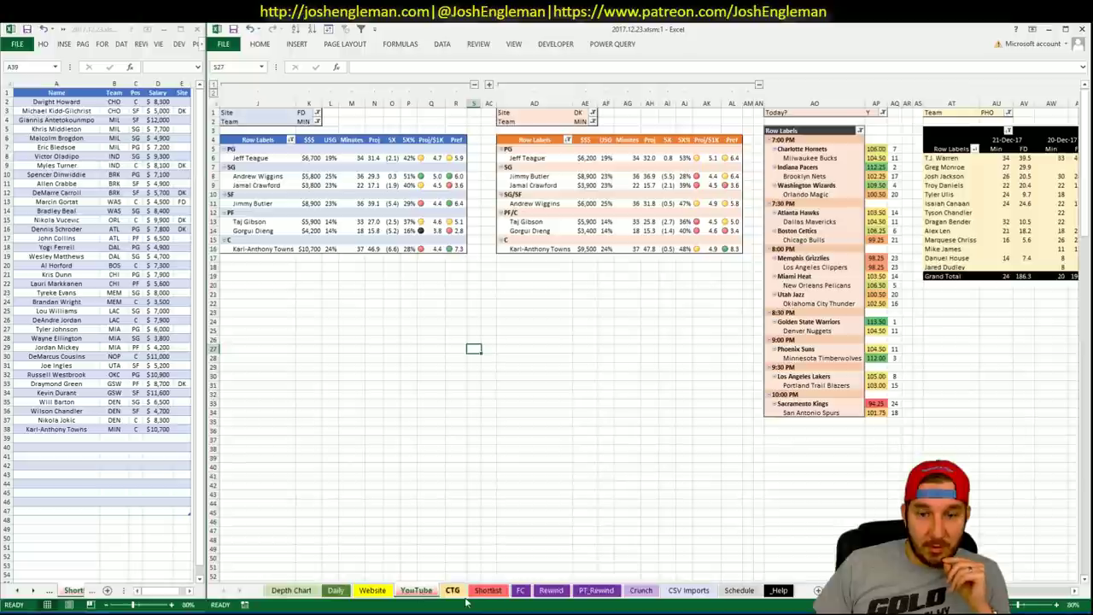
left_click(475, 595)
left_click(458, 596)
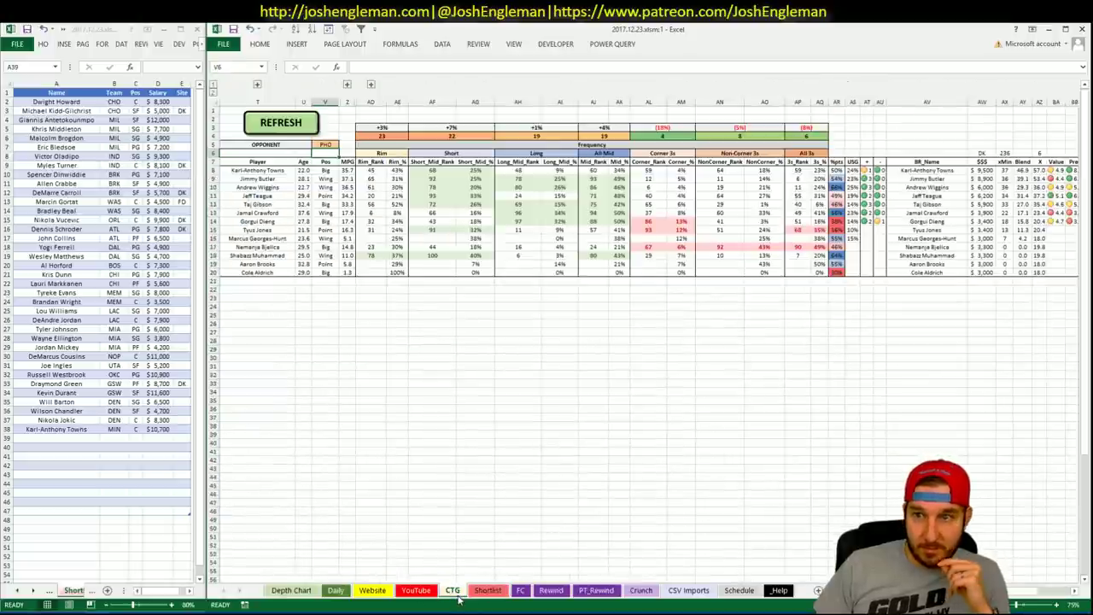
left_click(336, 590)
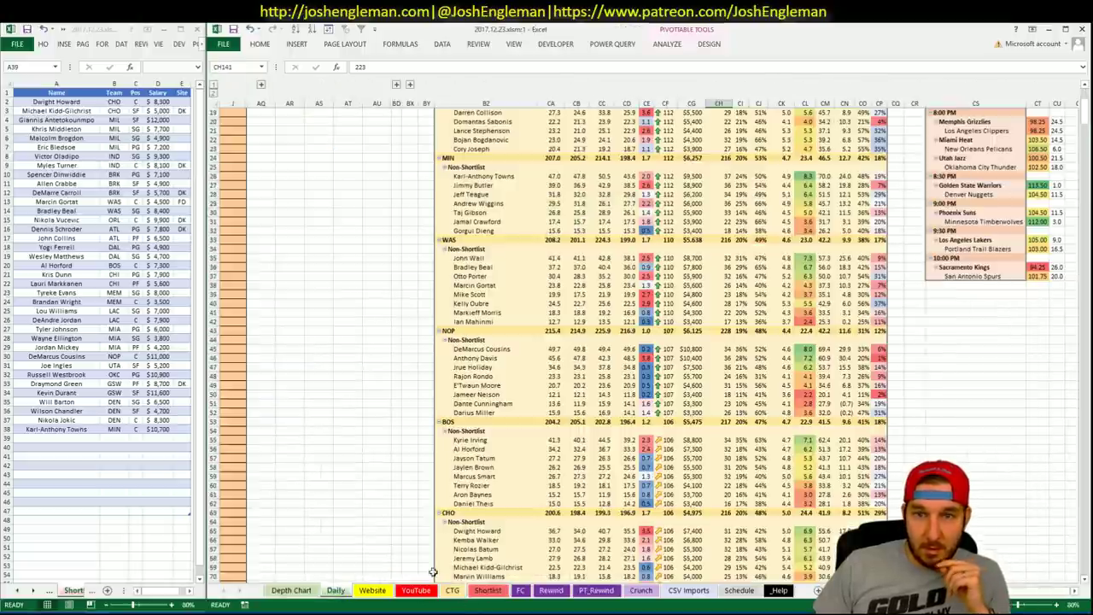
left_click(417, 592)
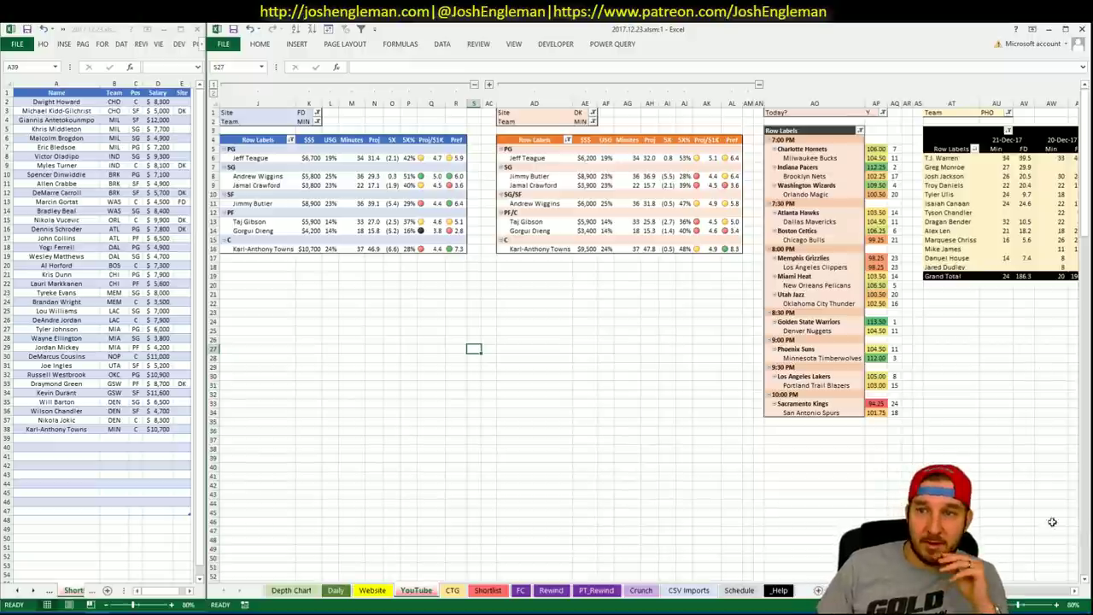
Step: Filter the game log table on the YouTube sheet to team MIN
left_click(987, 110)
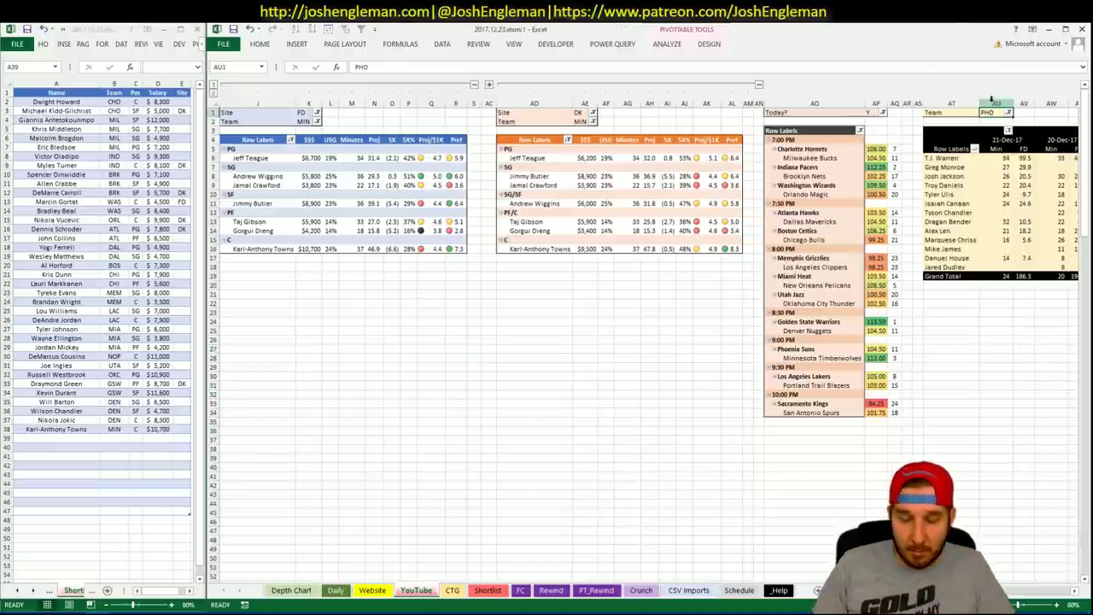
key("ctrl+n")
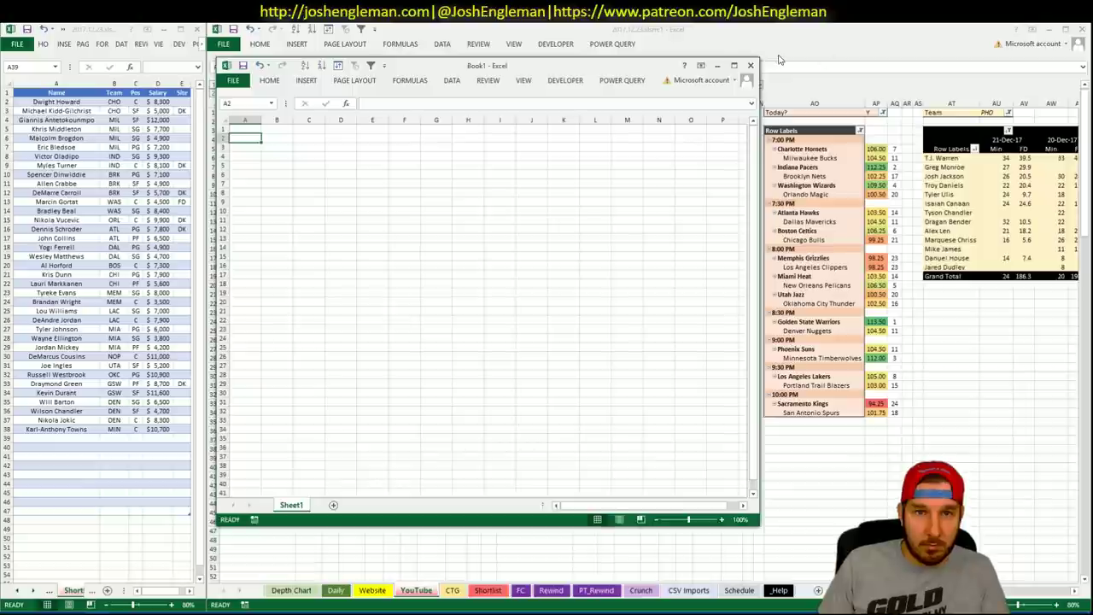
left_click(752, 65)
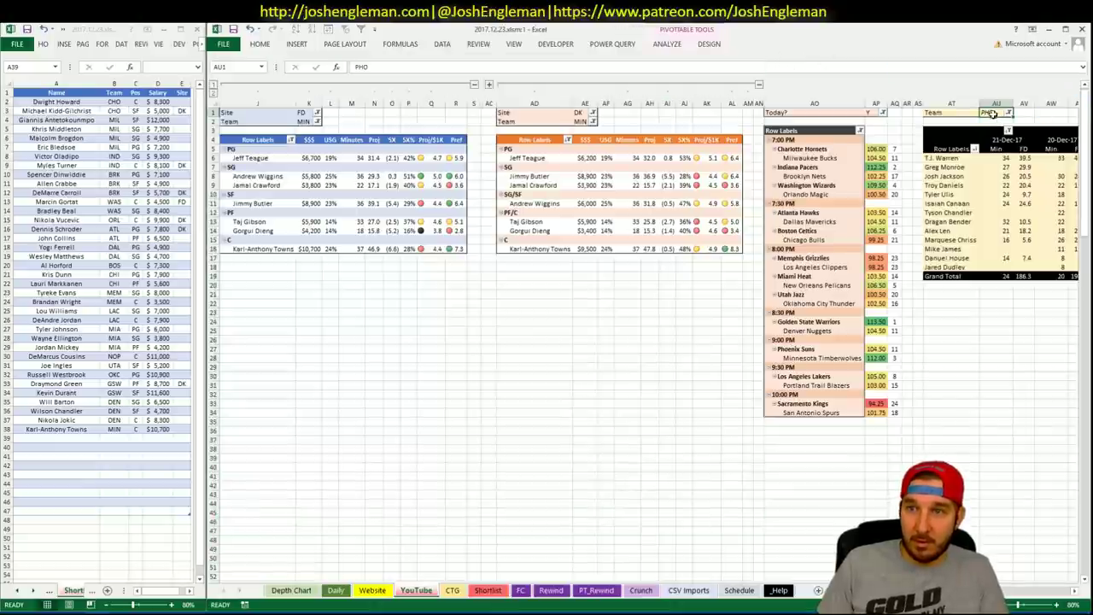
type("MIN")
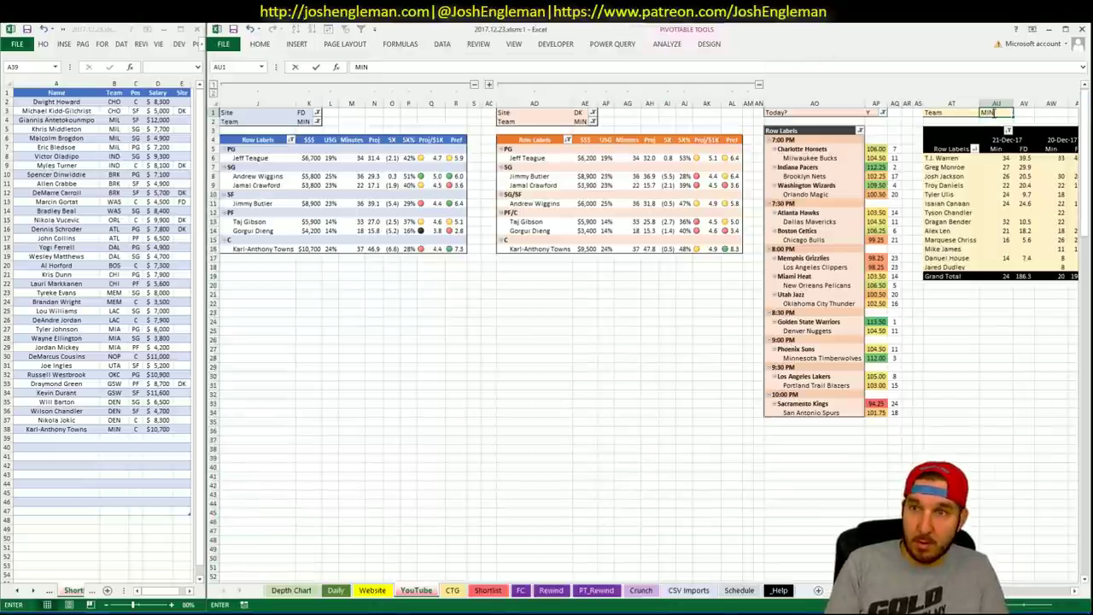
key("Return")
key("Return")
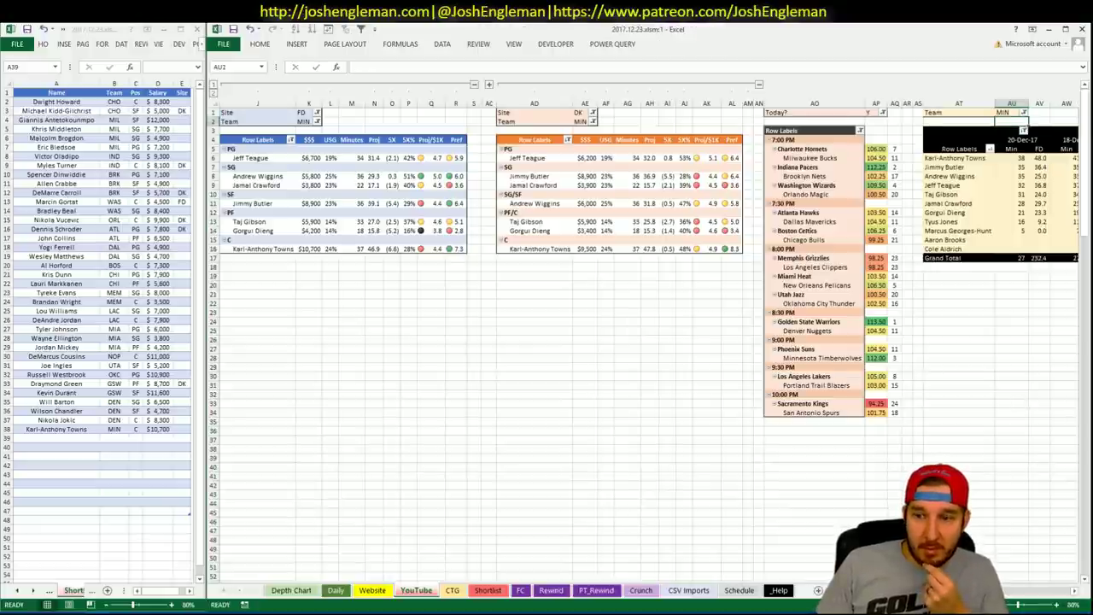
Step: Examine the Timberwolves' minutes and FD points per game in the game log against their FD and DK projections
scroll(649, 256, "right", 5)
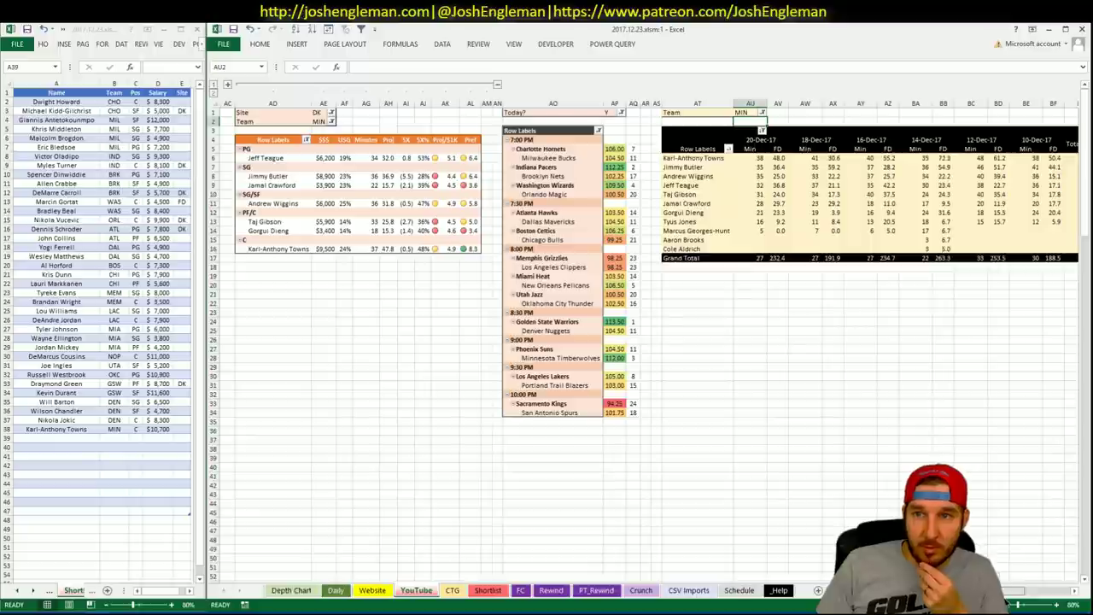
scroll(649, 341, "left", 3)
scroll(649, 342, "right", 2)
scroll(649, 329, "left", 6)
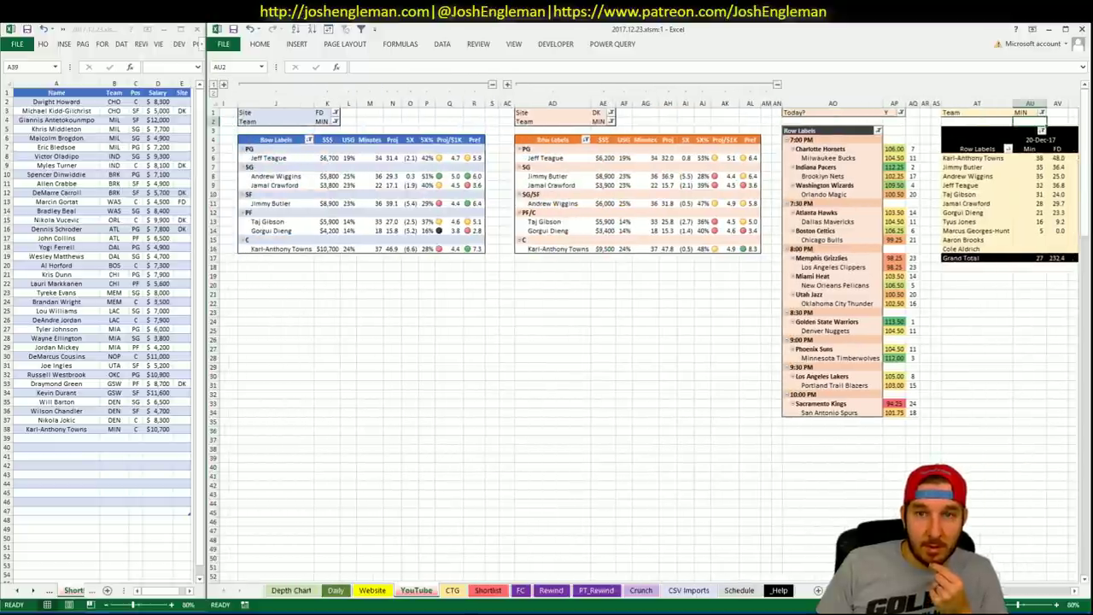
scroll(647, 329, "left", 1)
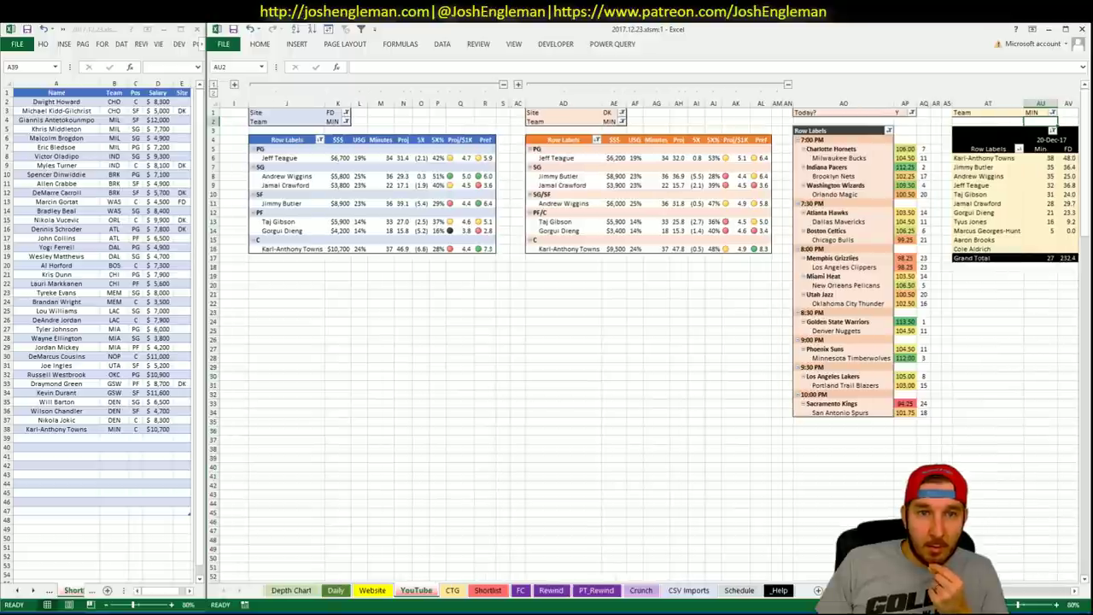
left_click(1076, 590)
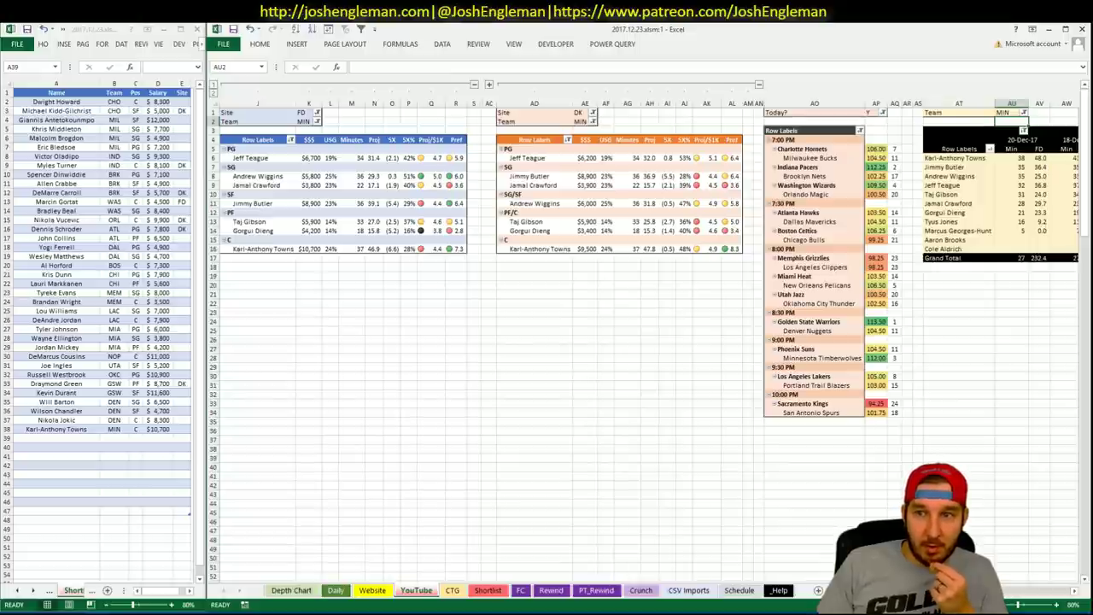
scroll(647, 329, "right", 2)
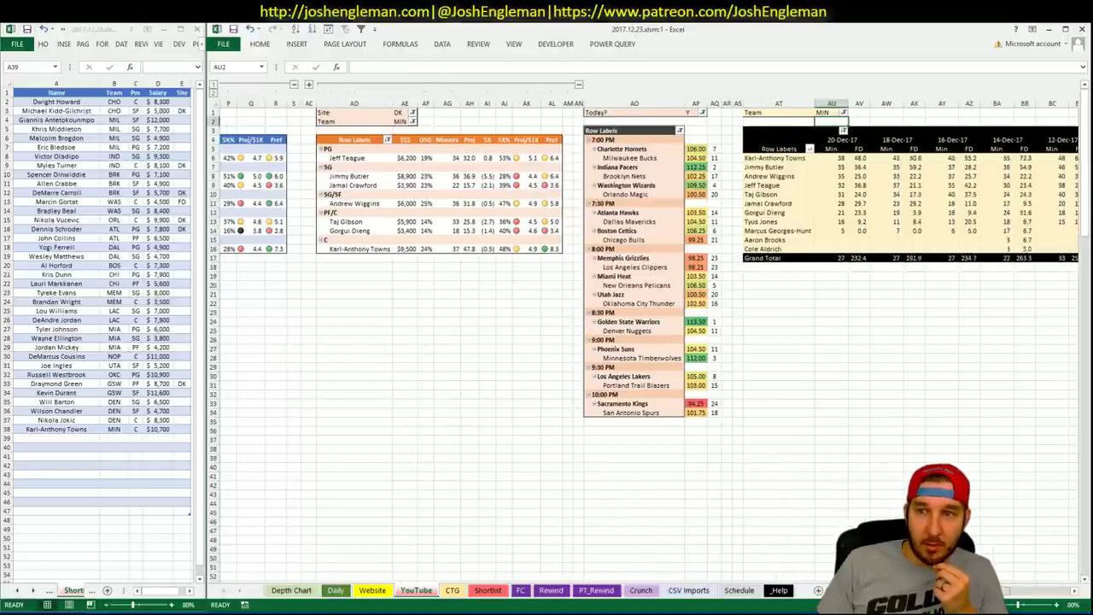
scroll(547, 342, "left", 3)
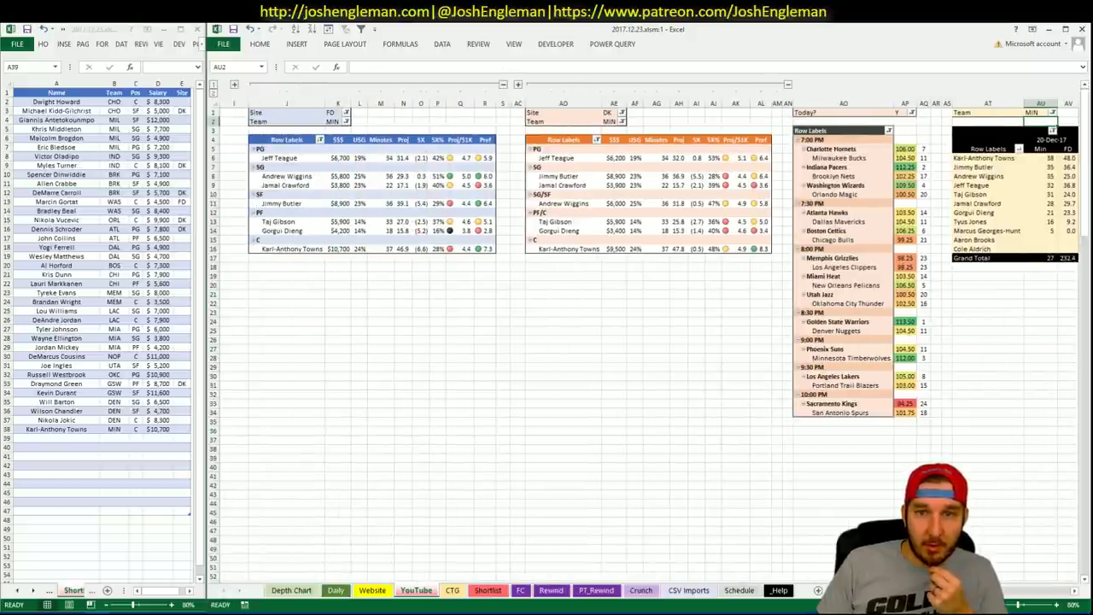
scroll(546, 341, "right", 3)
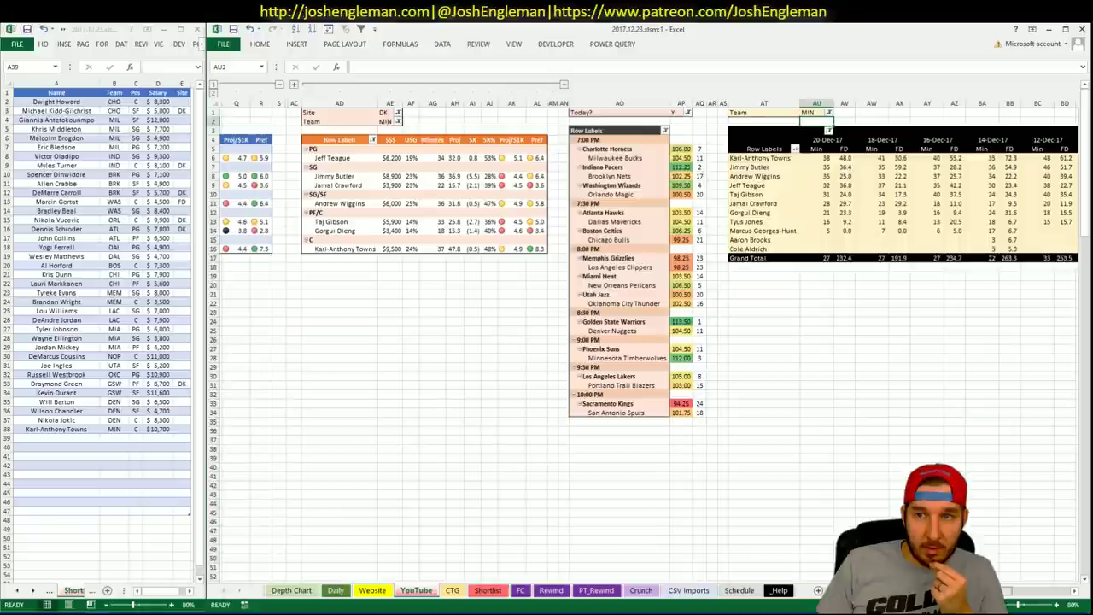
scroll(546, 342, "right", 1)
scroll(547, 342, "left", 4)
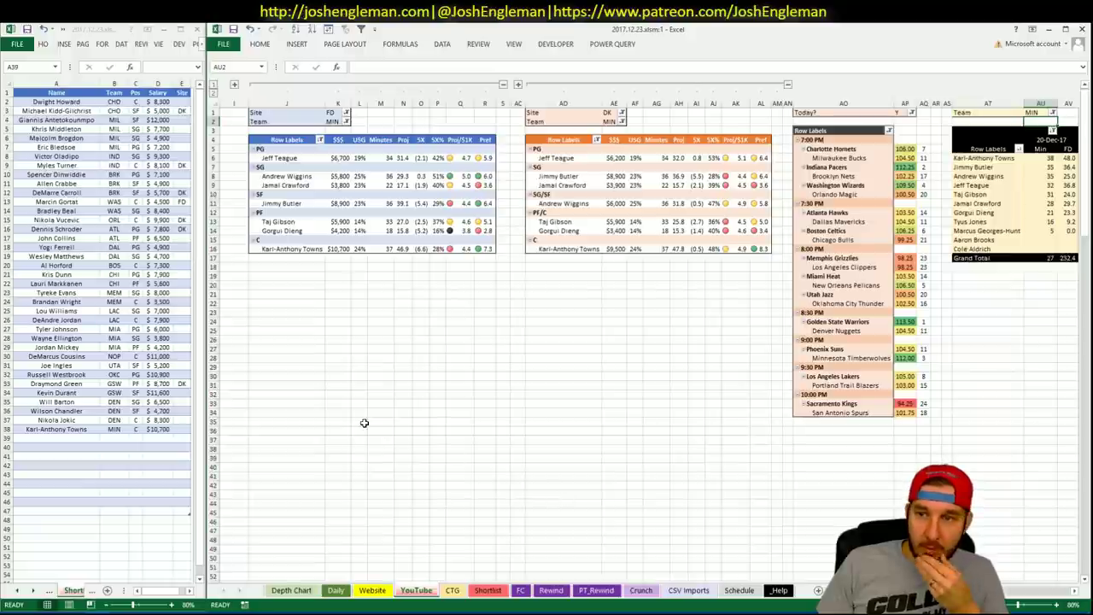
Step: Add Jimmy Butler to the shortlist below Karl-Anthony Towns
left_click(79, 440)
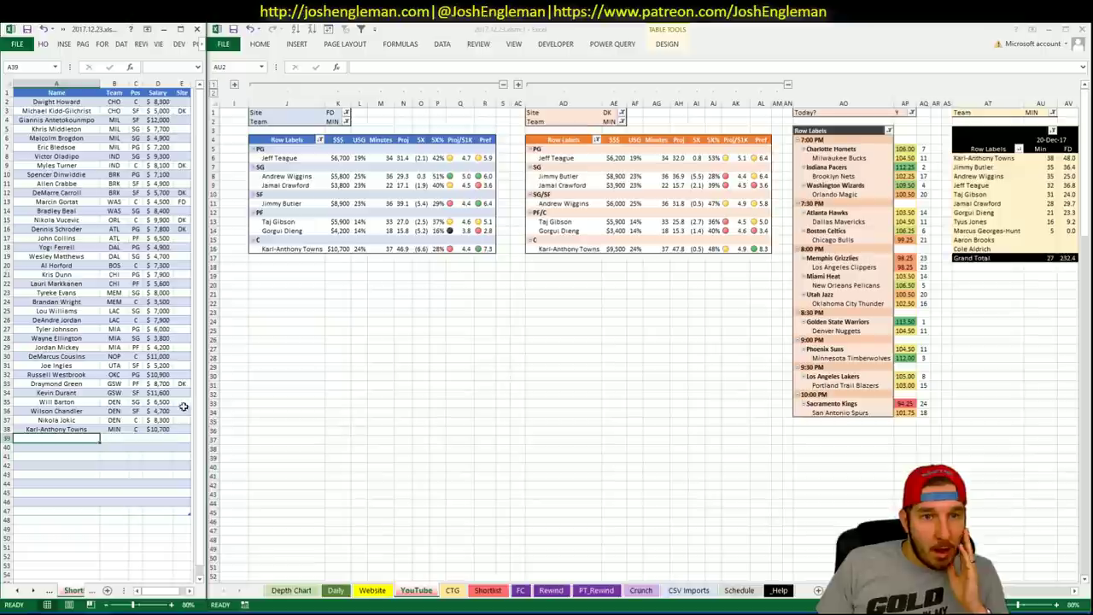
type("Jimmy Butler")
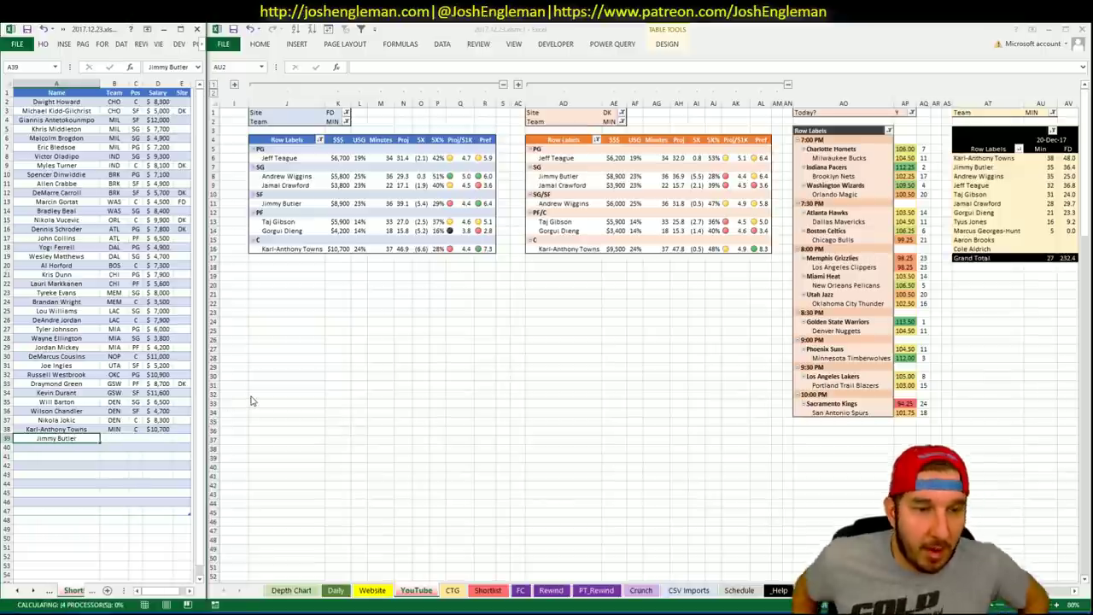
Step: Filter the FD and DK projection tables on the YouTube sheet to team LAL
key("Return")
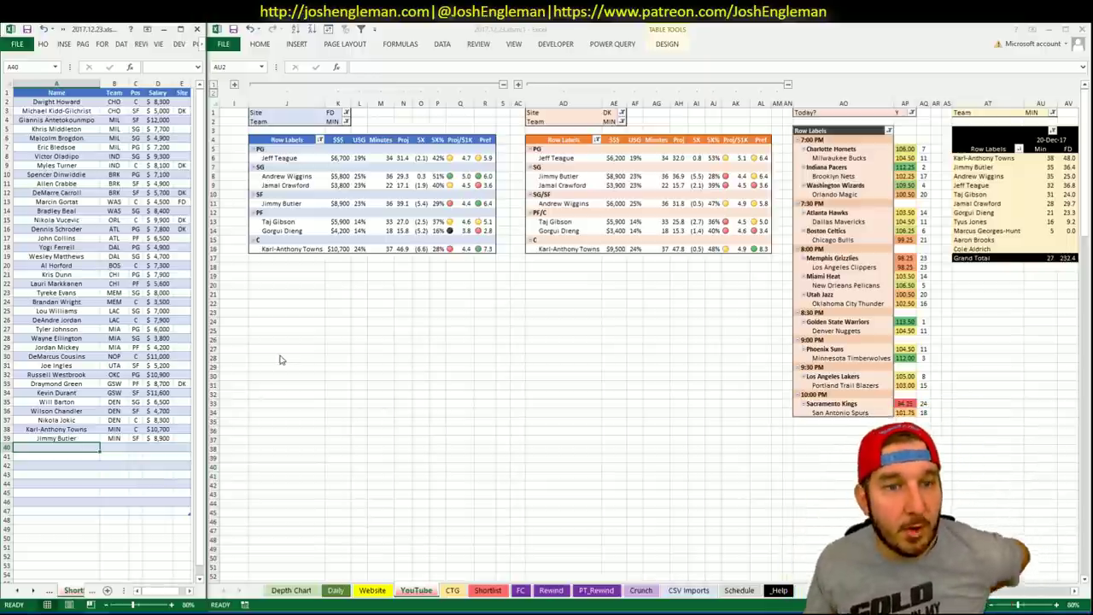
left_click(336, 121)
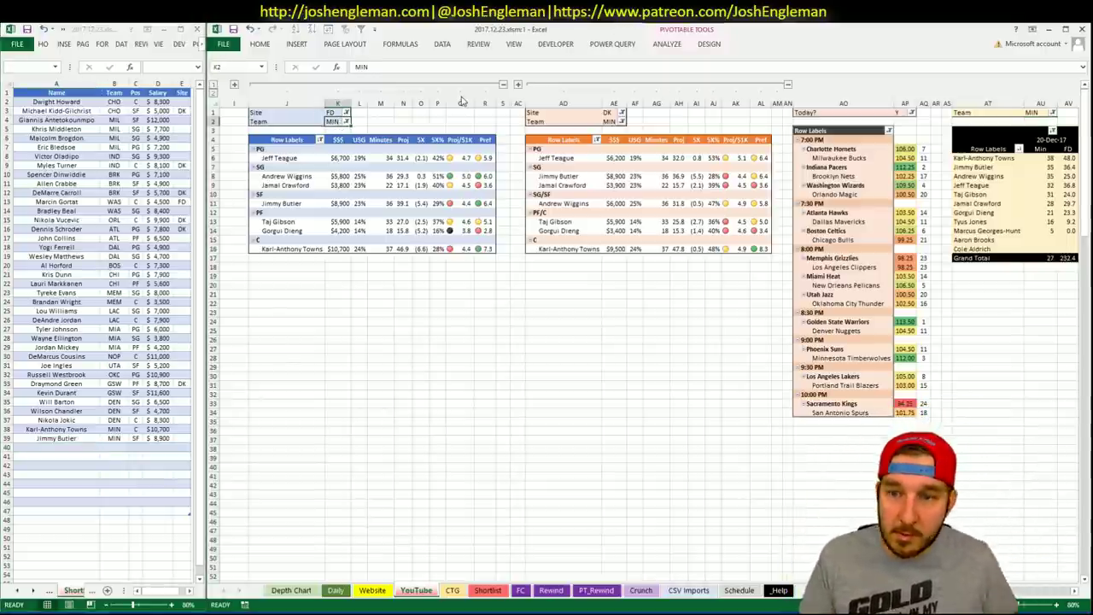
type("LAL")
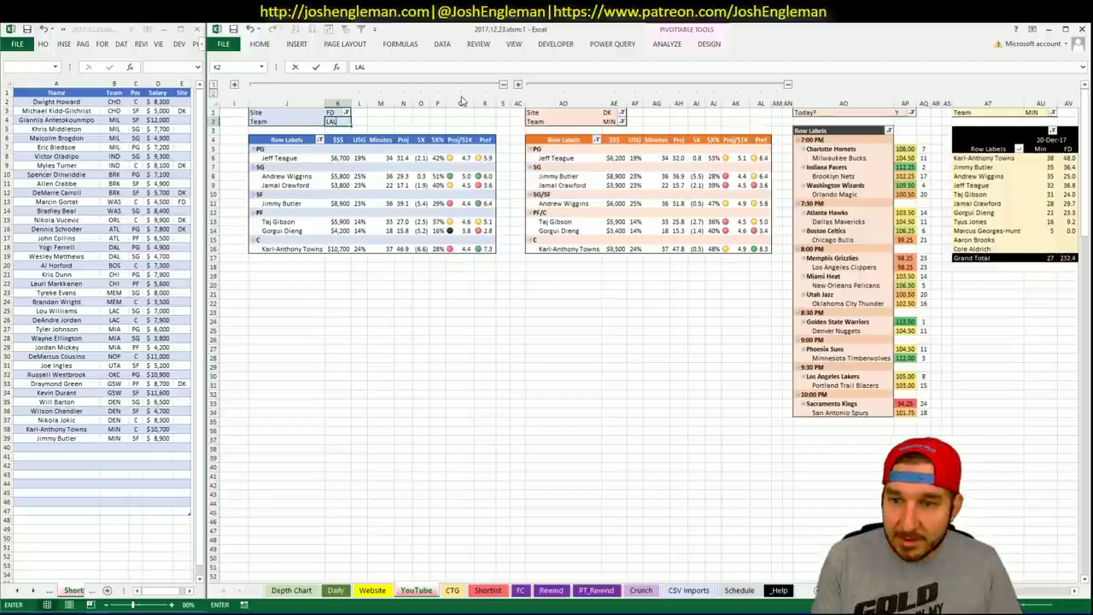
key("Return")
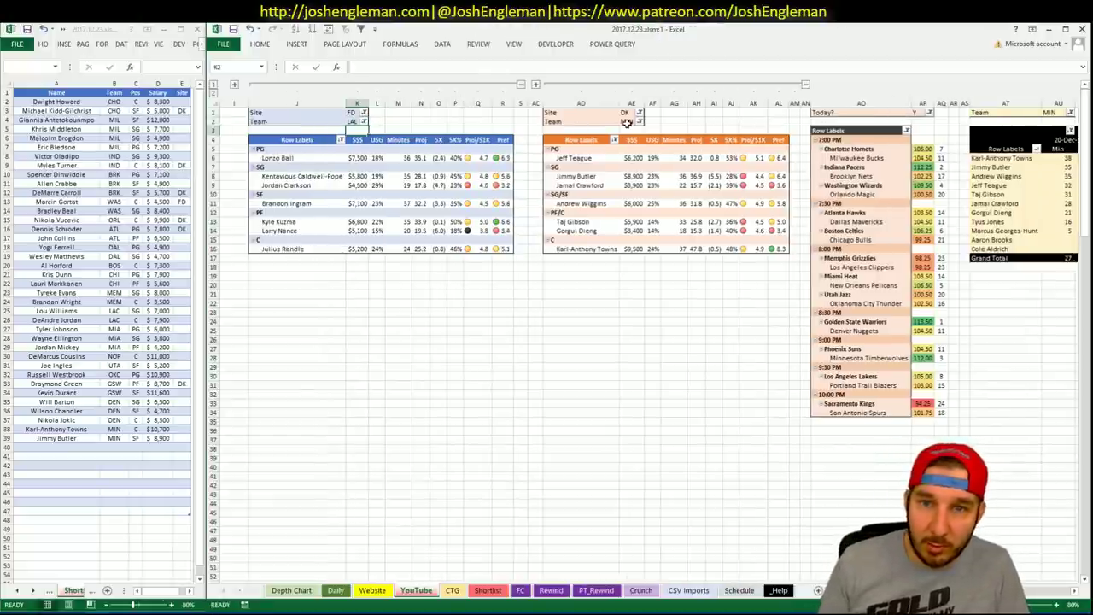
left_click(627, 121)
type("LAL")
key("Return")
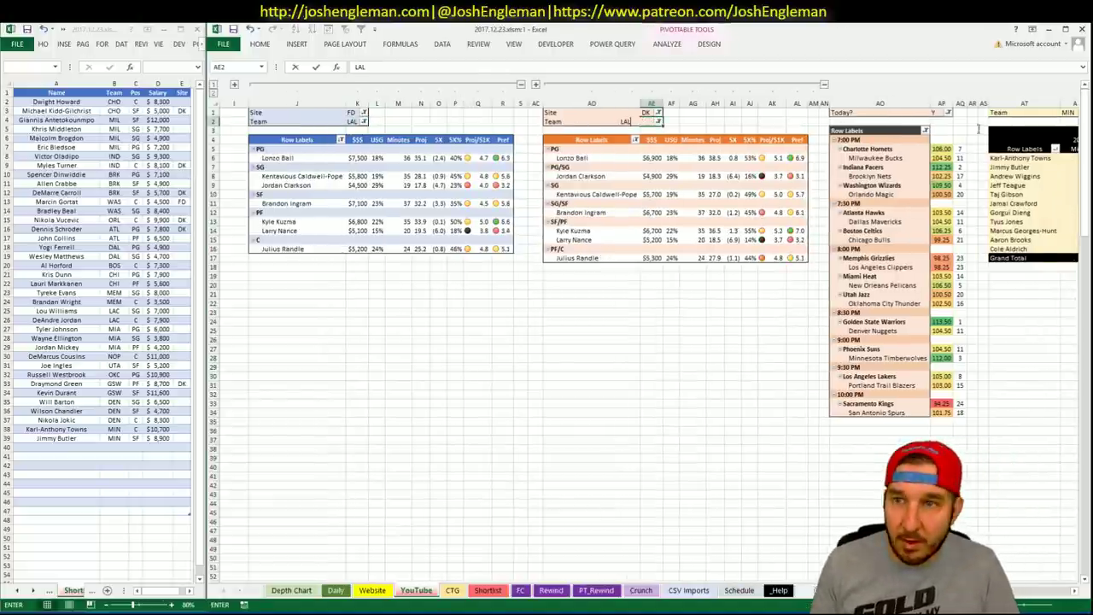
Step: Filter the game log table on the YouTube sheet to team LAL
left_click(1068, 112)
type("LAL")
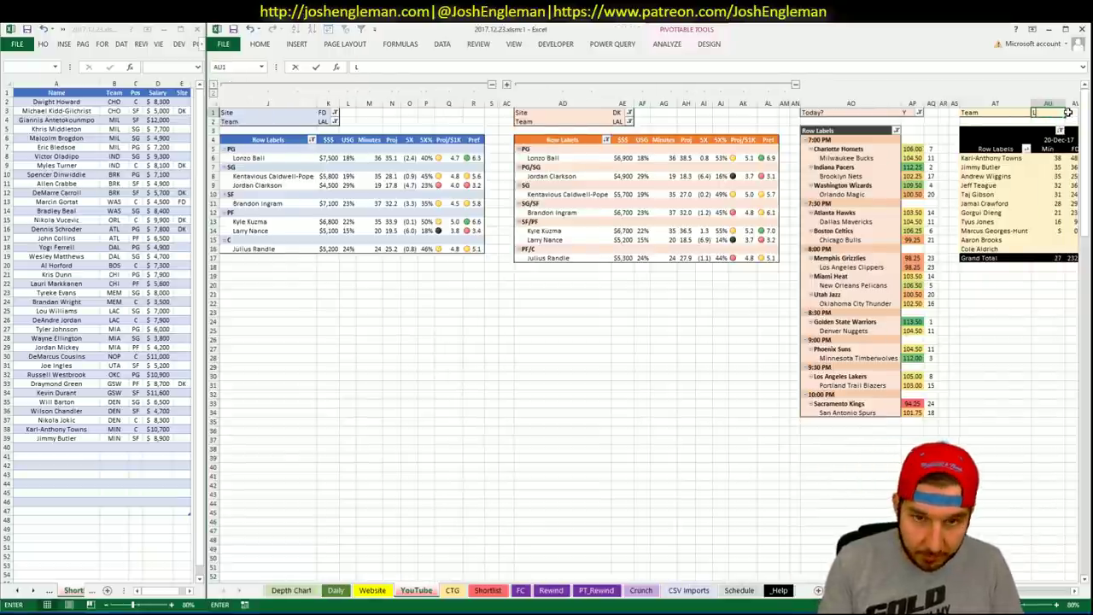
left_click(408, 323)
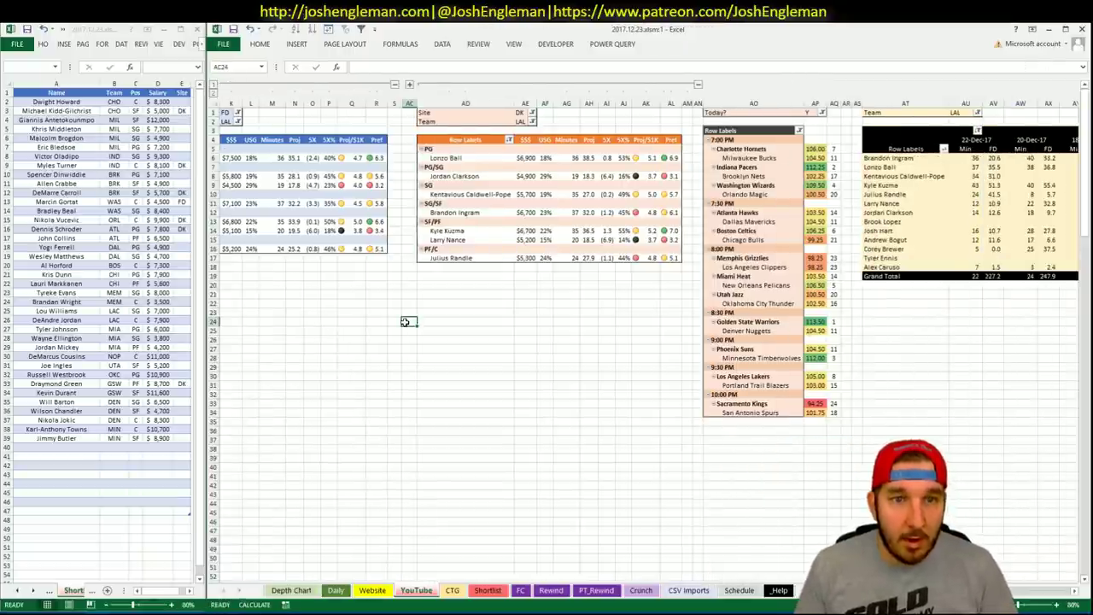
scroll(650, 330, "left", 2)
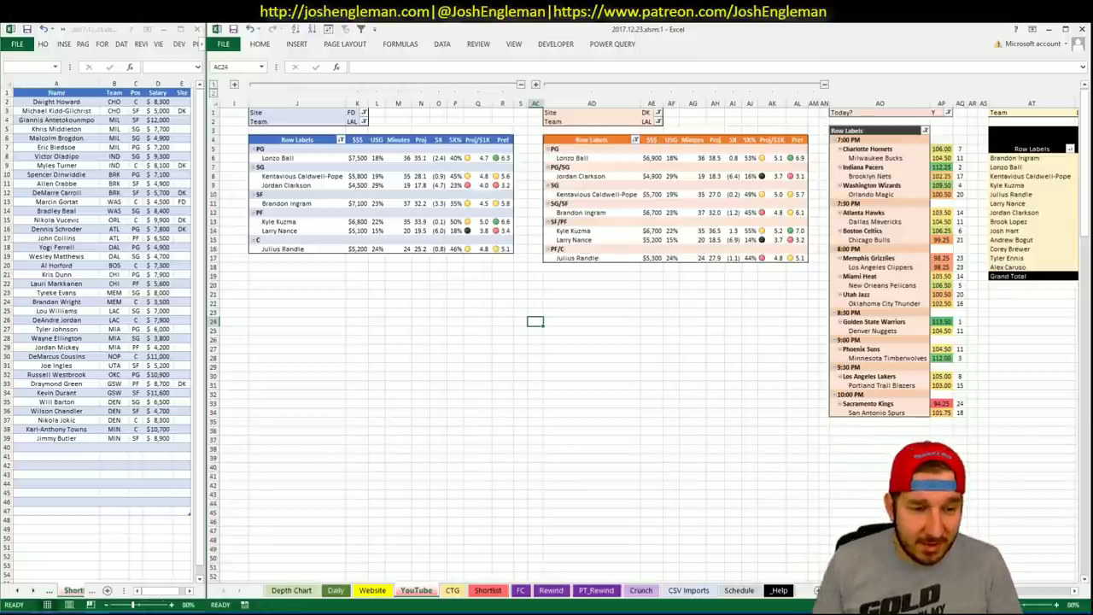
Step: Find the Los Angeles Lakers on Cleaning the Glass, copy their shooting frequency table and return to the Excel workbook
key("alt+Tab")
left_click(373, 126)
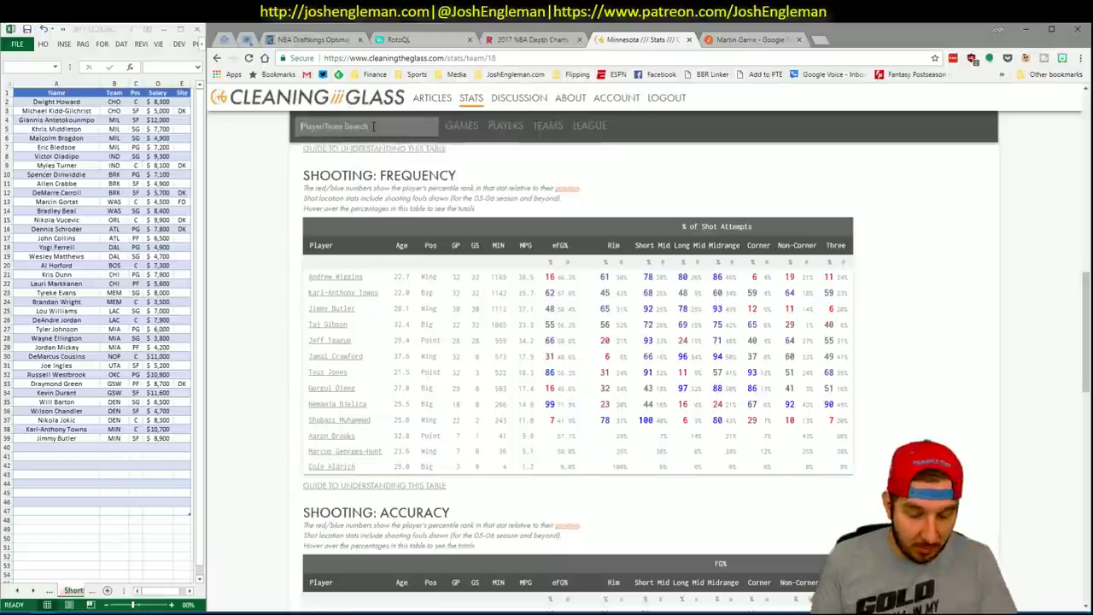
type("Los Angeles Lakers")
key("Return")
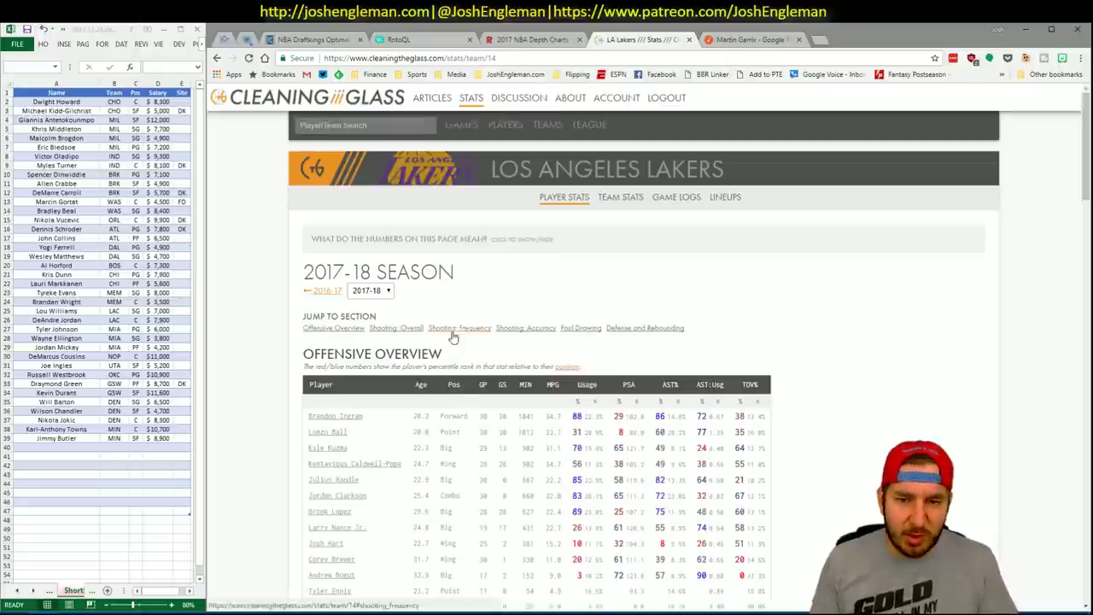
left_click(453, 332)
left_click_drag(861, 515, 315, 277)
key("alt+Tab")
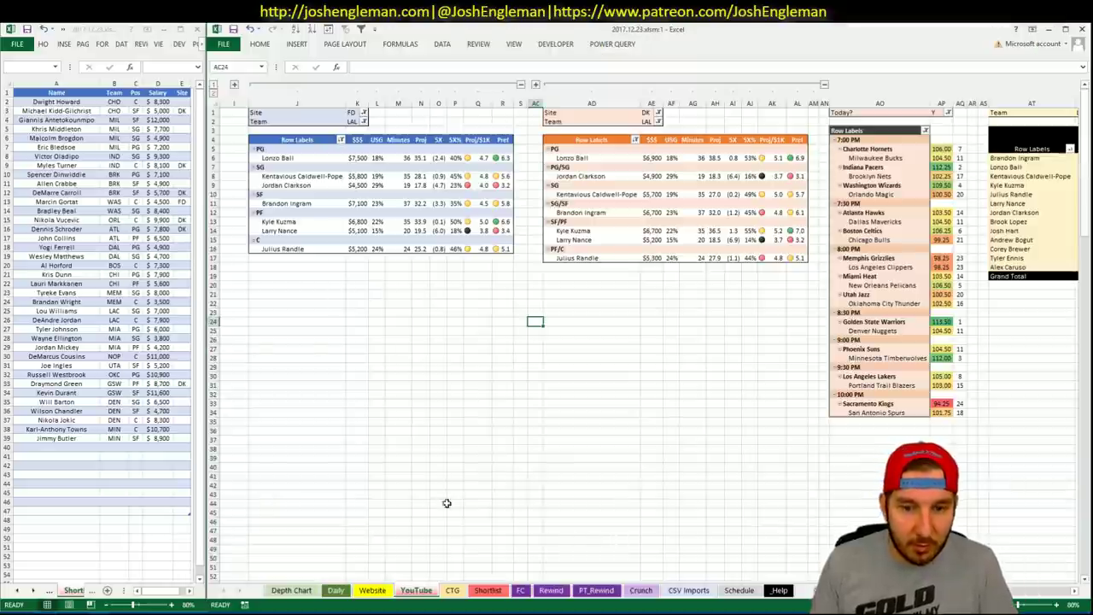
Step: Update the CTG sheet with the Lakers' shooting data and set the opponent to POR
left_click(452, 591)
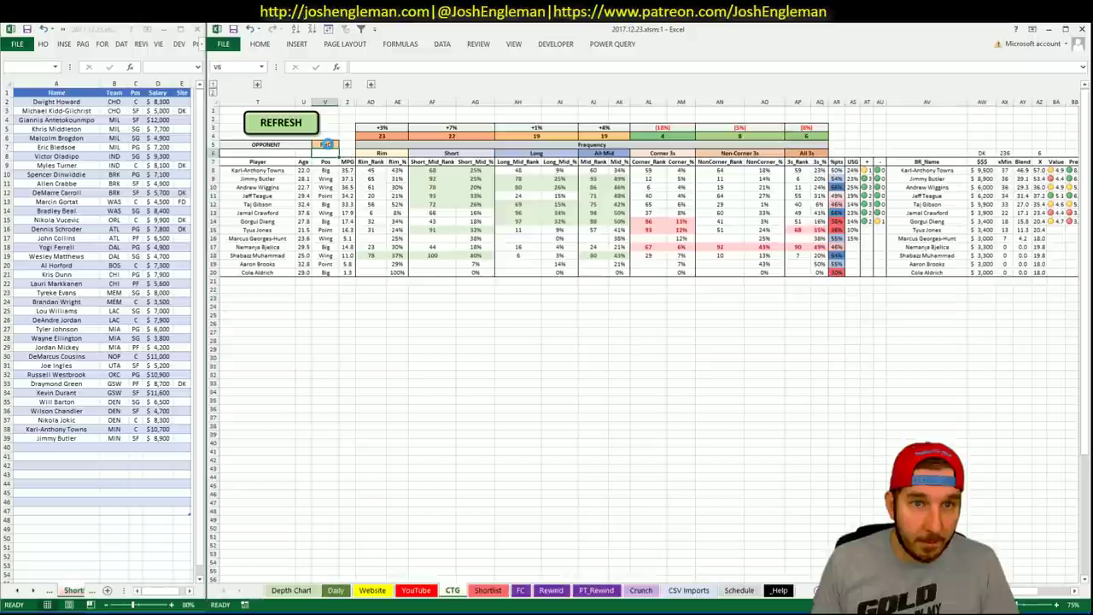
left_click(326, 143)
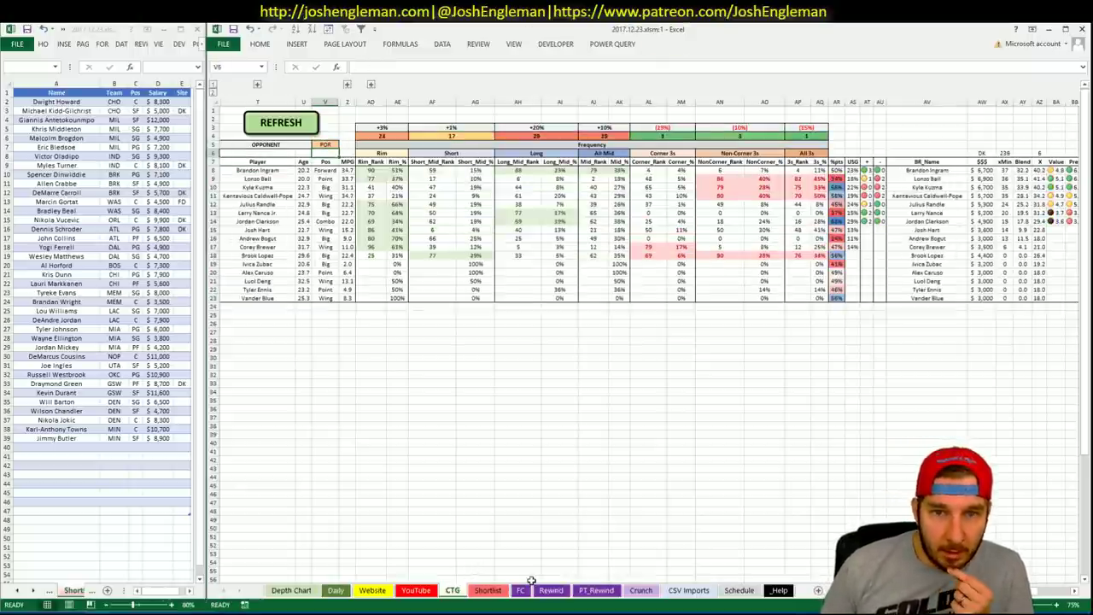
key("Return")
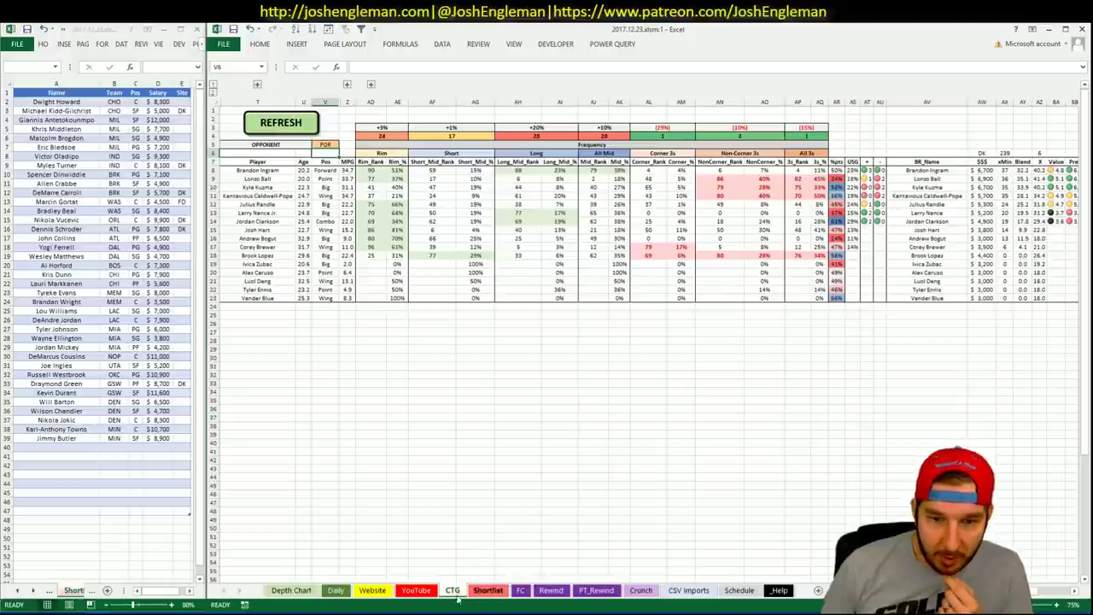
Step: Add Brandon Ingram to the shortlist below Jimmy Butler
left_click(427, 591)
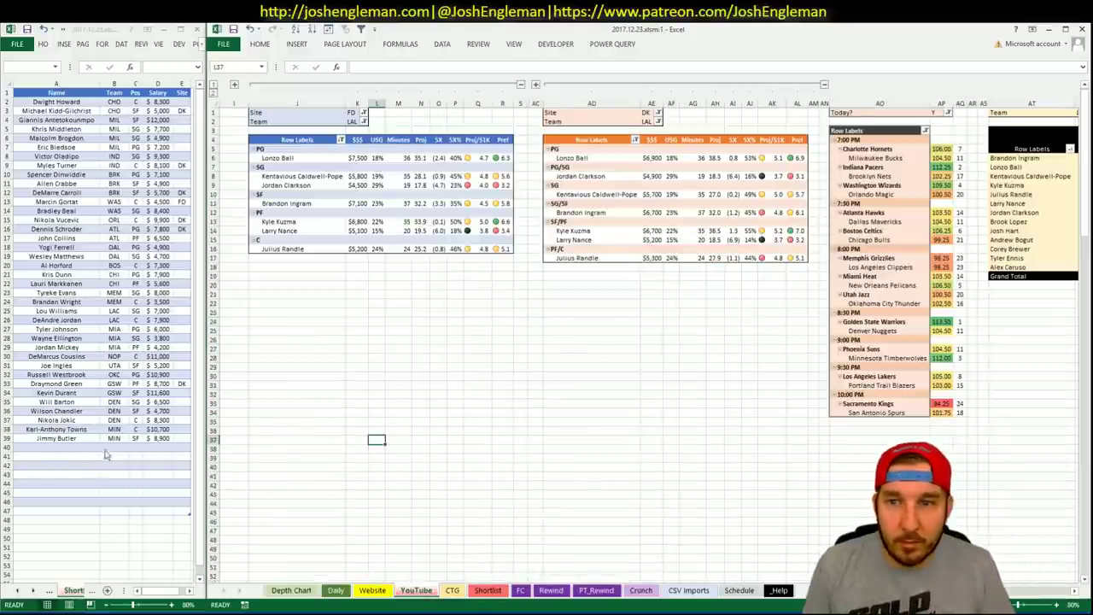
left_click(55, 448)
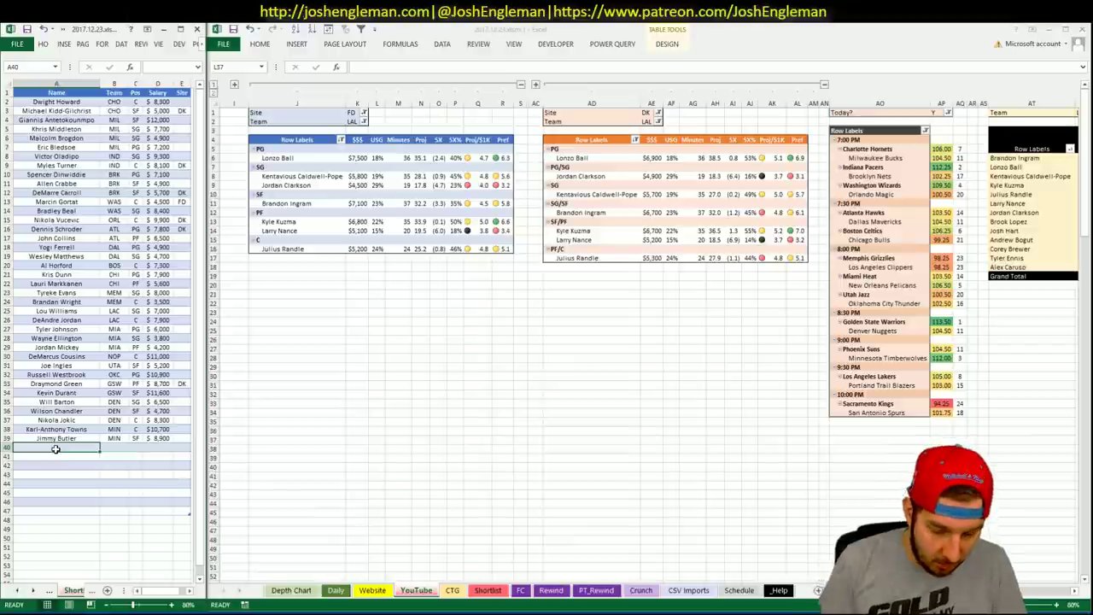
type("Brandon Ingram")
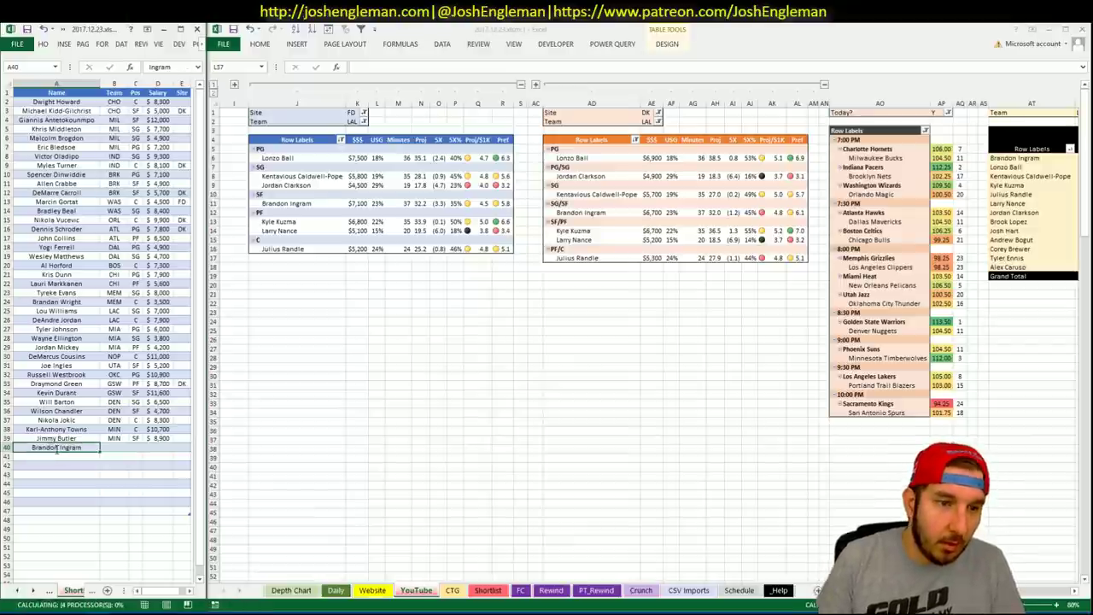
key("Return")
Step: Review the Lakers' shooting matchups on the CTG sheet, then their minutes and FD points in the YouTube sheet's game log
left_click(452, 590)
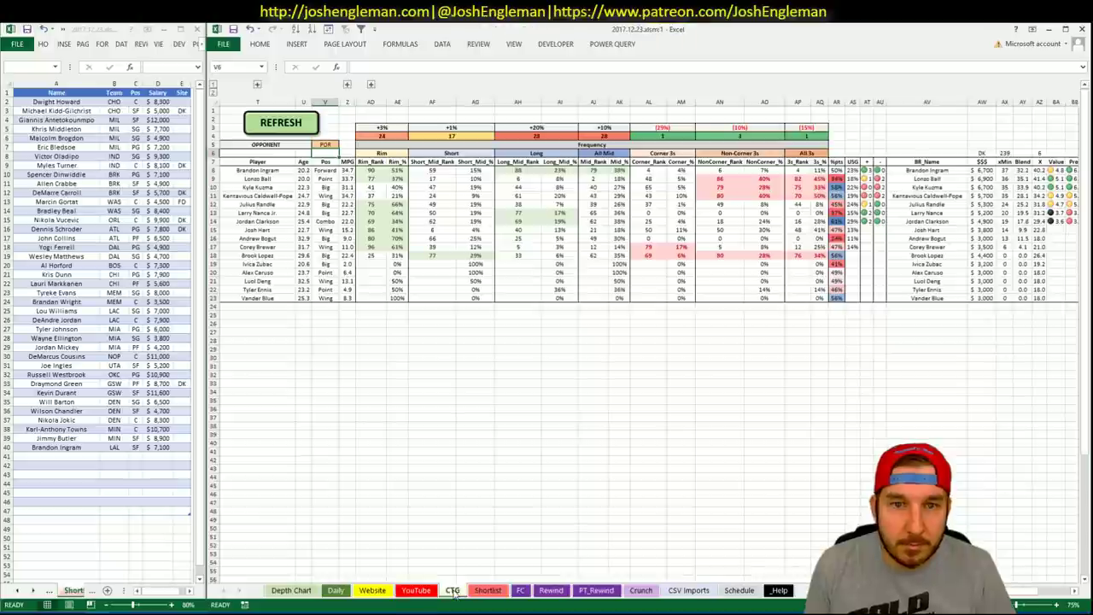
left_click(432, 484)
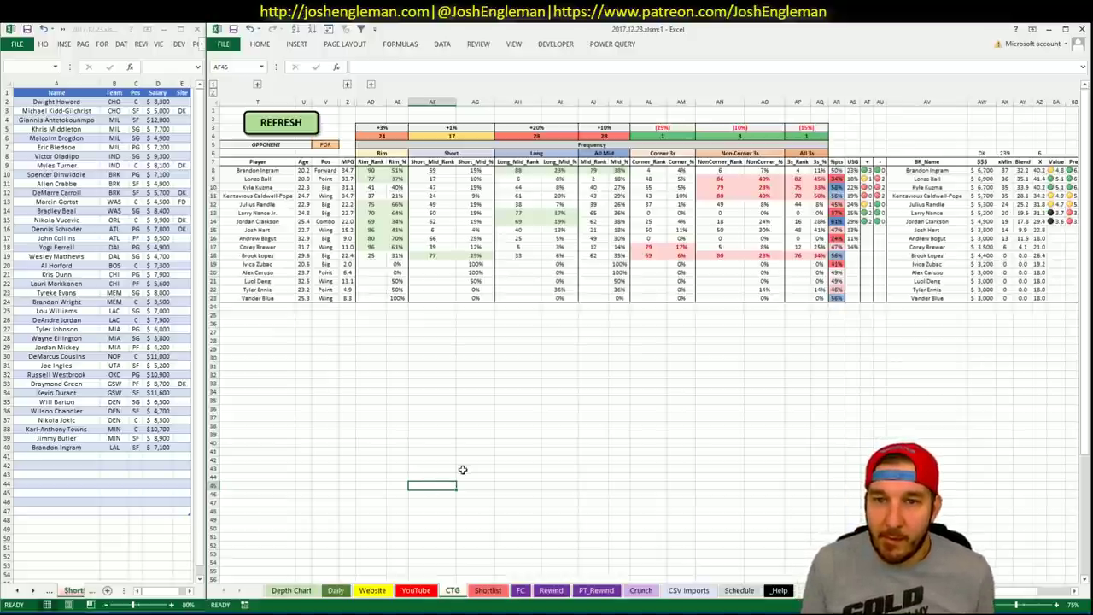
left_click(432, 590)
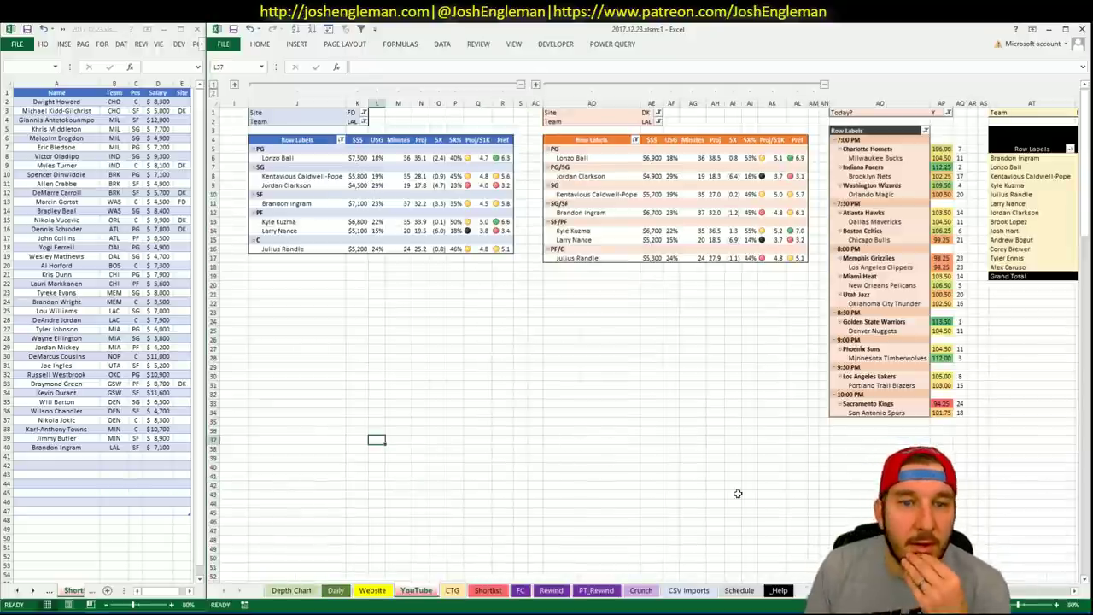
left_click(1074, 593)
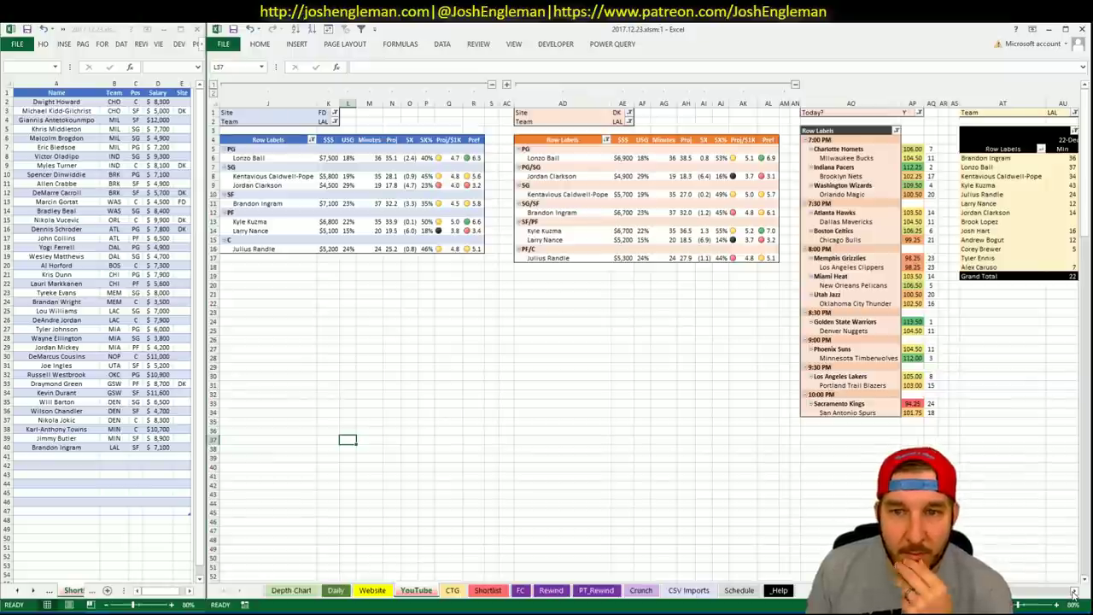
left_click(1074, 593)
left_click(1075, 592)
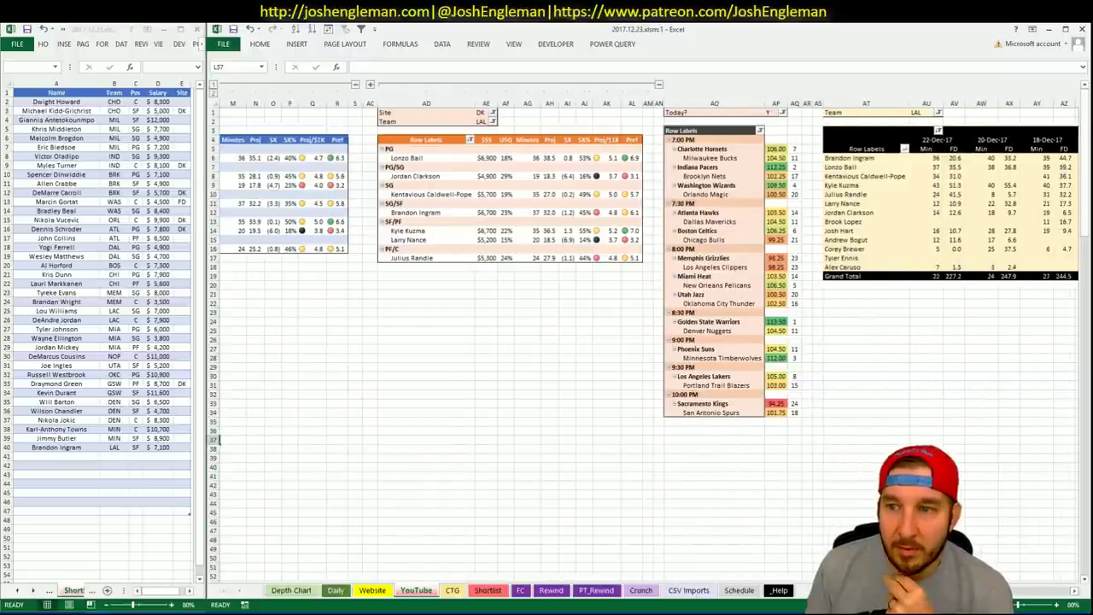
scroll(649, 342, "right", 3)
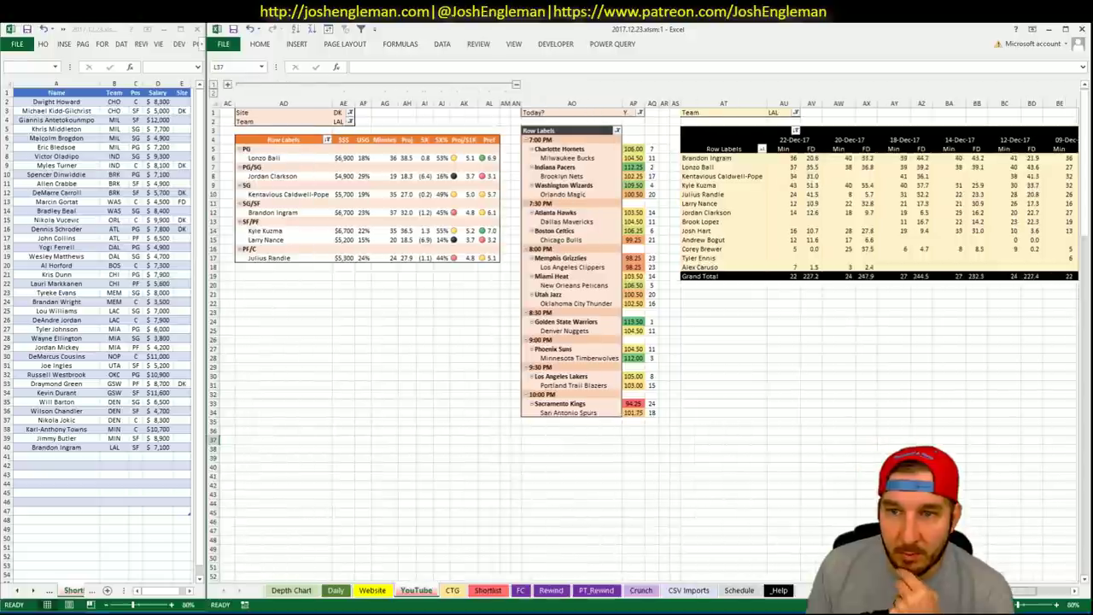
scroll(649, 341, "left", 4)
Step: Compare the current shortlist and the Lakers' CTG matchups with their projections and game log on the YouTube sheet
left_click(488, 591)
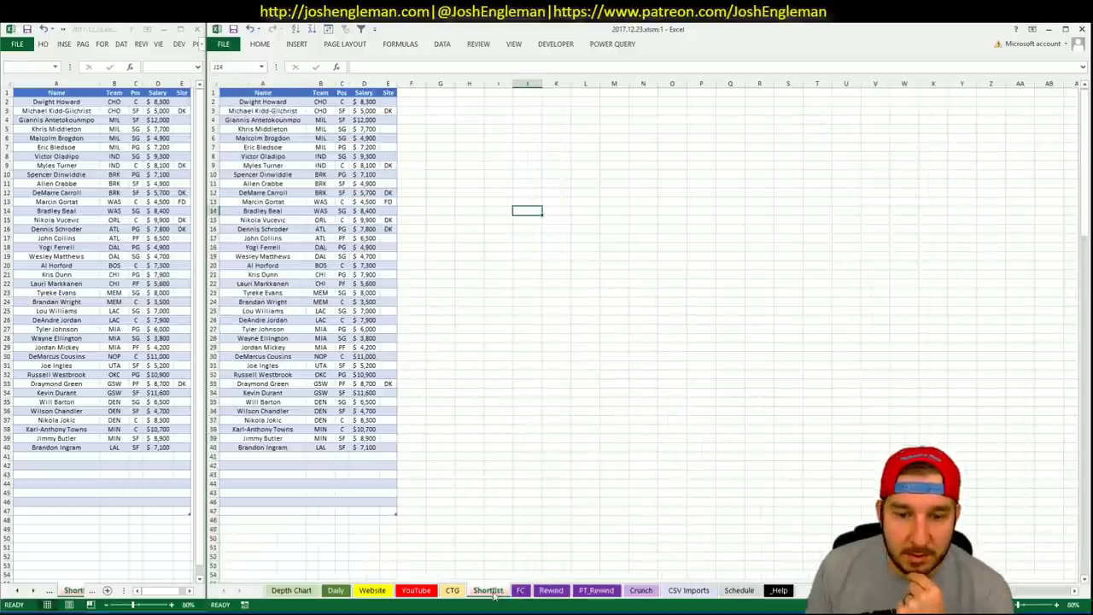
left_click(453, 590)
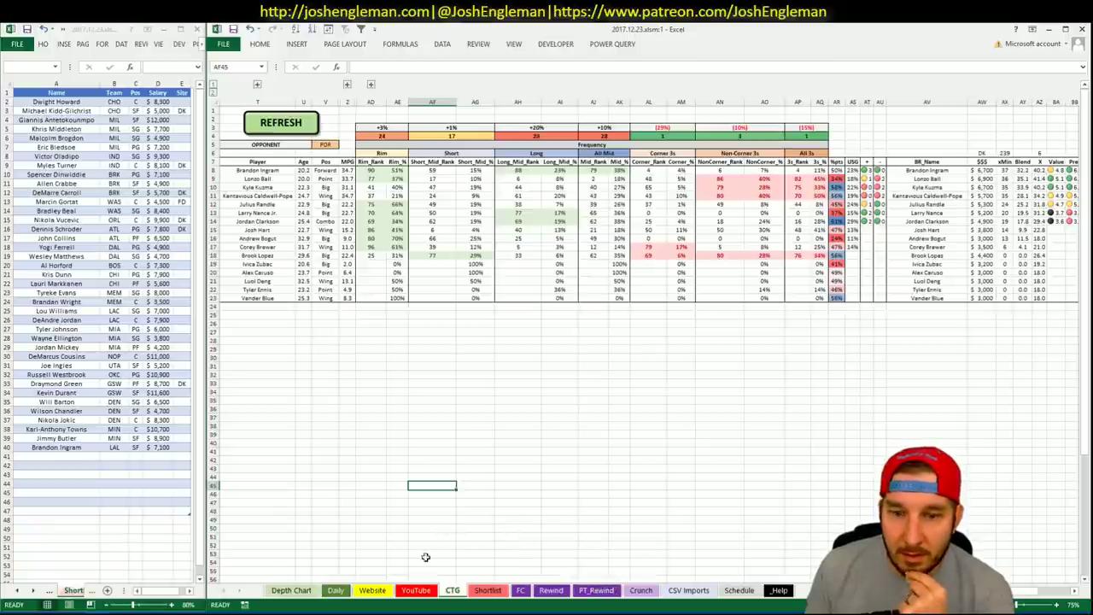
left_click(416, 590)
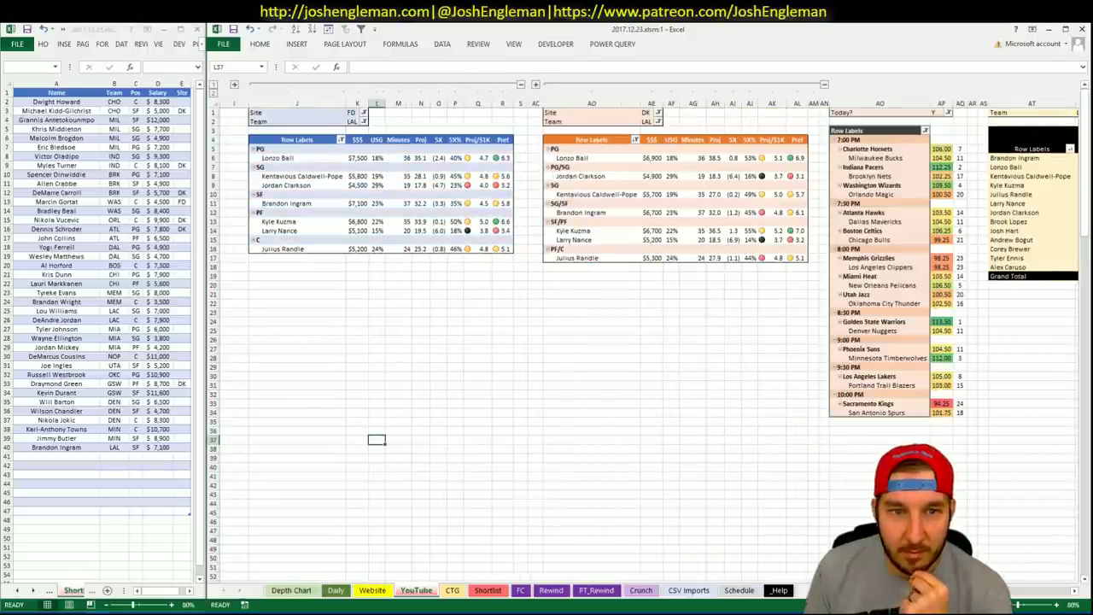
left_click(487, 591)
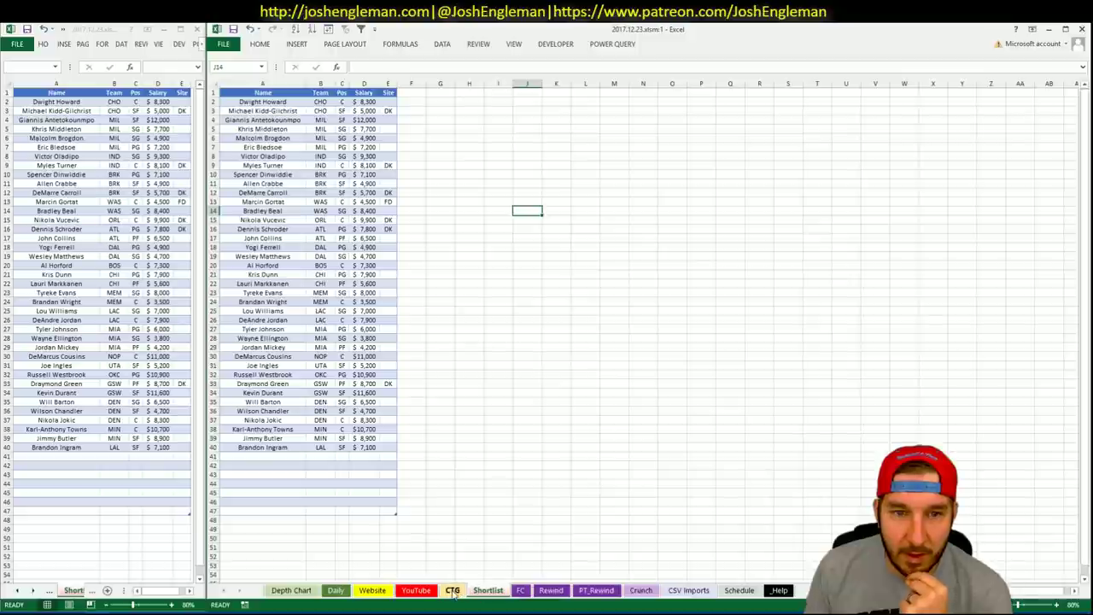
left_click(453, 590)
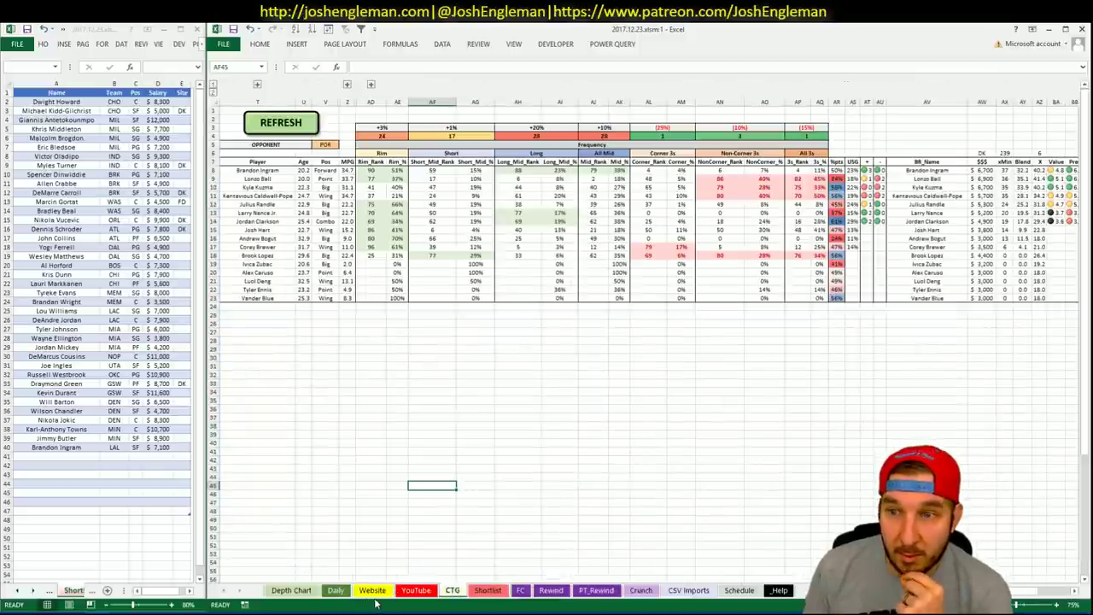
left_click(373, 592)
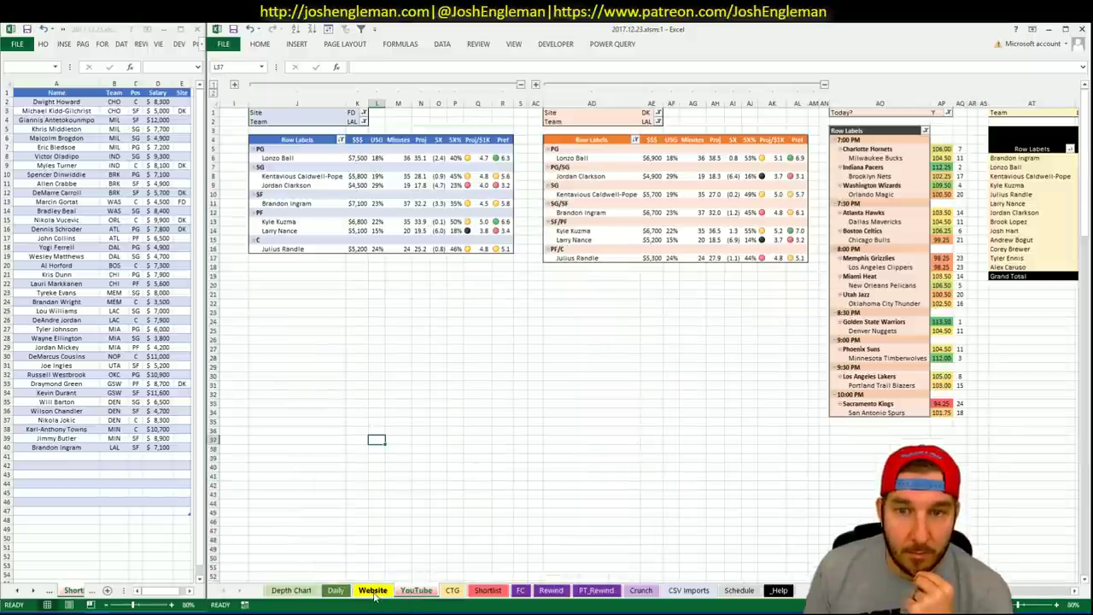
scroll(645, 342, "right", 3)
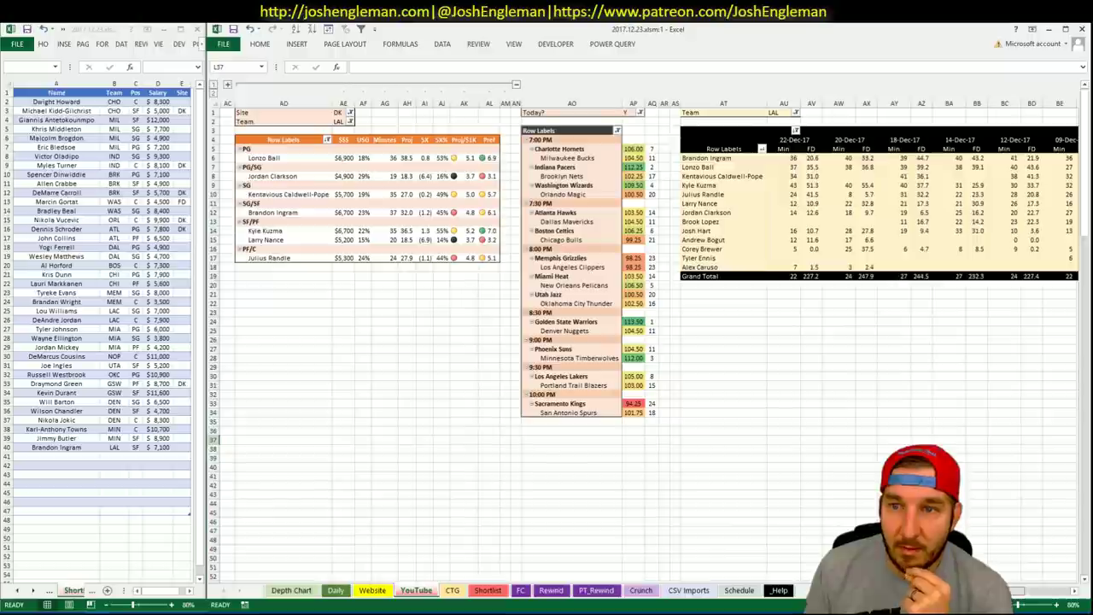
scroll(645, 342, "left", 3)
Step: Add Julius Randle to the shortlist below Brandon Ingram
left_click(83, 456)
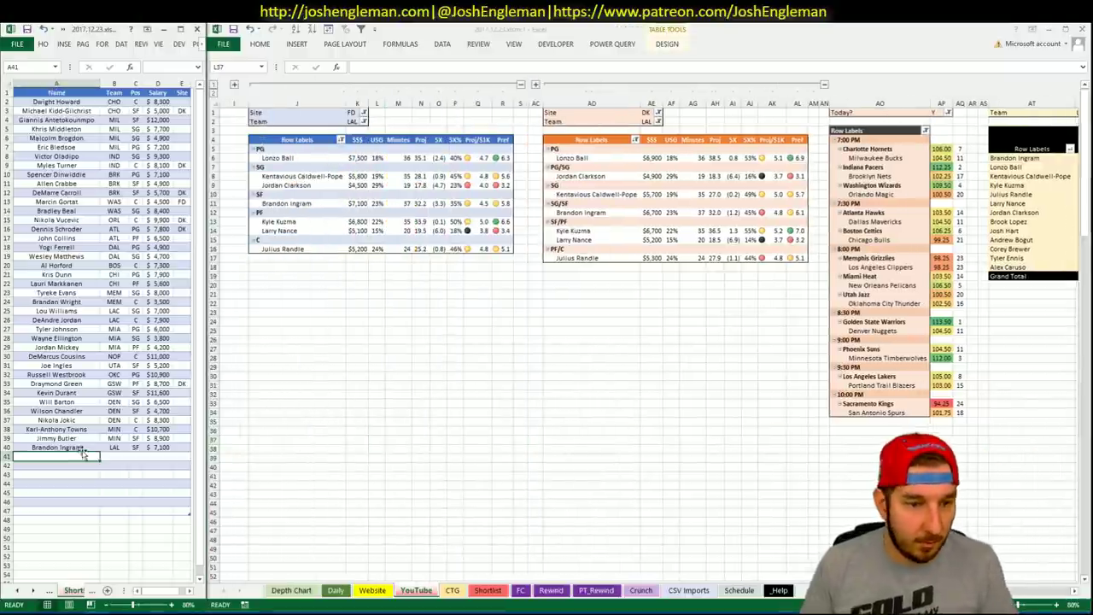
type("Julius Randle")
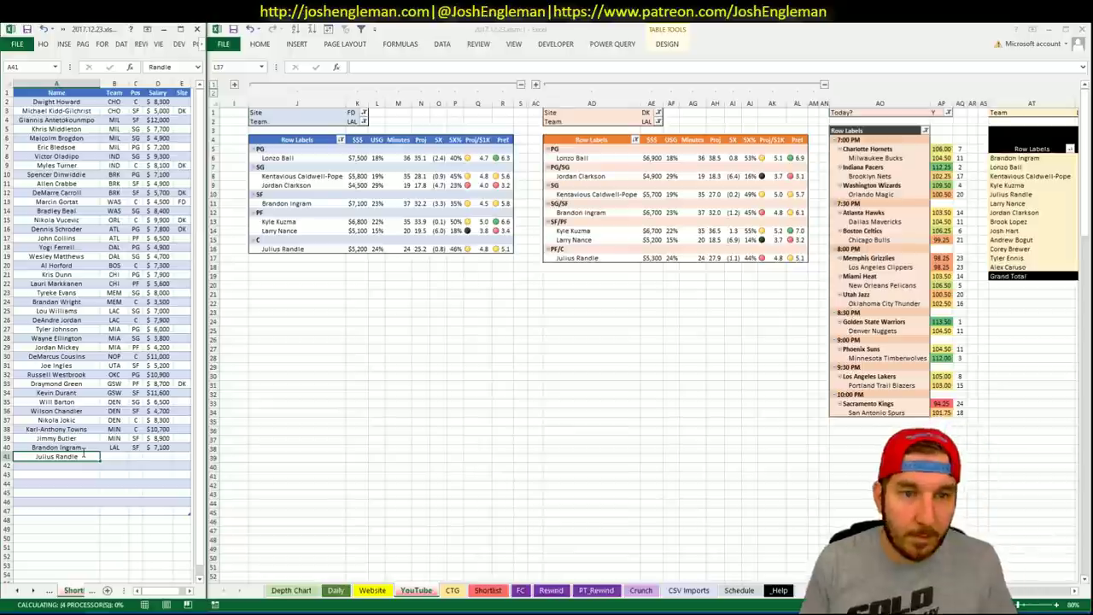
key("Return")
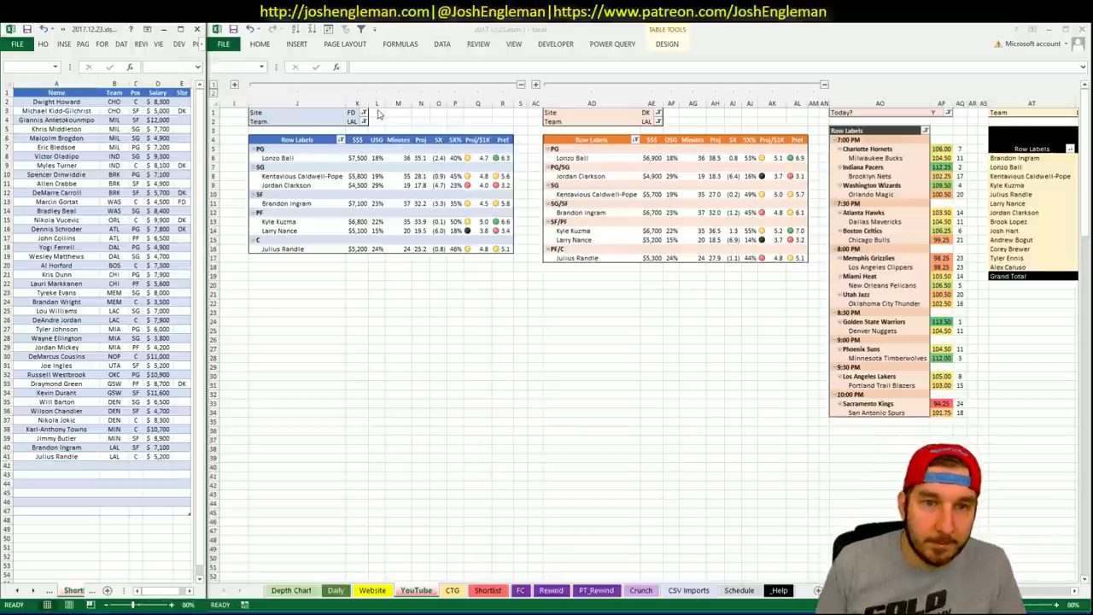
Step: Filter the FD and DK projection tables and the game log on the YouTube sheet to team POR
left_click(352, 121)
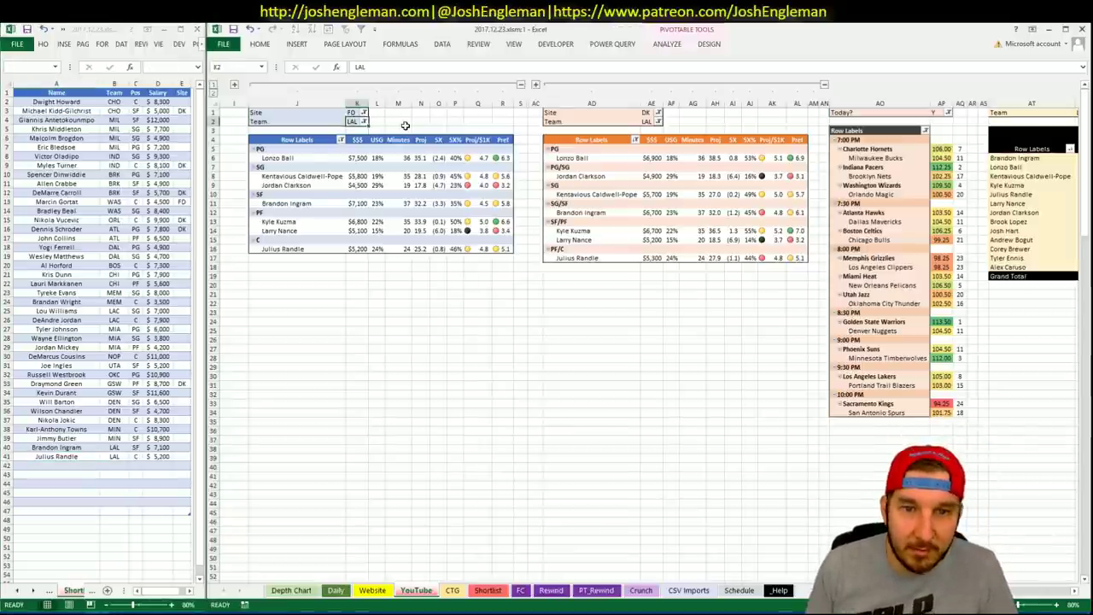
type("POR")
key("Return")
left_click(621, 121)
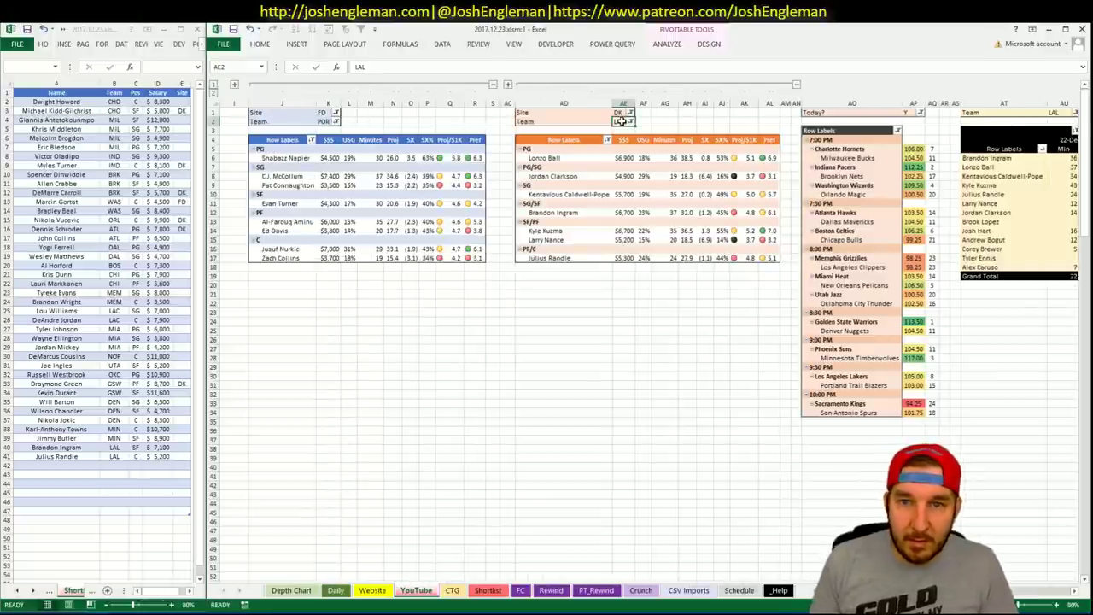
type("POR")
key("Return")
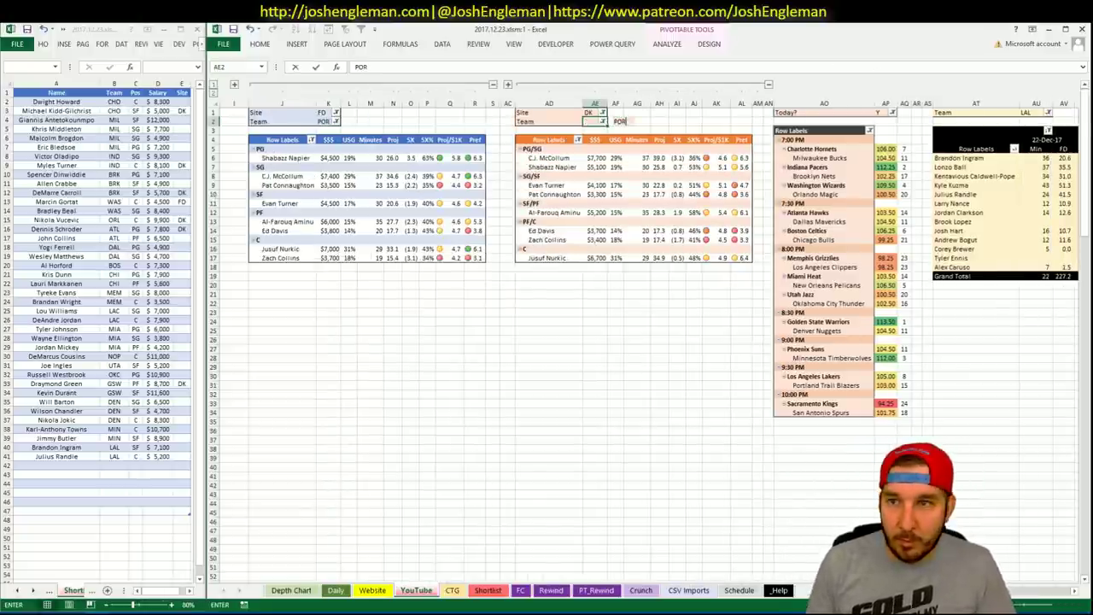
left_click(1026, 112)
type("POR")
key("Return")
left_click(309, 346)
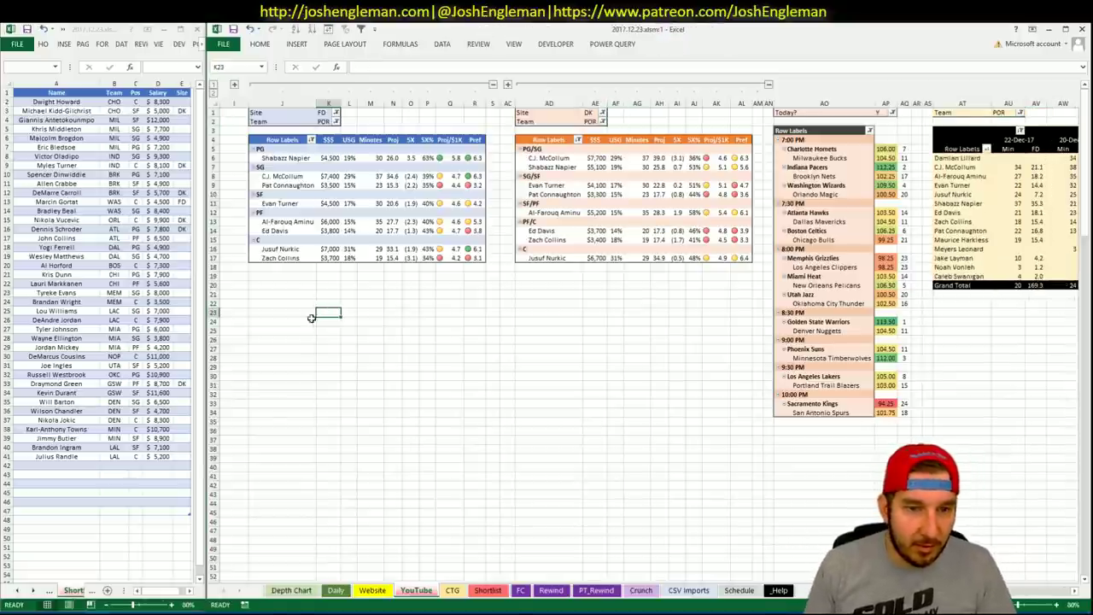
Step: Open the Portland Trail Blazers' team stats page on the Cleaning the Glass website
key("alt+Tab")
left_click(381, 125)
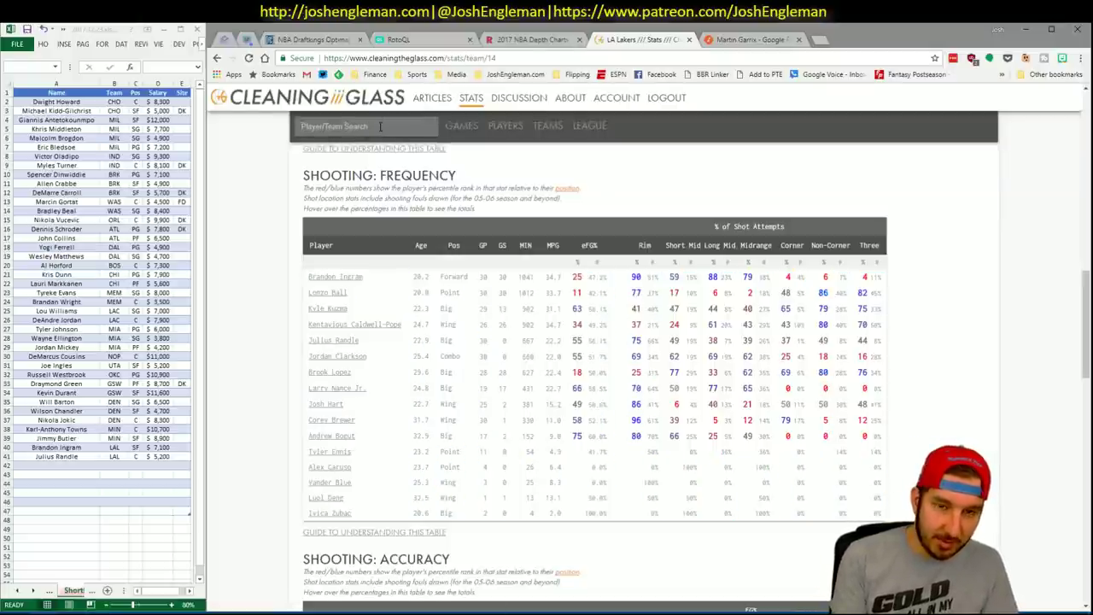
key("alt+Tab")
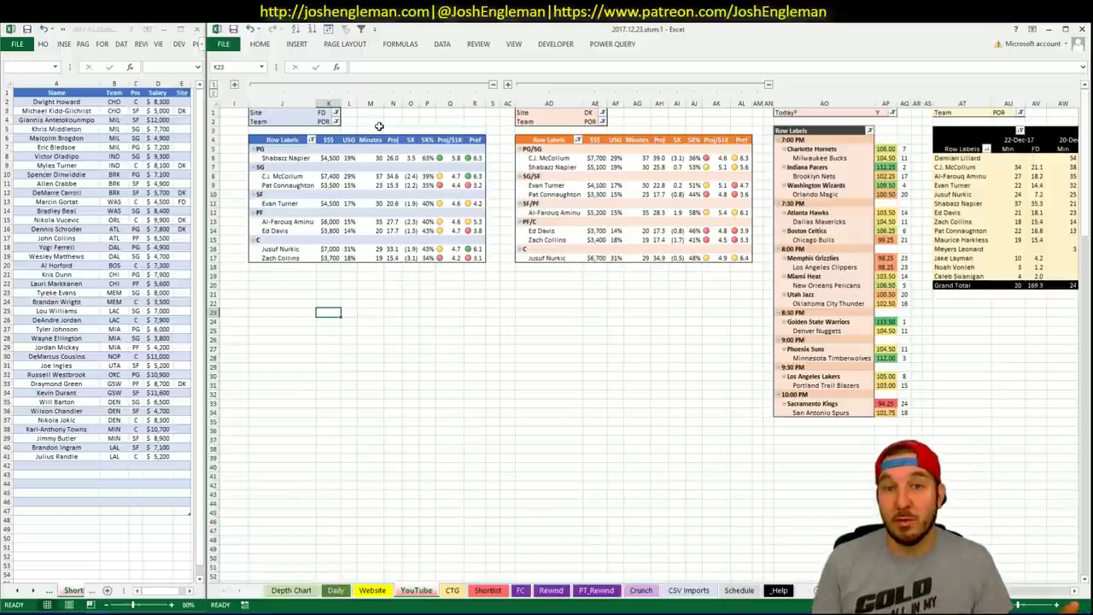
left_click(380, 128)
left_click(377, 121)
left_click(452, 590)
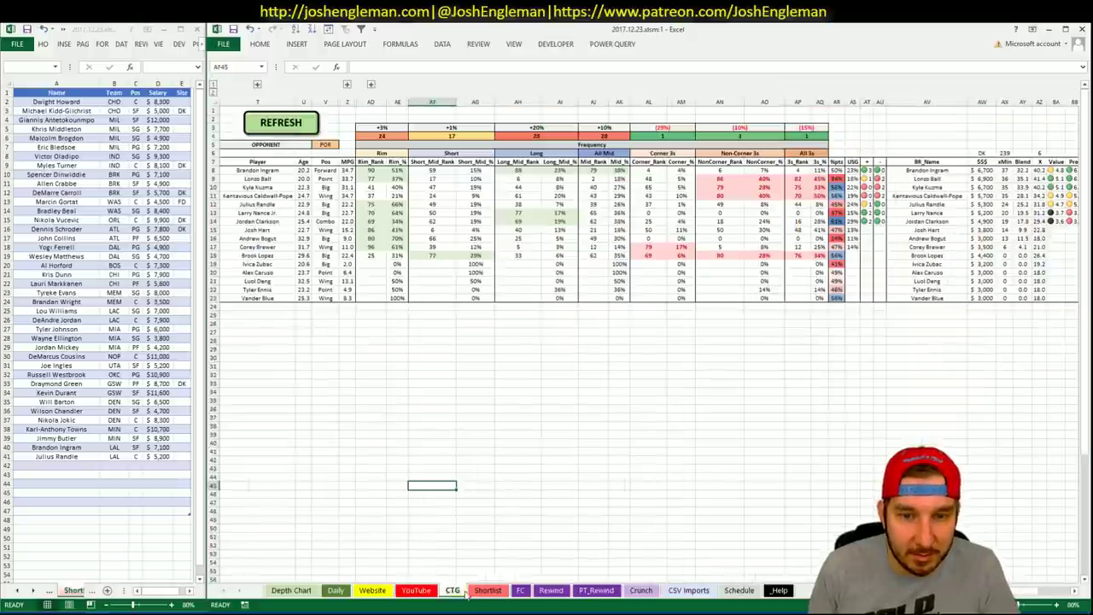
key("alt+Tab")
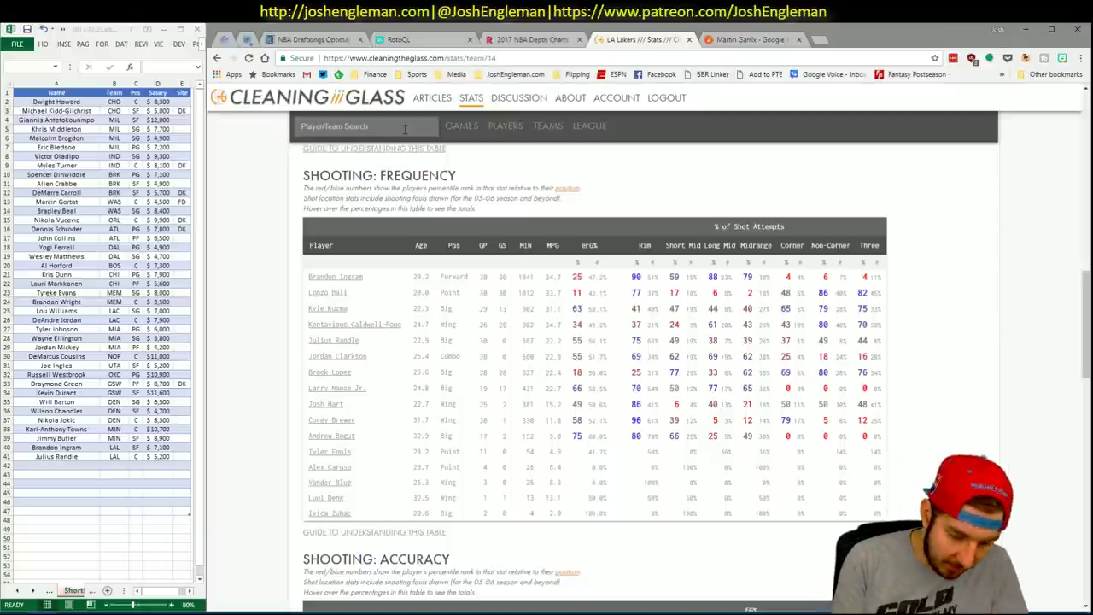
left_click(405, 129)
type("portl")
key("Return")
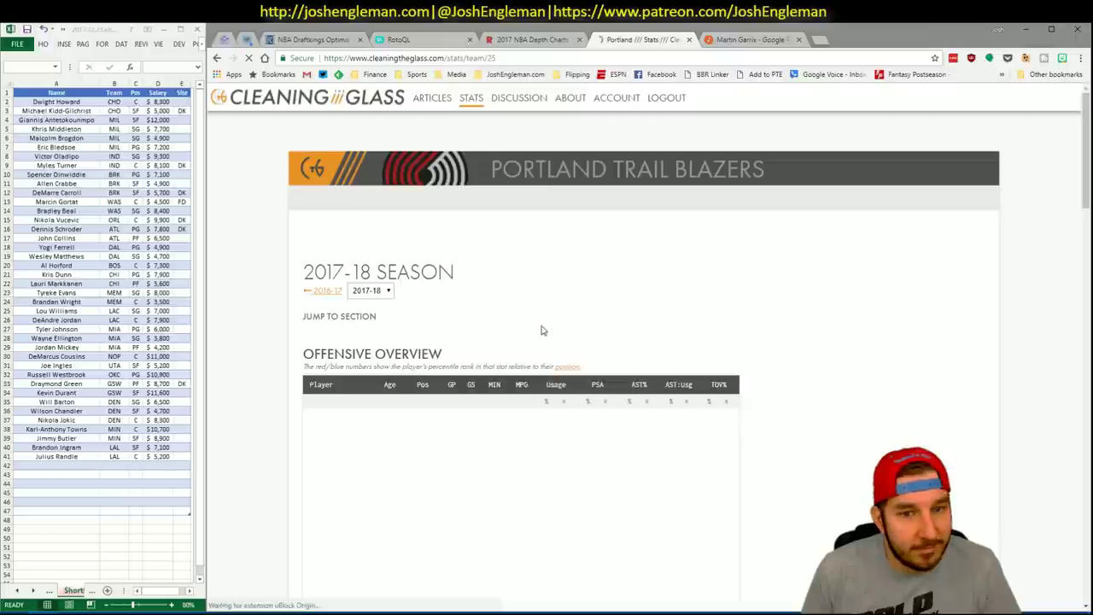
Step: Load Portland's Shooting: Frequency player rows into the CTG sheet in Excel and set the opponent to LAL
scroll(469, 331, "down", 1)
scroll(469, 331, "down", 9)
left_click_drag(850, 482, 309, 278)
key("alt+Tab")
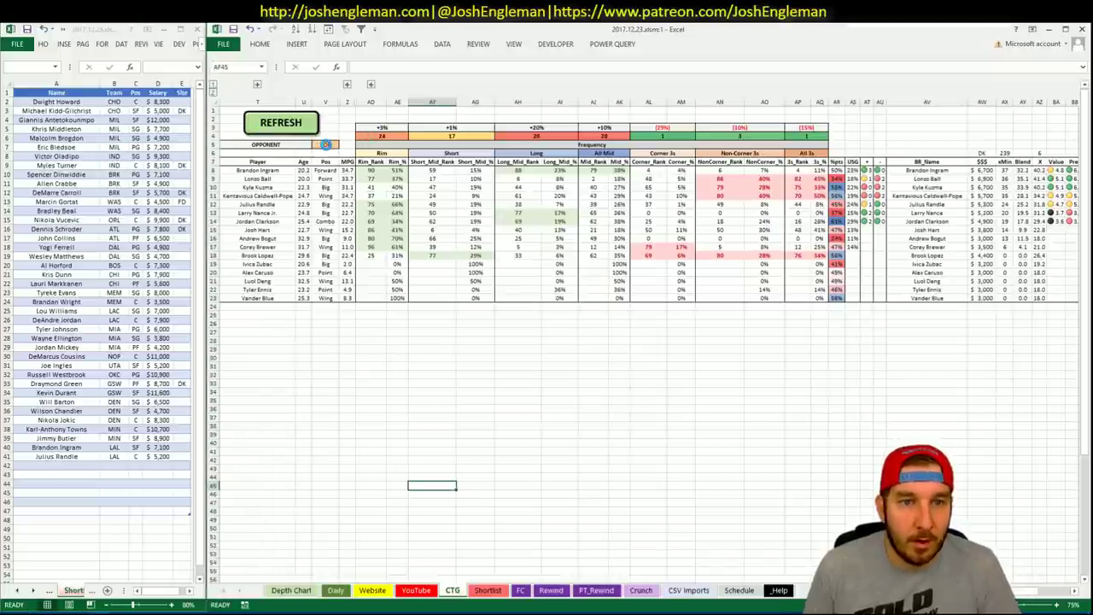
left_click(326, 144)
type("LAL")
key("Return")
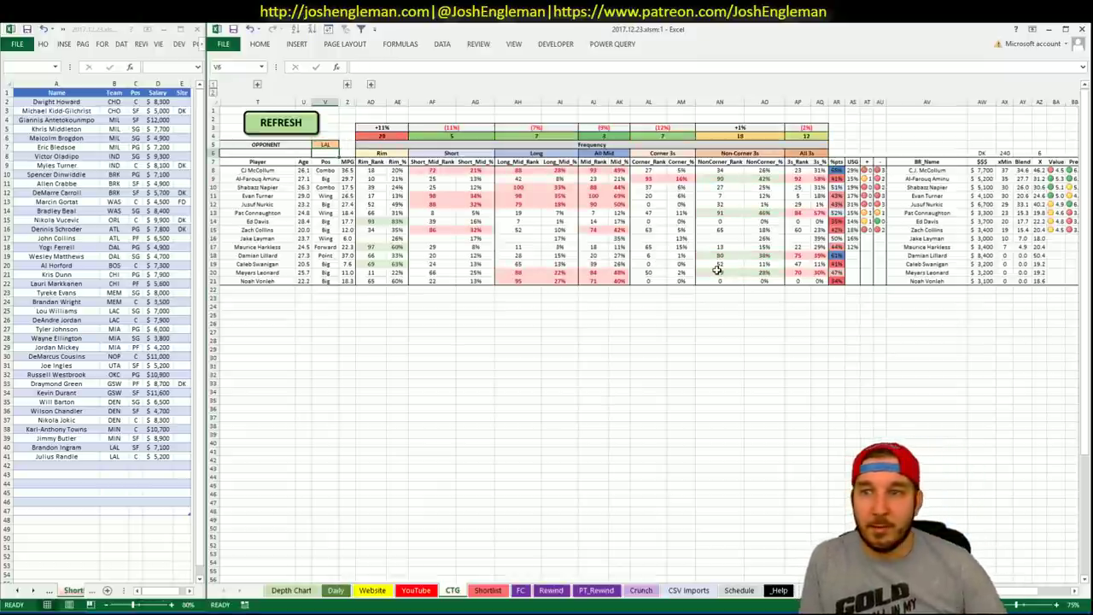
Step: Compare Portland's projections and recent game log on the YouTube sheet with their shooting matchups on the CTG sheet
left_click(427, 592)
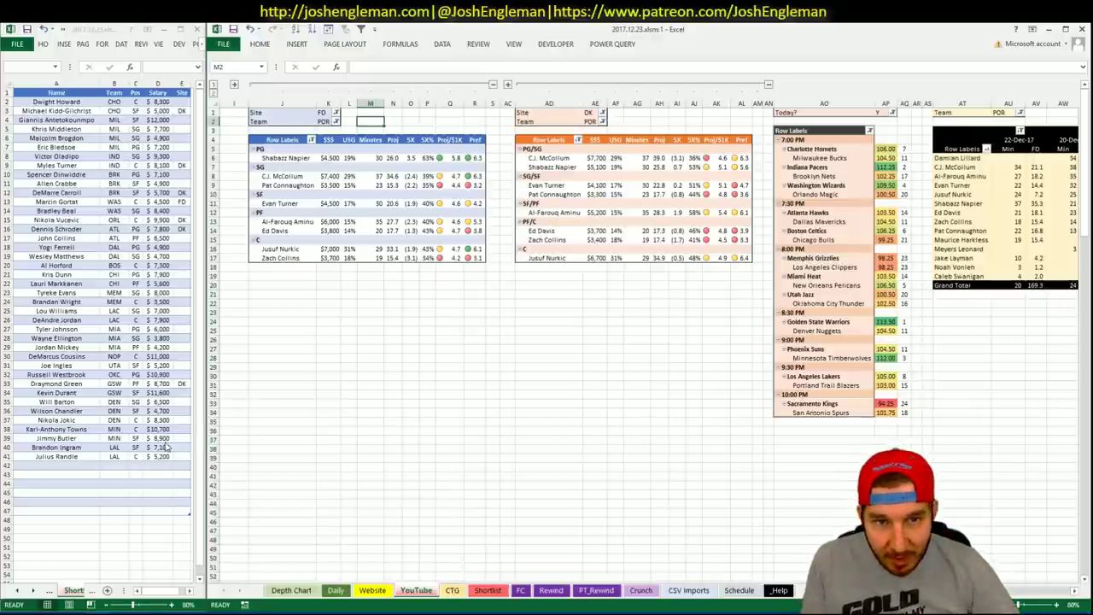
left_click(451, 595)
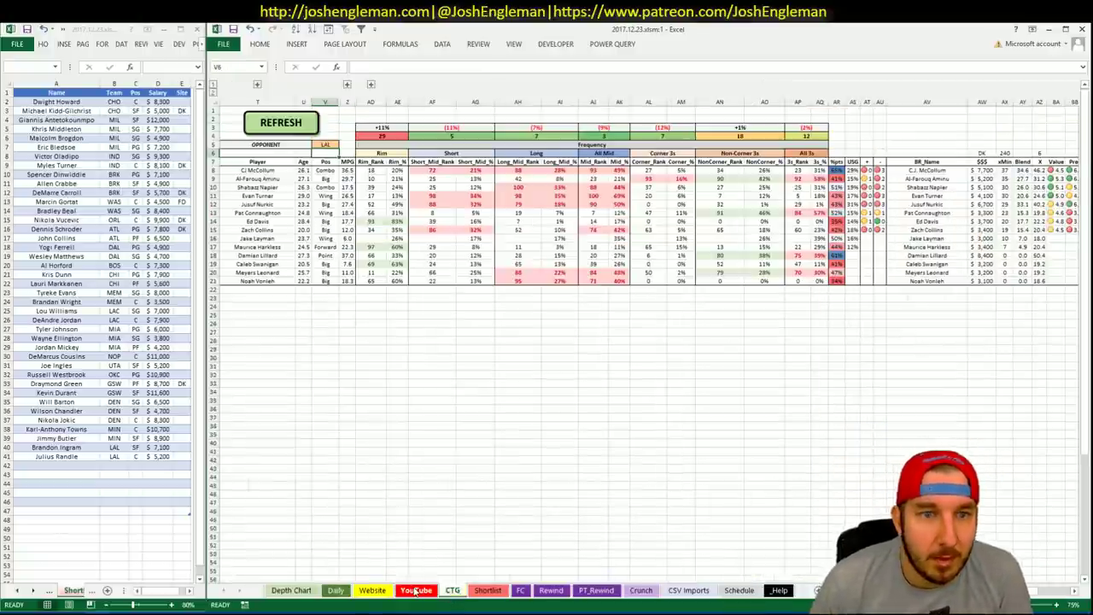
left_click(415, 592)
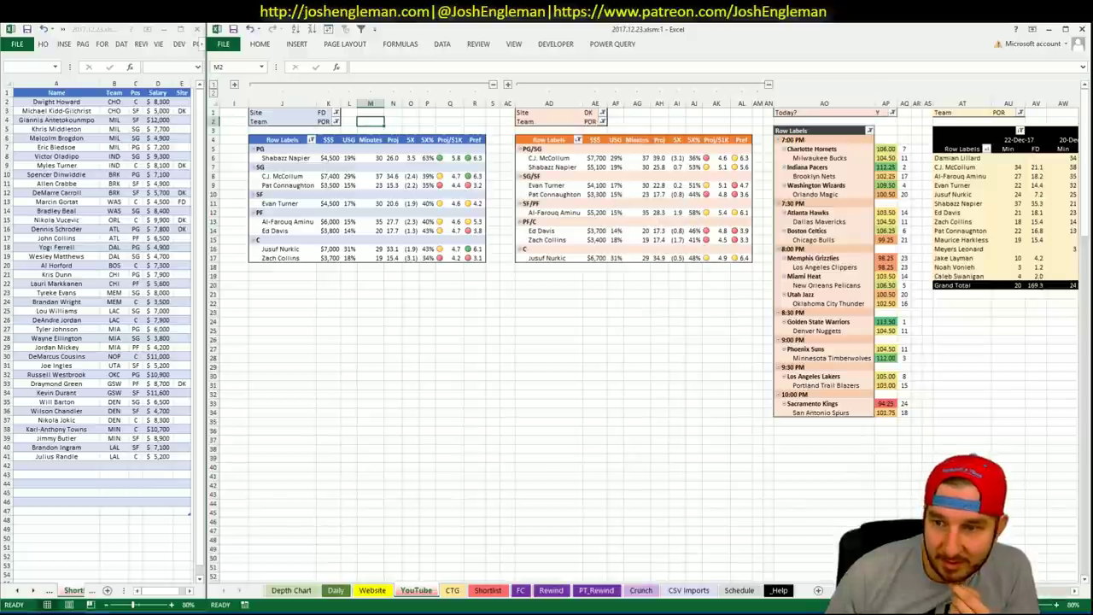
scroll(649, 333, "right", 3)
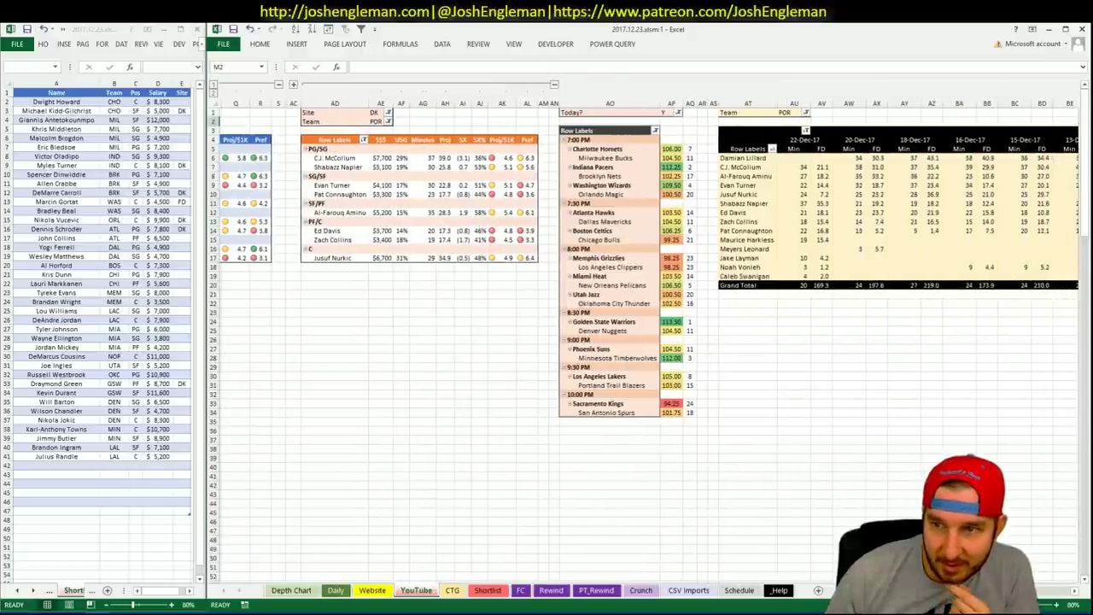
scroll(649, 333, "right", 1)
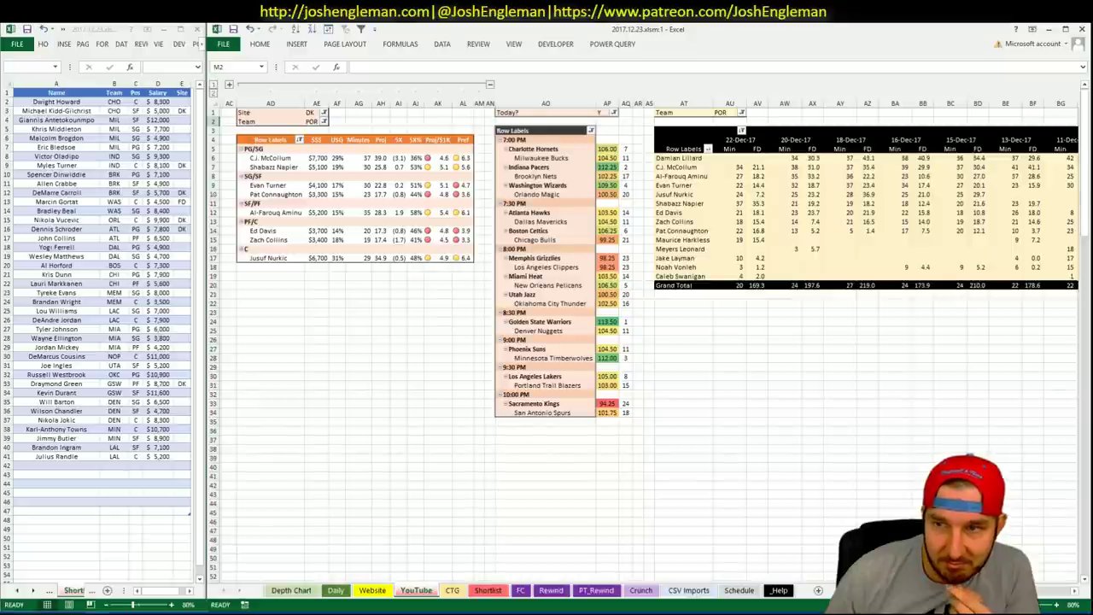
scroll(649, 333, "left", 4)
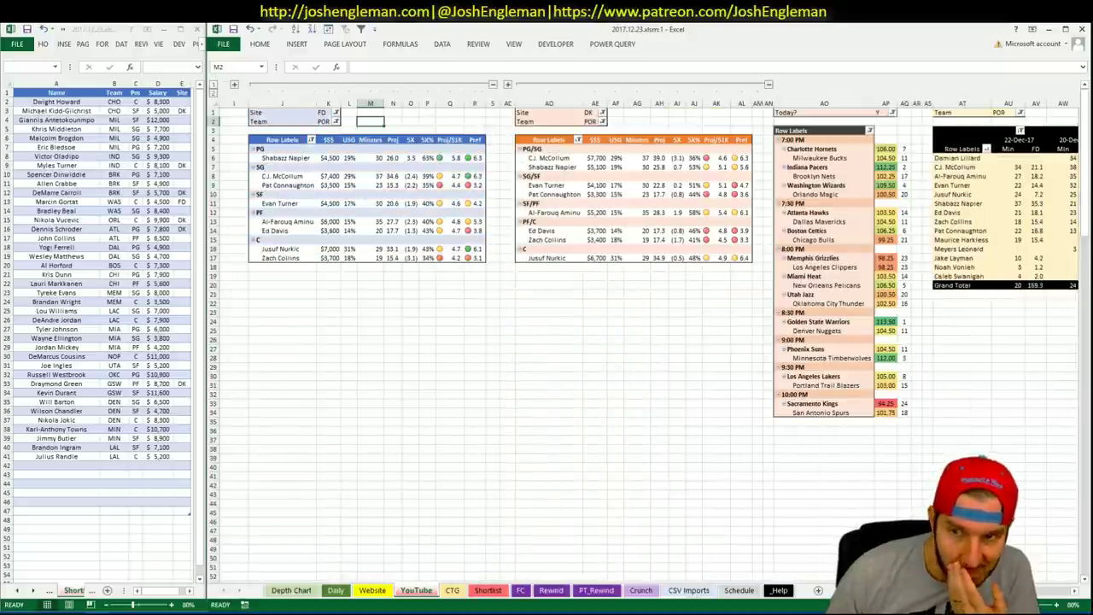
left_click(452, 590)
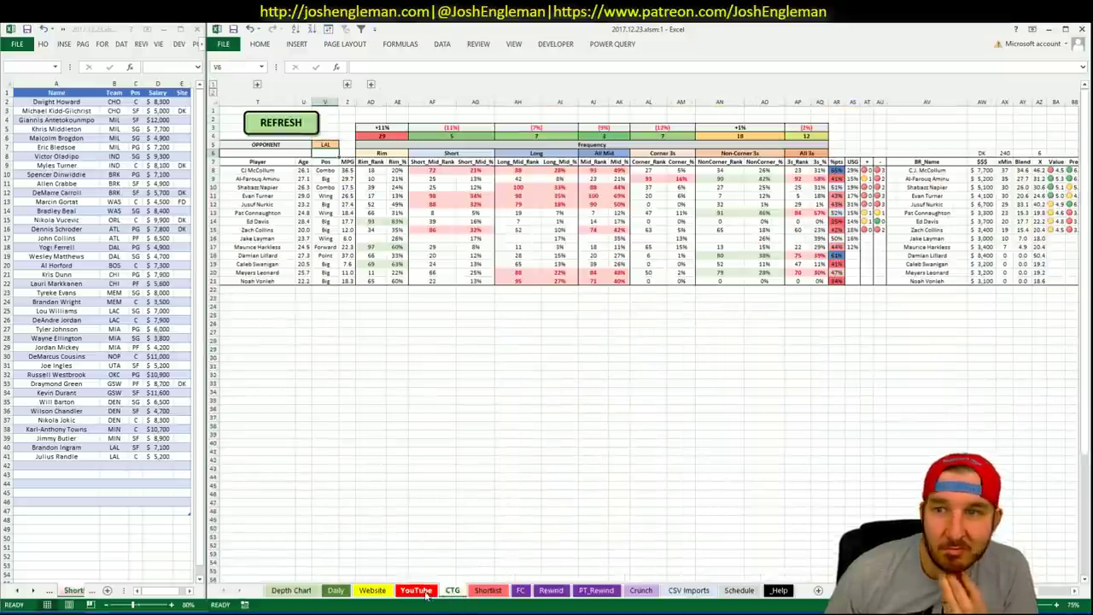
left_click(411, 592)
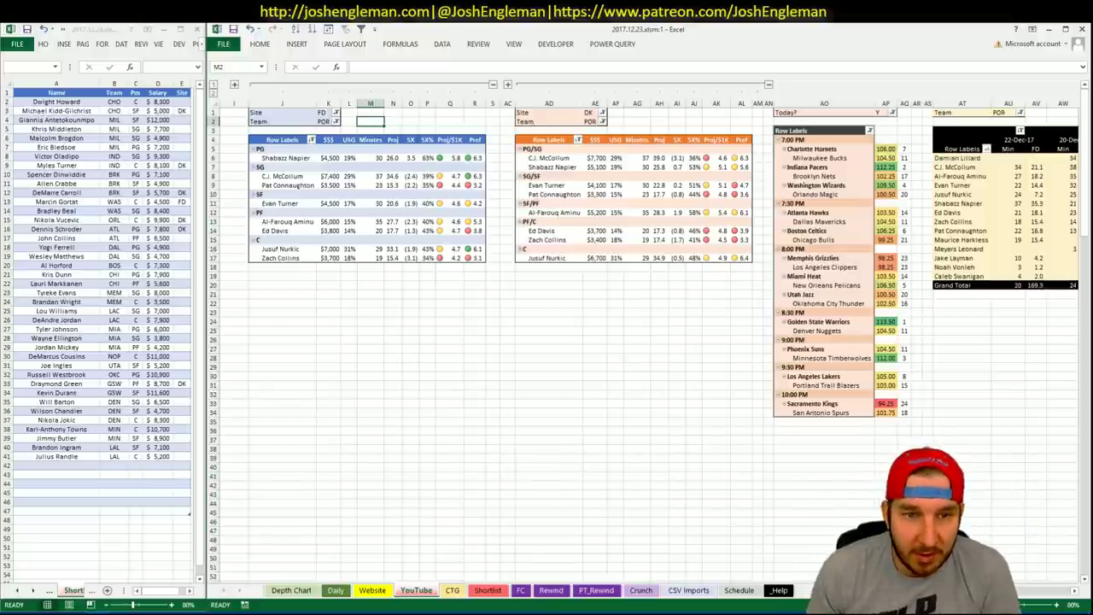
scroll(649, 333, "right", 1)
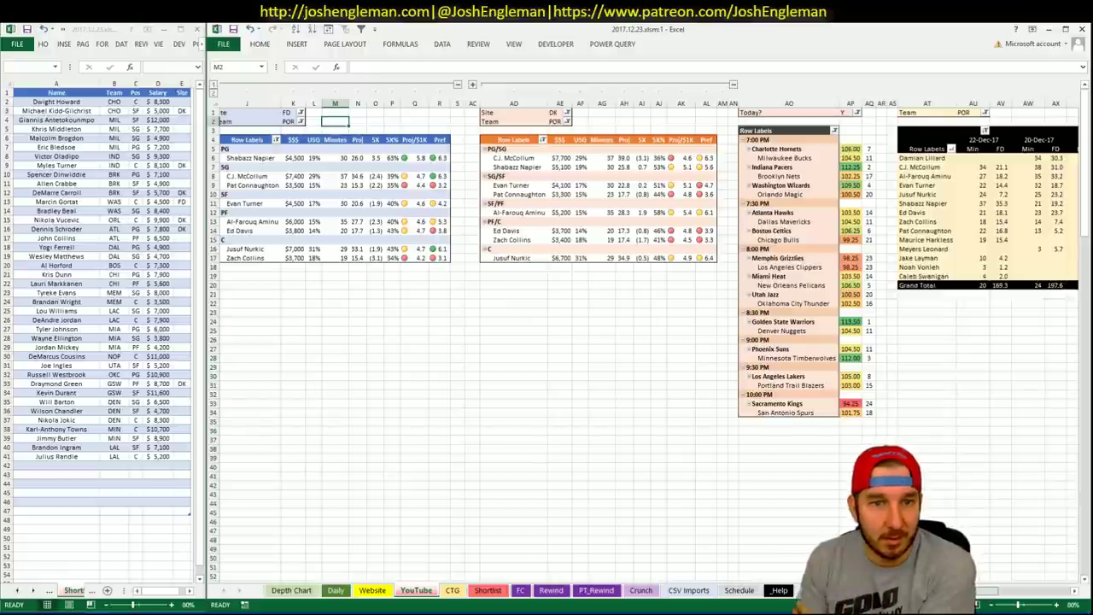
left_click_drag(982, 591, 931, 597)
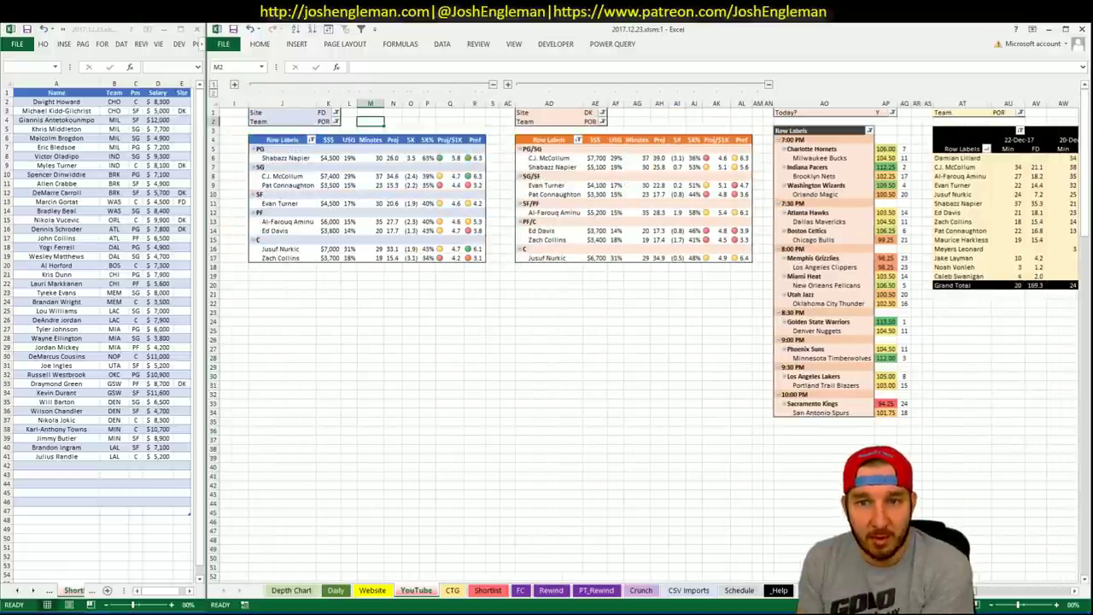
Step: Switch the team filter to SAC in the FD and DK projection tables and in the game log
left_click(327, 122)
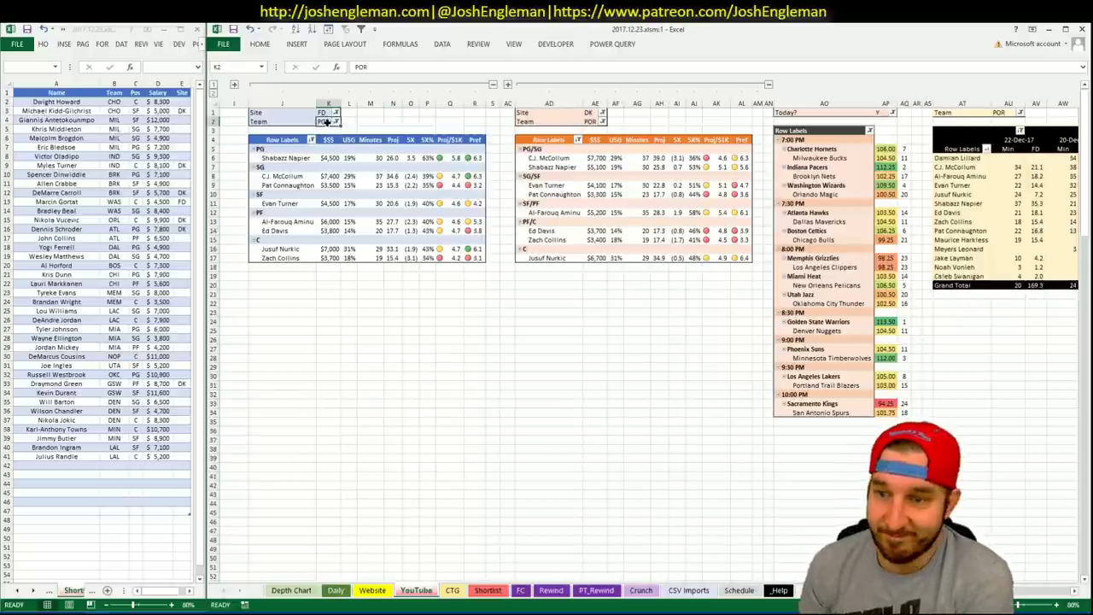
type("SAC")
key("Return")
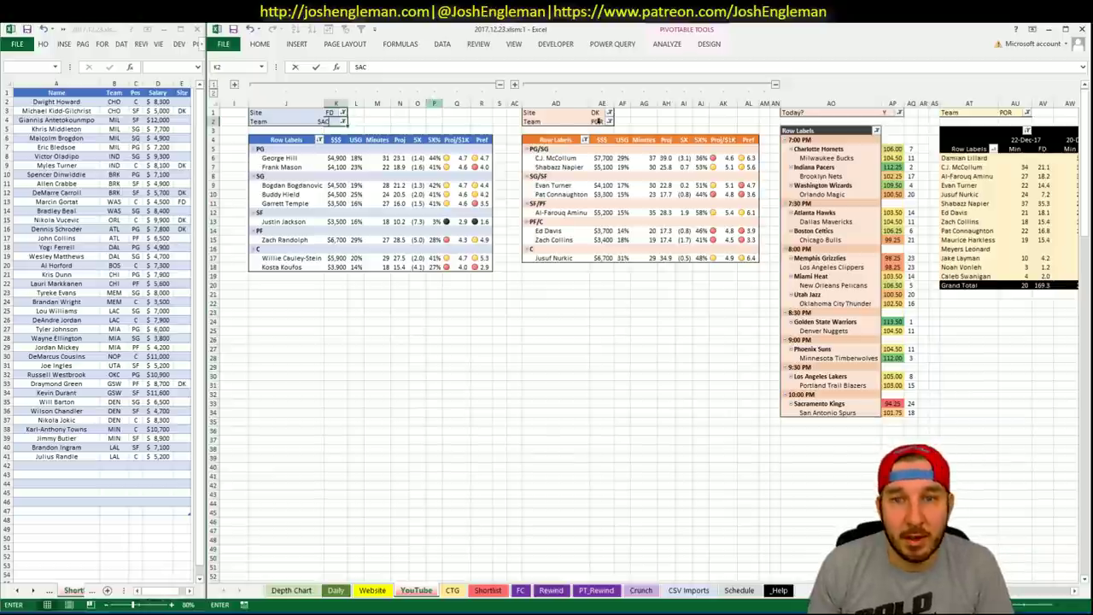
left_click(600, 121)
type("SAC")
key("Return")
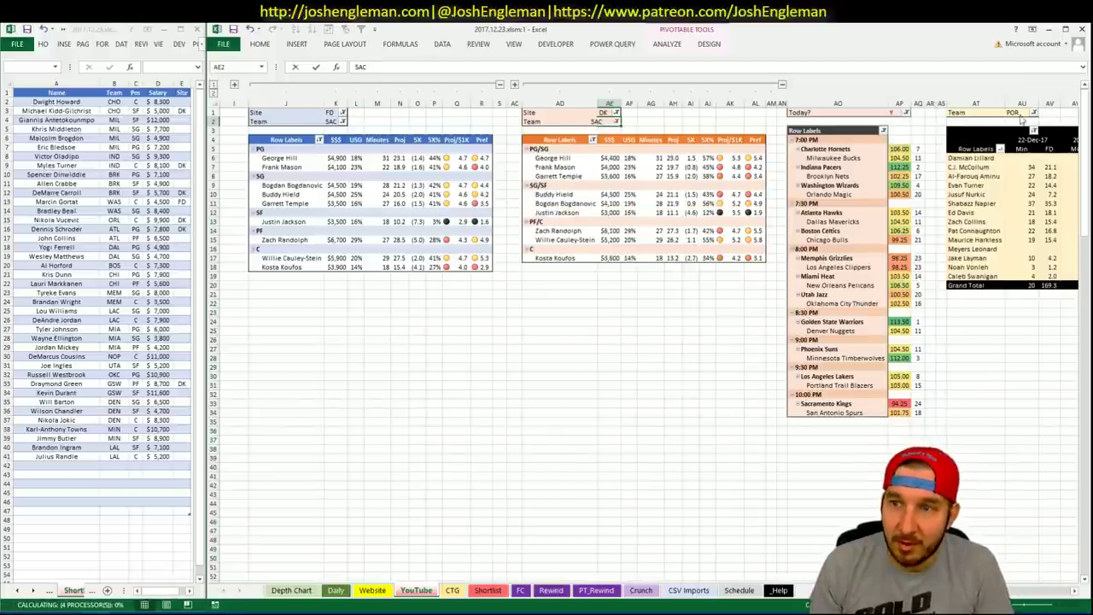
left_click(1011, 113)
type("SAC")
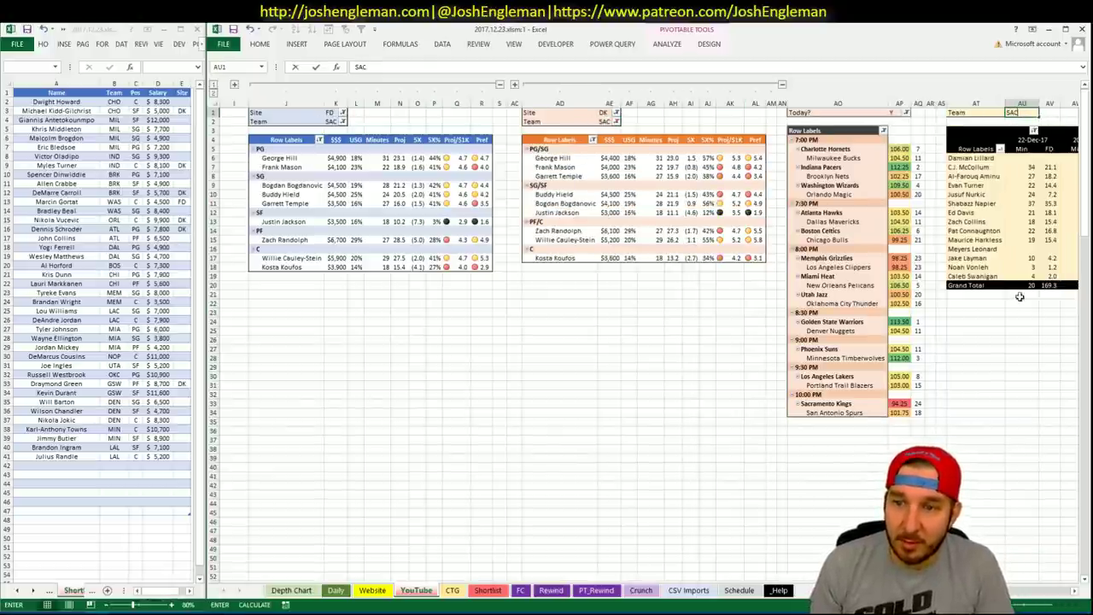
key("Return")
left_click(487, 438)
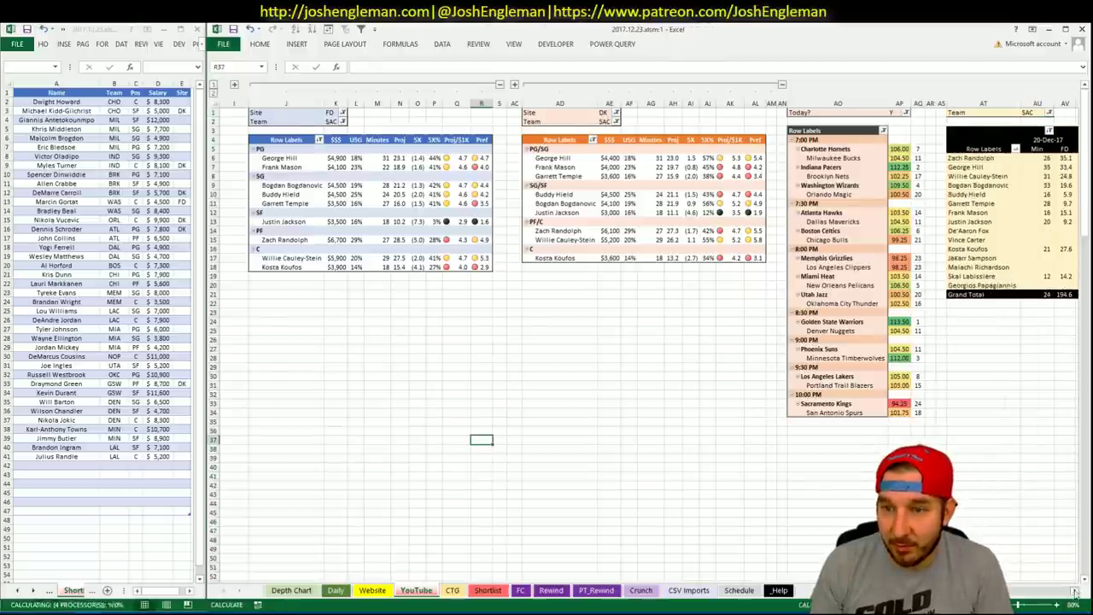
scroll(1033, 589, "right", 3)
scroll(691, 524, "left", 3)
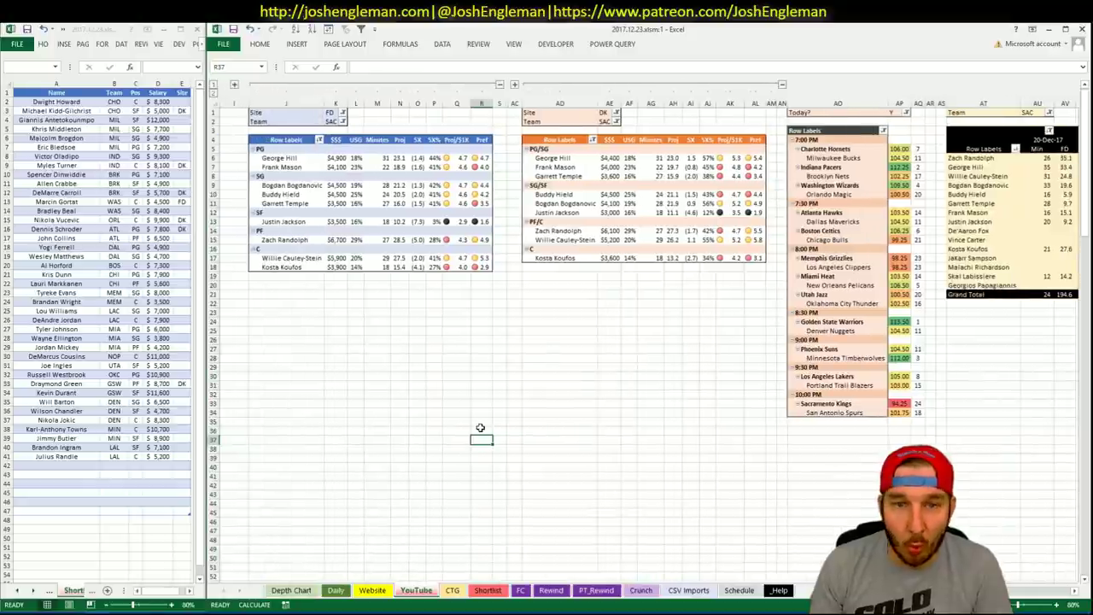
left_click(335, 321)
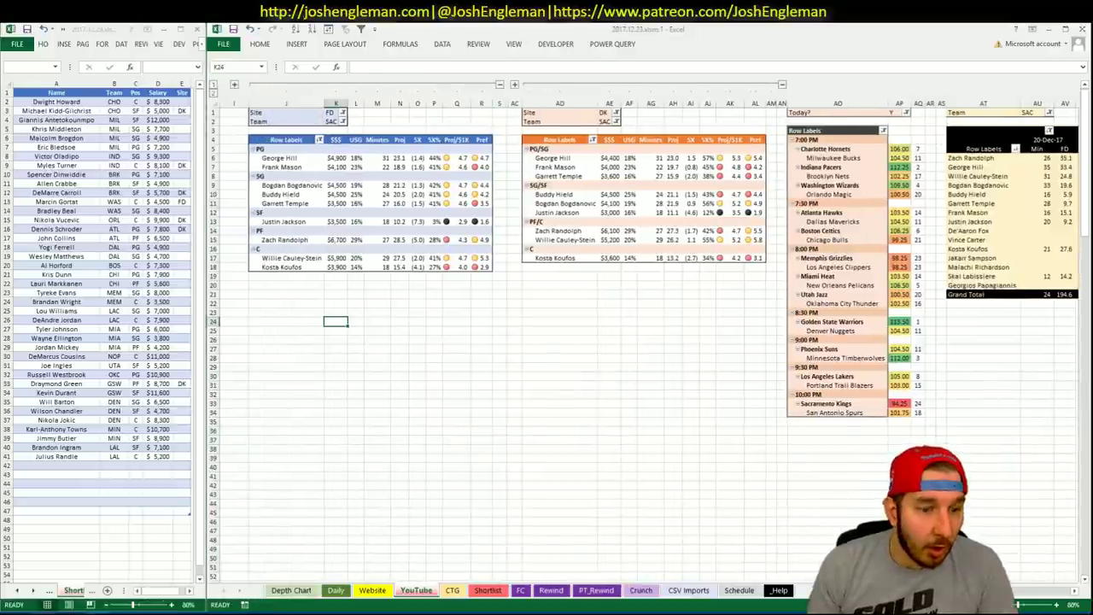
Step: Open the Sacramento Kings' team page on Cleaning the Glass at the Shooting: Frequency table
key("alt+Tab")
type("kings")
key("Down")
key("Return")
key("alt+Tab")
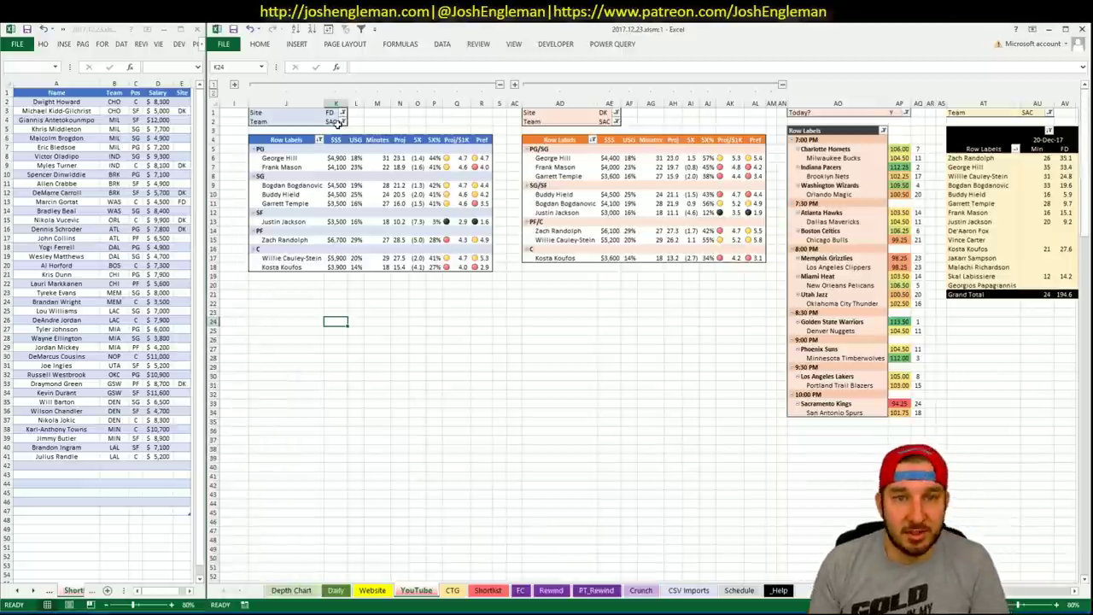
key("alt+Tab")
key("Return")
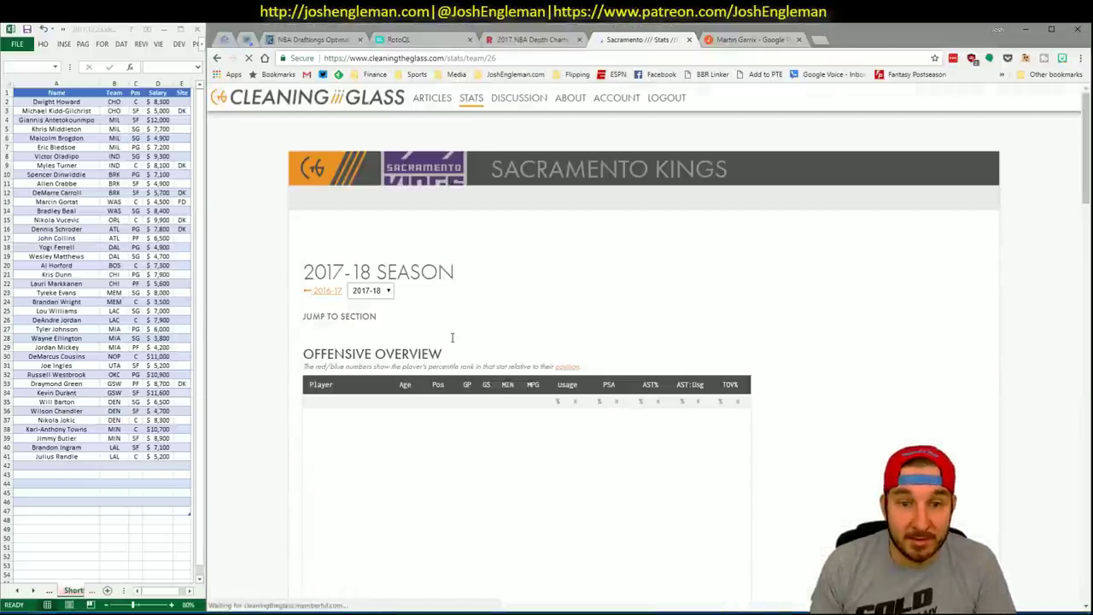
left_click(469, 333)
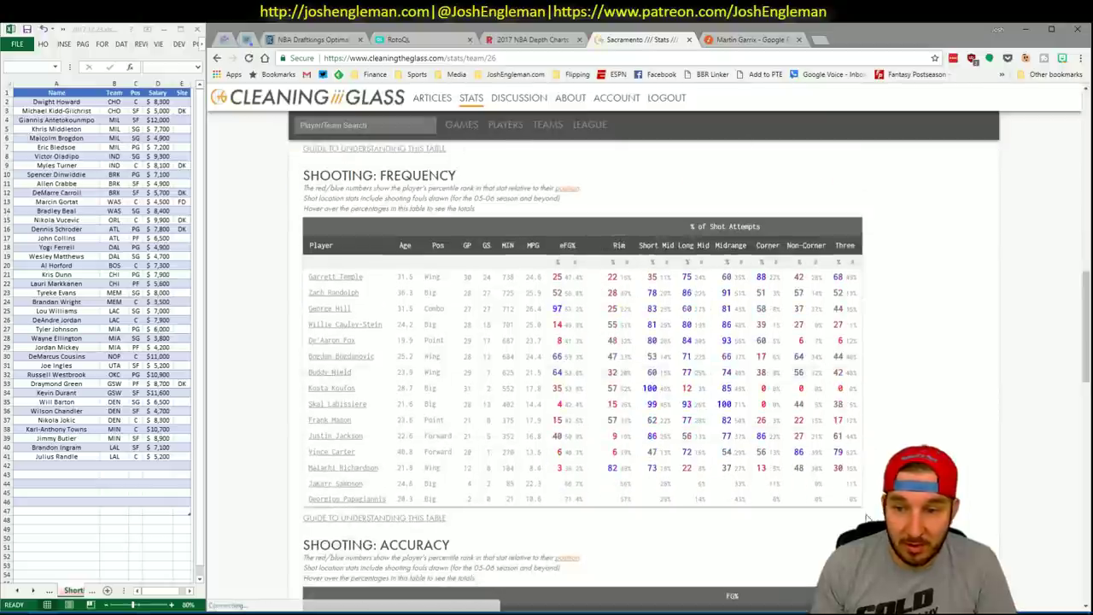
Step: Transfer the Kings' shooting frequency rows to the CTG sheet in Excel and set the opponent to SAS
left_click_drag(850, 502, 308, 285)
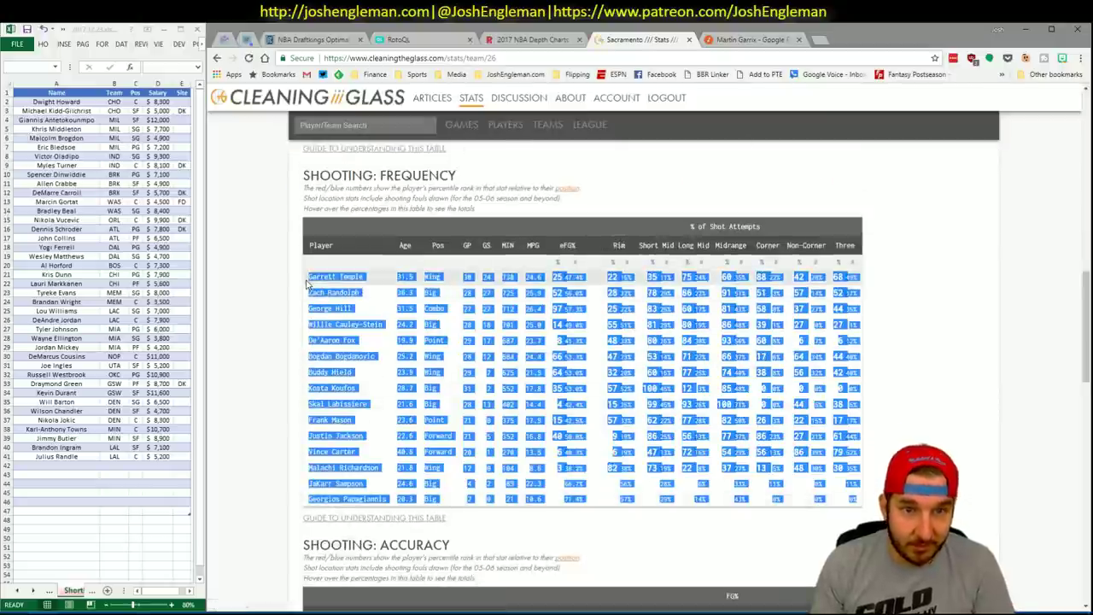
key("alt+Tab")
left_click(453, 590)
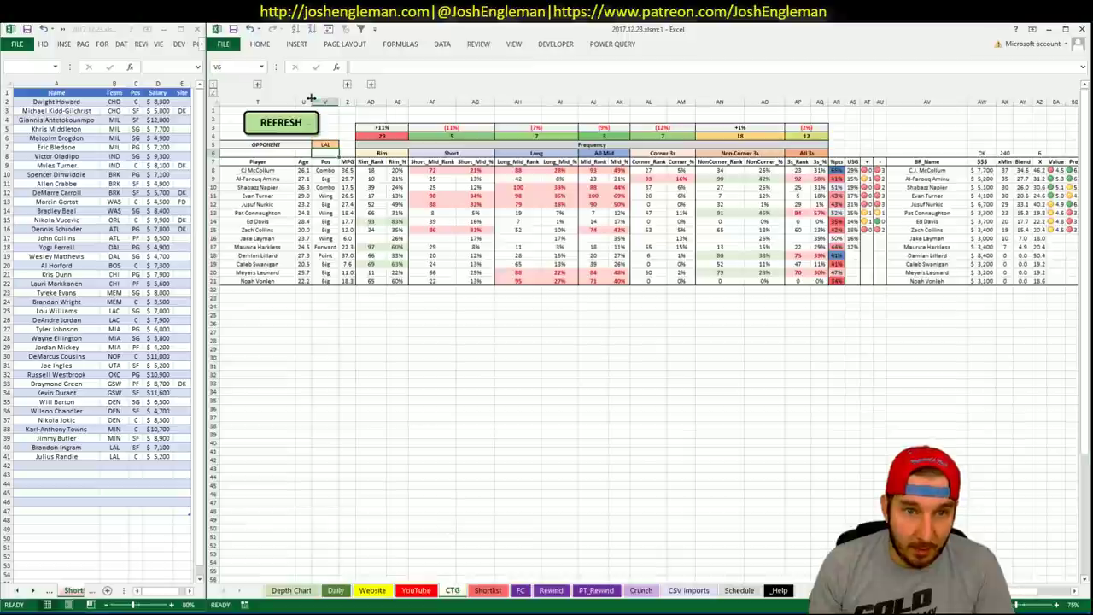
left_click(326, 144)
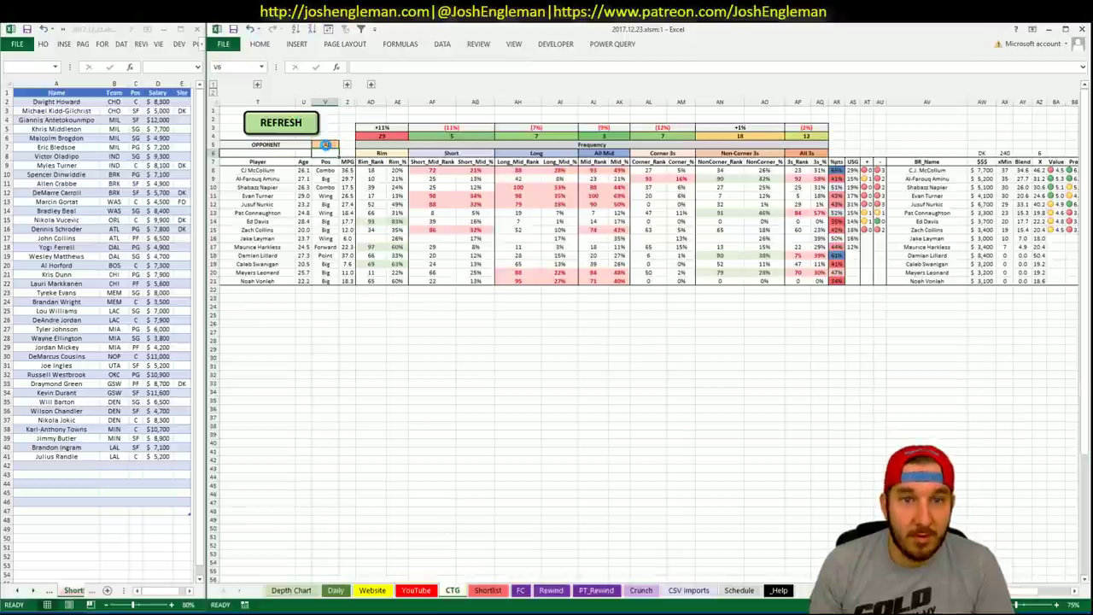
left_click(325, 145)
type("SAS")
left_click(368, 117)
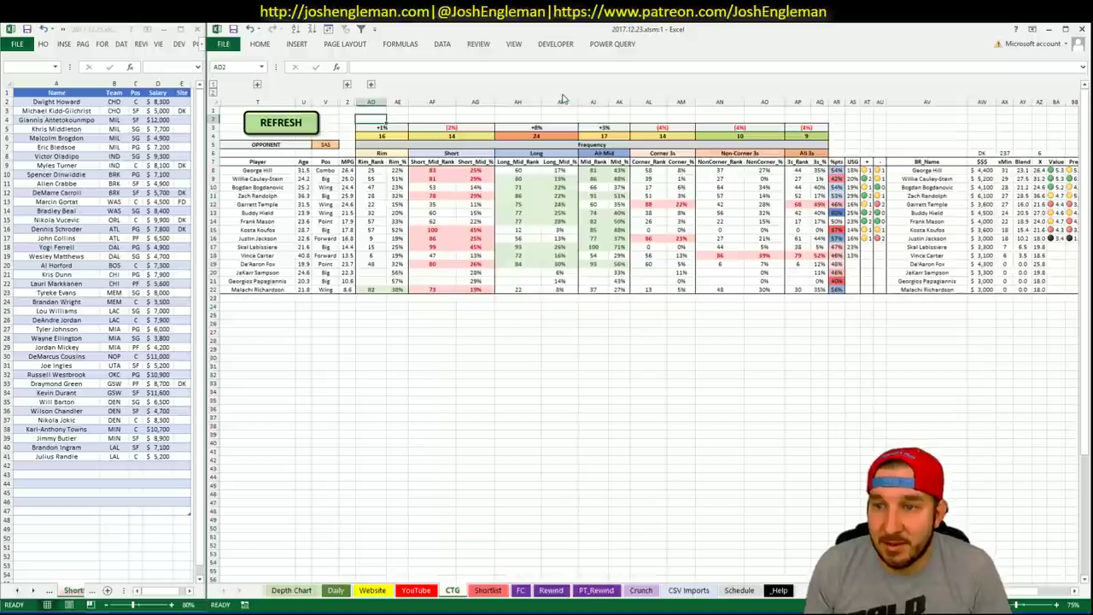
Step: Return to the YouTube sheet for Sacramento's projections and add George Hill in the next empty row of the shortlist
left_click(425, 592)
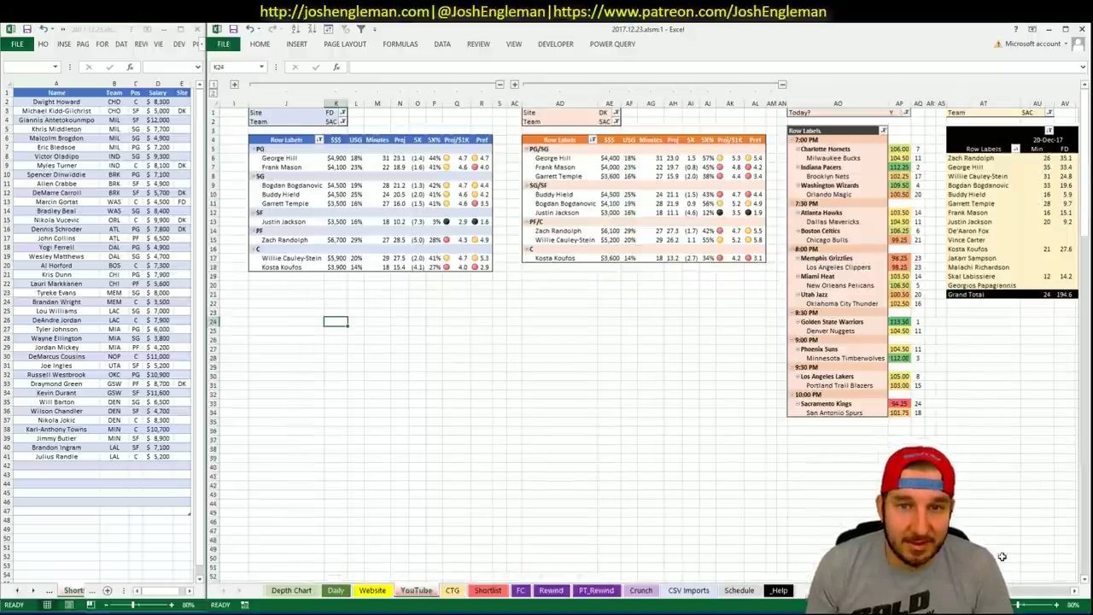
left_click(1076, 593)
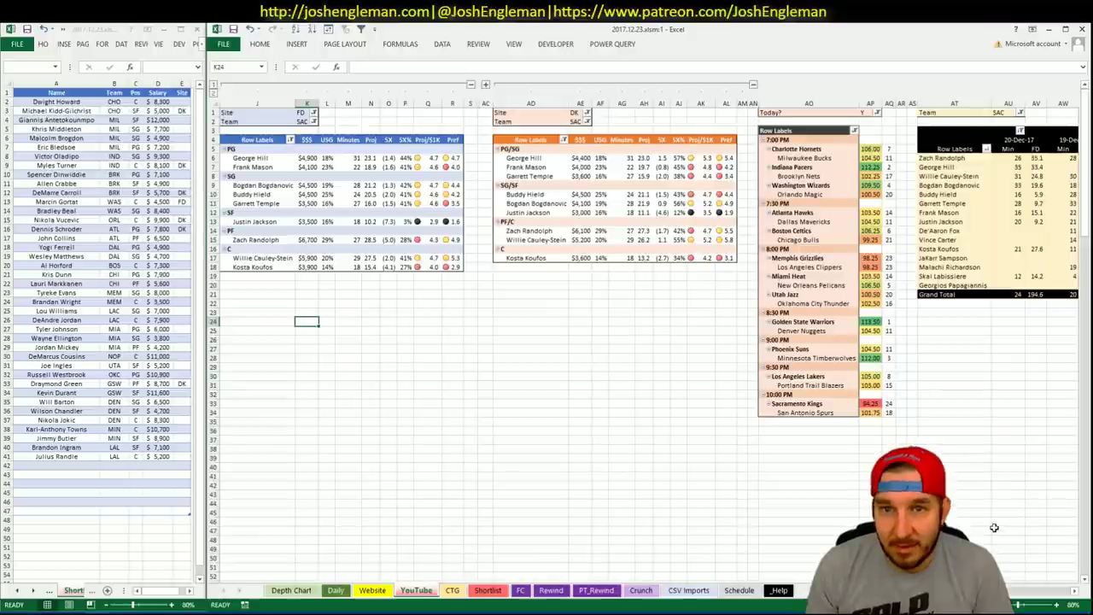
mouse_move(833, 590)
left_mouse_down()
mouse_move(880, 591)
mouse_move(827, 590)
left_mouse_up()
left_click(43, 464)
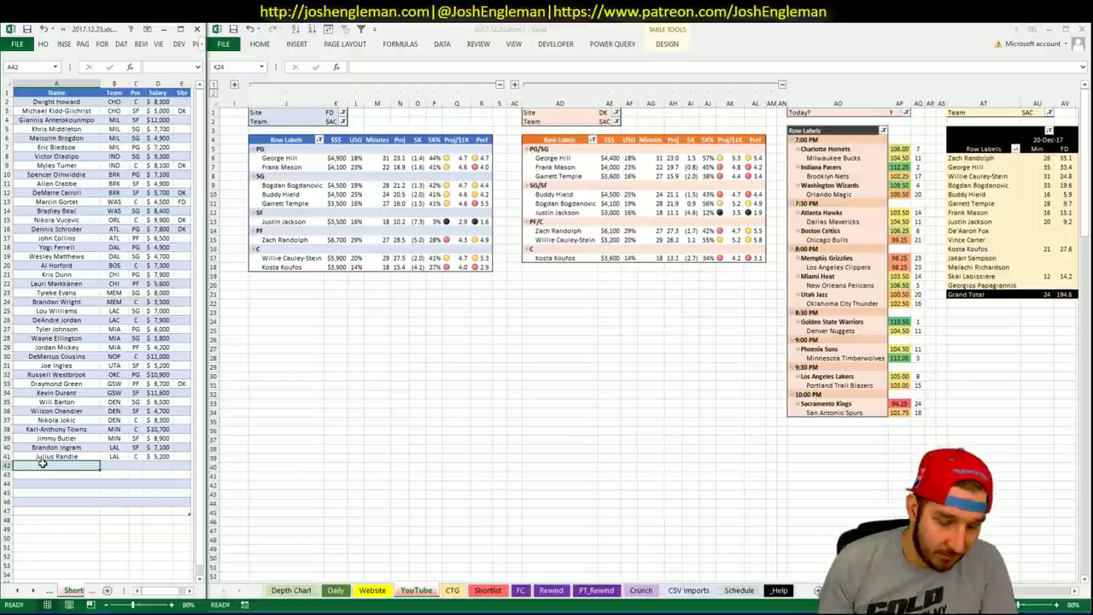
type("George Hill")
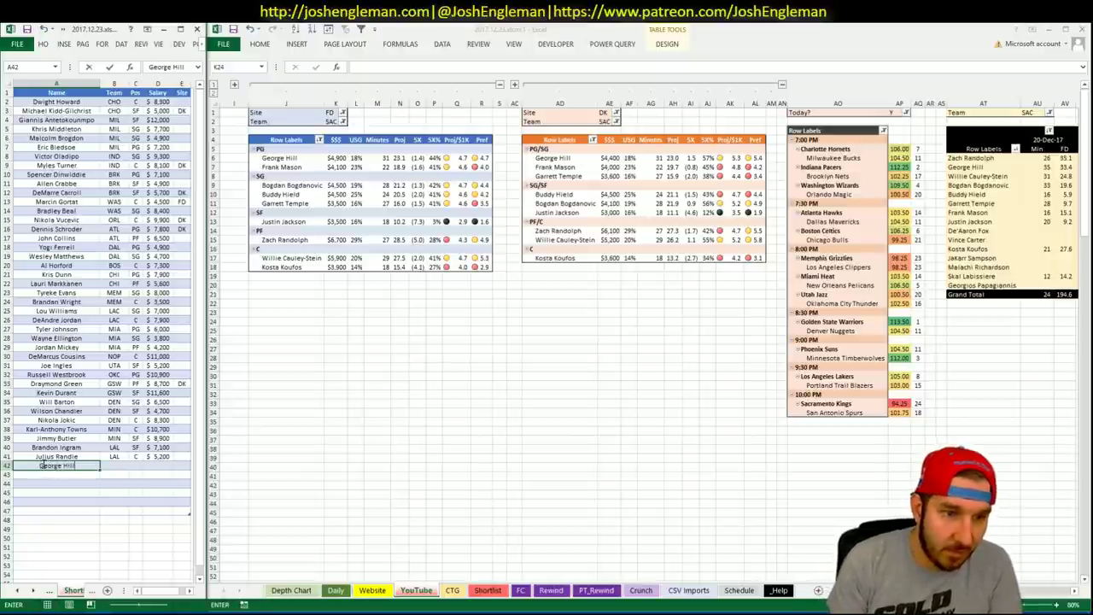
key("Return")
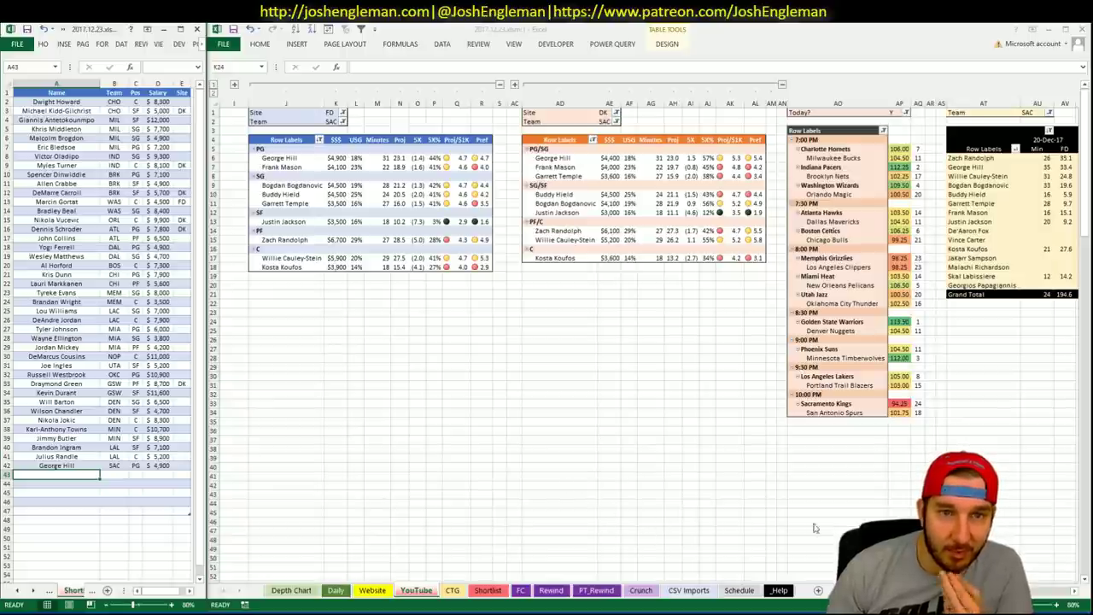
Step: Switch the team filter to SAS in both the FD and DK projection tables
left_click(335, 121)
left_click(333, 122)
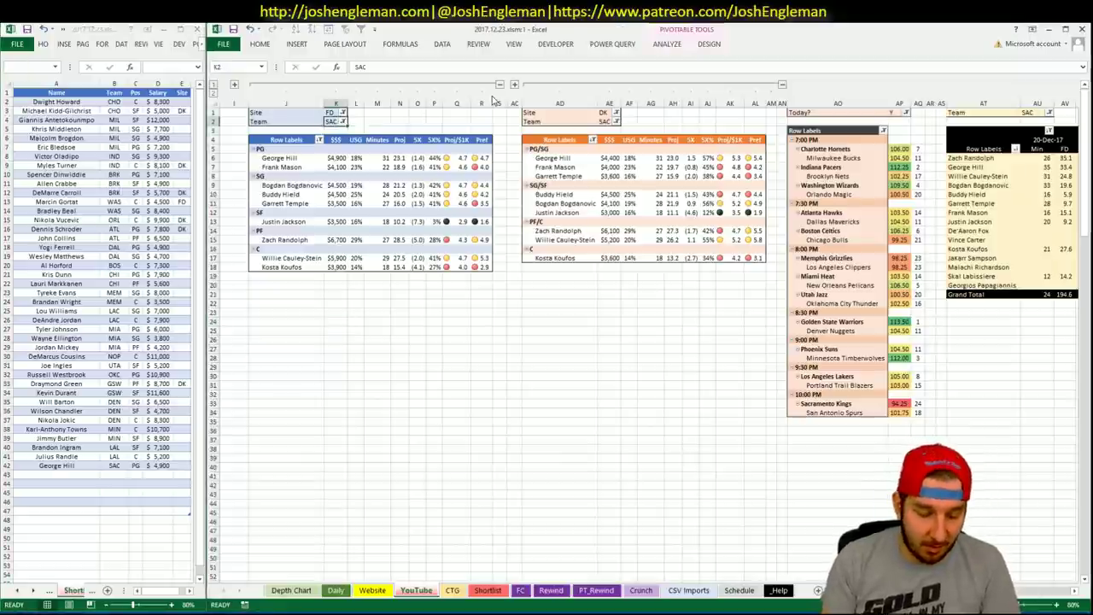
type("SAS")
key("Return")
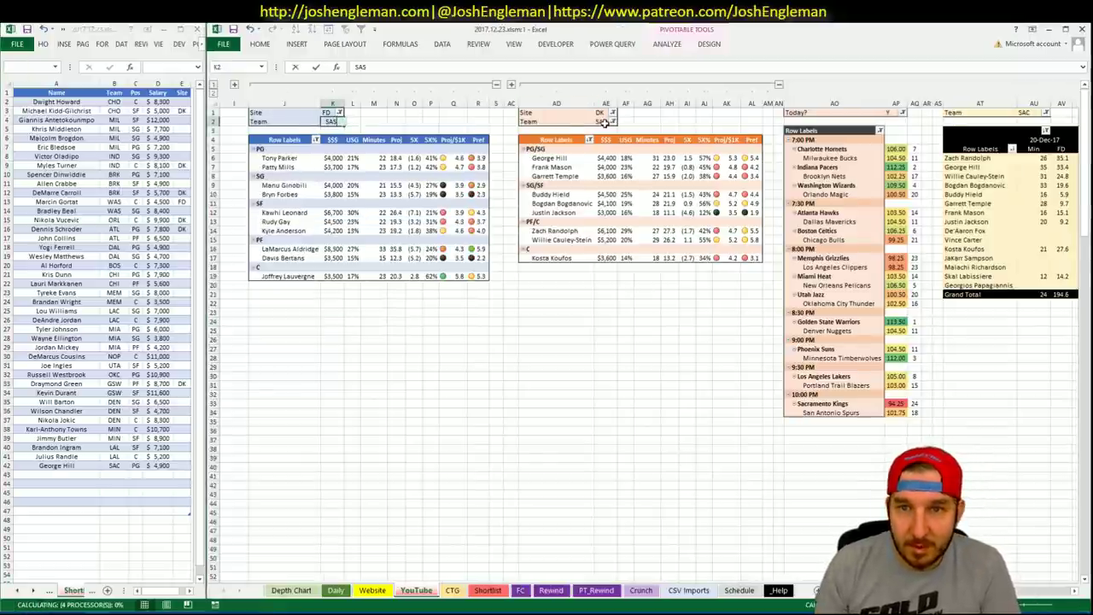
left_click(604, 122)
left_click(655, 122)
key("Left")
key("Left")
type("SAS")
key("Return")
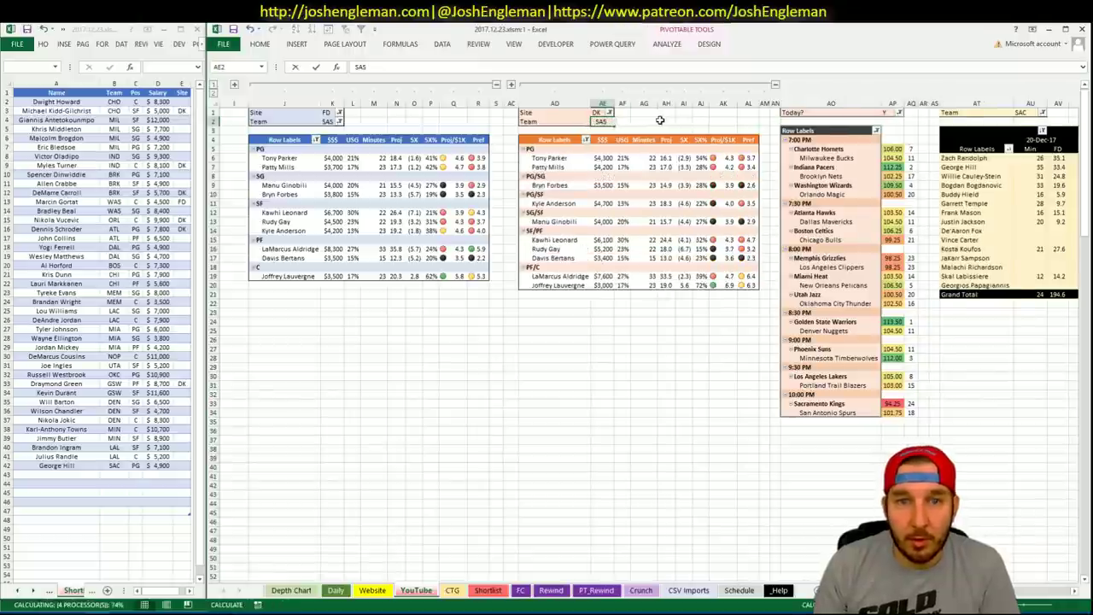
key("Right")
key("Right")
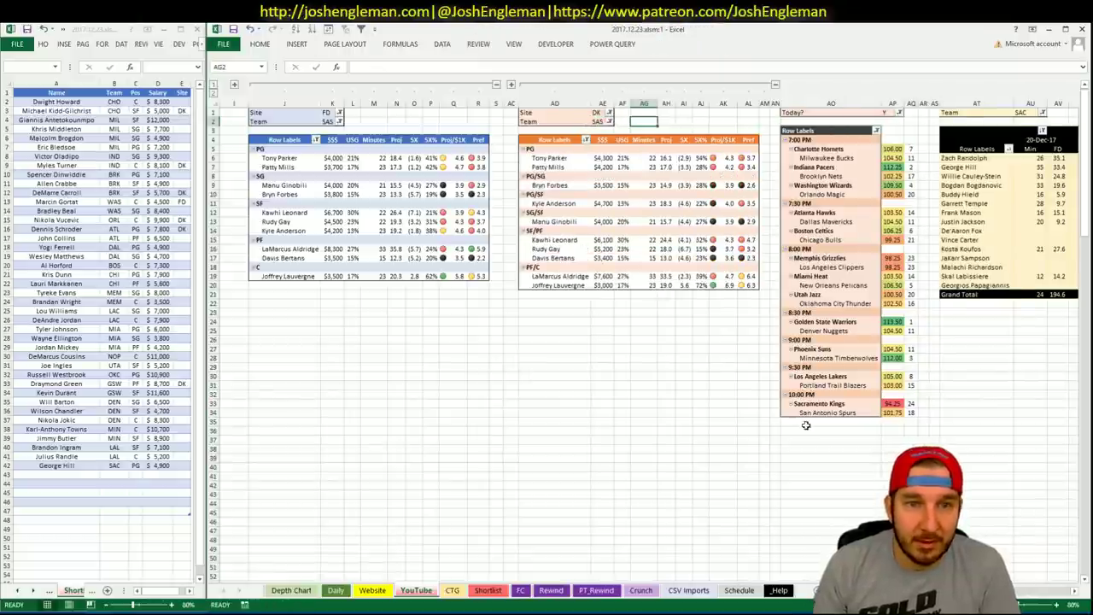
Step: Filter the recent game log to team SAS
left_click(1025, 111)
type("SAS")
key("Return")
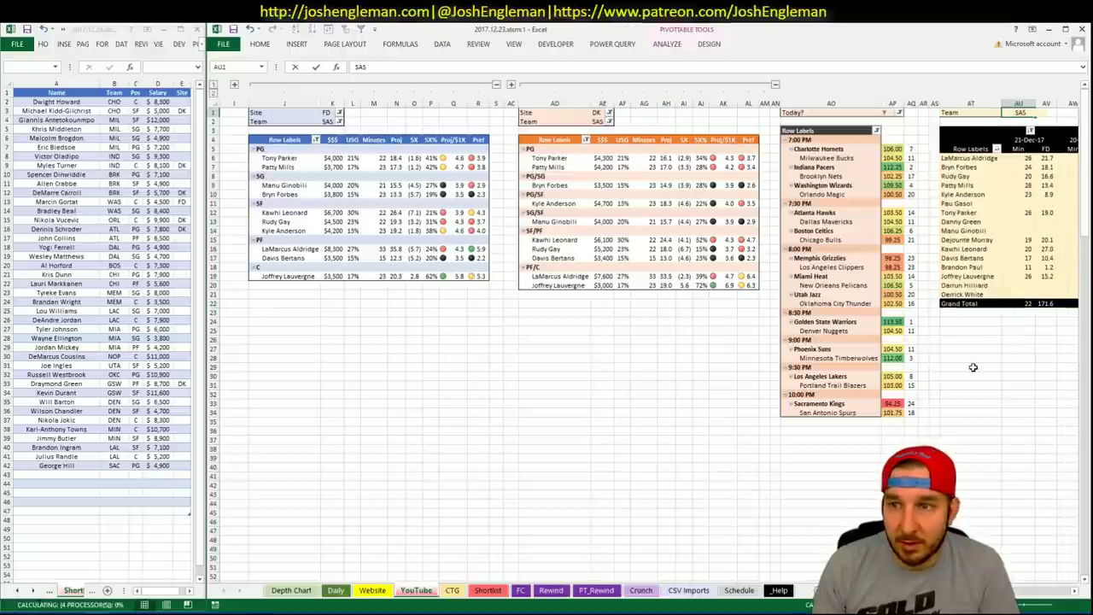
Step: Set the opponent on the CTG sheet to SAC
key("ctrl+Page_Down")
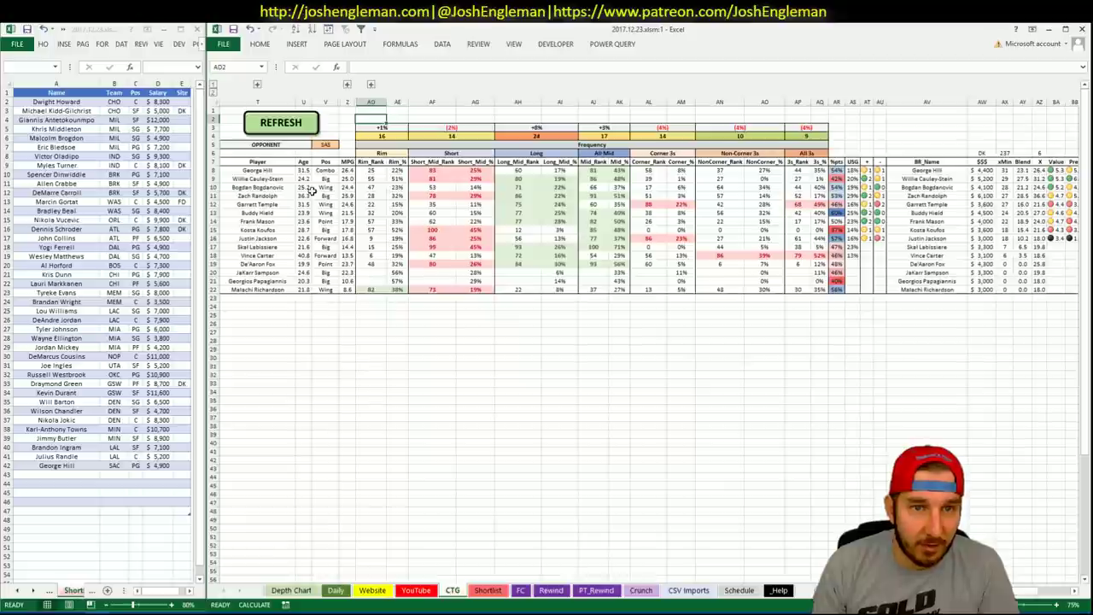
left_click(329, 145)
type("SAC")
key("Return")
key("Return")
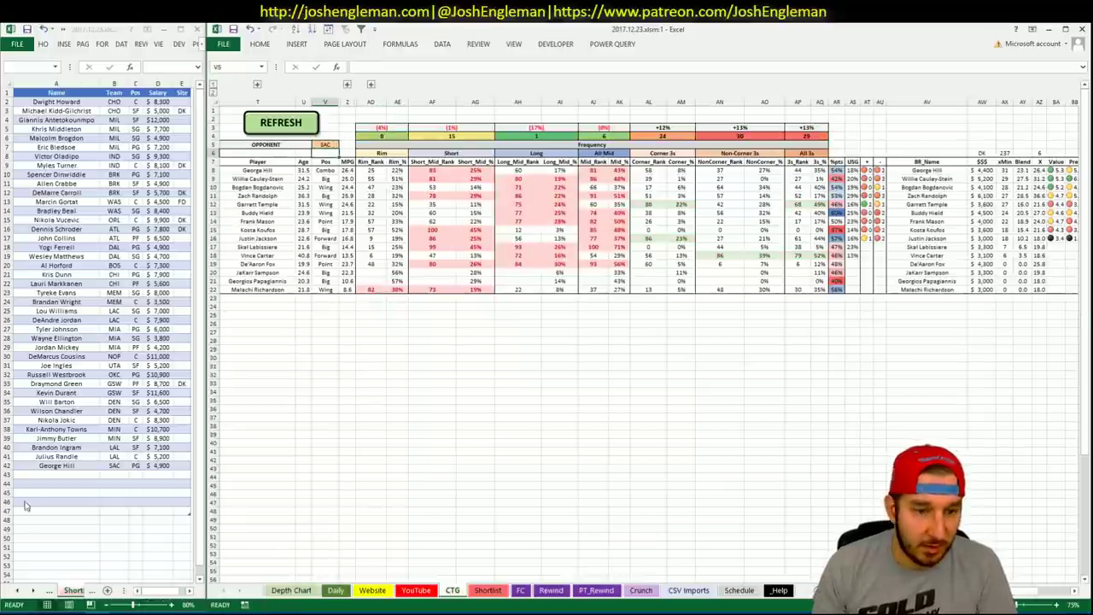
Step: Open the San Antonio Spurs' team page on Cleaning the Glass at the Shooting: Frequency table
key("alt+Tab")
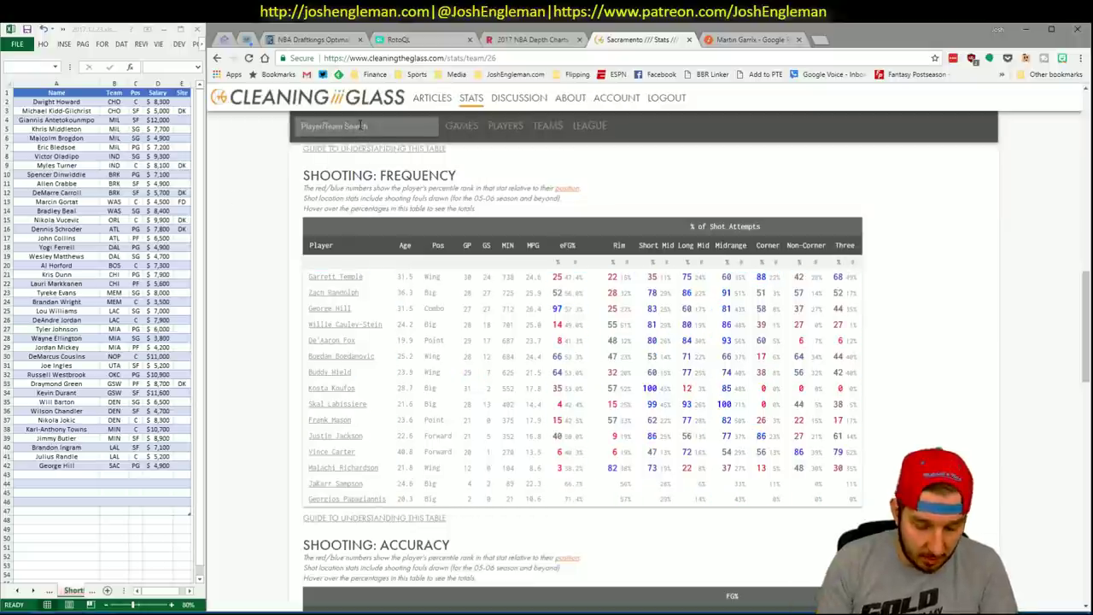
type("spurs")
key("Down")
key("Return")
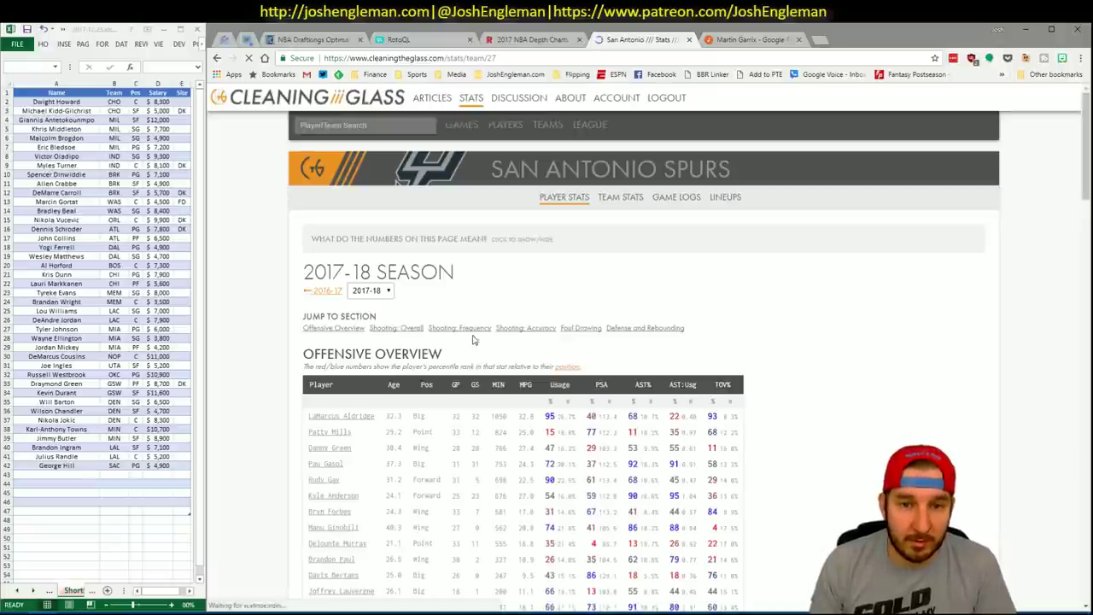
scroll(474, 333, "down", 2)
scroll(474, 332, "down", 5)
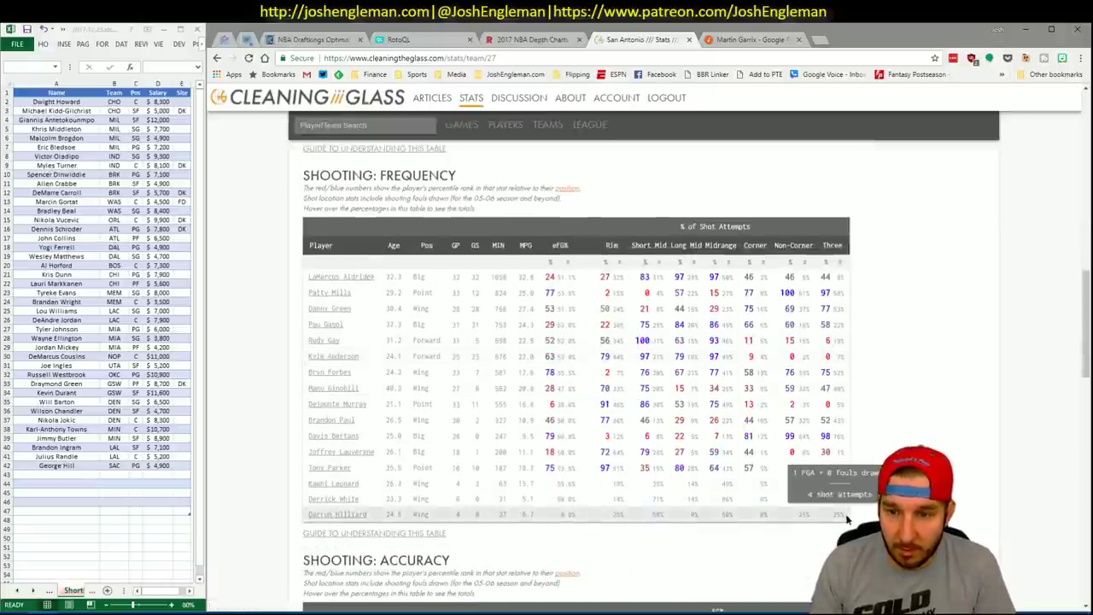
Step: Transfer the Spurs' shooting frequency rows from Cleaning the Glass to the CTG sheet in Excel
left_click_drag(848, 516, 307, 278)
key("alt+Tab")
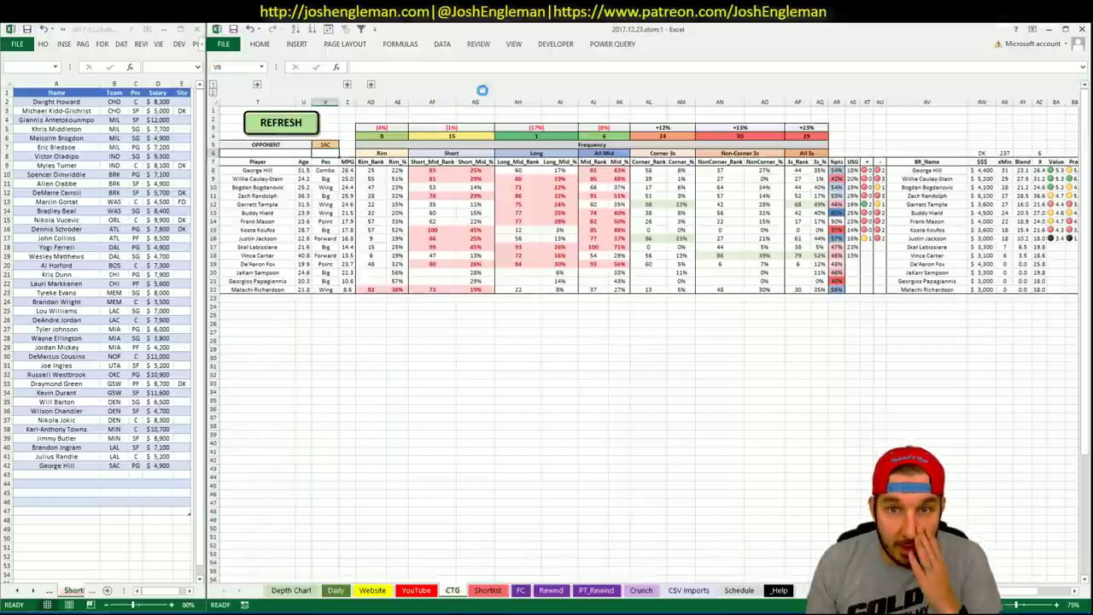
key("ctrl+v")
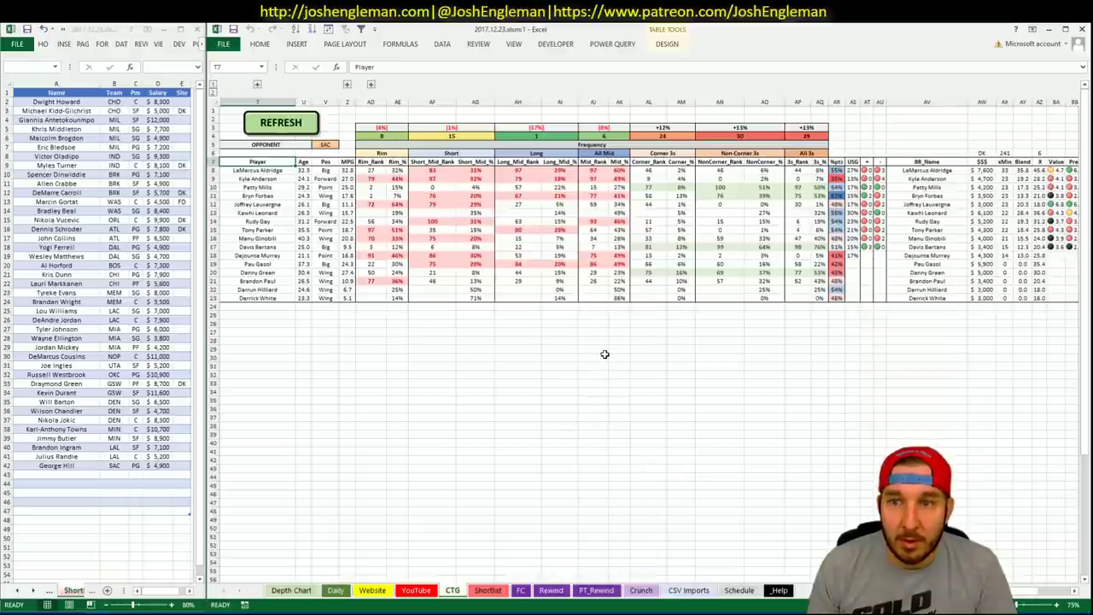
Step: Compare San Antonio's projections and recent game log on the YouTube sheet with their shooting matchups on the CTG sheet
left_click(336, 590)
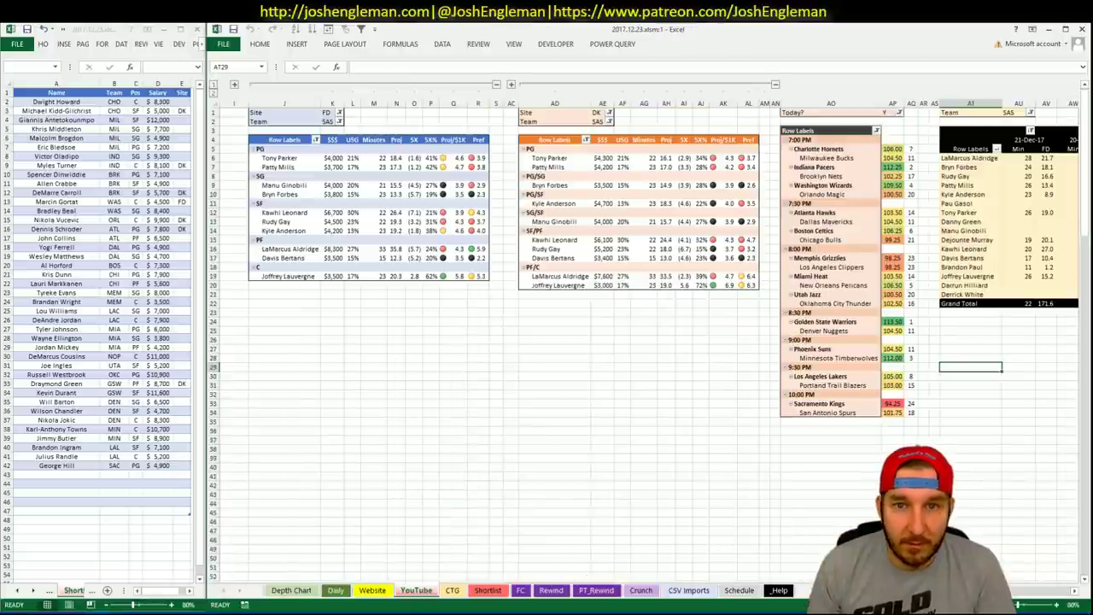
scroll(649, 341, "right", 5)
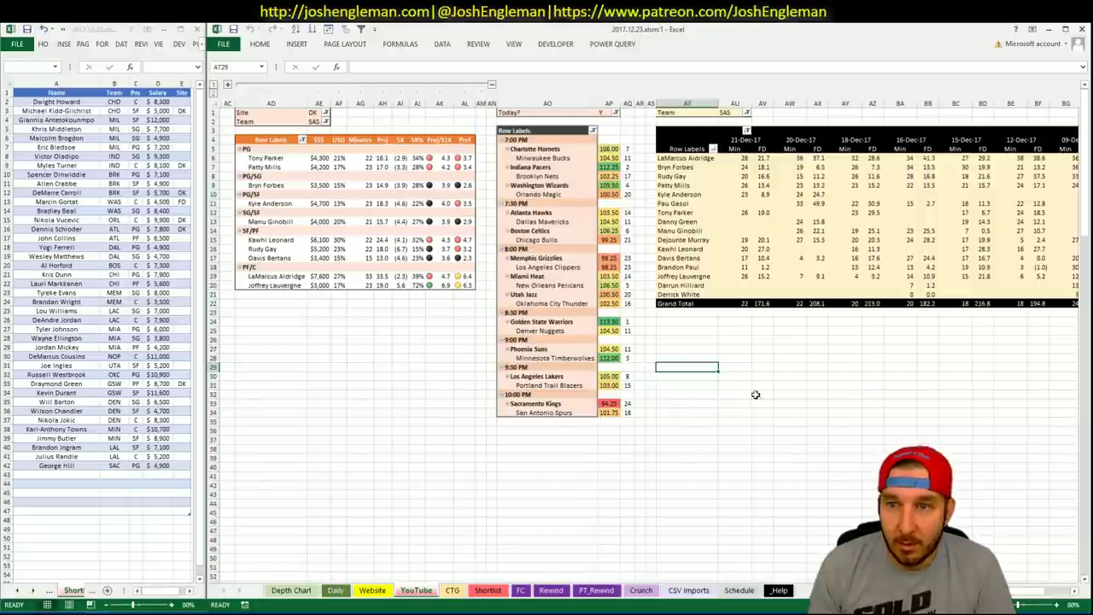
scroll(649, 342, "right", 2)
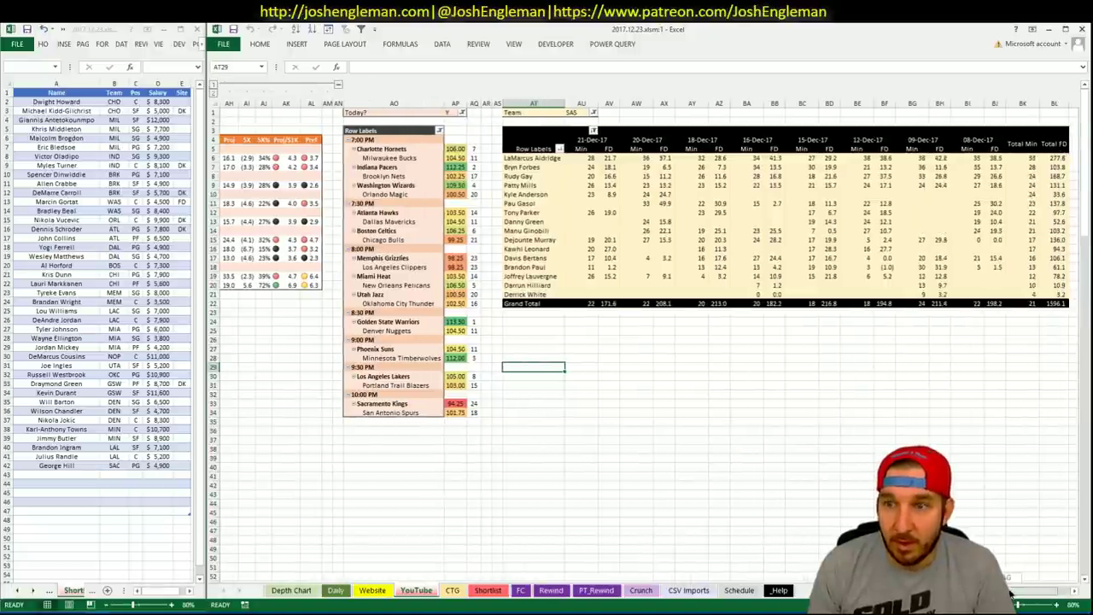
scroll(649, 342, "left", 5)
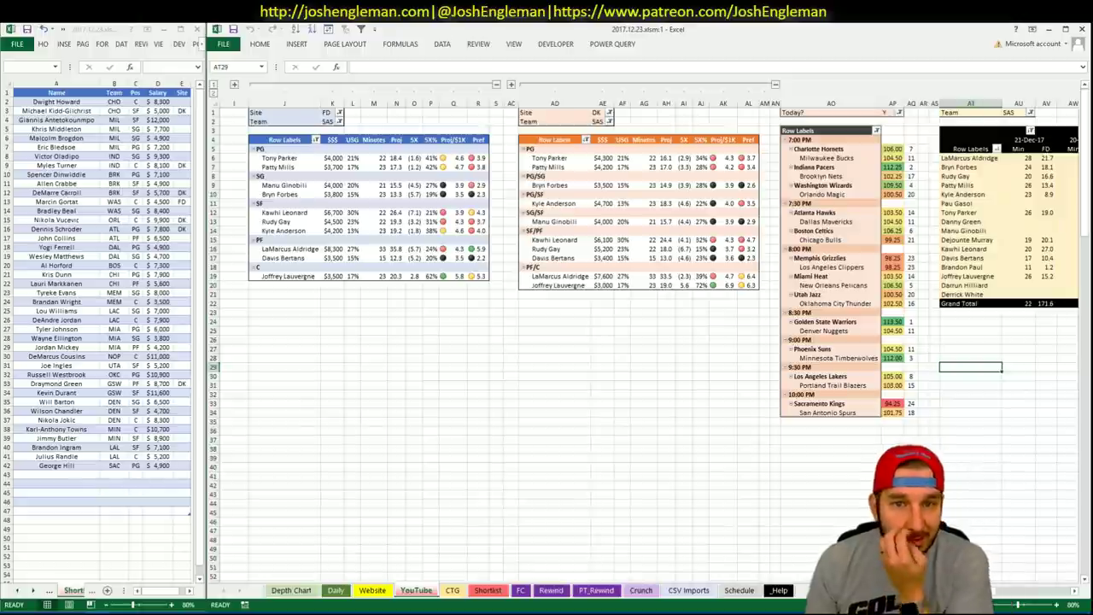
left_click(450, 590)
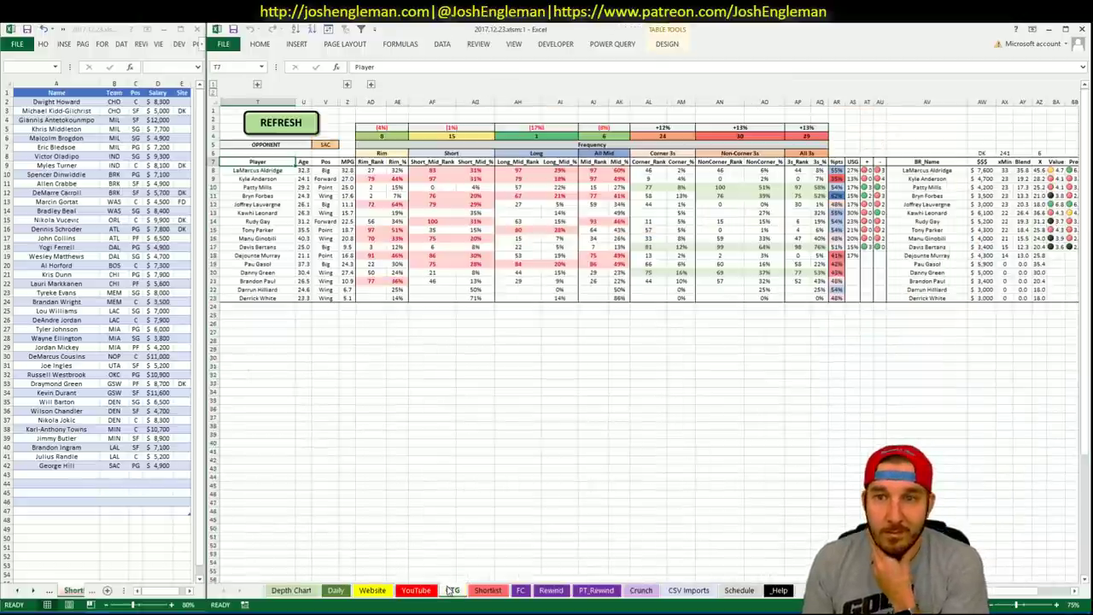
left_click(415, 589)
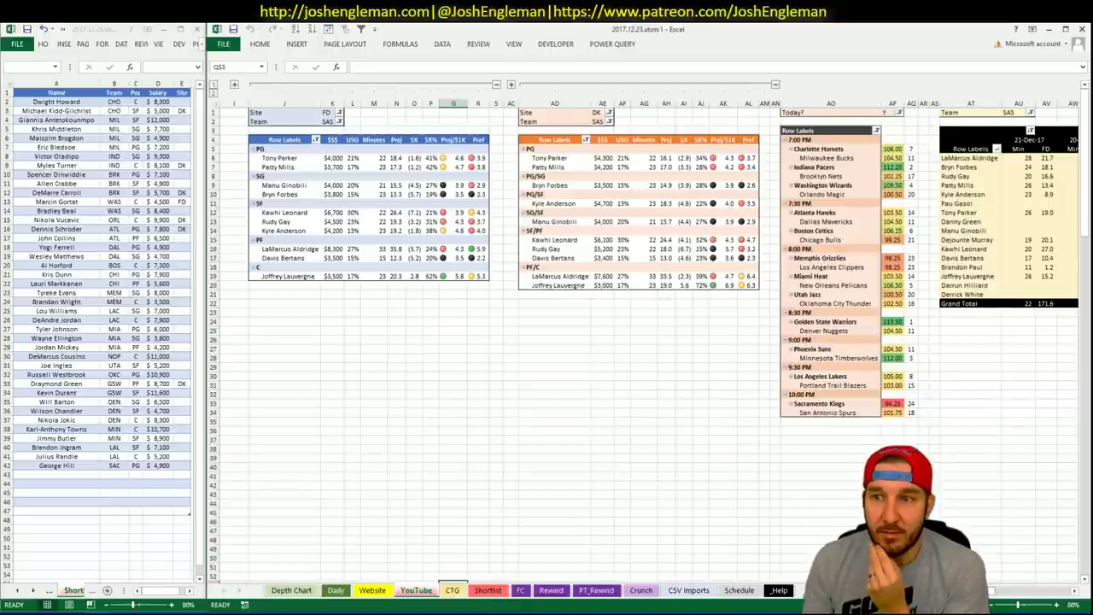
scroll(1018, 598, "right", 5)
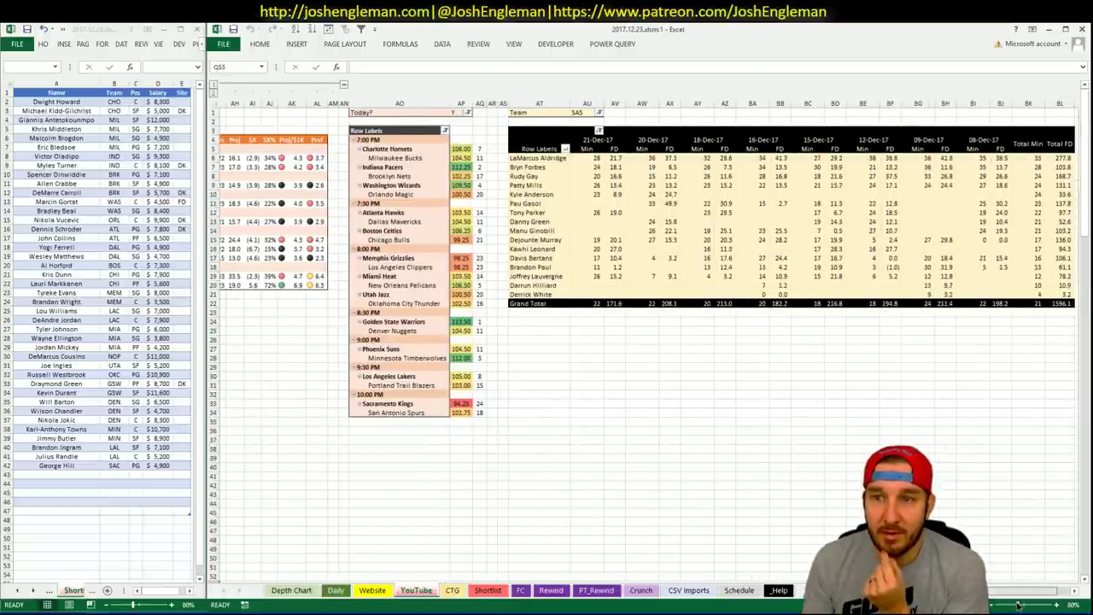
scroll(1018, 604, "left", 5)
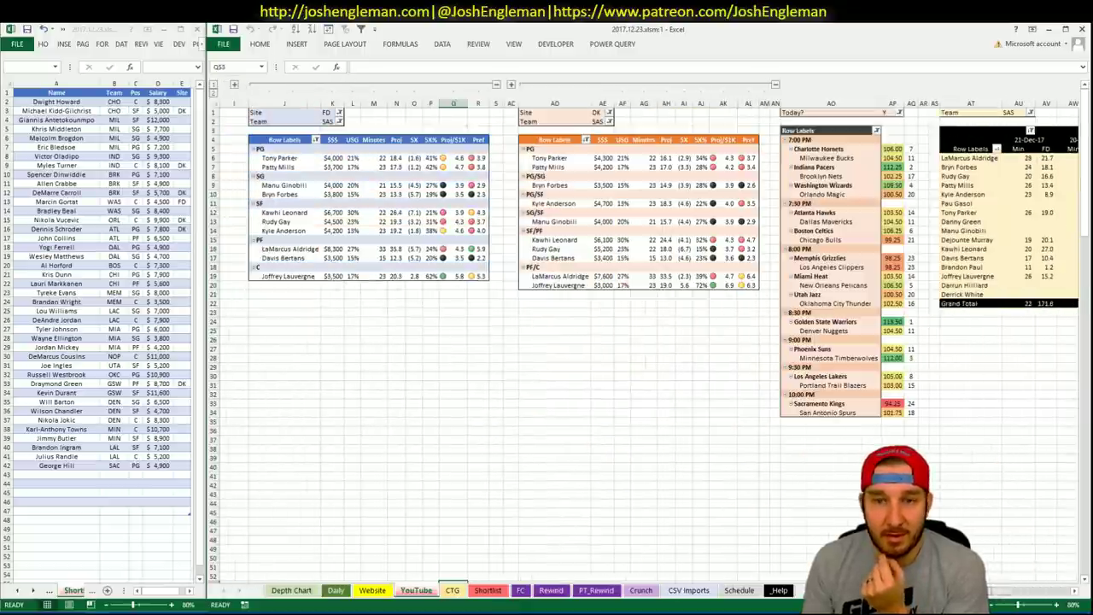
left_click(458, 593)
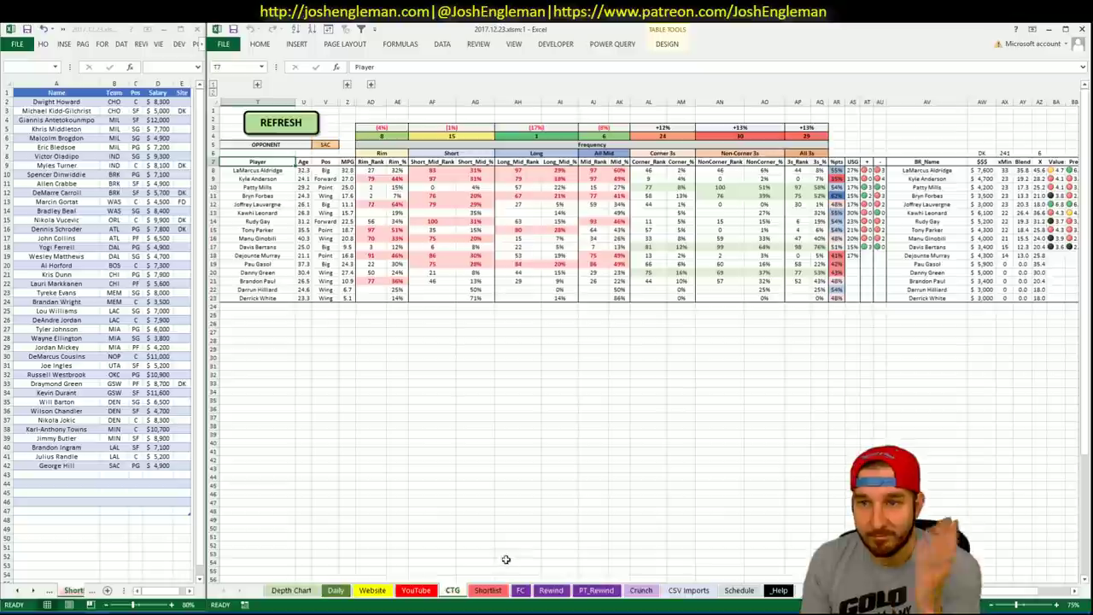
left_click(417, 590)
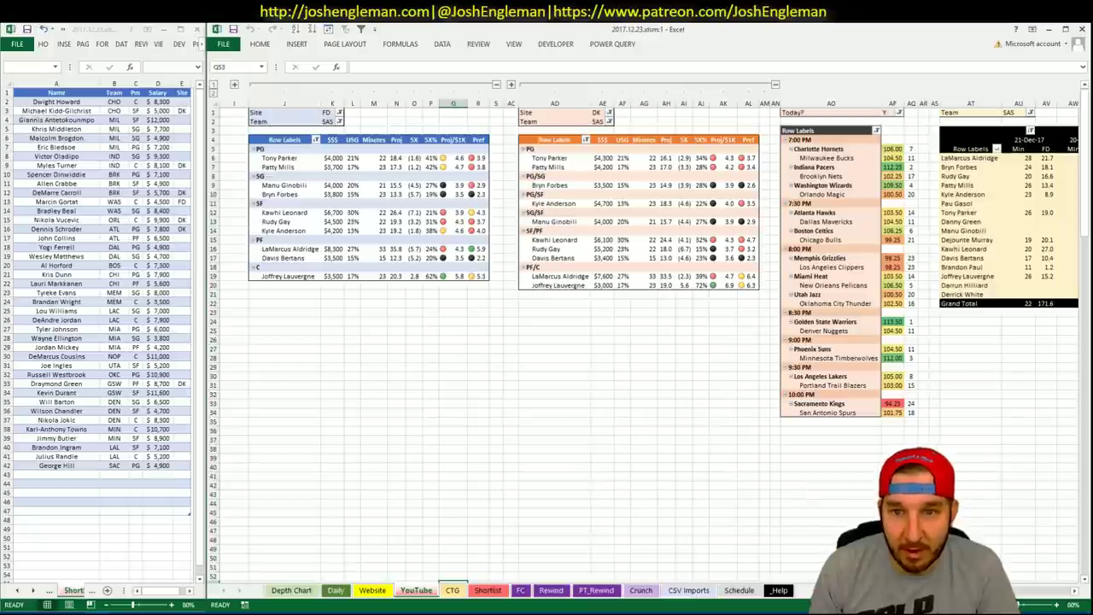
scroll(641, 299, "right", 5)
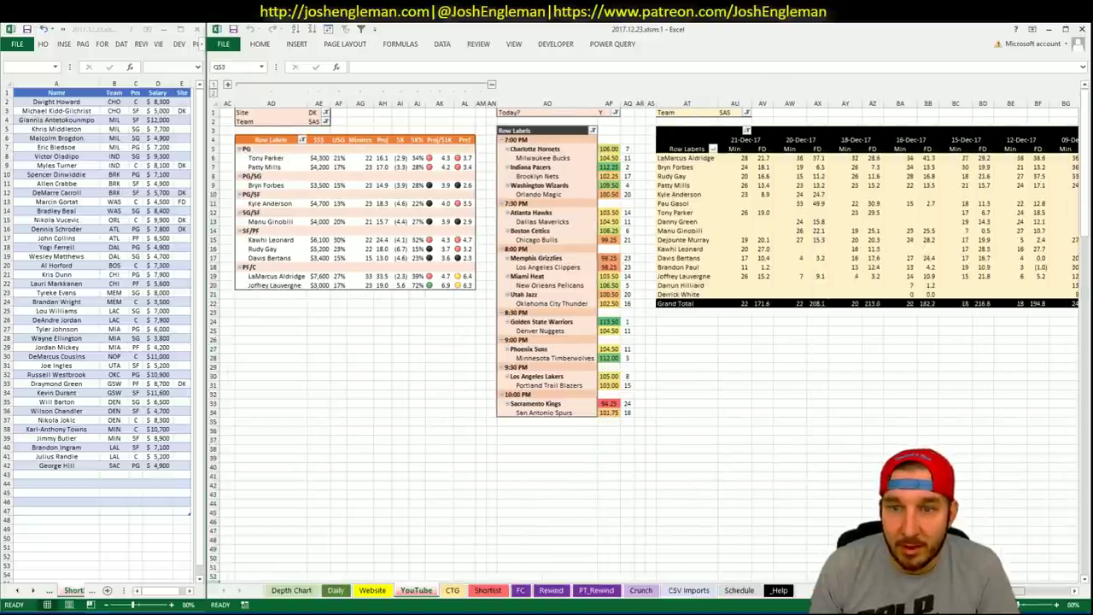
scroll(1030, 603, "right", 1)
scroll(1030, 604, "left", 6)
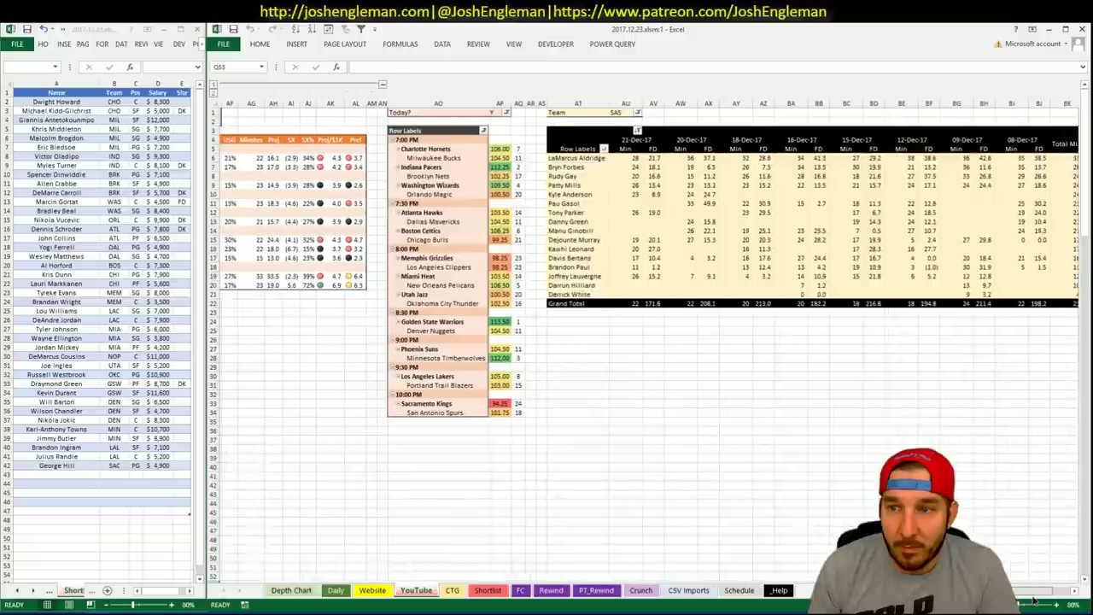
Step: Copy Joffrey Lauvergne from the DK projection table into the next empty row of the shortlist as a value
left_click(548, 285)
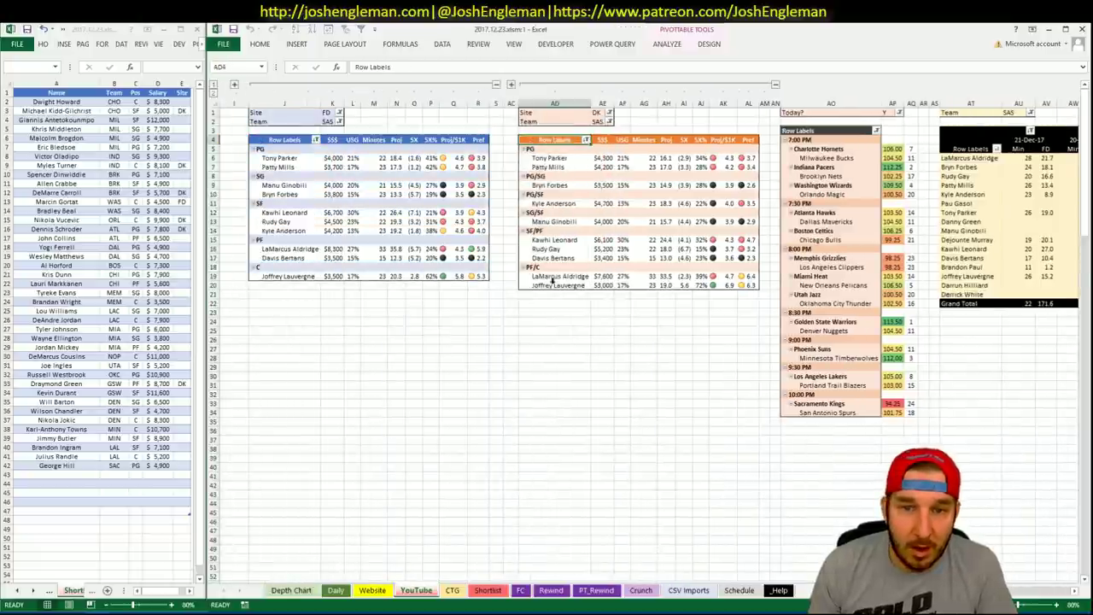
key("ctrl+c")
left_click(53, 474)
right_click(53, 474)
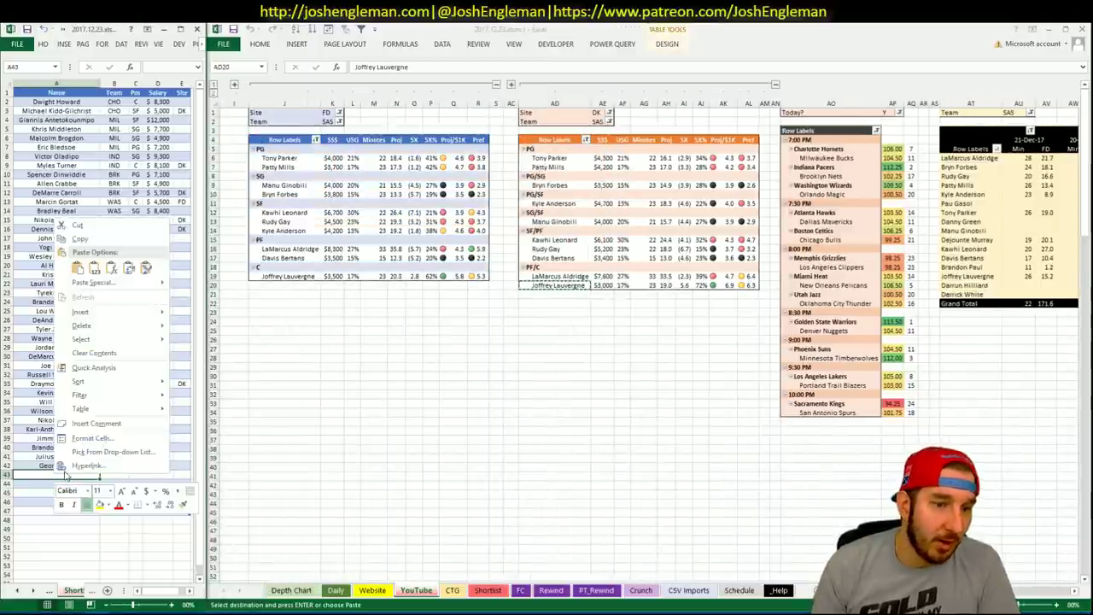
left_click(91, 269)
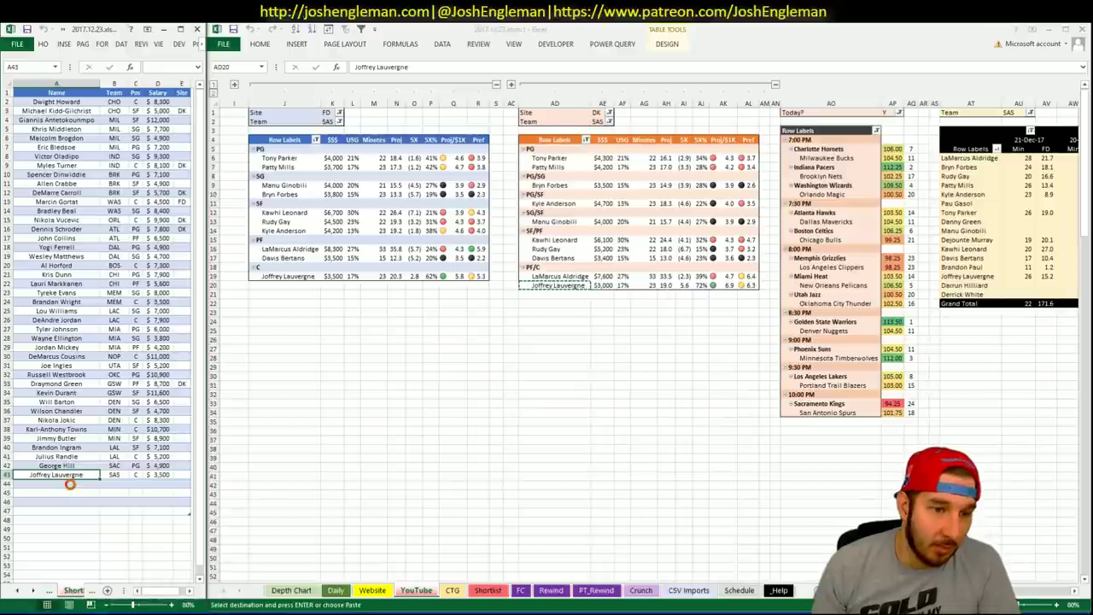
Step: Delete the empty table rows below the last player in the shortlist
left_click_drag(68, 483, 68, 502)
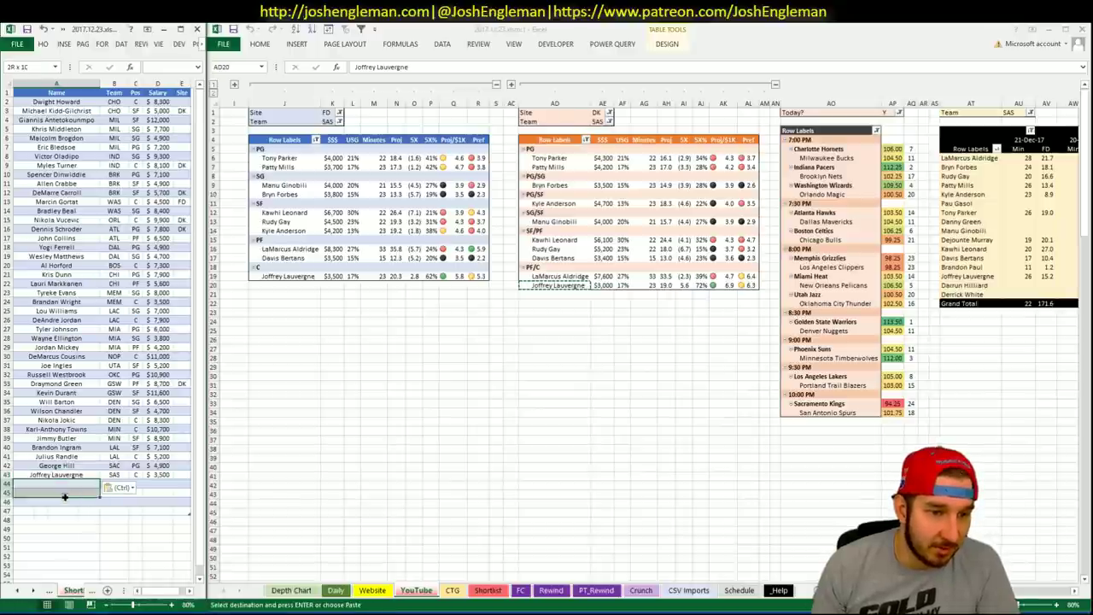
right_click(68, 504)
mouse_move(113, 357)
left_click(246, 372)
left_click(454, 360)
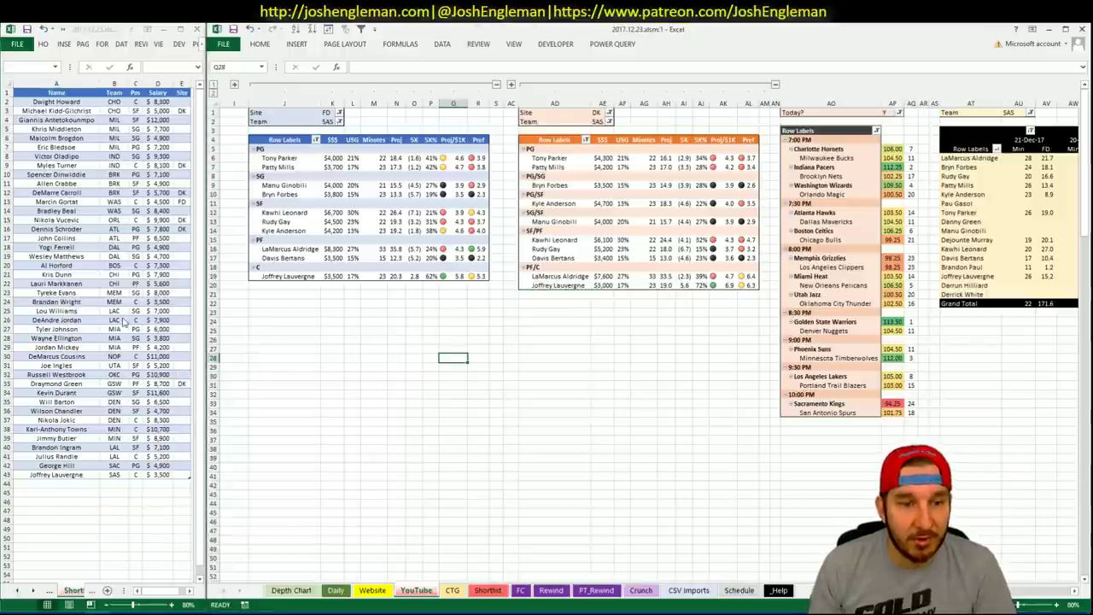
left_click(121, 46)
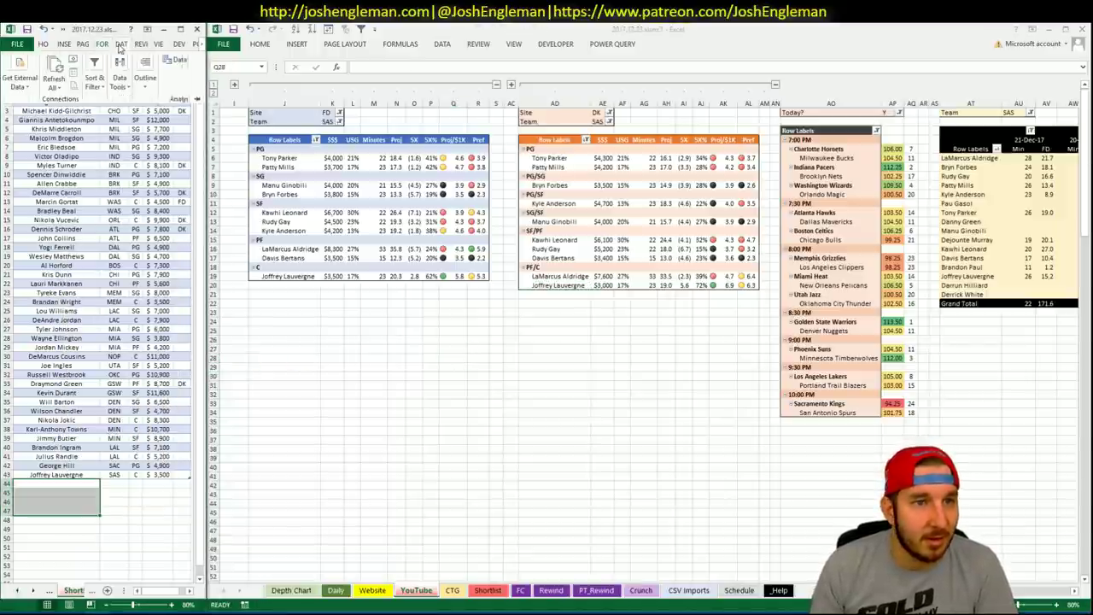
left_click(99, 90)
left_click(107, 139)
left_click(515, 435)
Step: Sort the shortlist table by position from PG to C, with the highest salaries first within each position
left_click(135, 301)
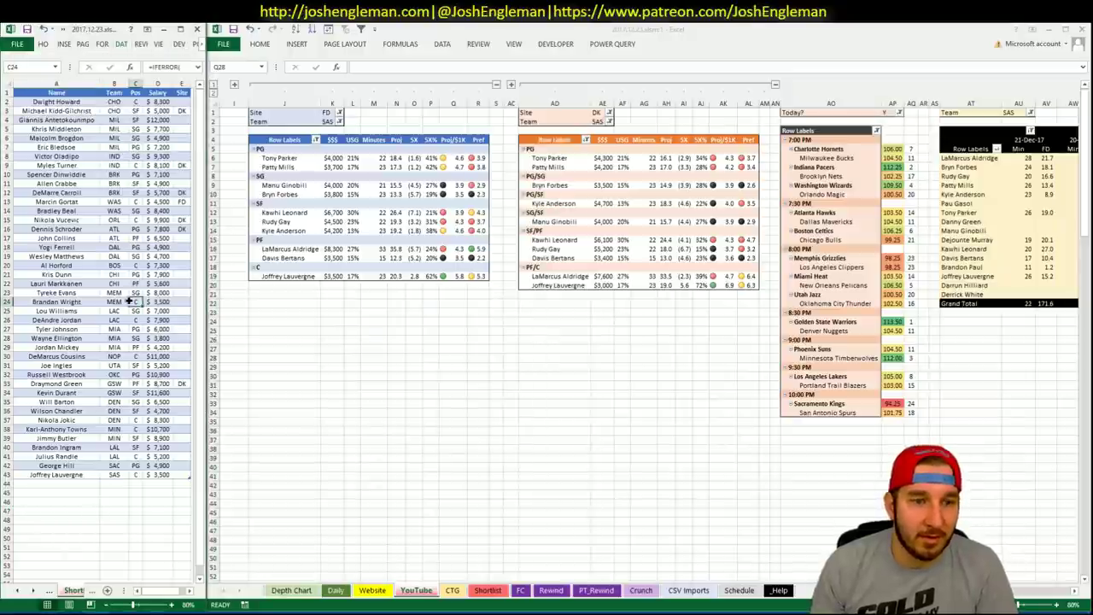
left_click(122, 45)
left_click(97, 84)
left_click(107, 139)
left_click(468, 437)
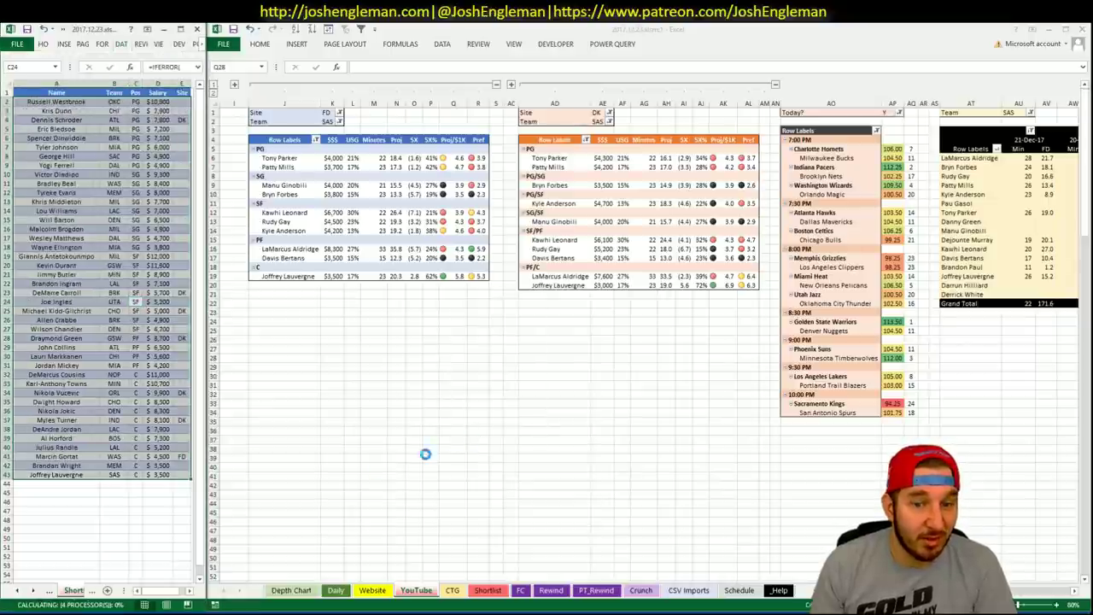
Step: Switch to FantasyCruncher in the browser and open the projection upload page for the Draftkings NBA slate
key("alt+Tab")
left_click(312, 39)
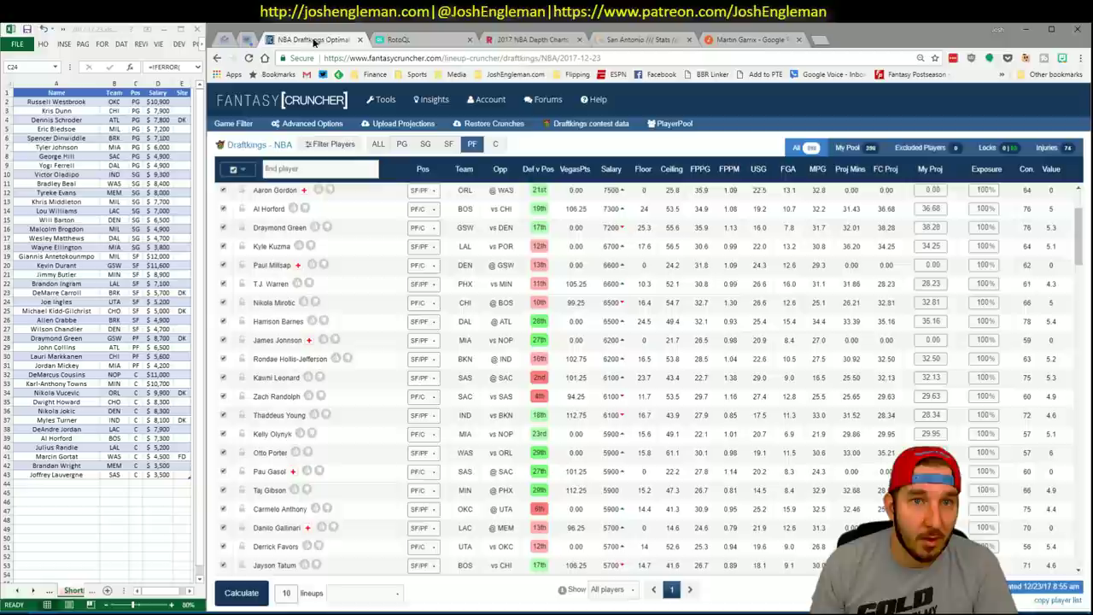
left_click(391, 126)
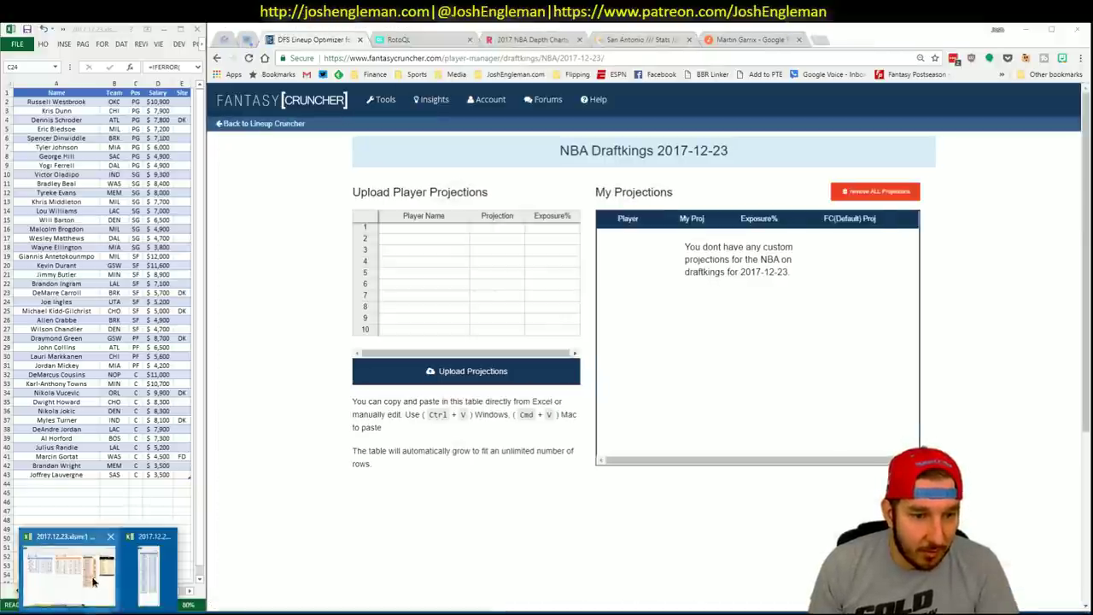
Step: Switch to the Daily sheet in Excel, expand the hidden player projection columns and copy the blended projections with the COPY macro
left_click(132, 582)
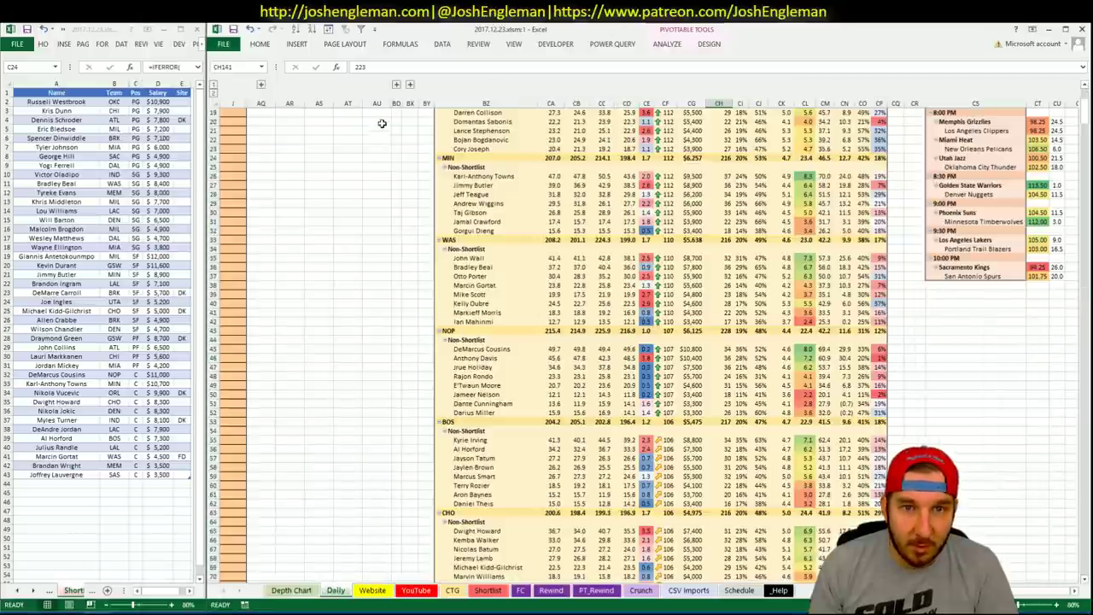
left_click(396, 85)
scroll(476, 143, "up", 3)
scroll(477, 143, "up", 4)
left_click(325, 246)
Step: Paste the copied projections into FantasyCruncher's upload table and upload them for NBA Draftkings 2017-12-23
key("alt+Tab")
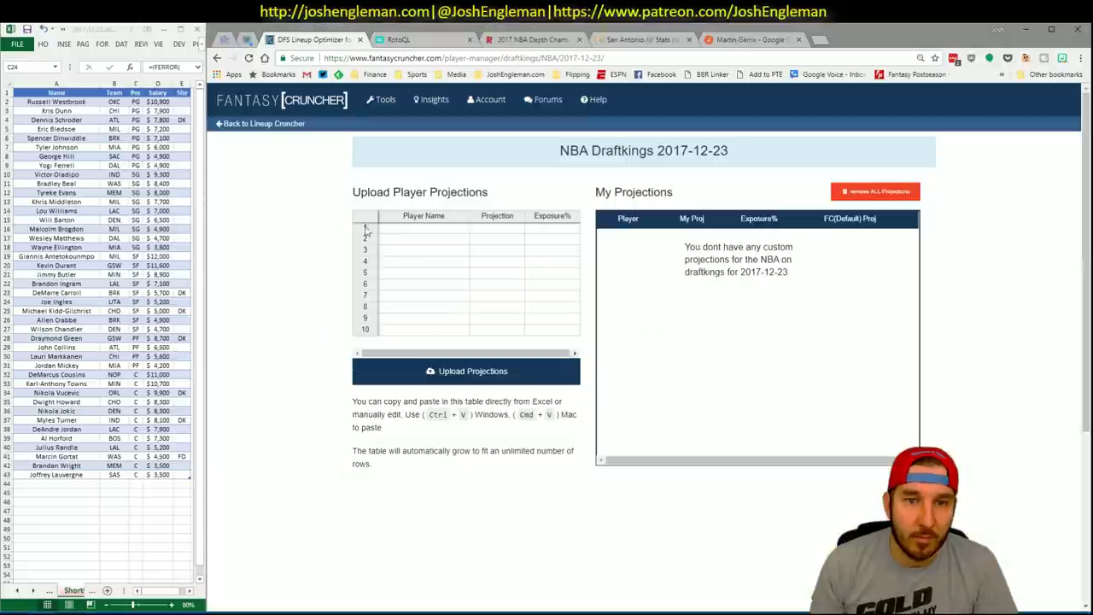
left_click(413, 238)
key("ctrl+v")
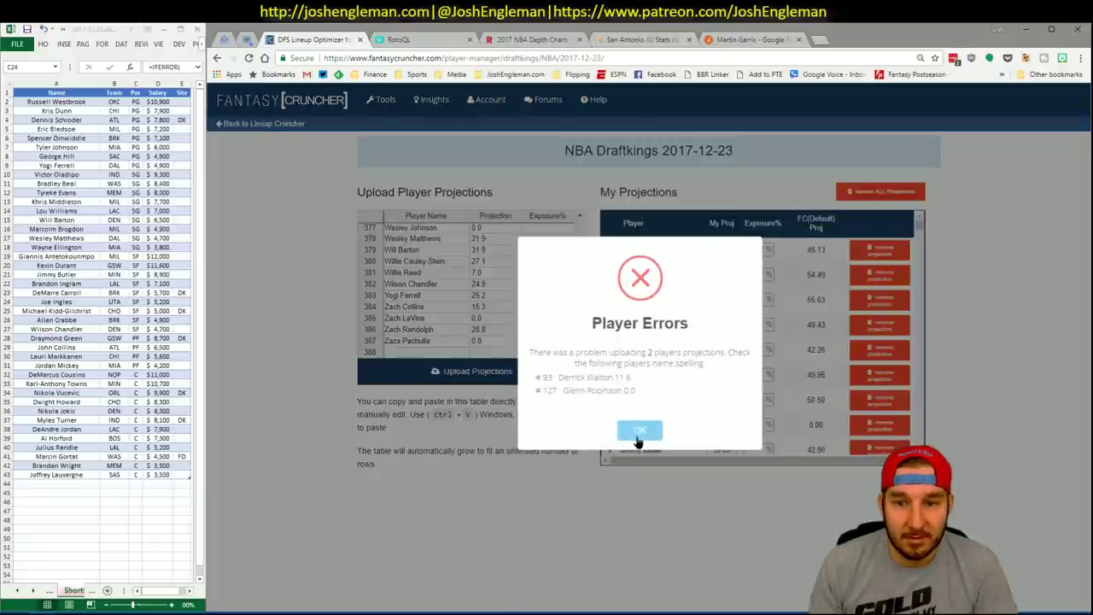
left_click(639, 431)
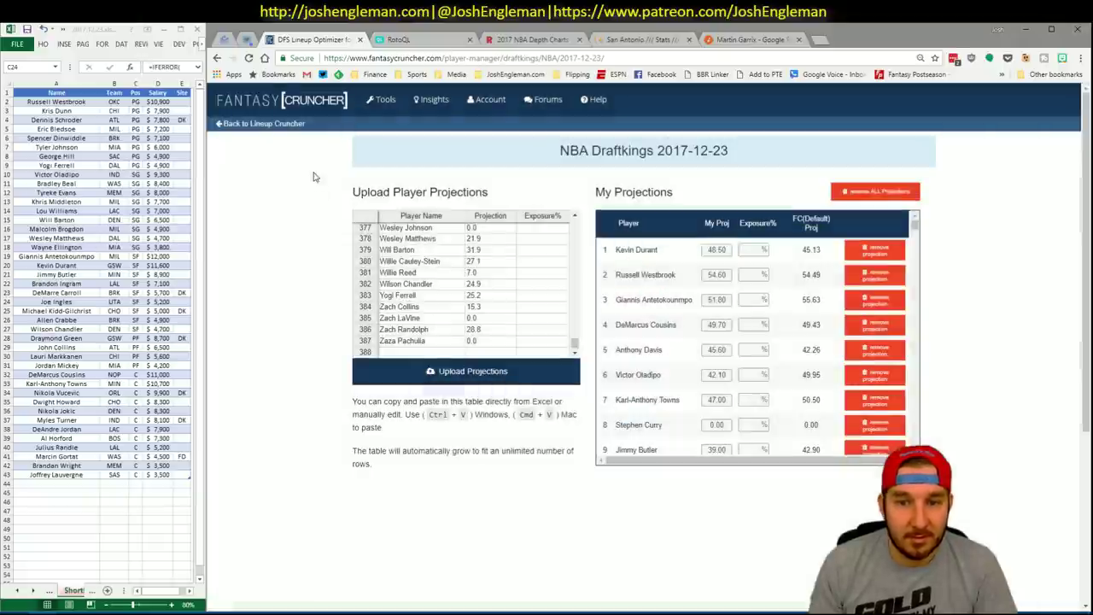
Step: Return to the Draftkings lineup cruncher and set the randomness to 5% in the advanced options
left_click(293, 127)
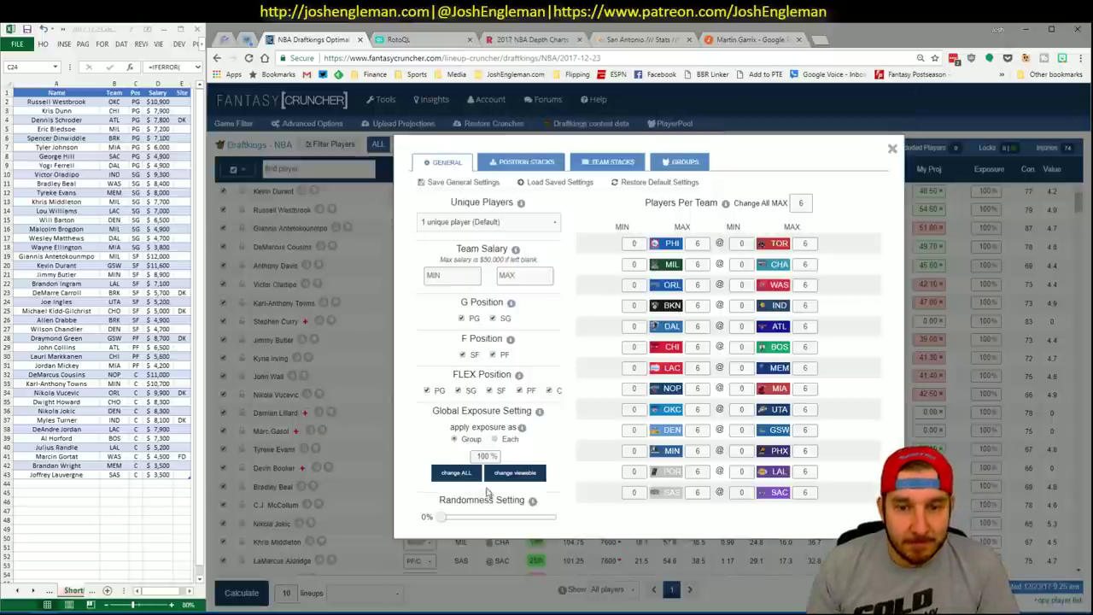
left_click_drag(443, 522, 451, 522)
left_click(892, 147)
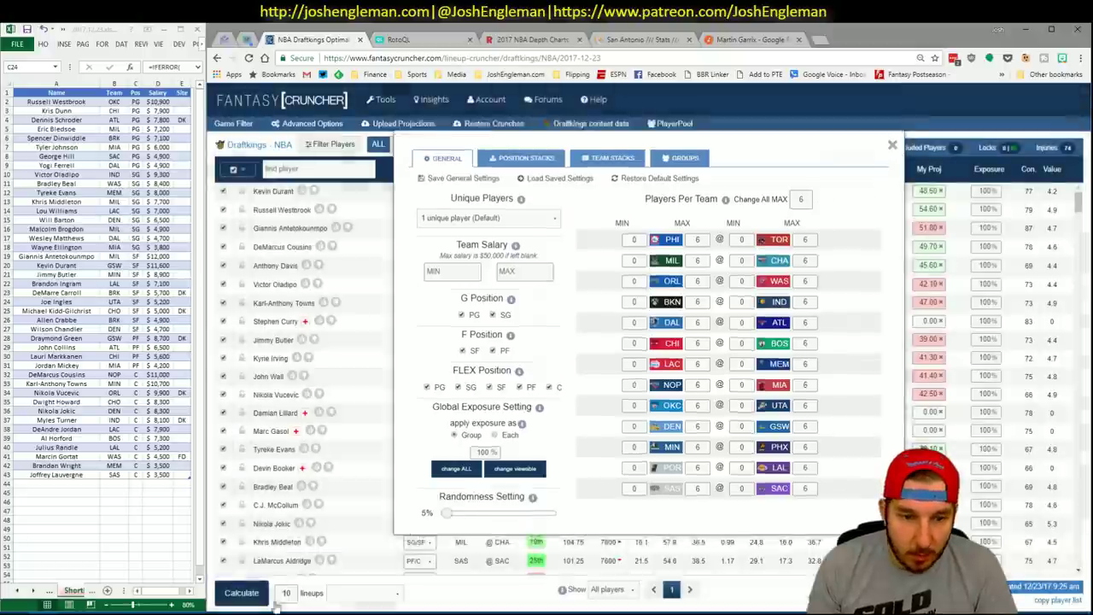
Step: Calculate 10 Draftkings lineups using My Projections and sort them by My Projected
left_click(345, 598)
left_click(362, 542)
left_click(250, 594)
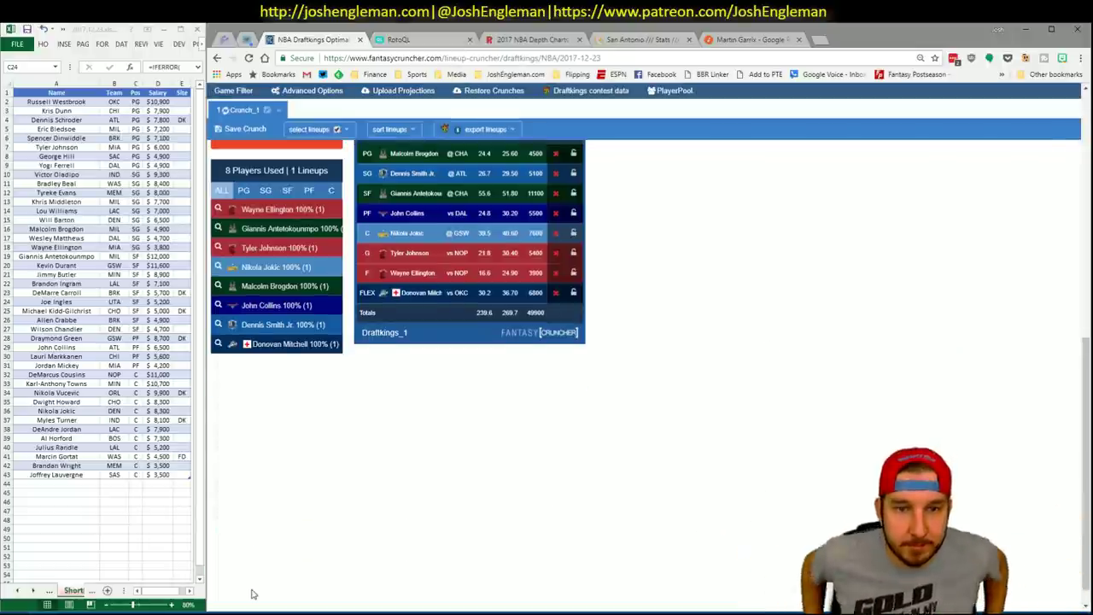
scroll(520, 357, "up", 2)
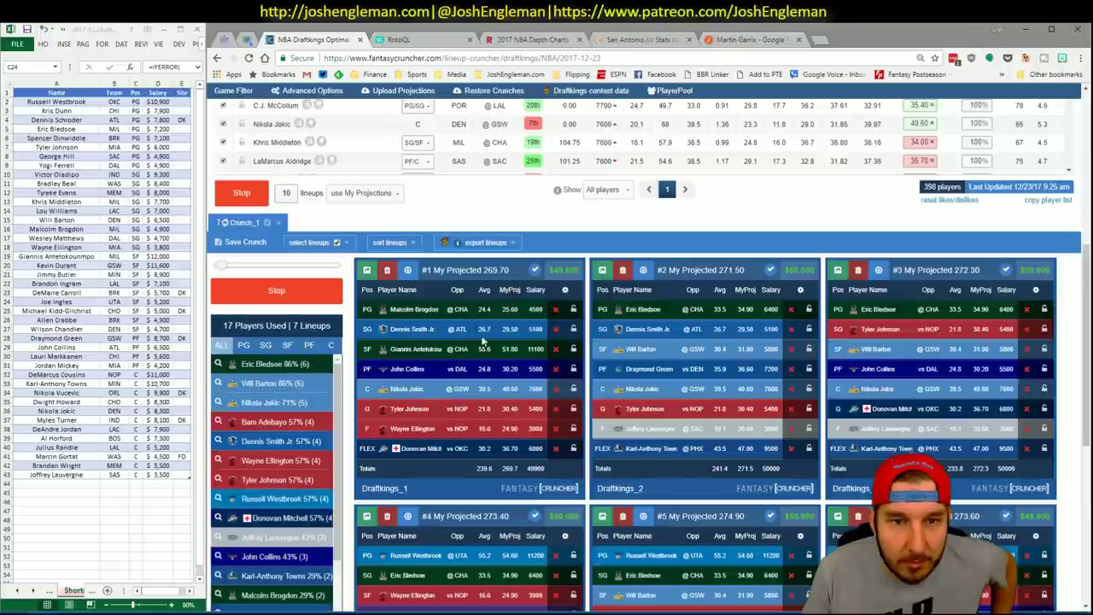
left_click(411, 244)
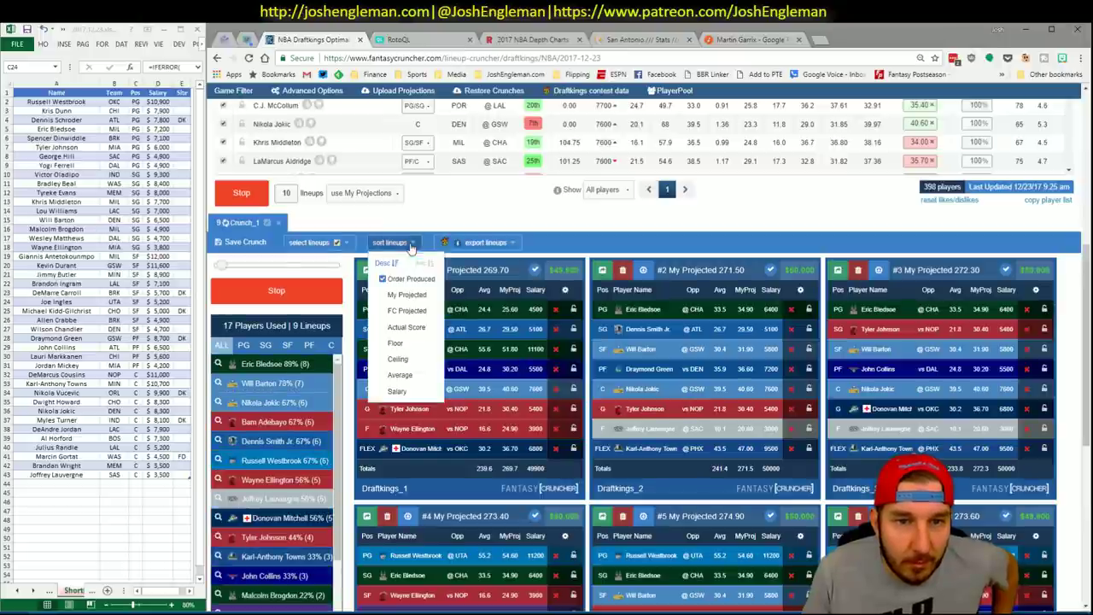
left_click(408, 293)
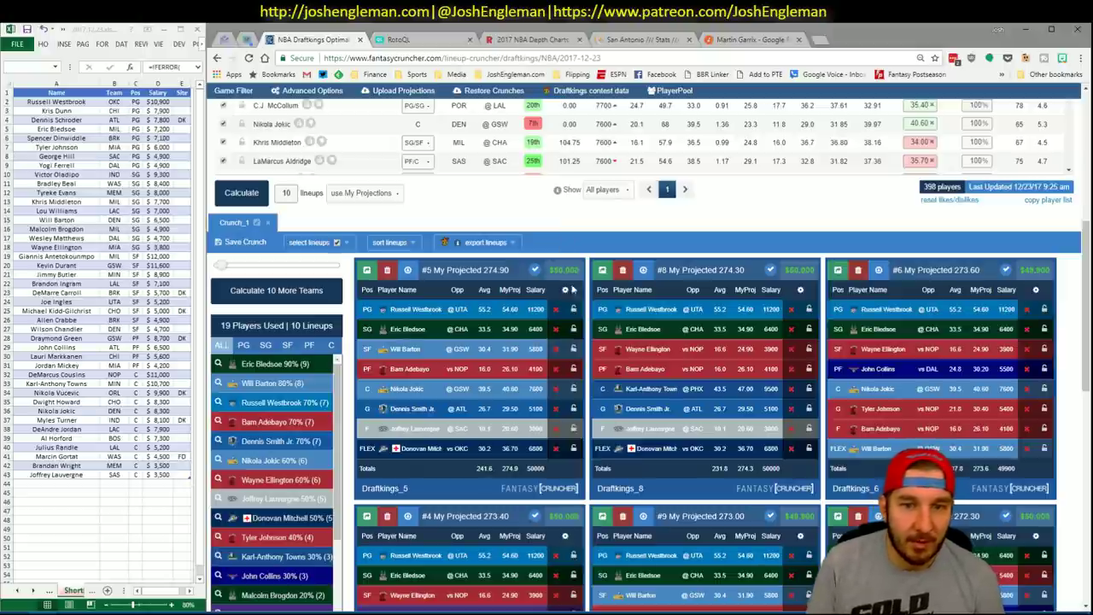
Step: Exclude Eric Bledsoe, Bam Adebayo, Dennis Smith Jr. and Donovan Mitchell from the Draftkings player pool
left_click(556, 330)
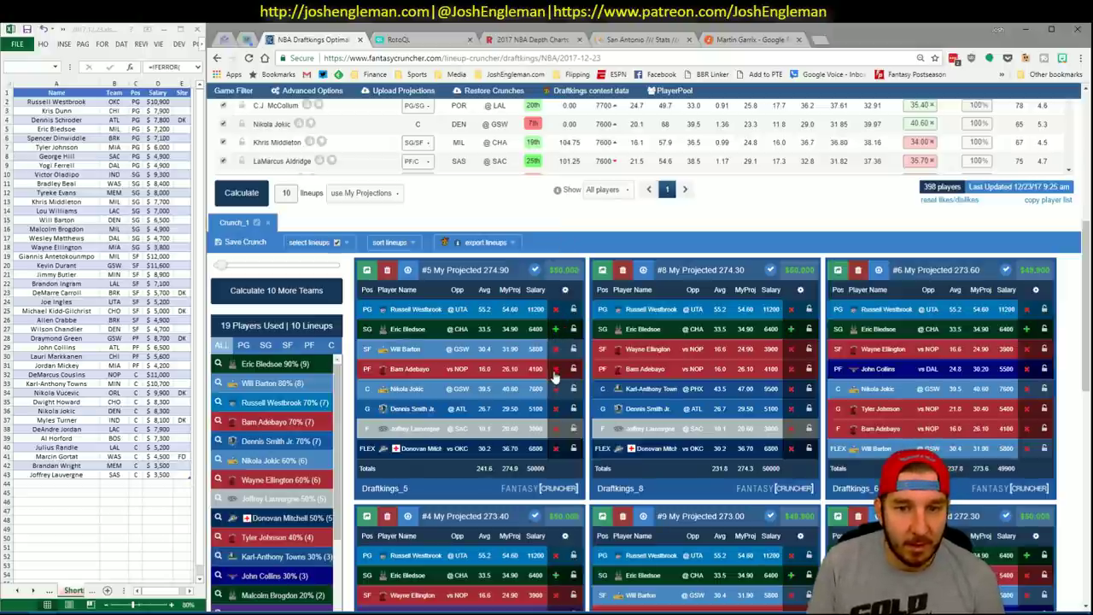
left_click(555, 369)
left_click(555, 410)
left_click(556, 449)
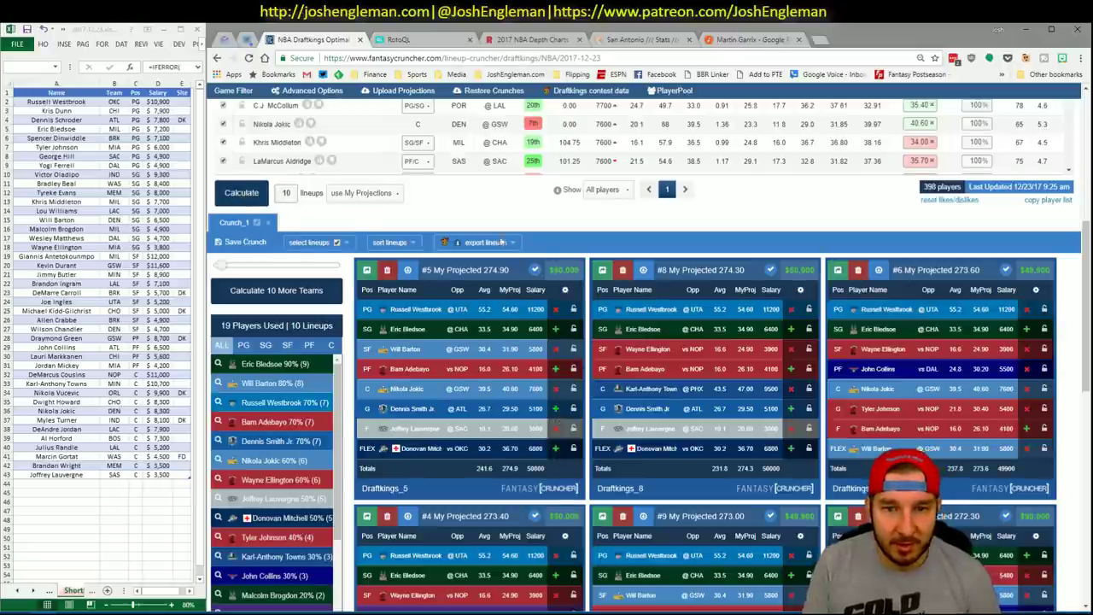
Step: Calculate a second batch of 10 Draftkings lineups without the excluded players and sort it by My Projected
left_click(241, 192)
scroll(472, 169, "up", 2)
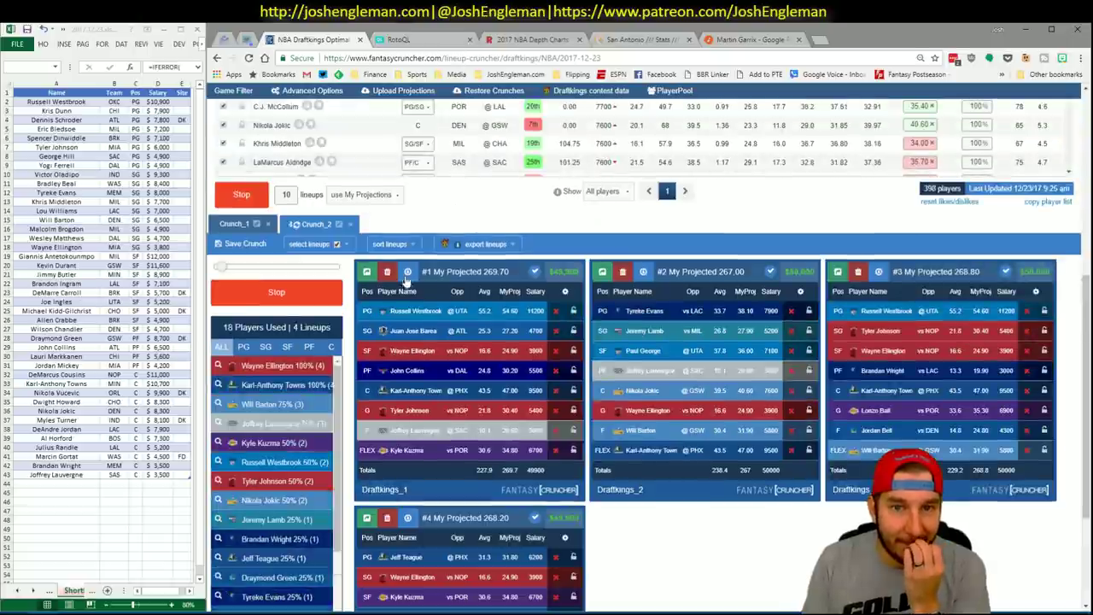
left_click(389, 243)
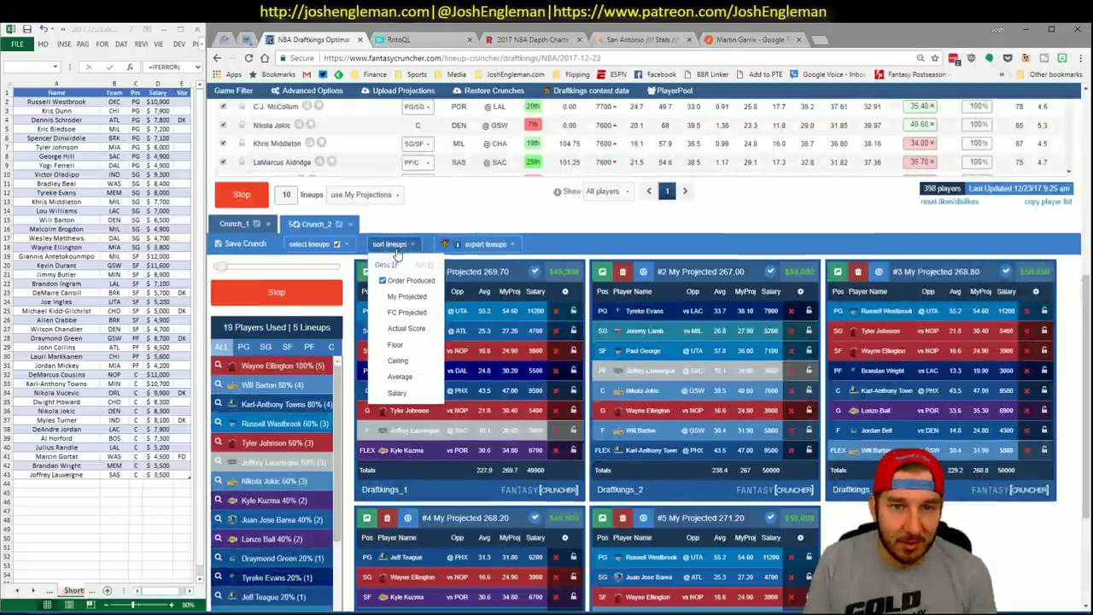
left_click(402, 296)
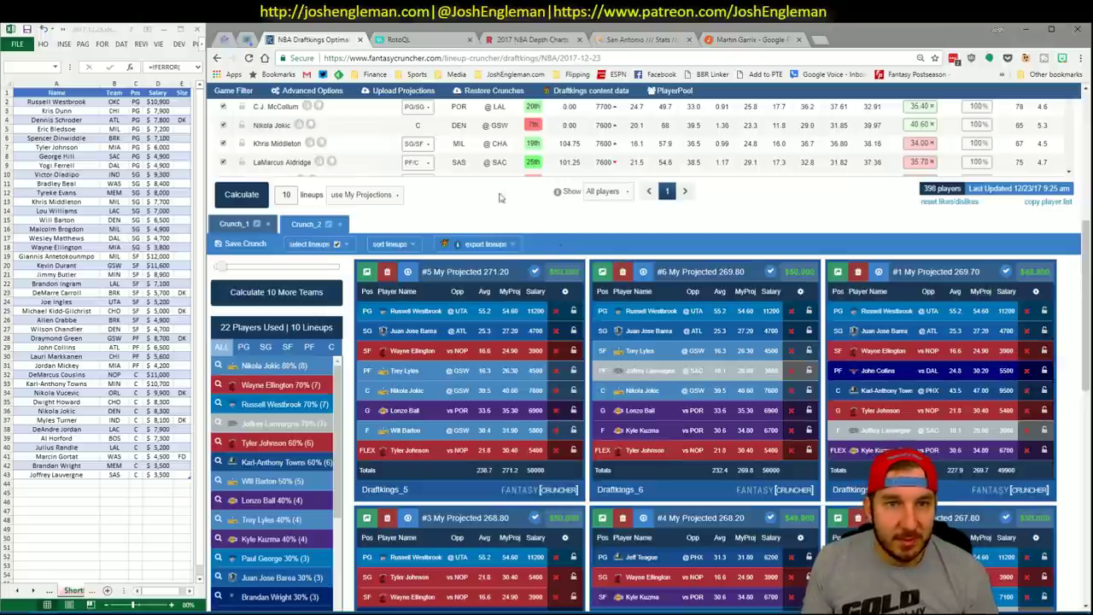
Step: Load the Fanduel NBA lineup cruncher and open its projection upload page
scroll(387, 165, "up", 5)
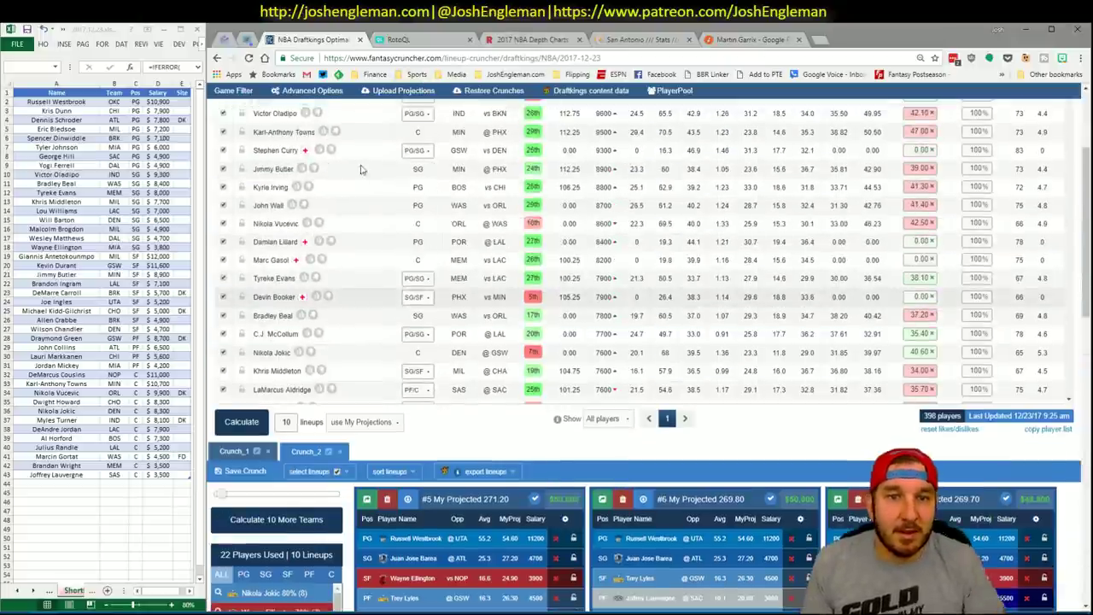
scroll(352, 152, "up", 2)
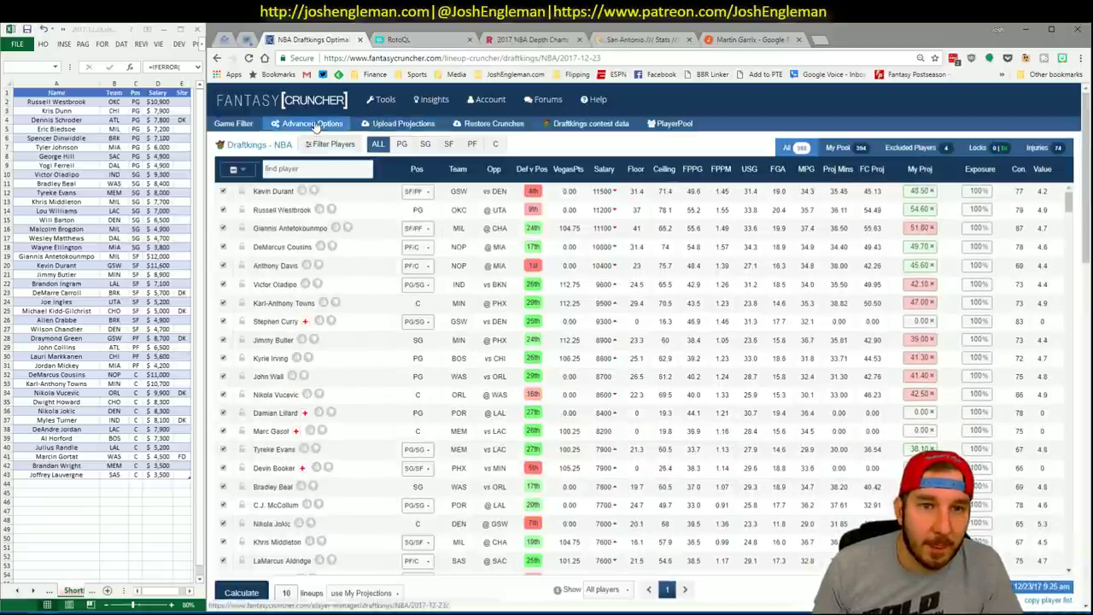
mouse_move(378, 101)
mouse_move(392, 138)
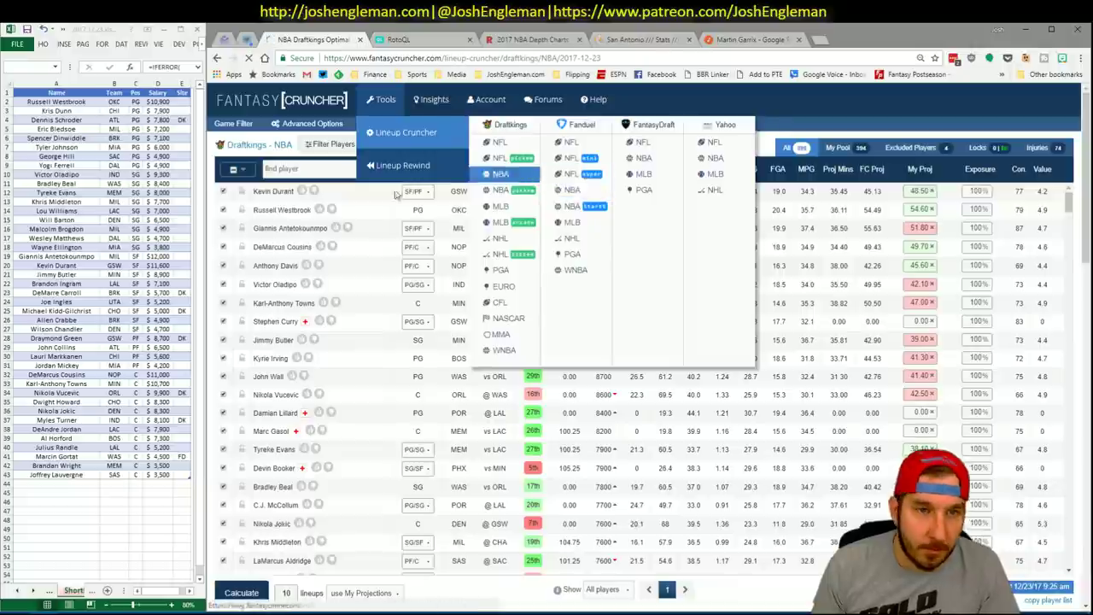
left_click(500, 173)
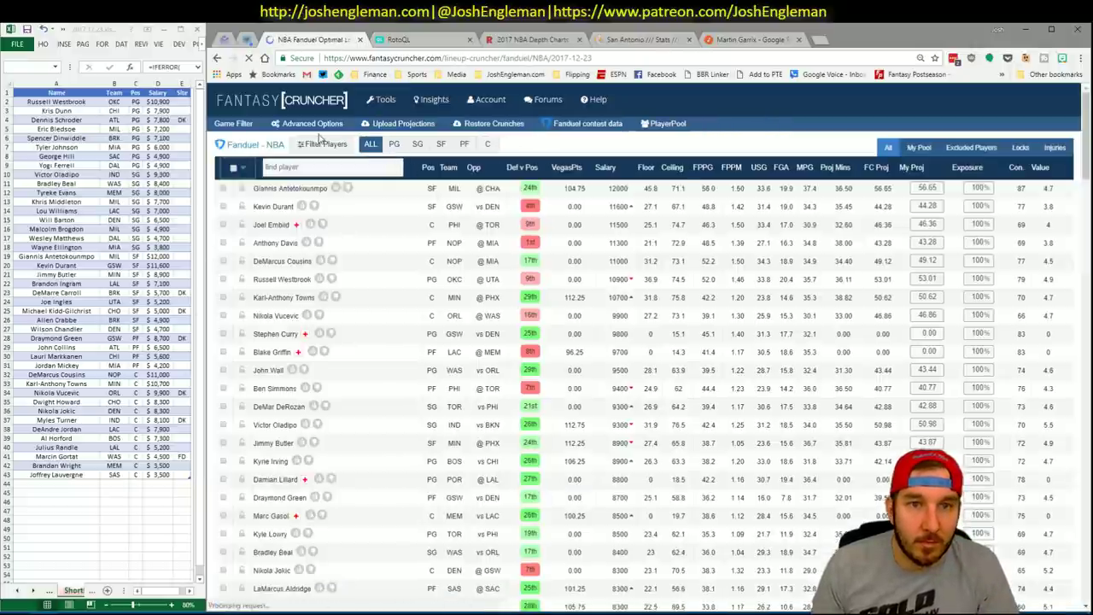
left_click(401, 123)
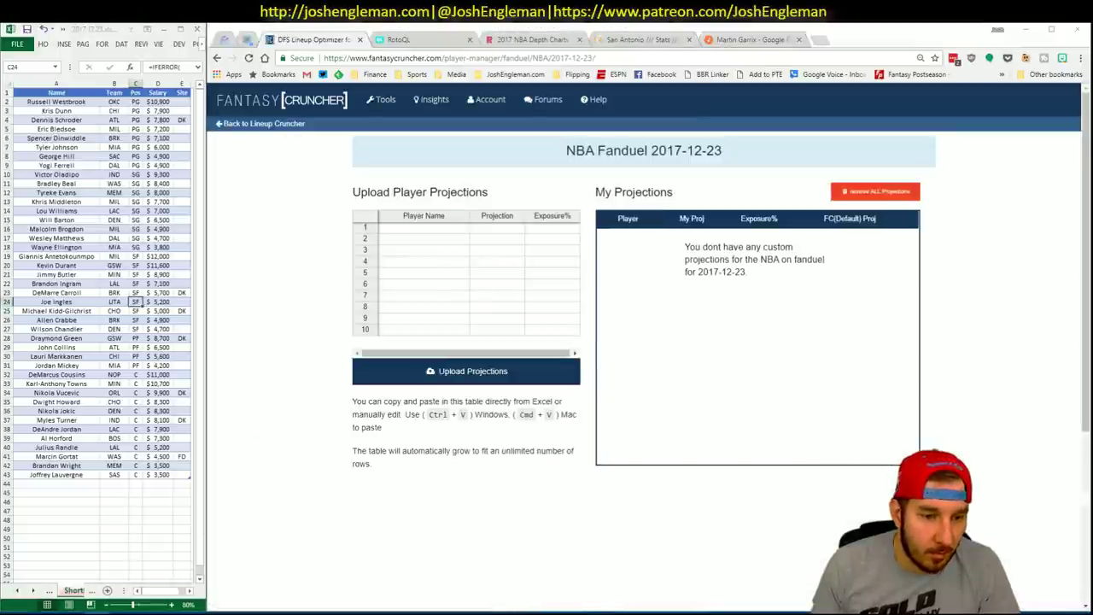
Step: Copy the blended player projections again from the Daily sheet in Excel with the COPY macro
mouse_move(94, 608)
left_click(87, 563)
left_click(315, 259)
key("alt+Tab")
mouse_move(86, 608)
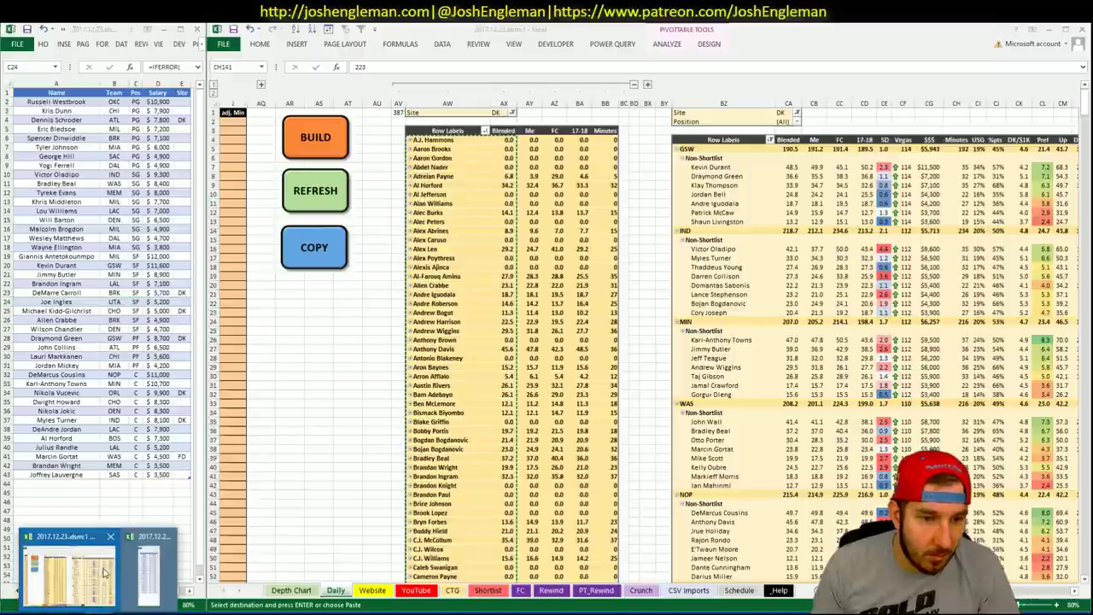
left_click(75, 564)
Step: Paste the copied projections into the upload table and upload them for NBA Fanduel 2017-12-23
left_click(432, 227)
key("ctrl+v")
left_click(417, 377)
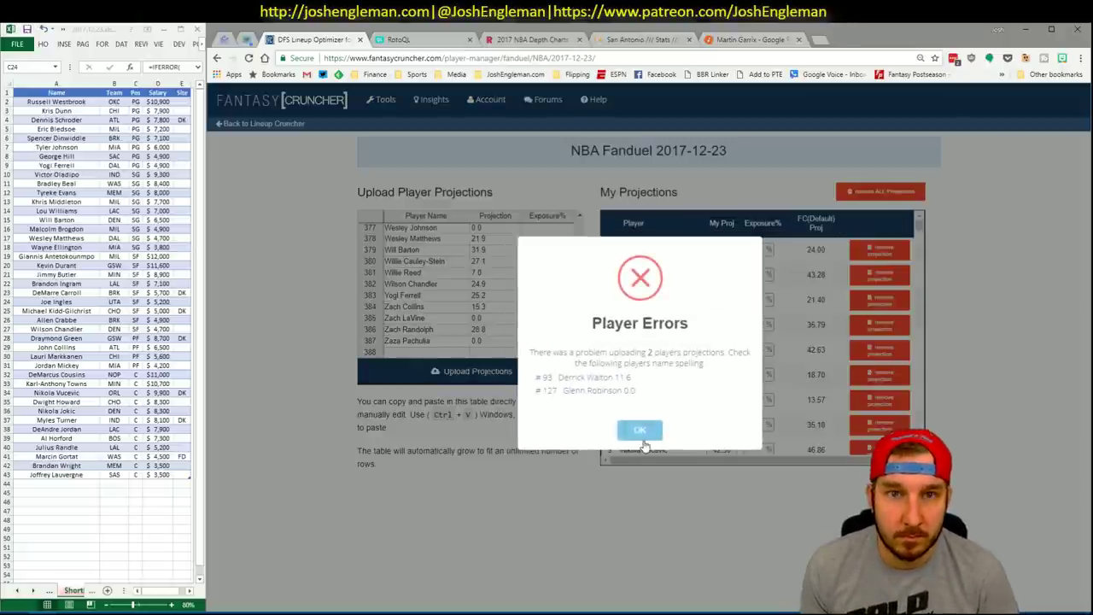
left_click(642, 435)
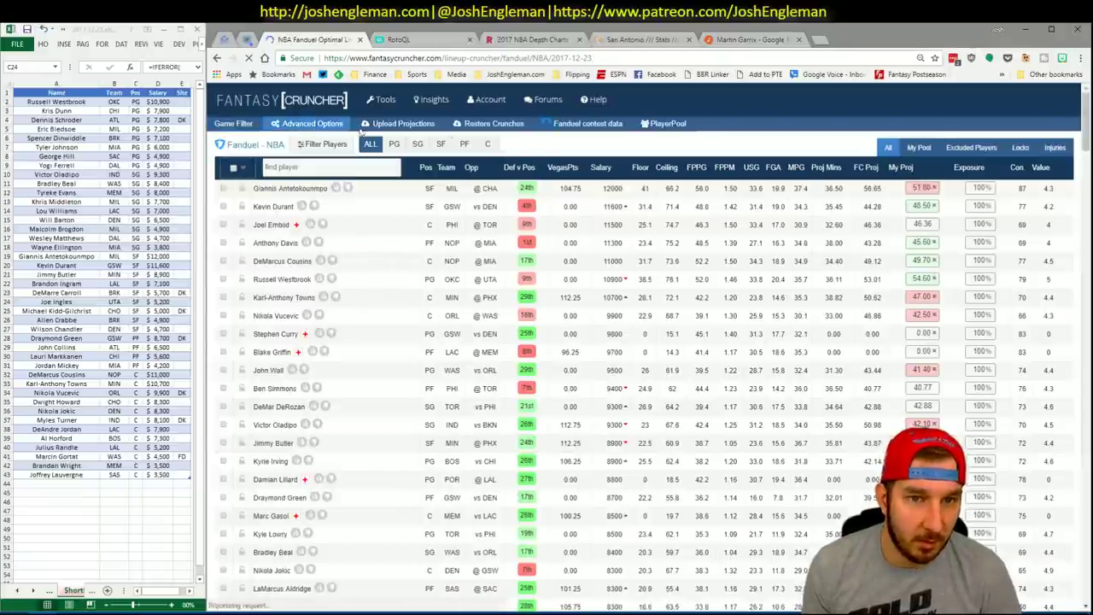
Step: Raise the randomness setting slightly above 0% in the advanced options for the Fanduel lineups
left_click(318, 127)
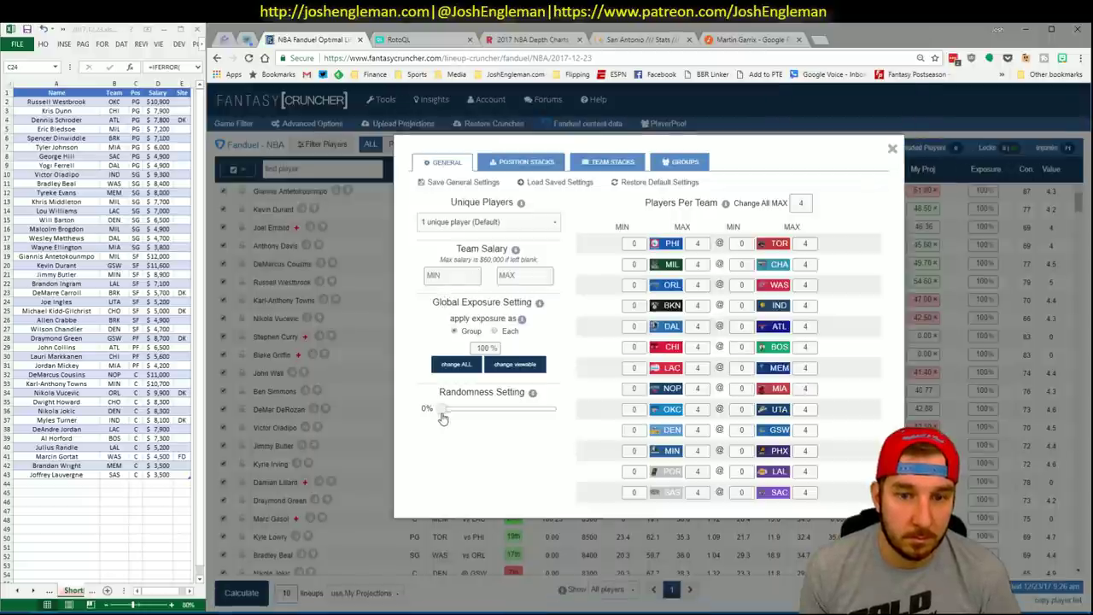
left_click_drag(442, 418, 449, 418)
left_click(893, 149)
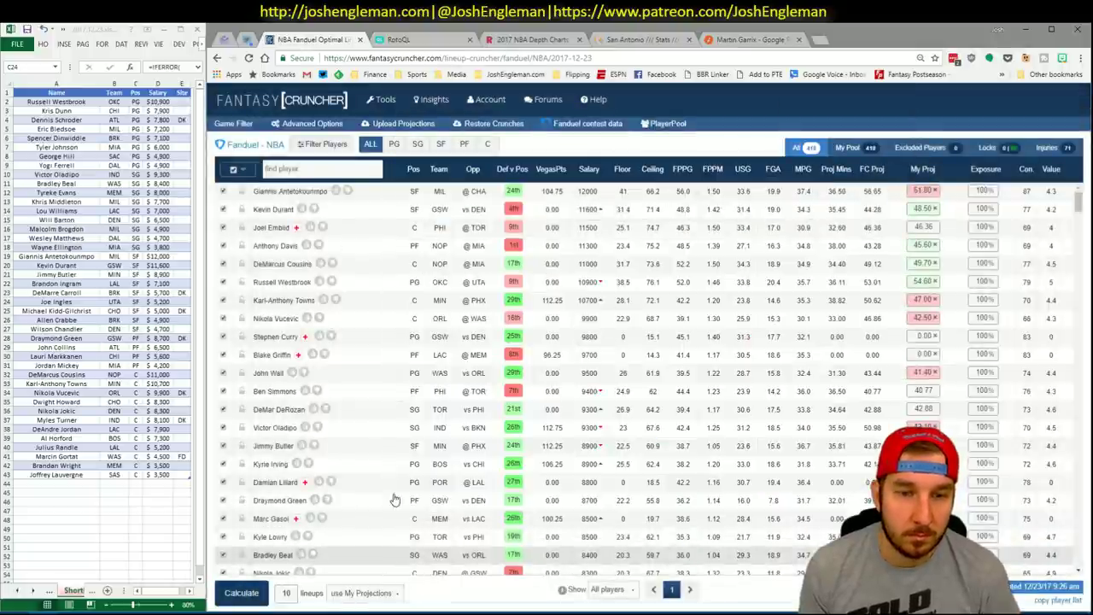
Step: Calculate 10 Fanduel lineups using My Projections and review them sorted by My Projected
scroll(394, 499, "down", 5)
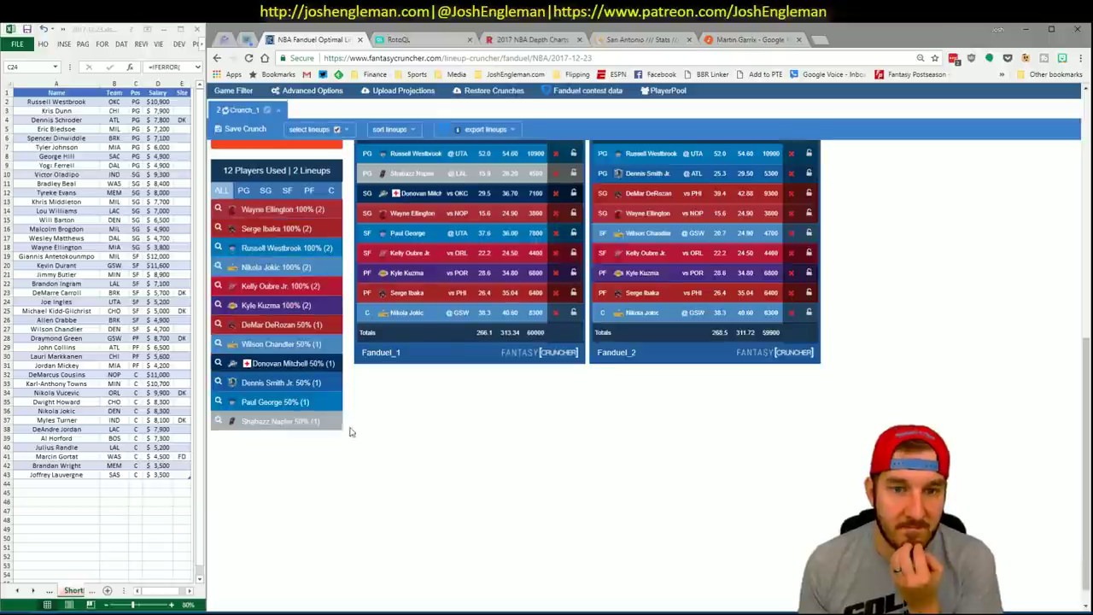
scroll(357, 384, "up", 3)
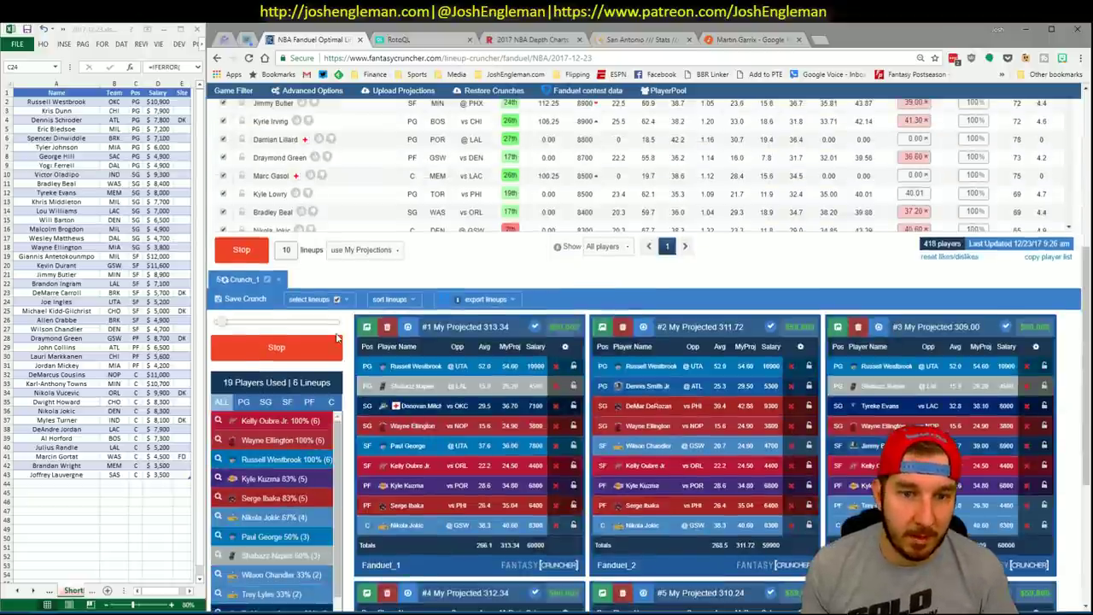
left_click(388, 300)
left_click(407, 337)
scroll(603, 285, "down", 1)
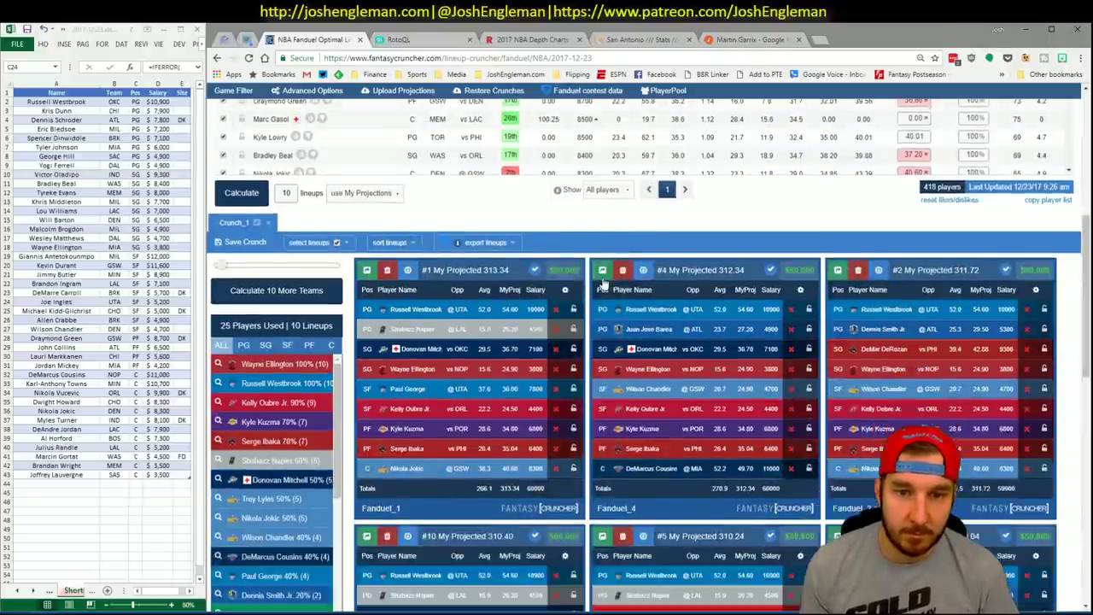
scroll(603, 284, "down", 1)
scroll(333, 359, "down", 1)
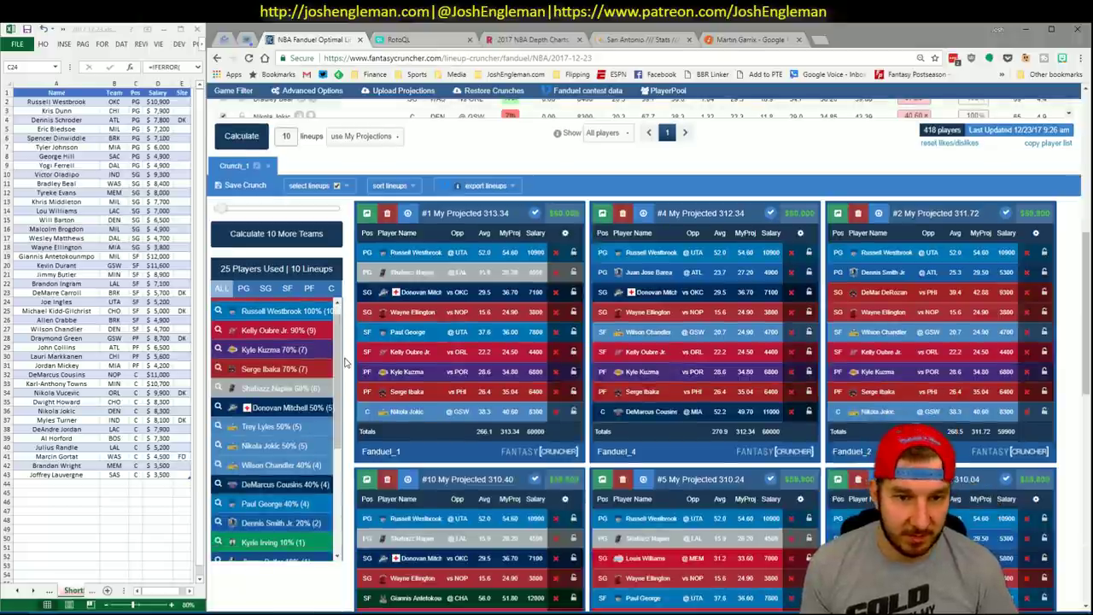
scroll(347, 364, "down", 2)
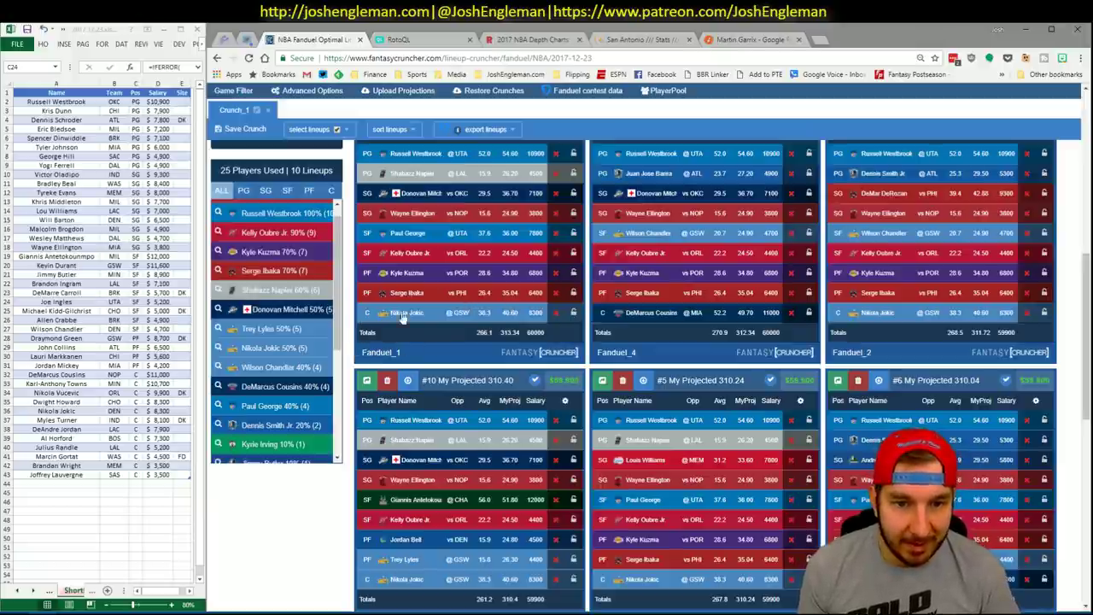
Step: Exclude the PHI at TOR game from the Fanduel player pool with the game filter
scroll(321, 285, "up", 1)
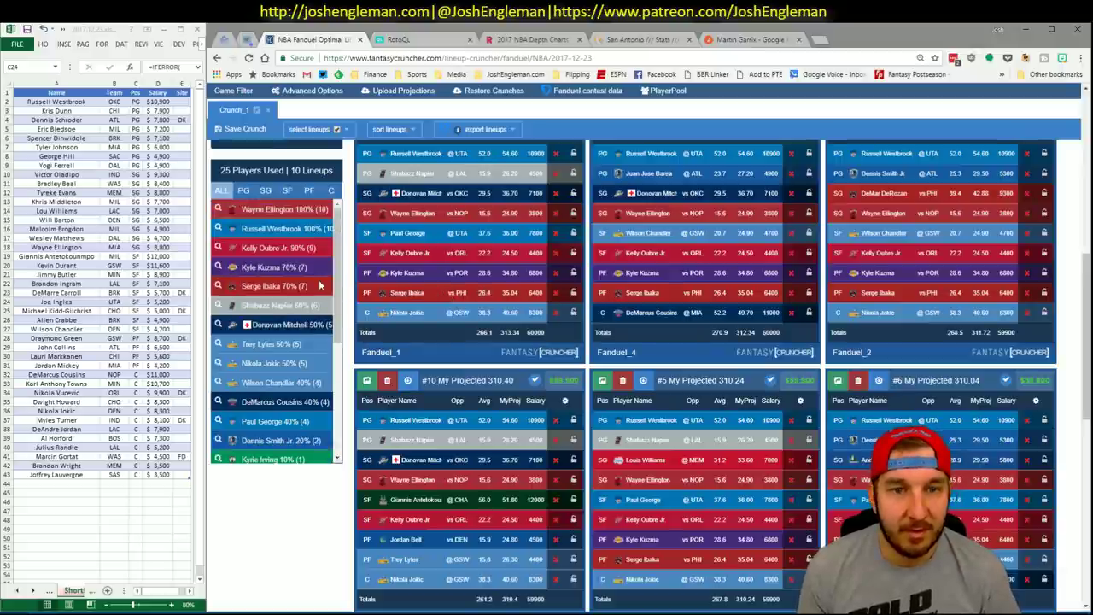
scroll(346, 282, "up", 10)
left_click(233, 123)
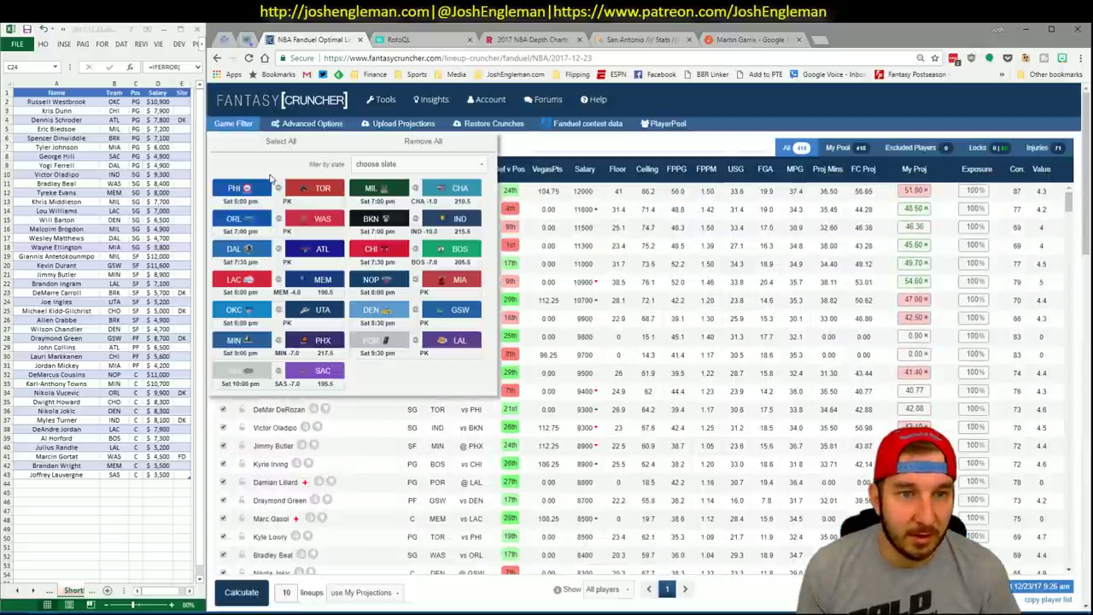
left_click(243, 192)
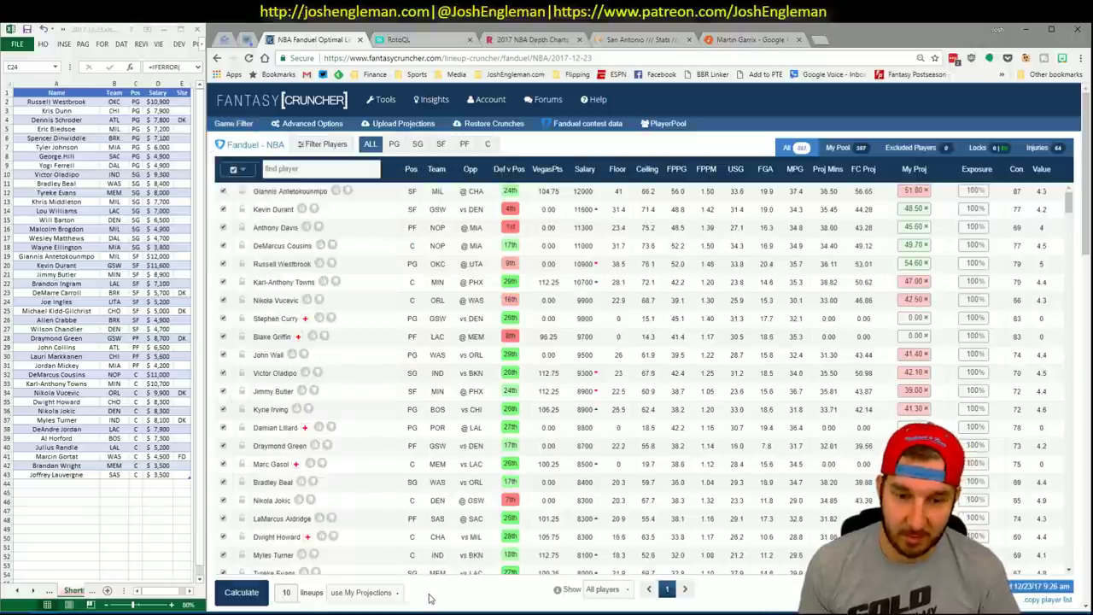
Step: Calculate 10 new Fanduel lineups using My Projections without that game, sort them by My Projected and review the top lineups
scroll(327, 434, "up", 3)
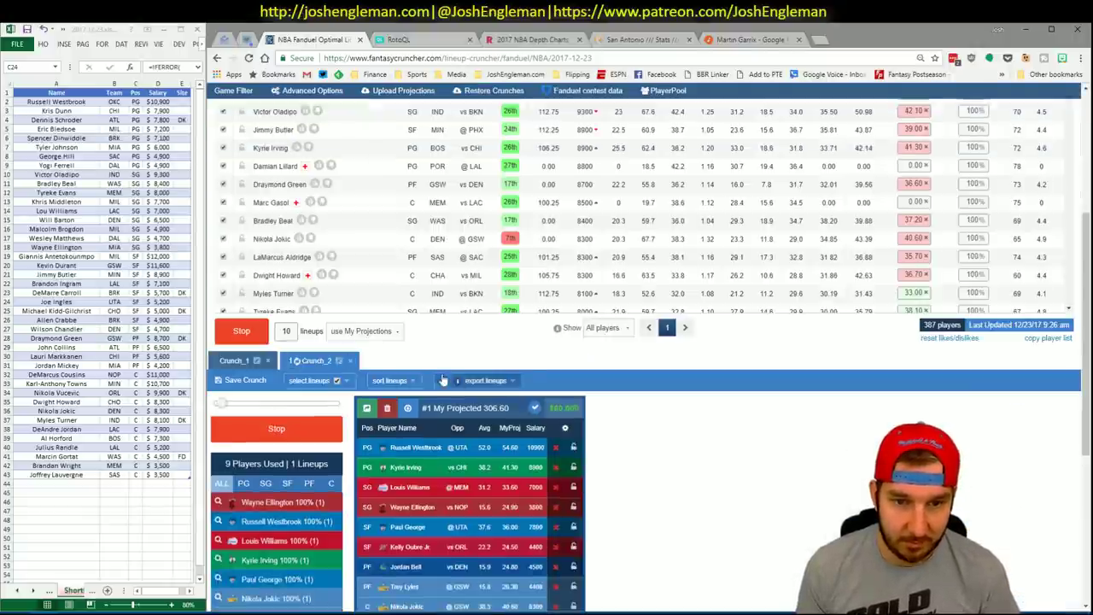
left_click(413, 382)
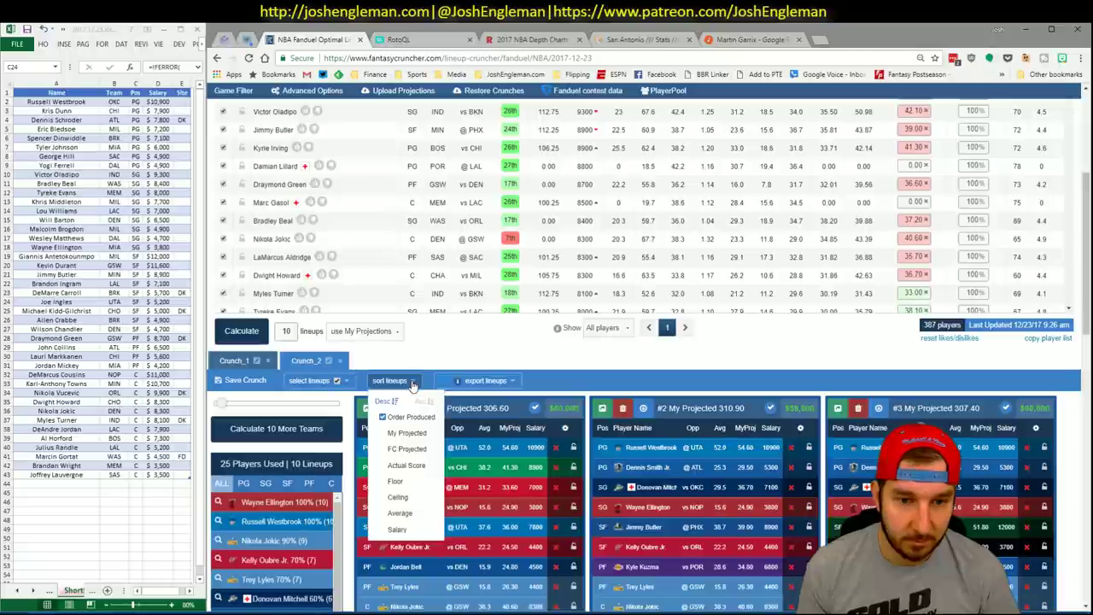
left_click(407, 433)
scroll(487, 347, "down", 3)
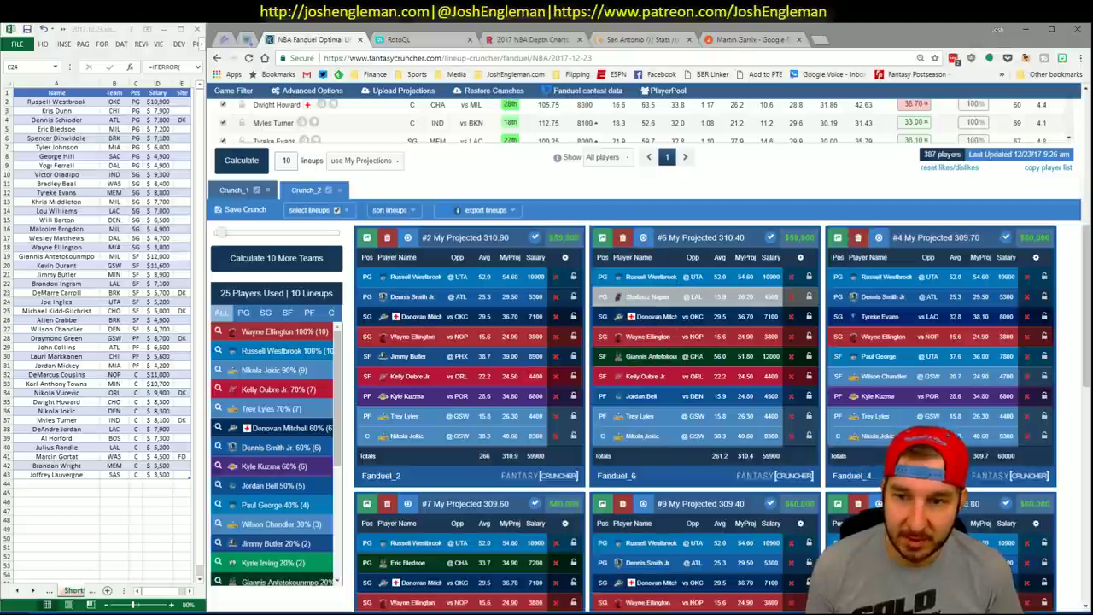
scroll(605, 415, "down", 1)
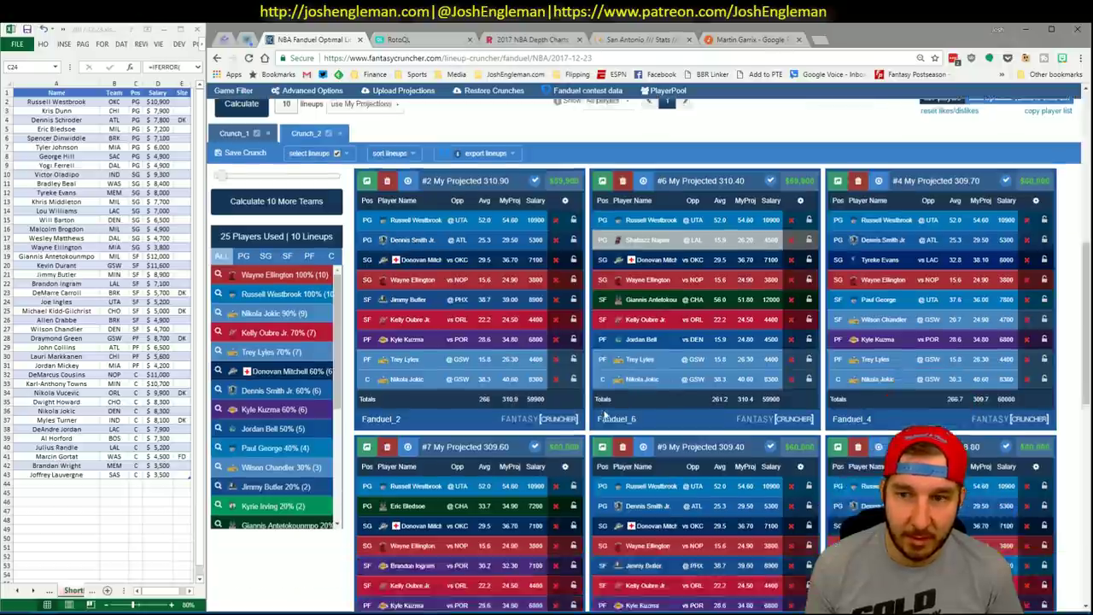
scroll(605, 415, "down", 1)
scroll(605, 415, "up", 1)
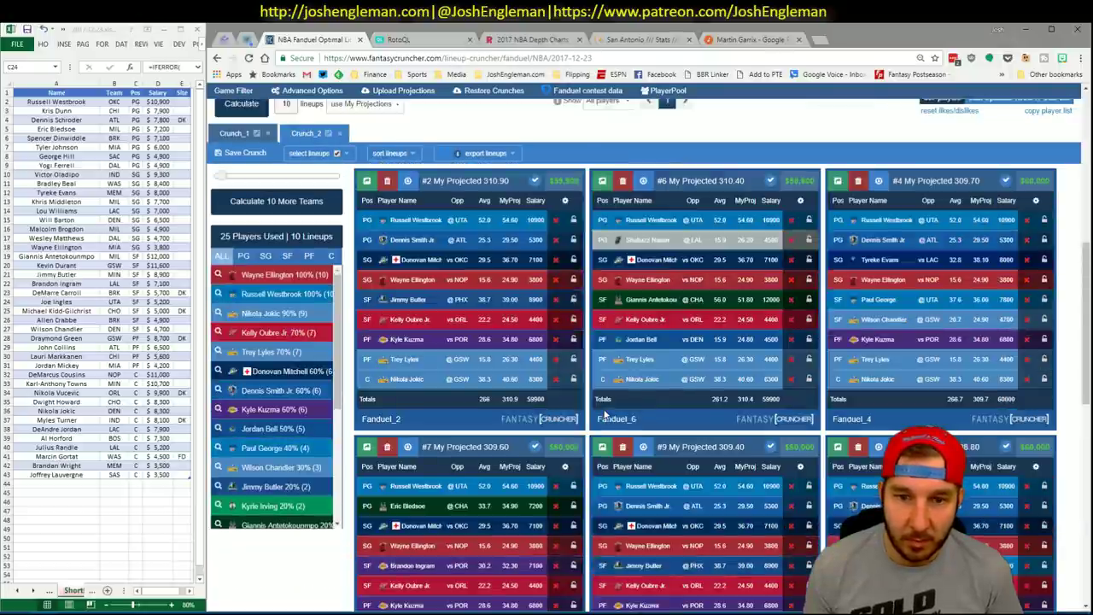